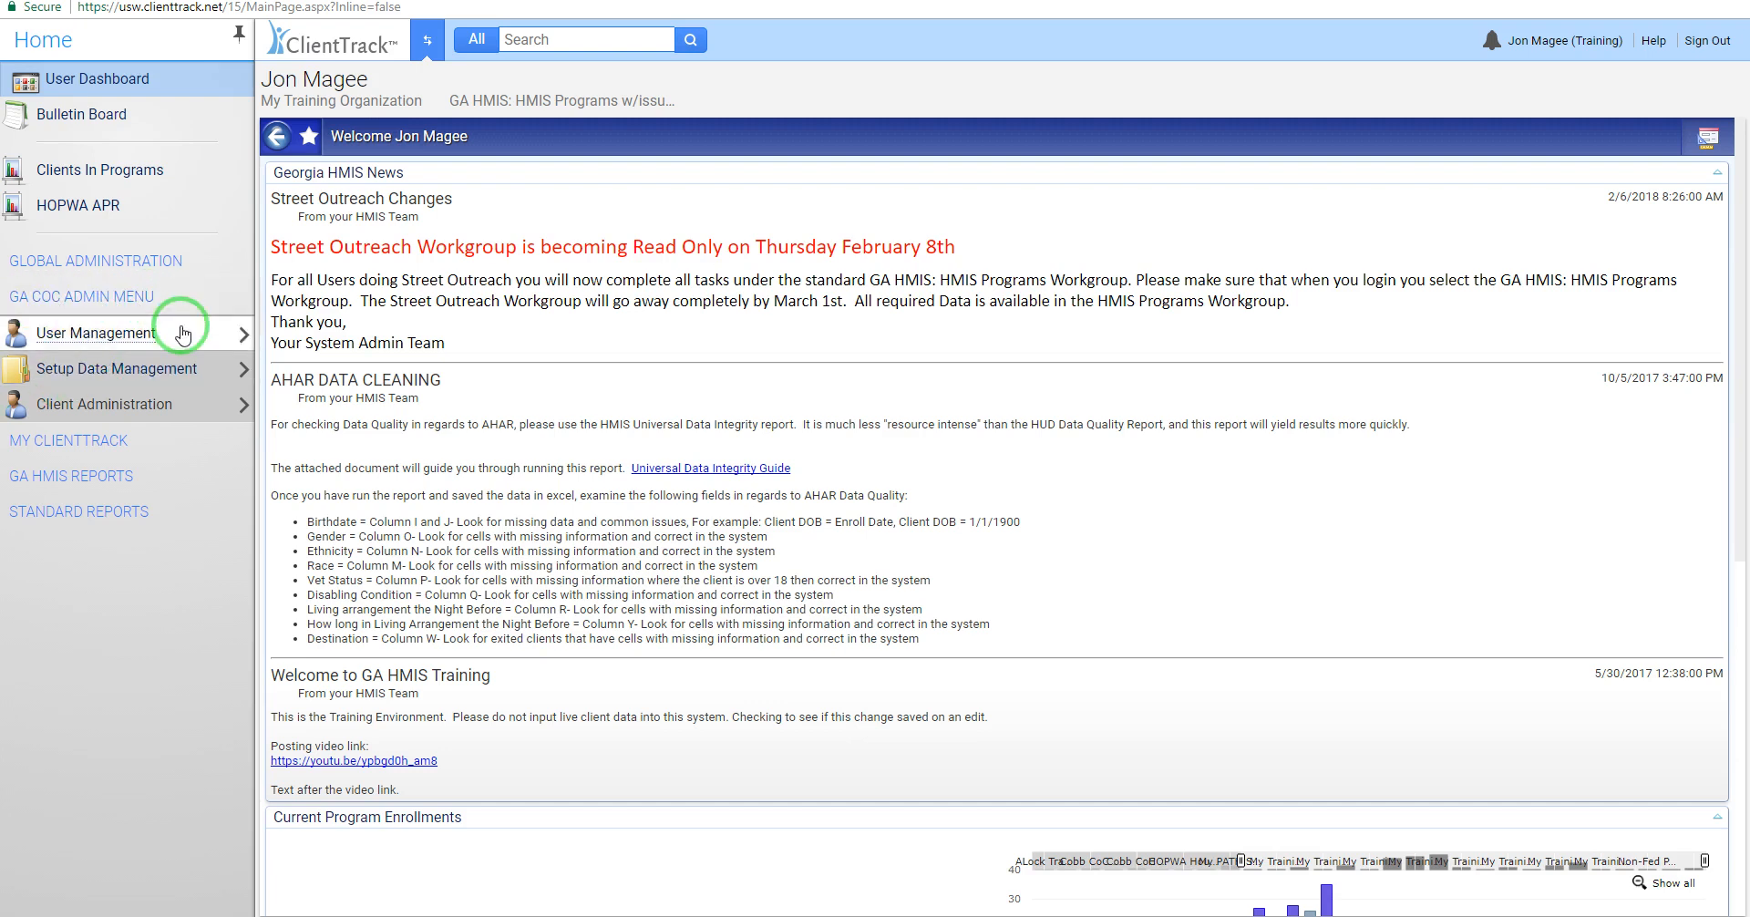
Step: View the signed-in account's workgroup, organization and location settings, and close them without changes
click(242, 333)
click(1563, 40)
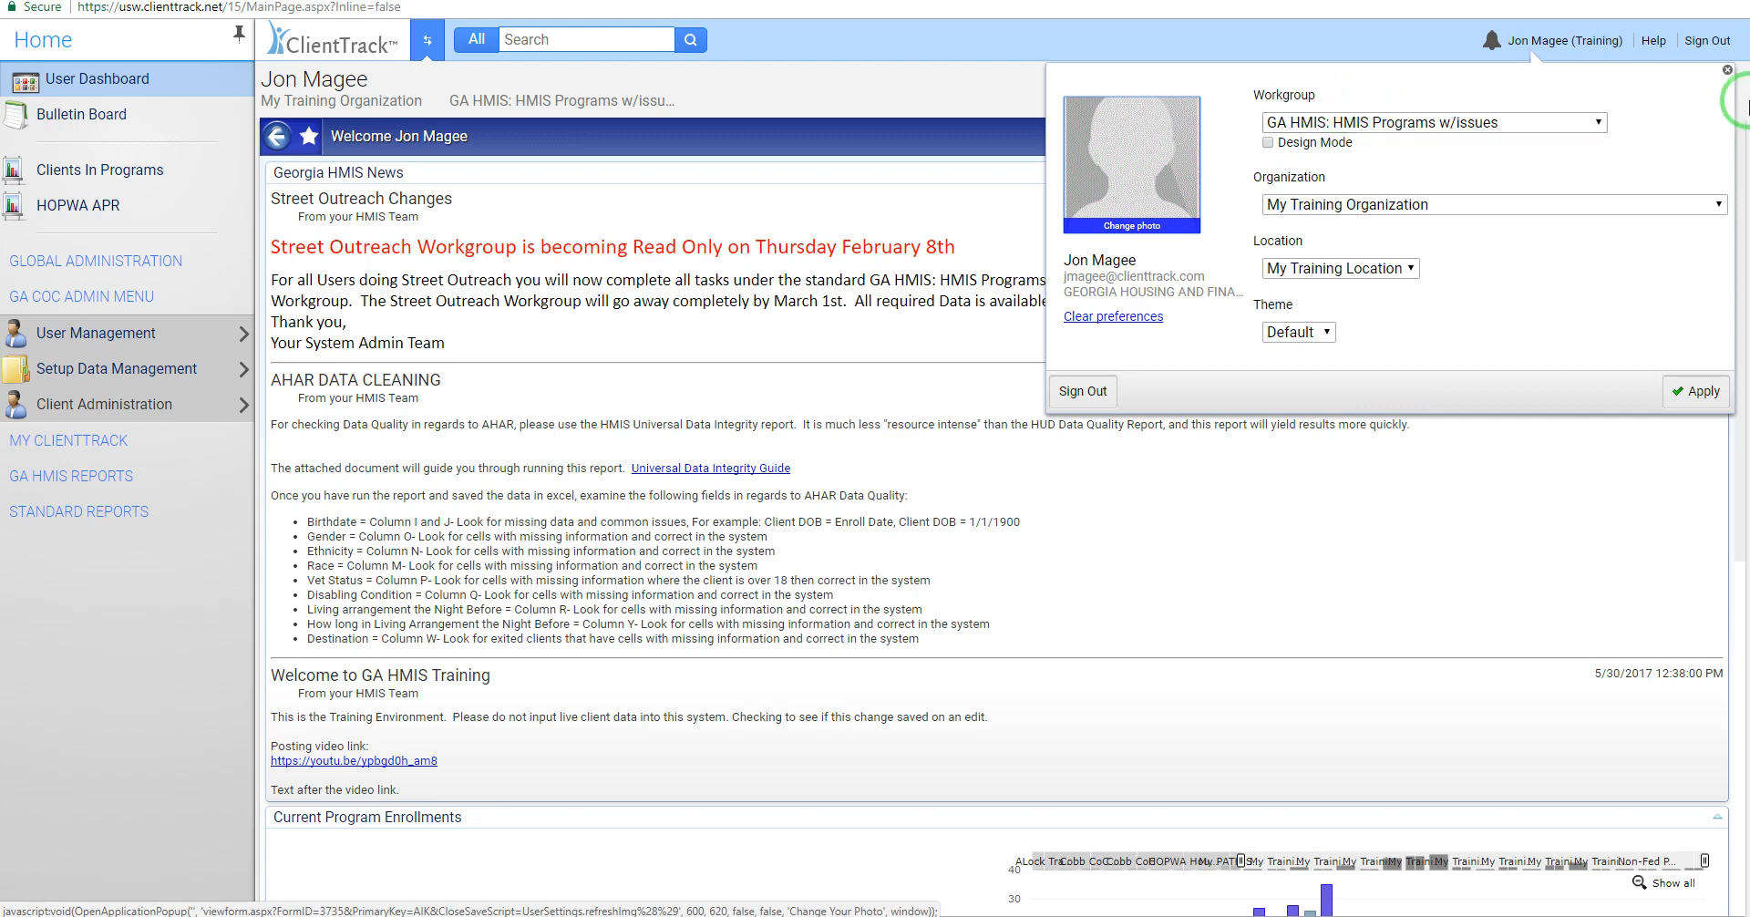
click(1725, 70)
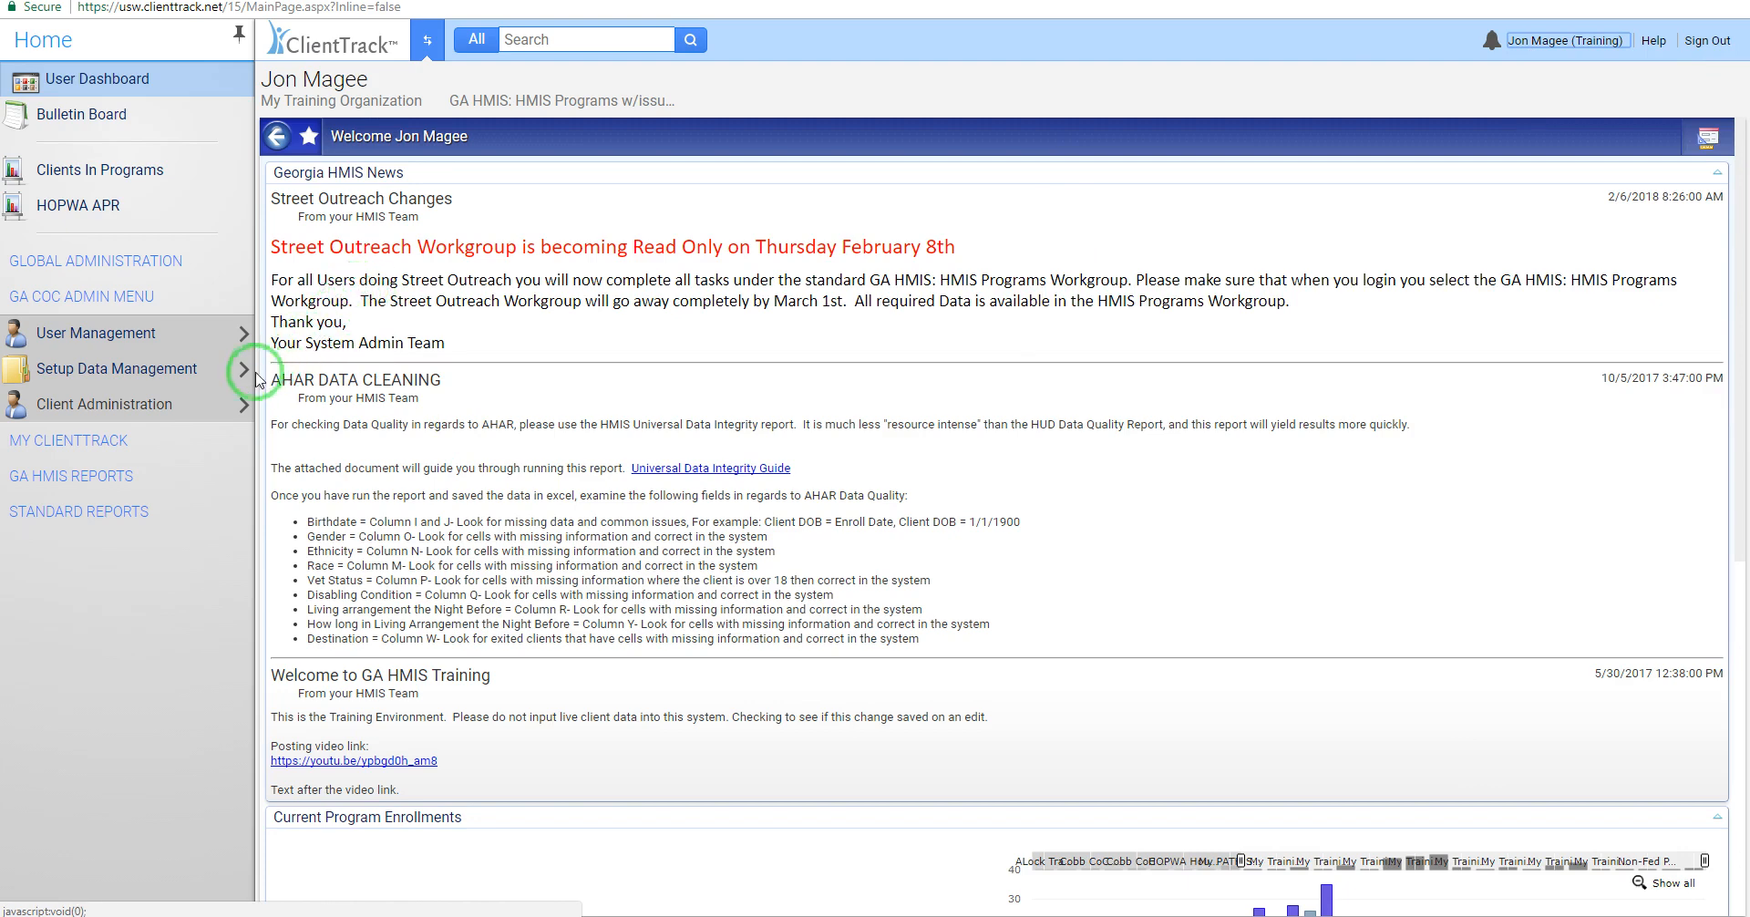
Step: Open the Clients page under Client Administration and search all clients without any filter
mouse_move(197, 407)
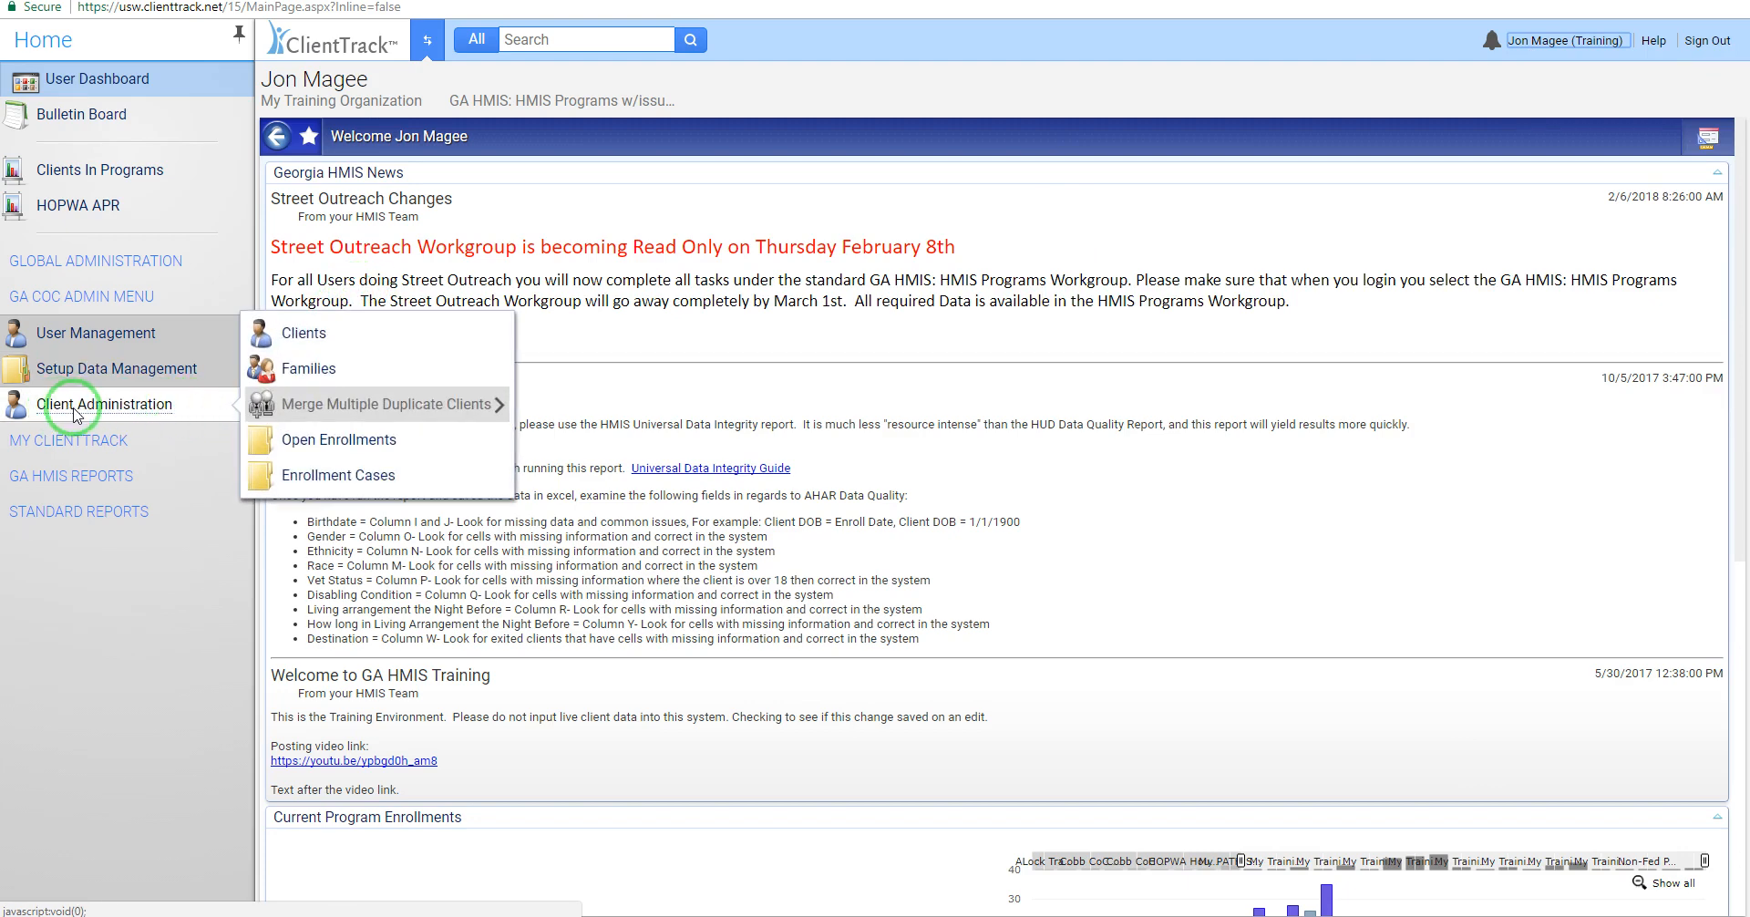
click(351, 342)
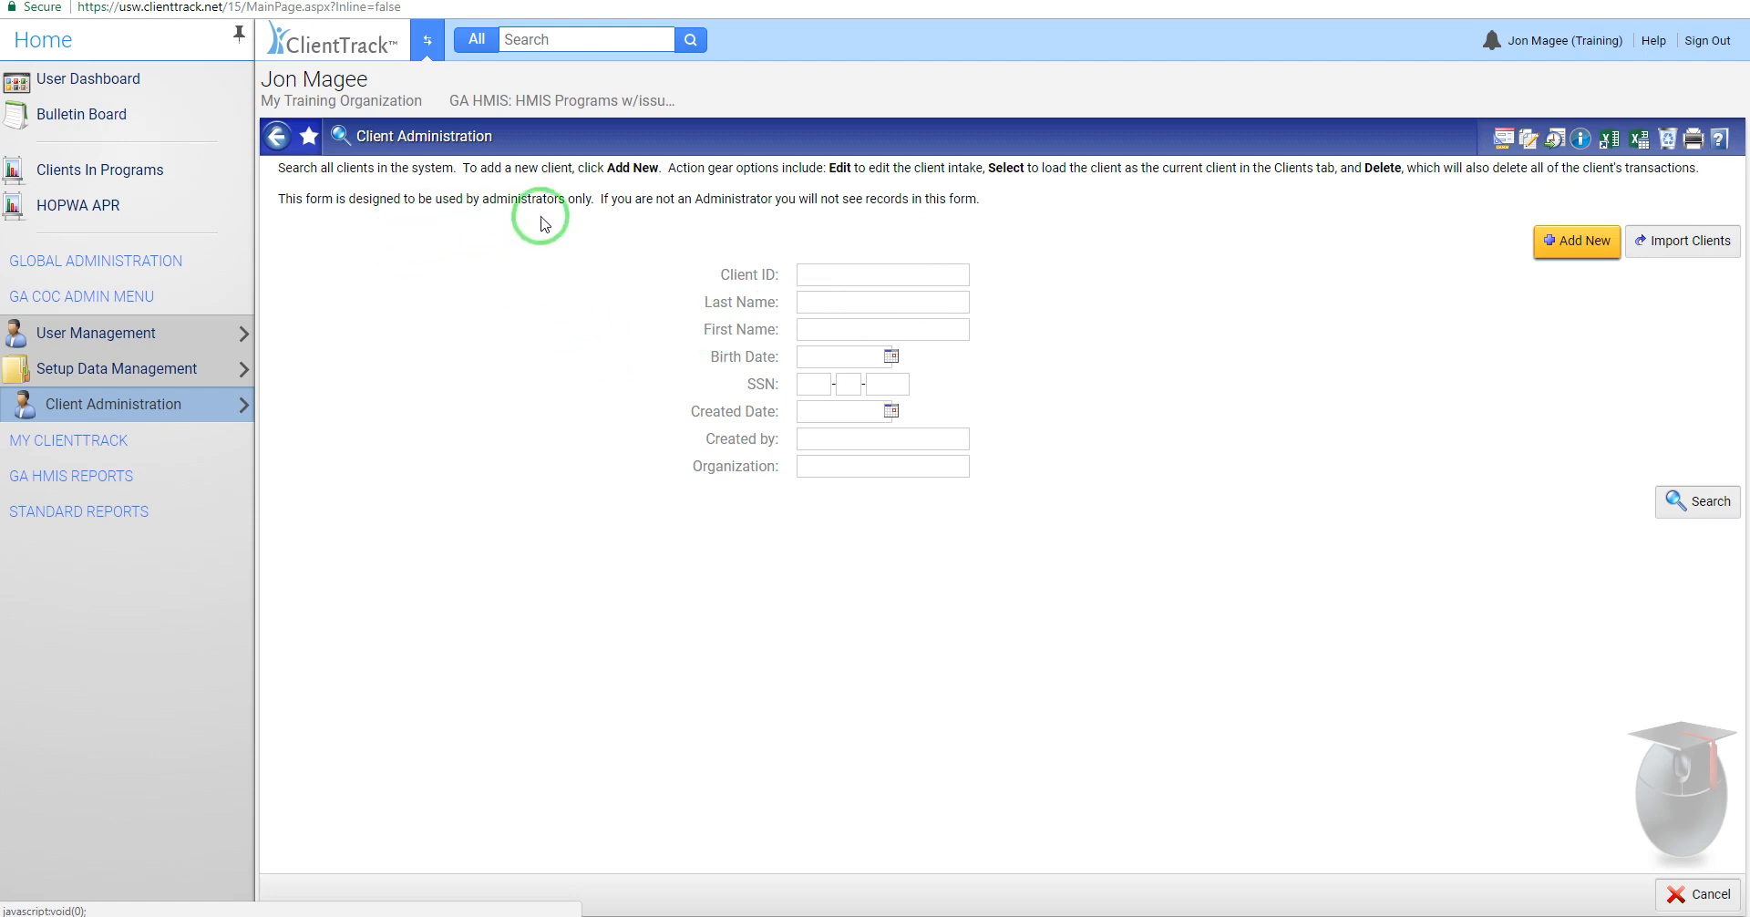
click(814, 274)
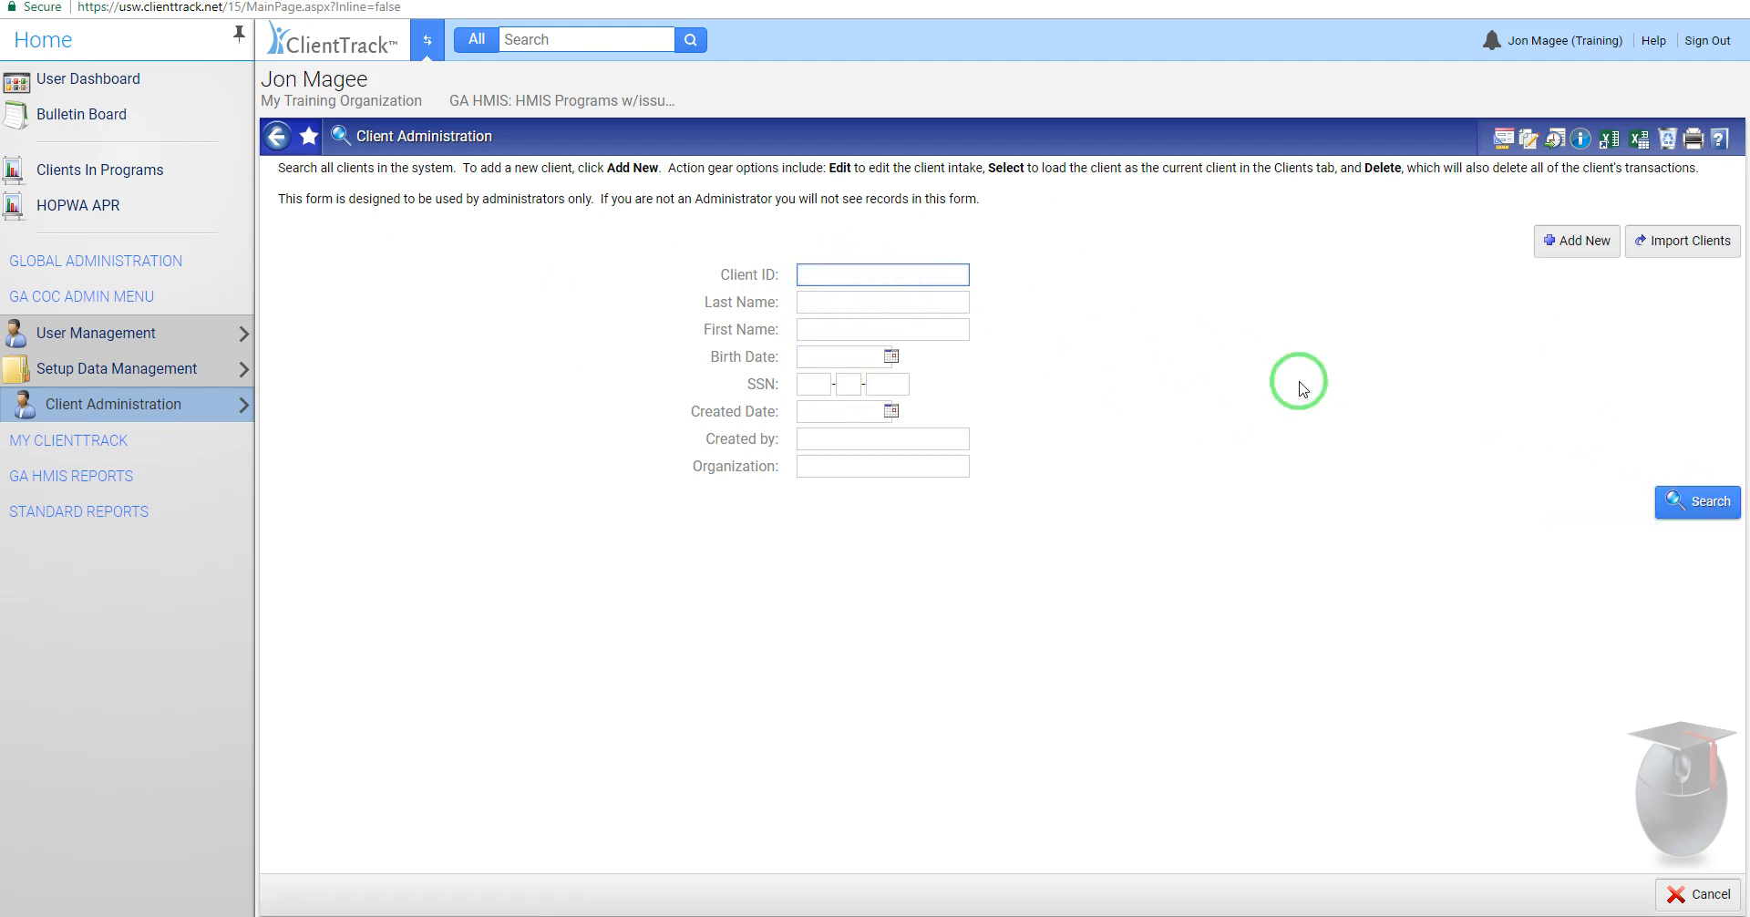
click(1682, 498)
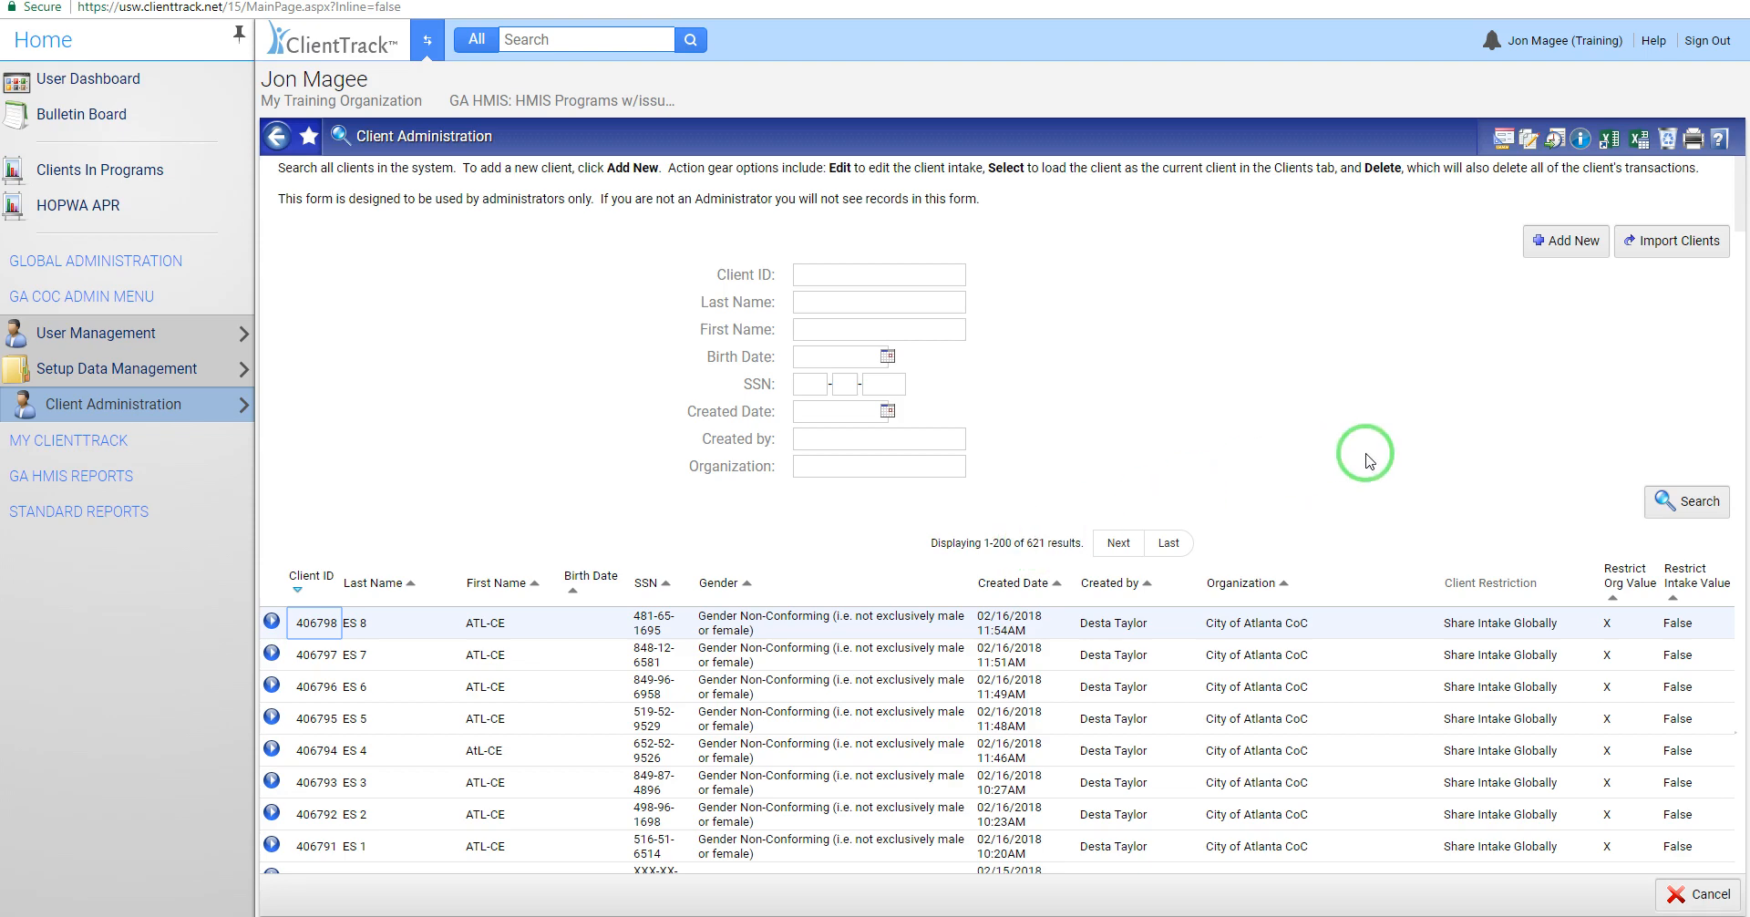
Step: Examine the Client Restriction column for a client marked Restrict to Organization and check which organization owns the record
drag(1739, 196, 1739, 228)
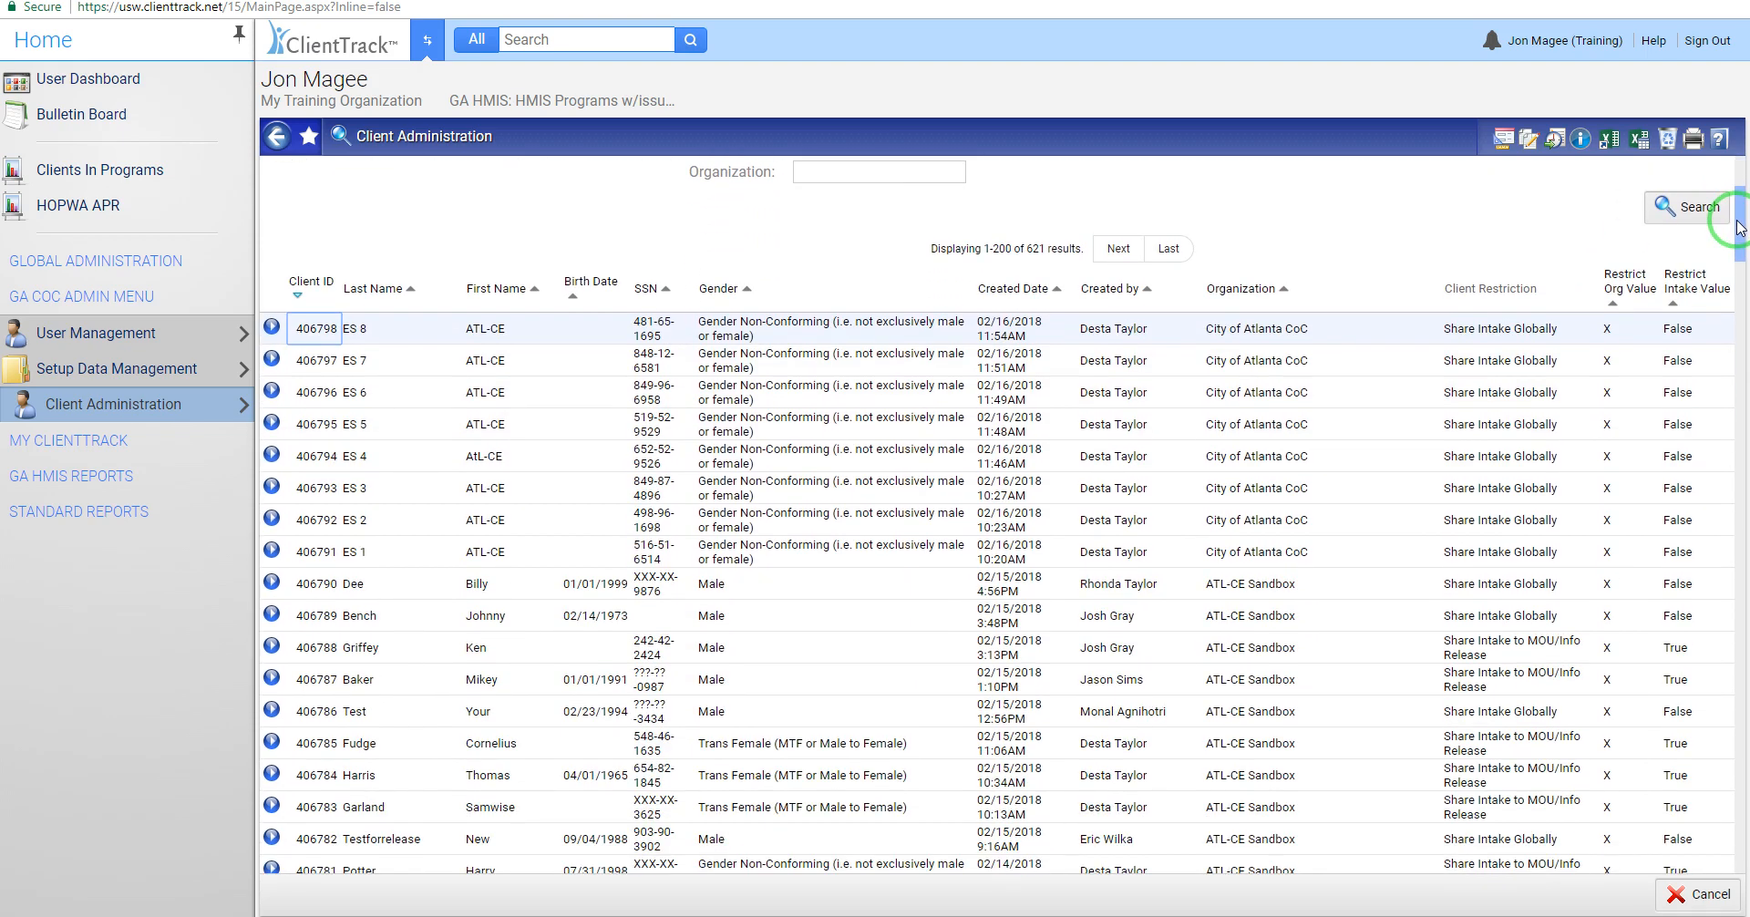
drag(1741, 228, 1743, 301)
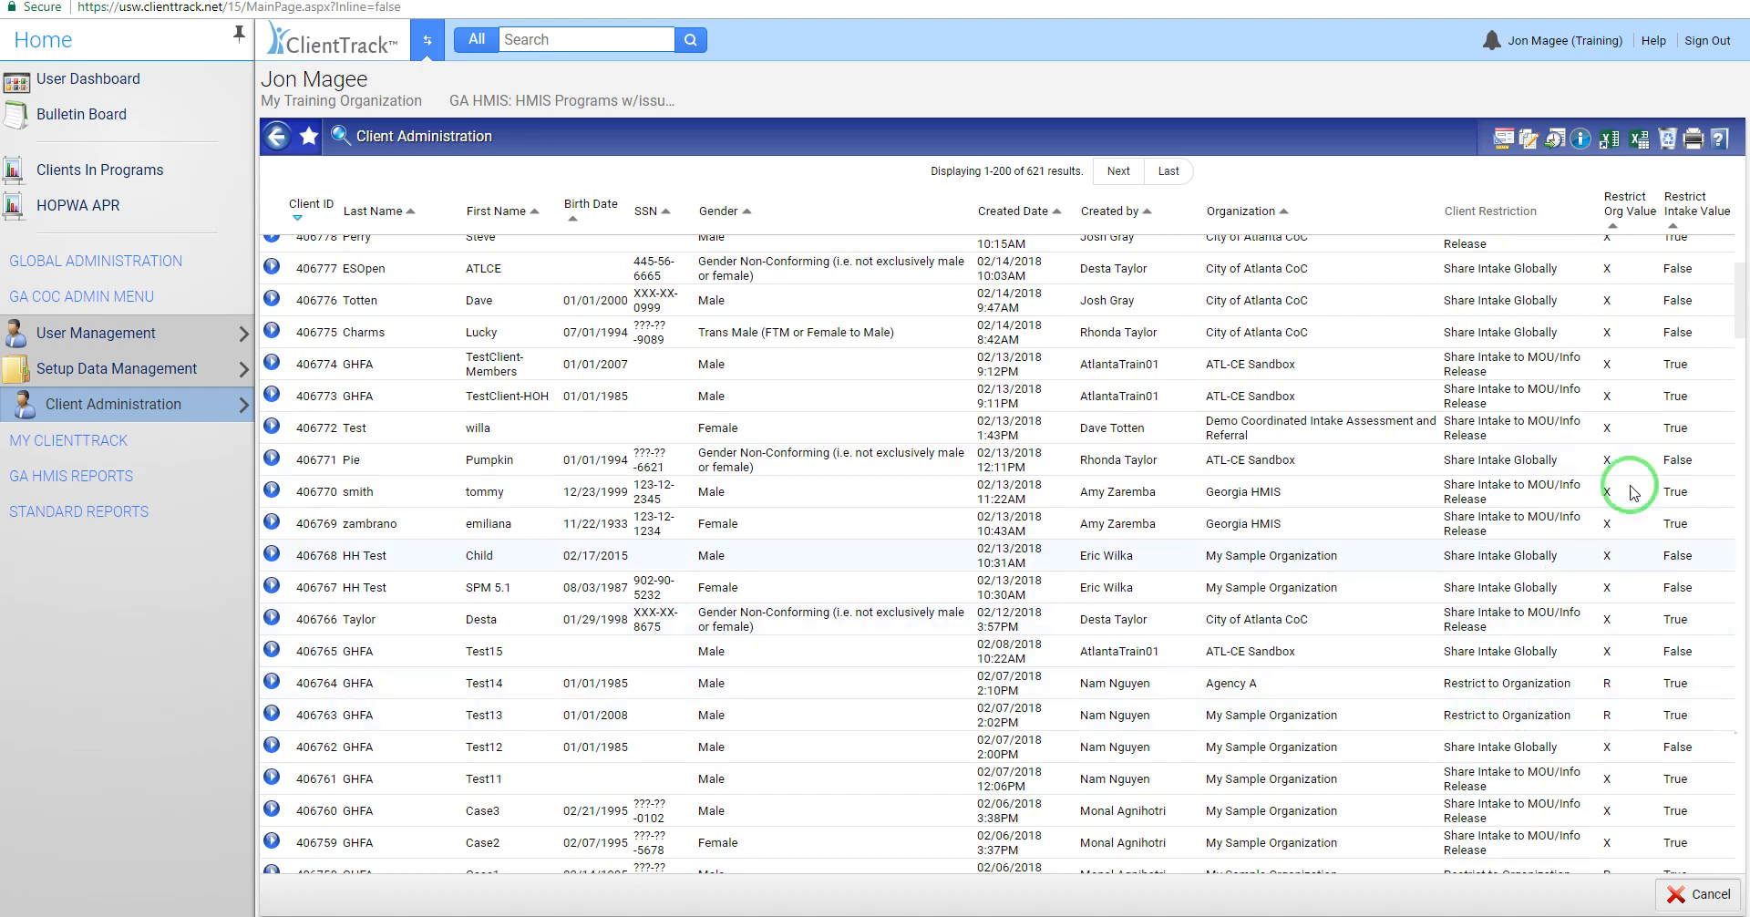
drag(1742, 301, 1743, 305)
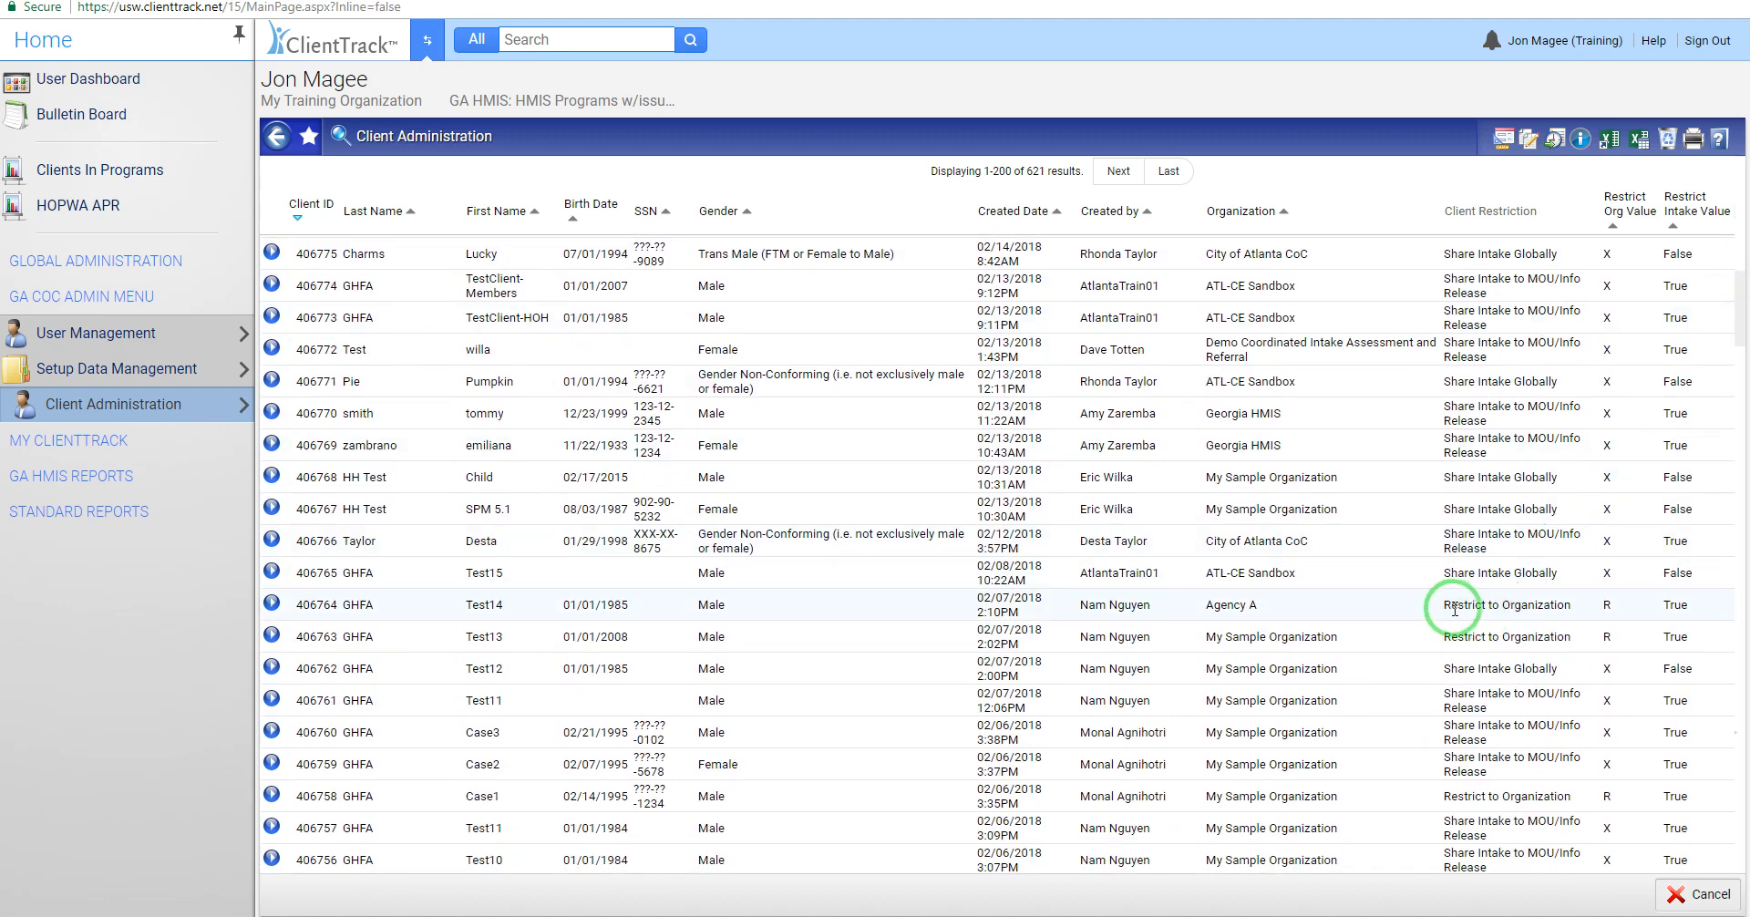
drag(1447, 605, 1571, 605)
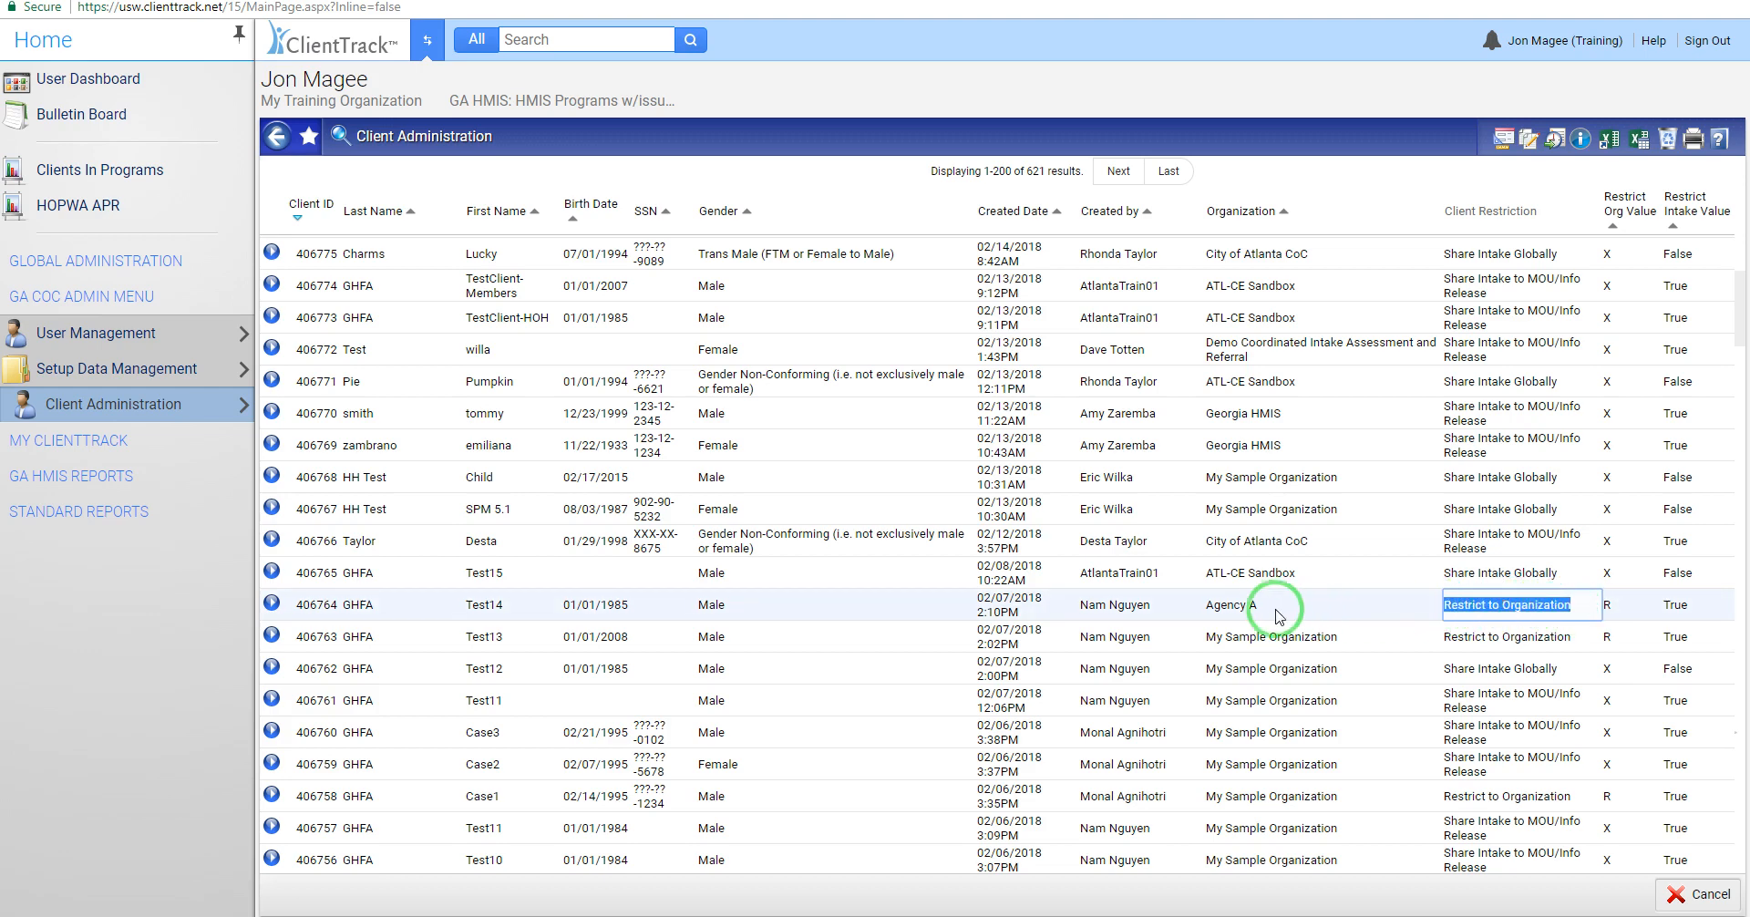
drag(1209, 605, 1266, 611)
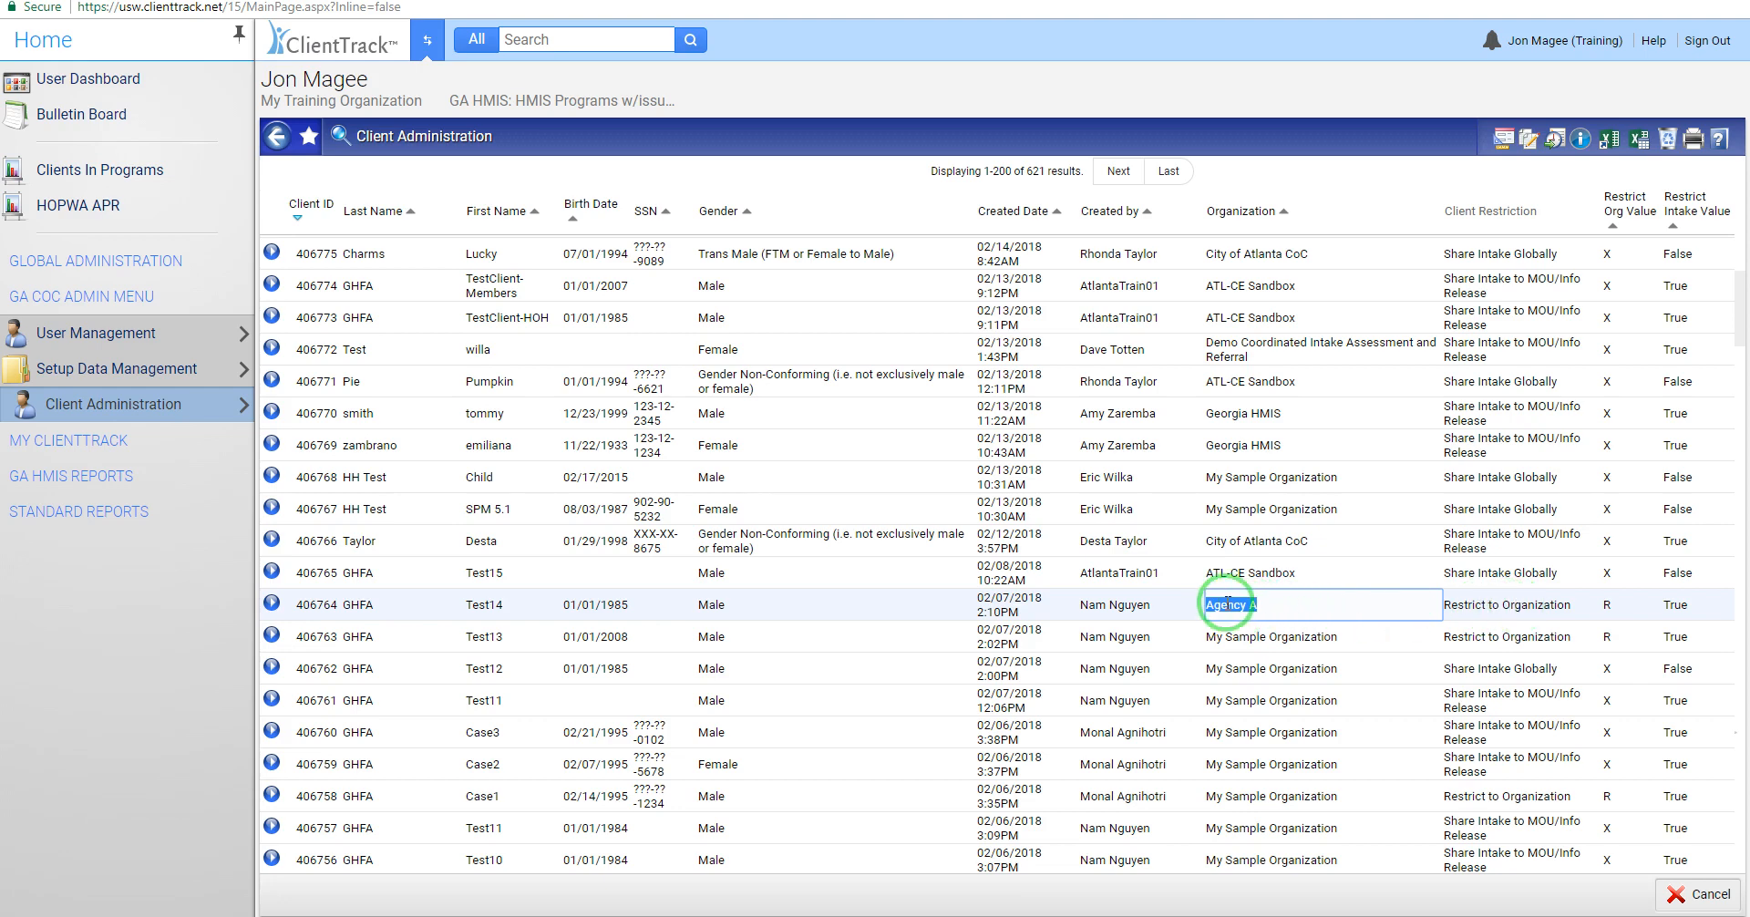
mouse_move(1596, 49)
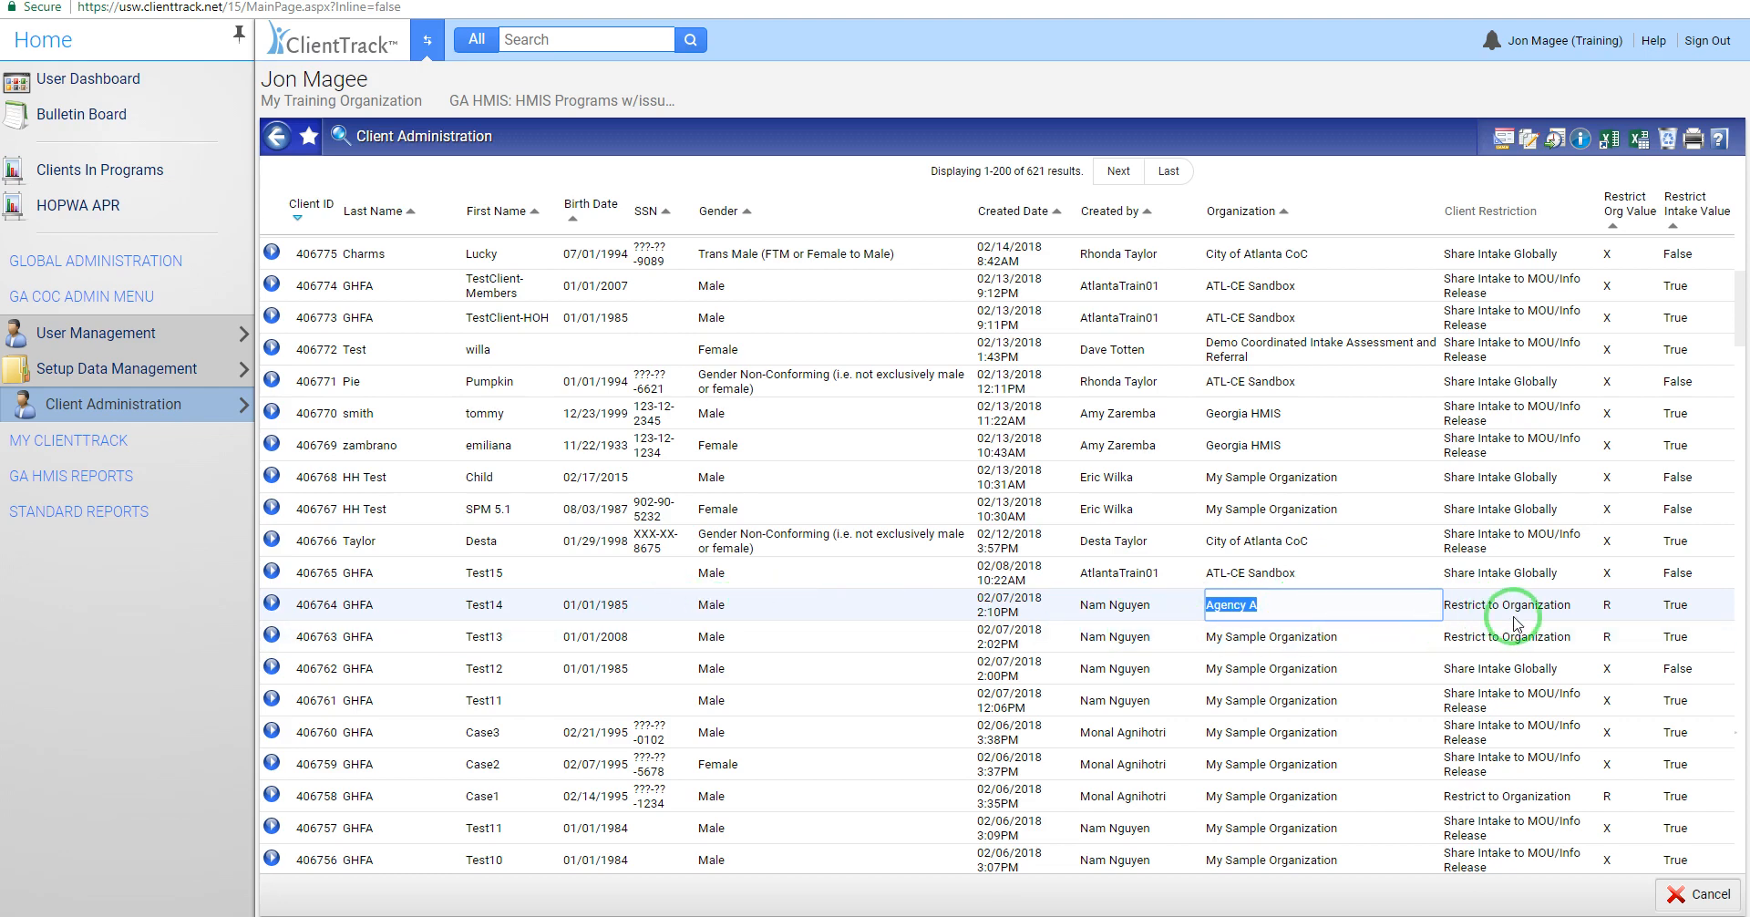
Step: Load the restricted Agency A client as the current client, view the dashboard, and return to the Home workspace
click(271, 604)
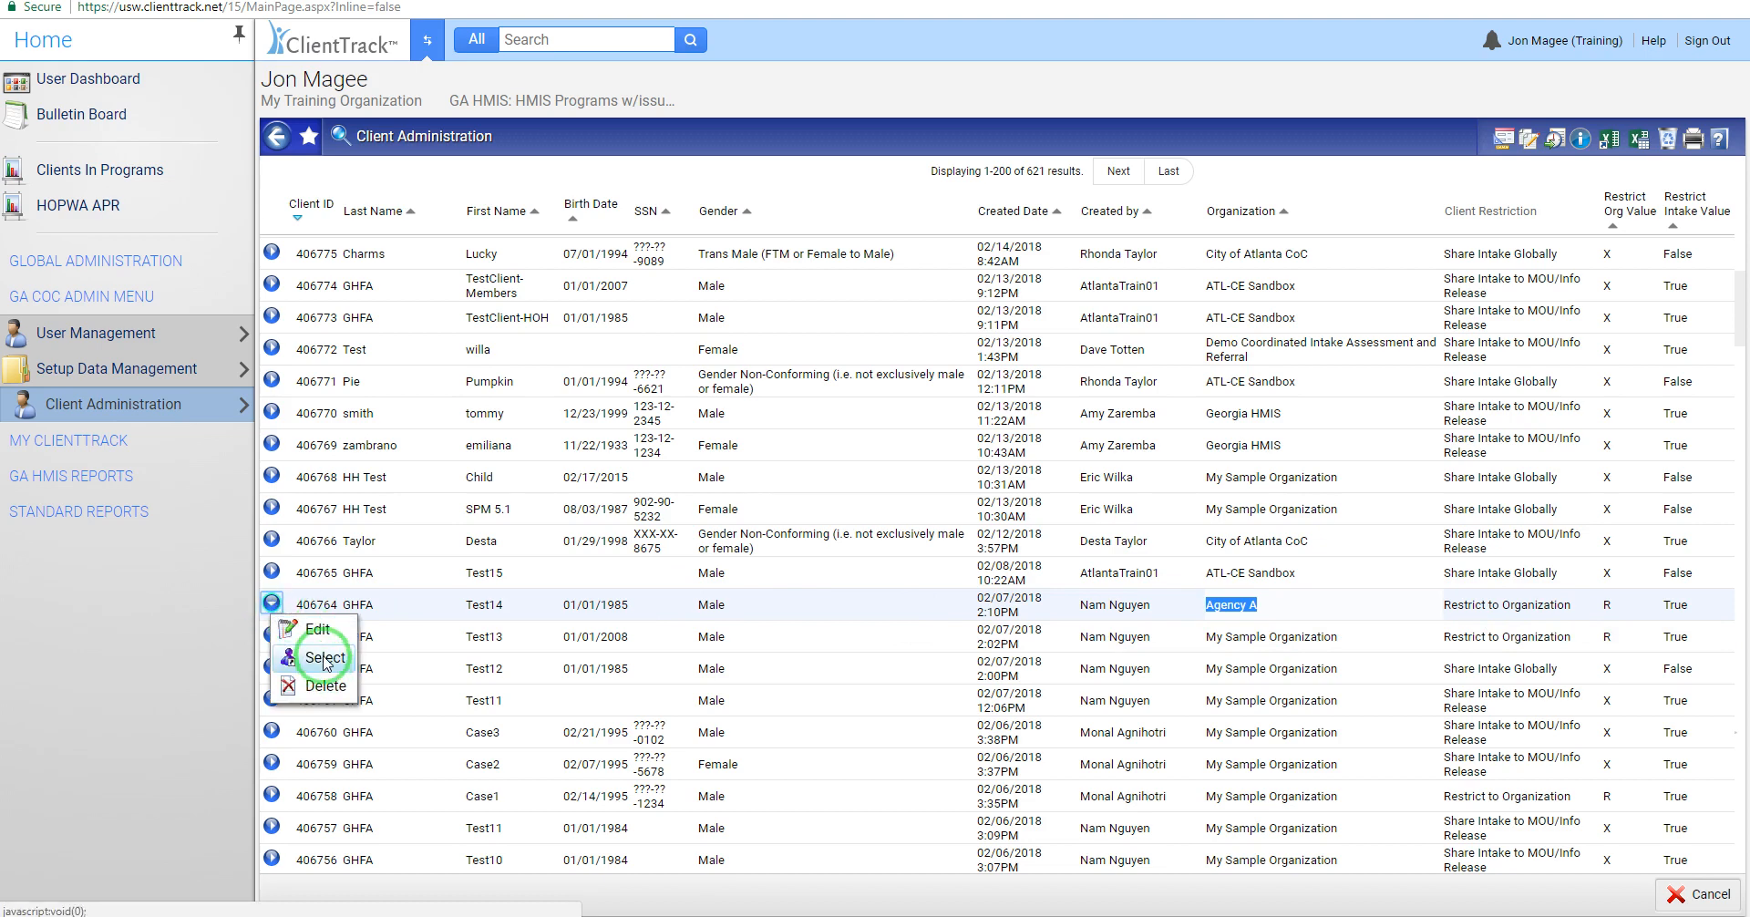
click(326, 659)
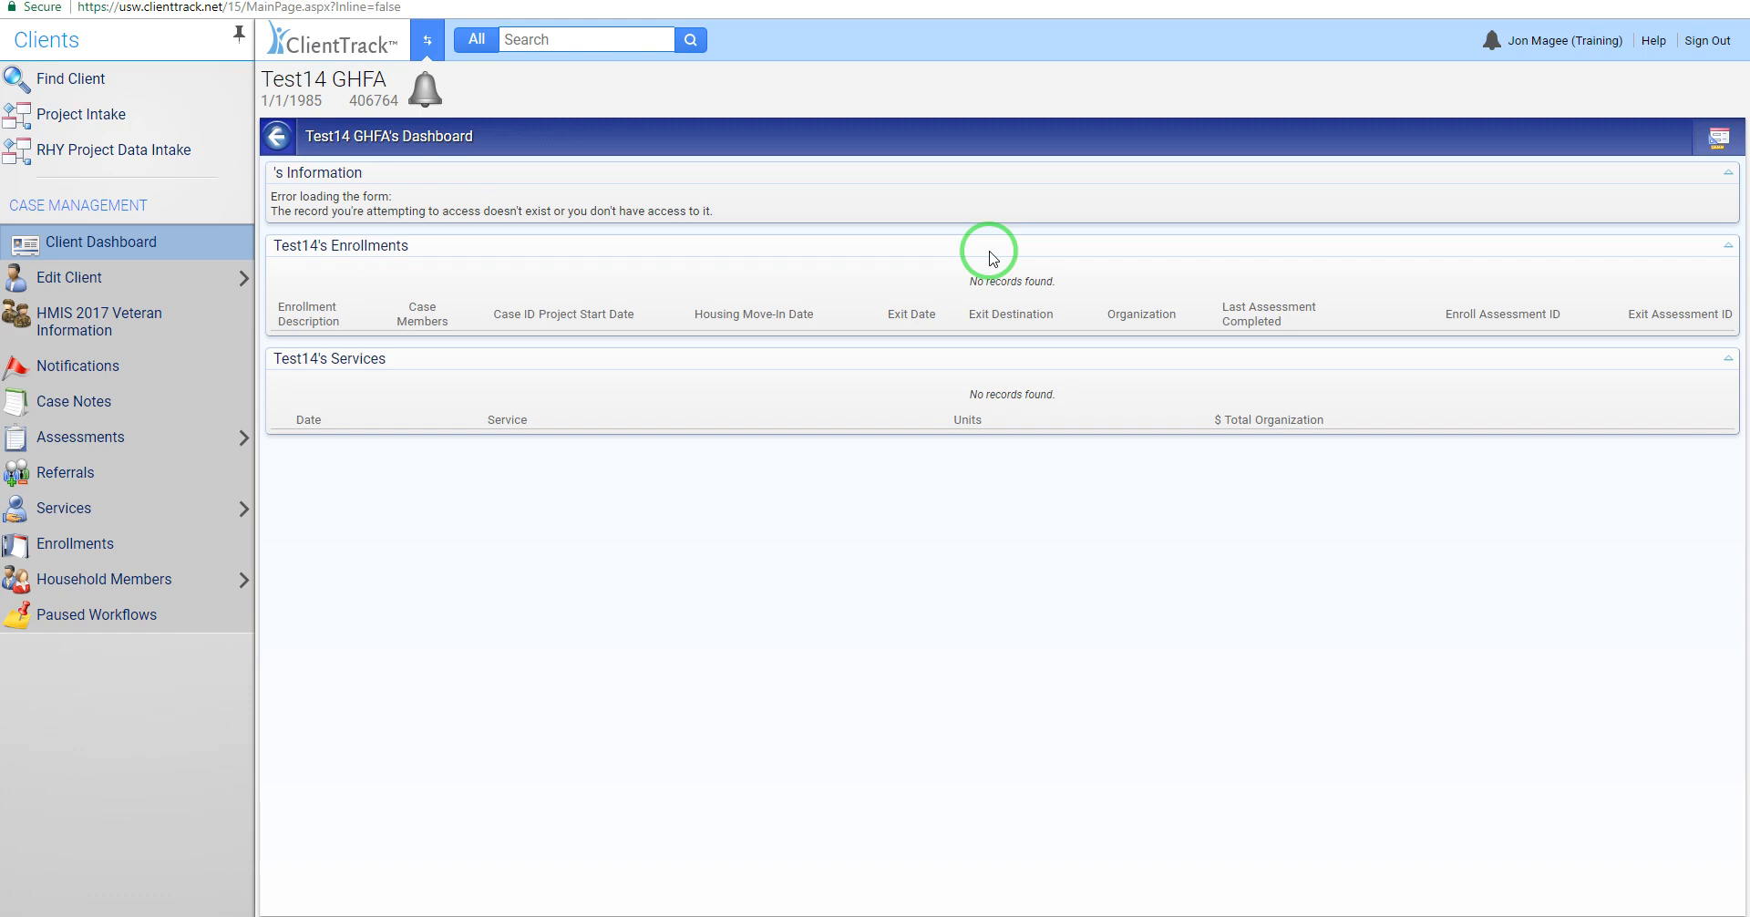
click(442, 44)
click(554, 461)
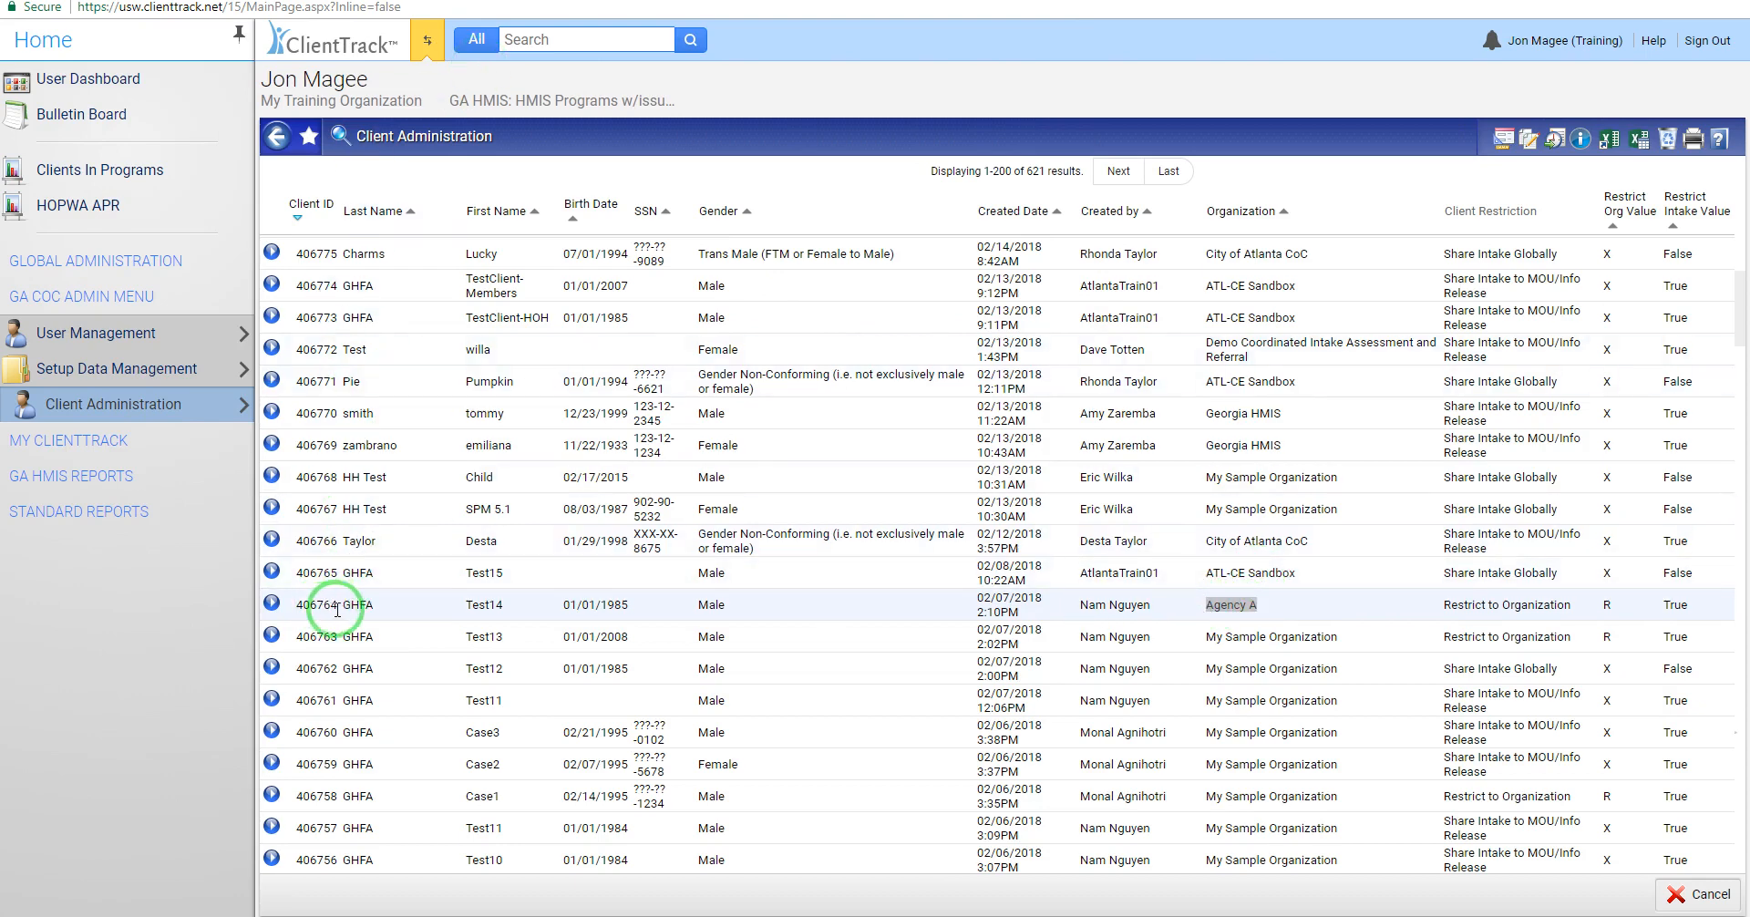
Step: Run a global search for the restricted Agency A client's ID and close the search results
click(557, 41)
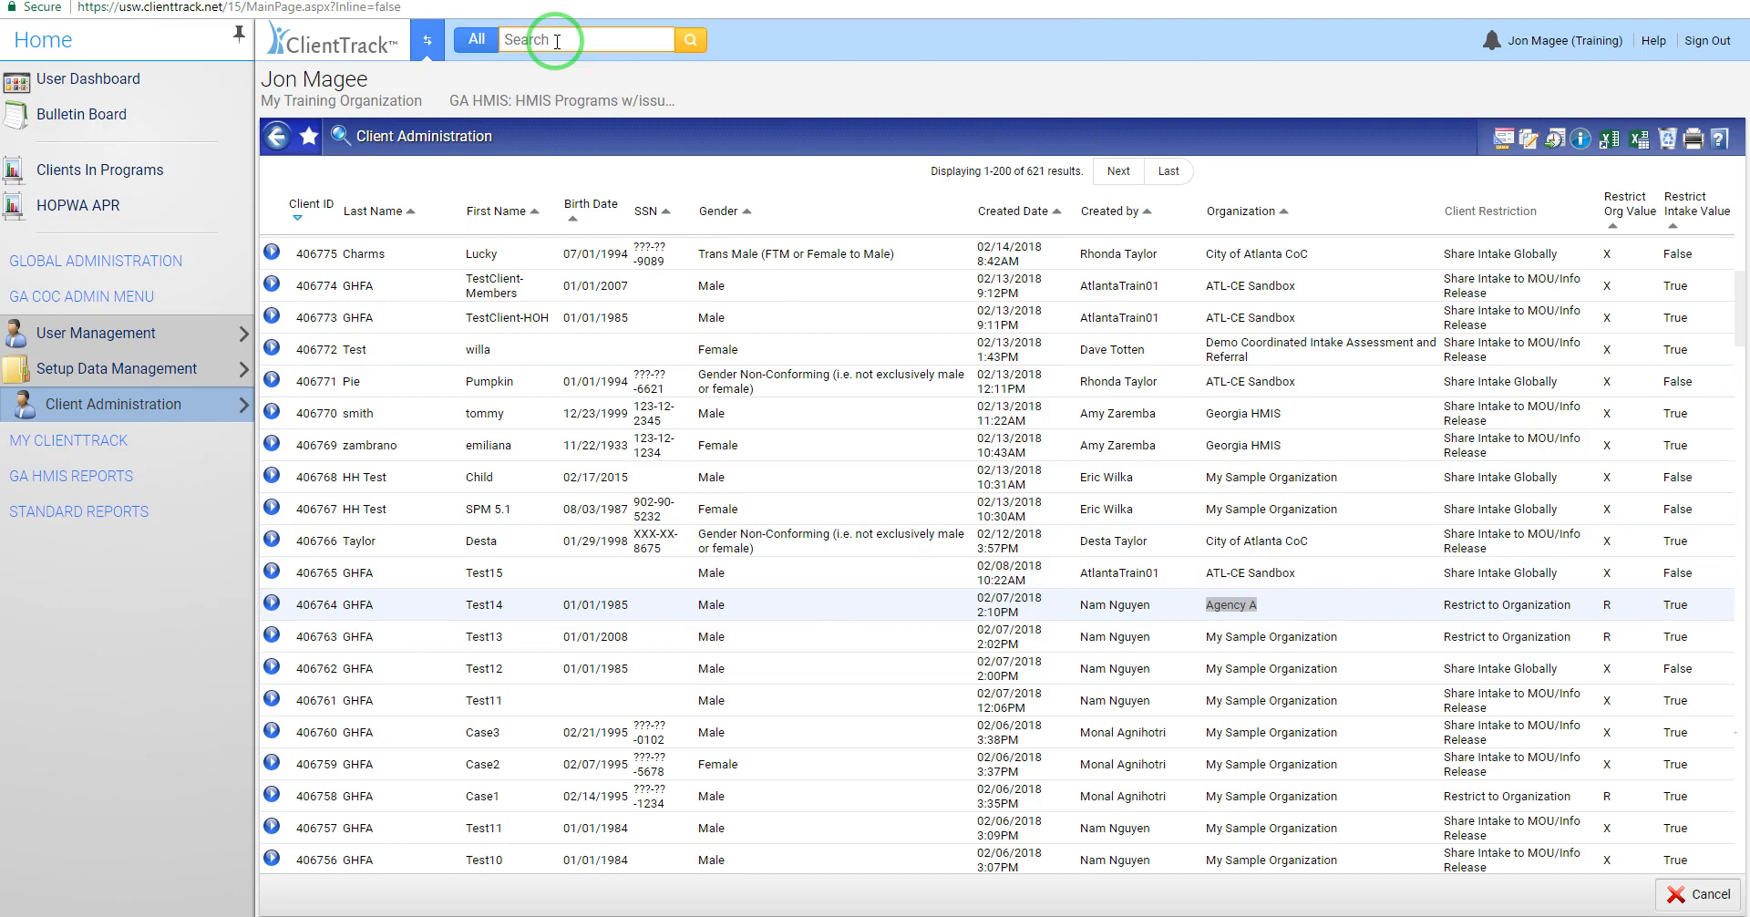
text(406764)
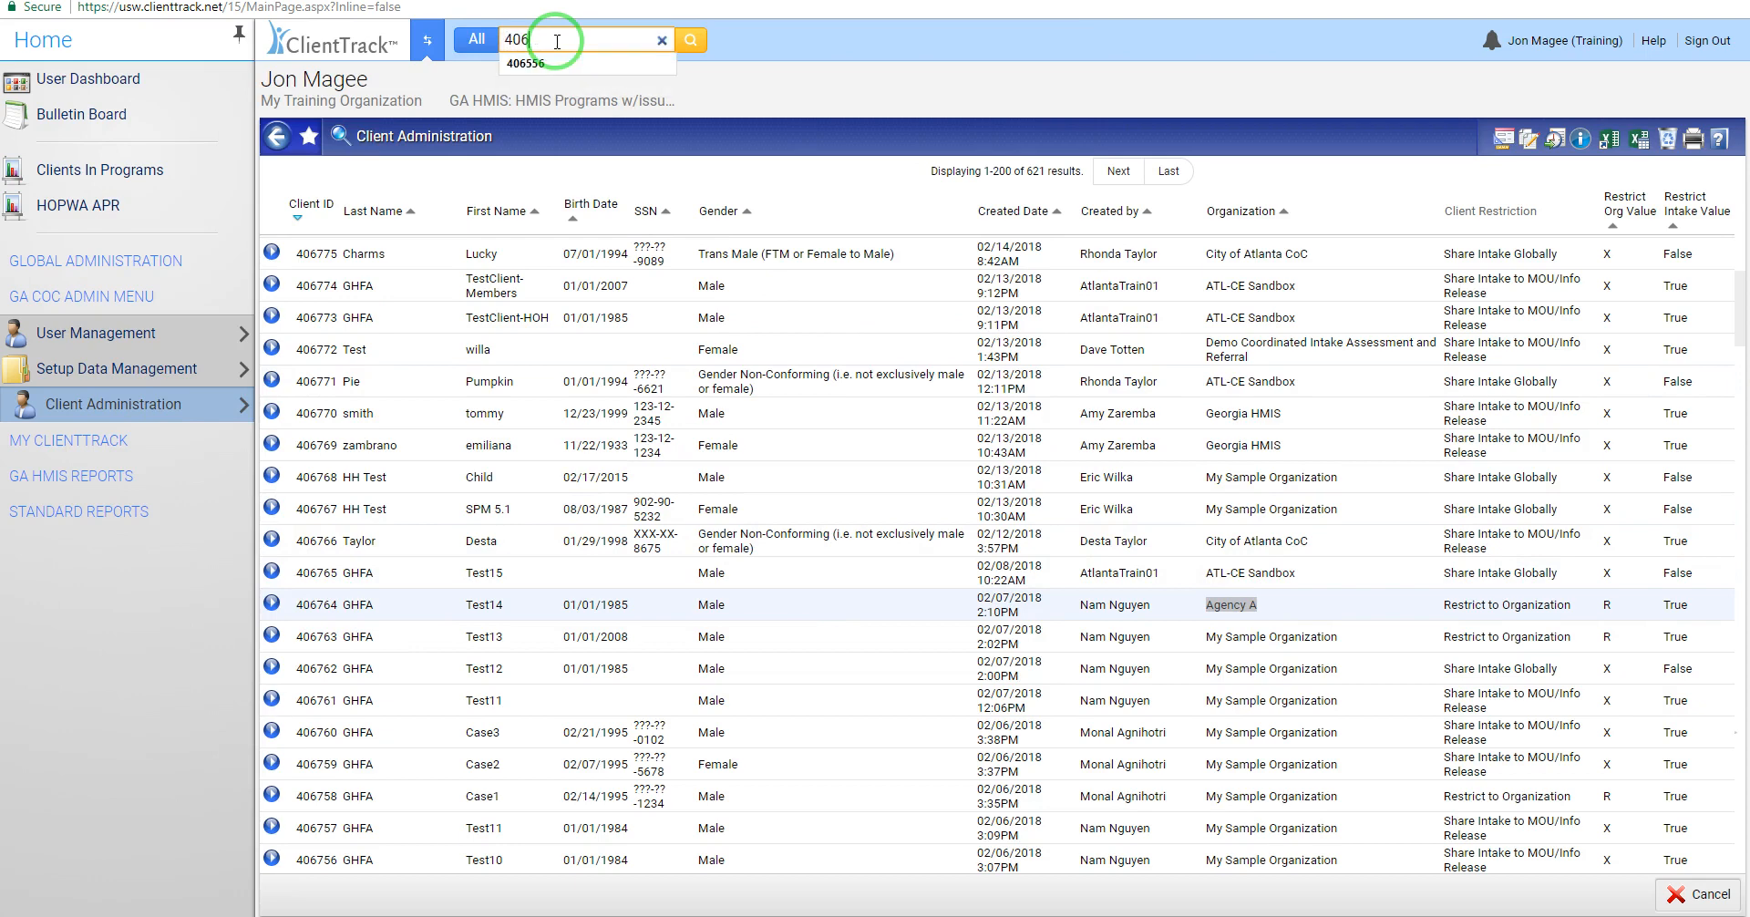
click(690, 41)
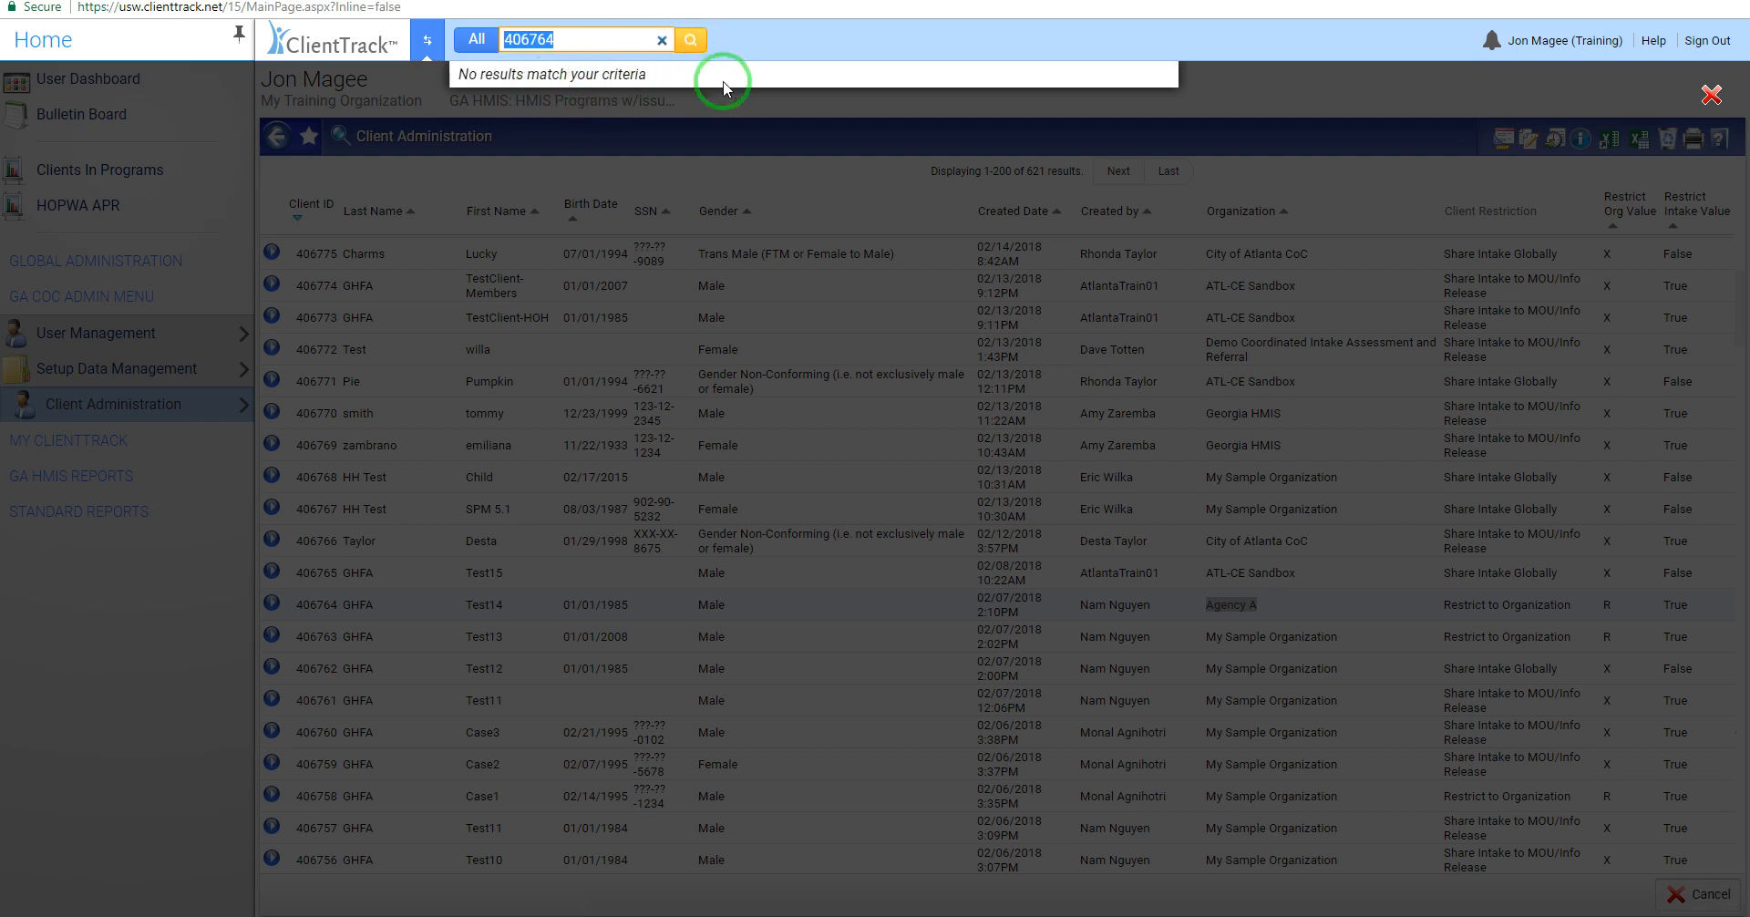
click(1230, 50)
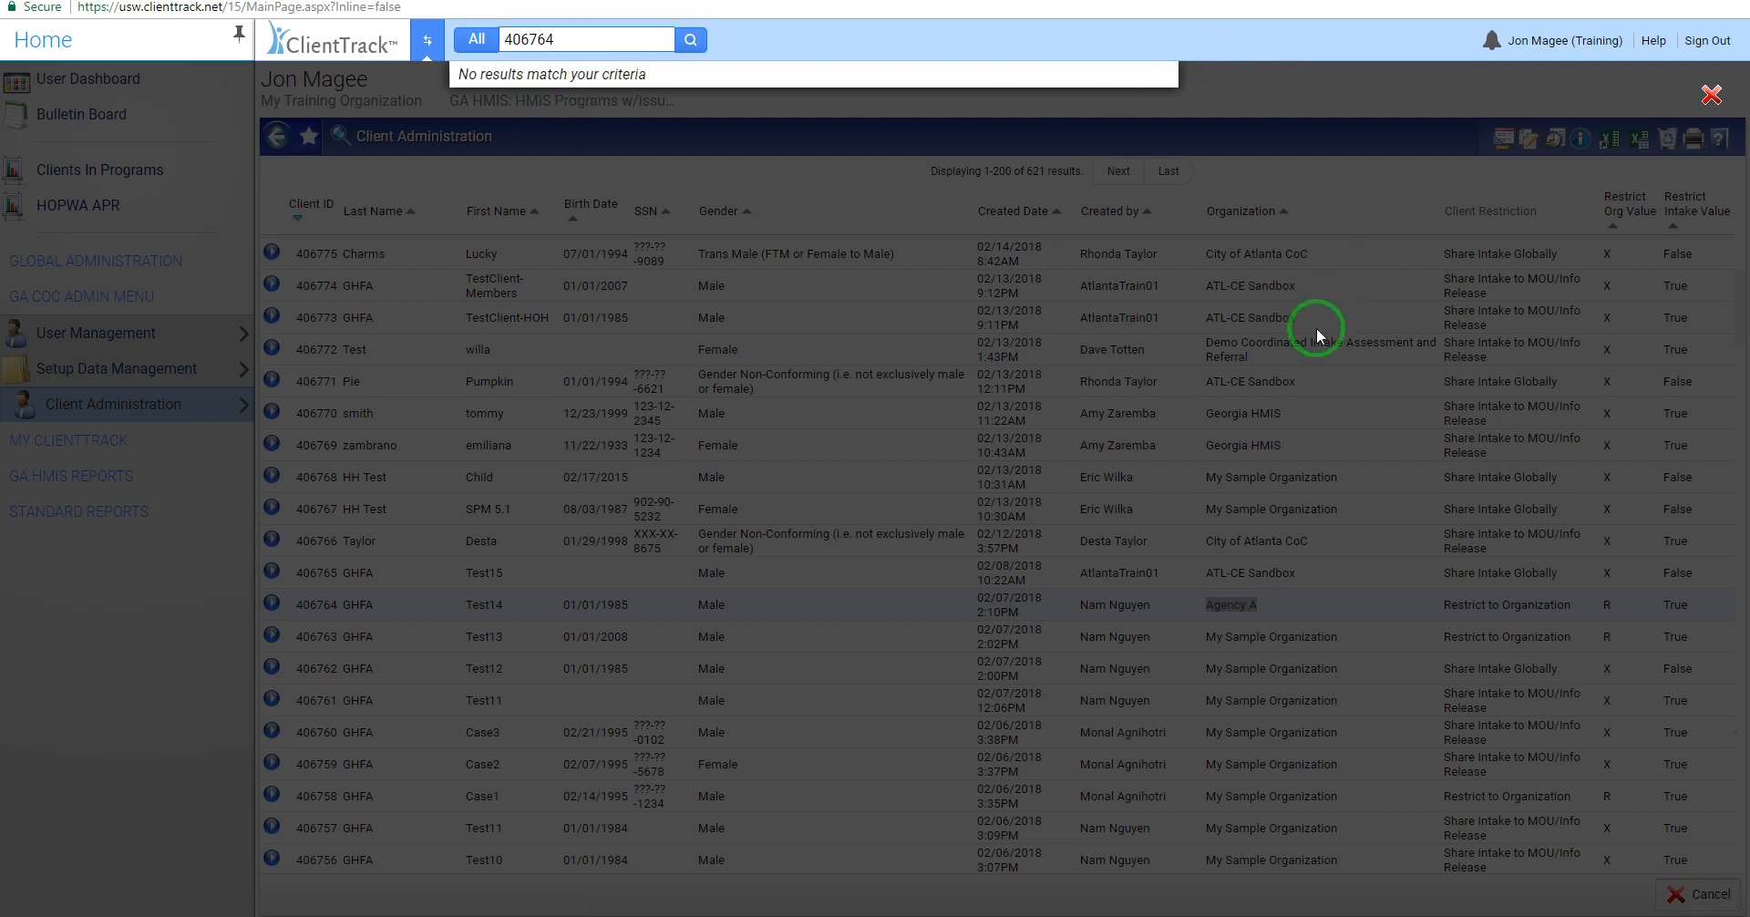
click(1201, 89)
Step: Switch the account's active organization to Agency A and apply the change
drag(1287, 619, 1480, 609)
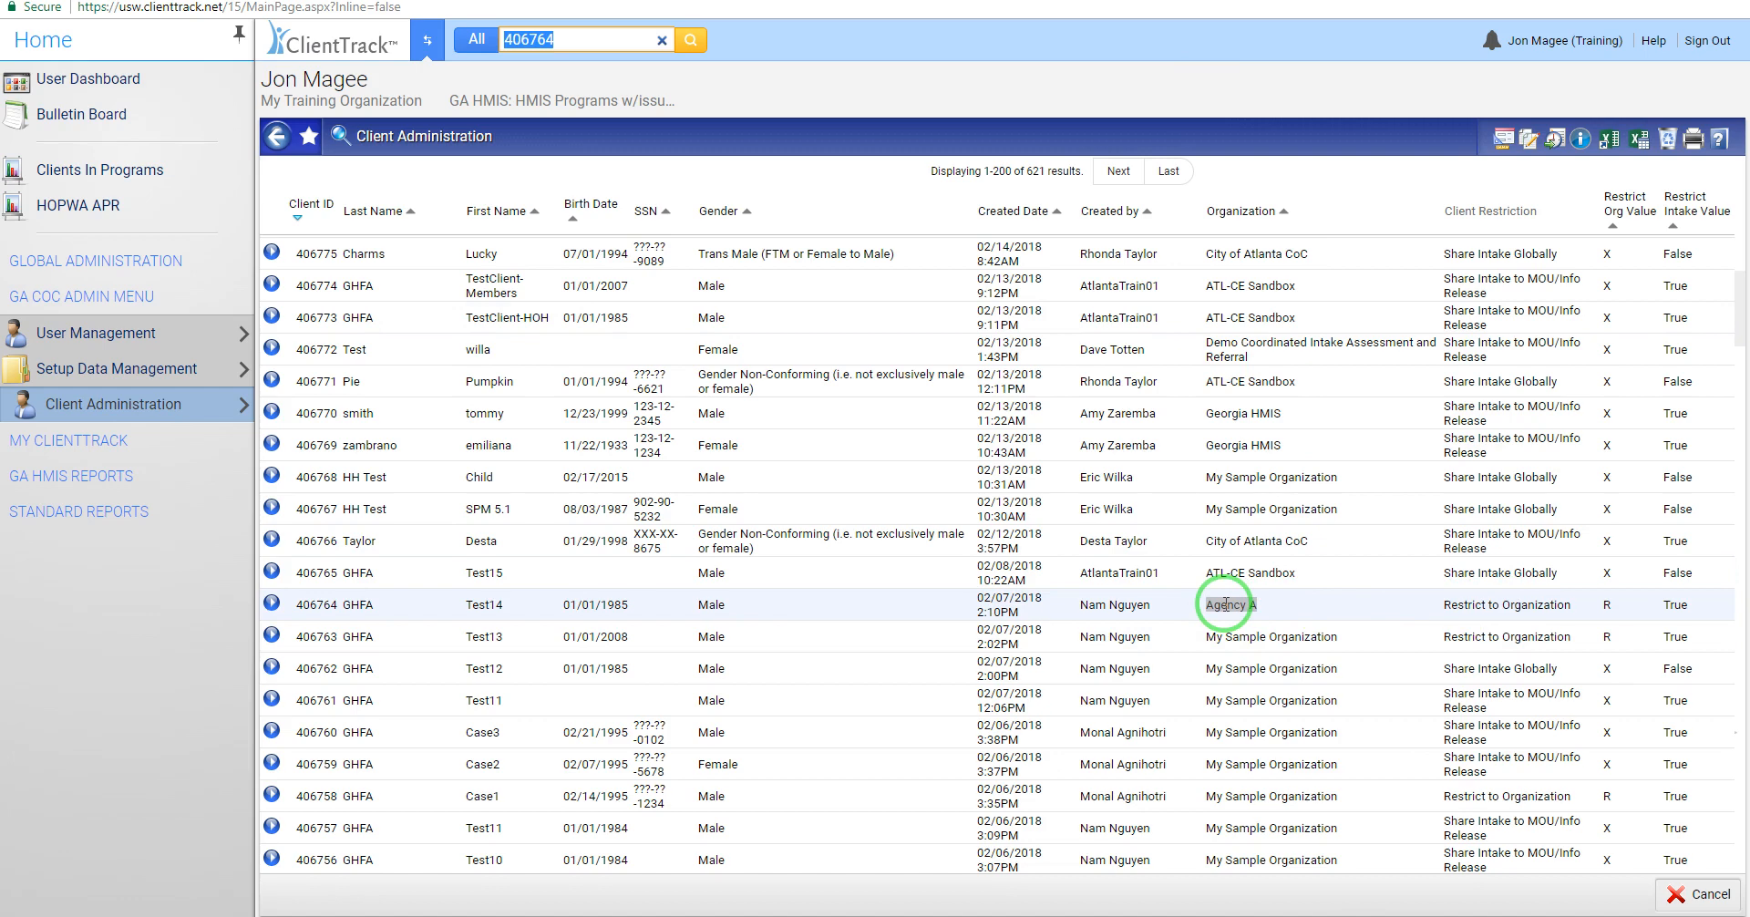
click(1603, 41)
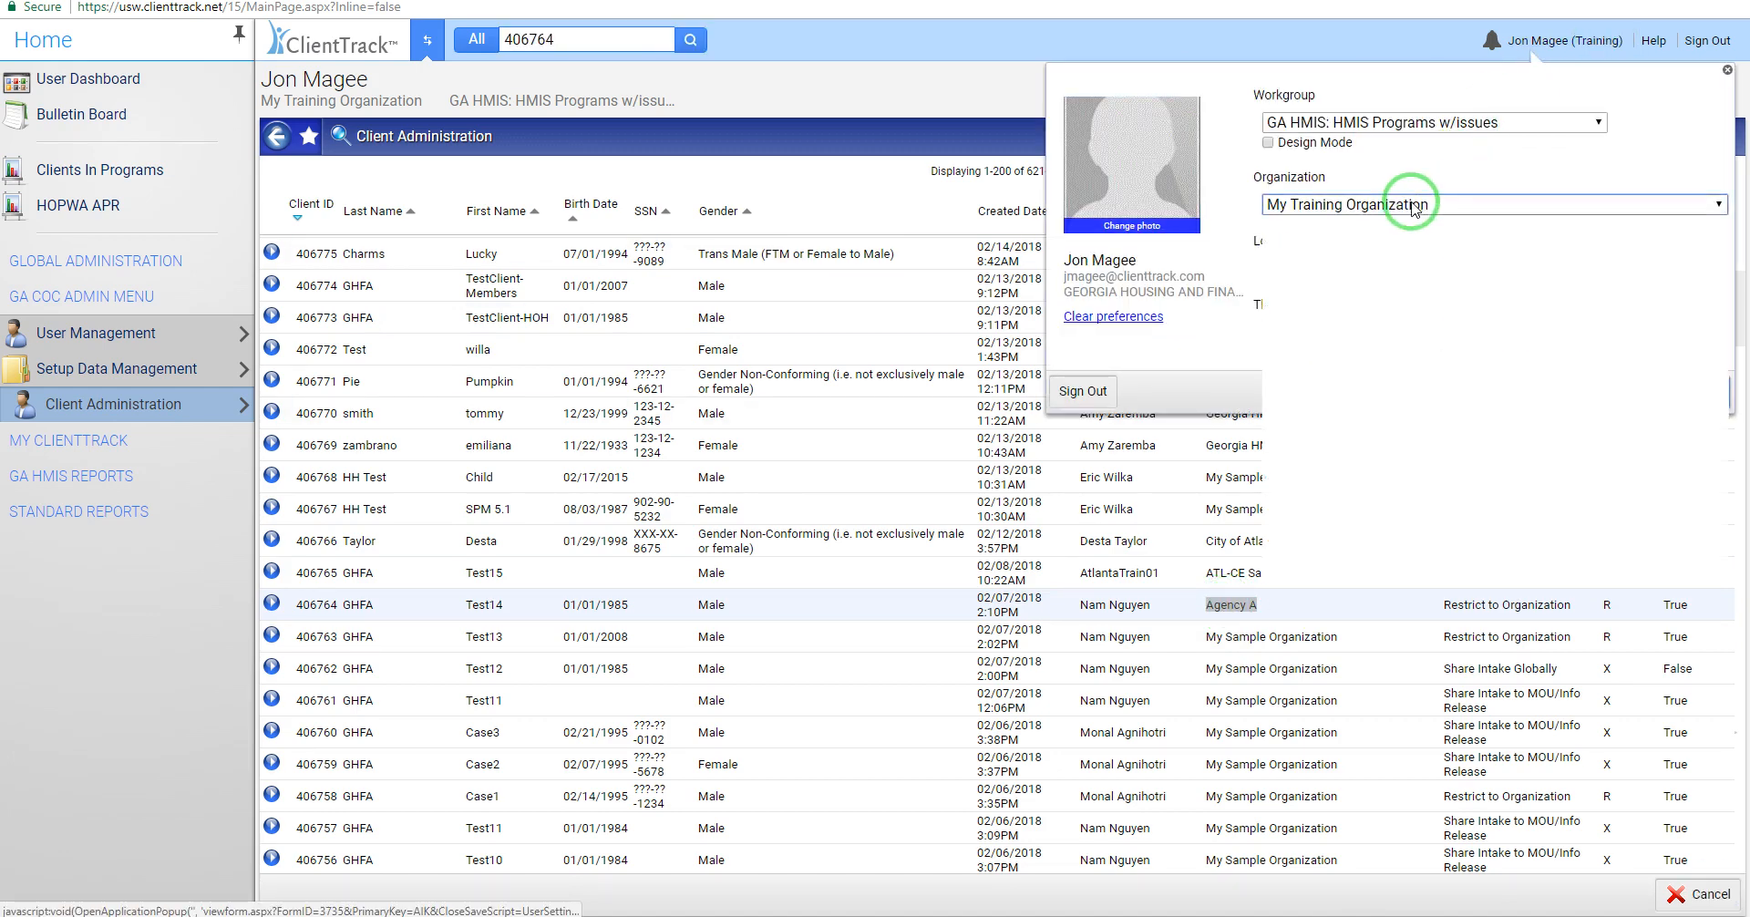
click(1414, 204)
text(ag)
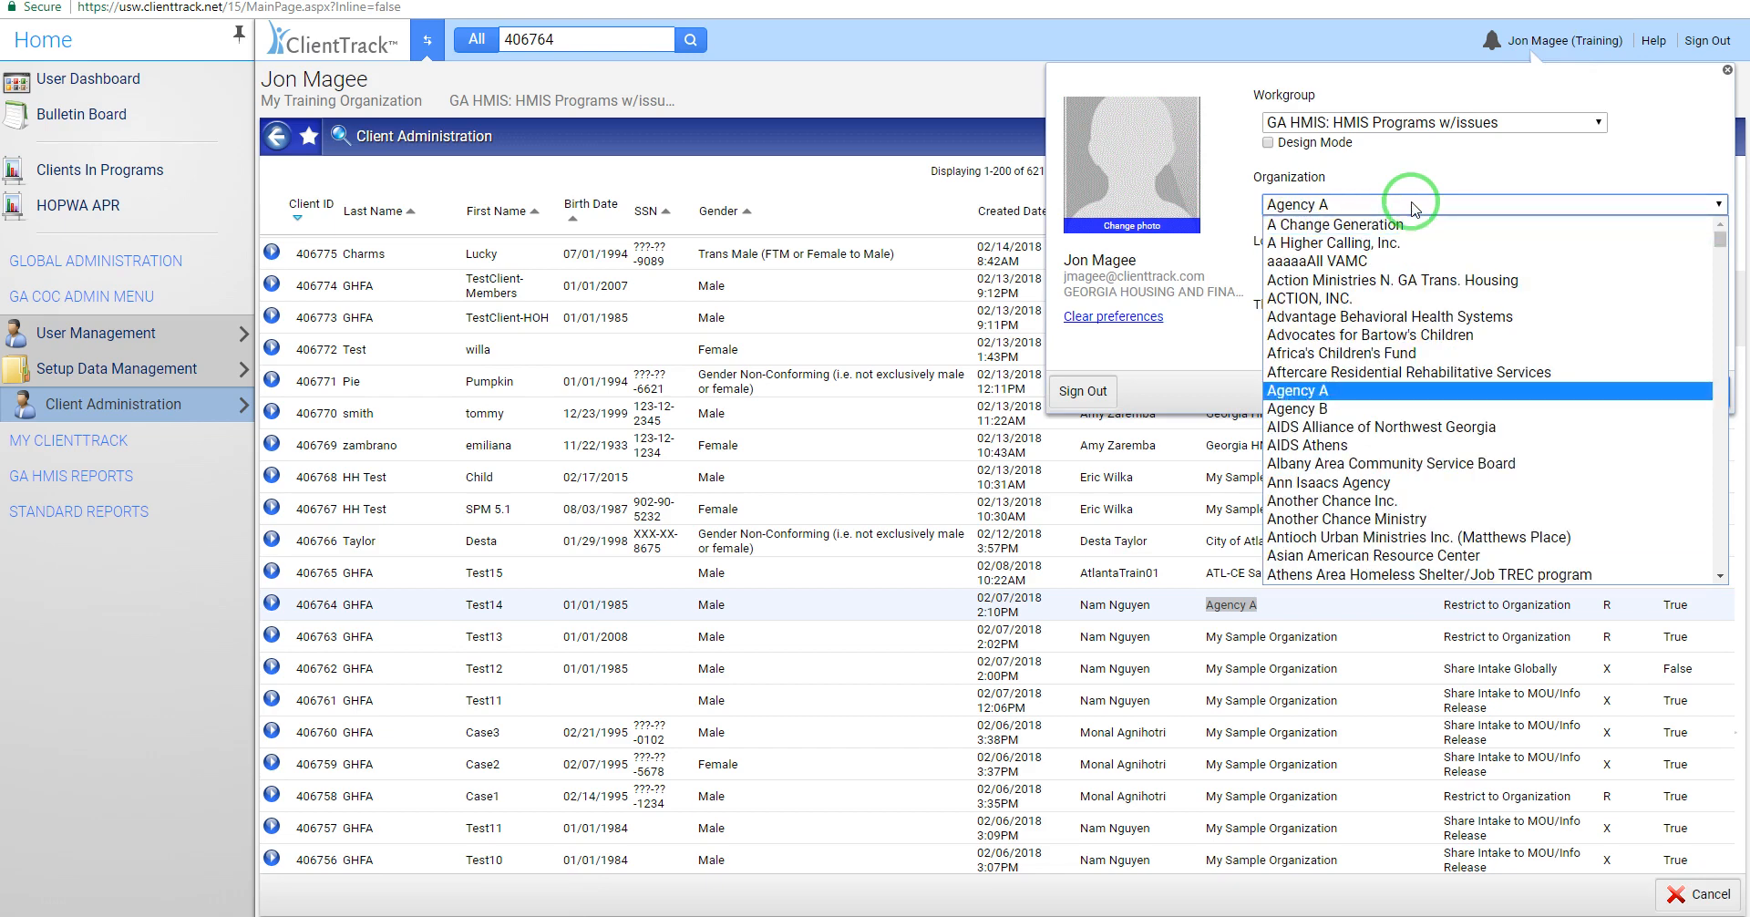
click(1316, 390)
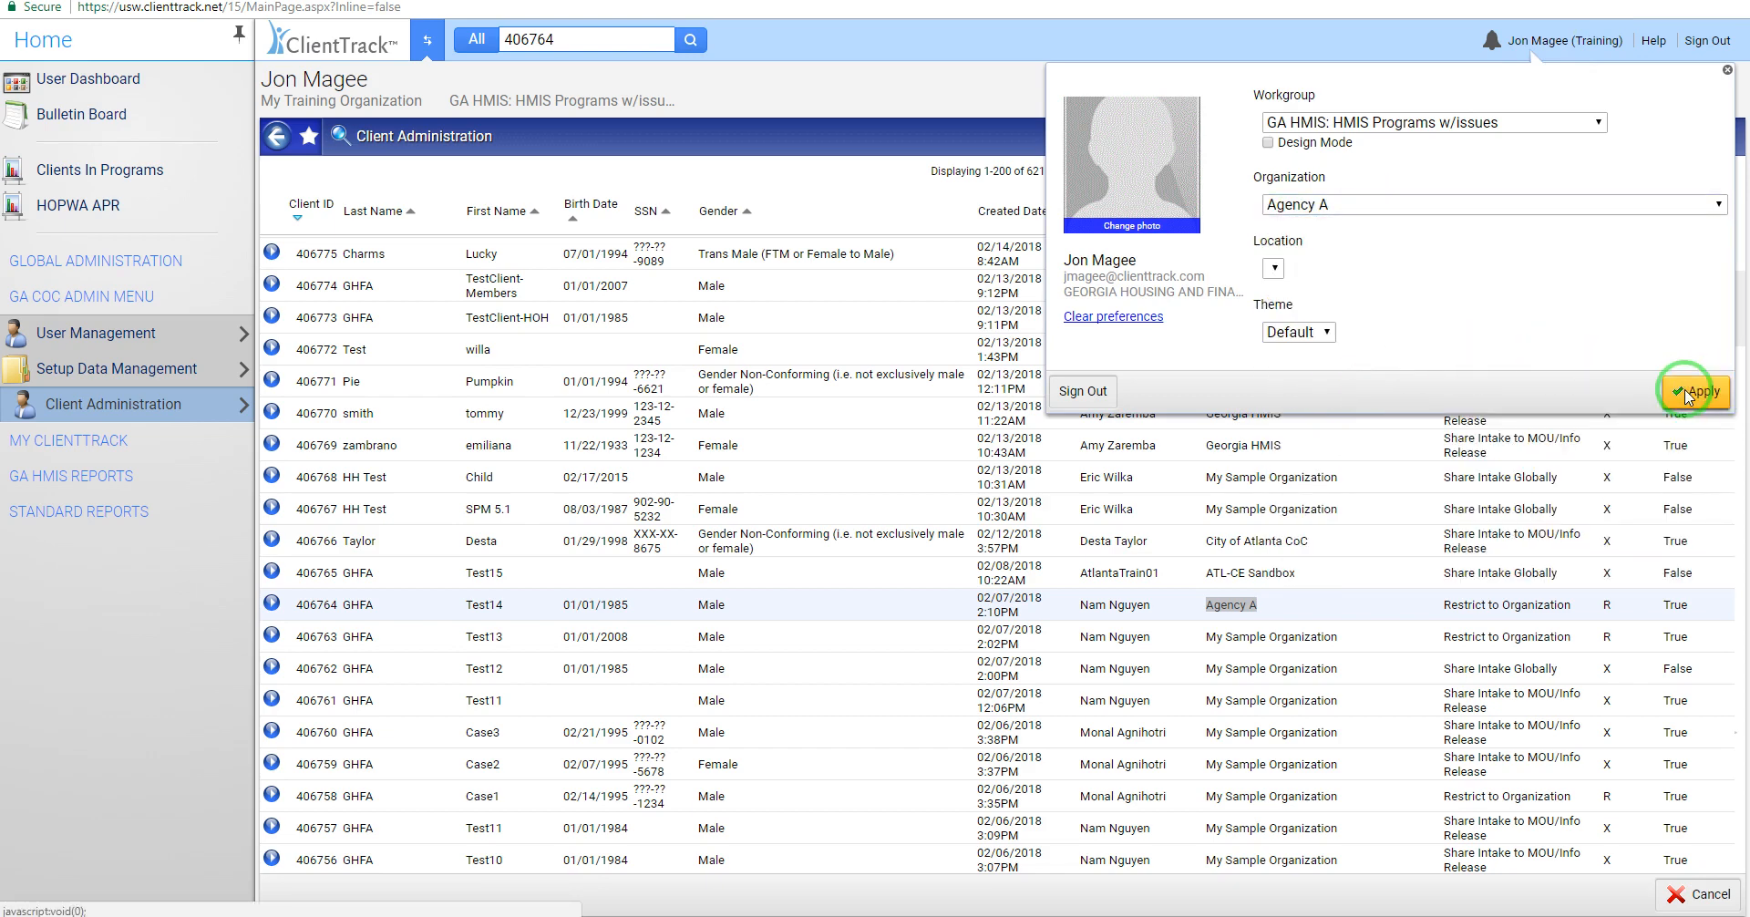
click(1690, 392)
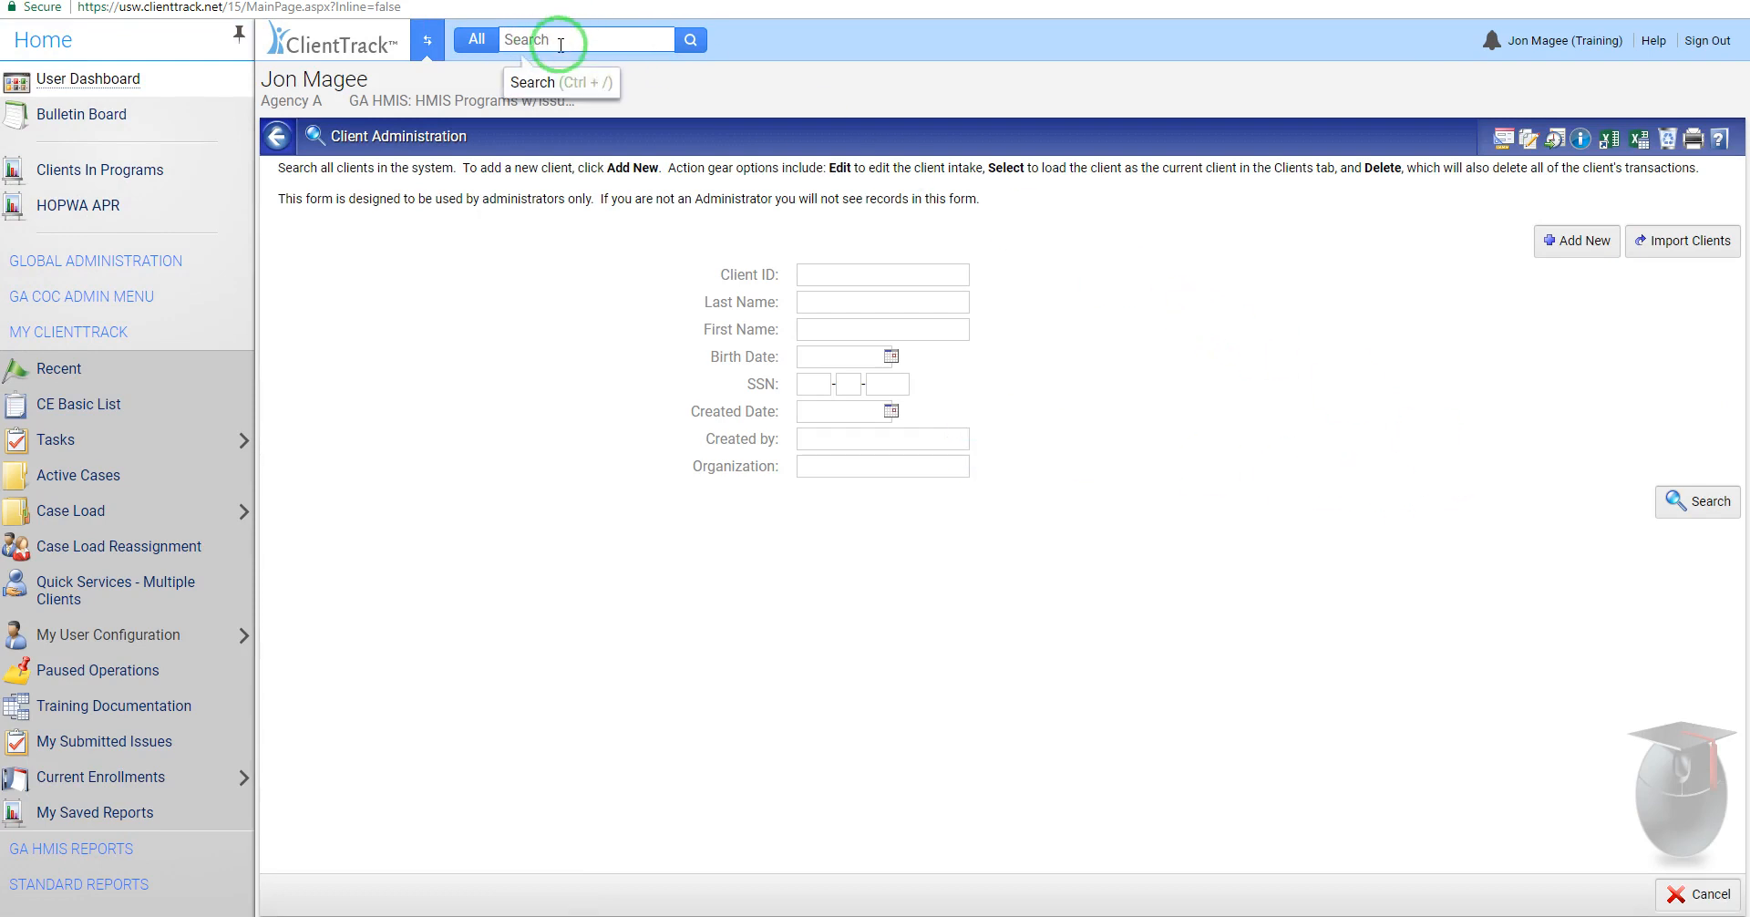
Step: Search all clients again without filters and open the restricted Agency A client's dashboard from the list
click(1684, 507)
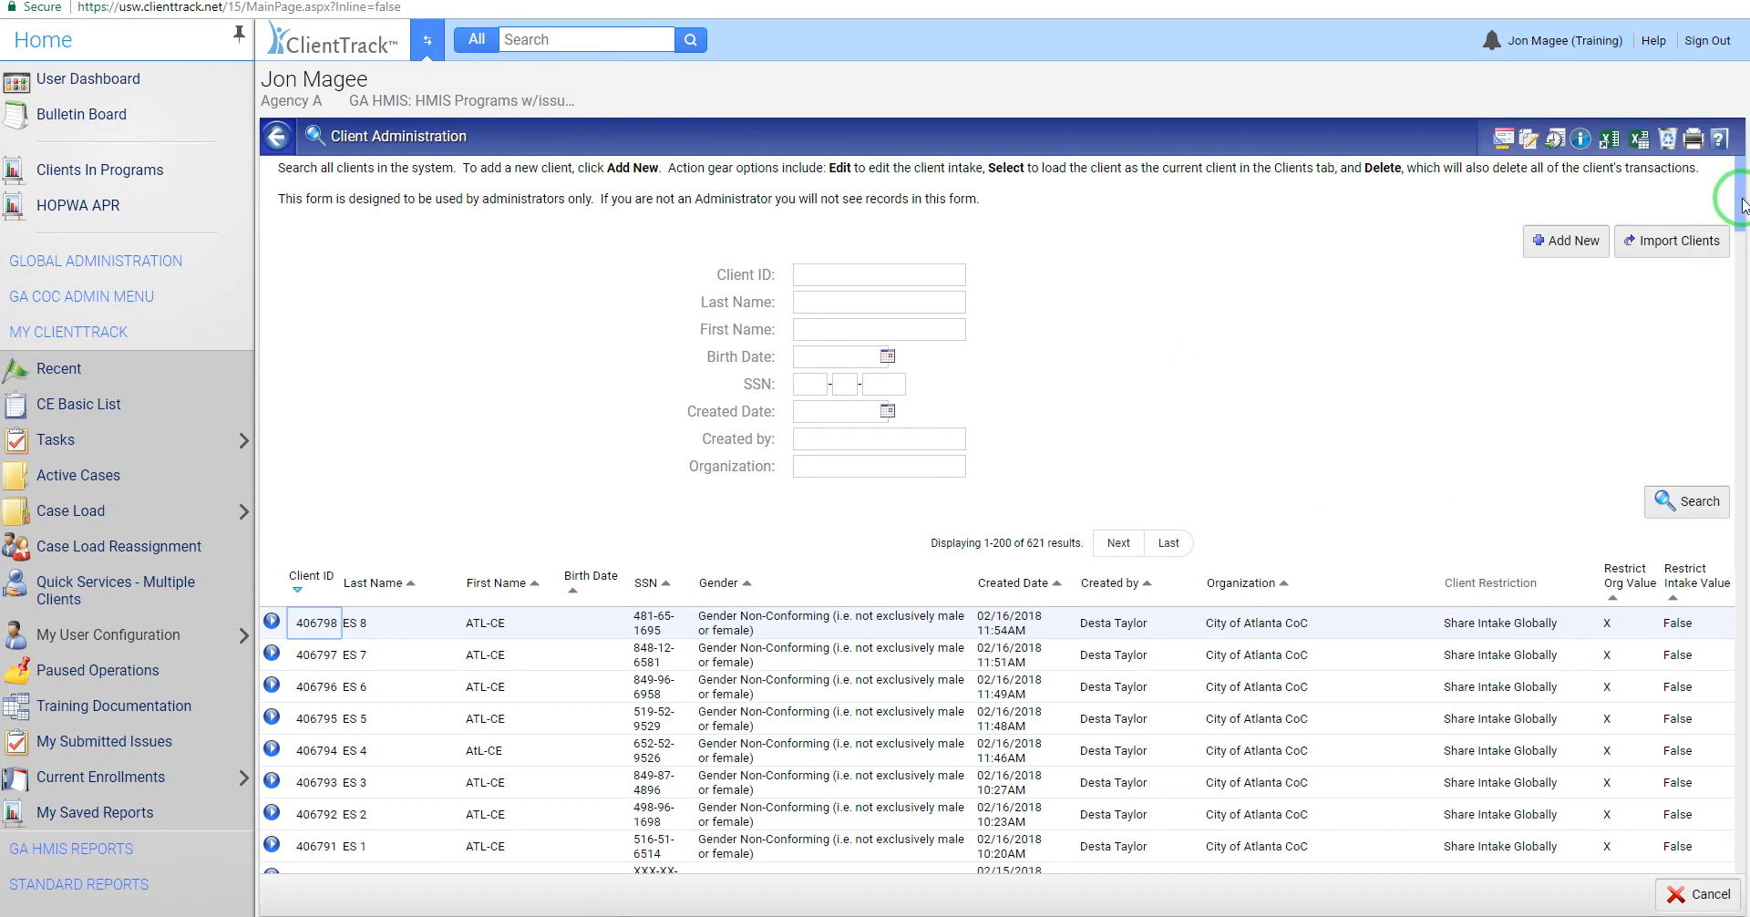
drag(1742, 199, 1731, 312)
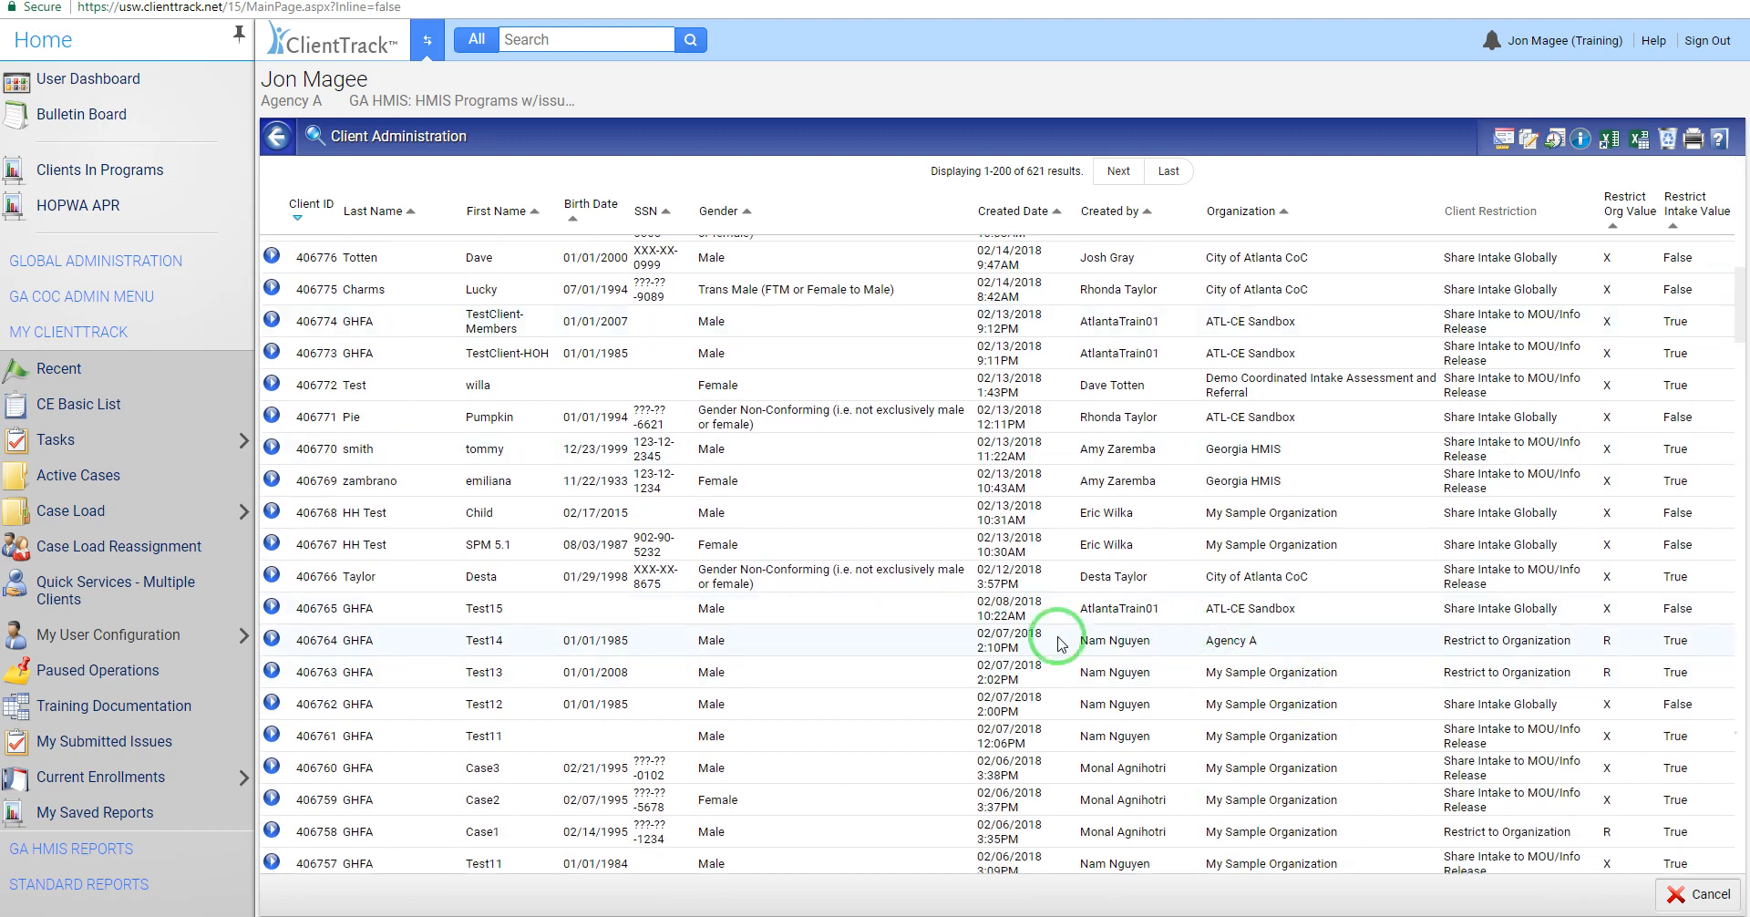
click(271, 640)
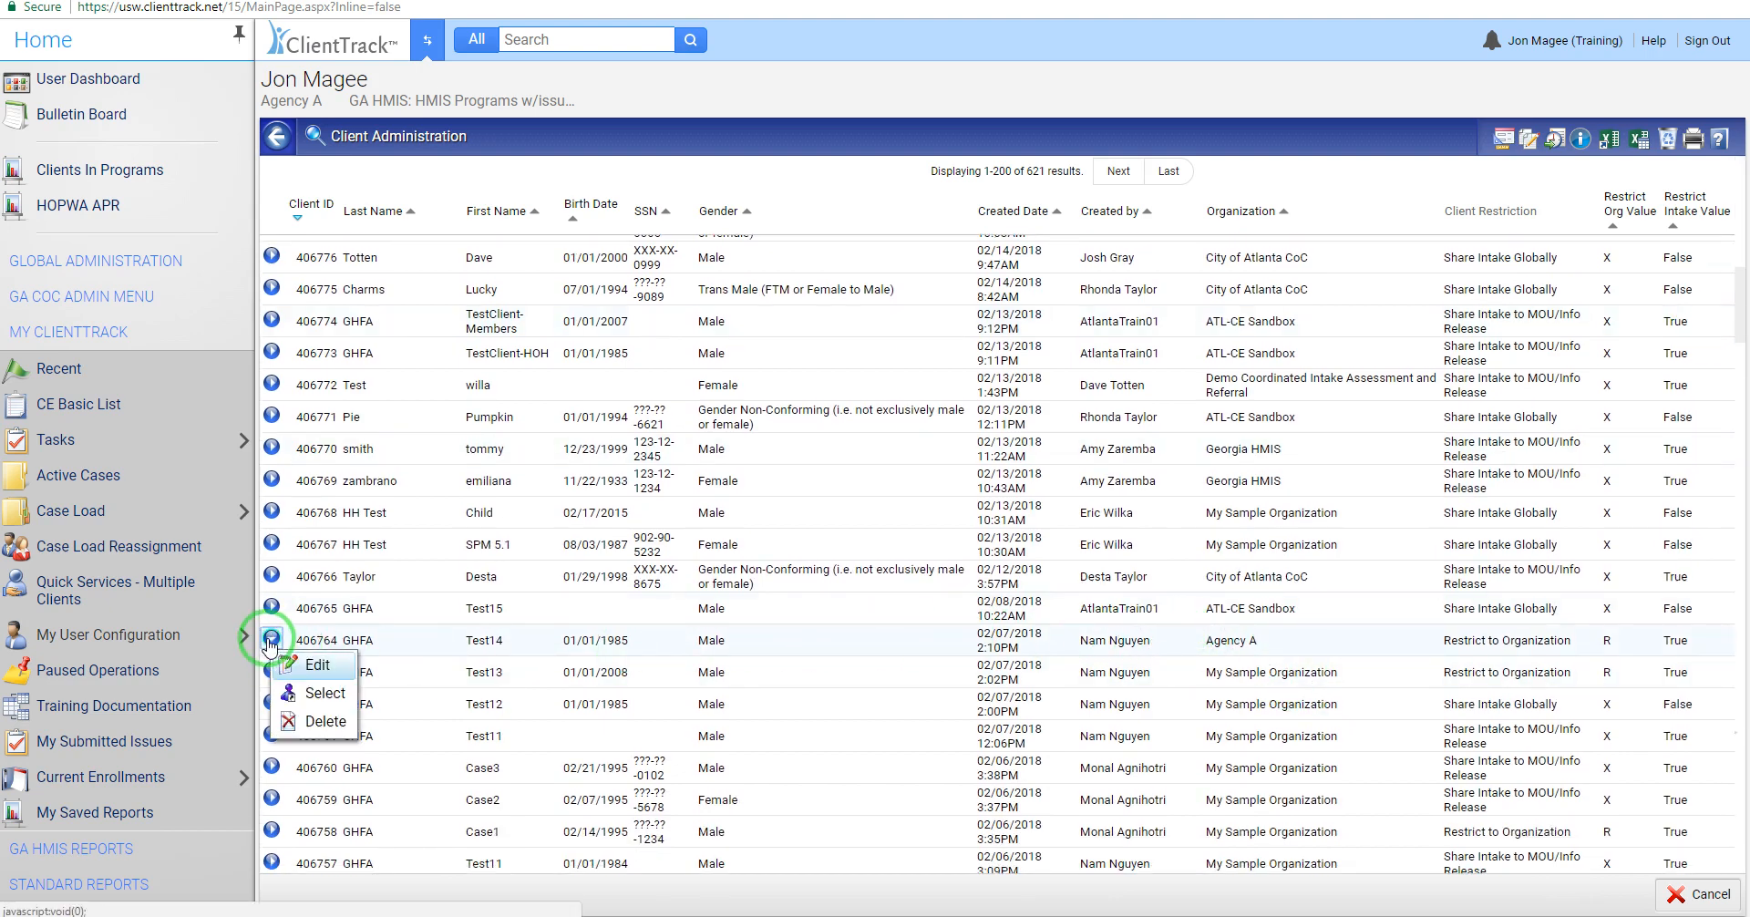
click(307, 665)
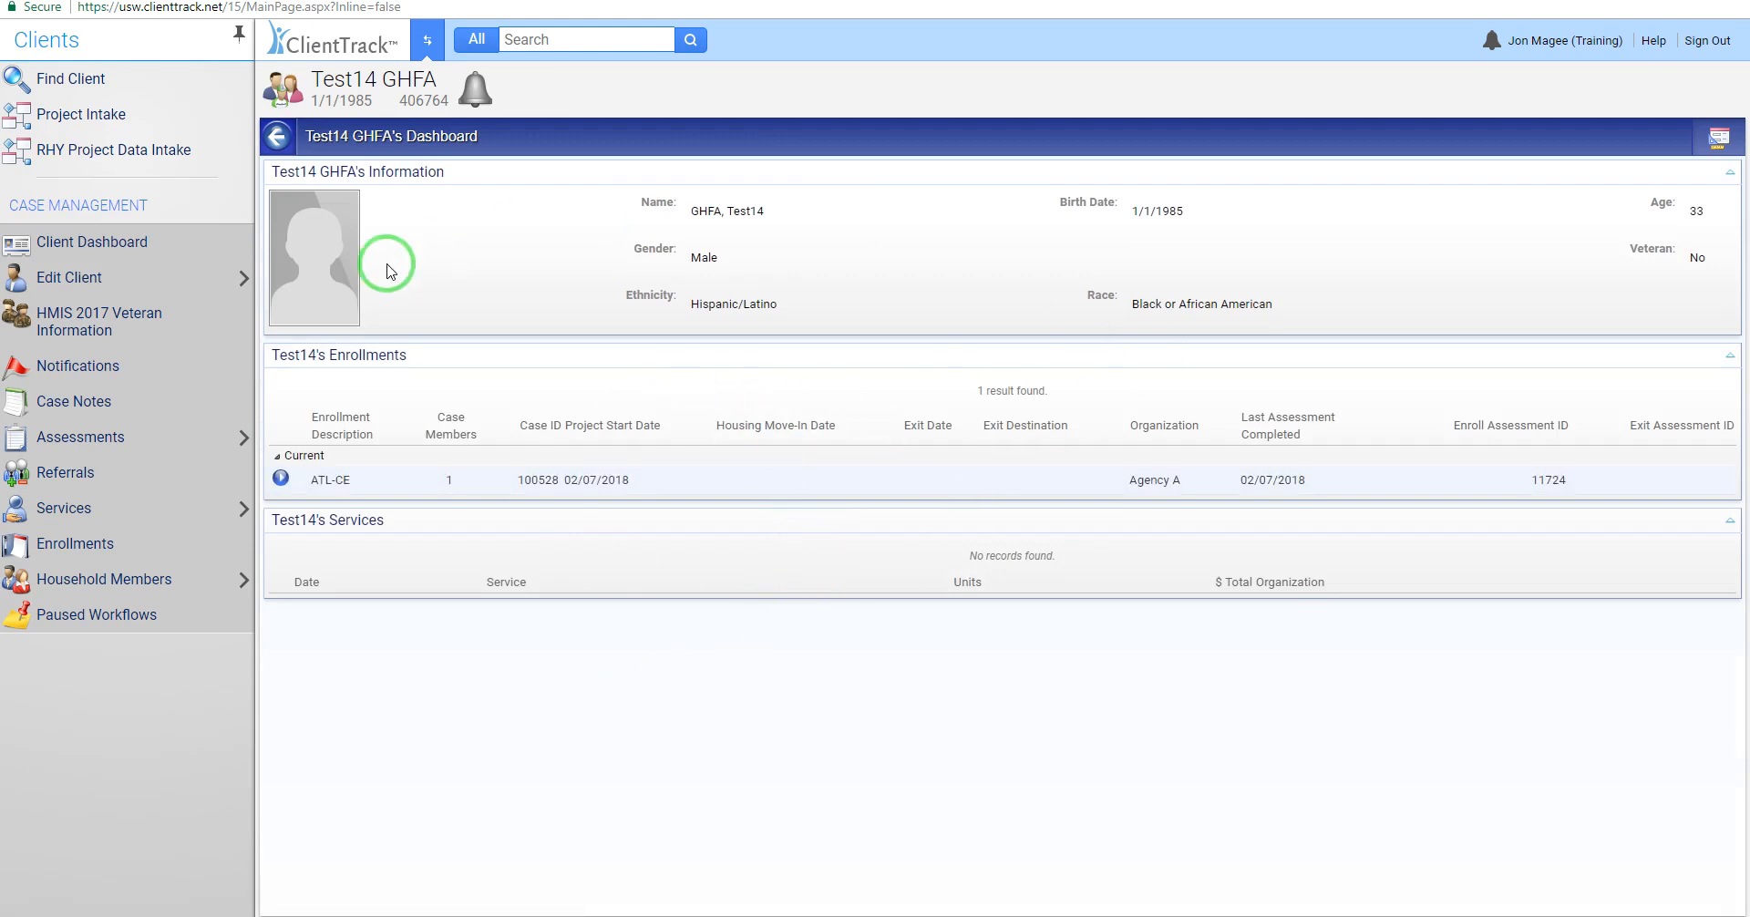
Step: View the client's Information Release and Security restriction settings, and return to the Home workspace's client list
mouse_move(141, 279)
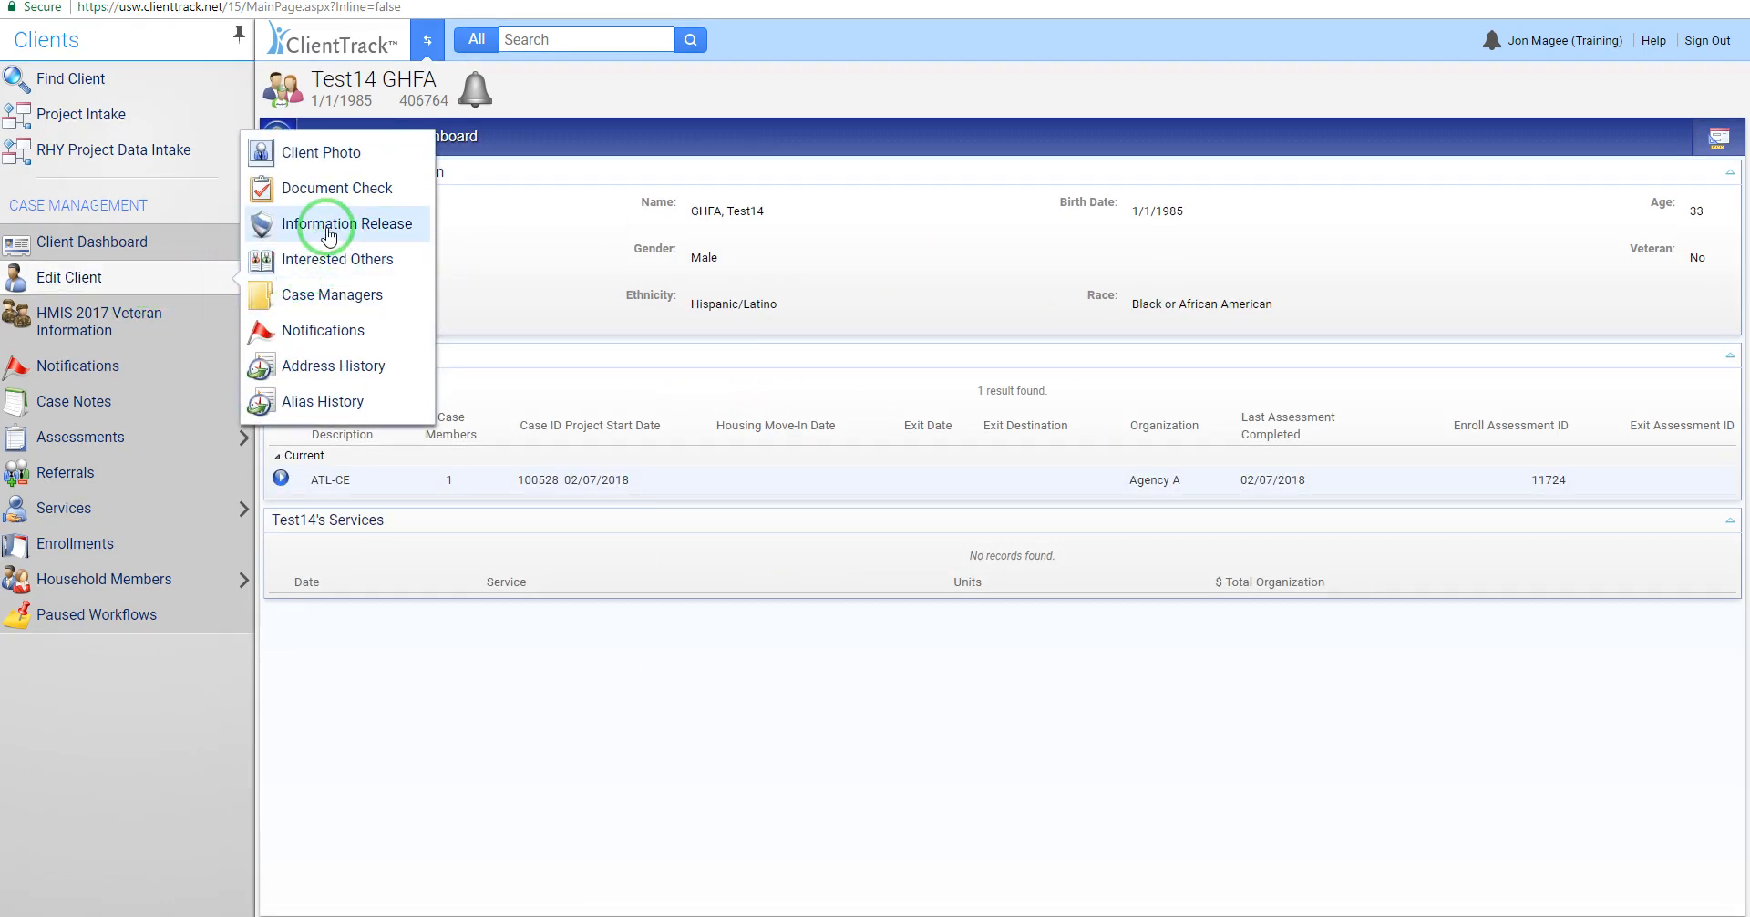
click(315, 234)
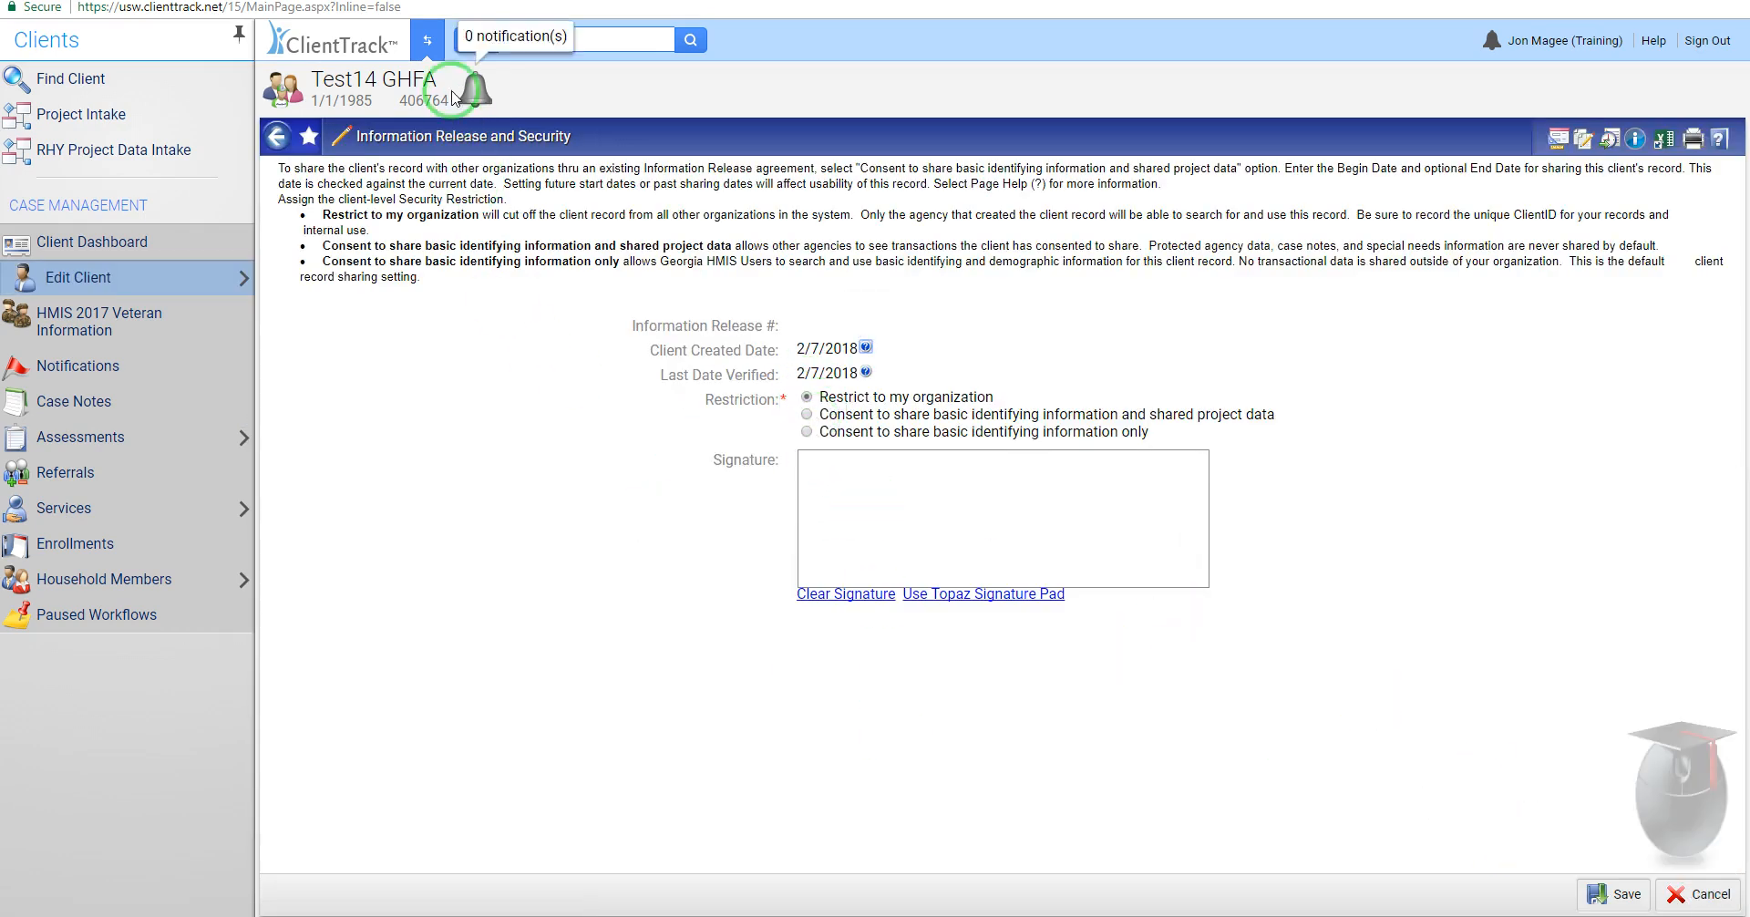
click(426, 39)
click(579, 481)
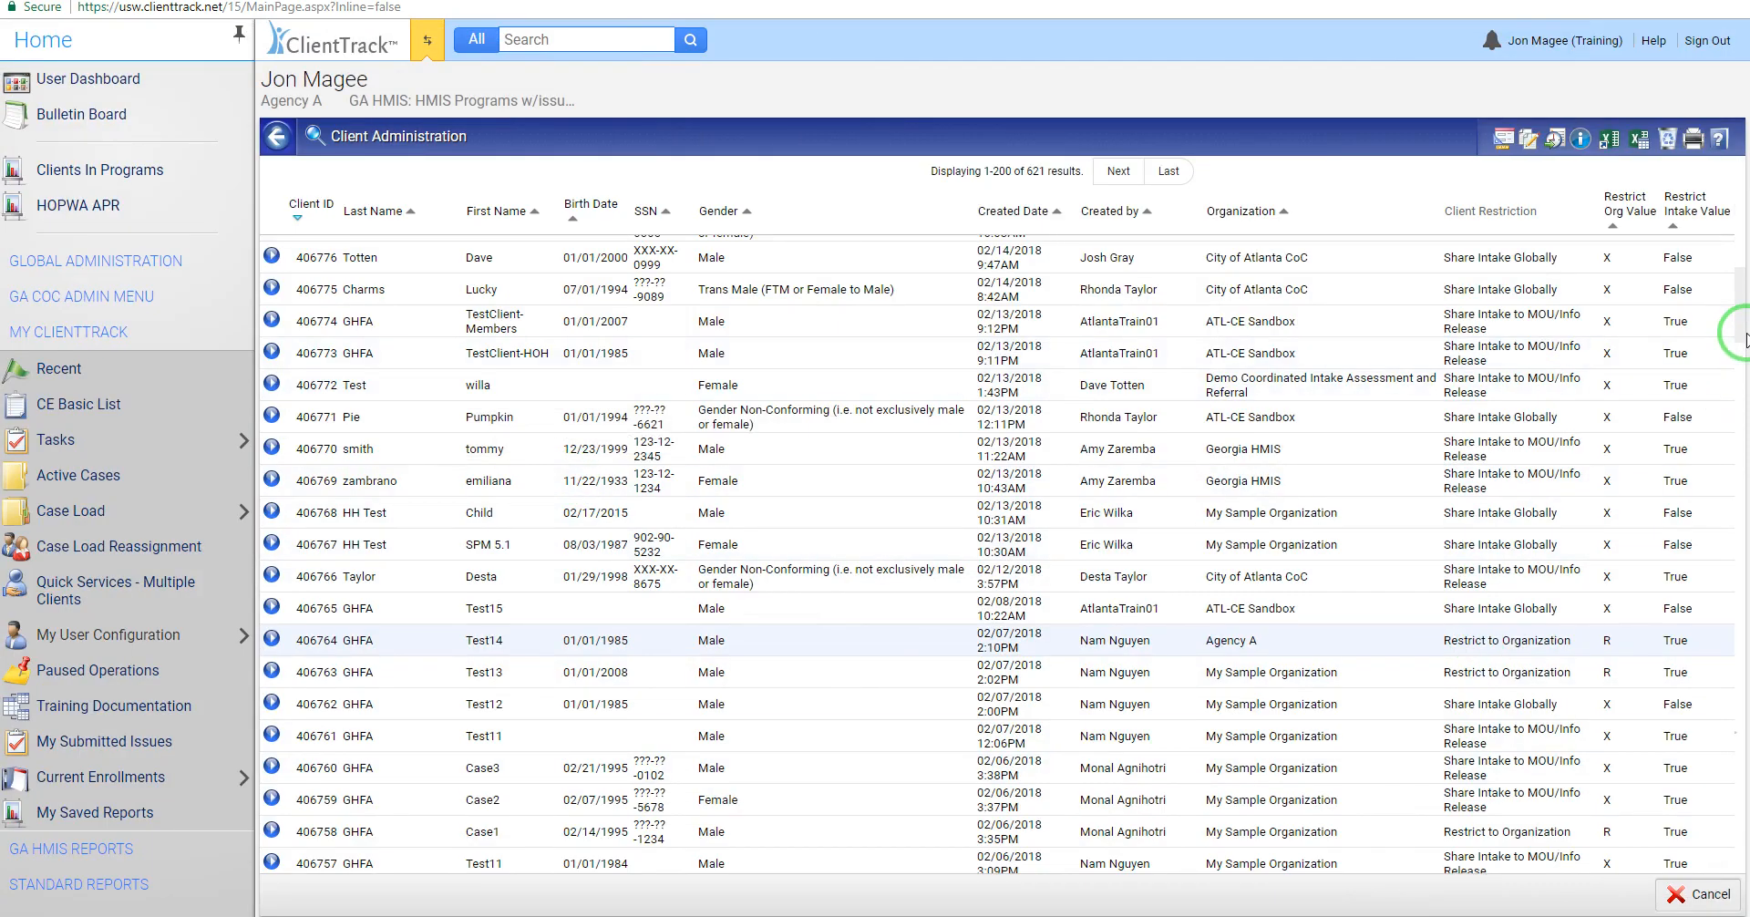
Step: Review the client search criteria above the list and activate the Created by filter
drag(1743, 314, 1747, 201)
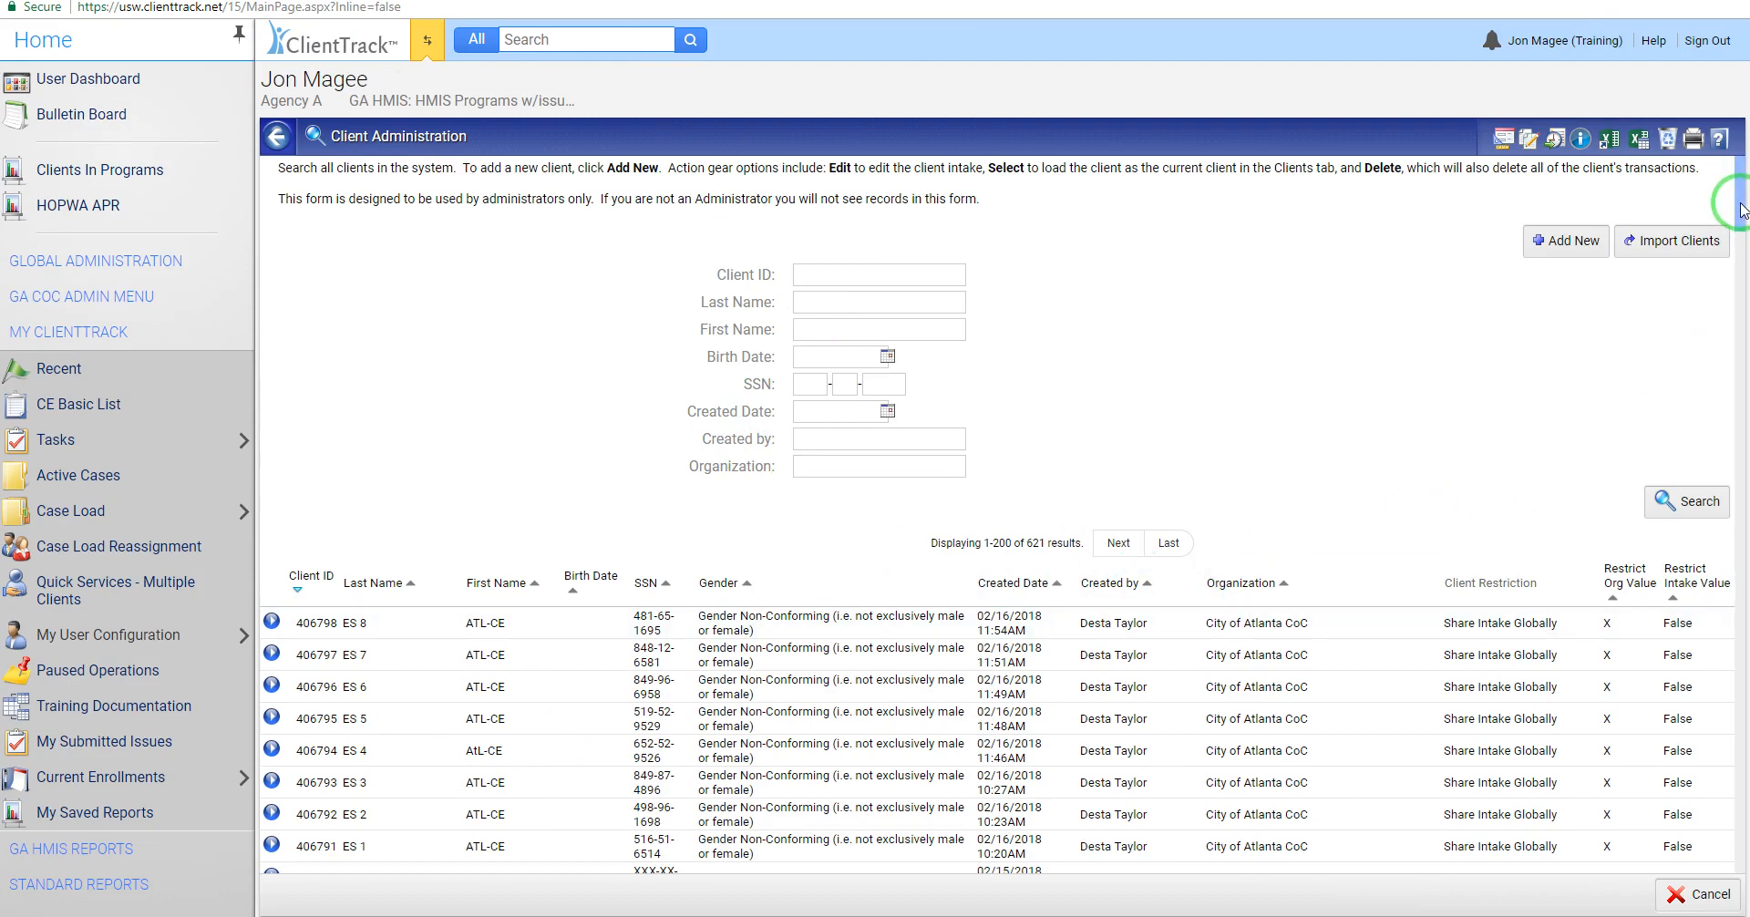
drag(1740, 209, 1739, 241)
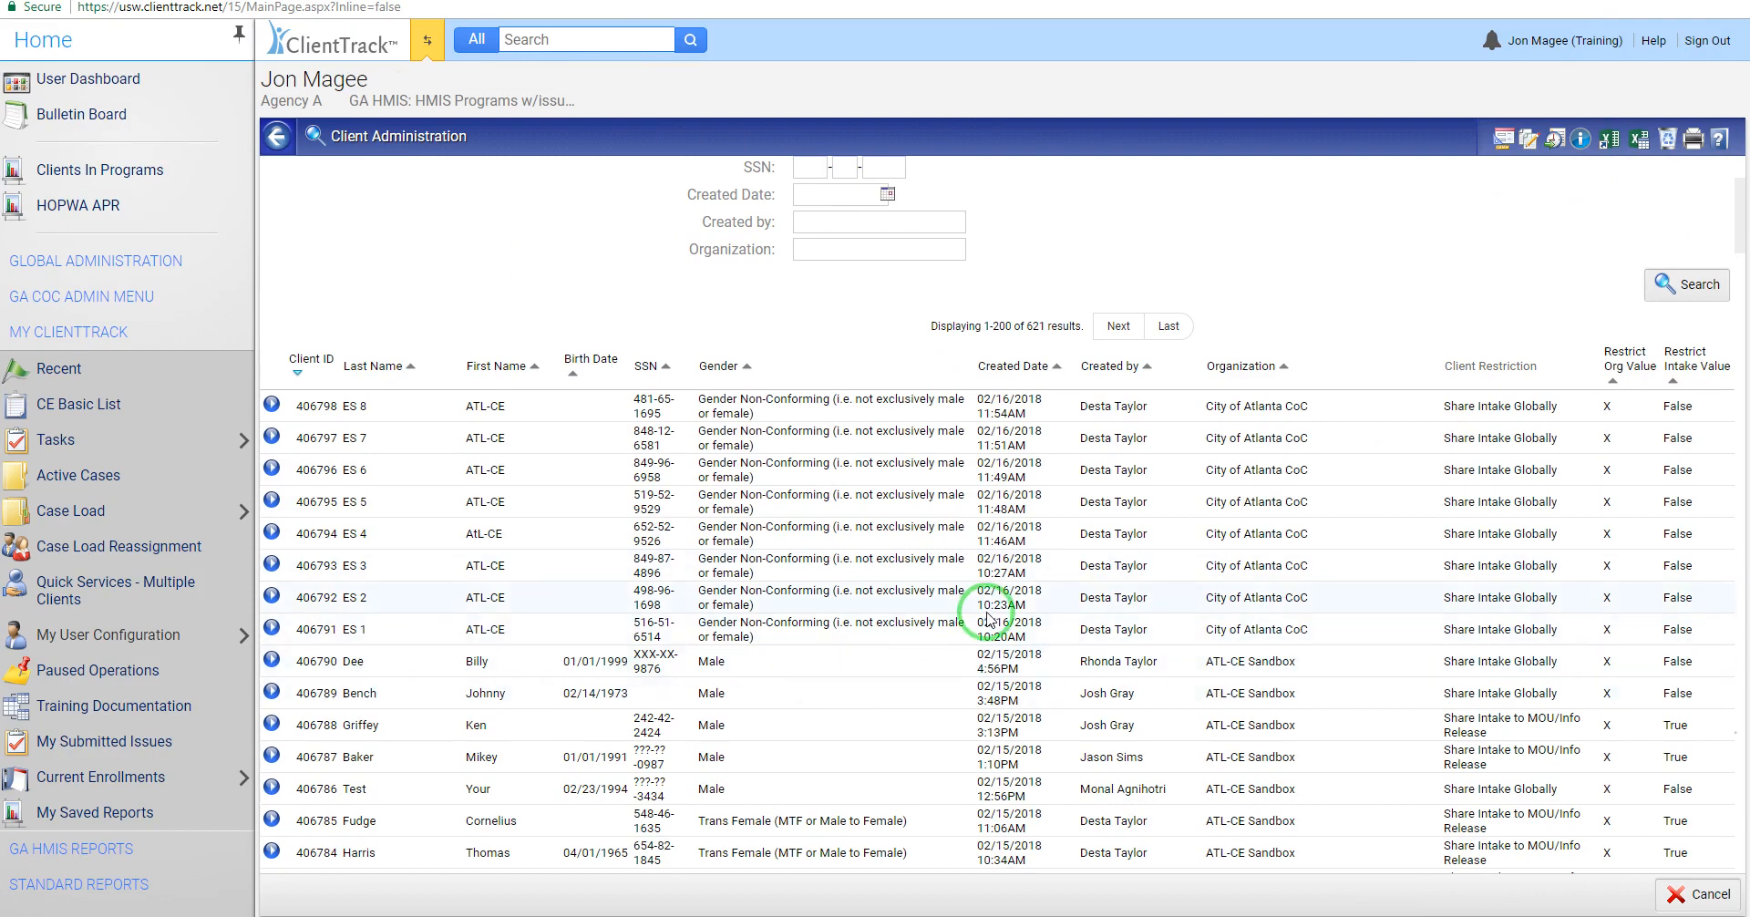
scroll(988, 618, up, 2)
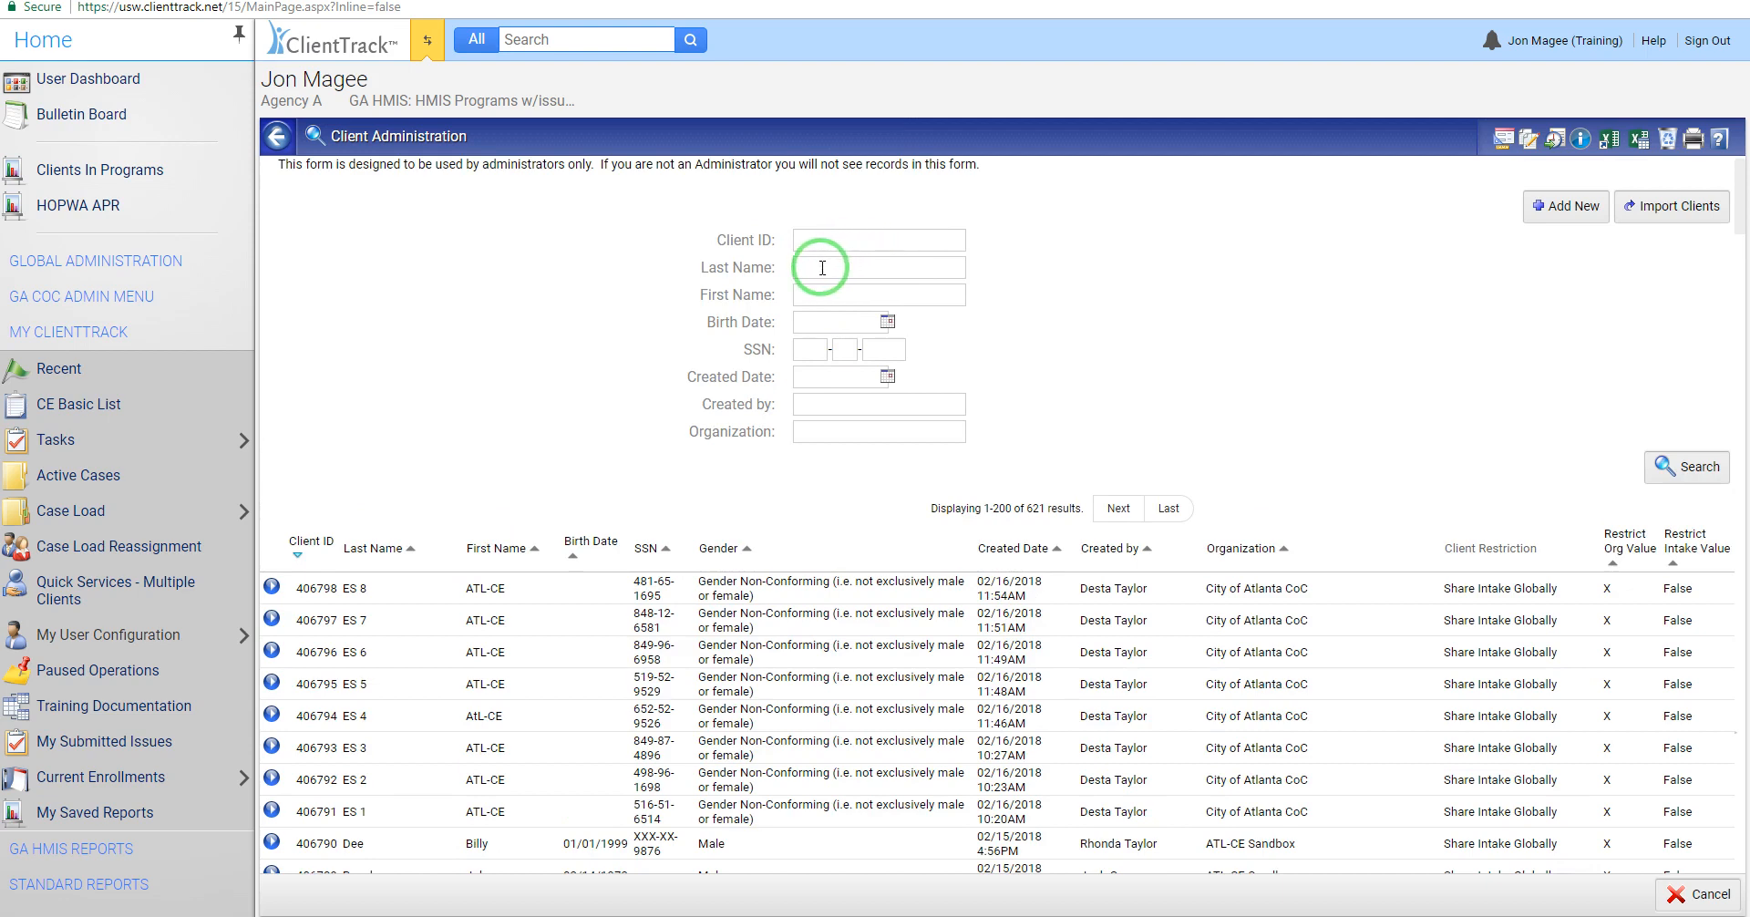
click(836, 406)
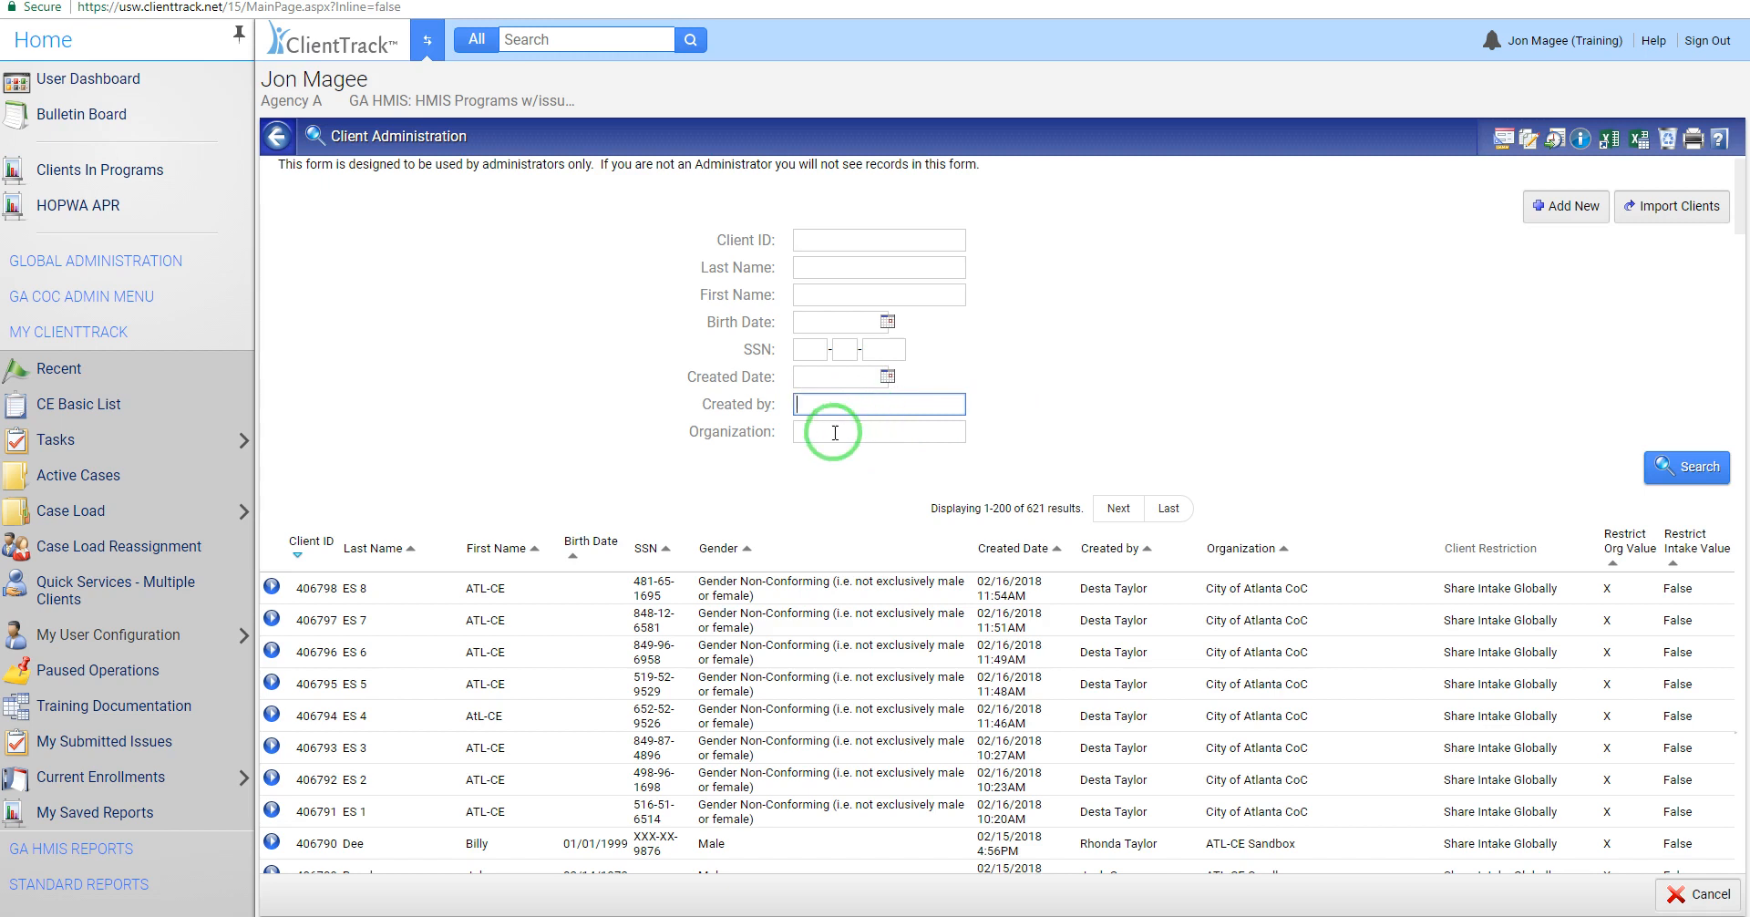
Step: Open the first listed client's basic information for editing, and return to Client Administration without making changes
click(833, 432)
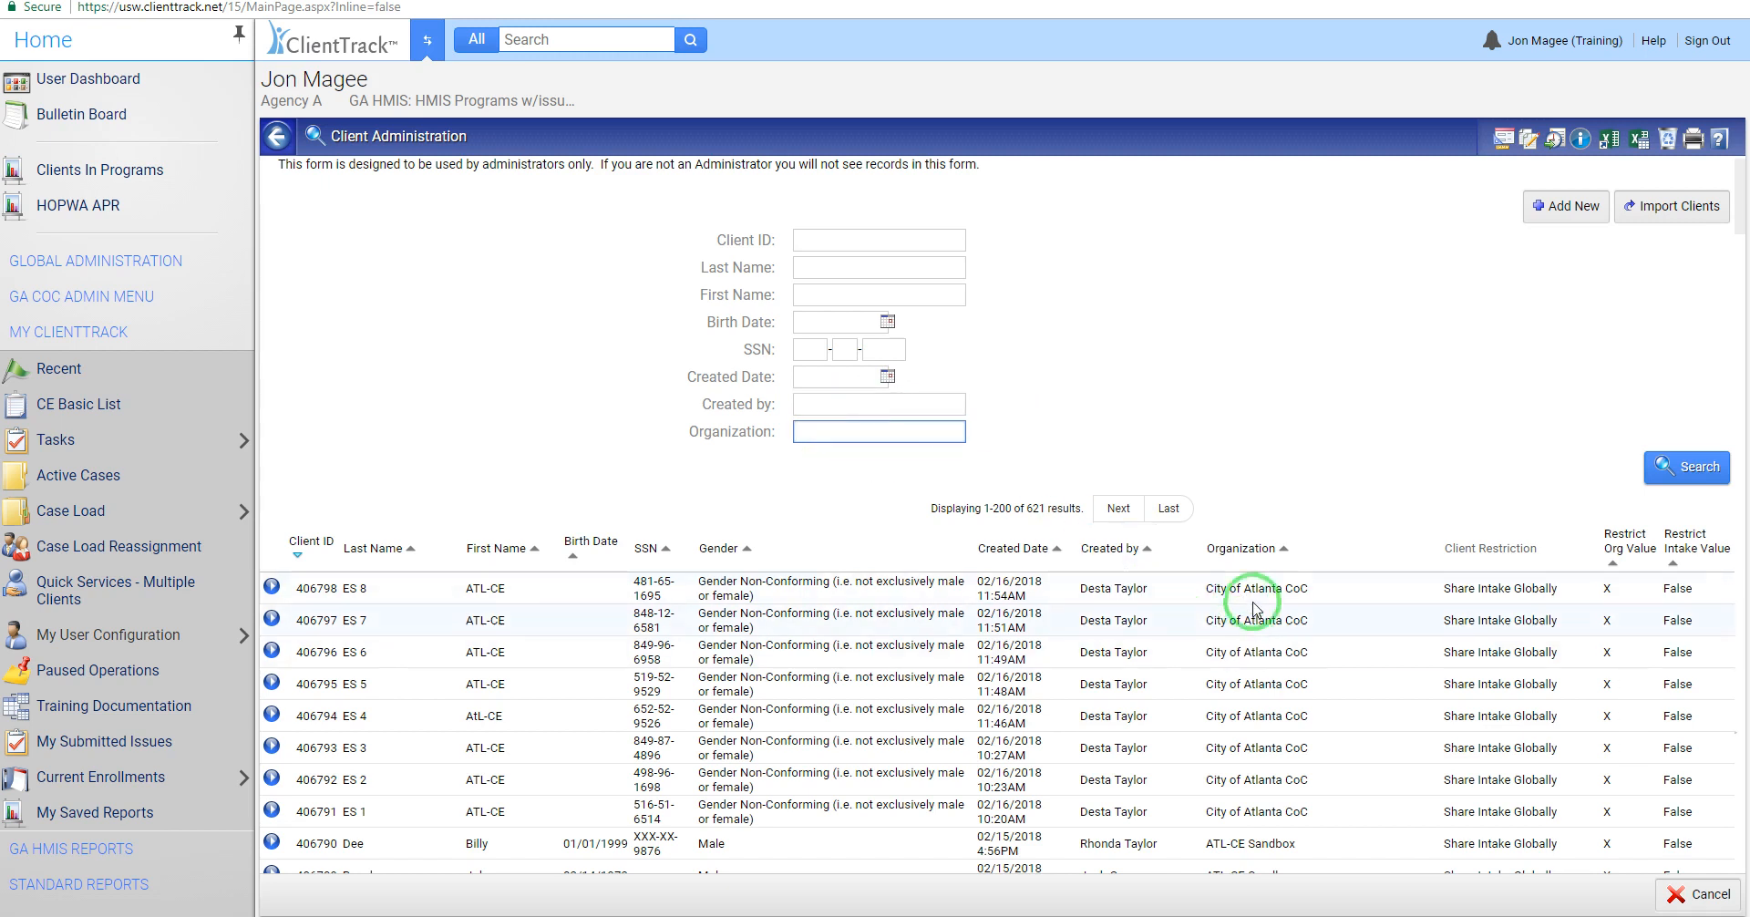
scroll(1239, 419, down, 1)
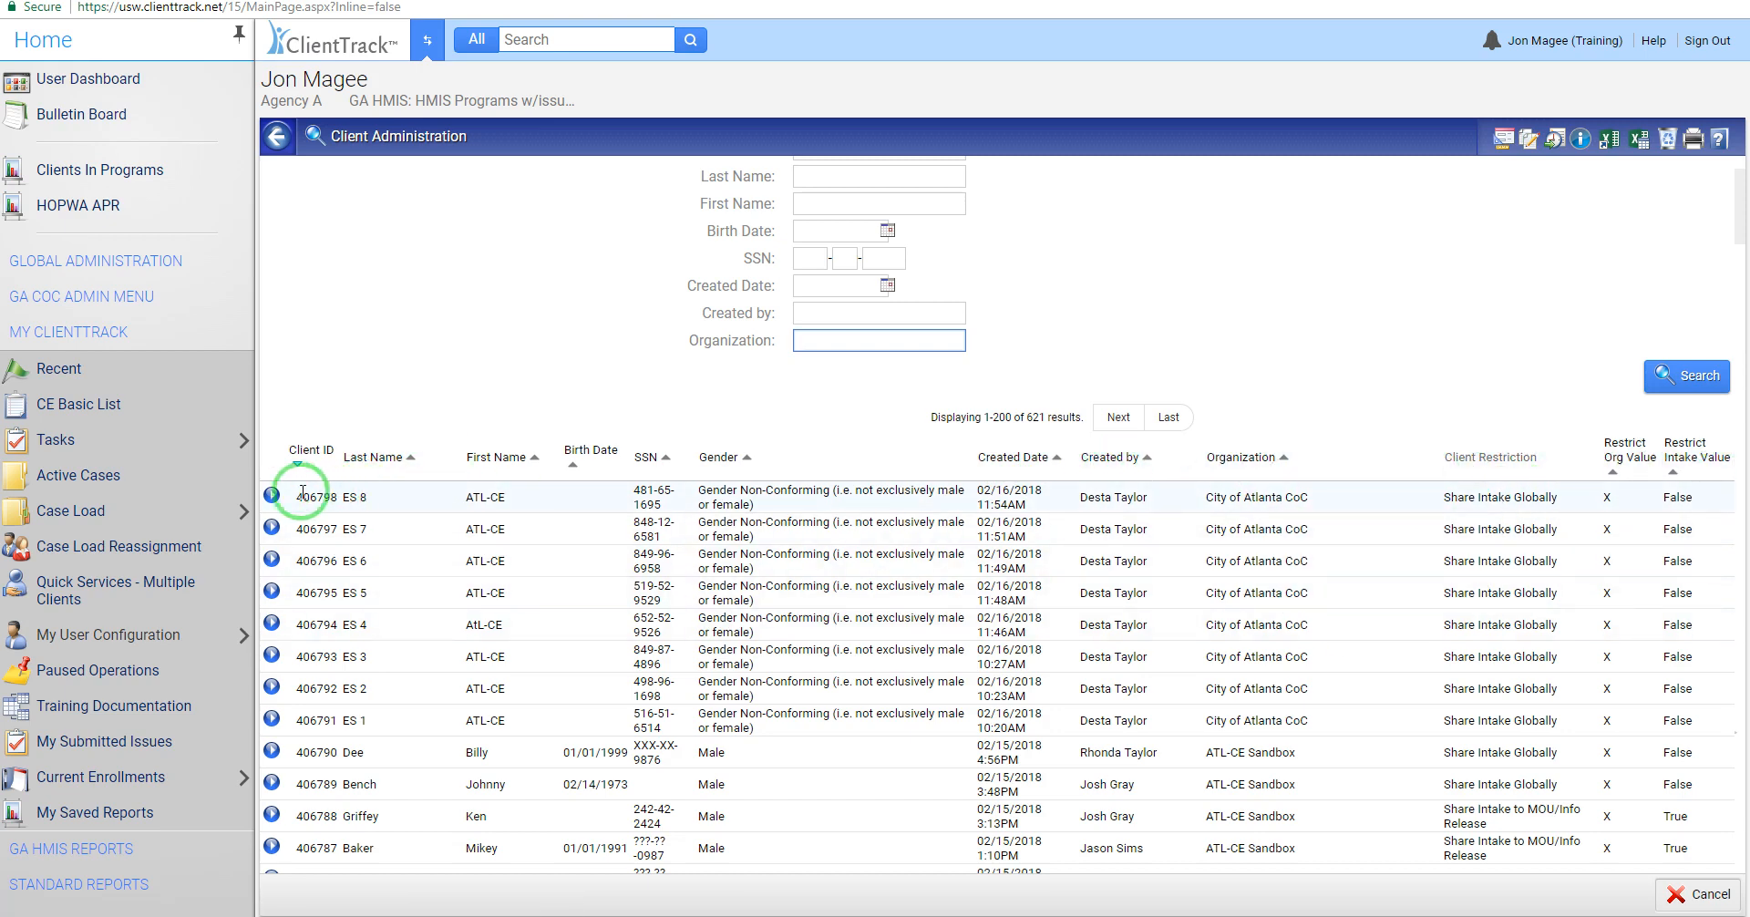
click(271, 496)
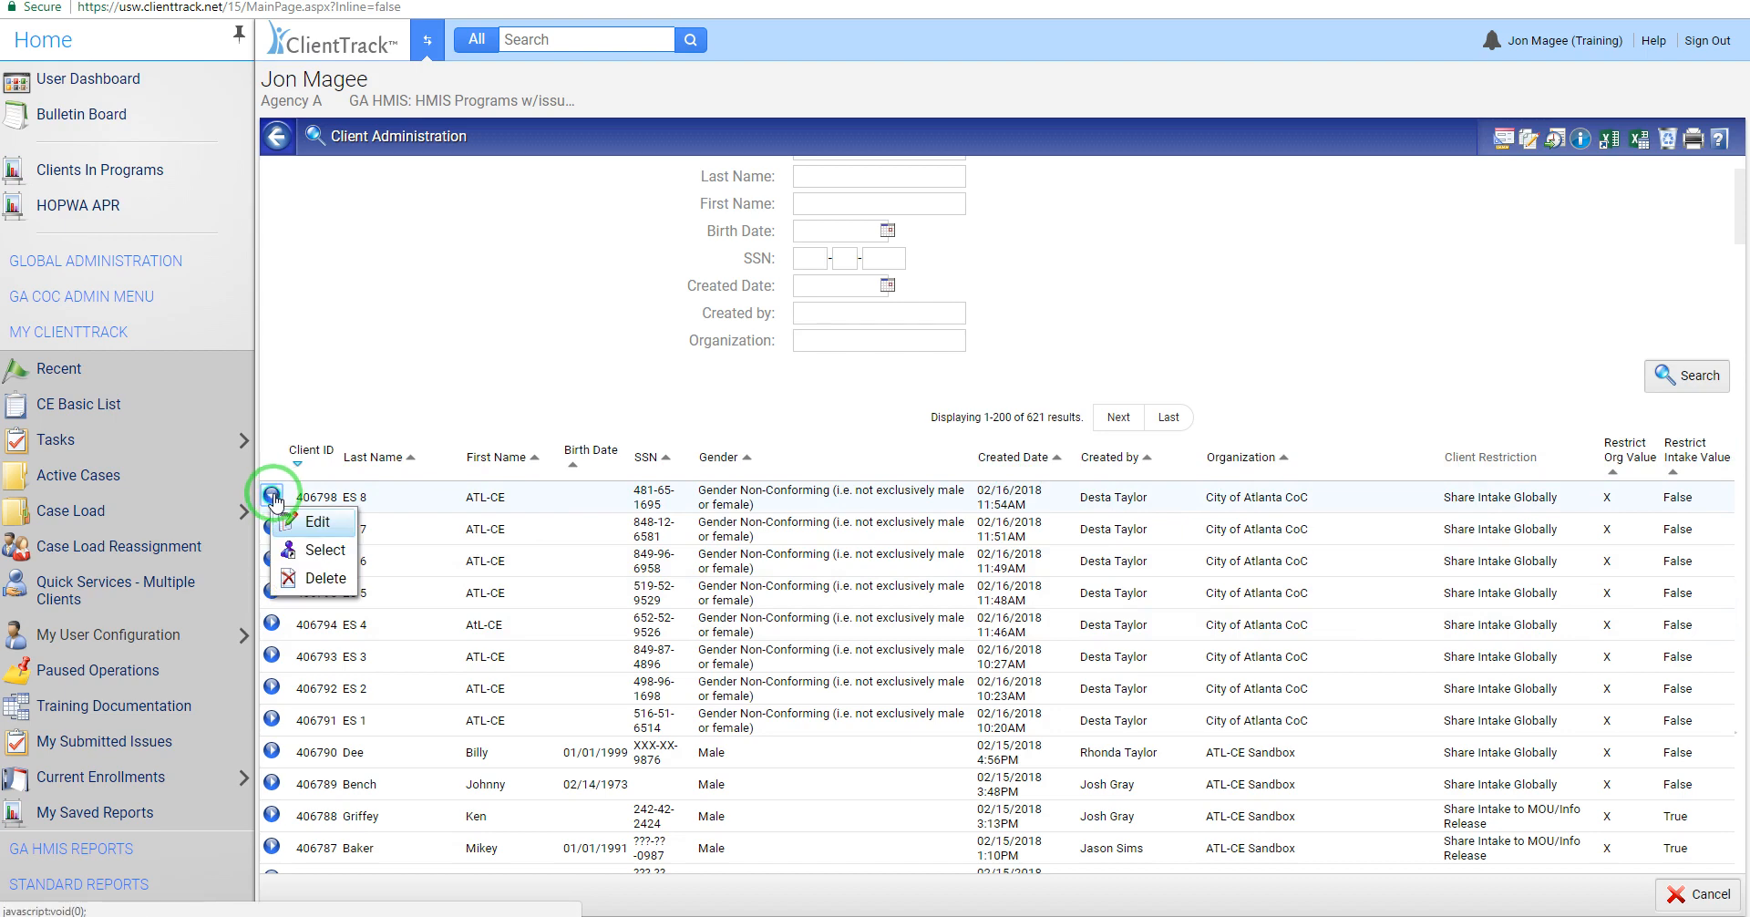
click(317, 525)
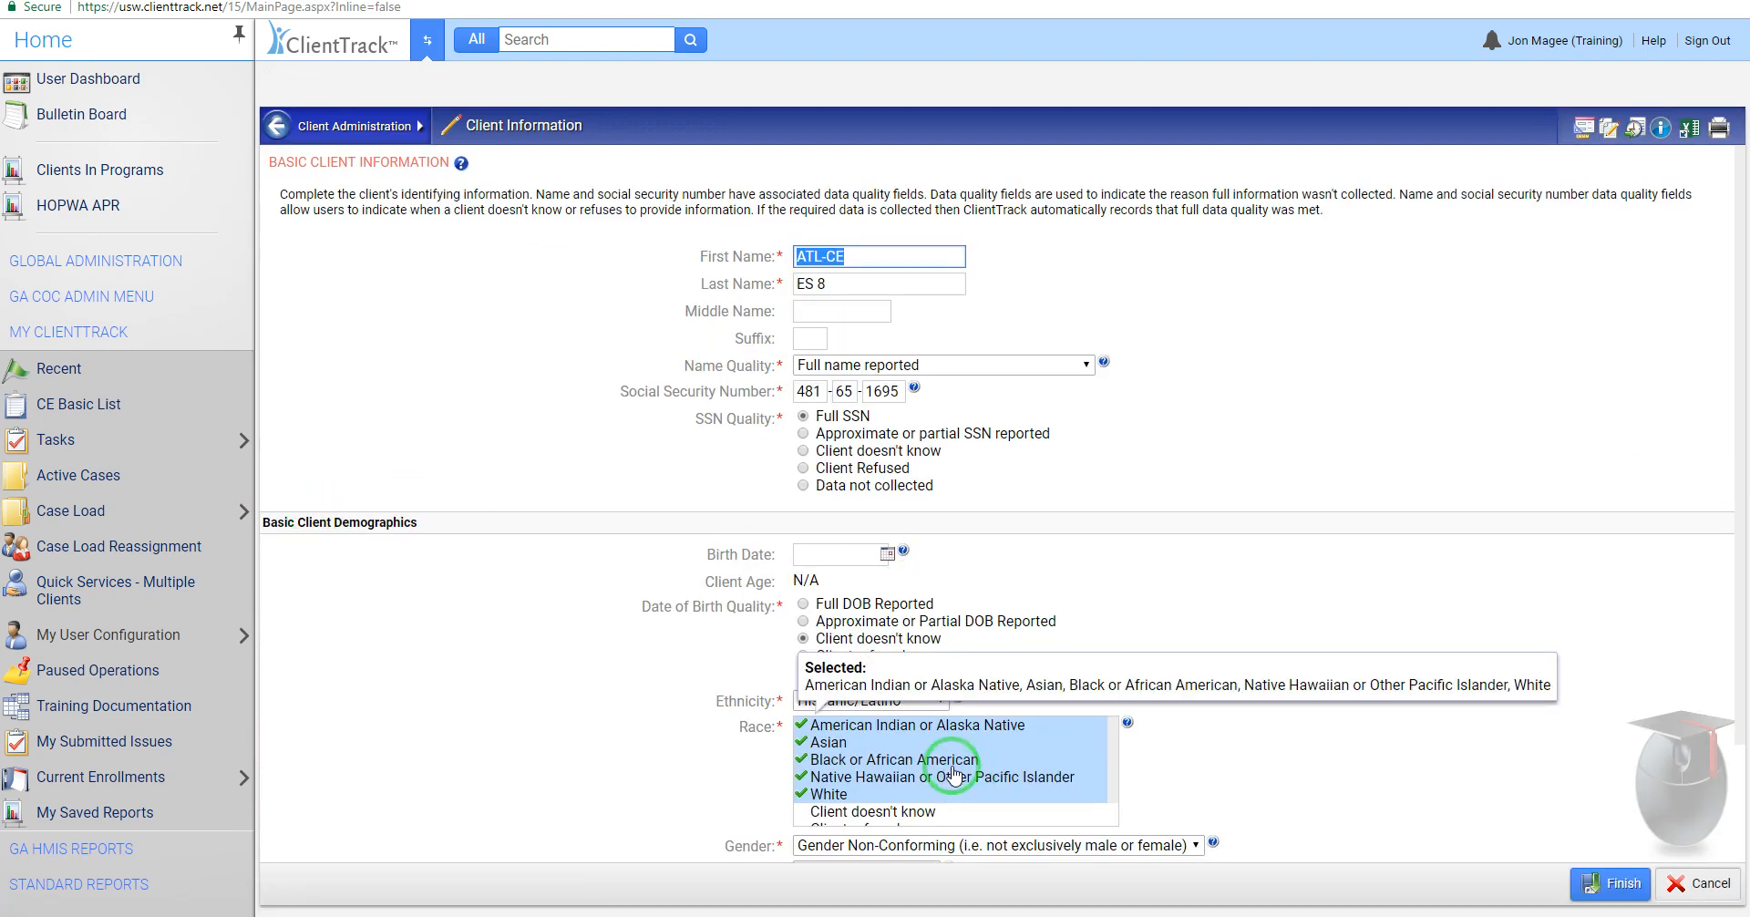
click(279, 129)
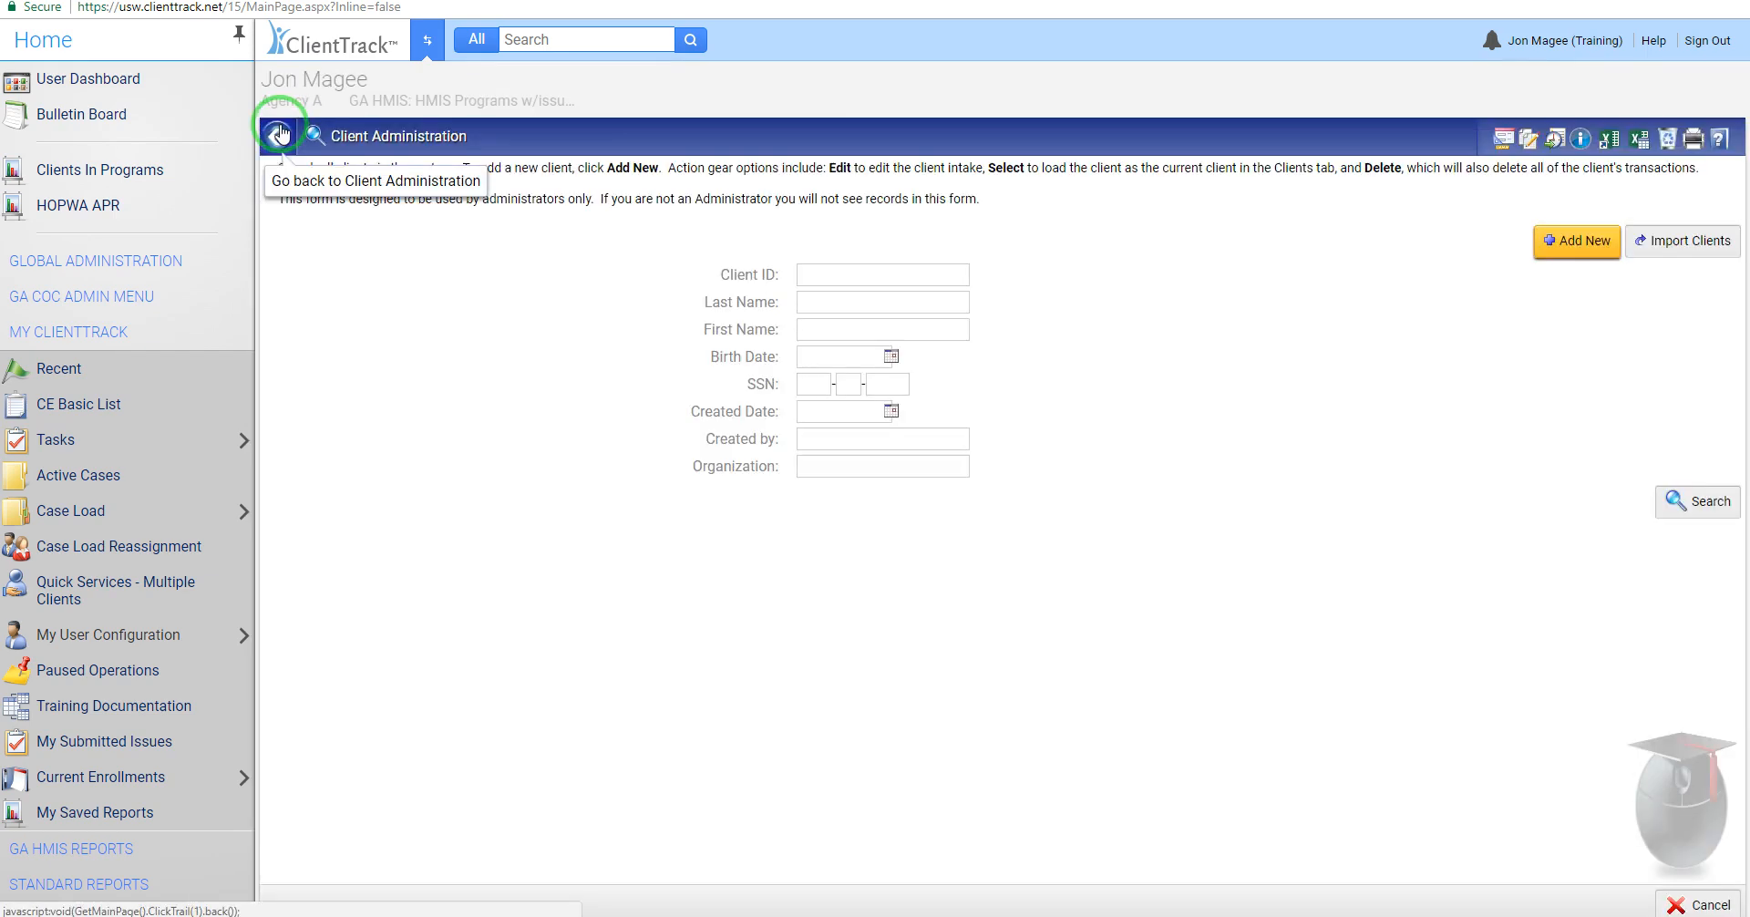
Step: Search all clients without filters, load the first listed client's dashboard, and return to the Home workspace
click(1701, 501)
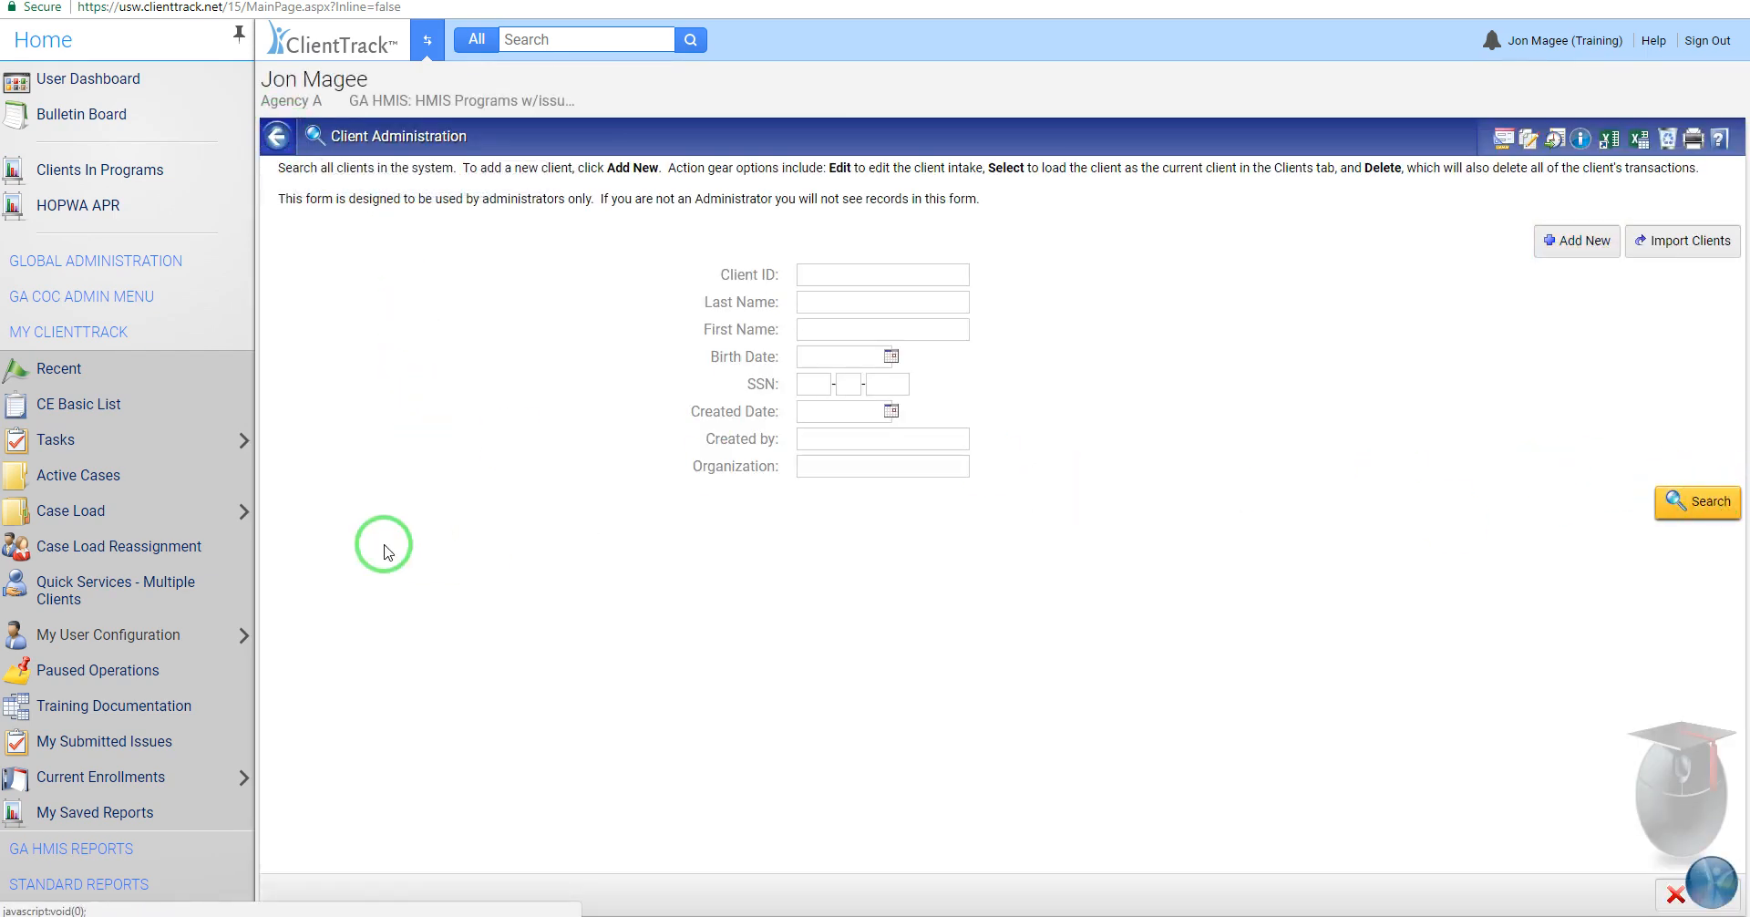
click(272, 622)
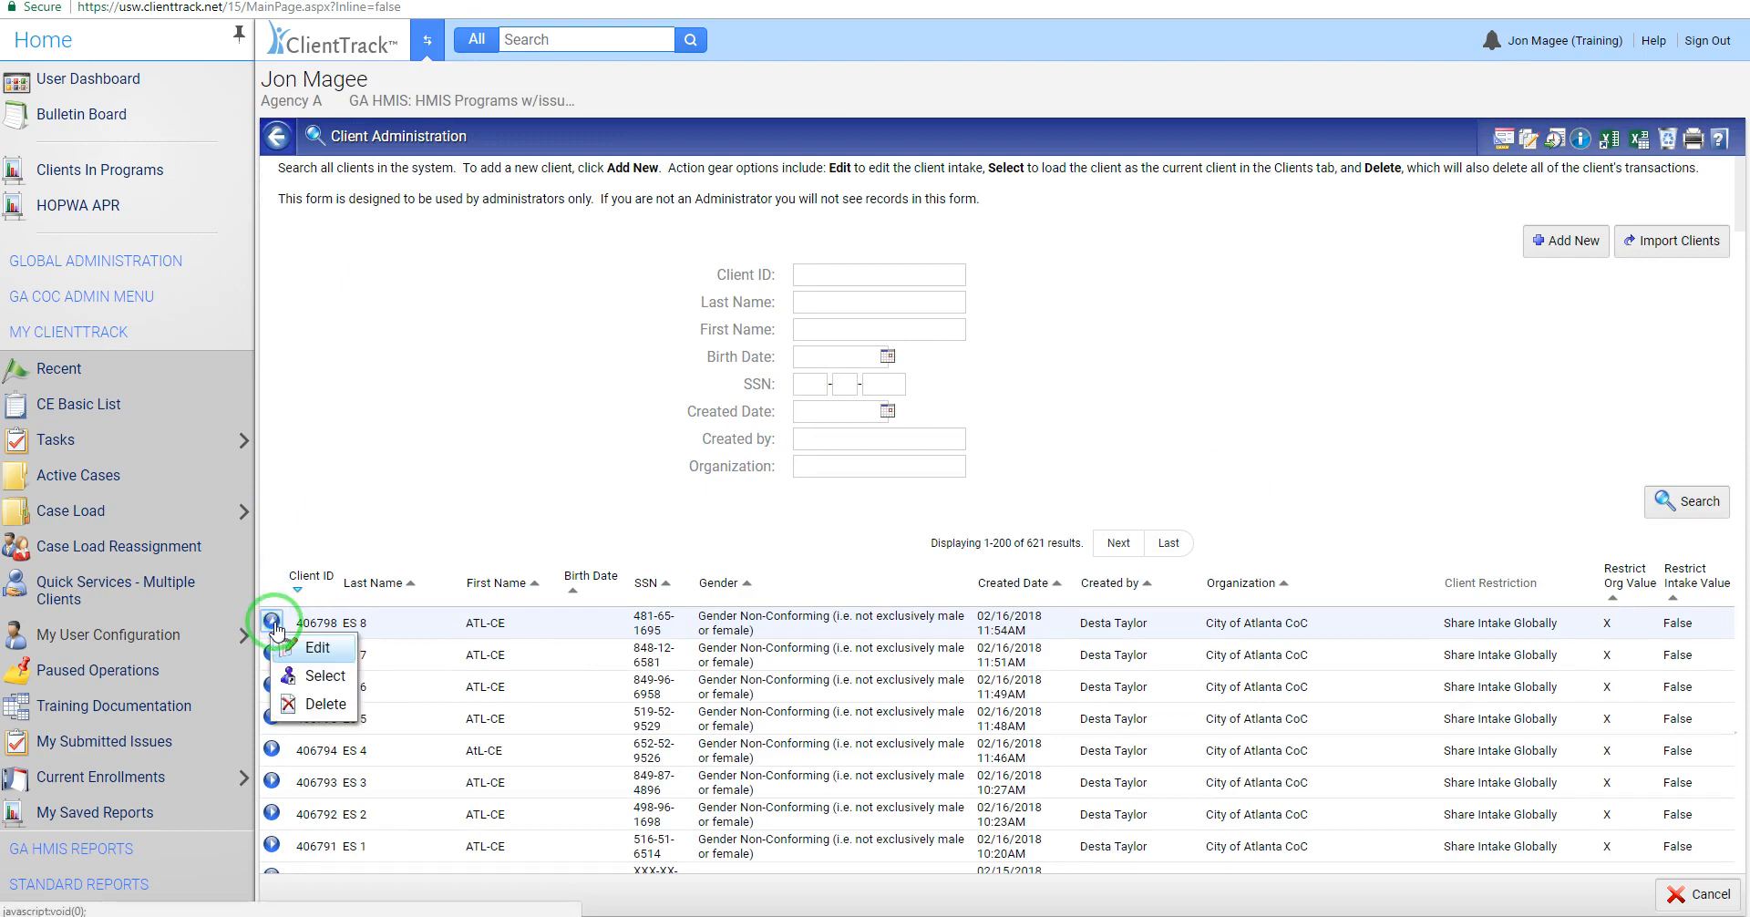
click(319, 677)
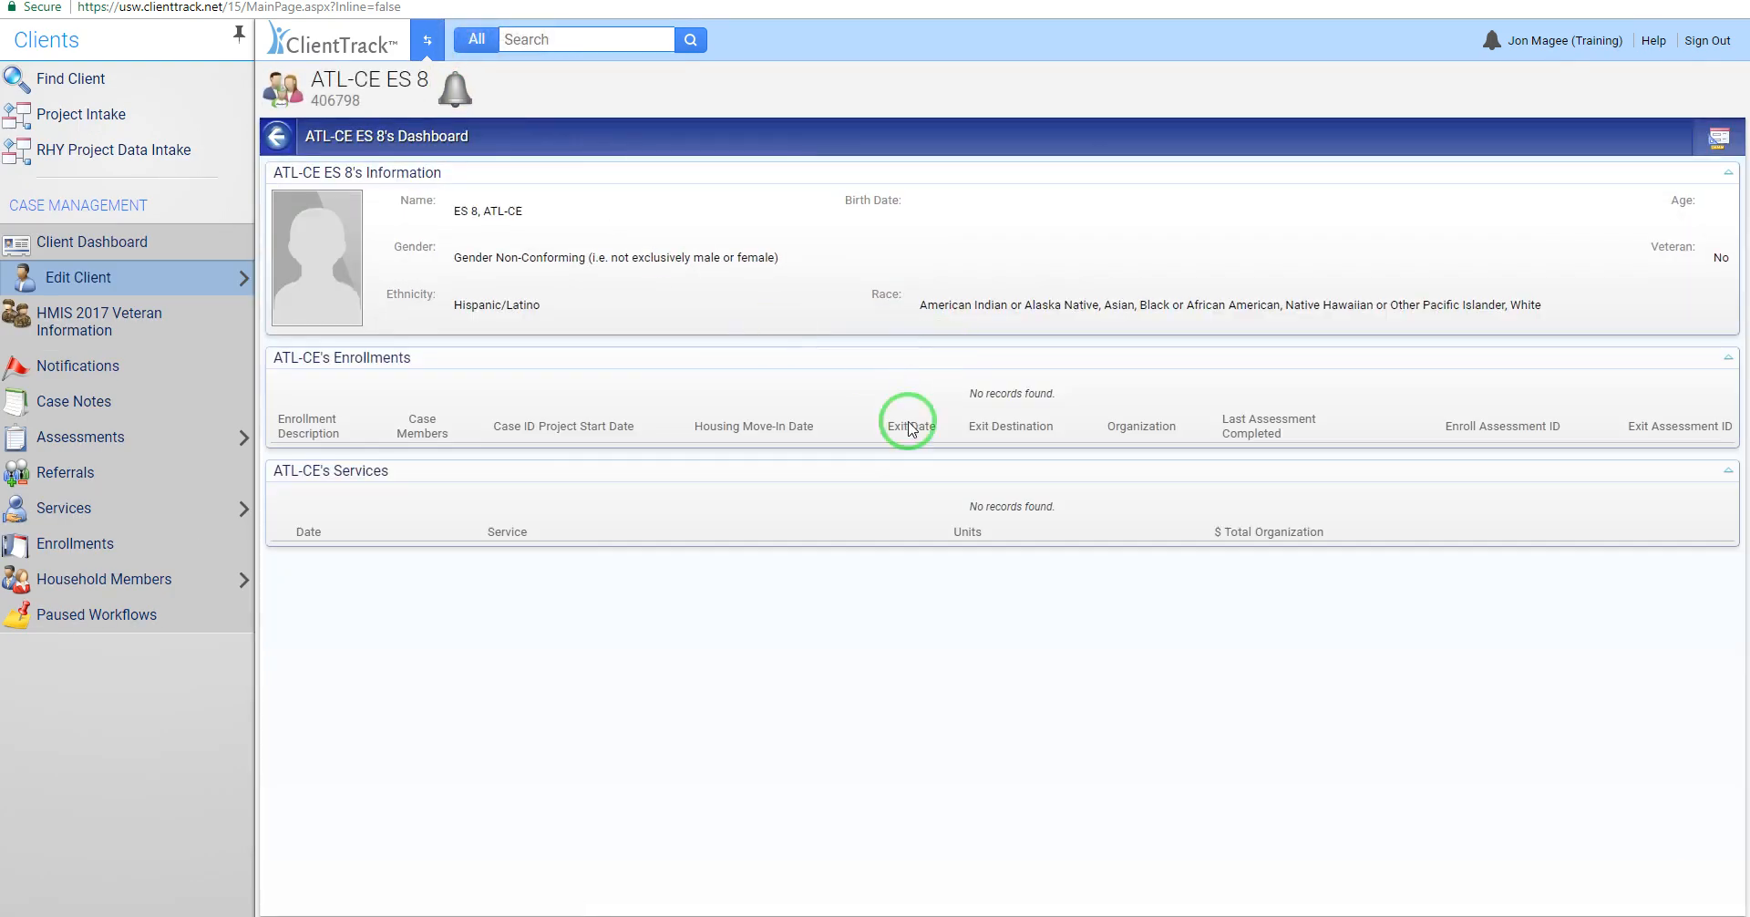
click(425, 40)
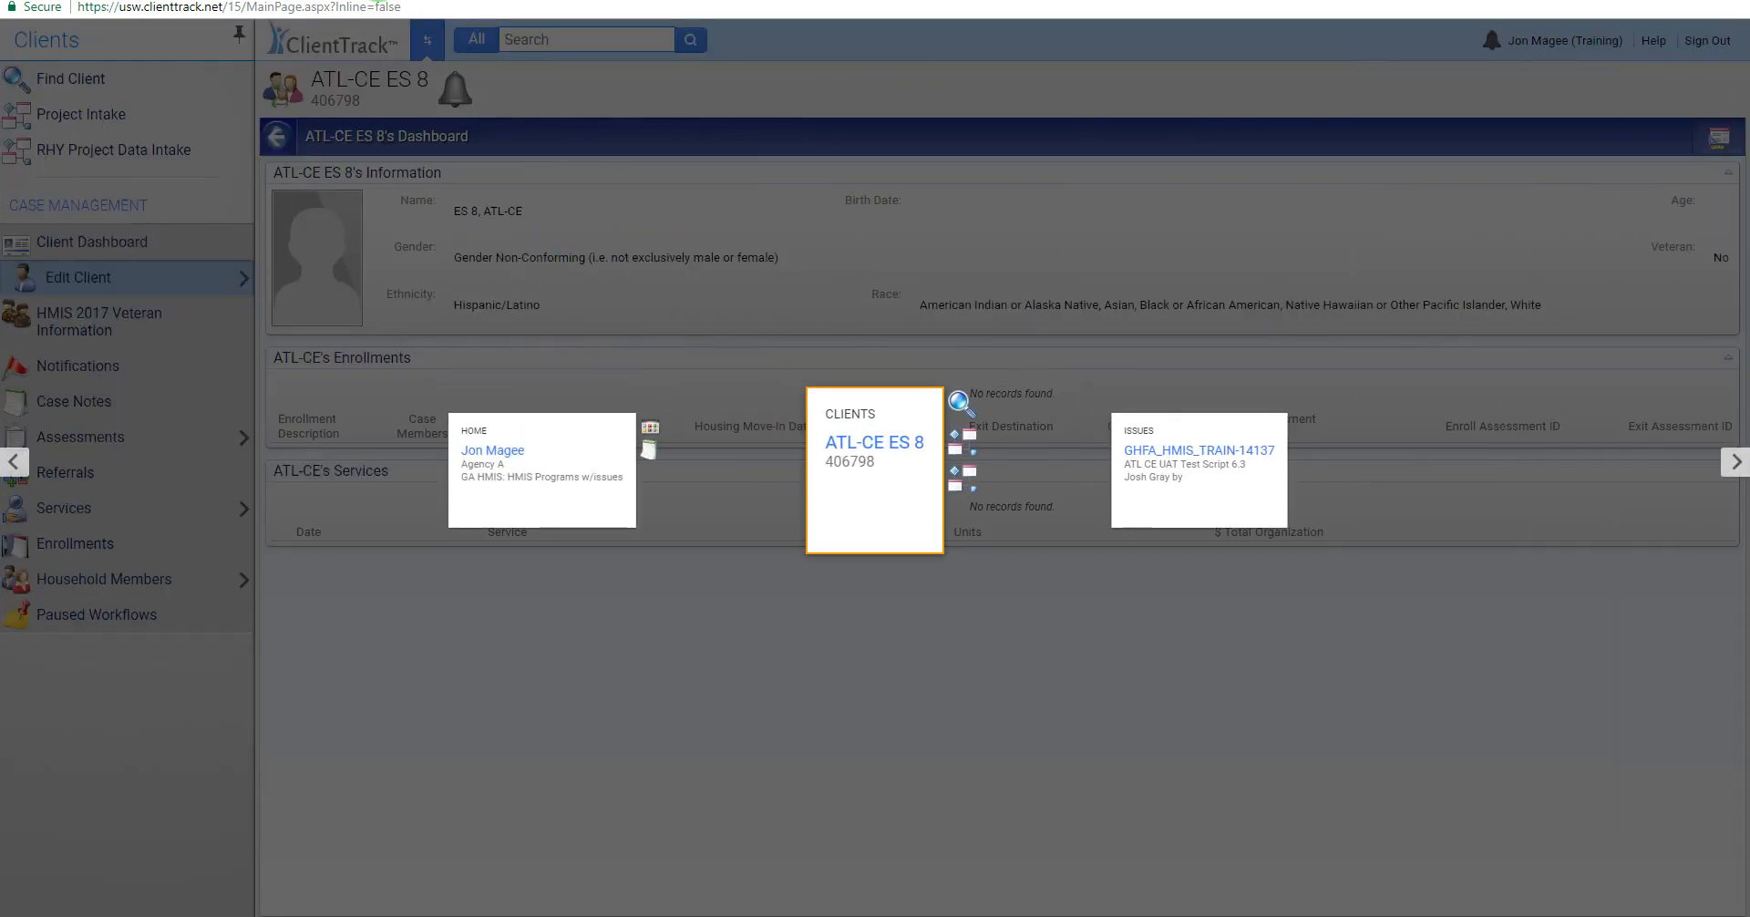
click(578, 471)
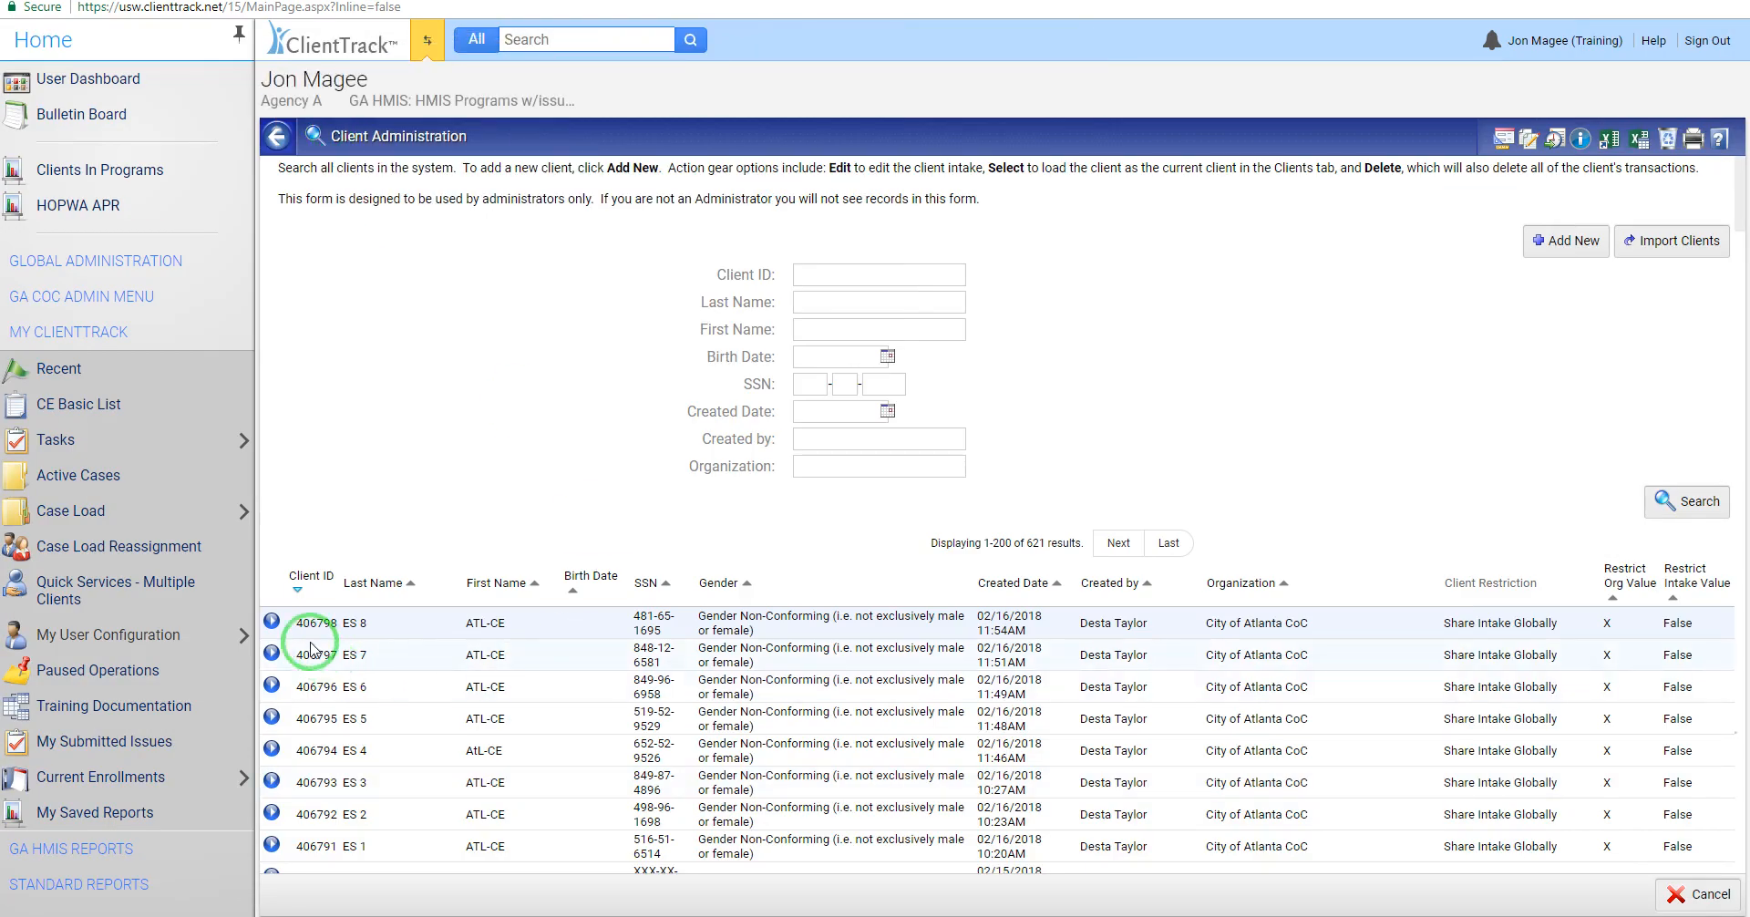
Step: Review the actions available for the first listed client, and view the deleted client records in the Recycle Bin before leaving Client Administration
click(270, 623)
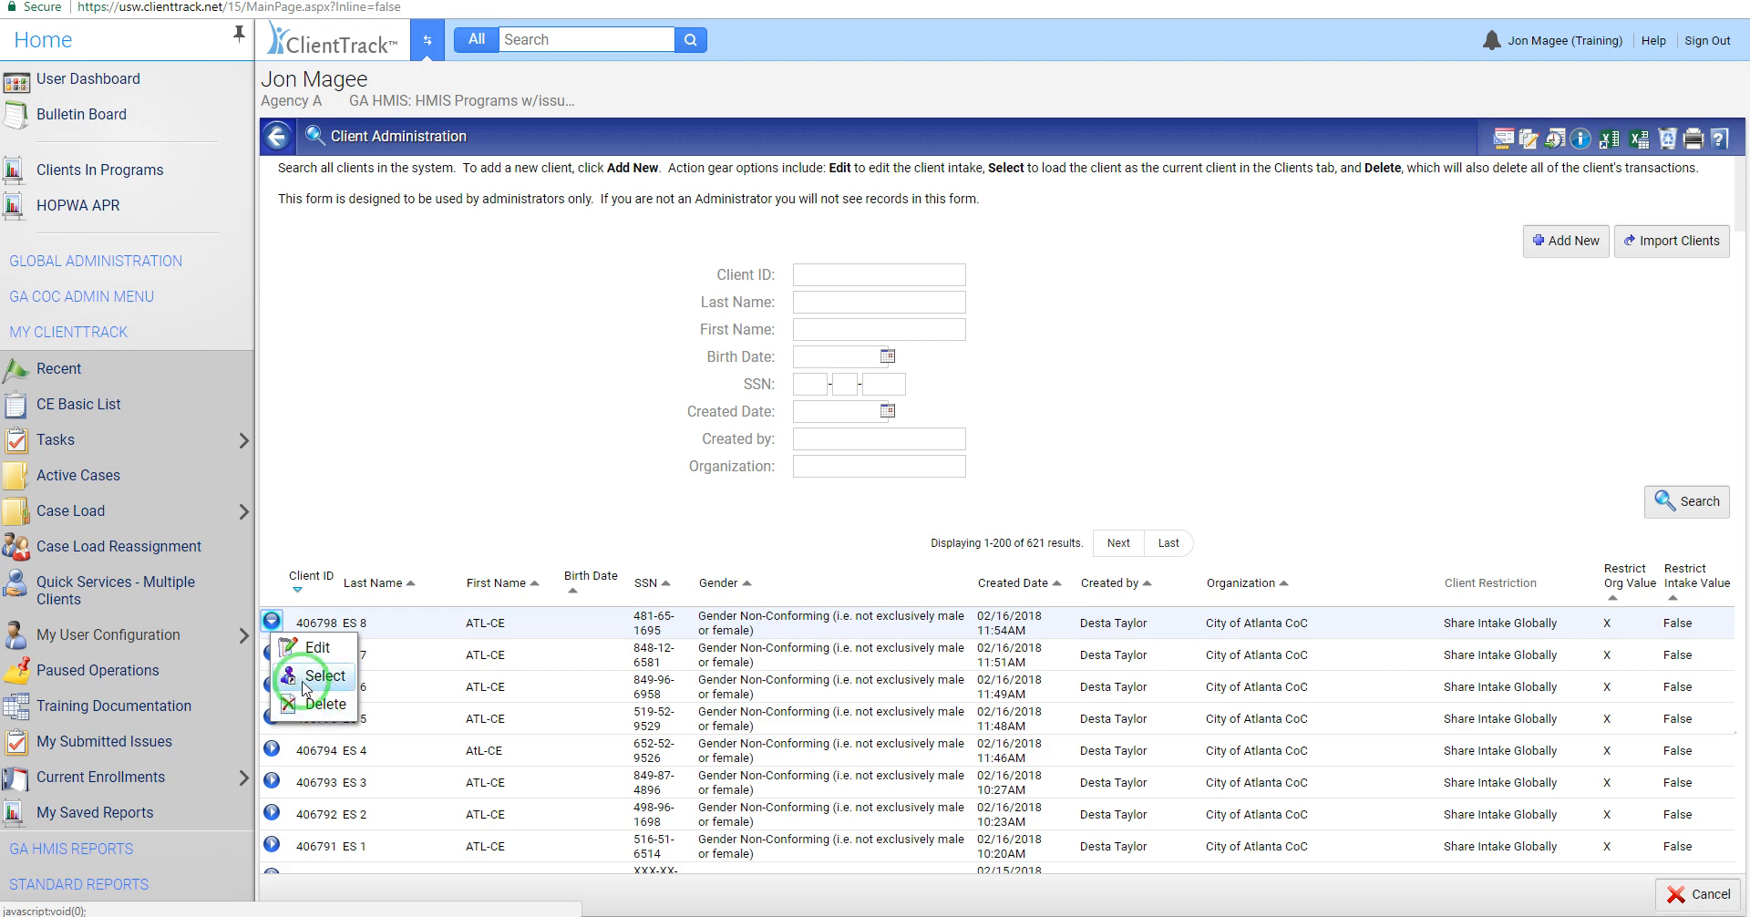
click(450, 480)
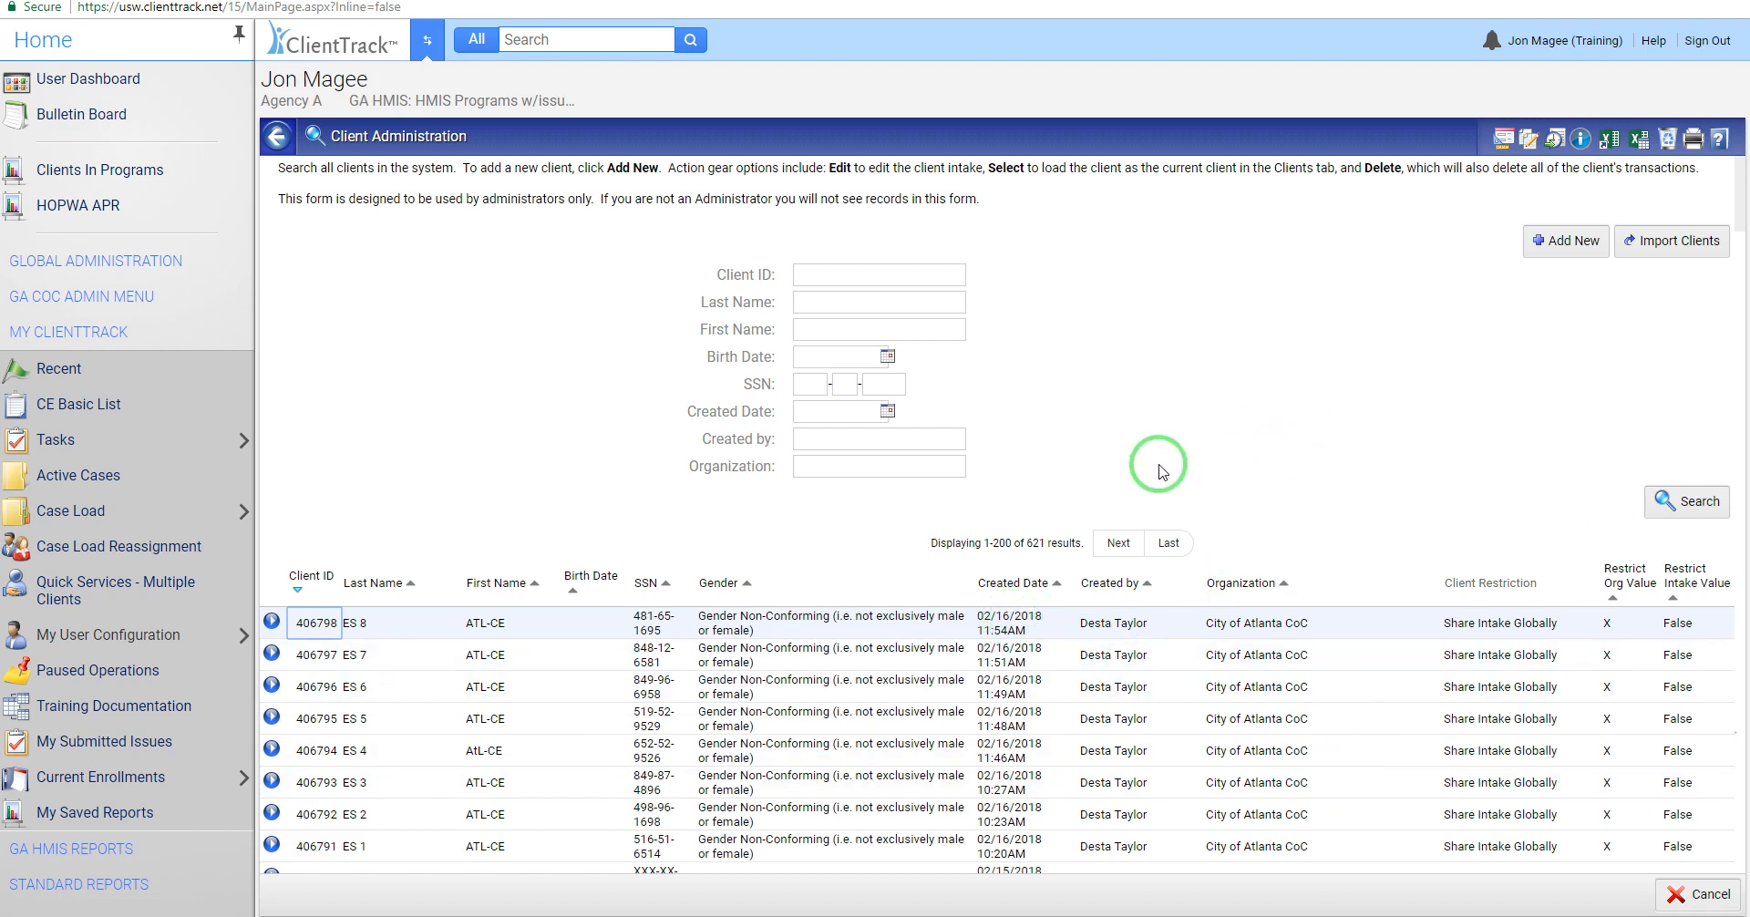
click(1668, 145)
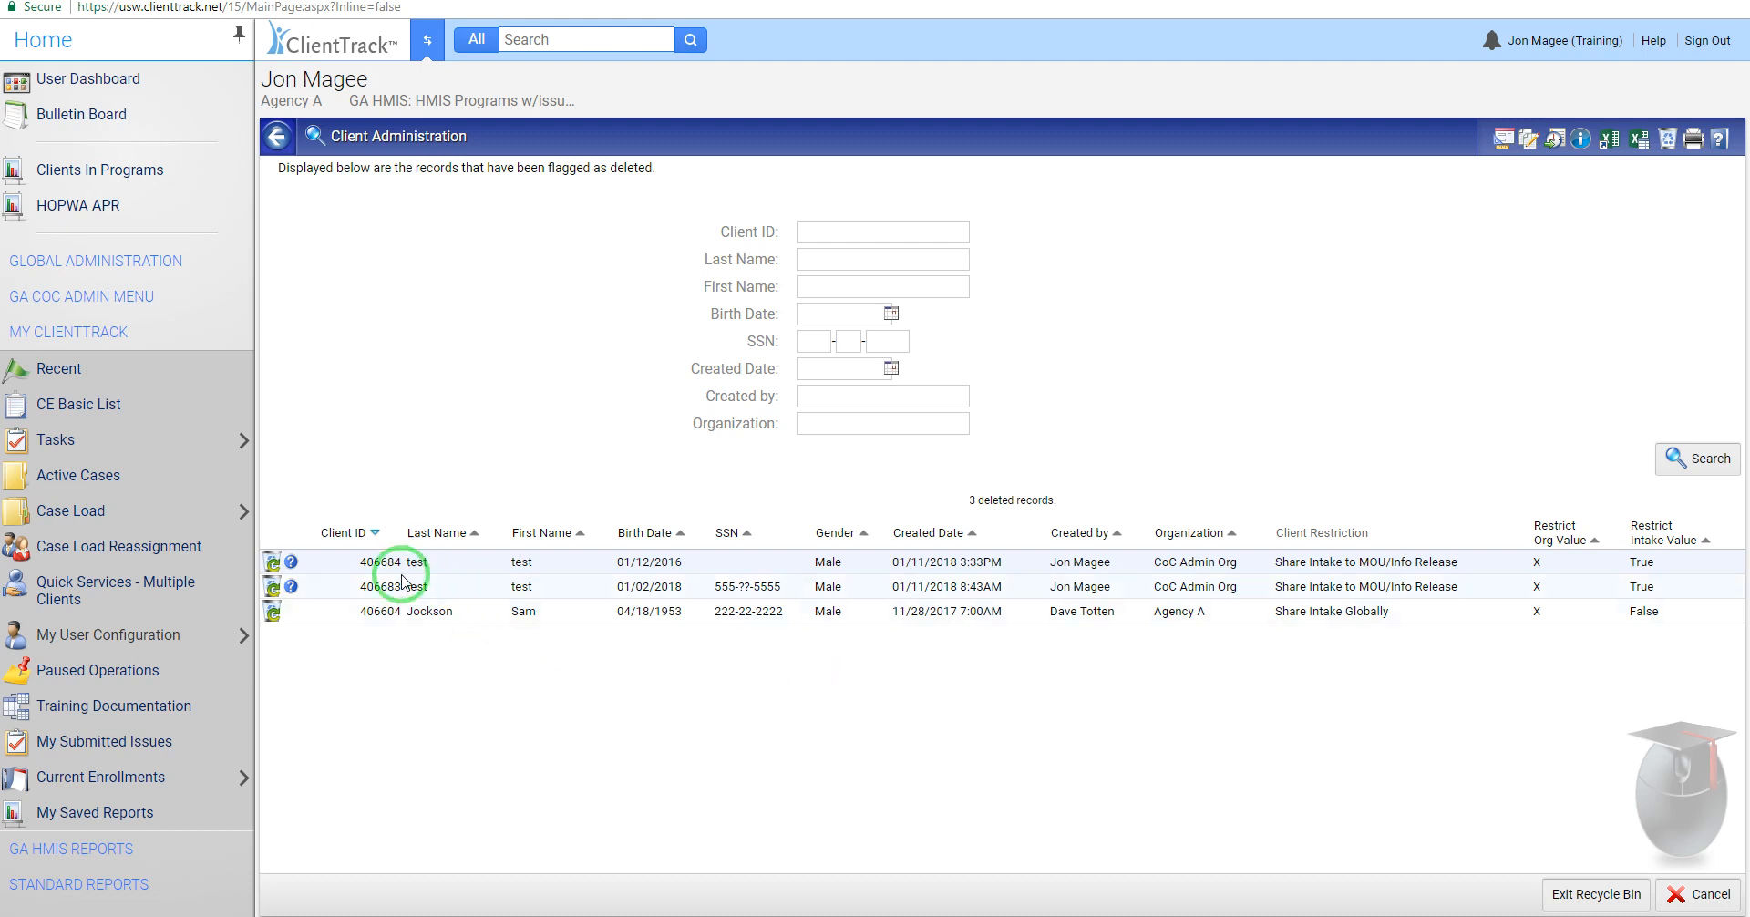
drag(362, 561, 405, 561)
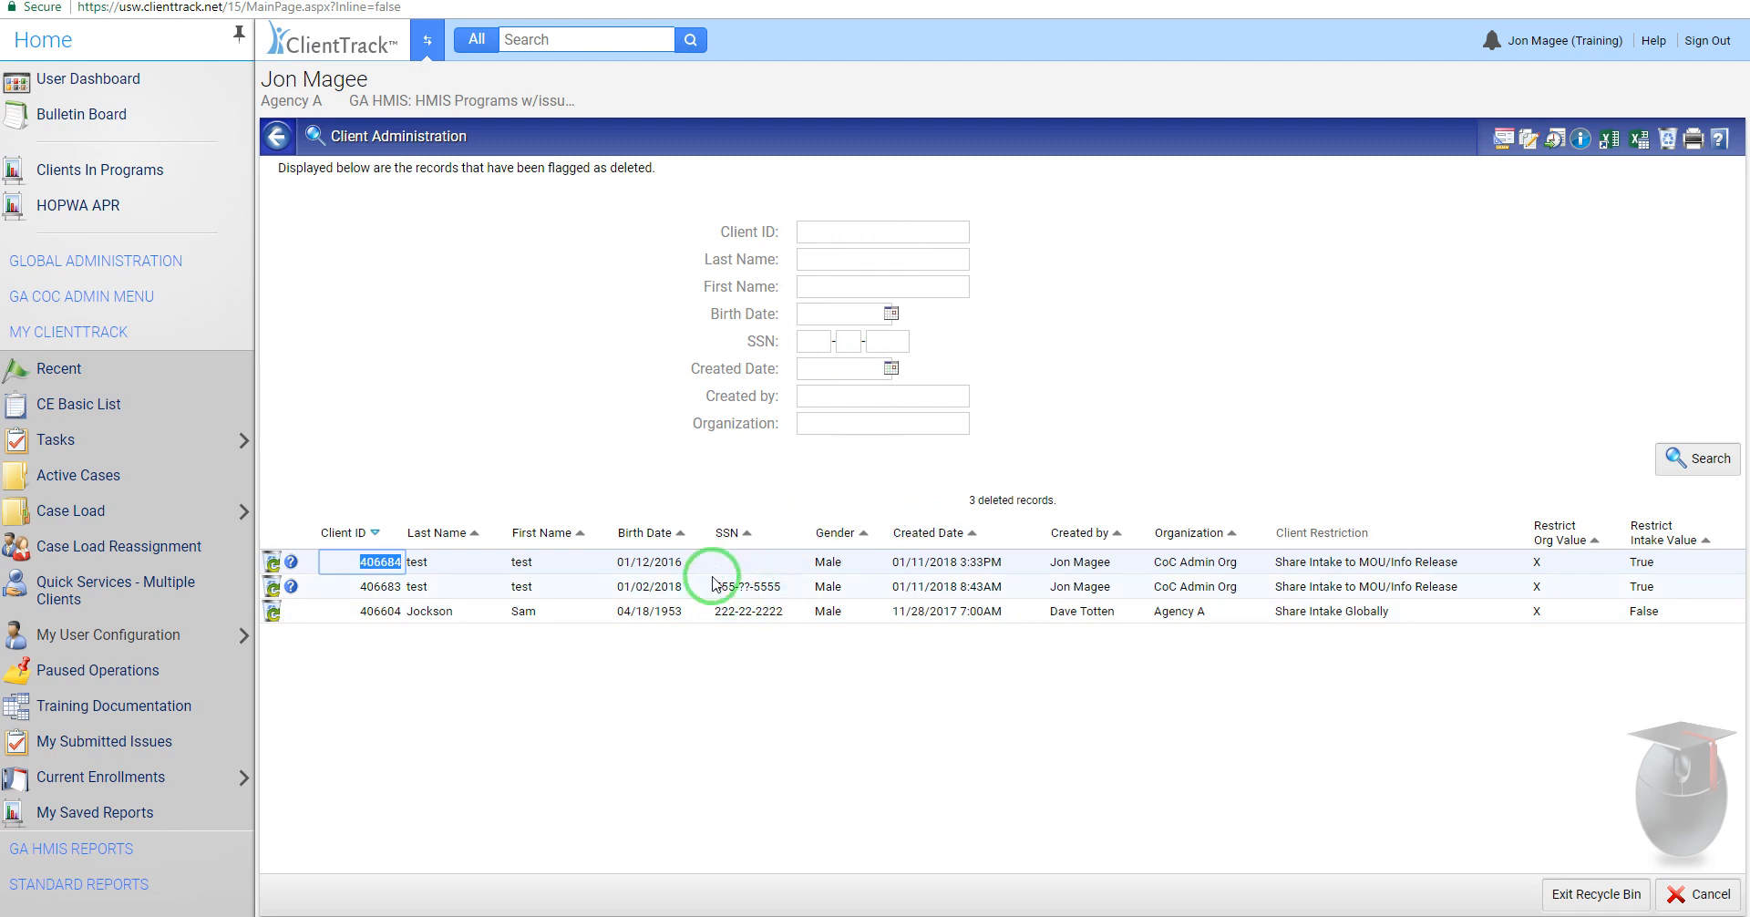
click(1700, 894)
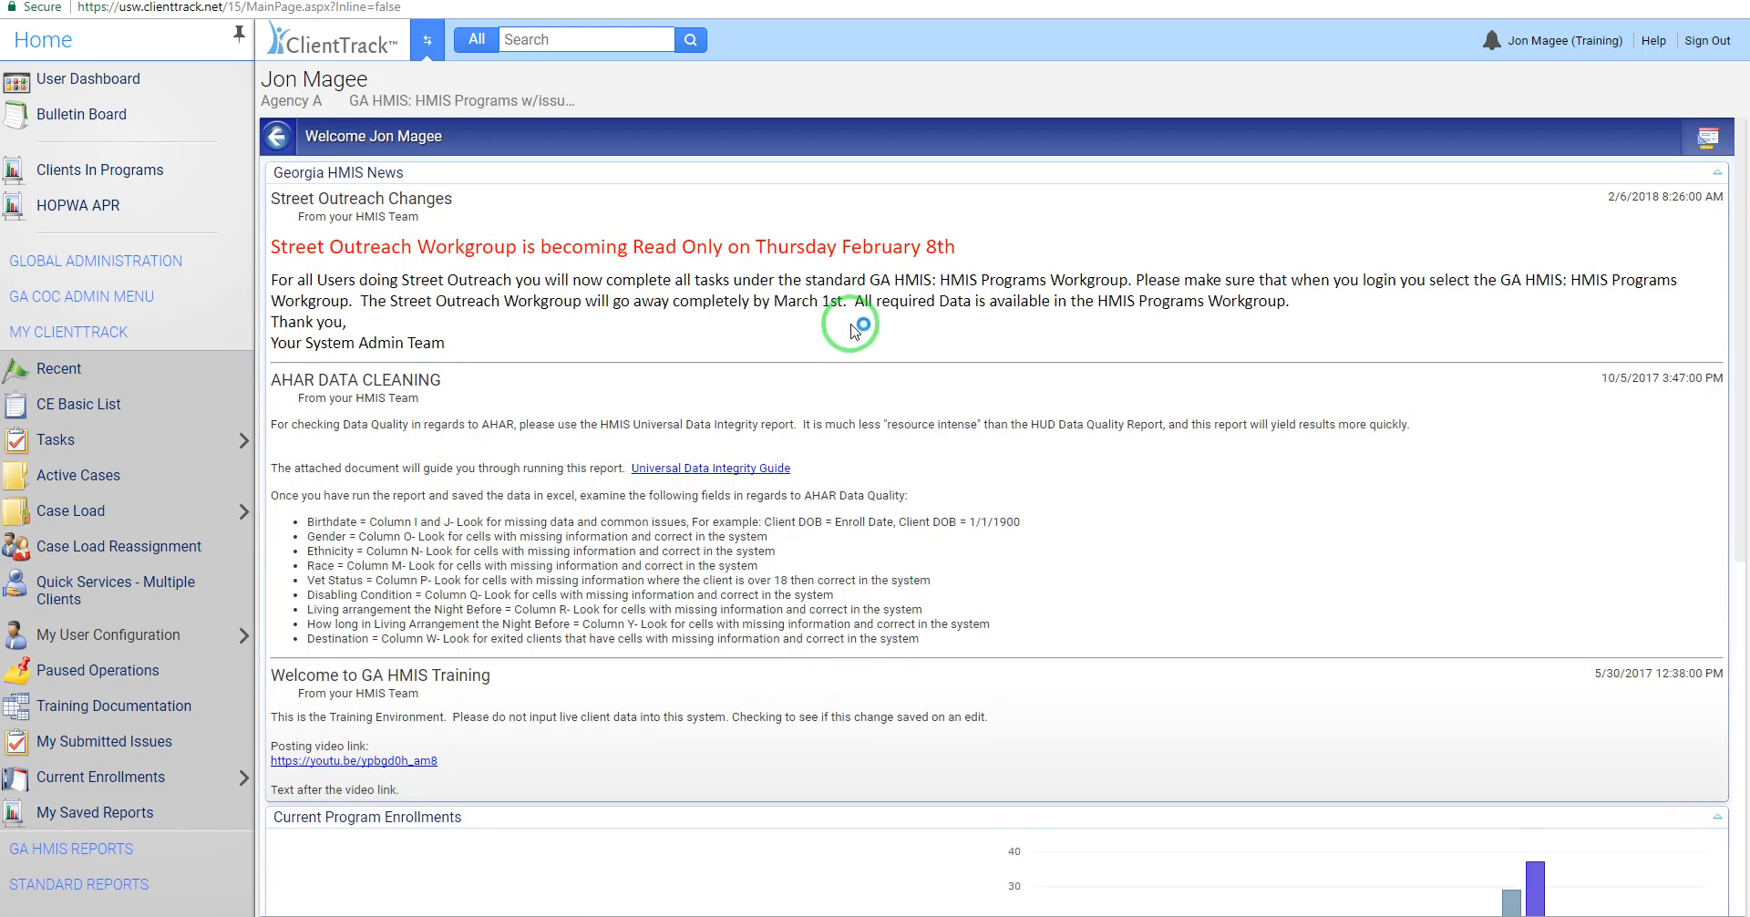
Step: Reopen the Clients form under Client Administration and search for clients whose organization matches "the sal"
click(191, 300)
mouse_move(234, 391)
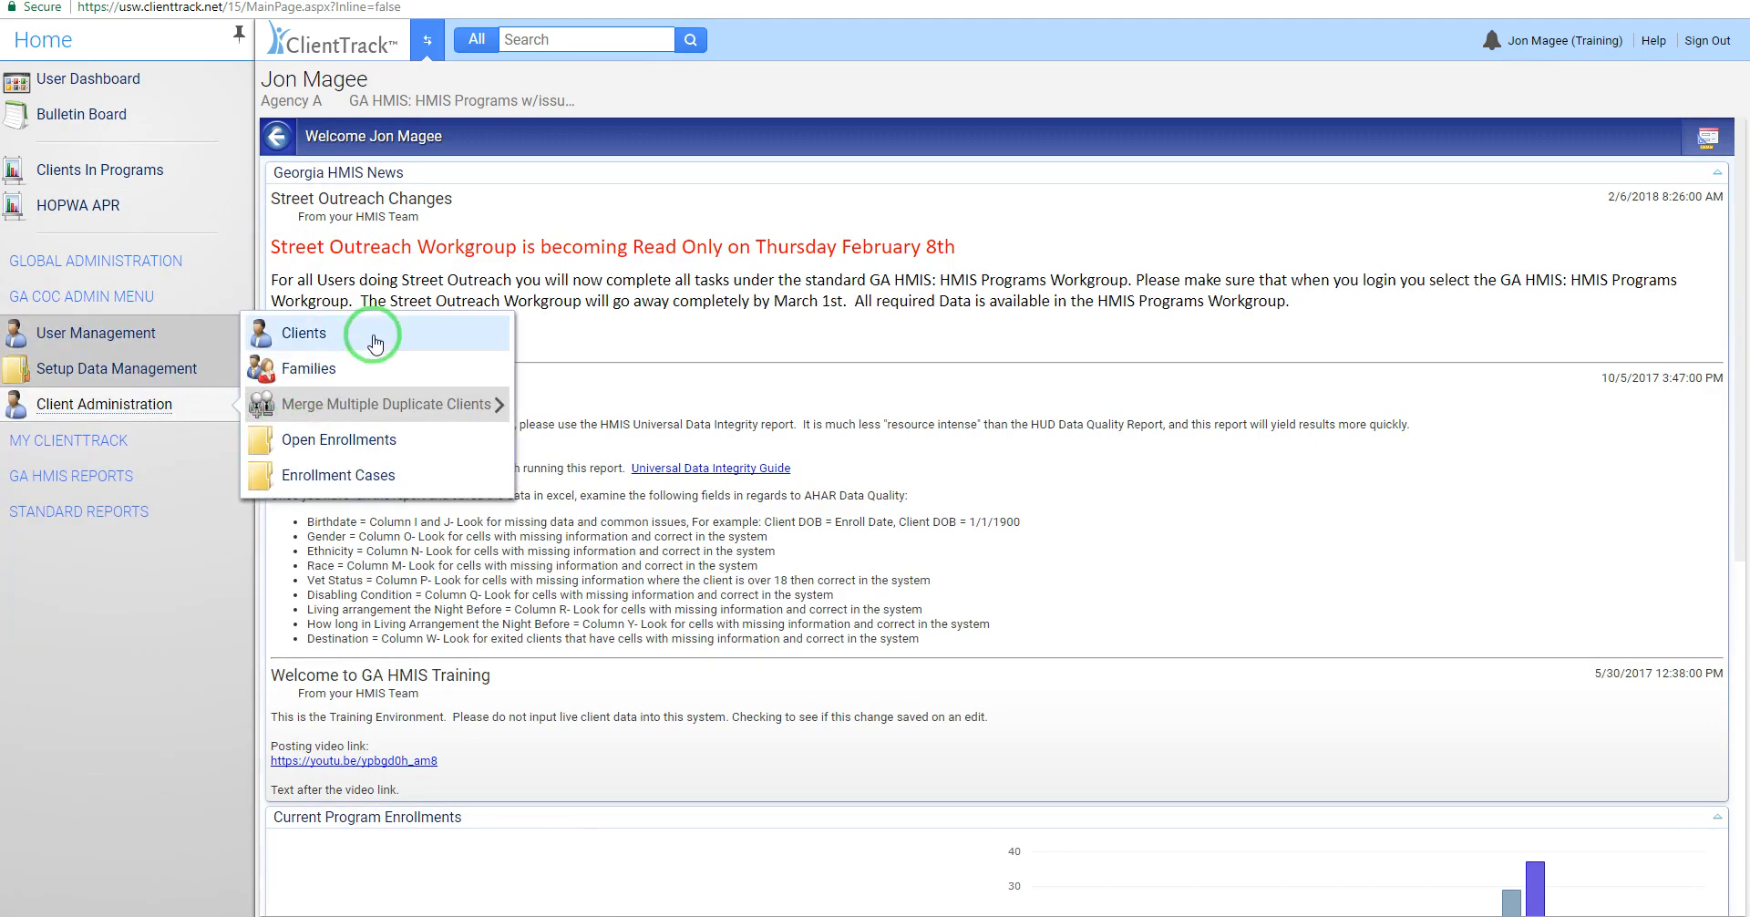
click(477, 343)
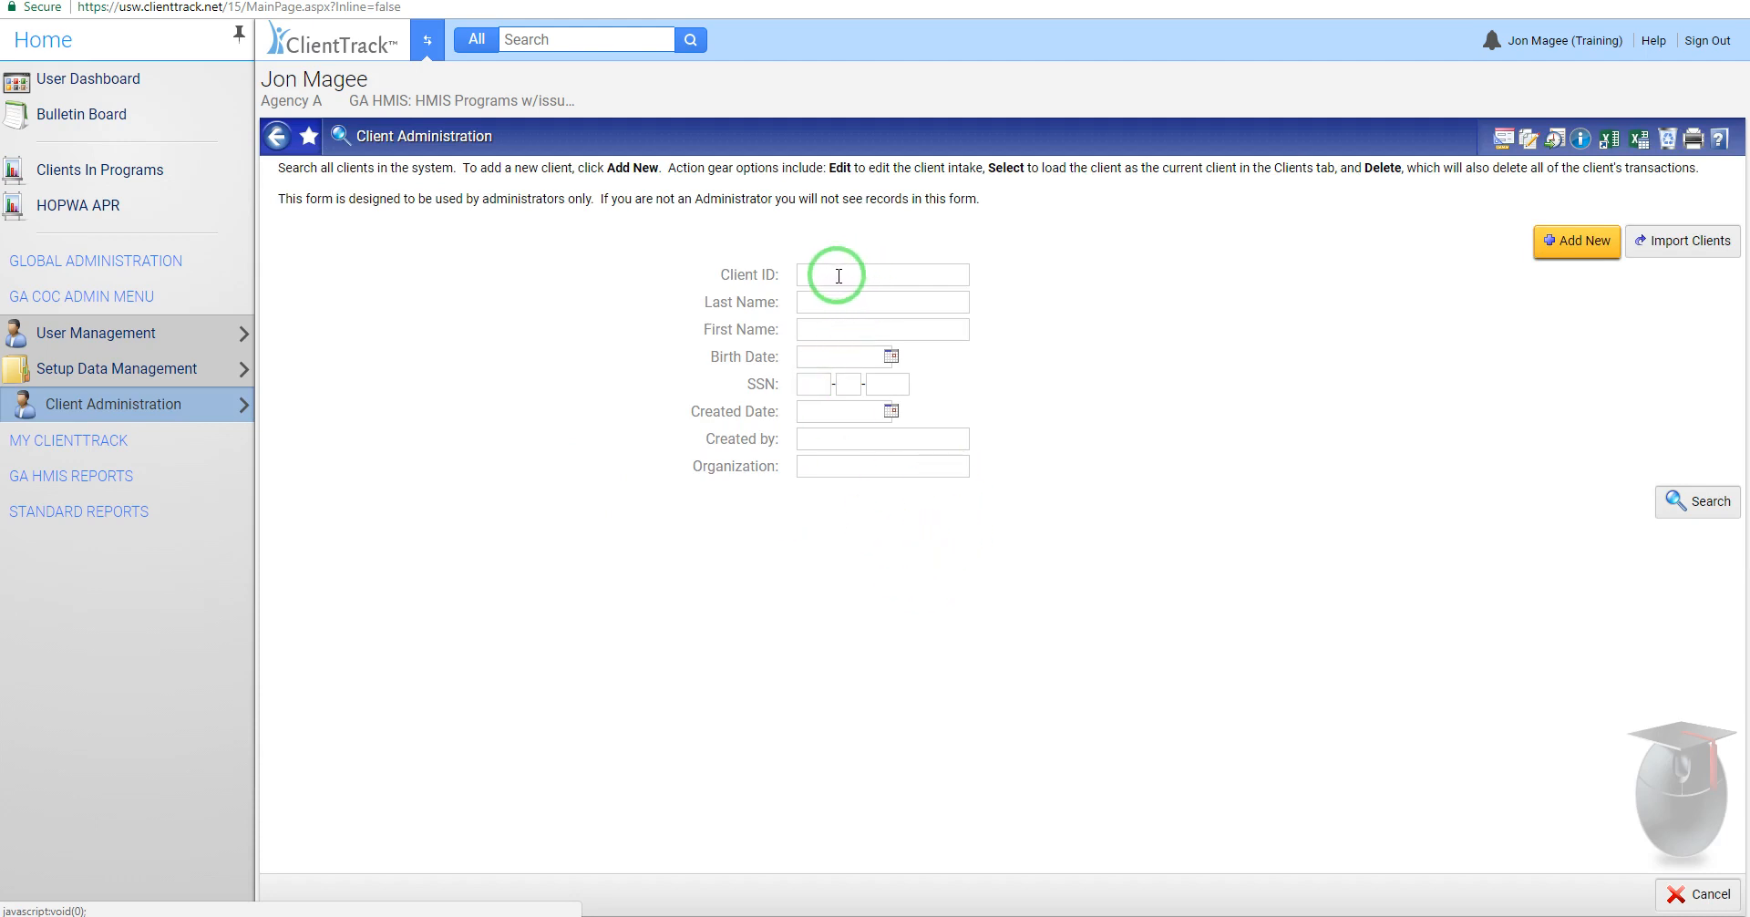
click(830, 464)
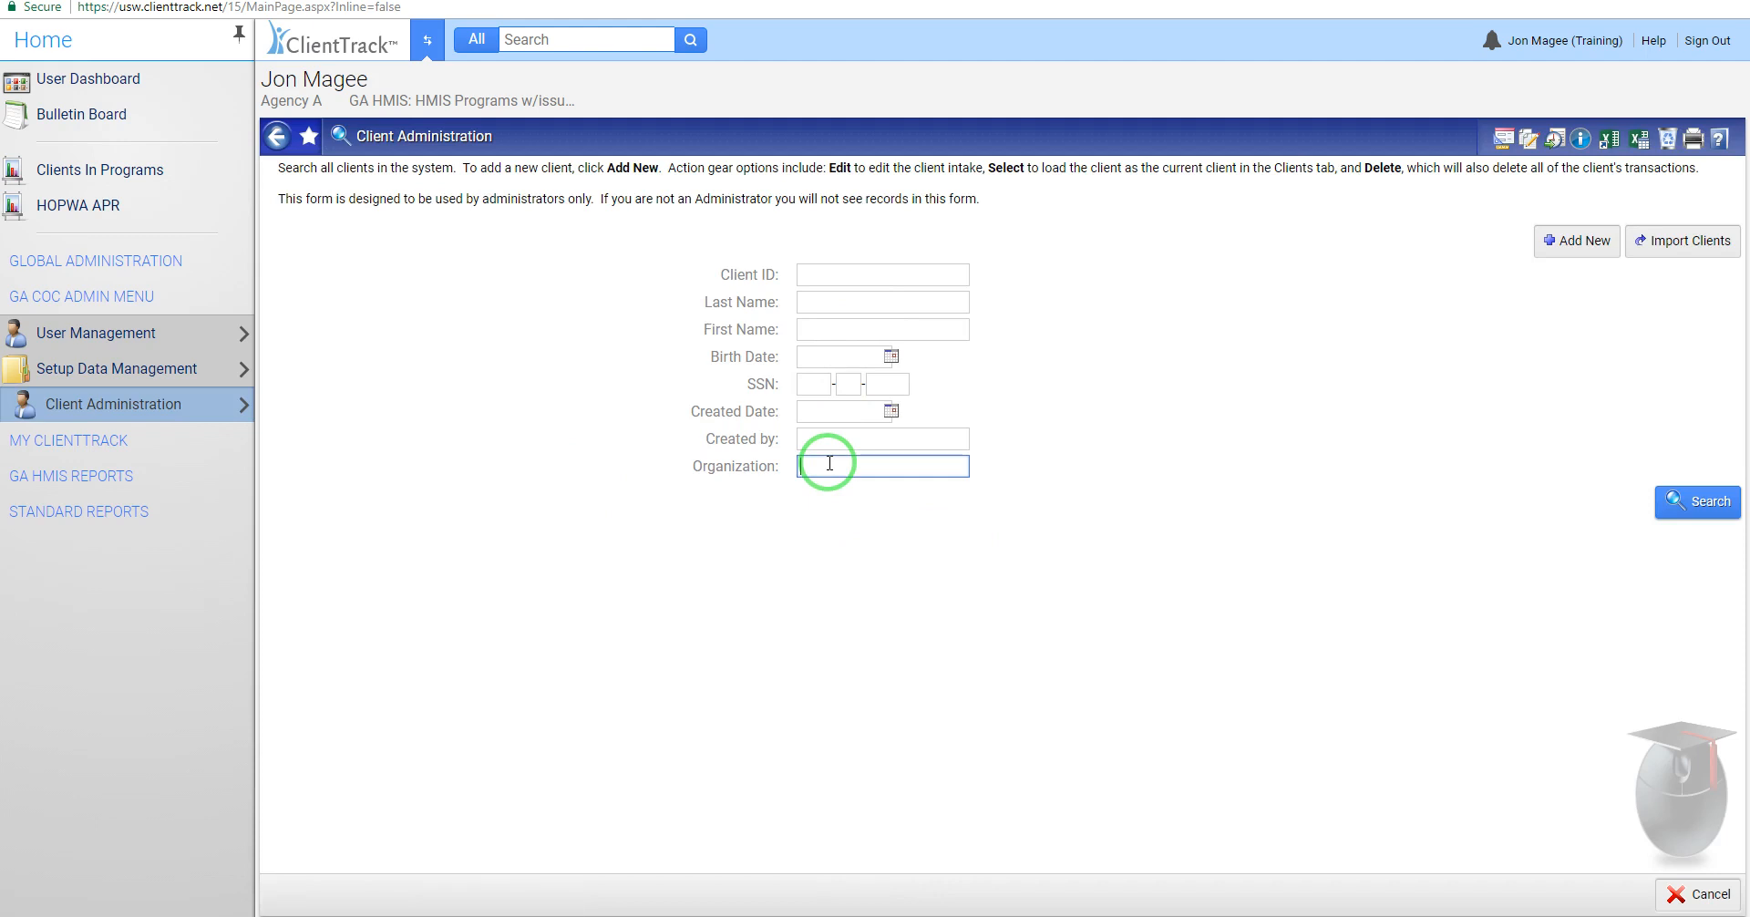
text(the sal)
key(Return)
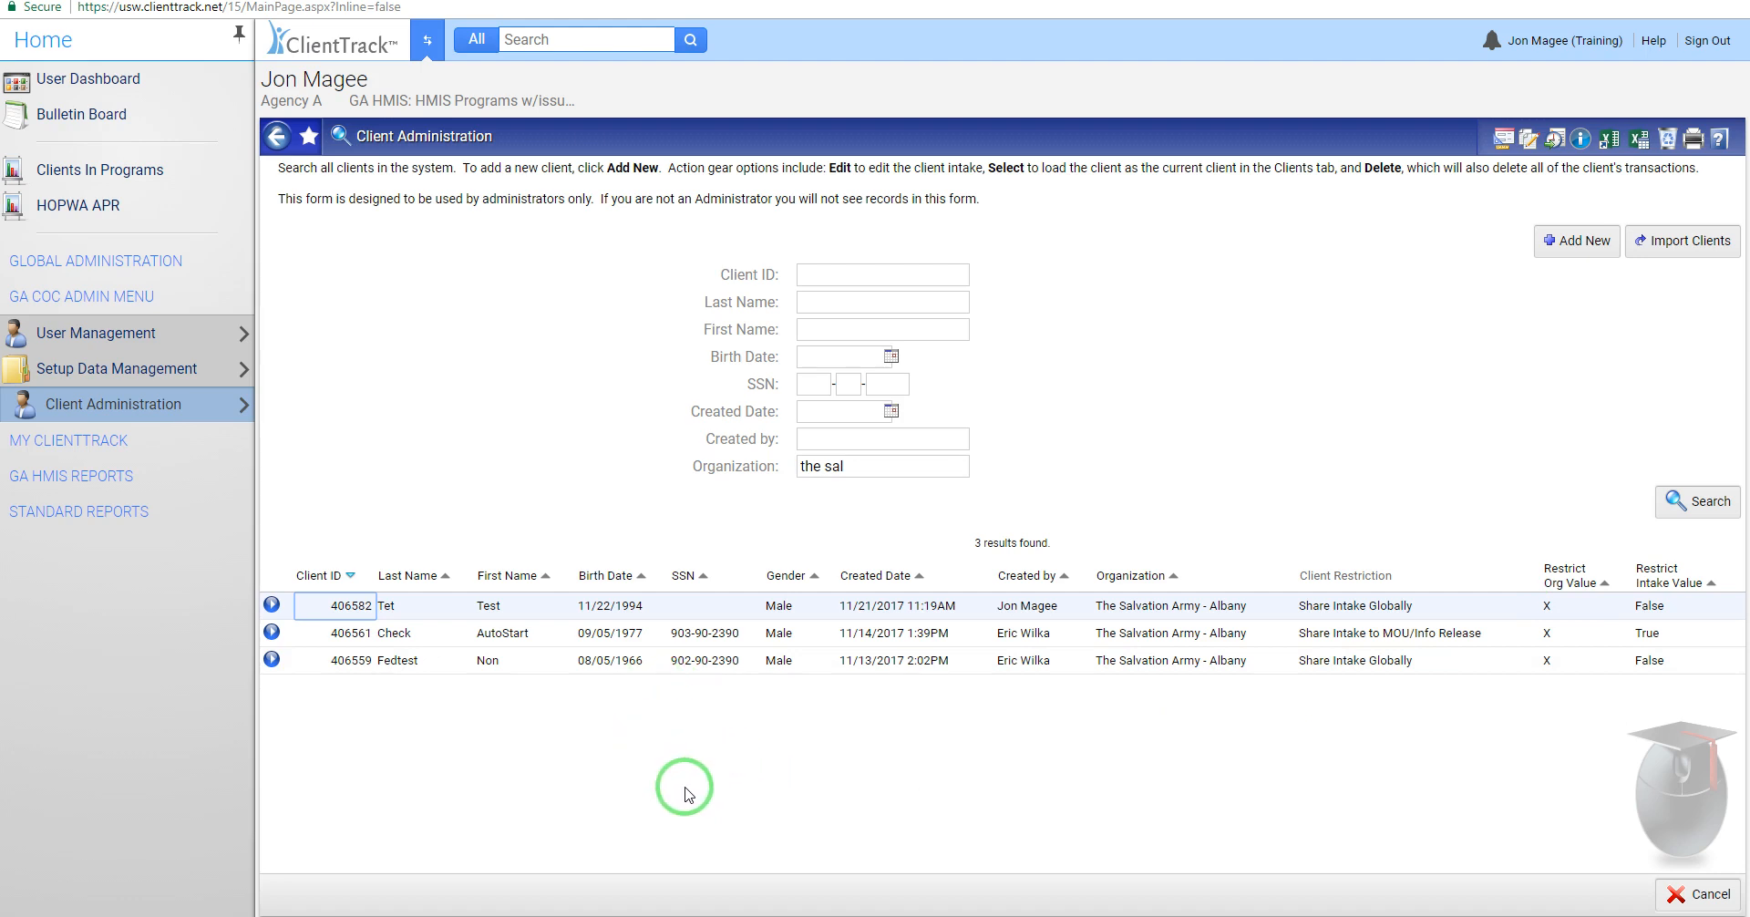
Step: Clear the Organization filter and search for clients by the first name of the user who created them
triple_click(867, 469)
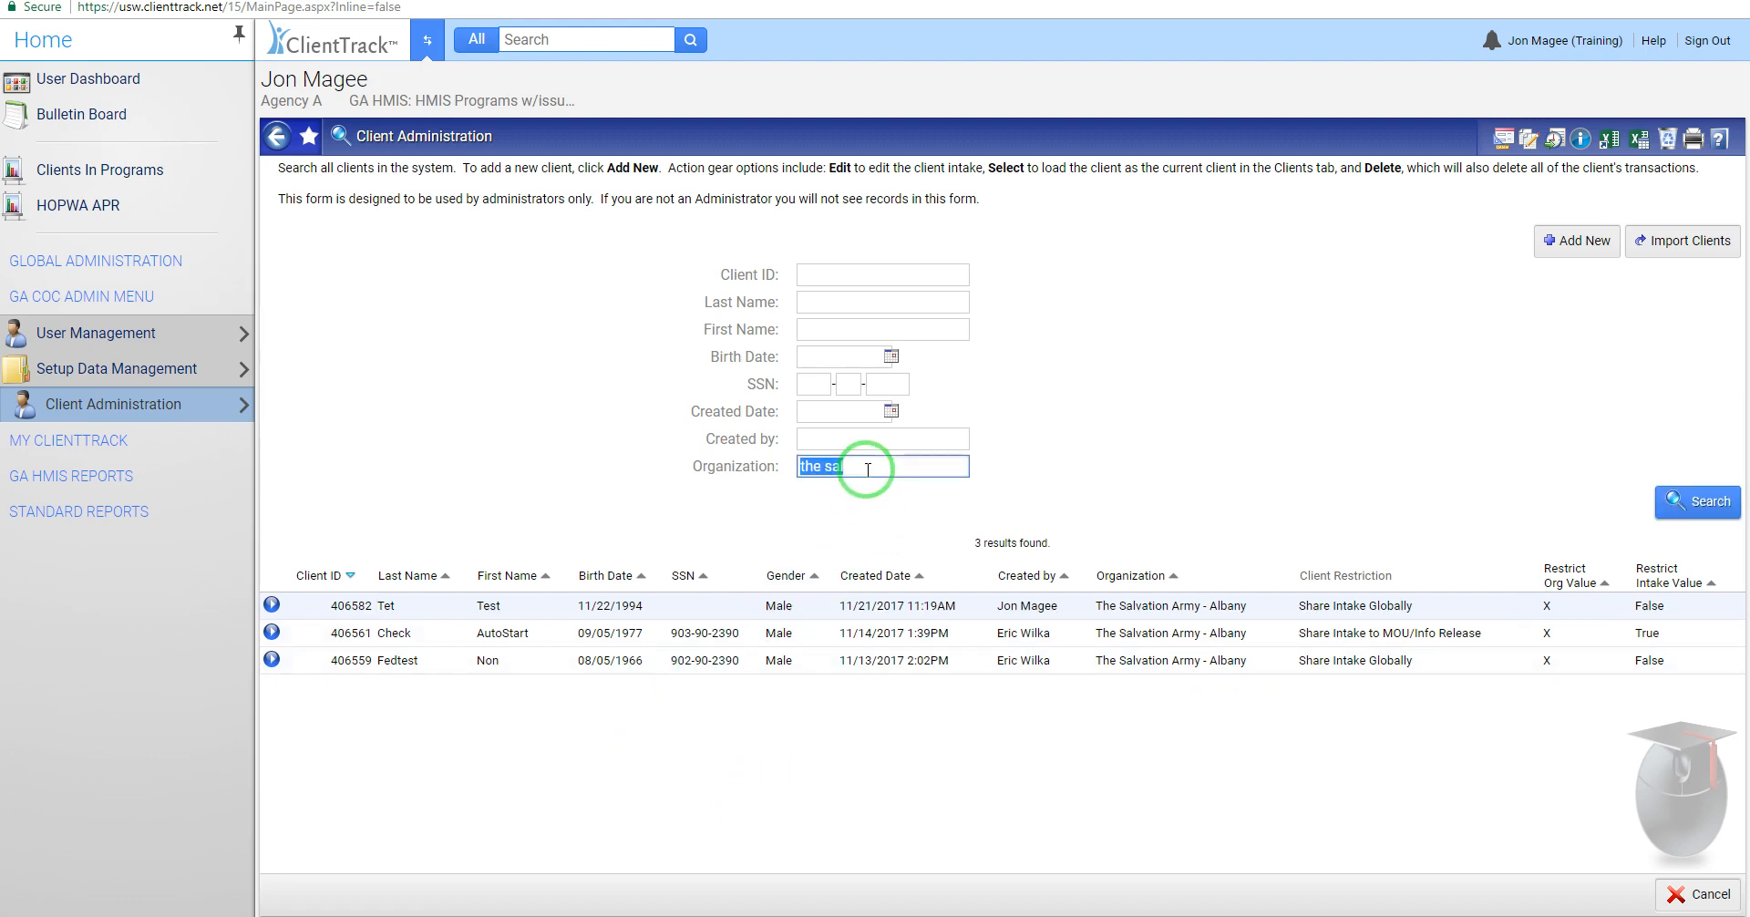
key(BackSpace)
click(844, 439)
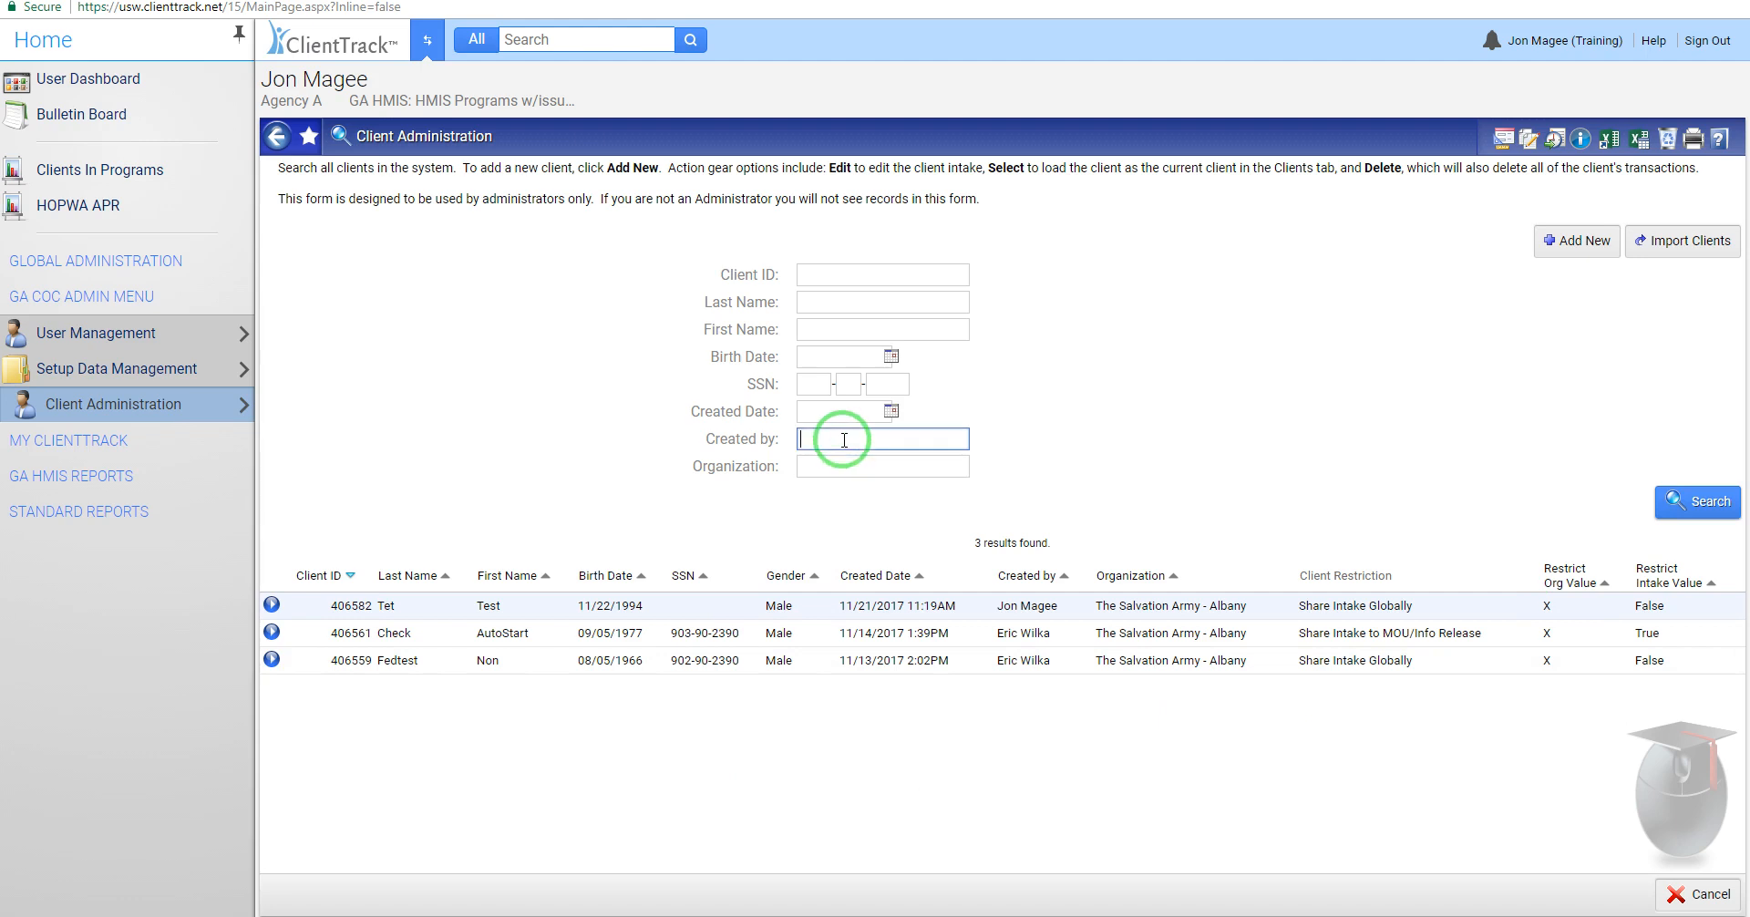
text(jon)
click(1691, 502)
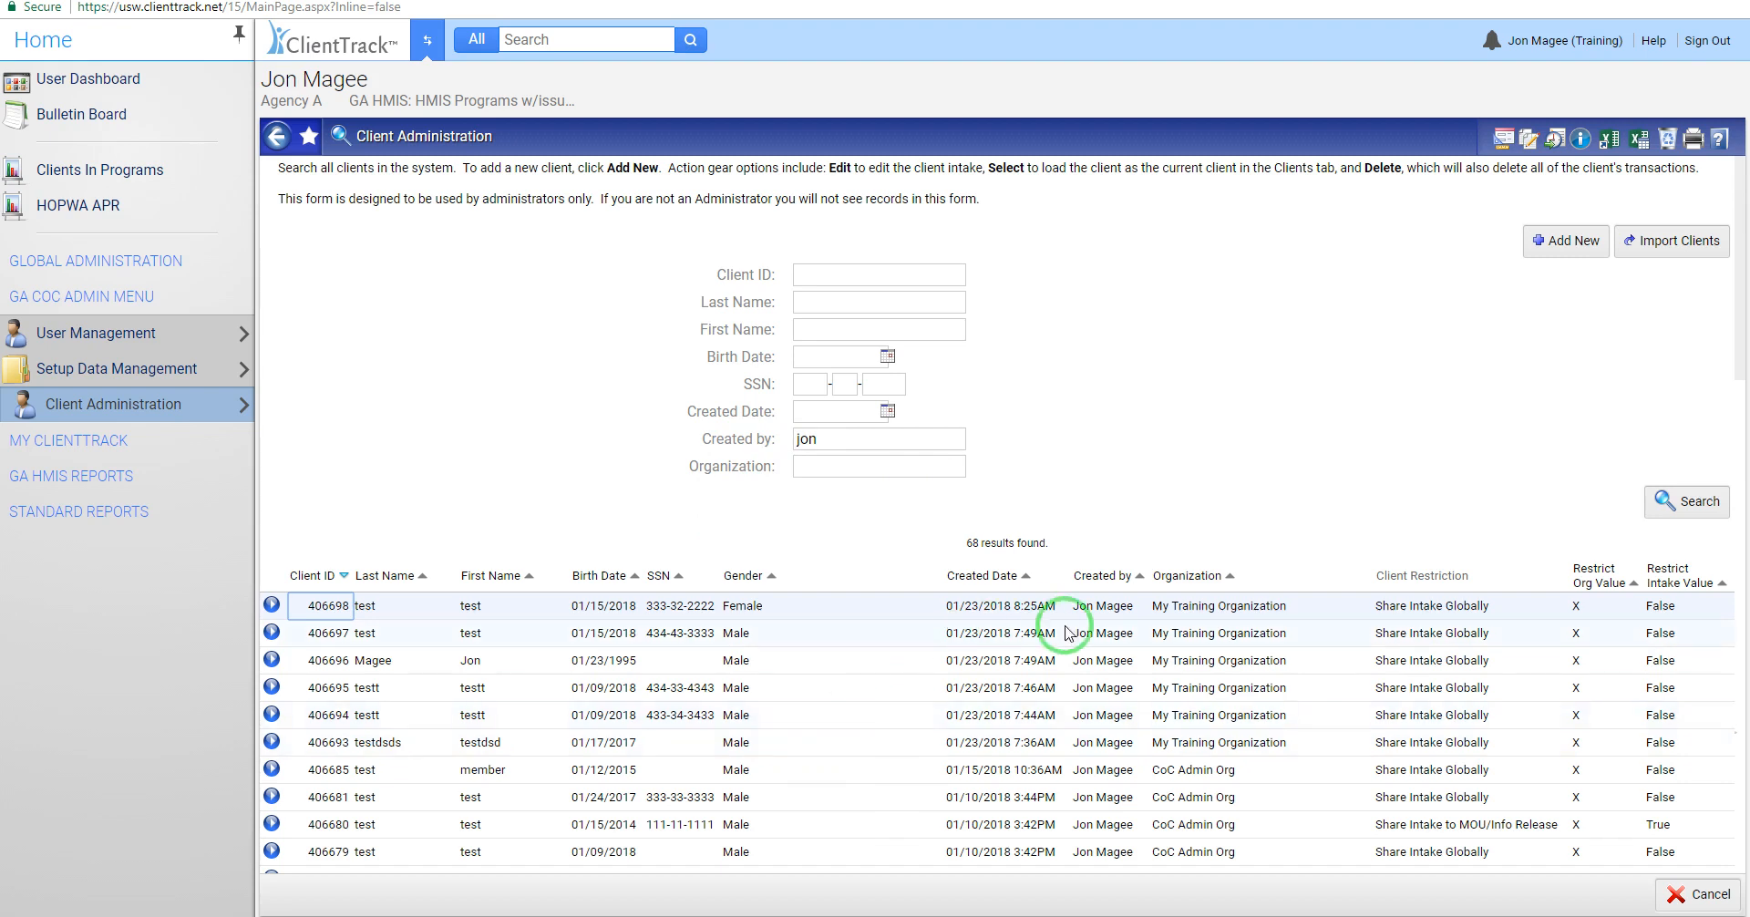
Step: Clear the Created by filter to list all clients, and open Family Administration with all family accounts listed
double_click(841, 449)
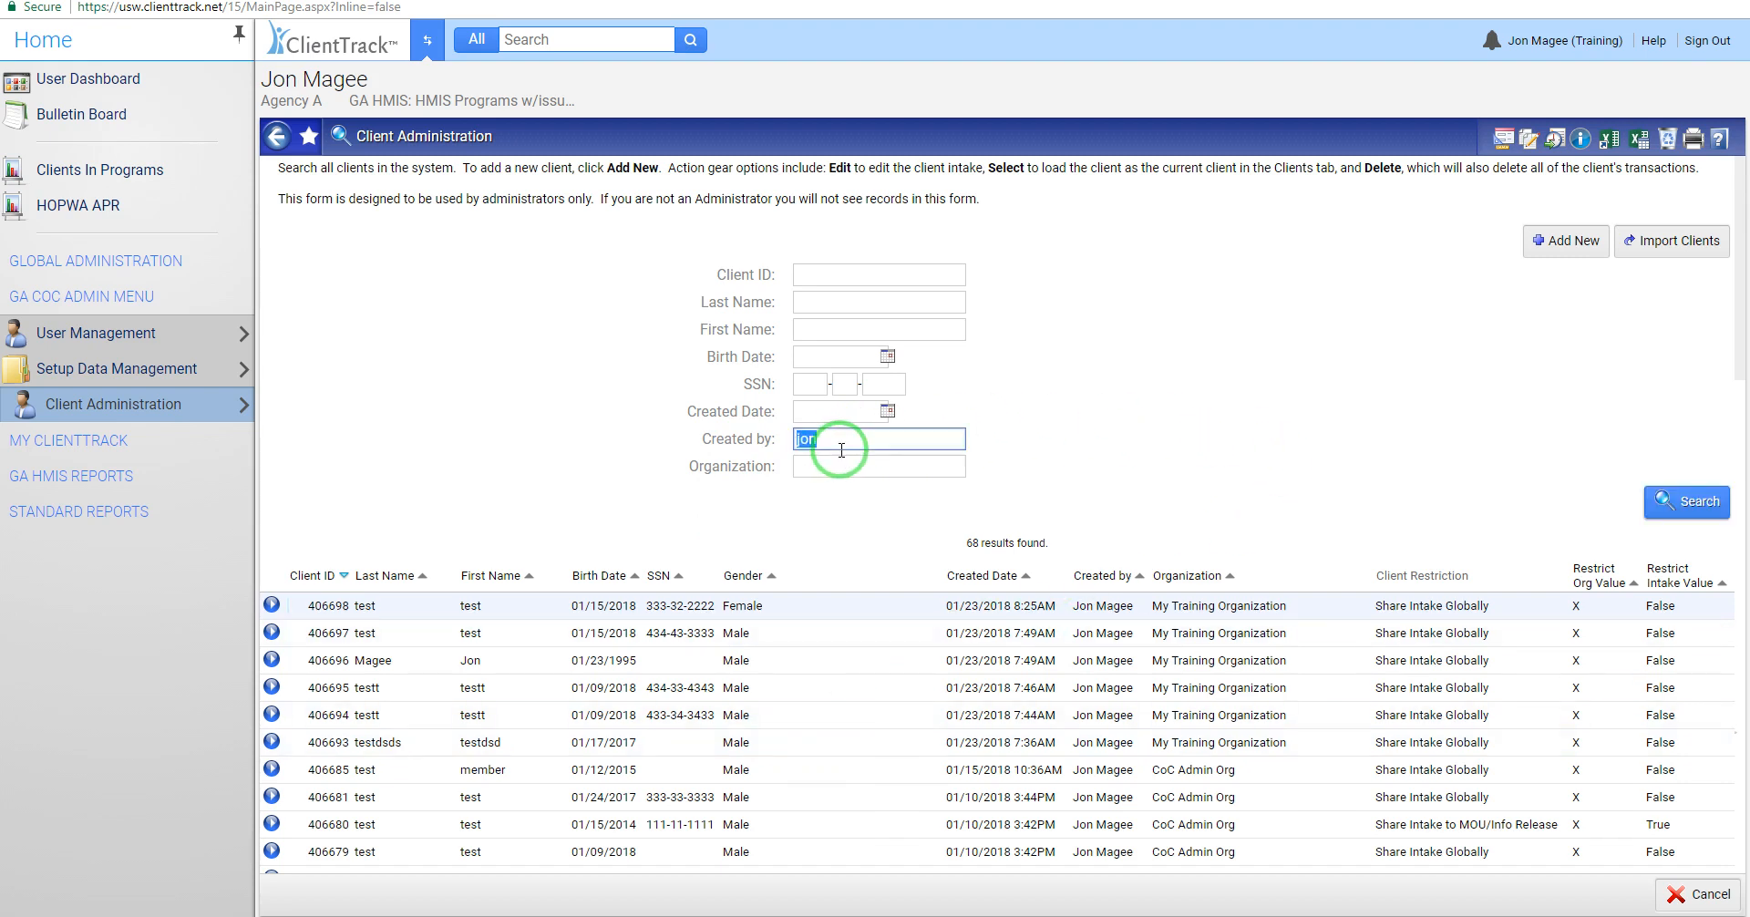
key(BackSpace)
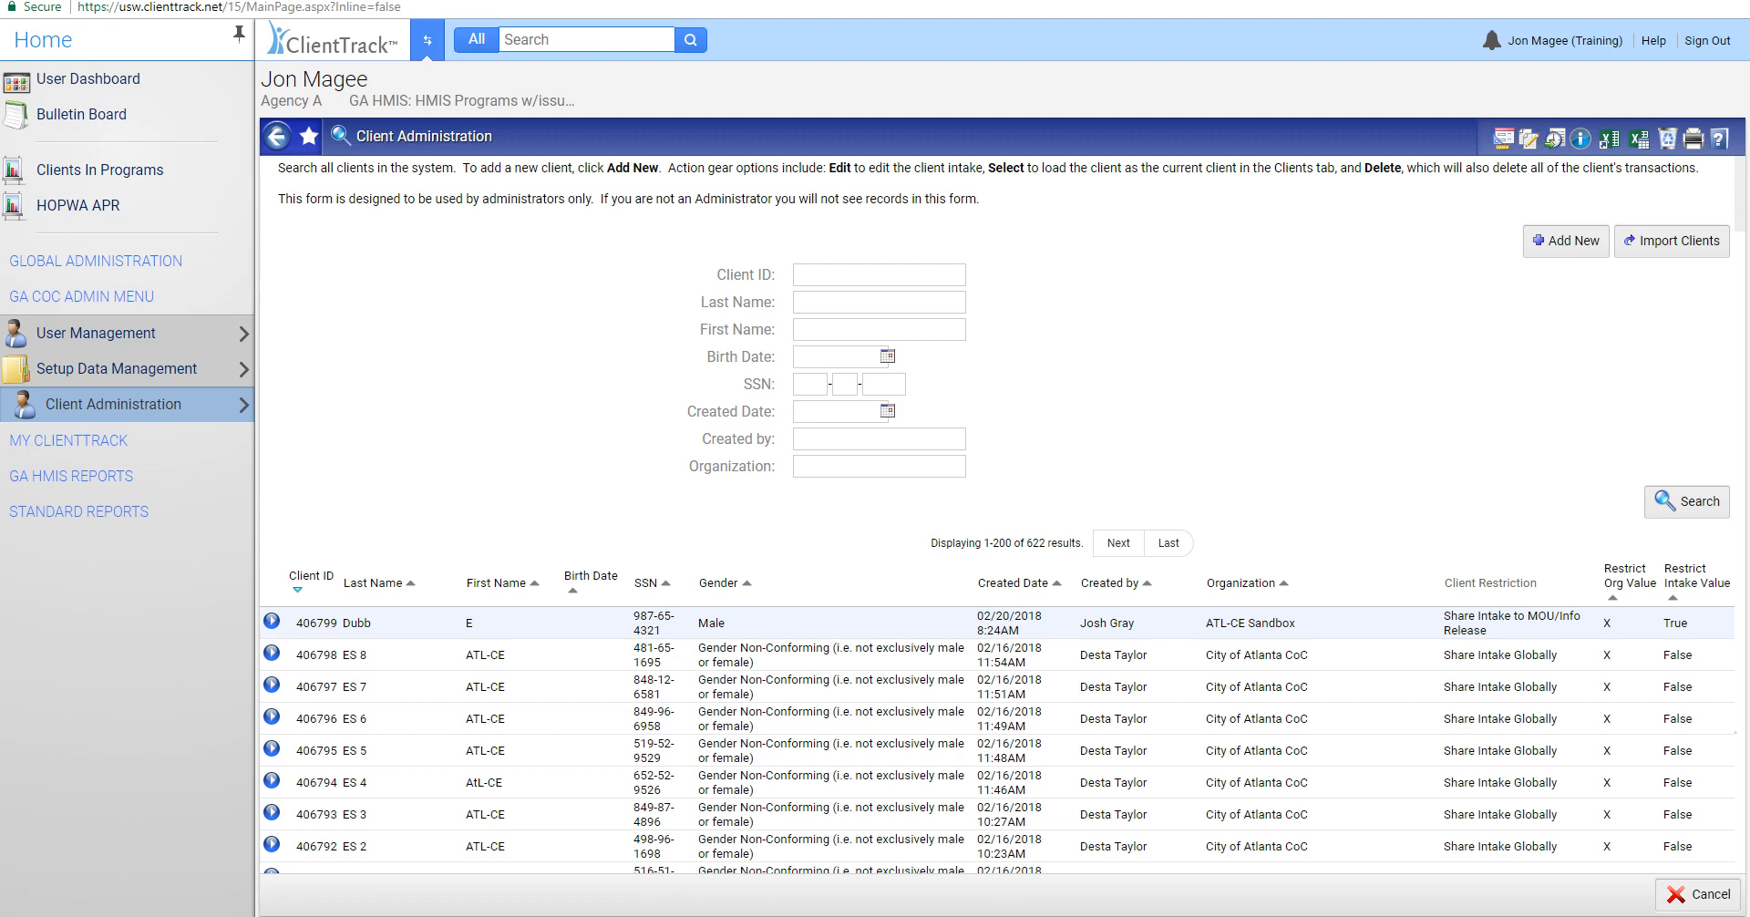
click(161, 407)
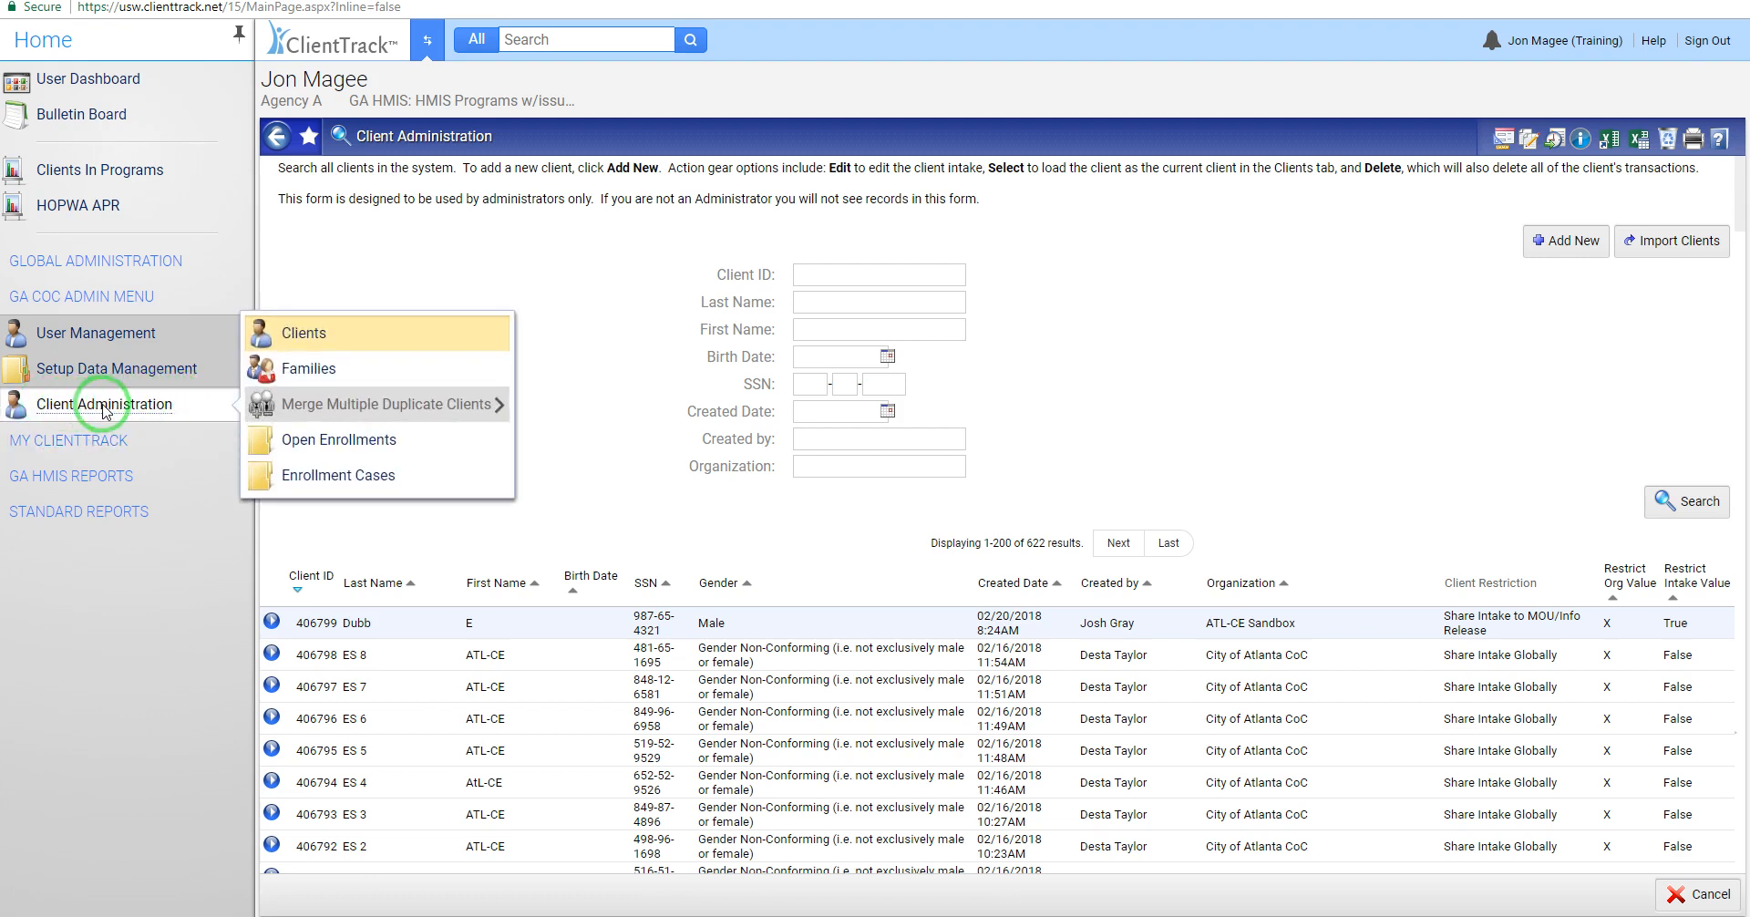
click(334, 374)
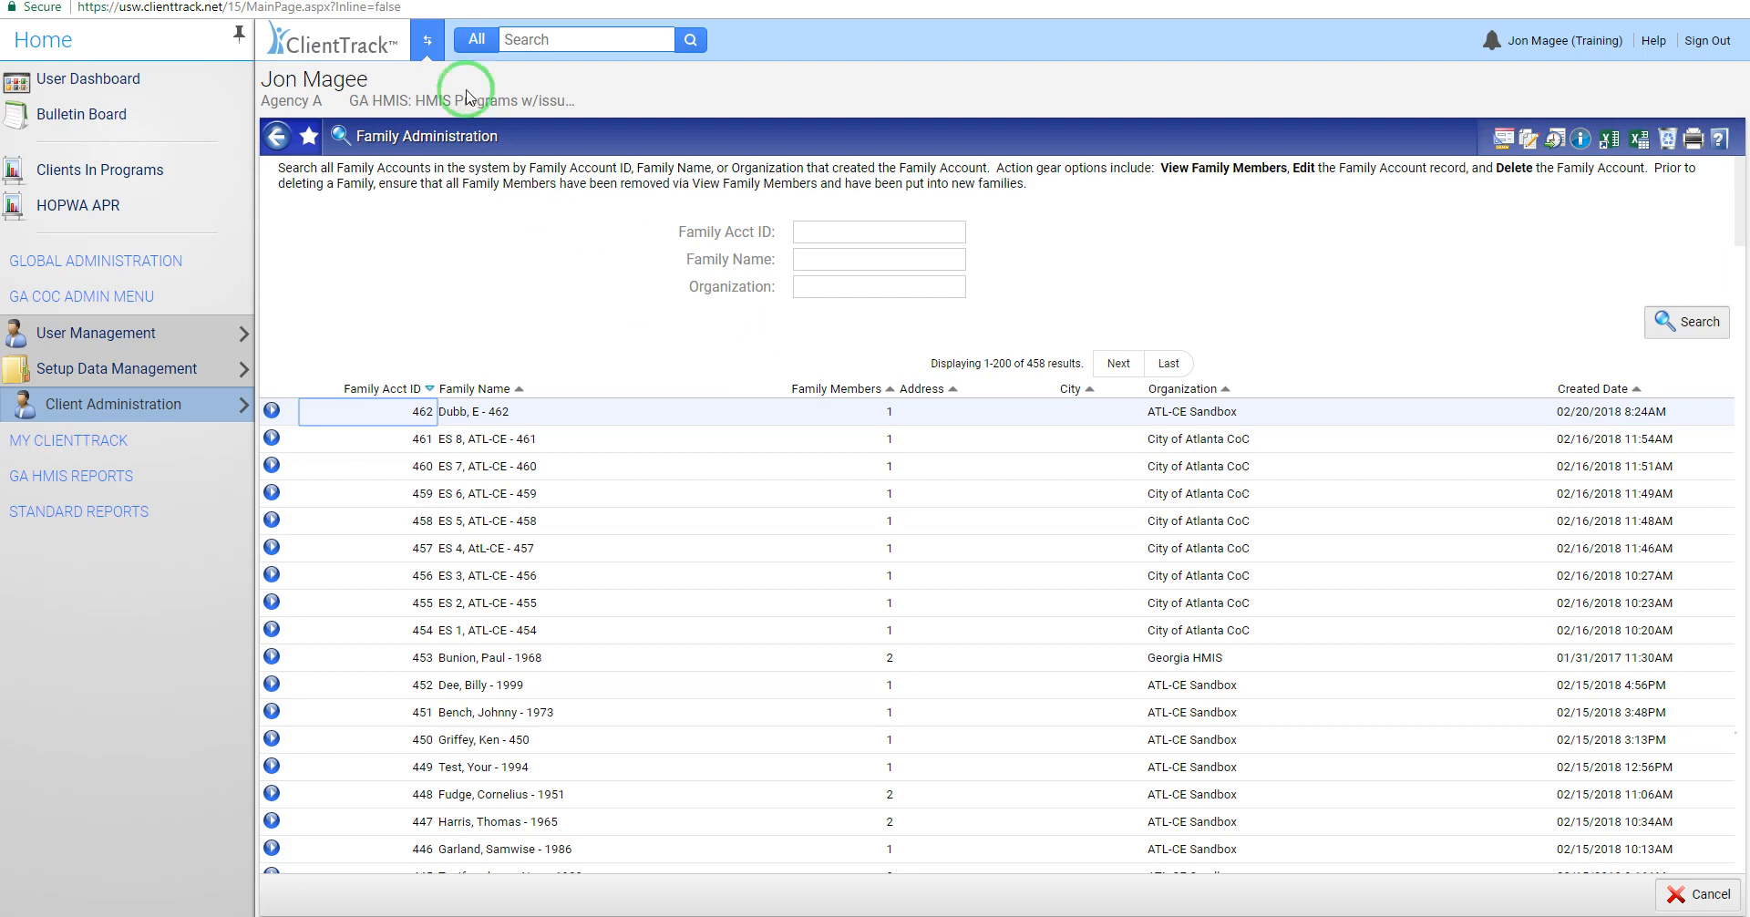
Step: View the Household History of the client loaded in the Clients workspace, and return to Family Administration in Home
click(428, 40)
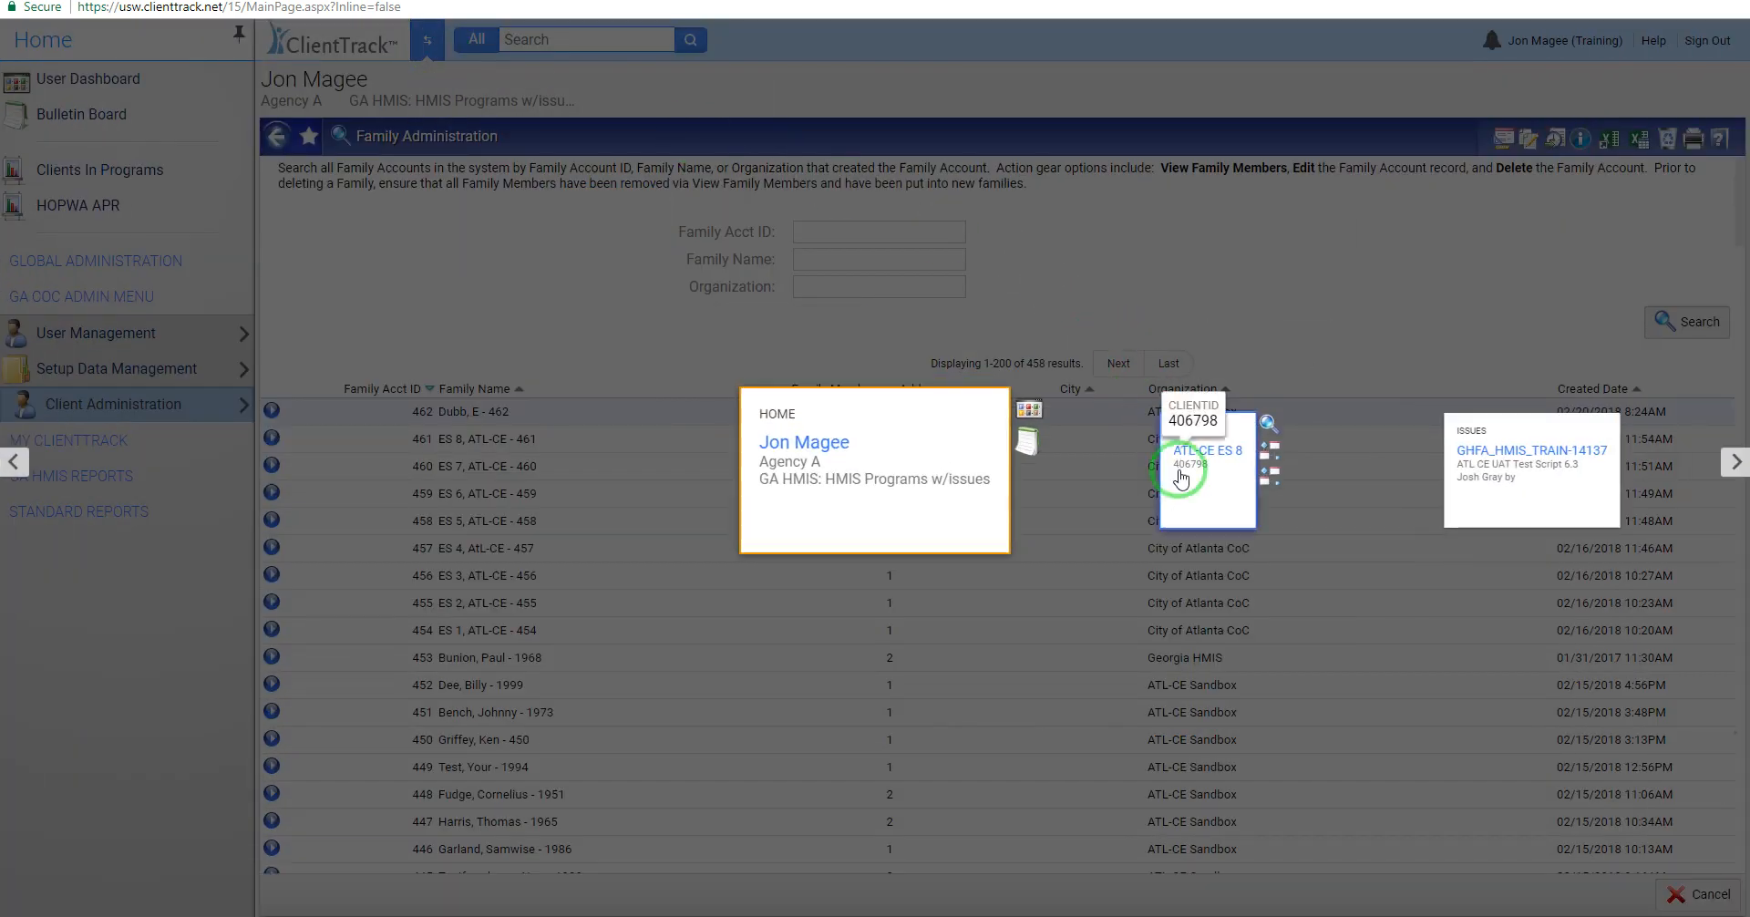
click(1184, 480)
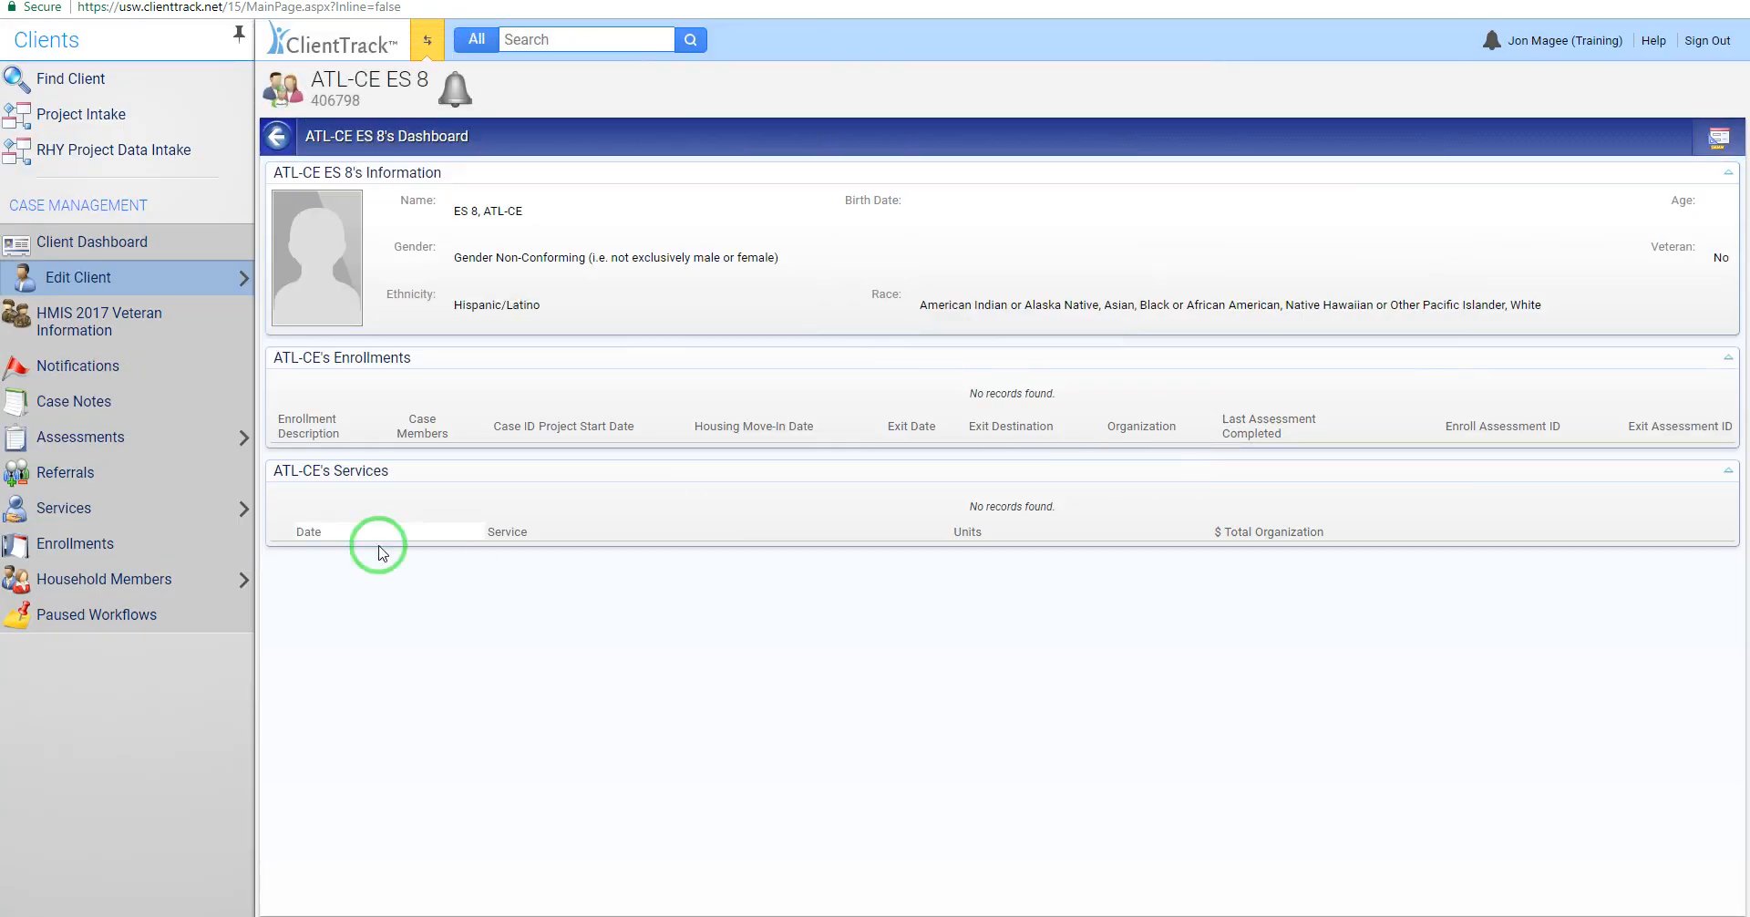
mouse_move(109, 572)
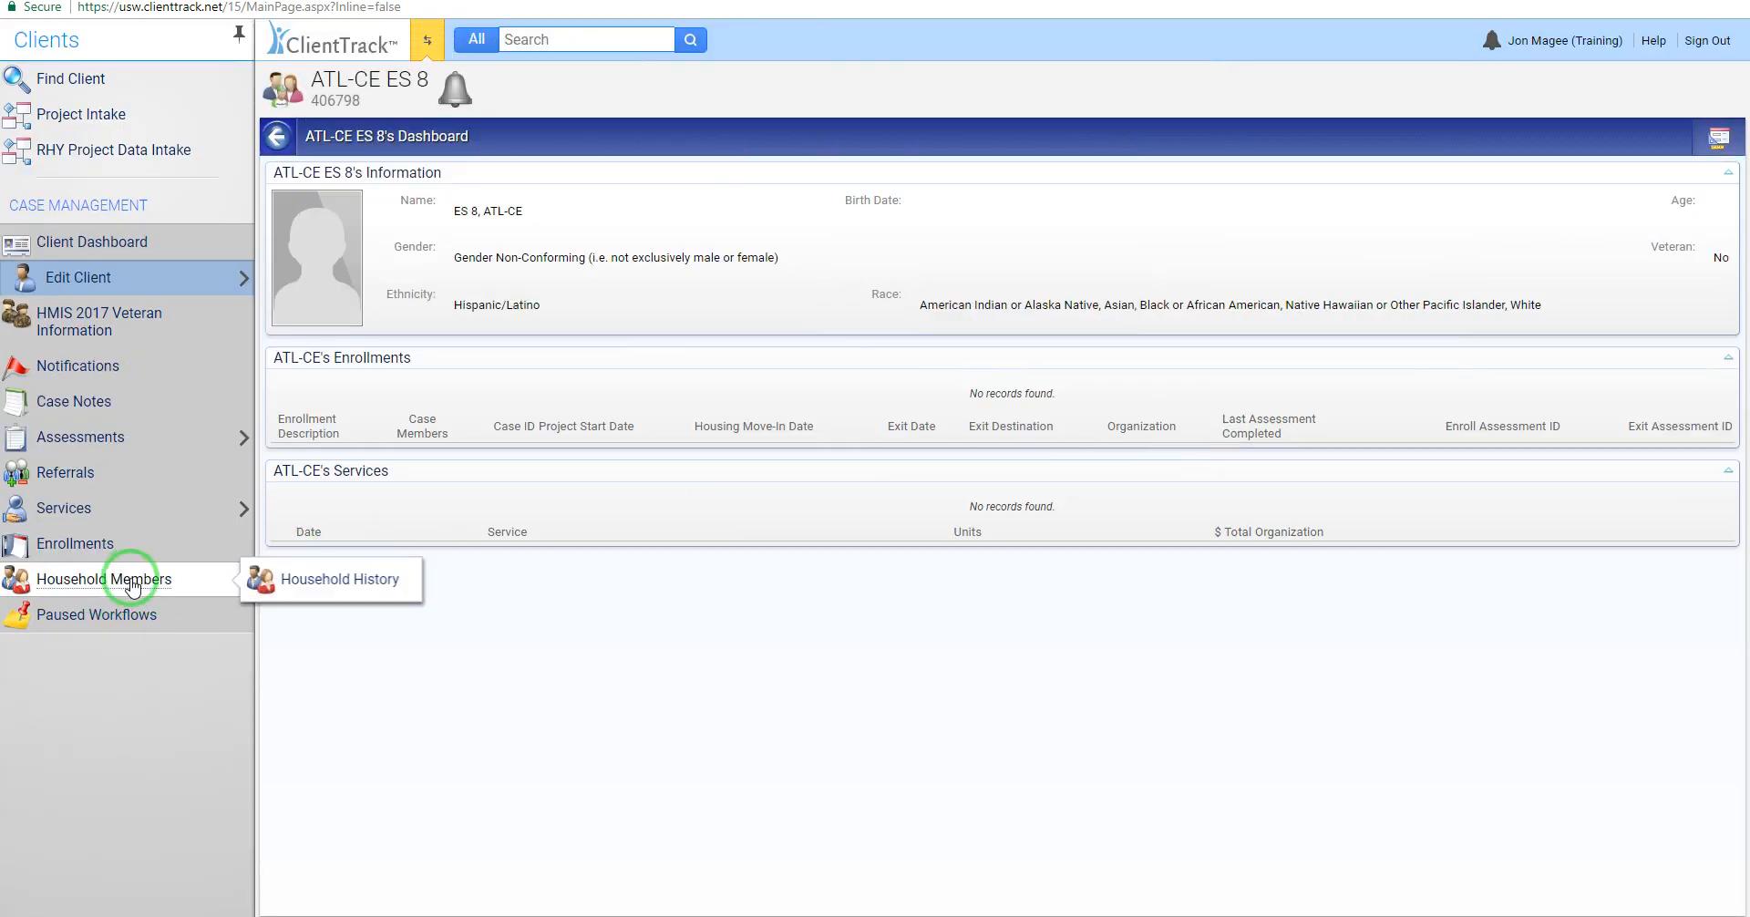
click(337, 583)
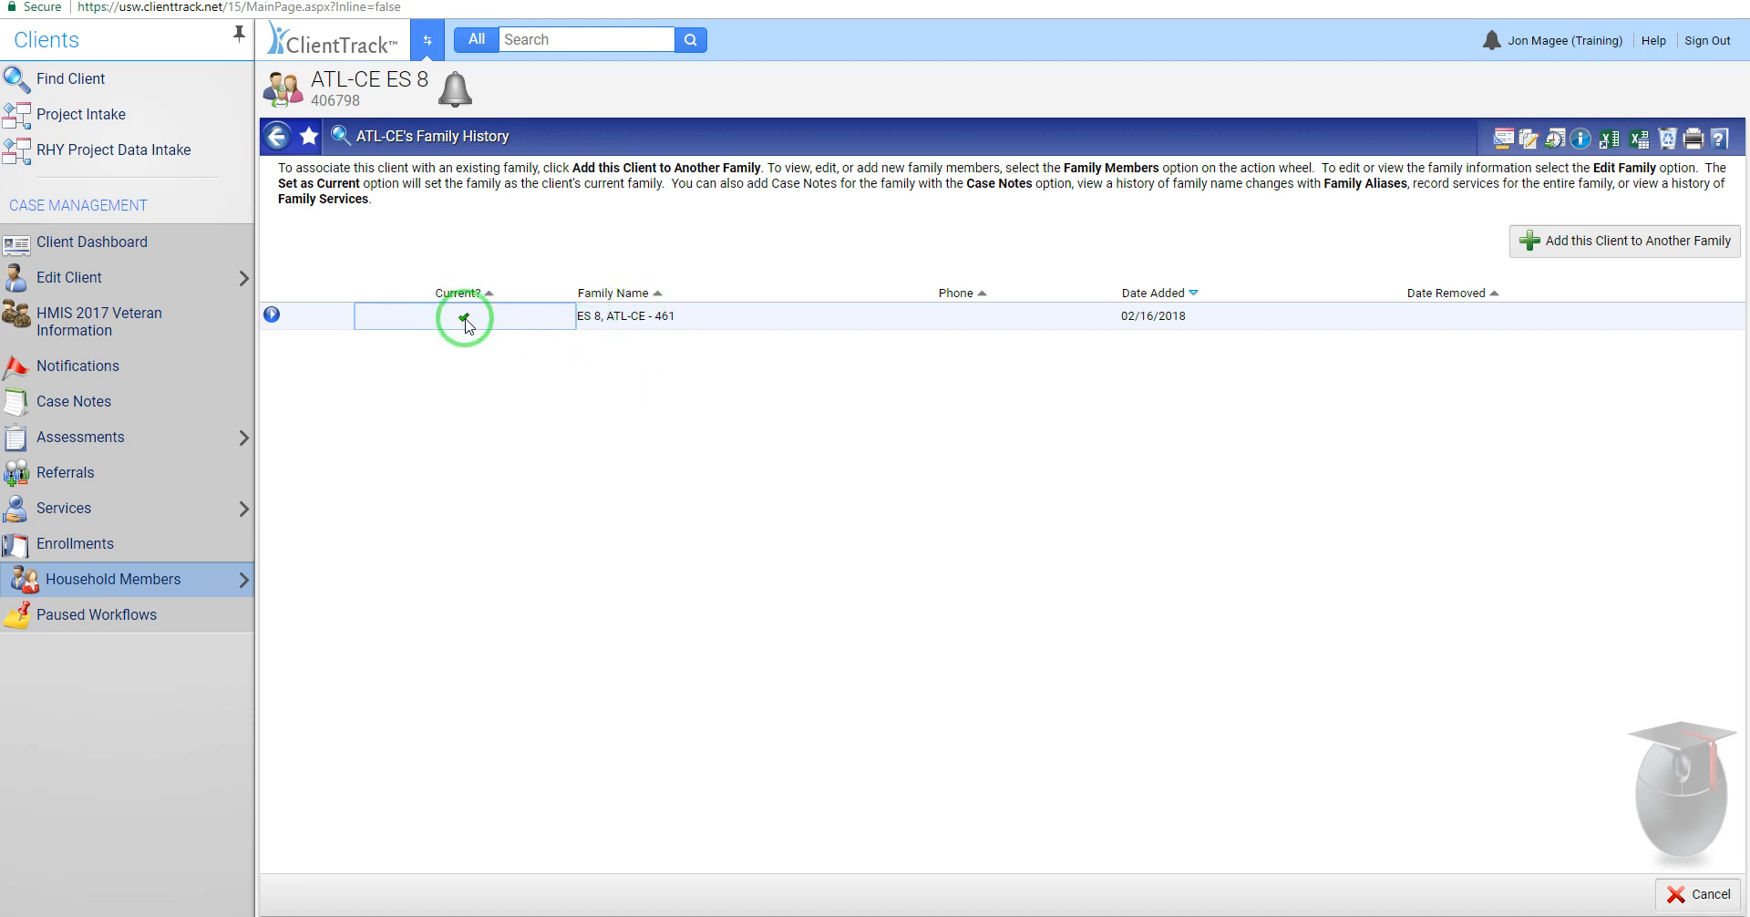
click(429, 43)
click(594, 485)
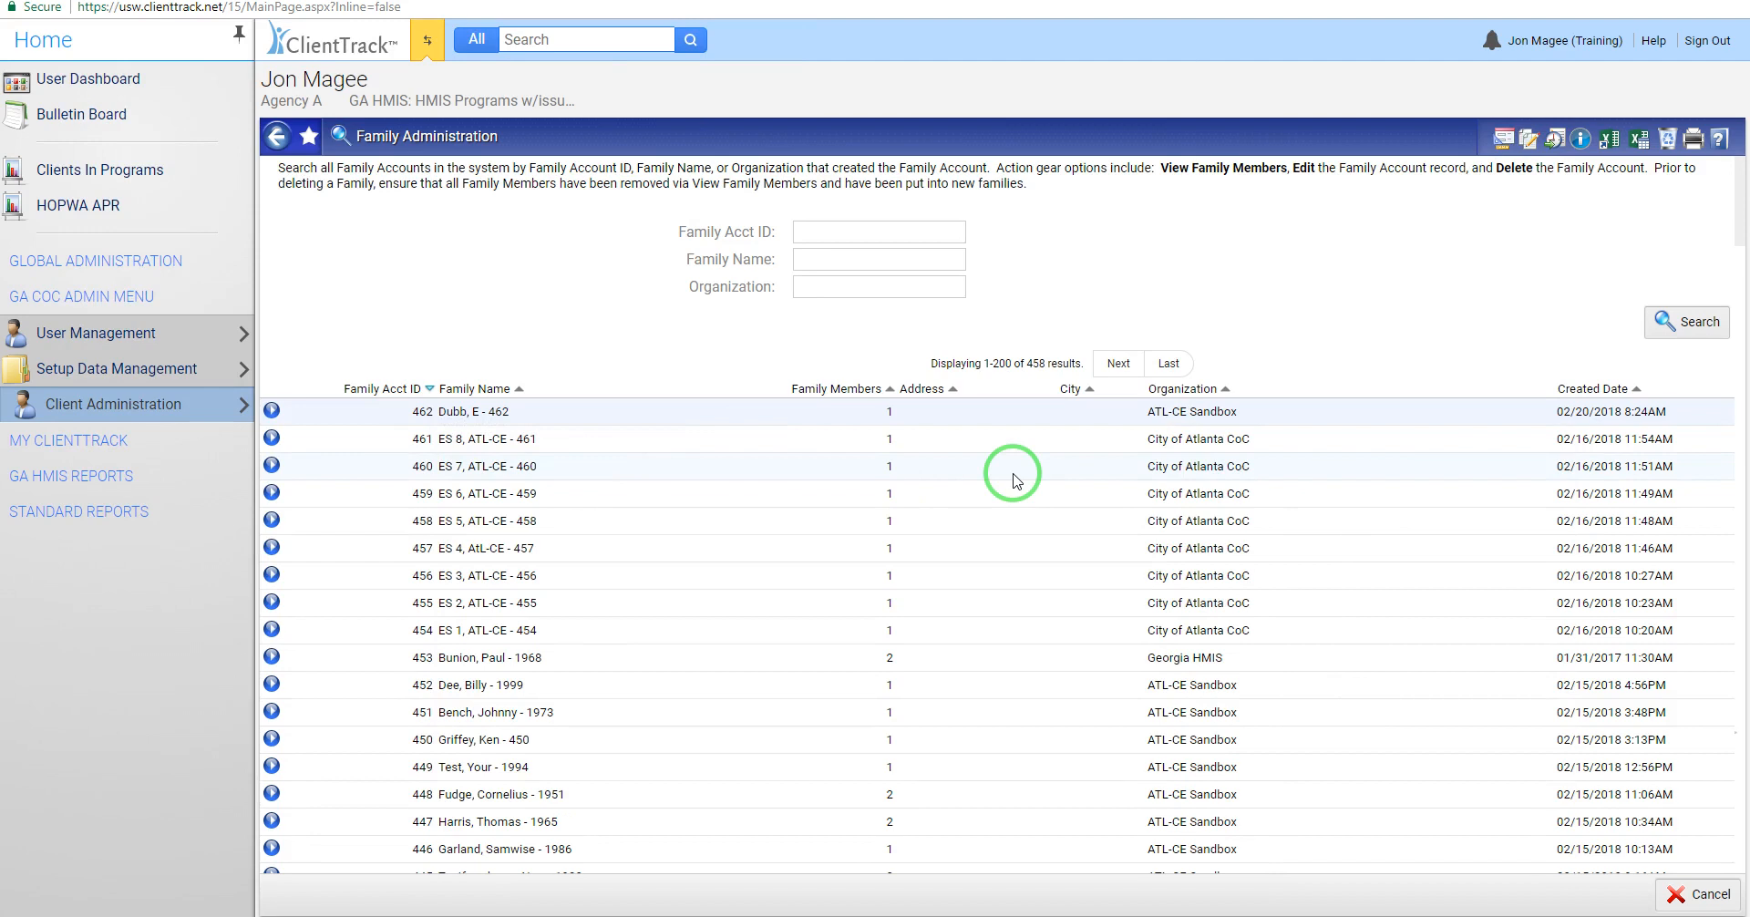
Step: Search all records for a client's last name, open the matching client's dashboard, and check the client's family members
click(568, 40)
click(571, 37)
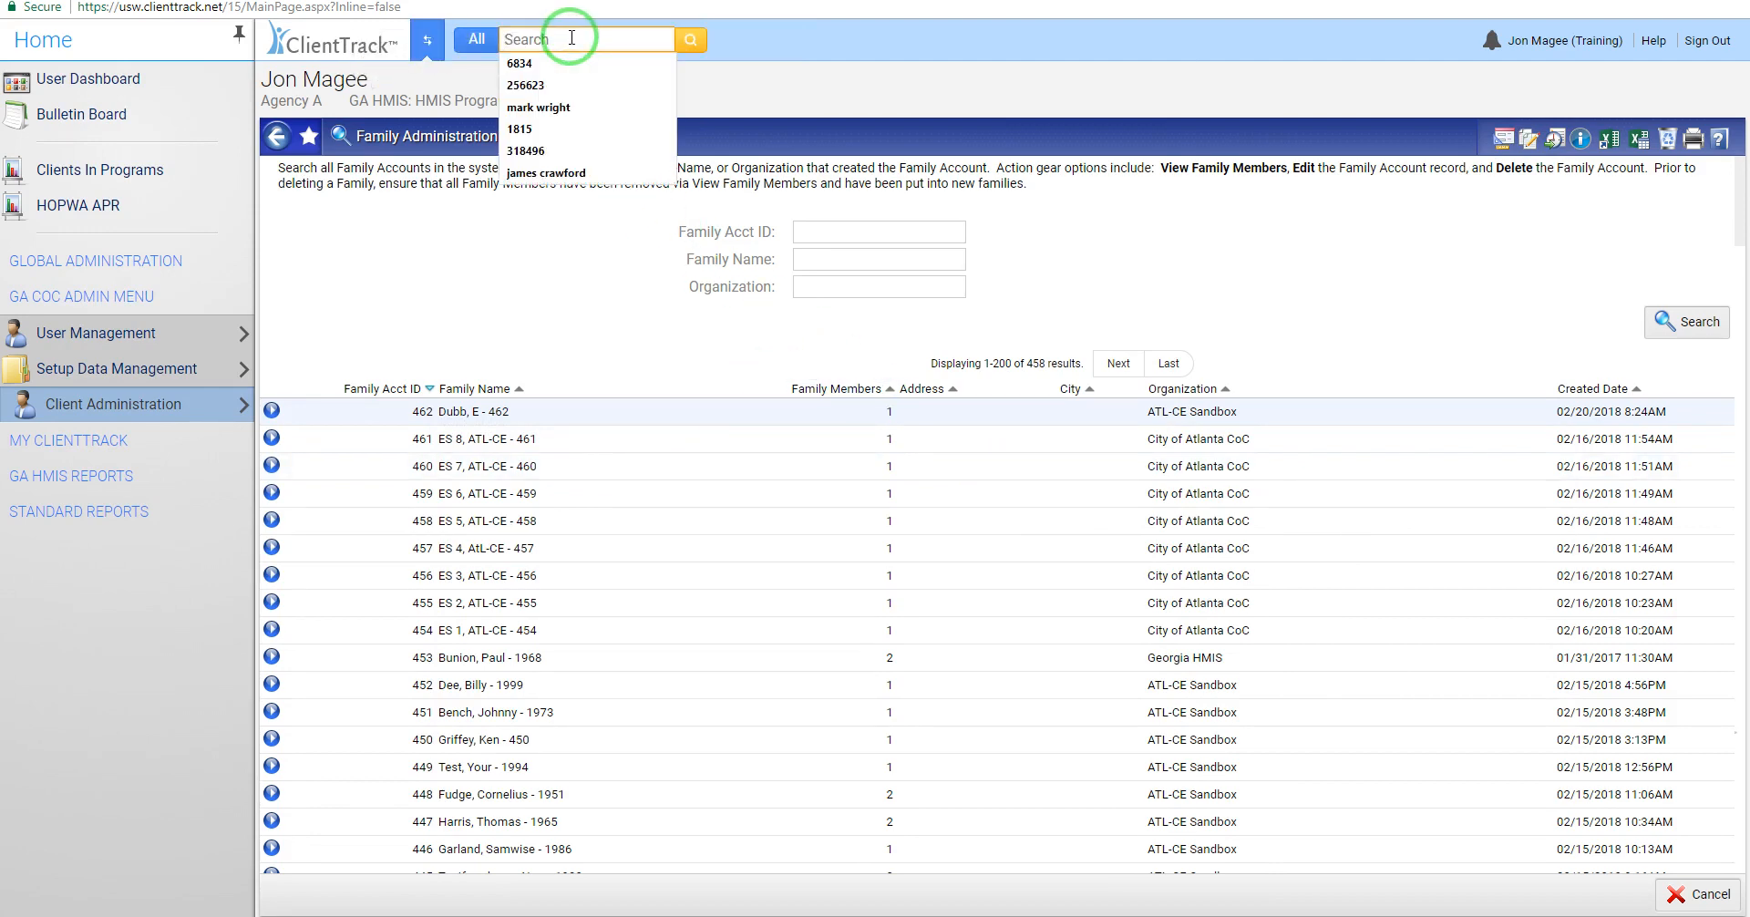
text(gray)
key(Return)
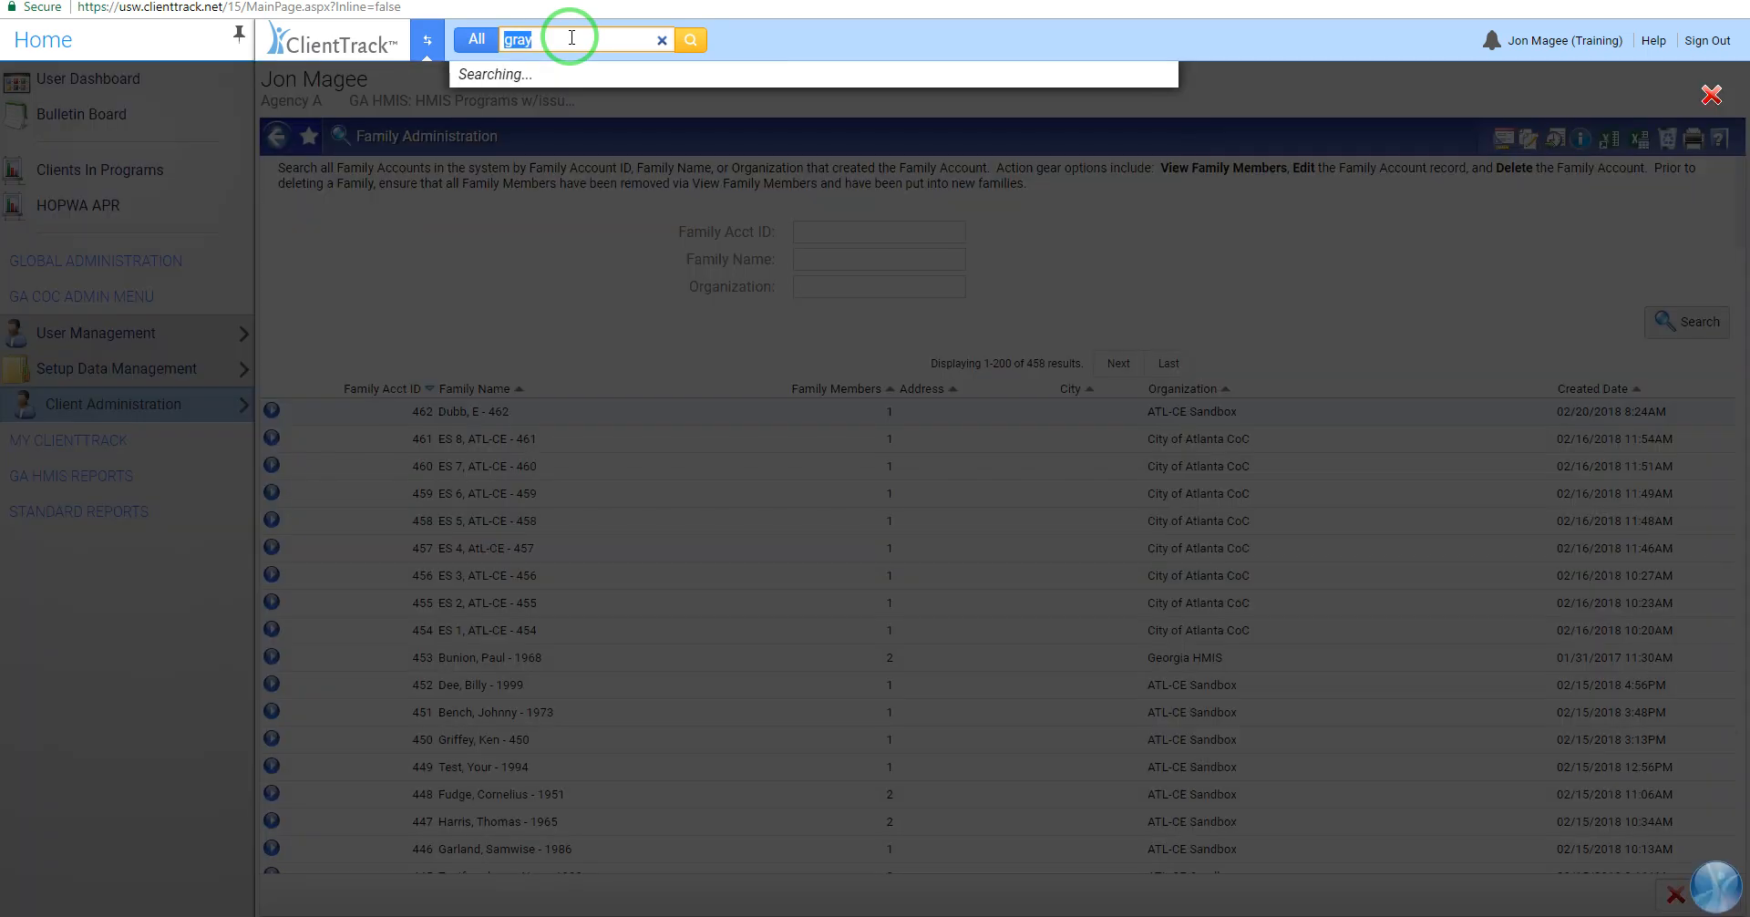
click(515, 148)
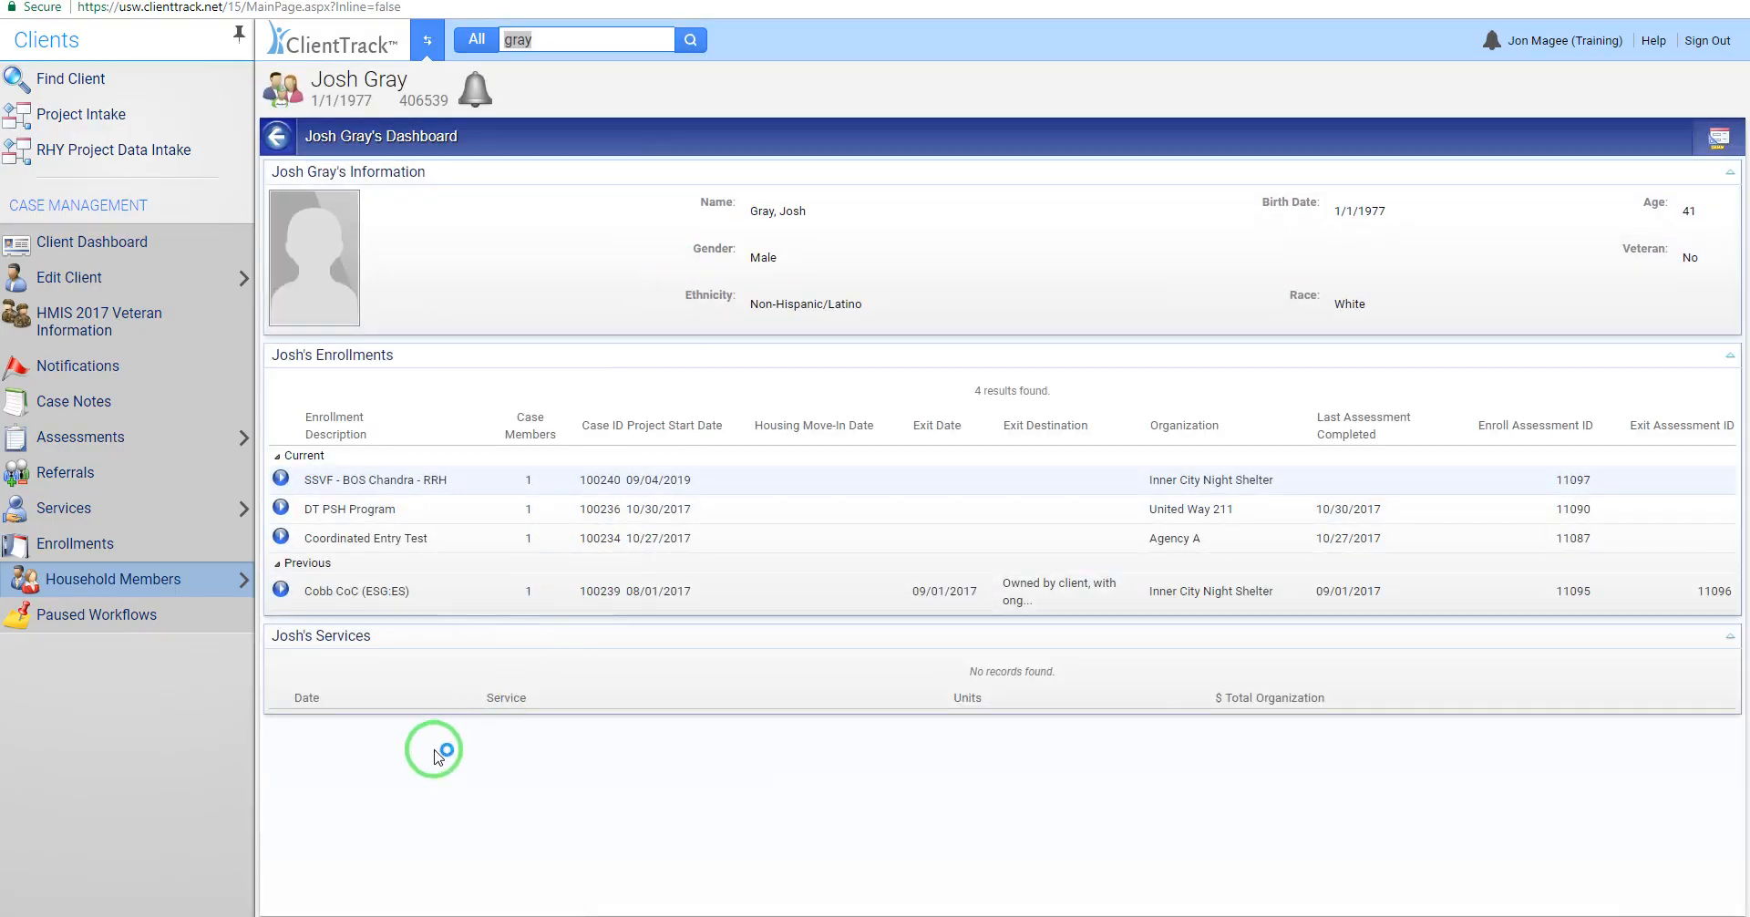
mouse_move(271, 109)
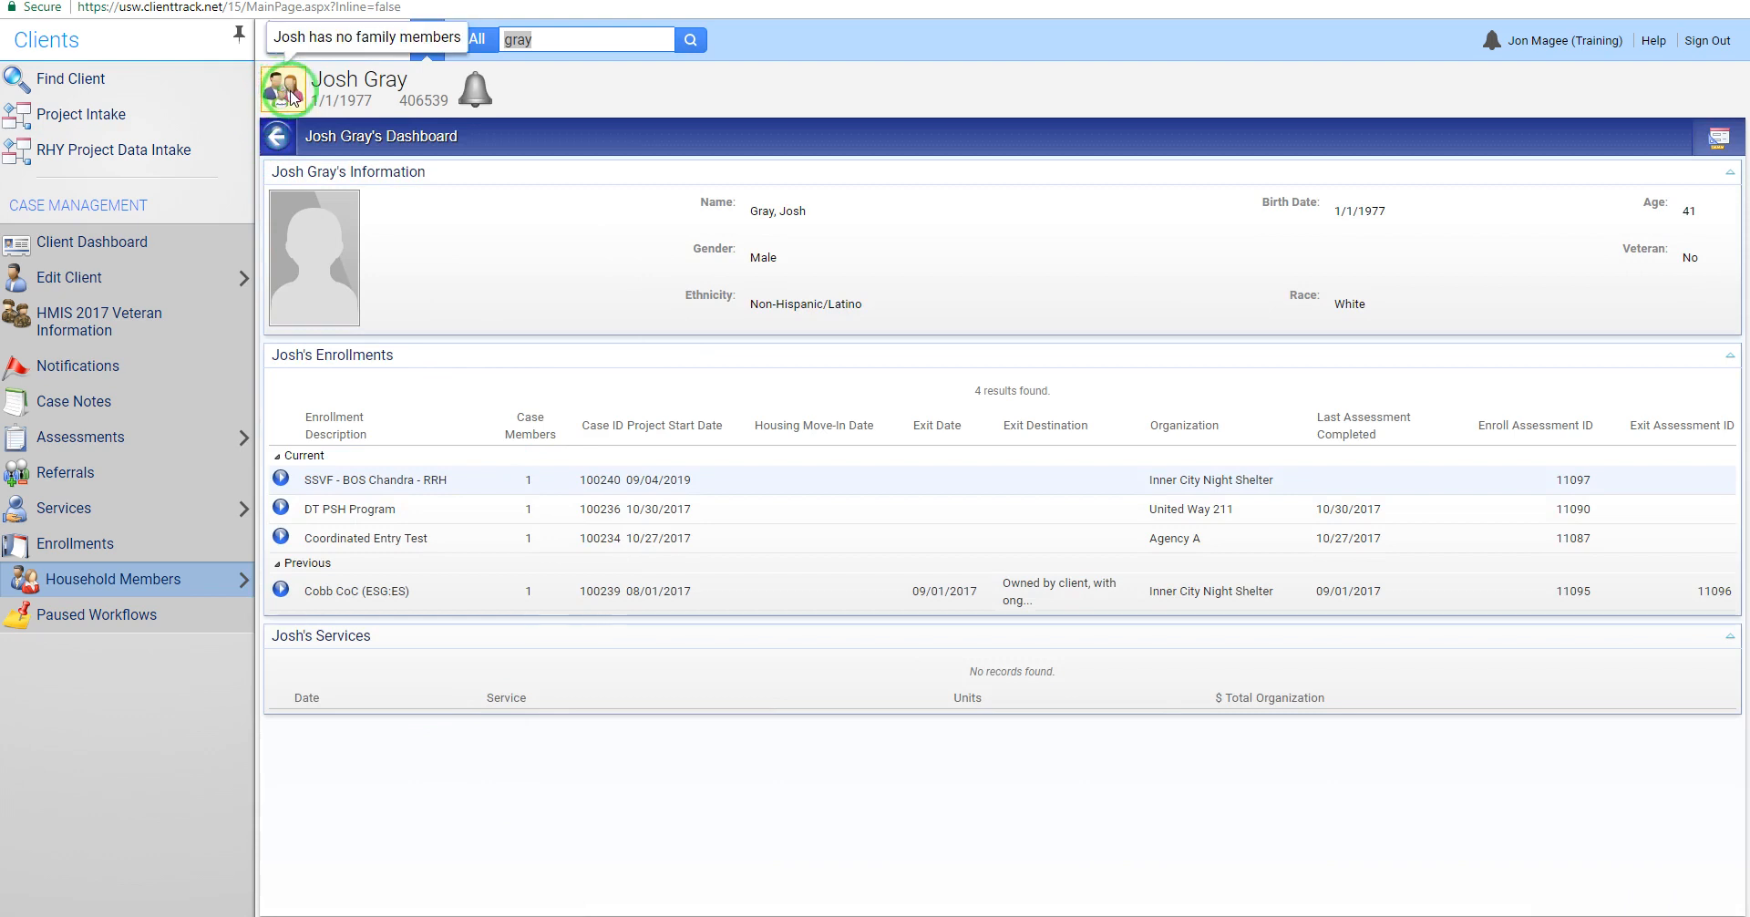
Step: Start a Project Intake for the current client and finish the Basic Client Information step with the existing details
click(292, 97)
mouse_move(449, 129)
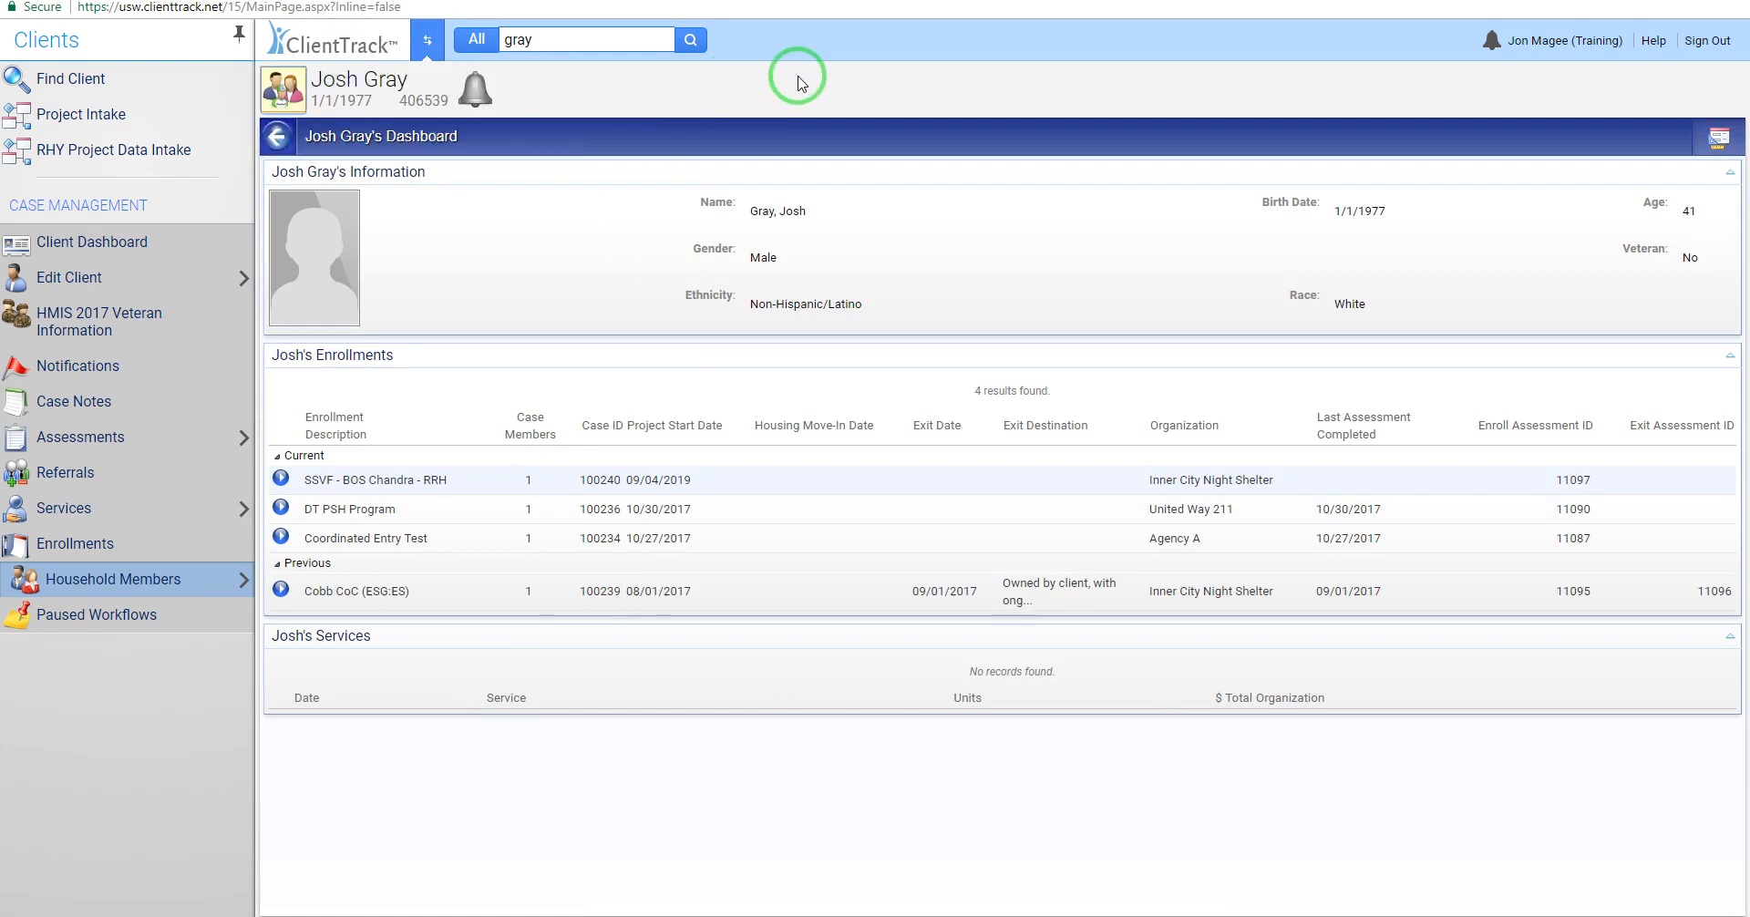
click(155, 116)
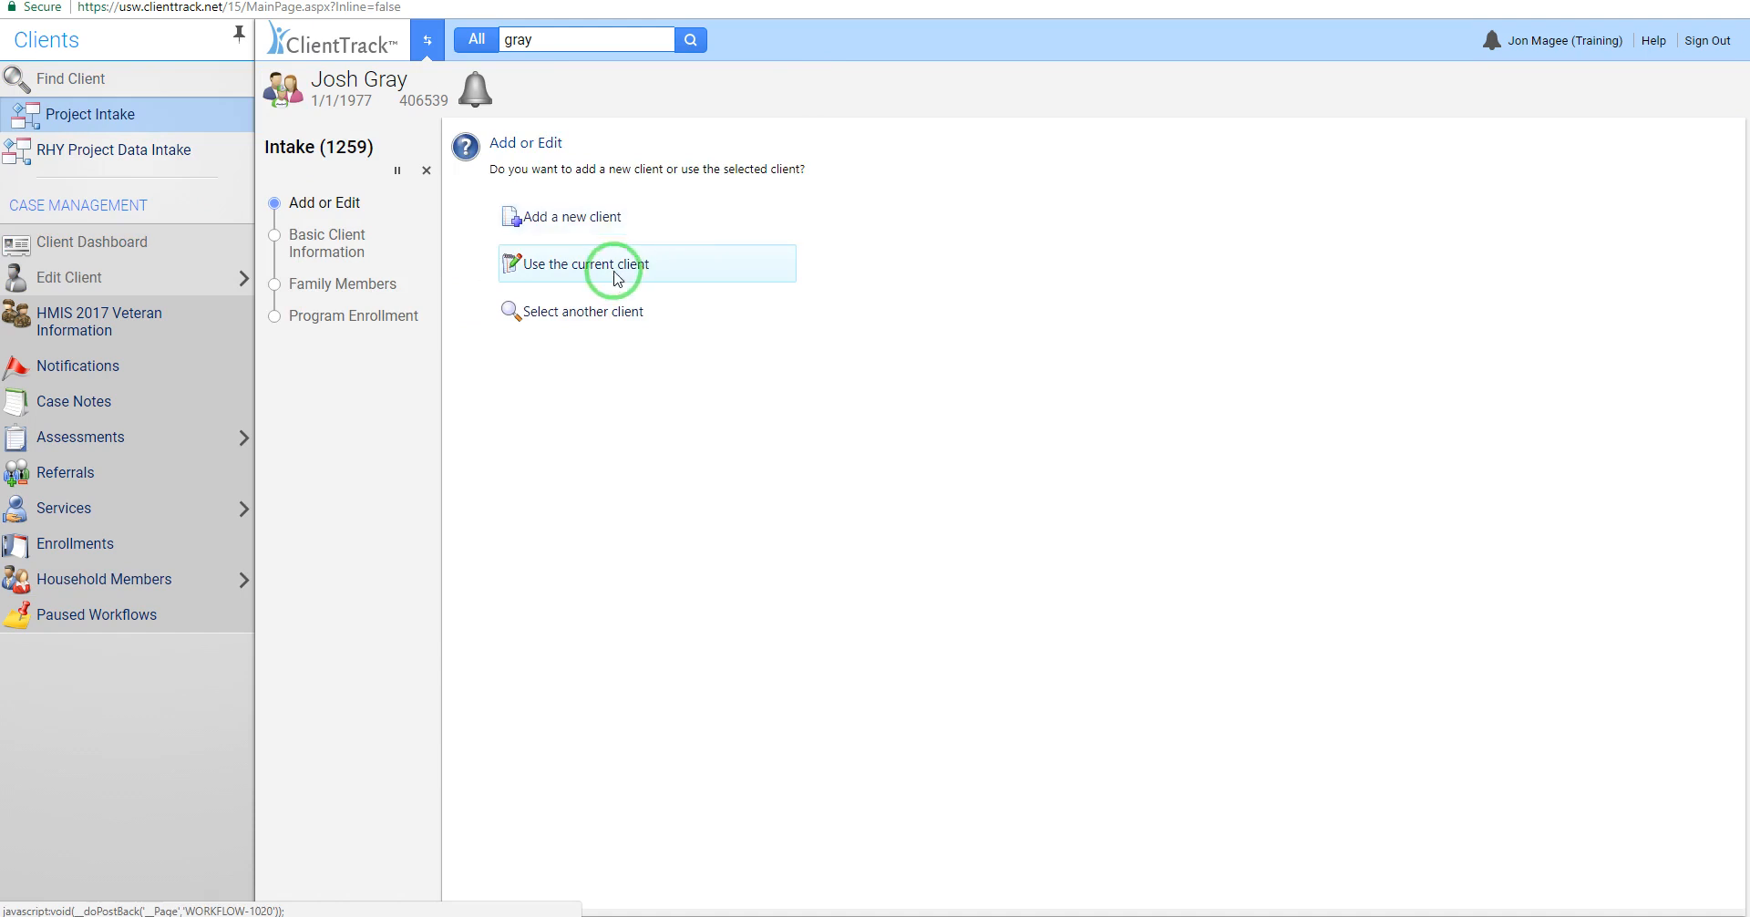
click(616, 276)
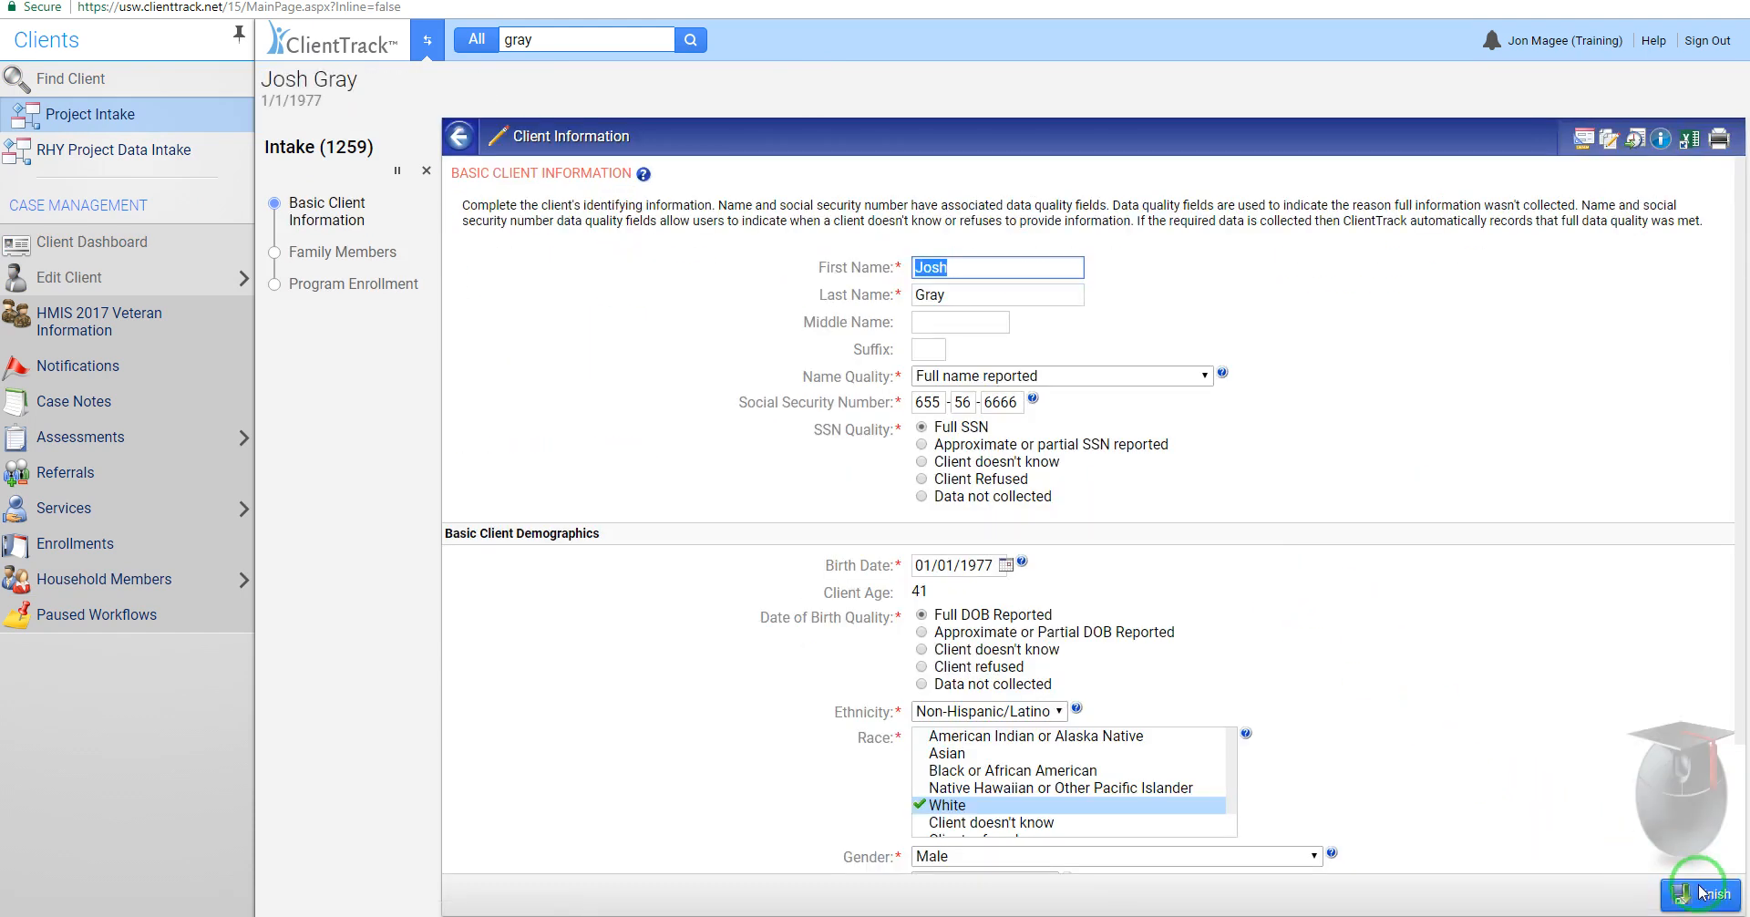
click(1700, 893)
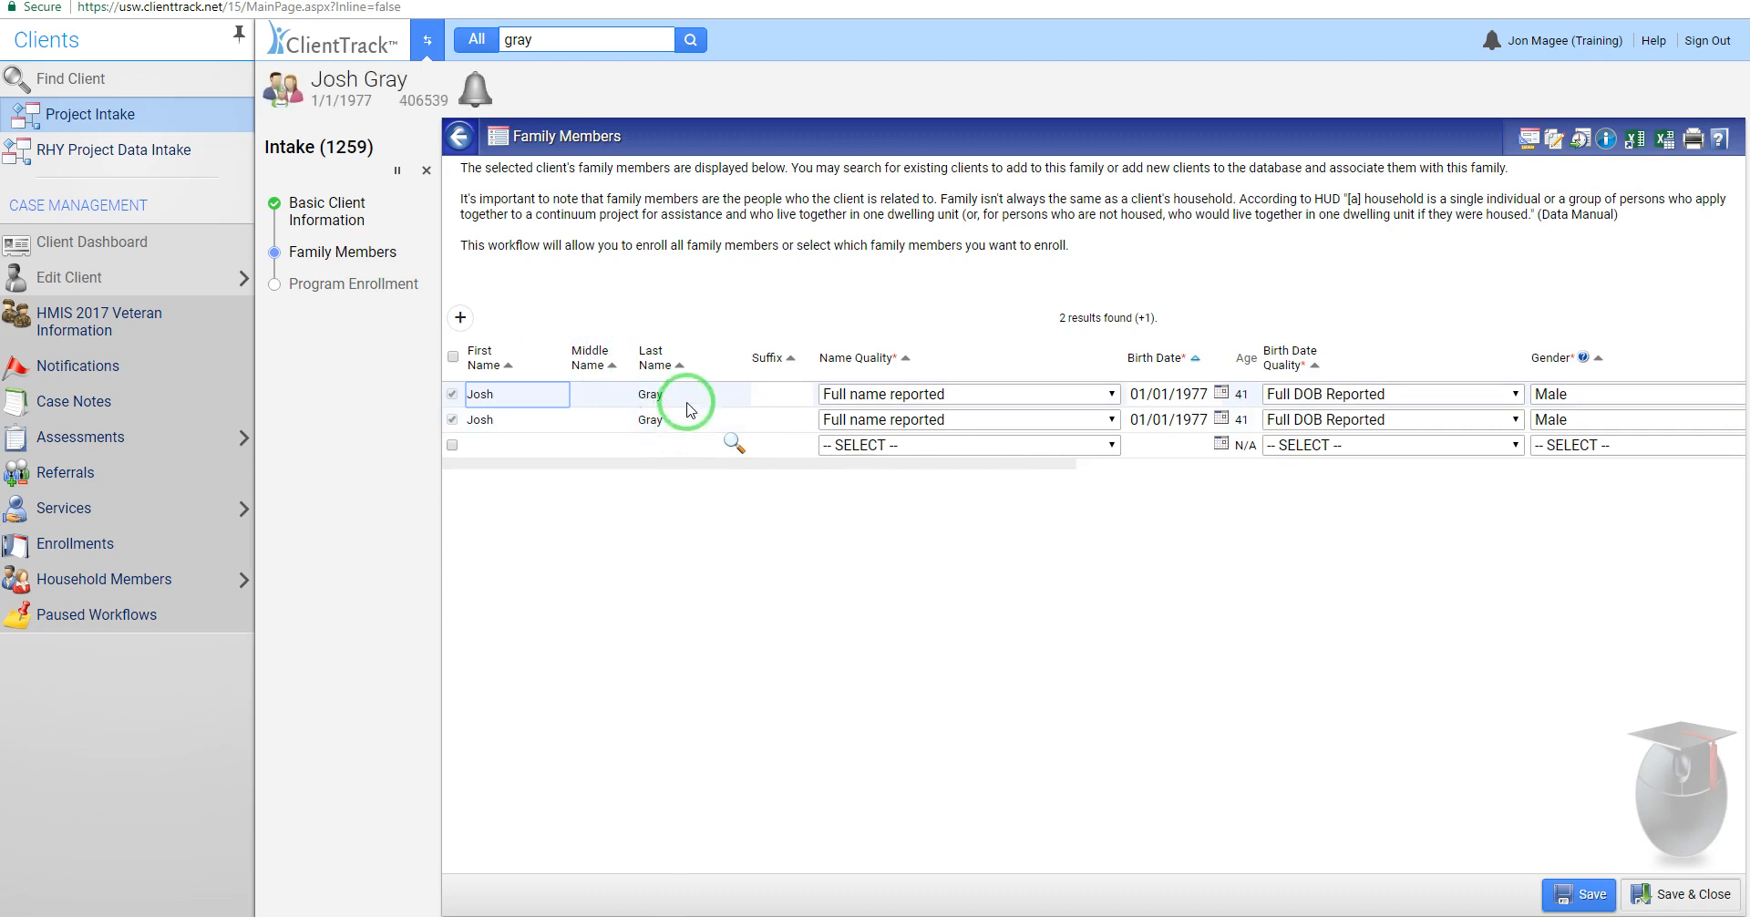
Step: Check the intake's Family Members list for duplicate entries of the client, and cancel the intake workflow
mouse_move(681, 466)
mouse_down()
mouse_move(696, 470)
mouse_move(673, 466)
mouse_up()
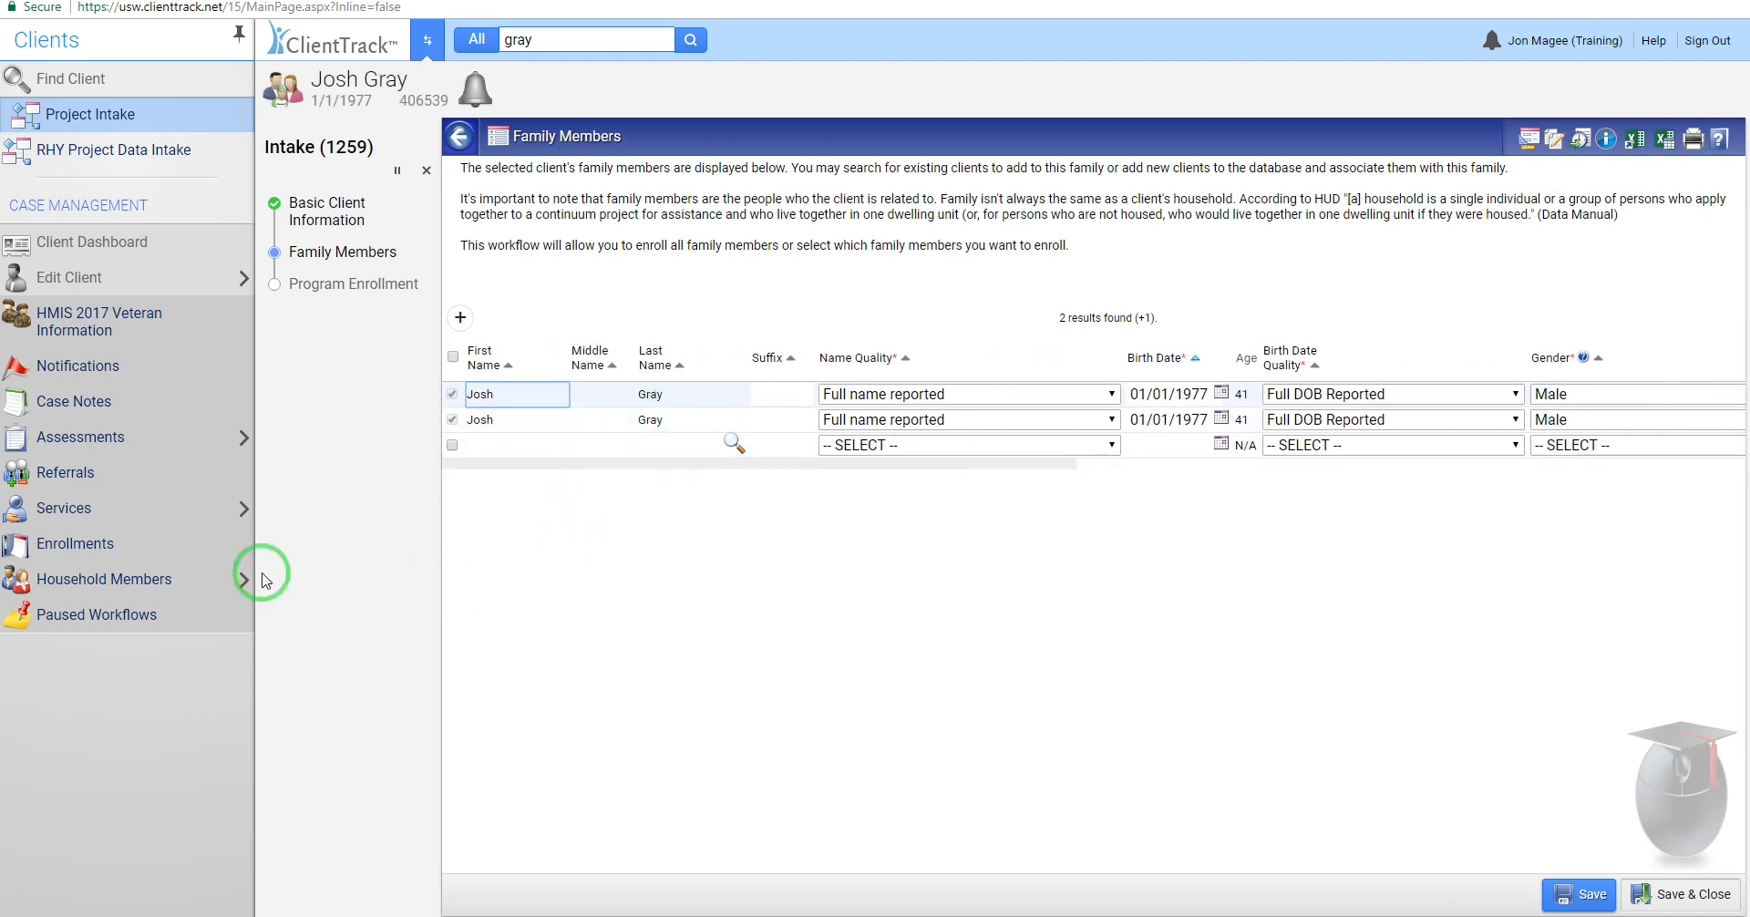
click(160, 581)
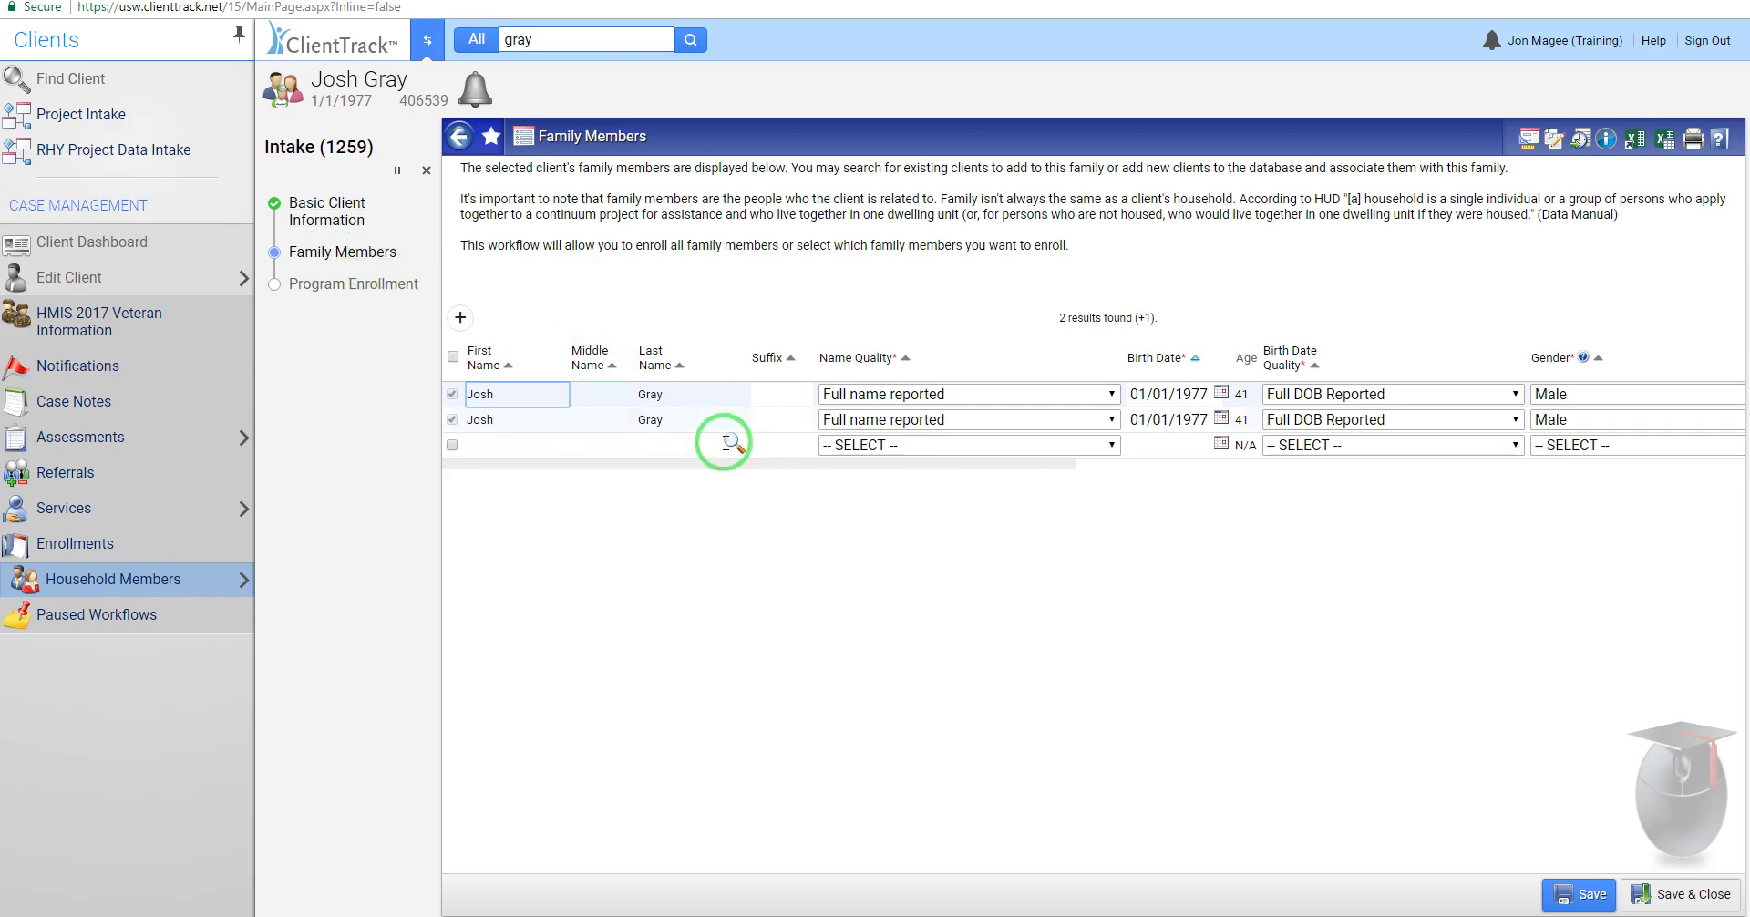
click(428, 175)
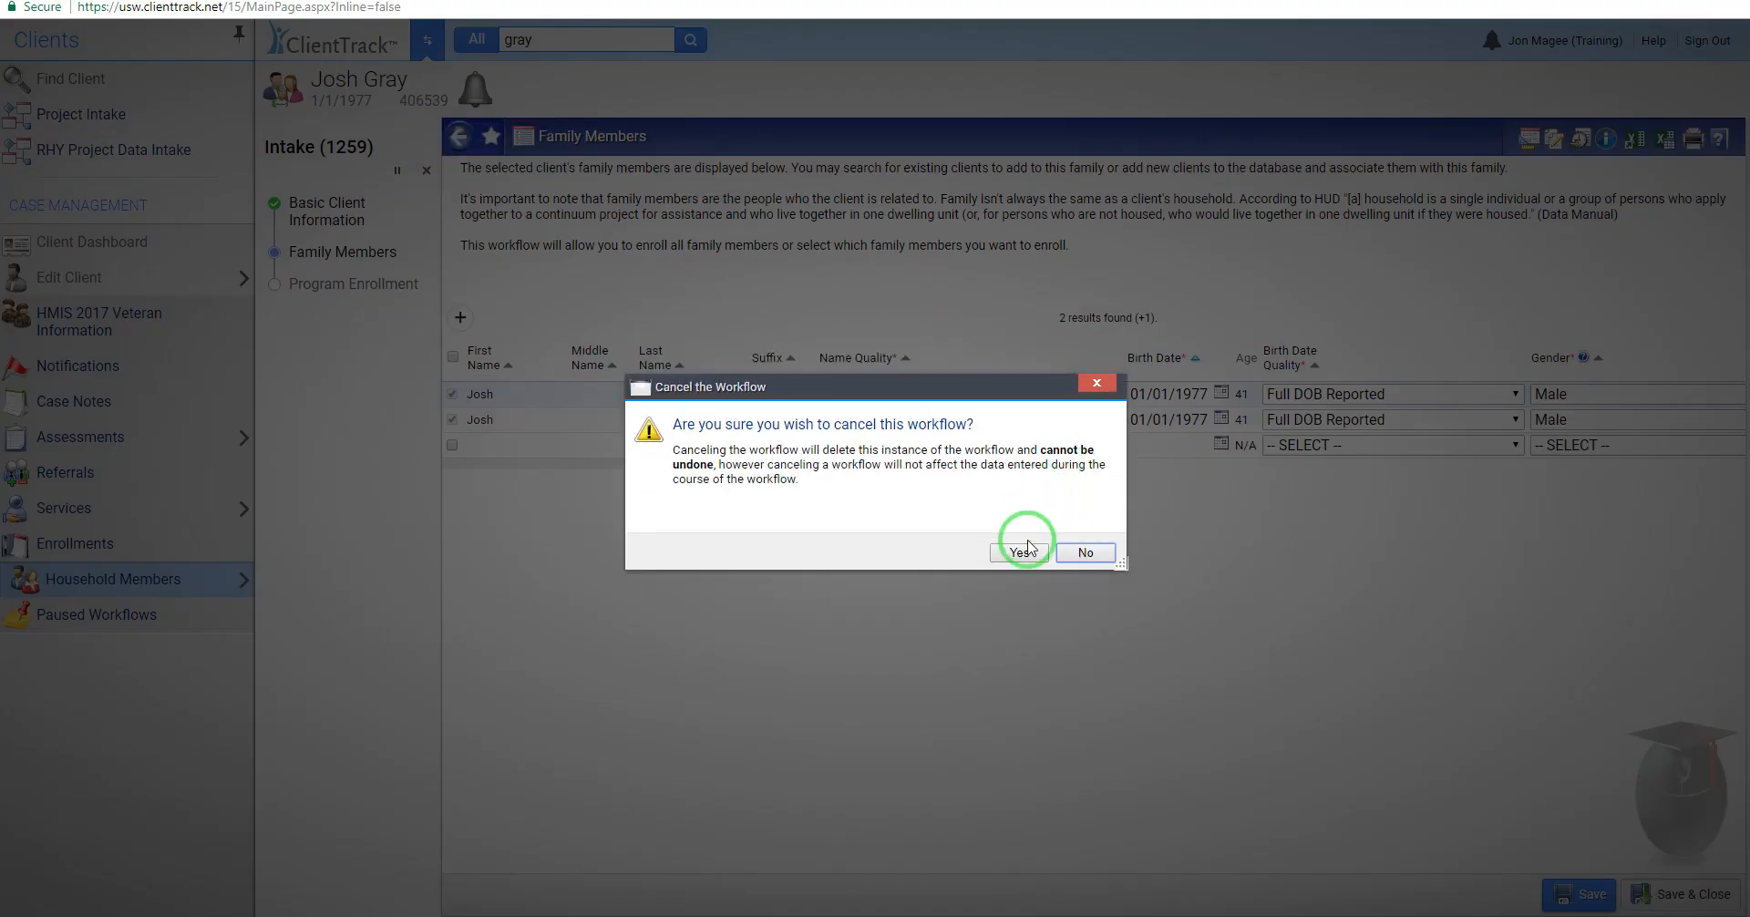
click(1018, 552)
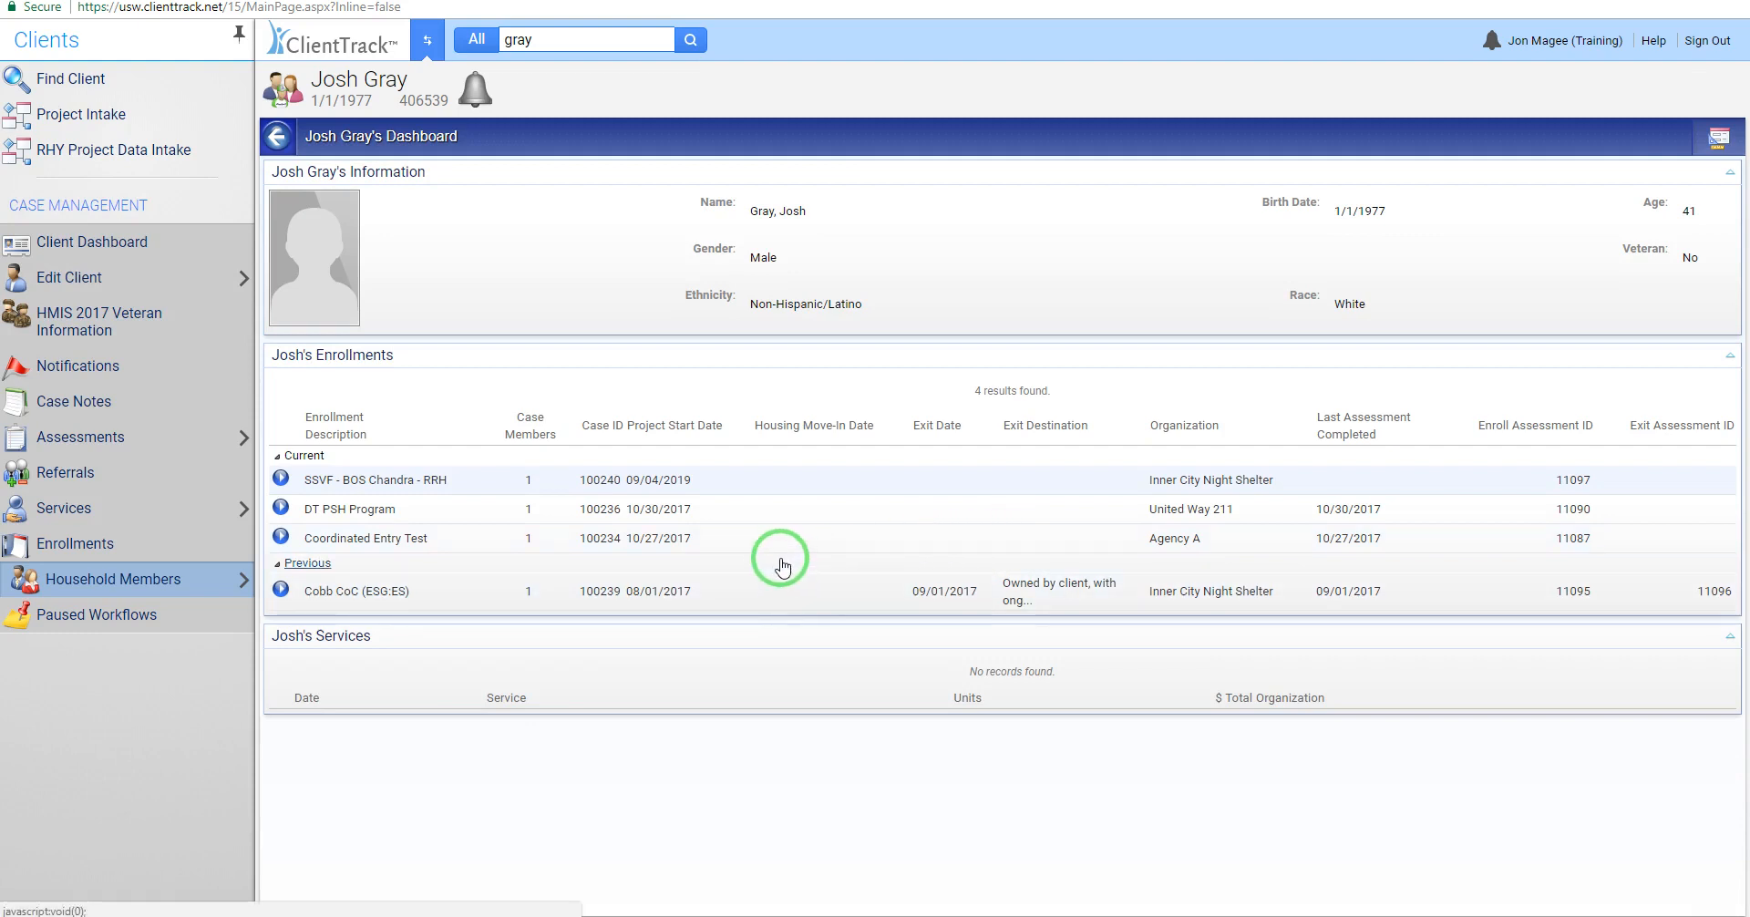
Step: Review the members of the most recently added family in the client's Household History, including the first member's details
click(180, 592)
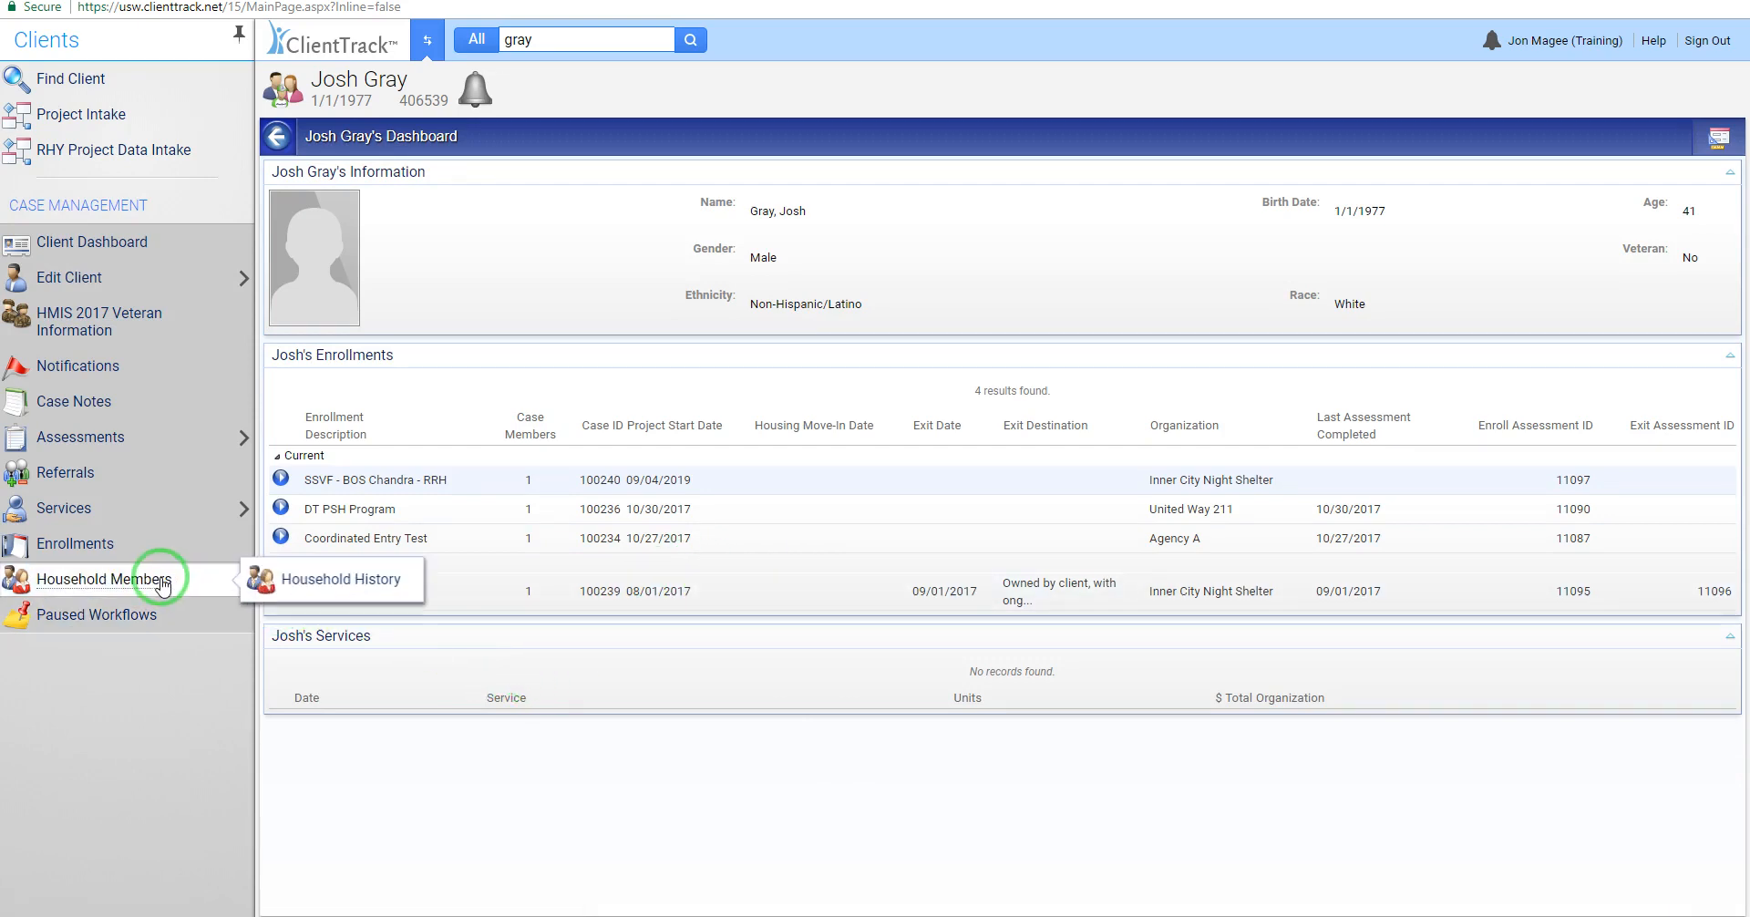
click(328, 581)
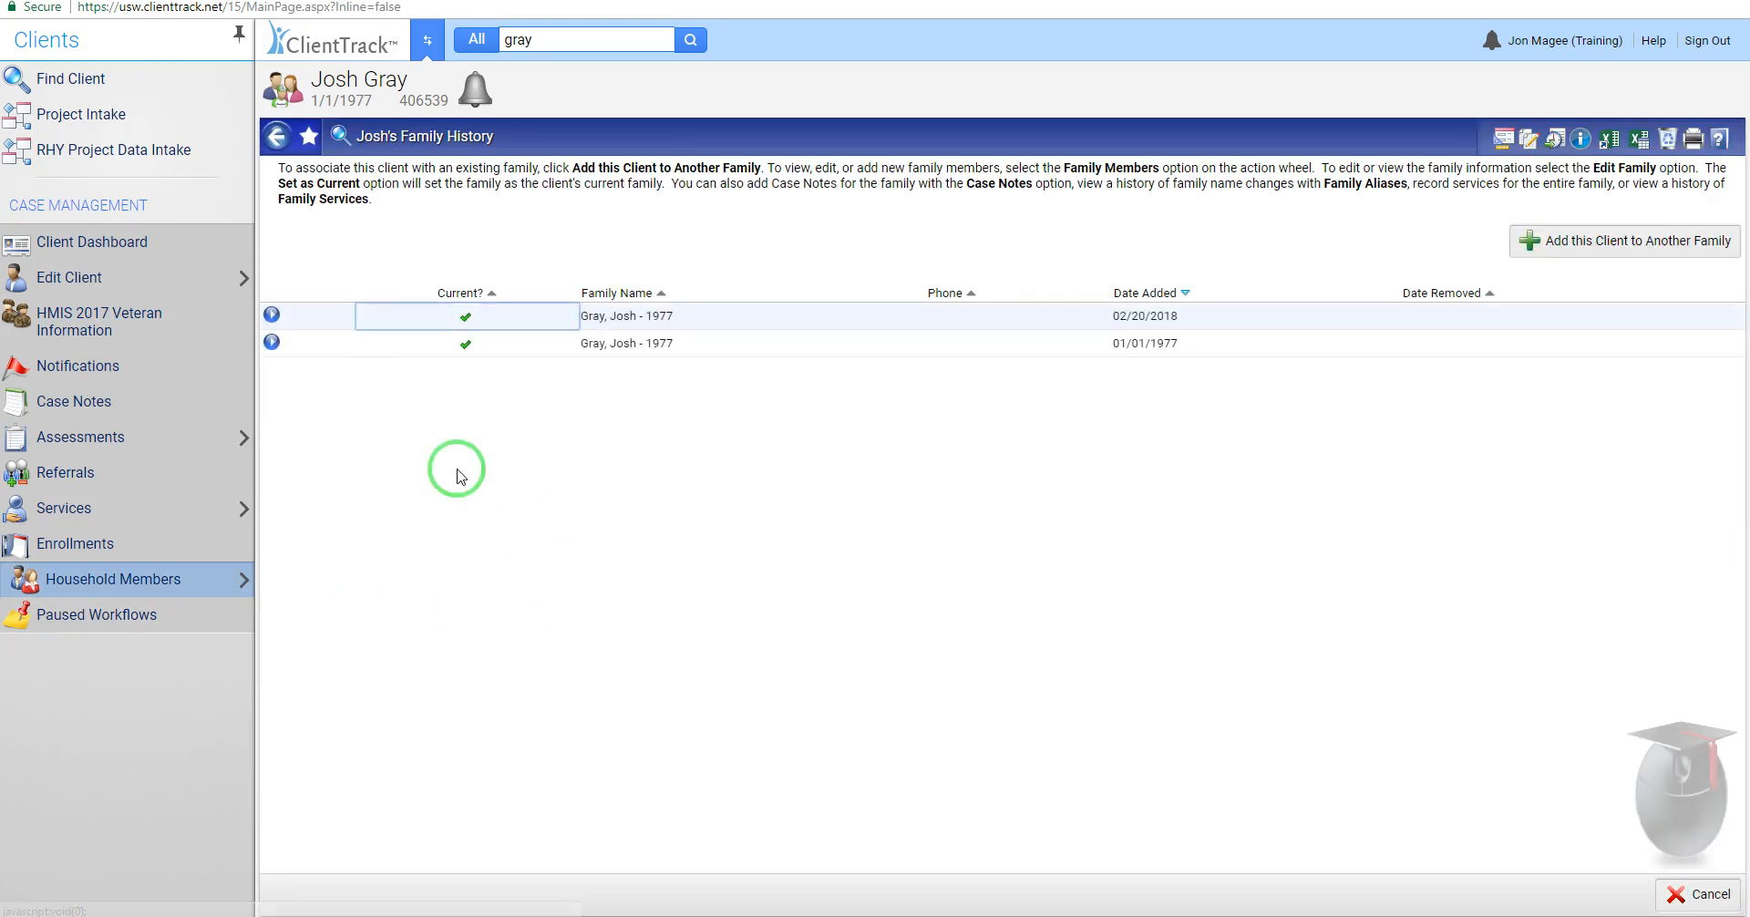
click(271, 314)
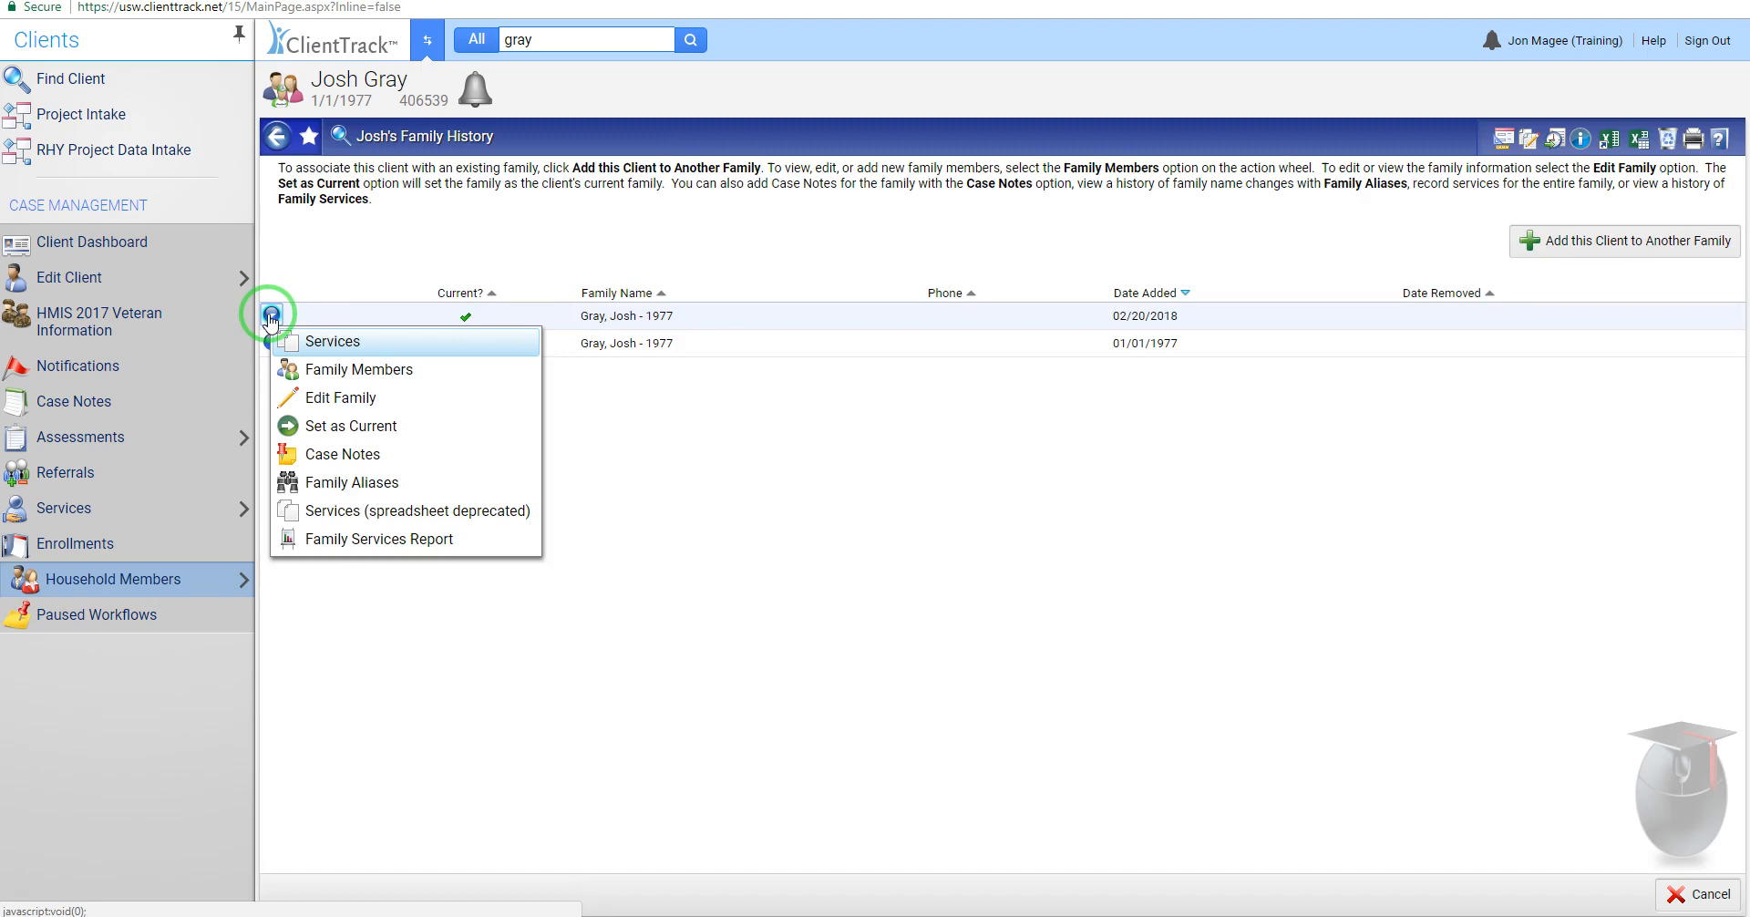
click(348, 374)
click(275, 345)
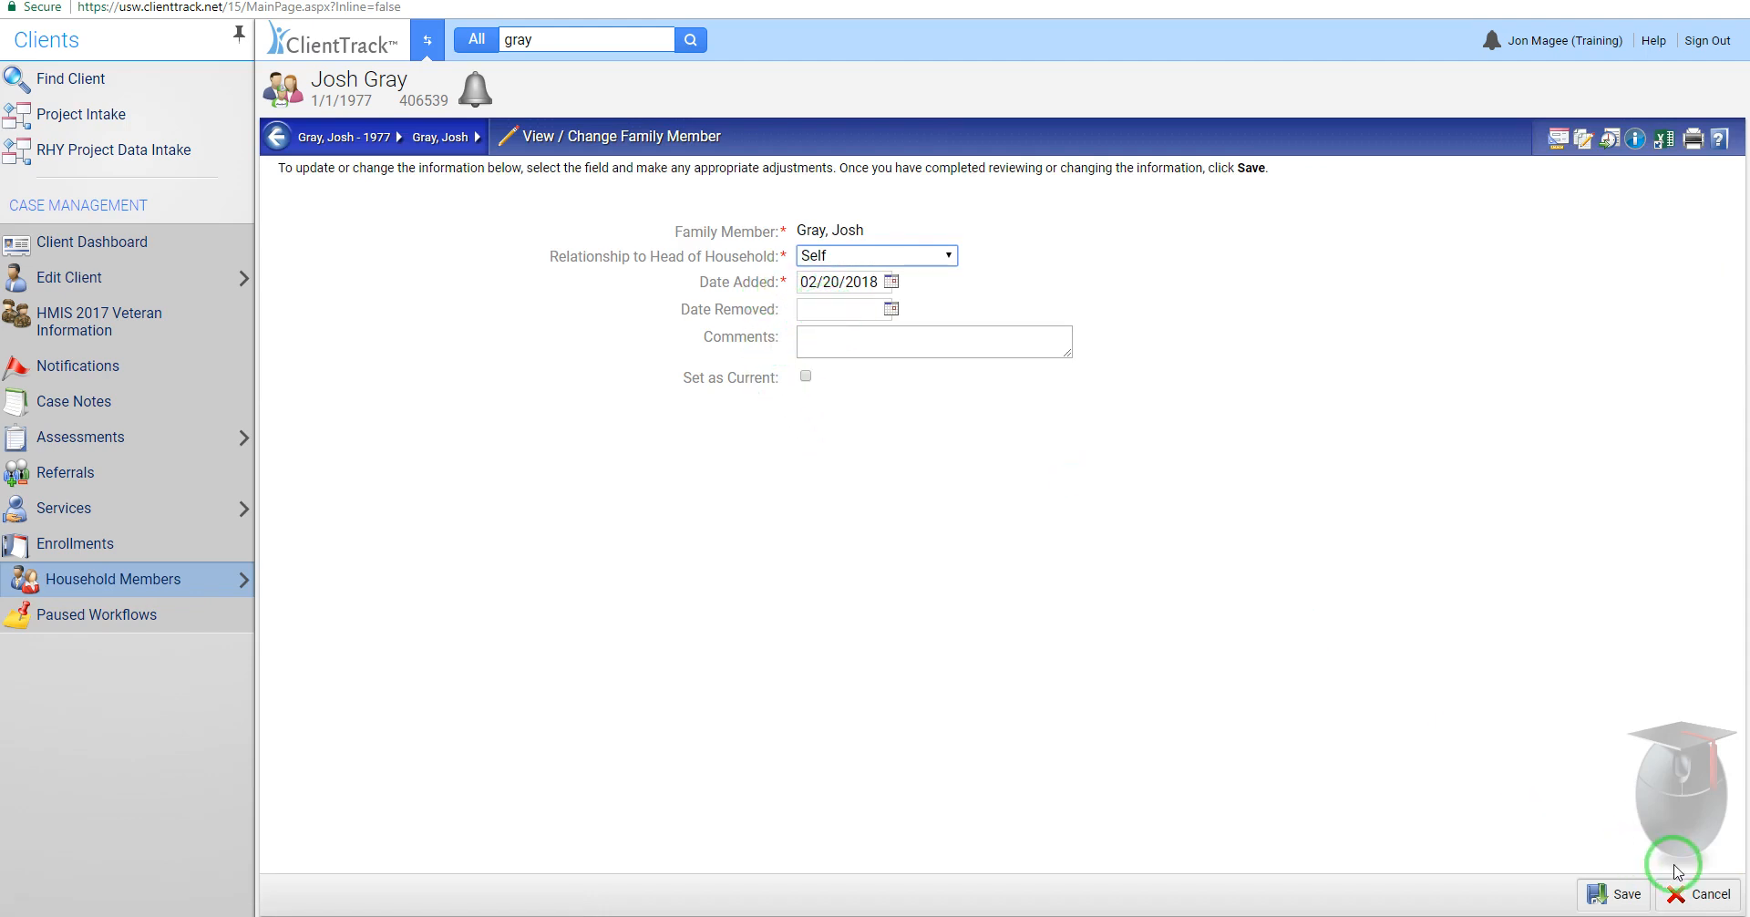
click(1699, 894)
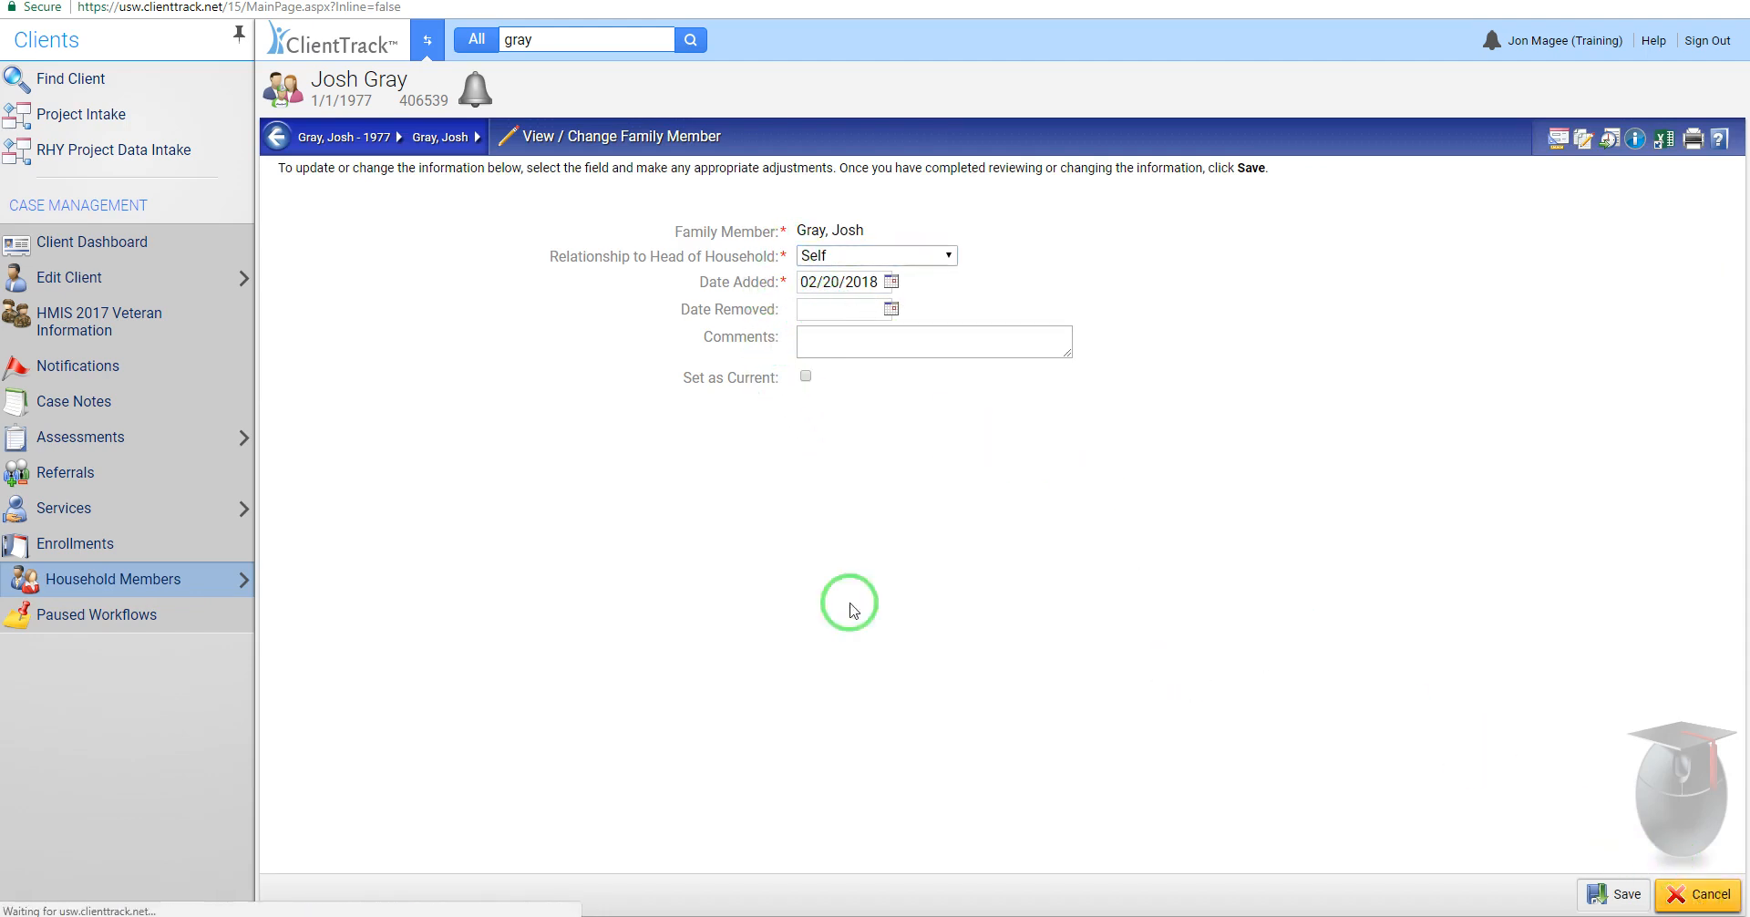
Step: Return to the client's Household History and copy the family name of the most recently added entry
mouse_move(167, 593)
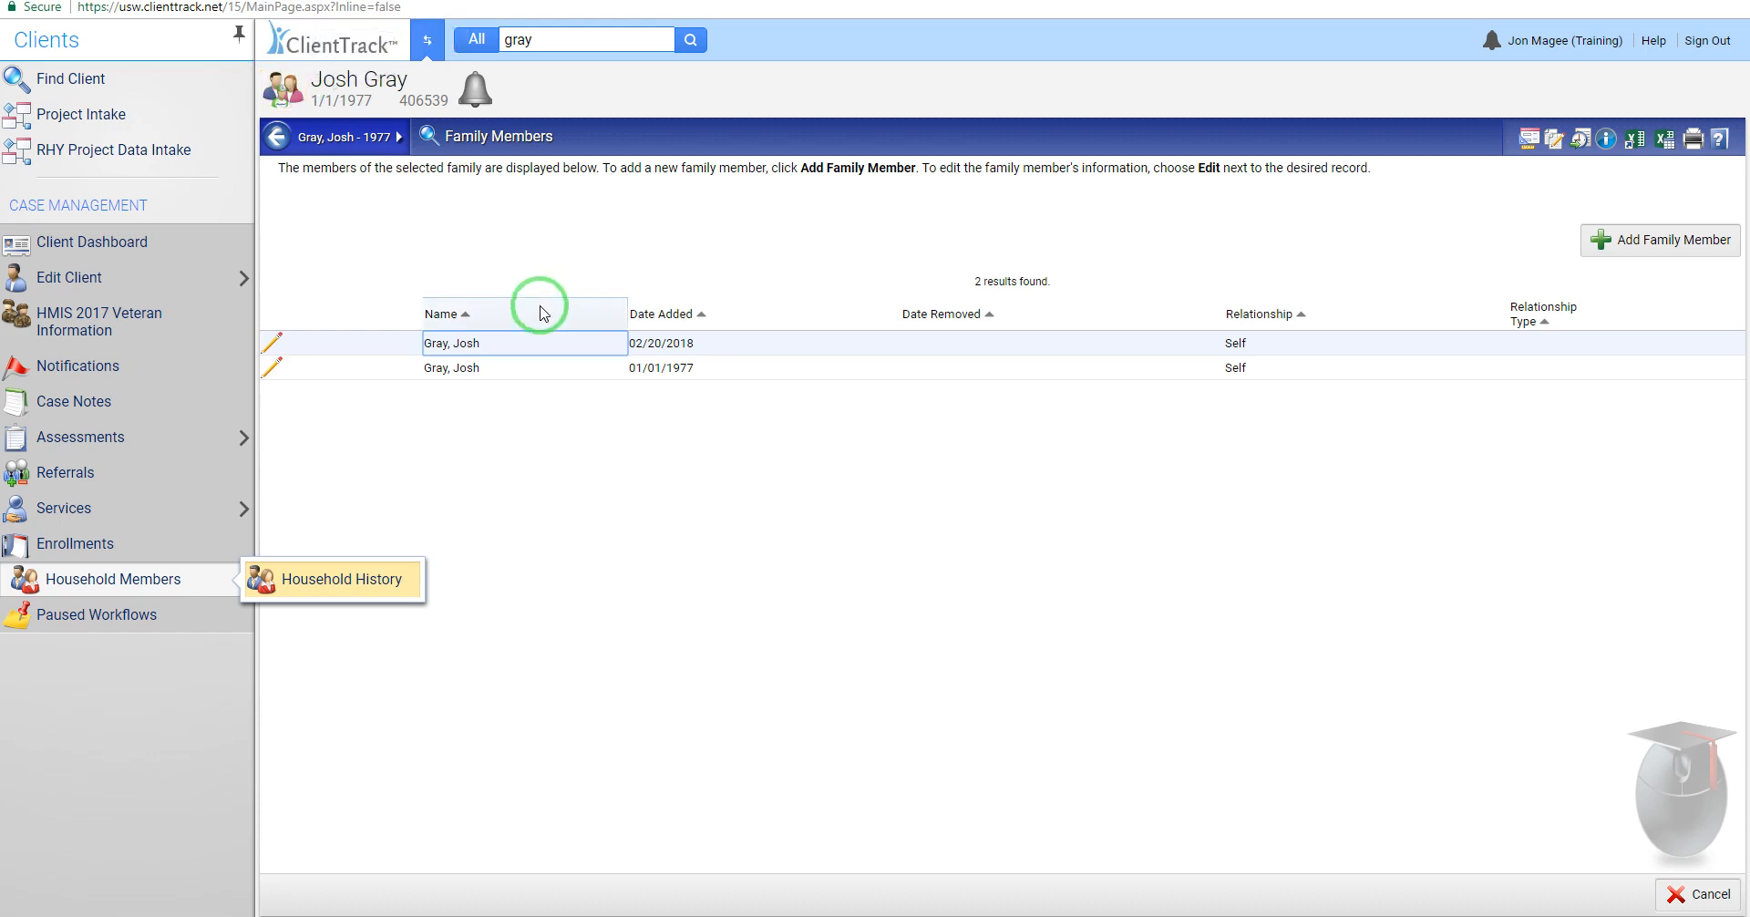
click(266, 578)
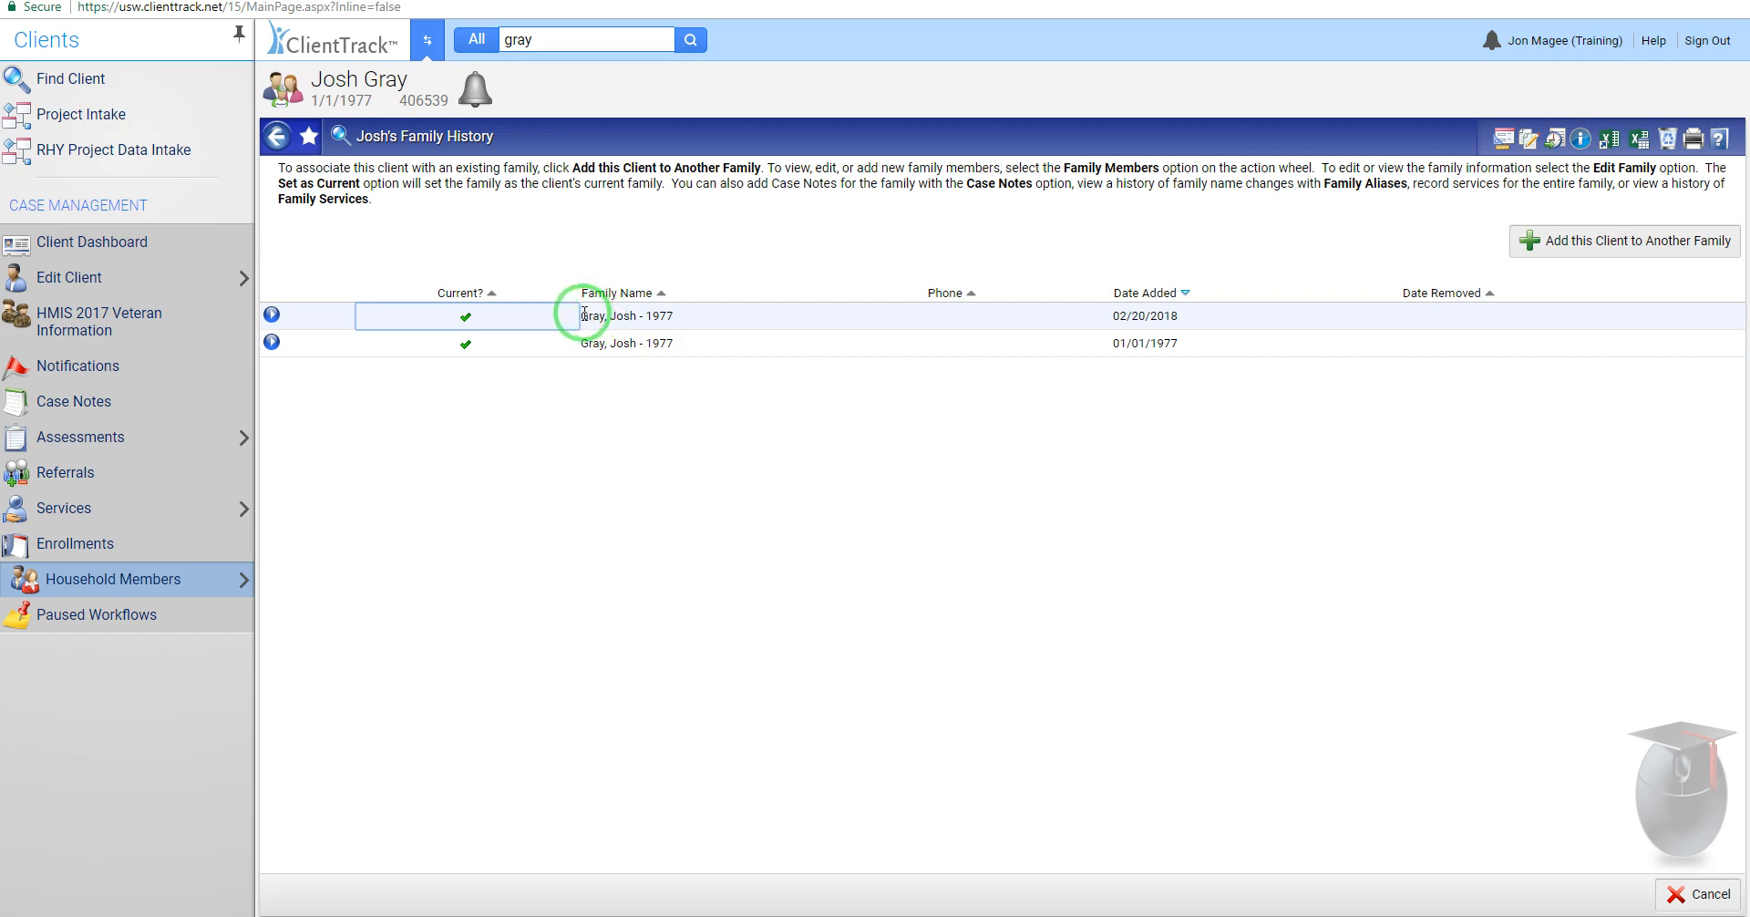
drag(584, 313, 669, 318)
right_click(670, 319)
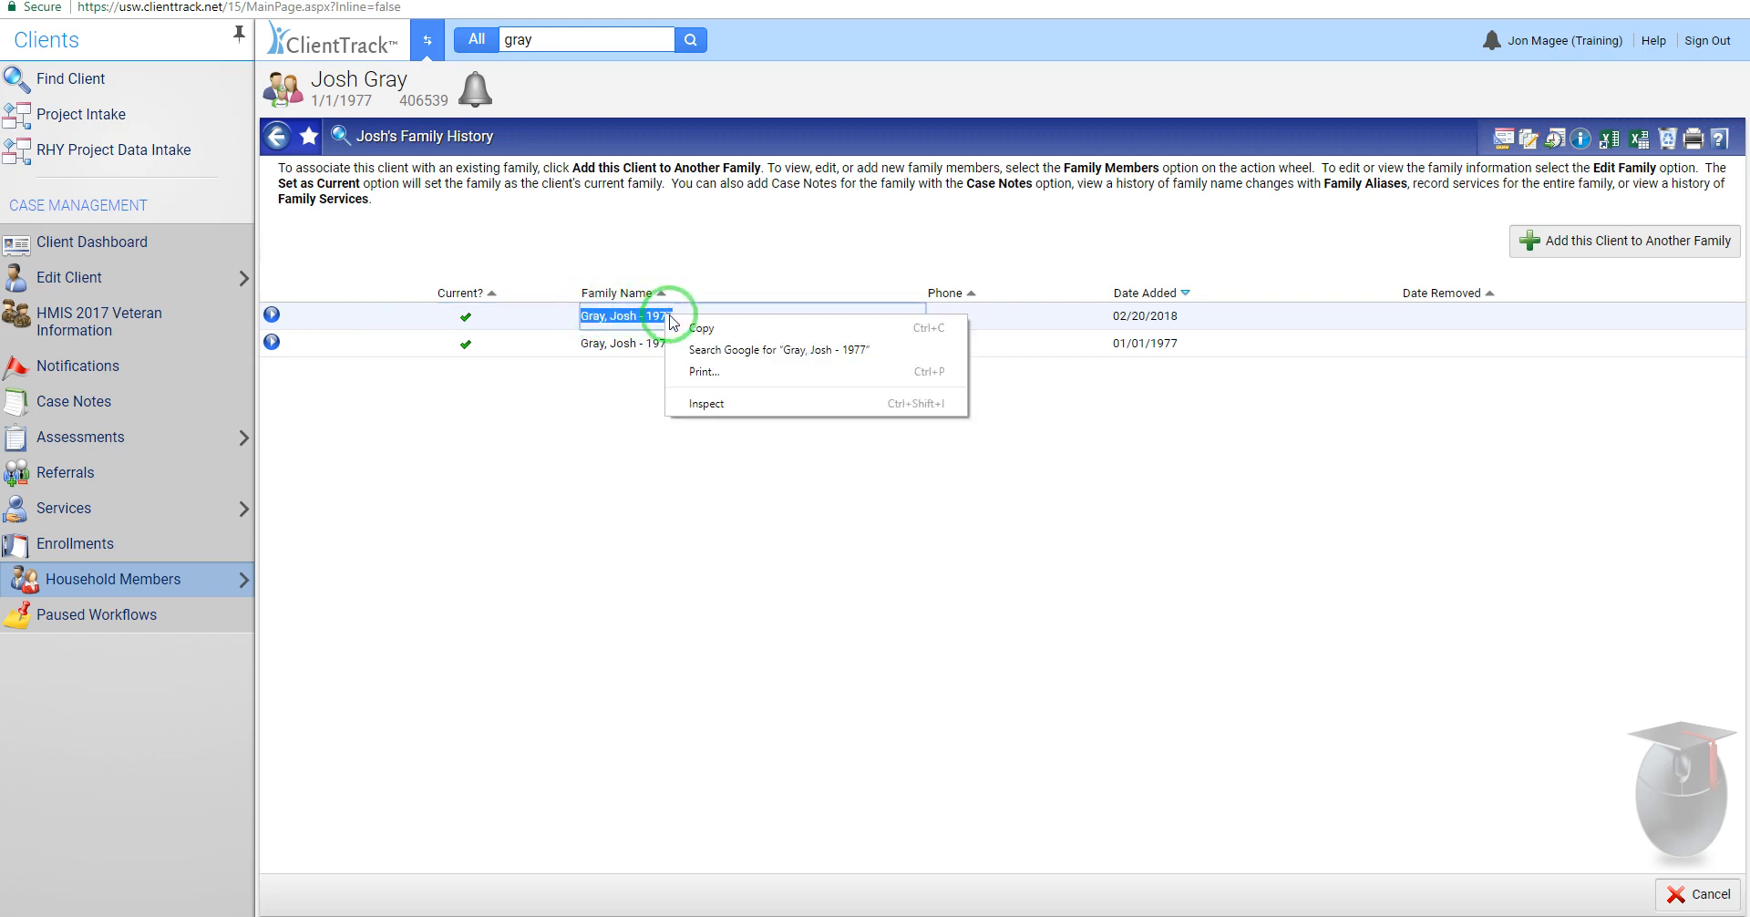
click(703, 328)
Step: Search Family Administration in the Home workspace by the copied family name
click(427, 39)
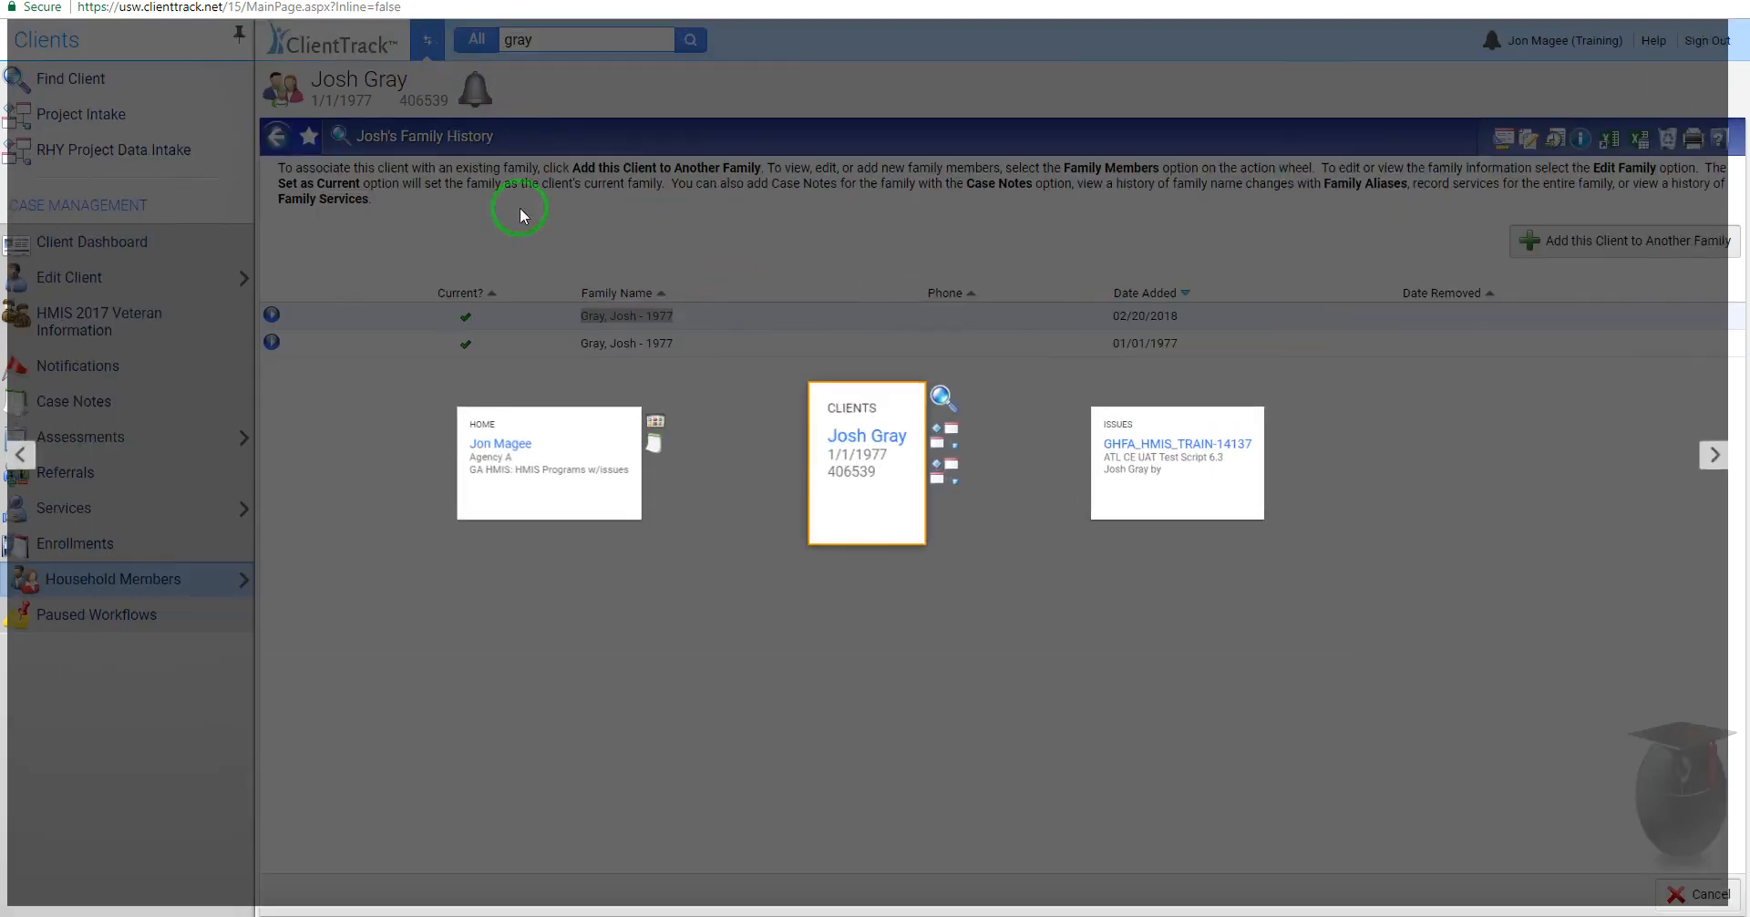
click(547, 478)
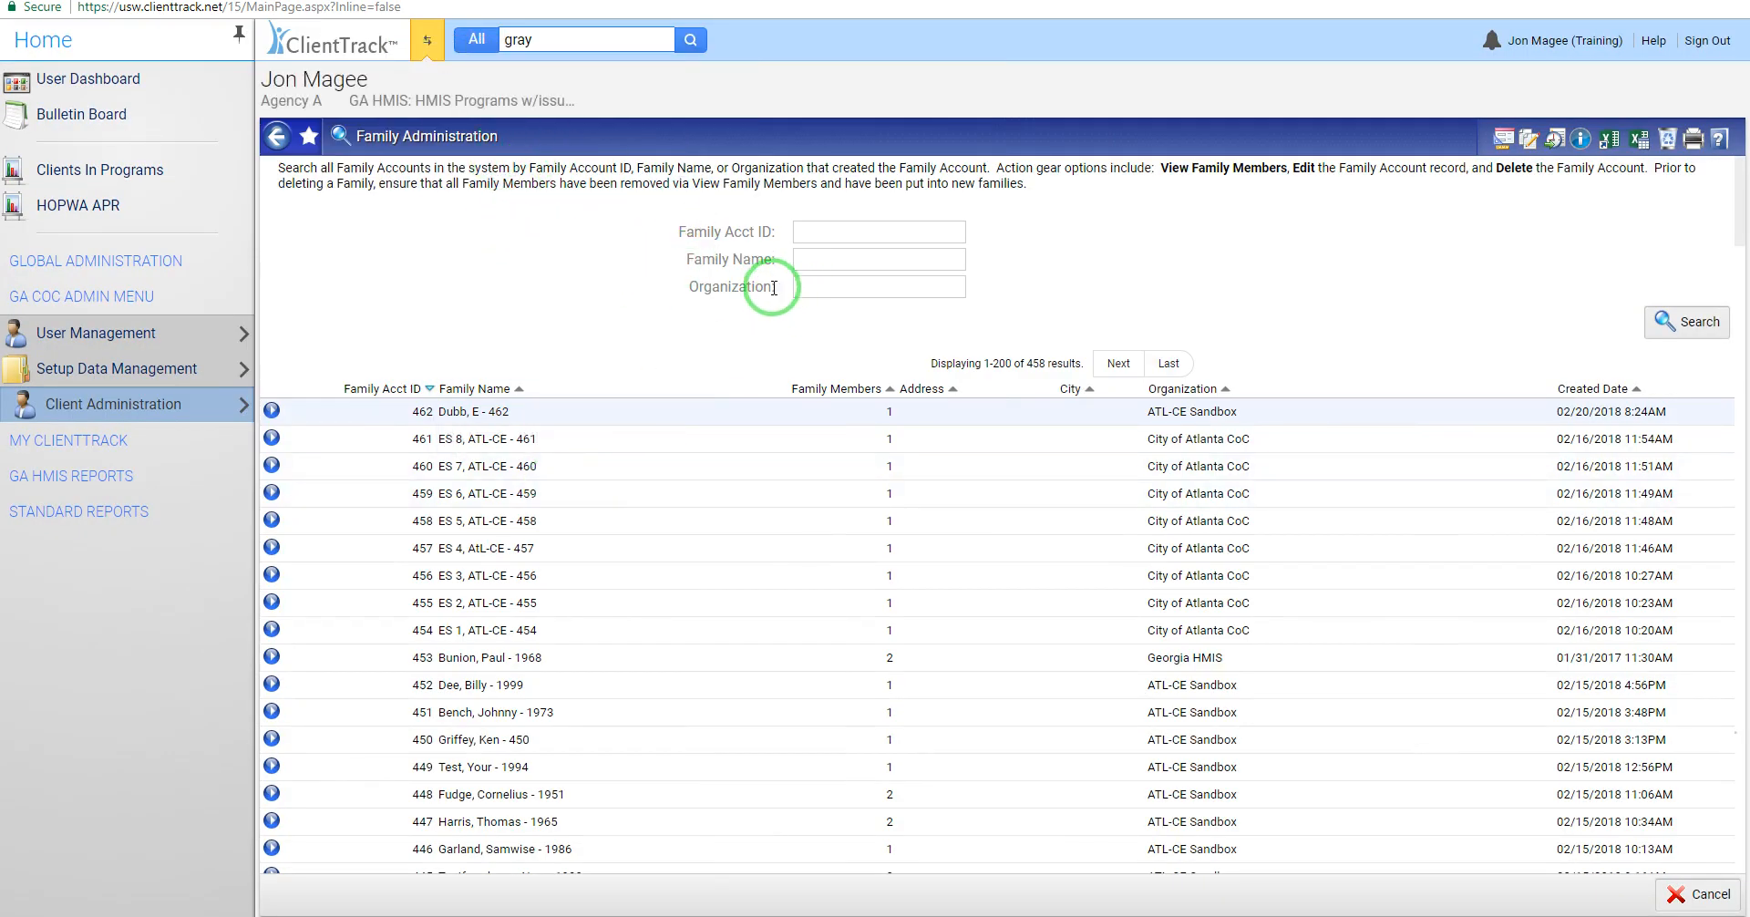
click(843, 261)
right_click(829, 267)
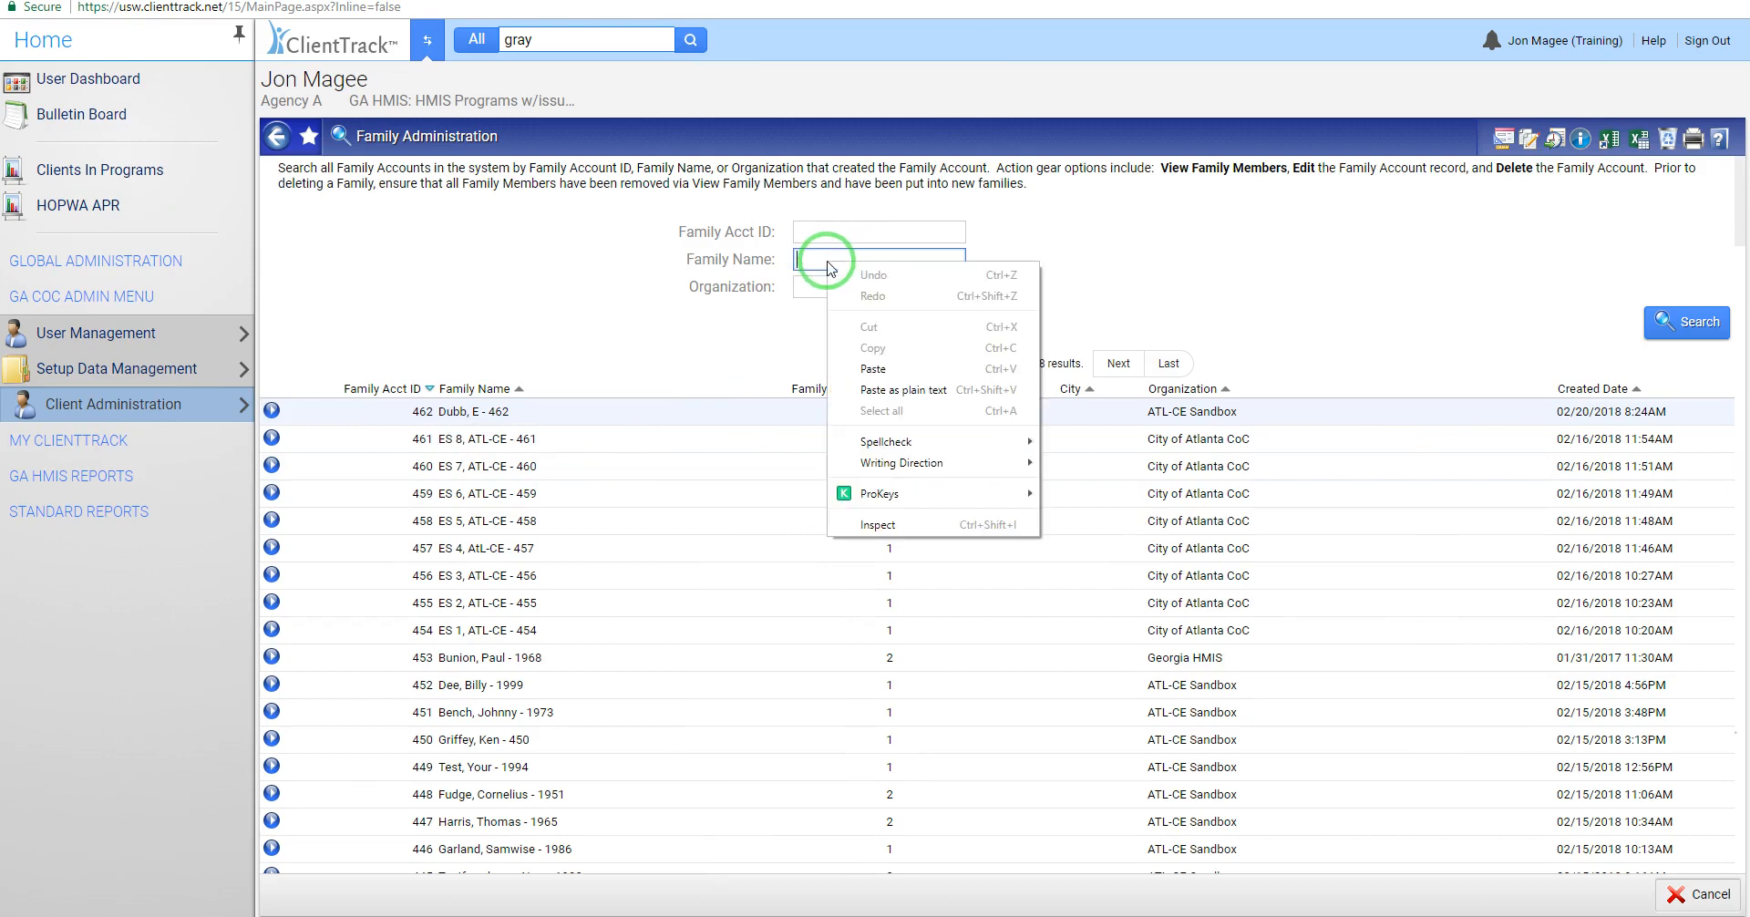
click(889, 368)
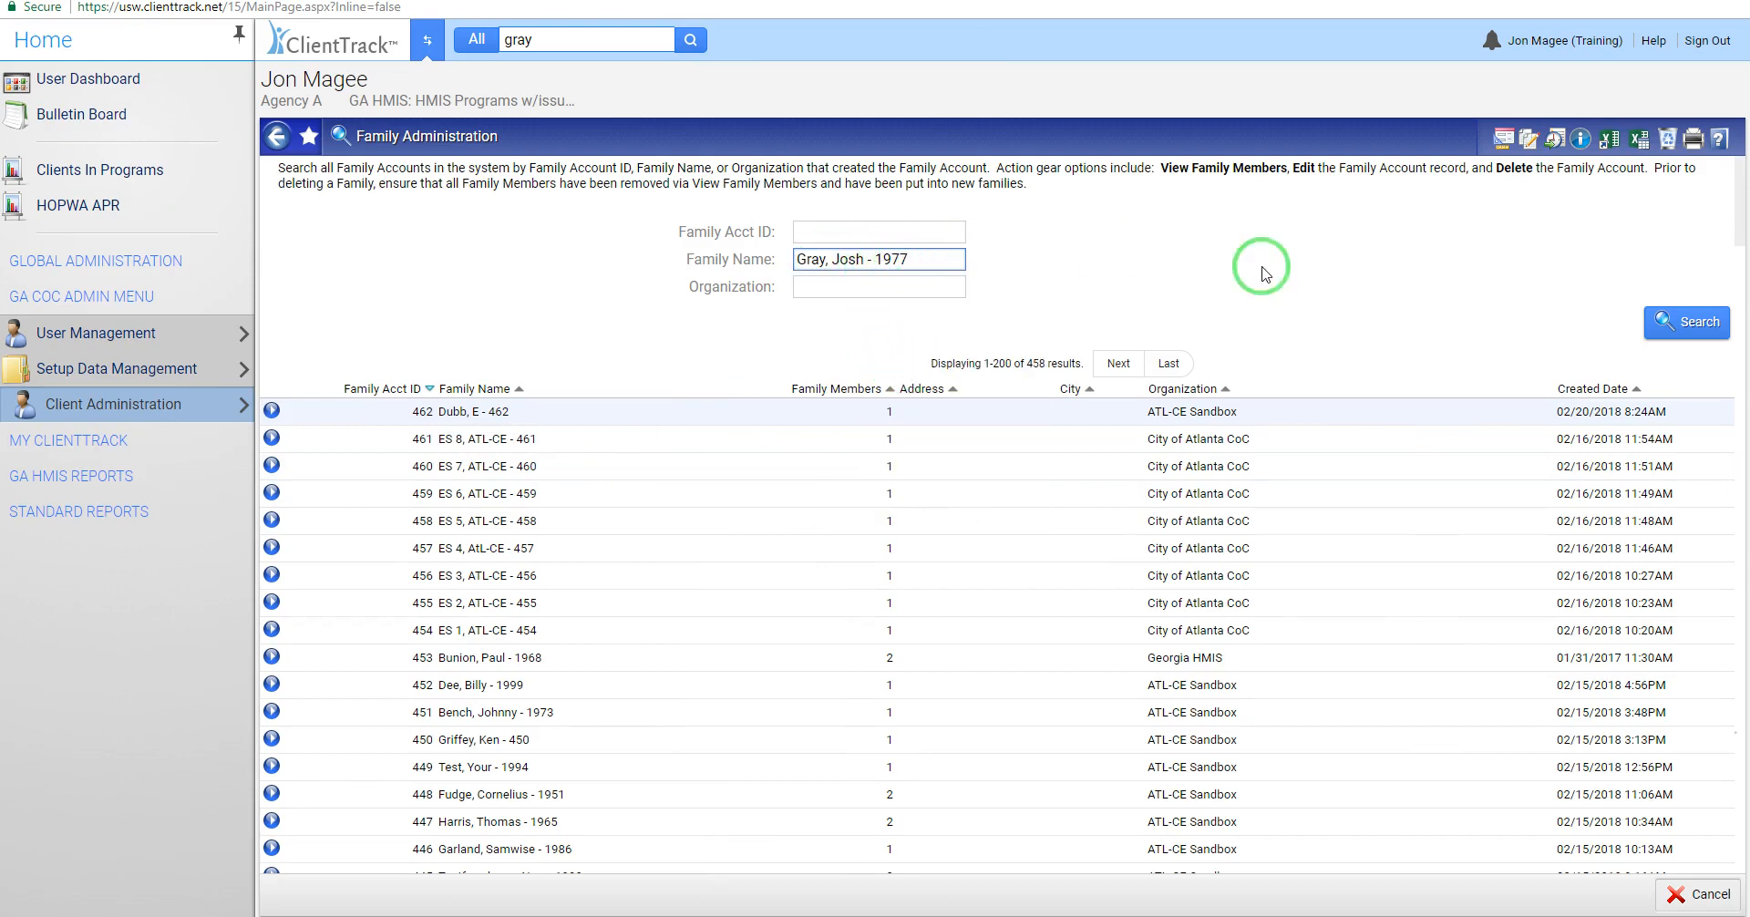
click(1682, 321)
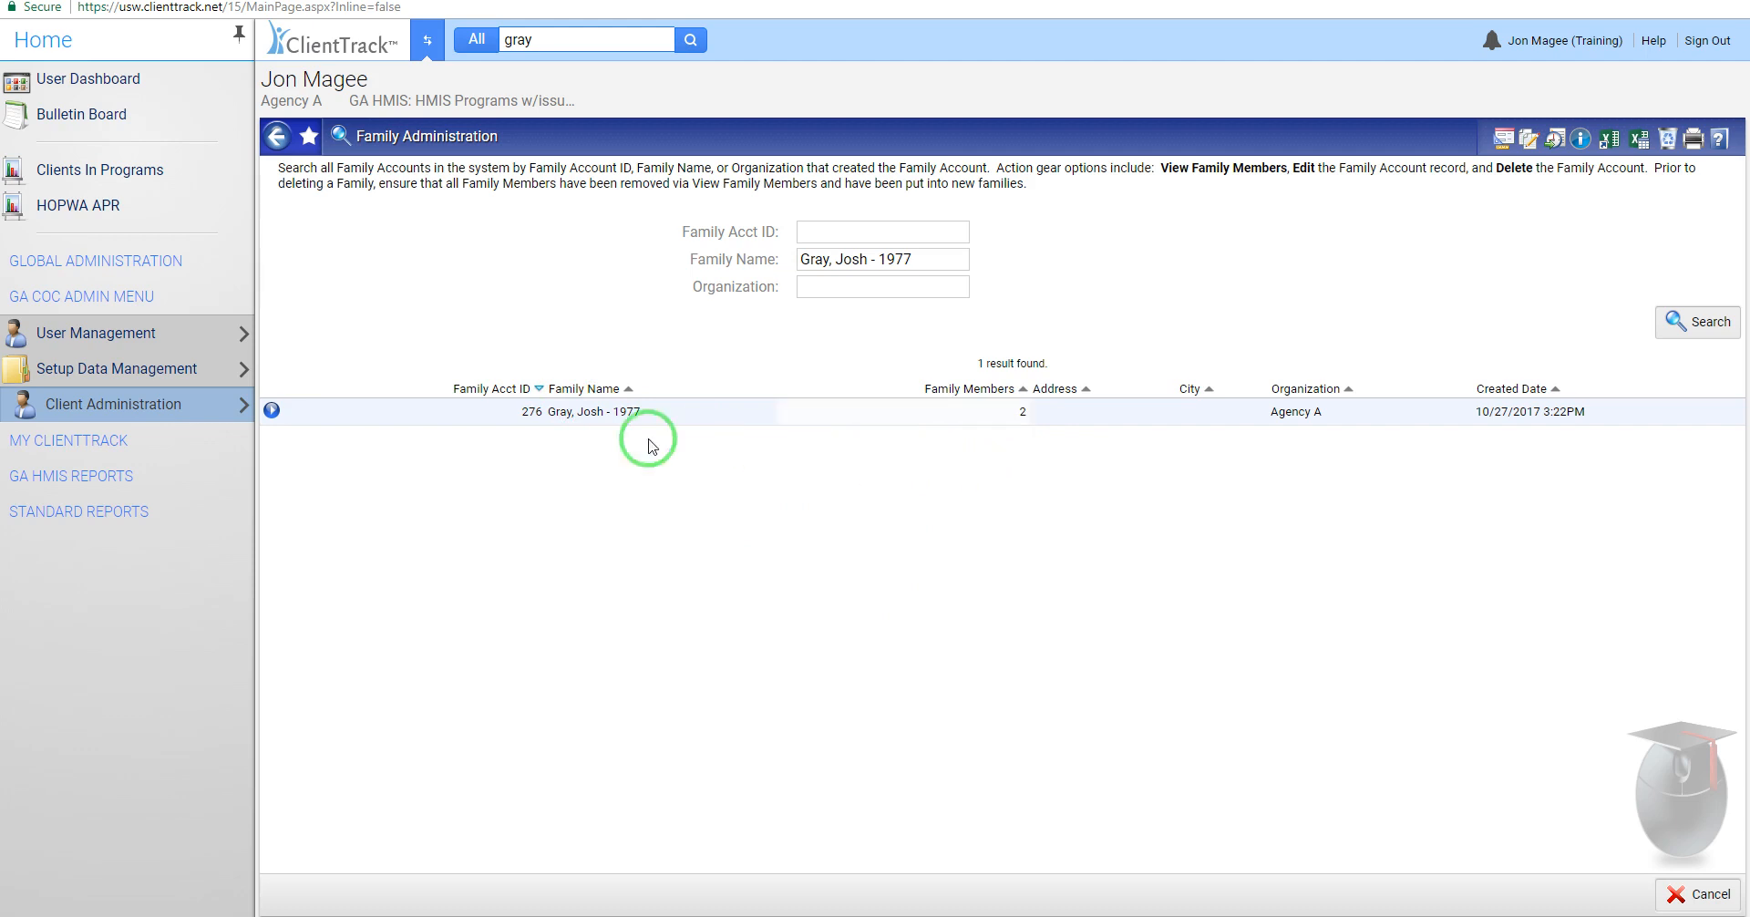
Step: View the found family's members and delete the client's duplicate member record with the older date added
click(272, 411)
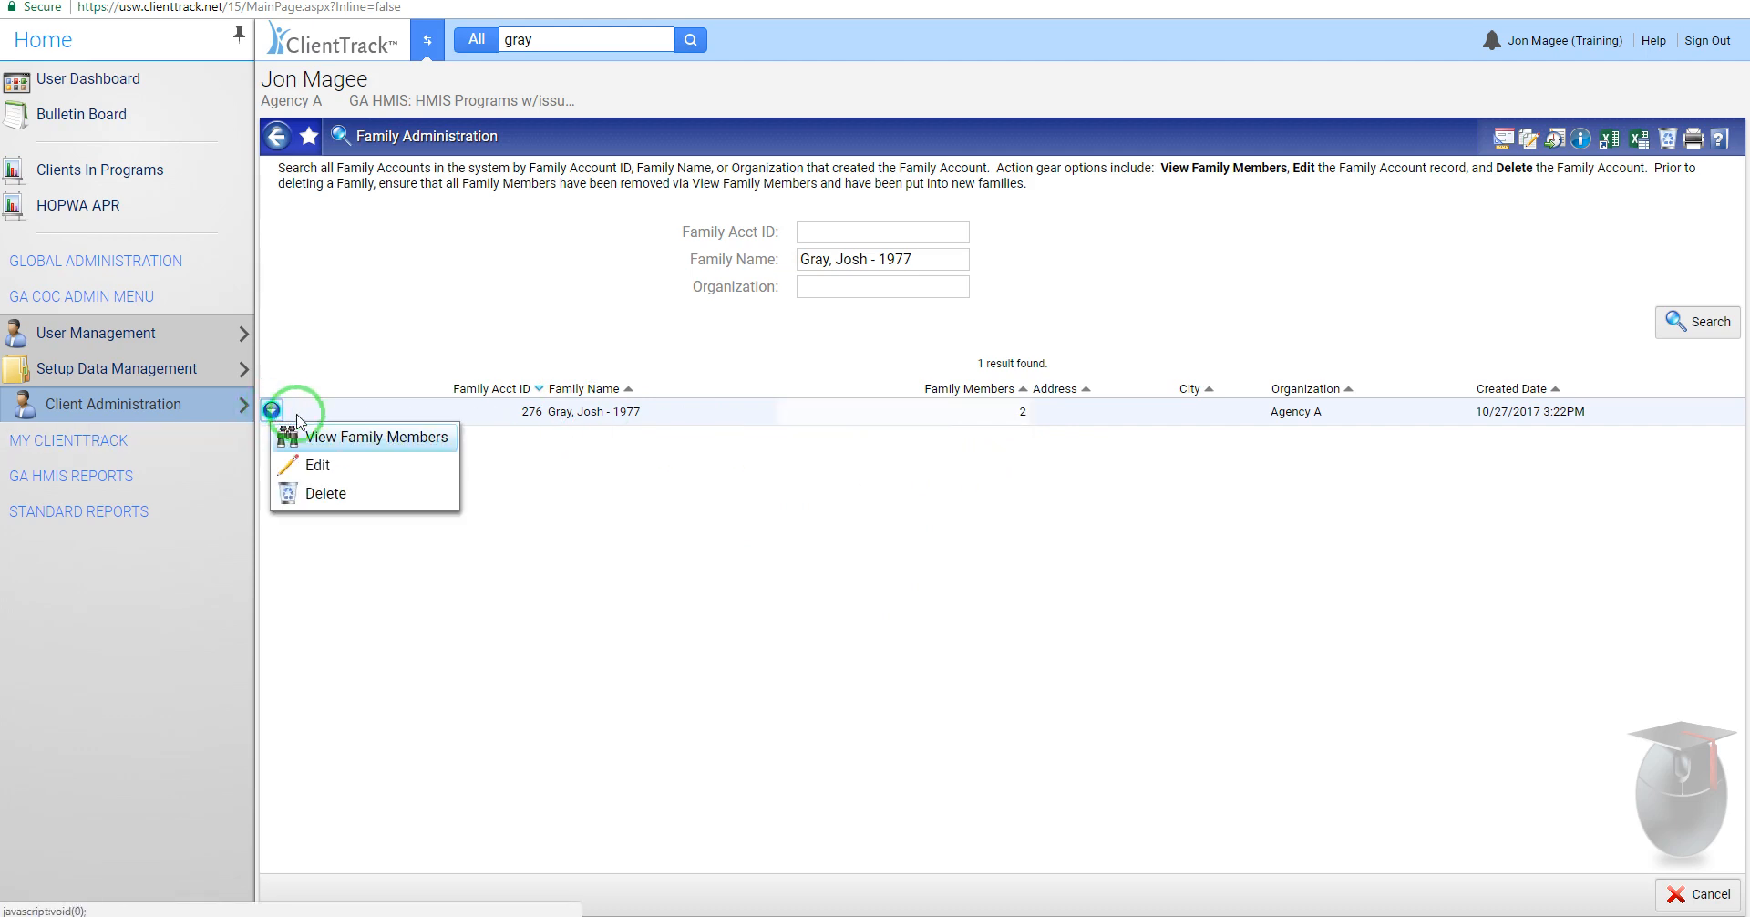
click(356, 444)
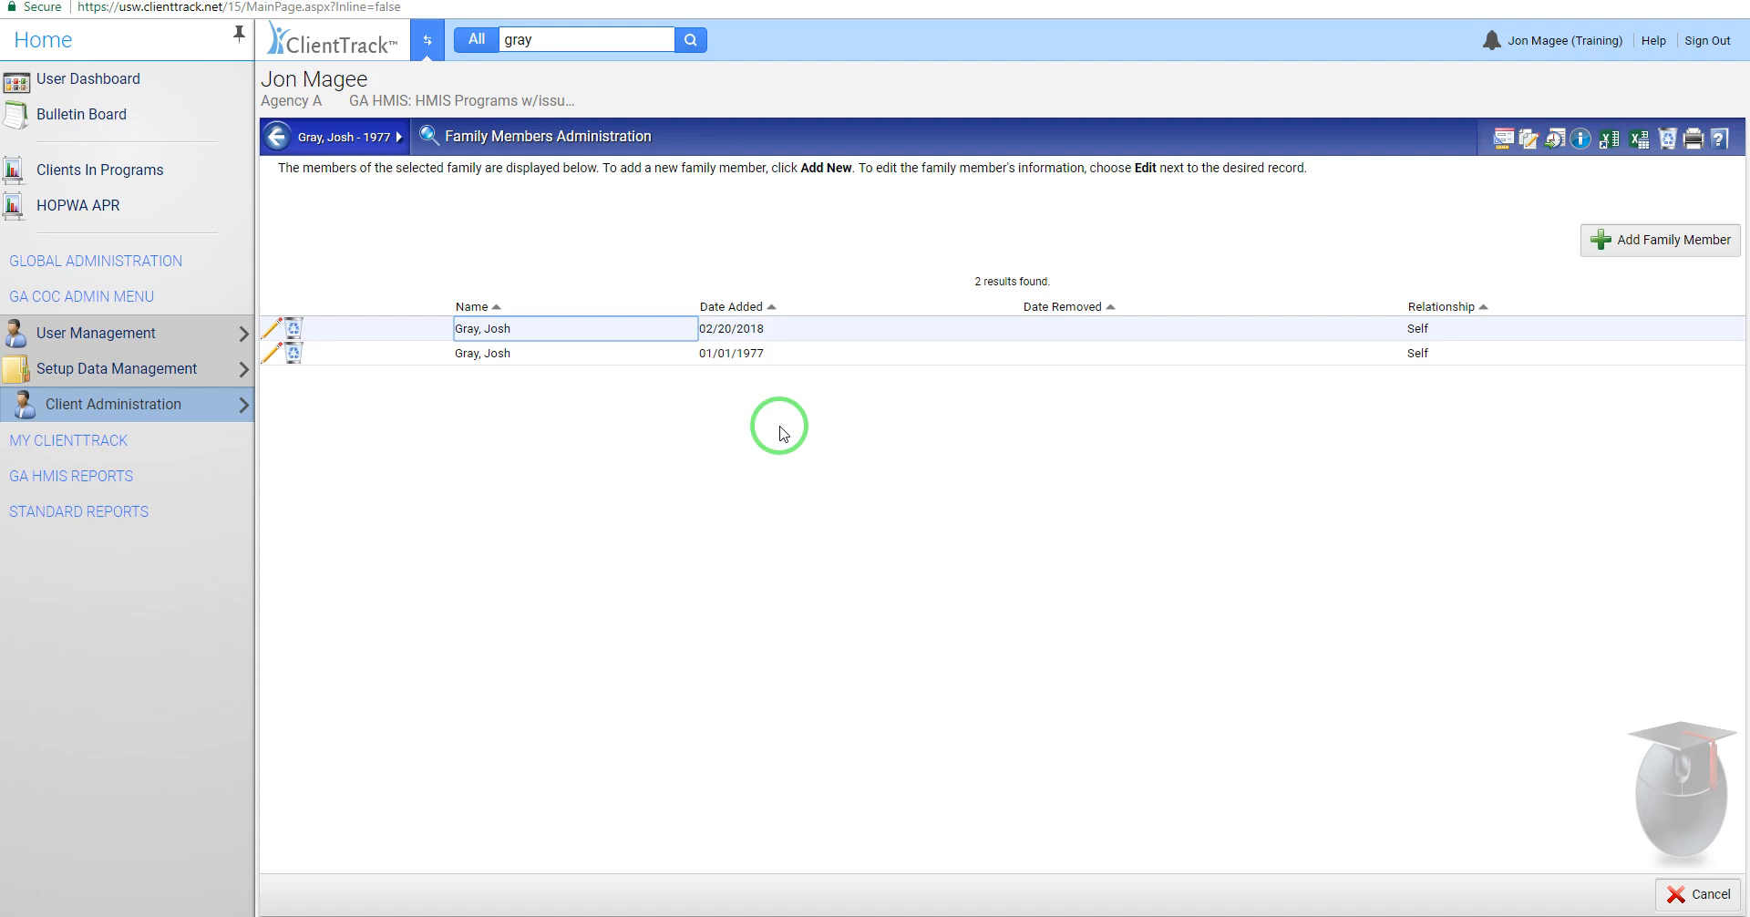
click(293, 355)
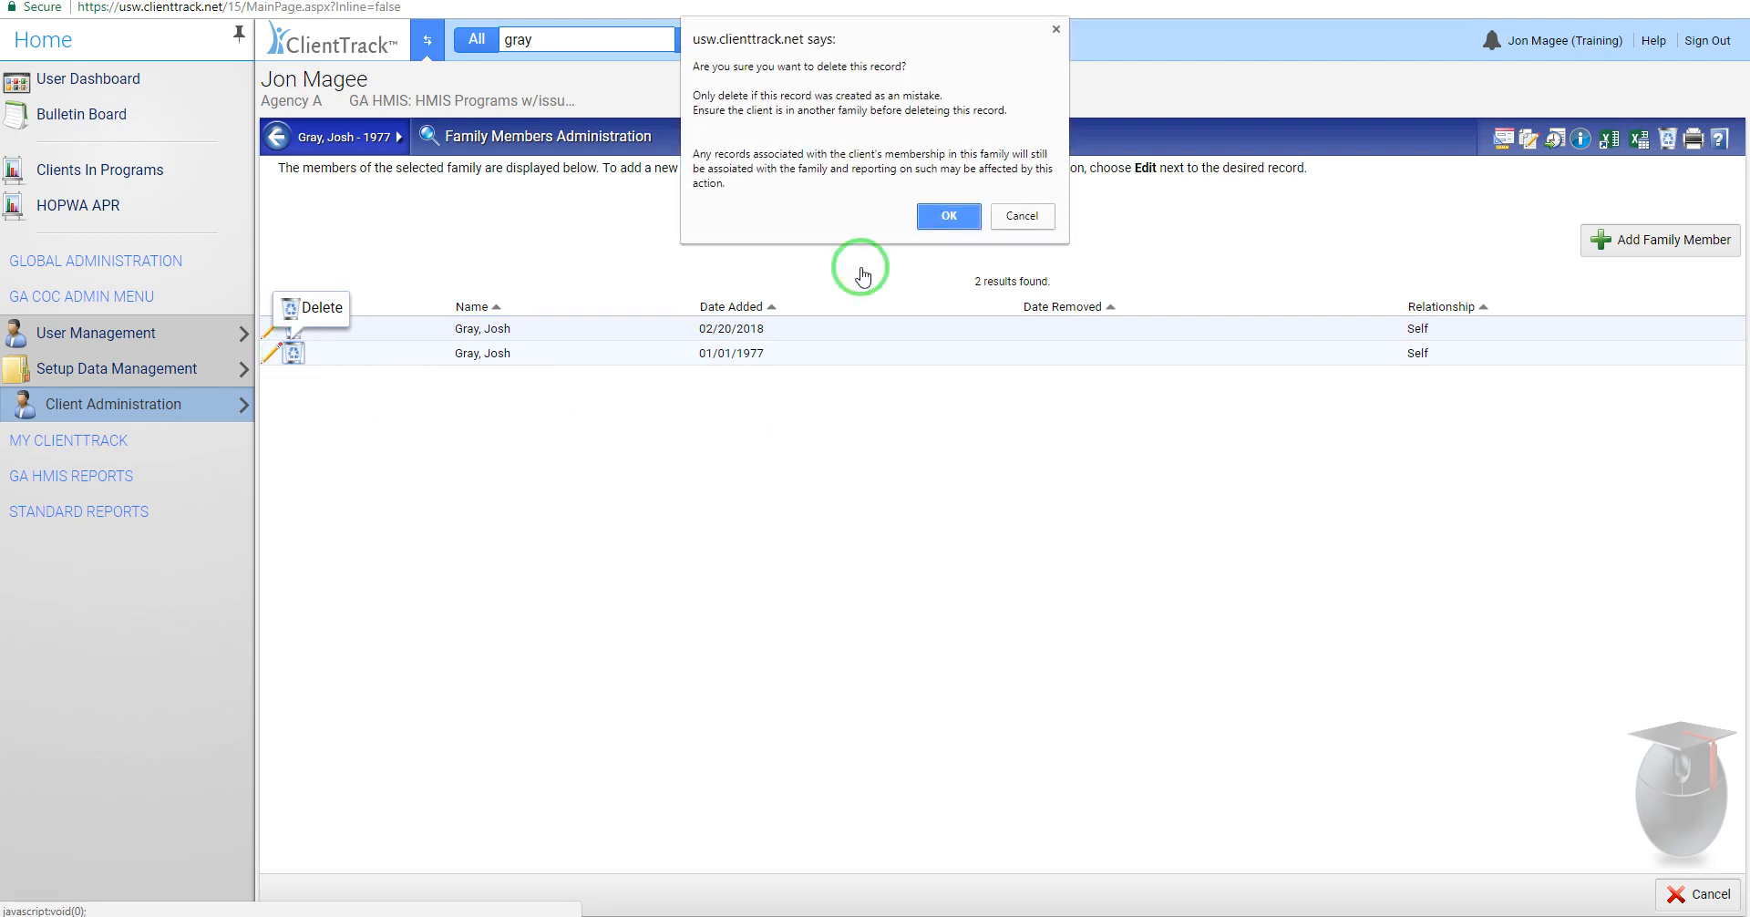
click(947, 218)
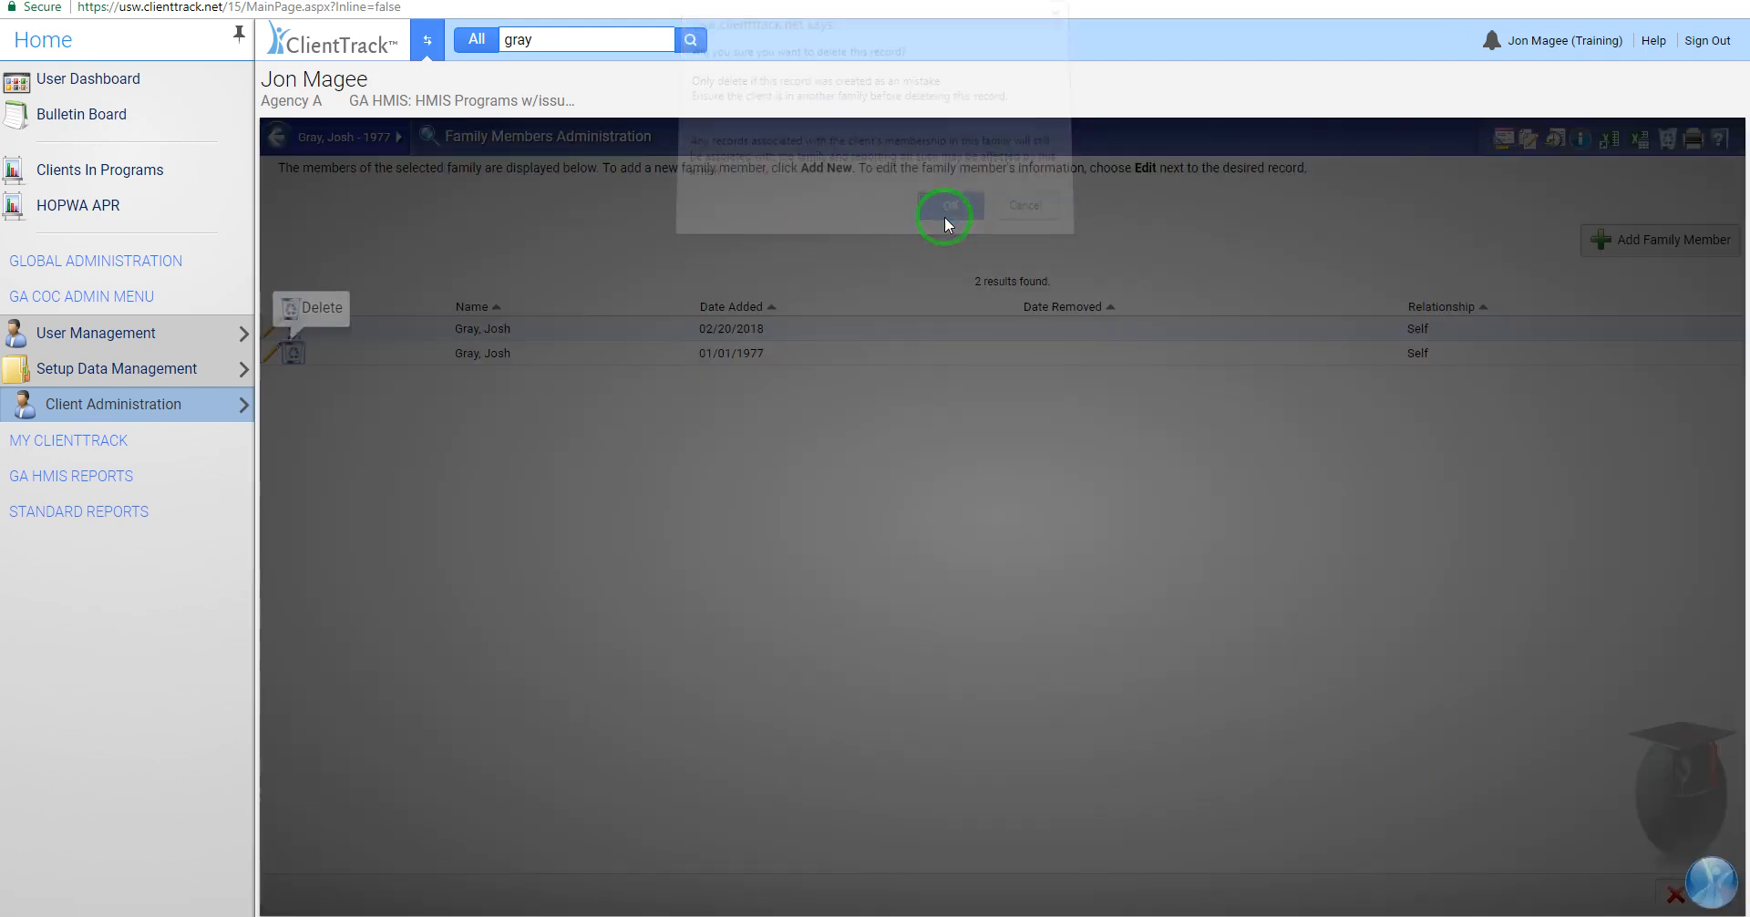
click(982, 111)
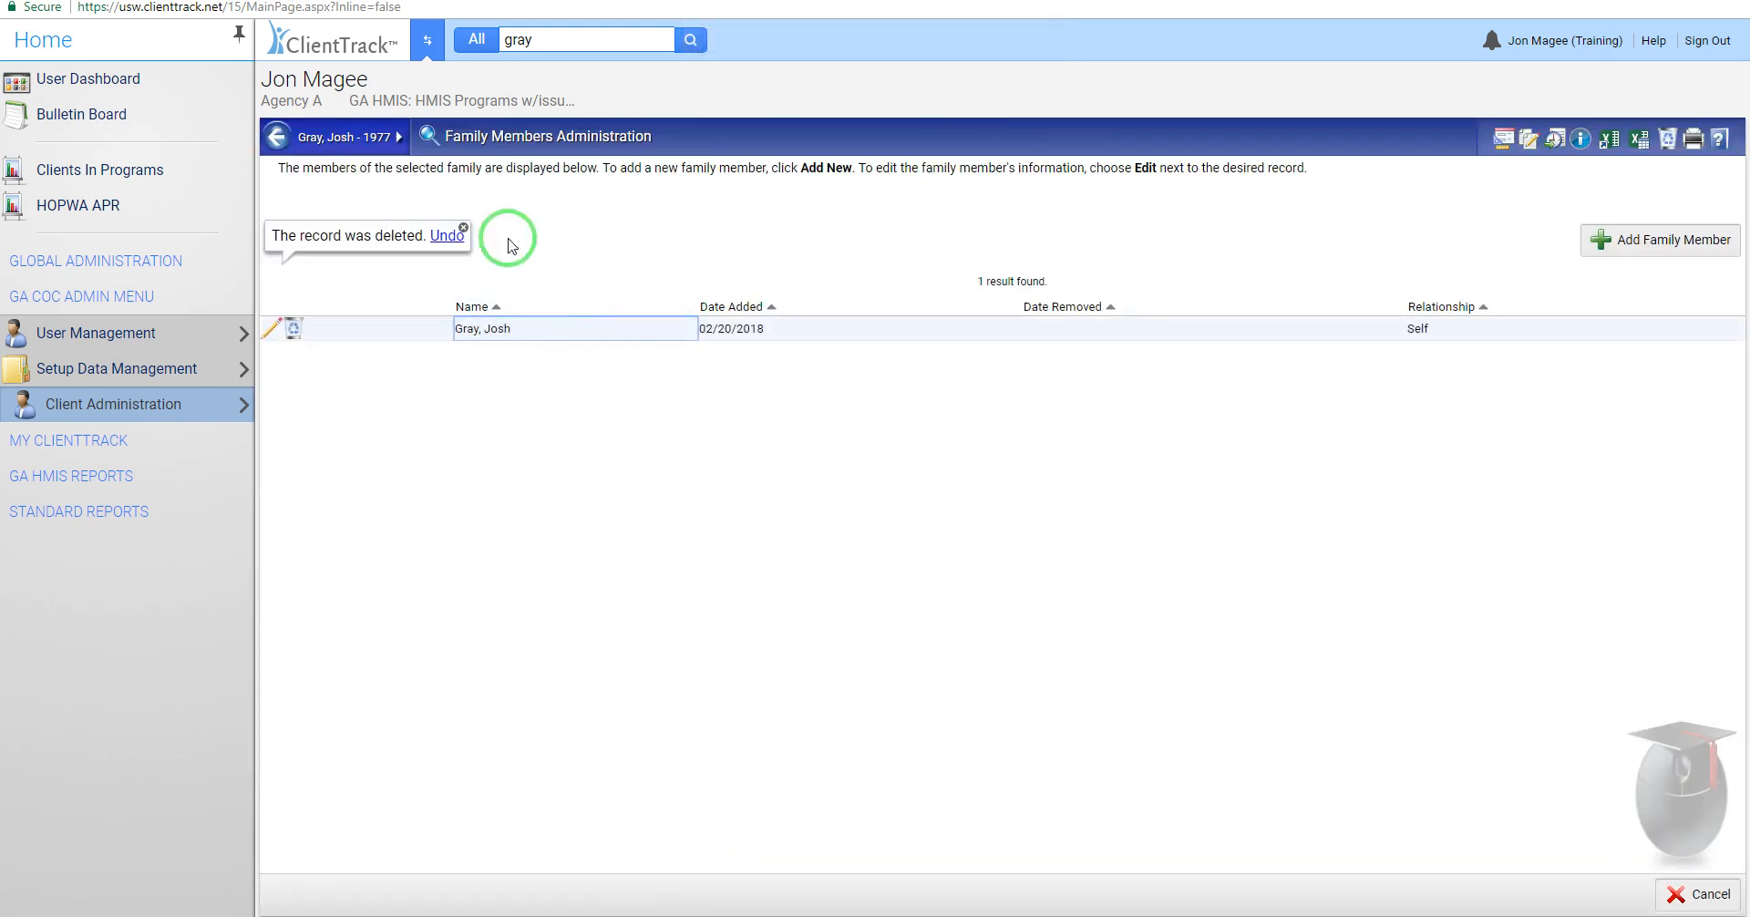
Step: Return to the Clients workspace, reload the page, and check the client's family history and household members
click(428, 39)
click(1199, 474)
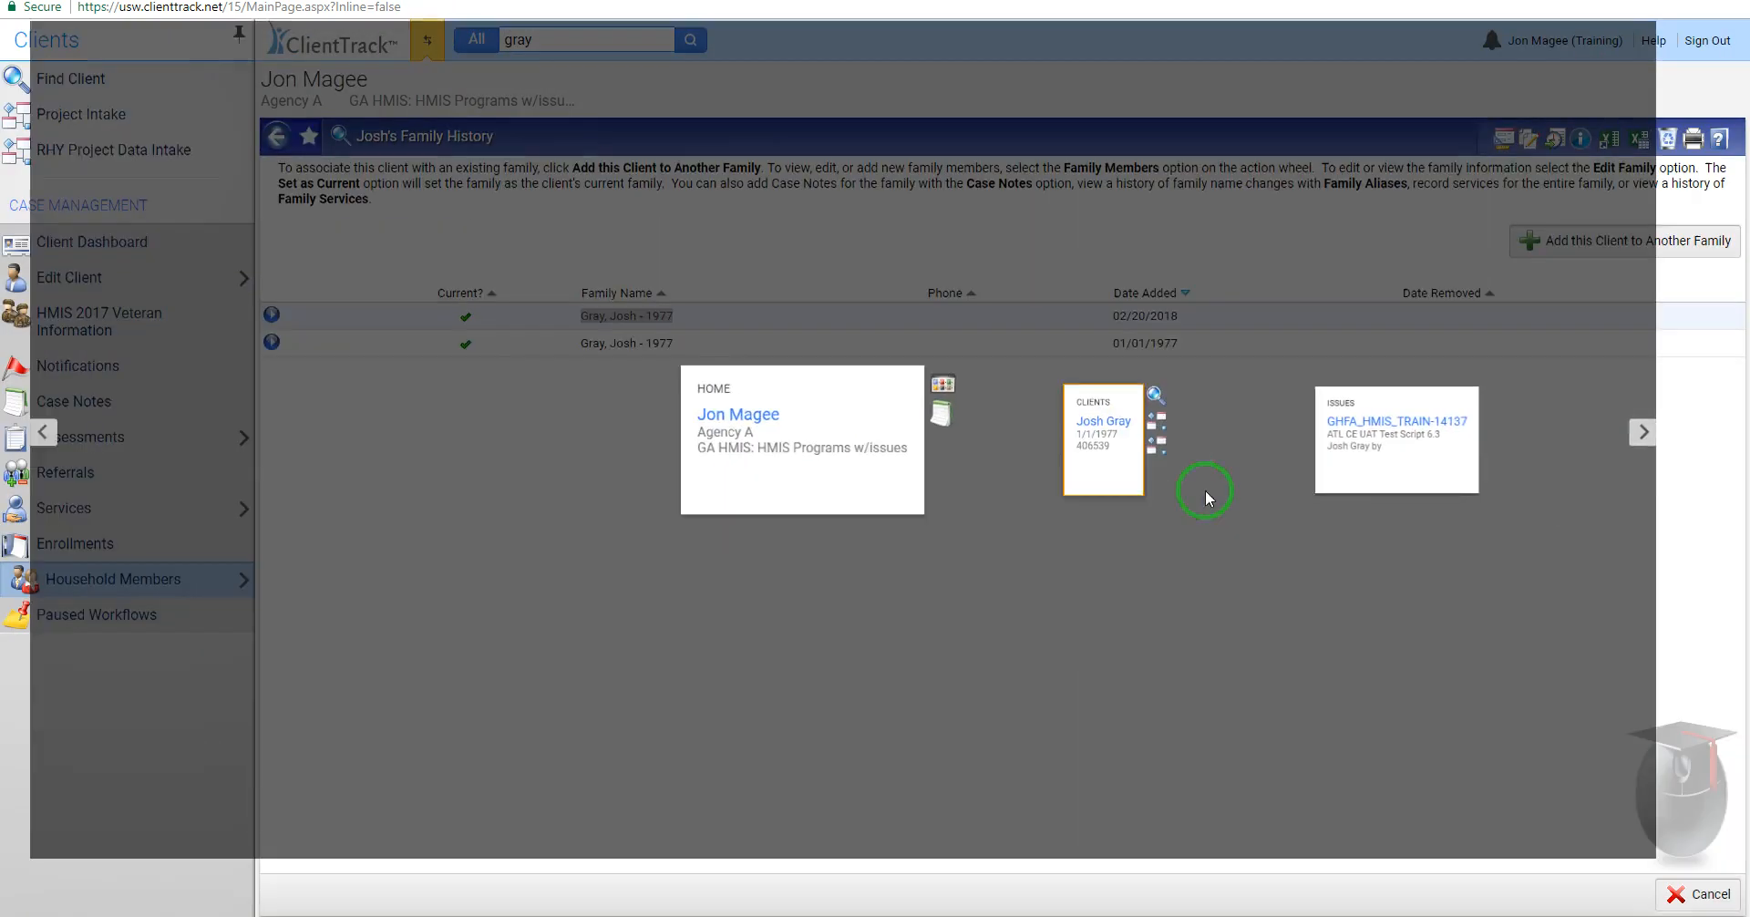
right_click(590, 438)
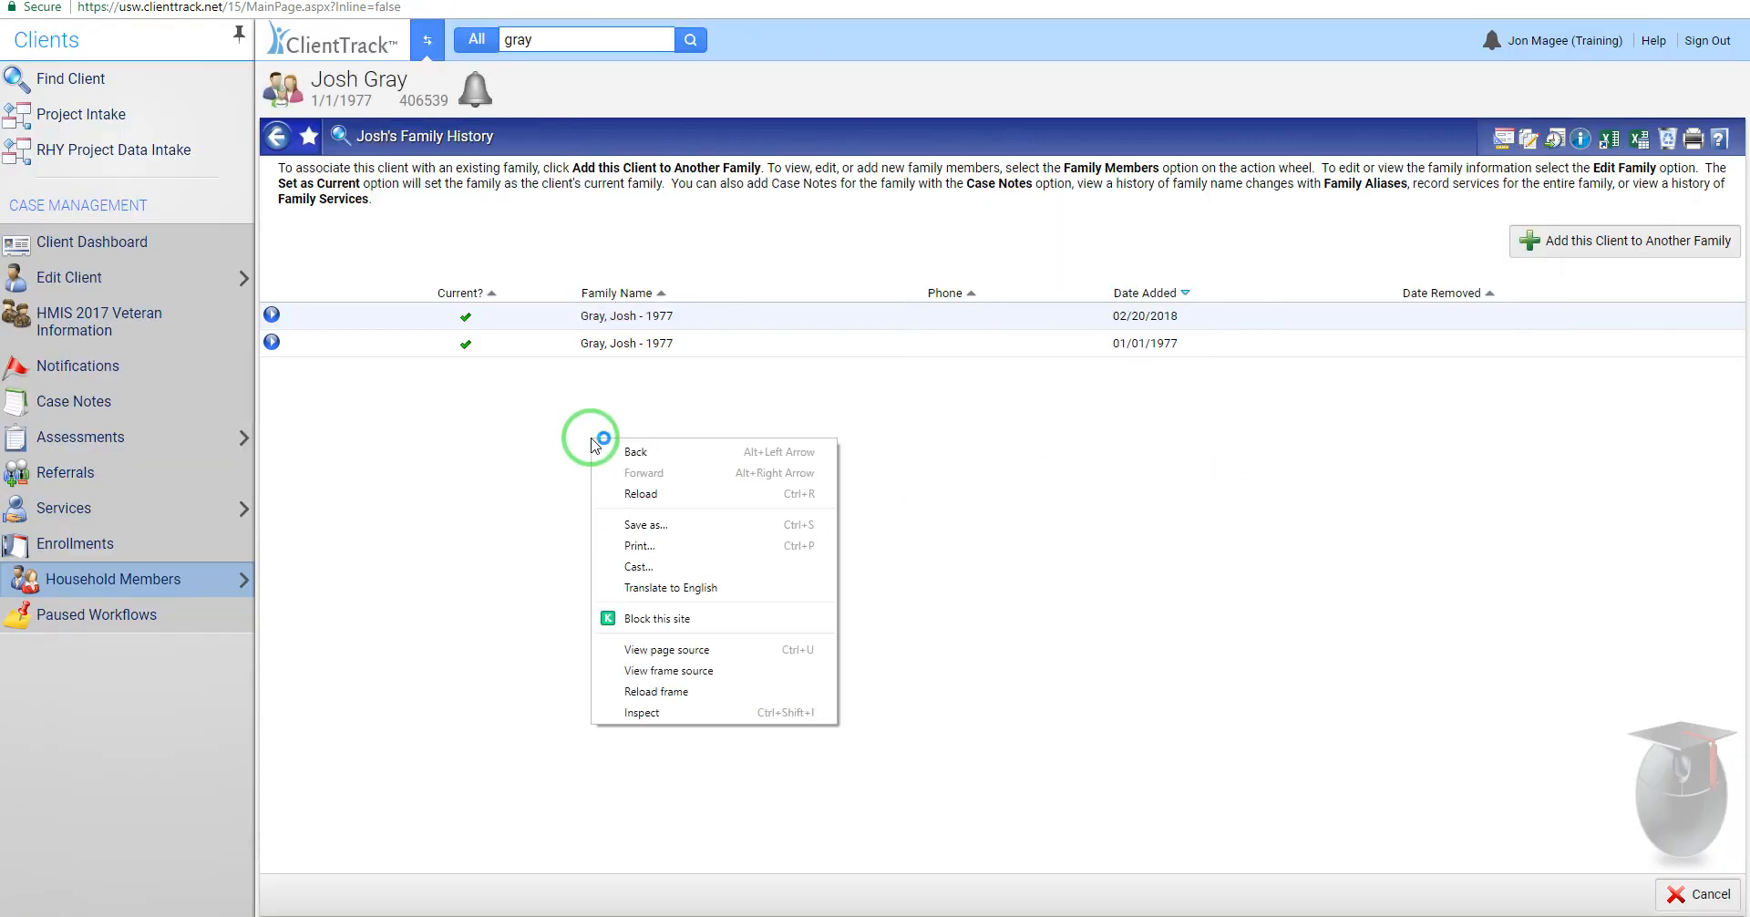
click(675, 497)
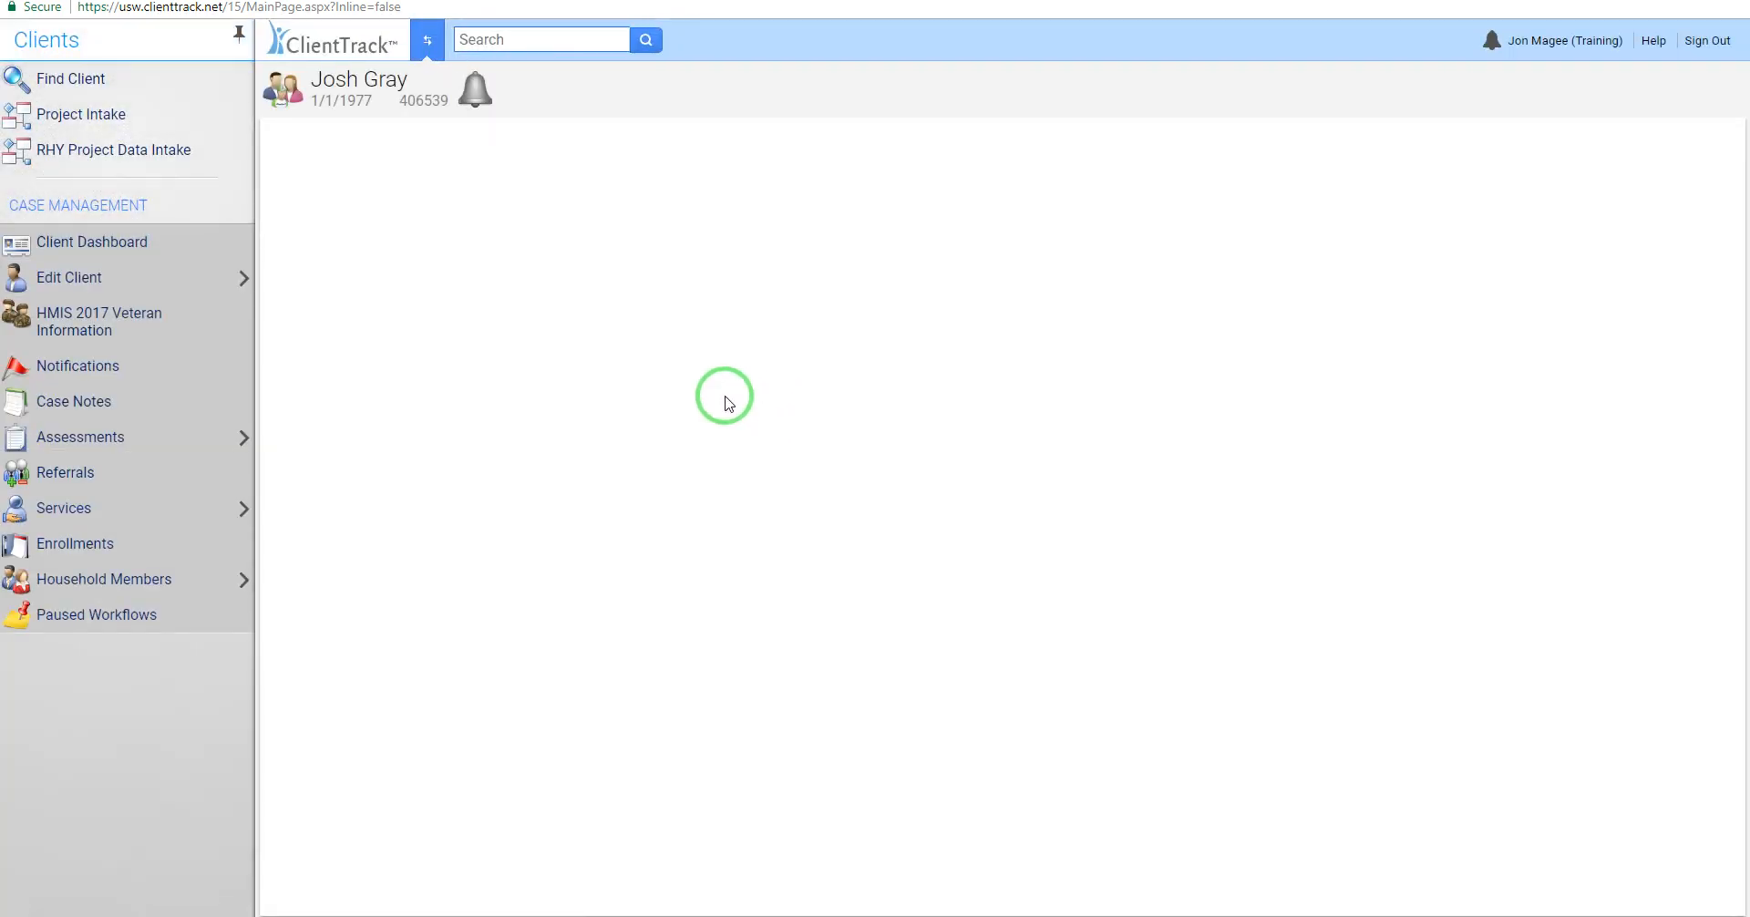
click(279, 91)
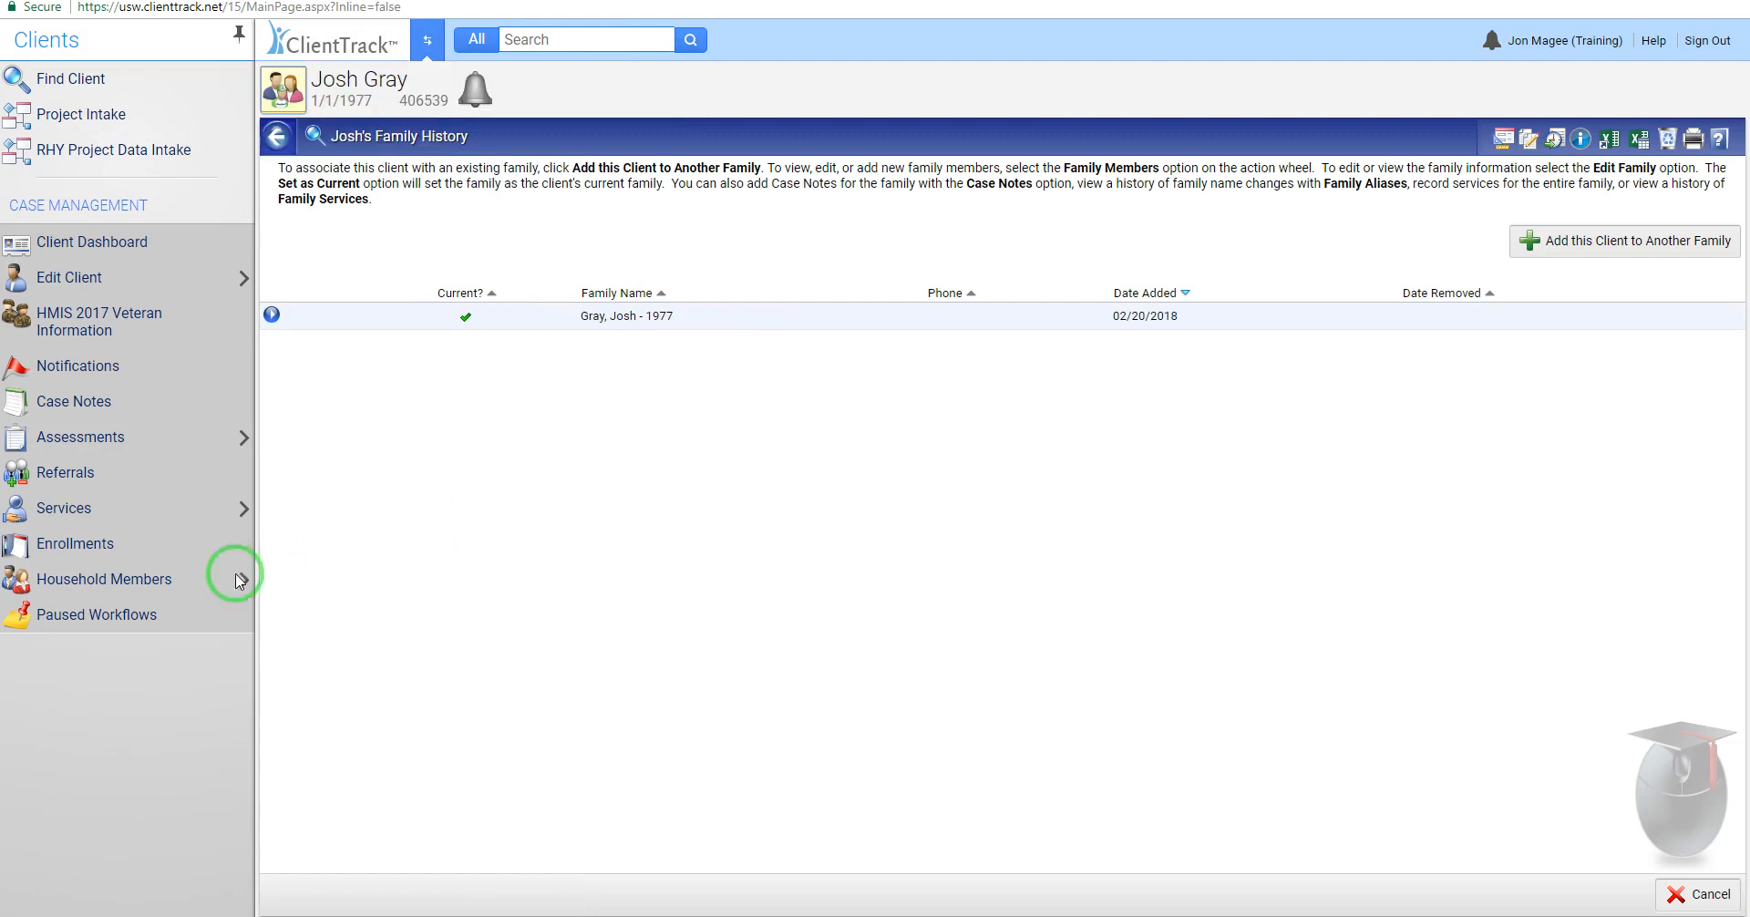
click(160, 577)
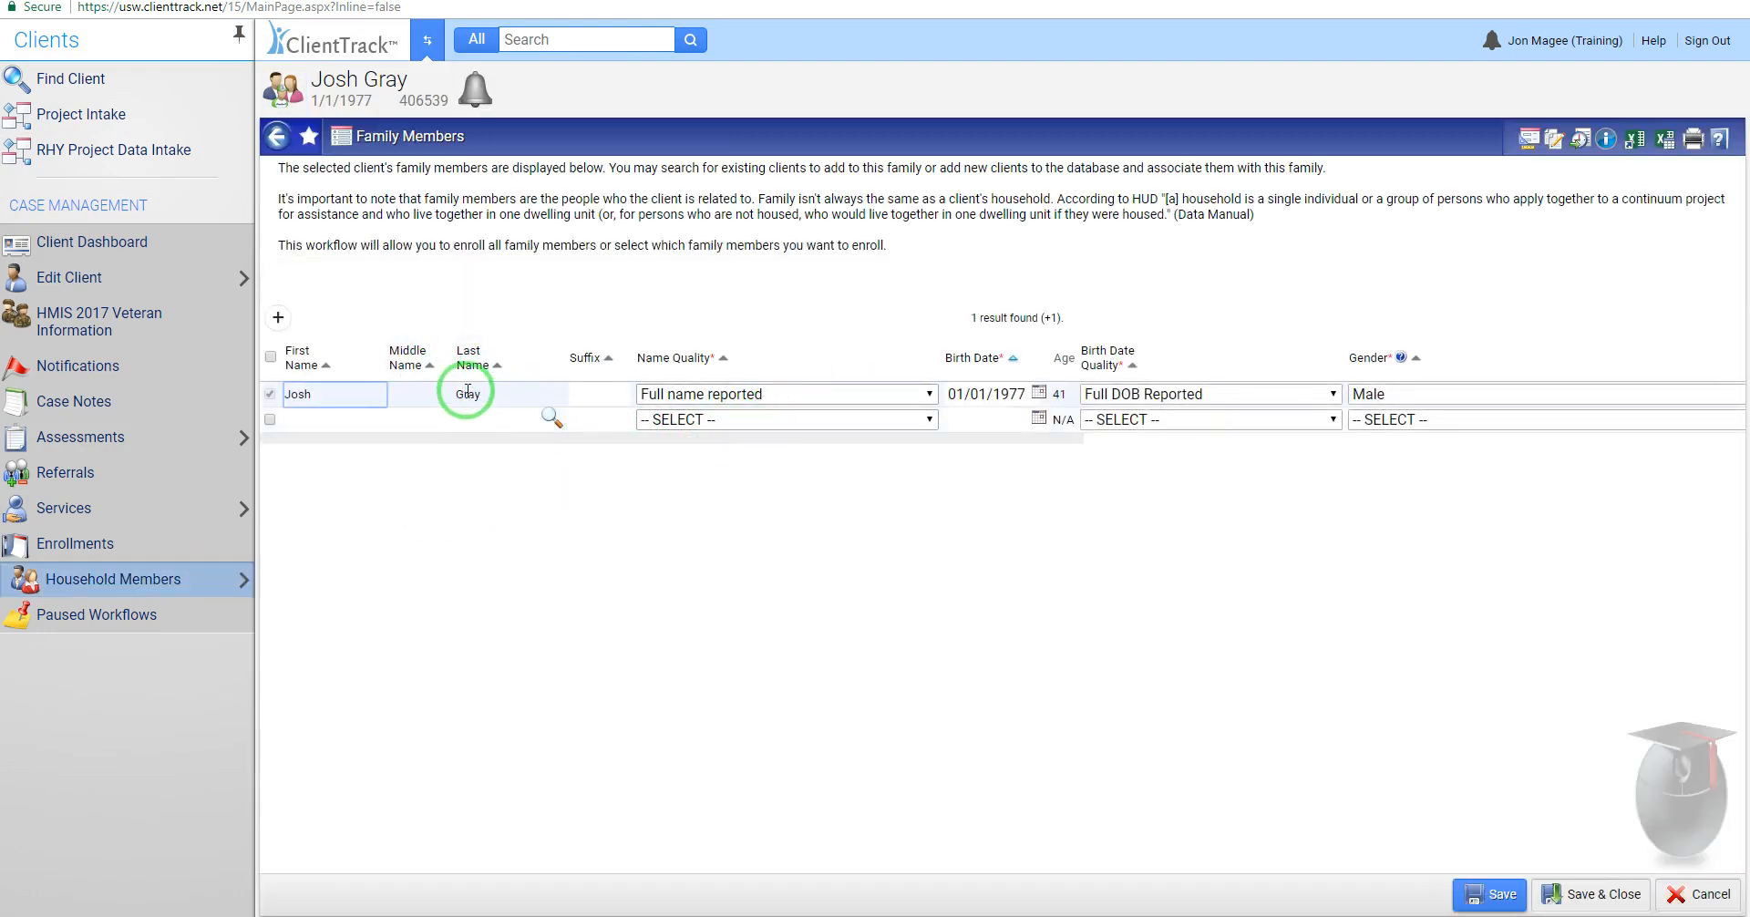
Step: Compare the family's member list in the Home workspace with the household members shown in the Clients workspace
click(428, 39)
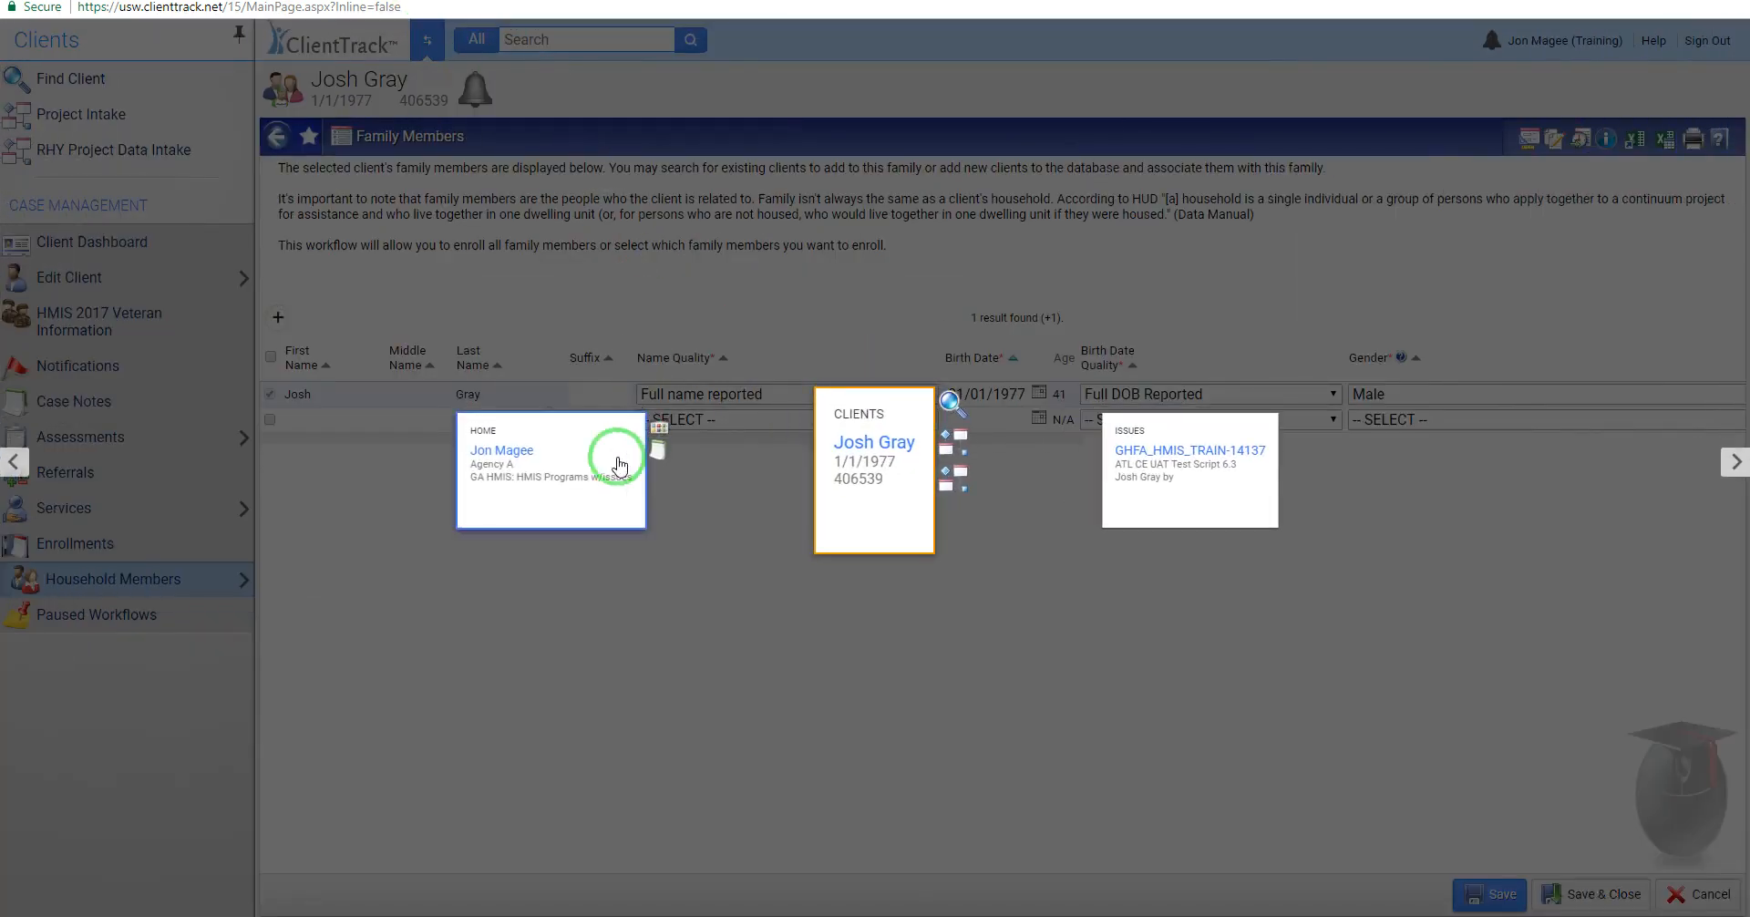
click(576, 493)
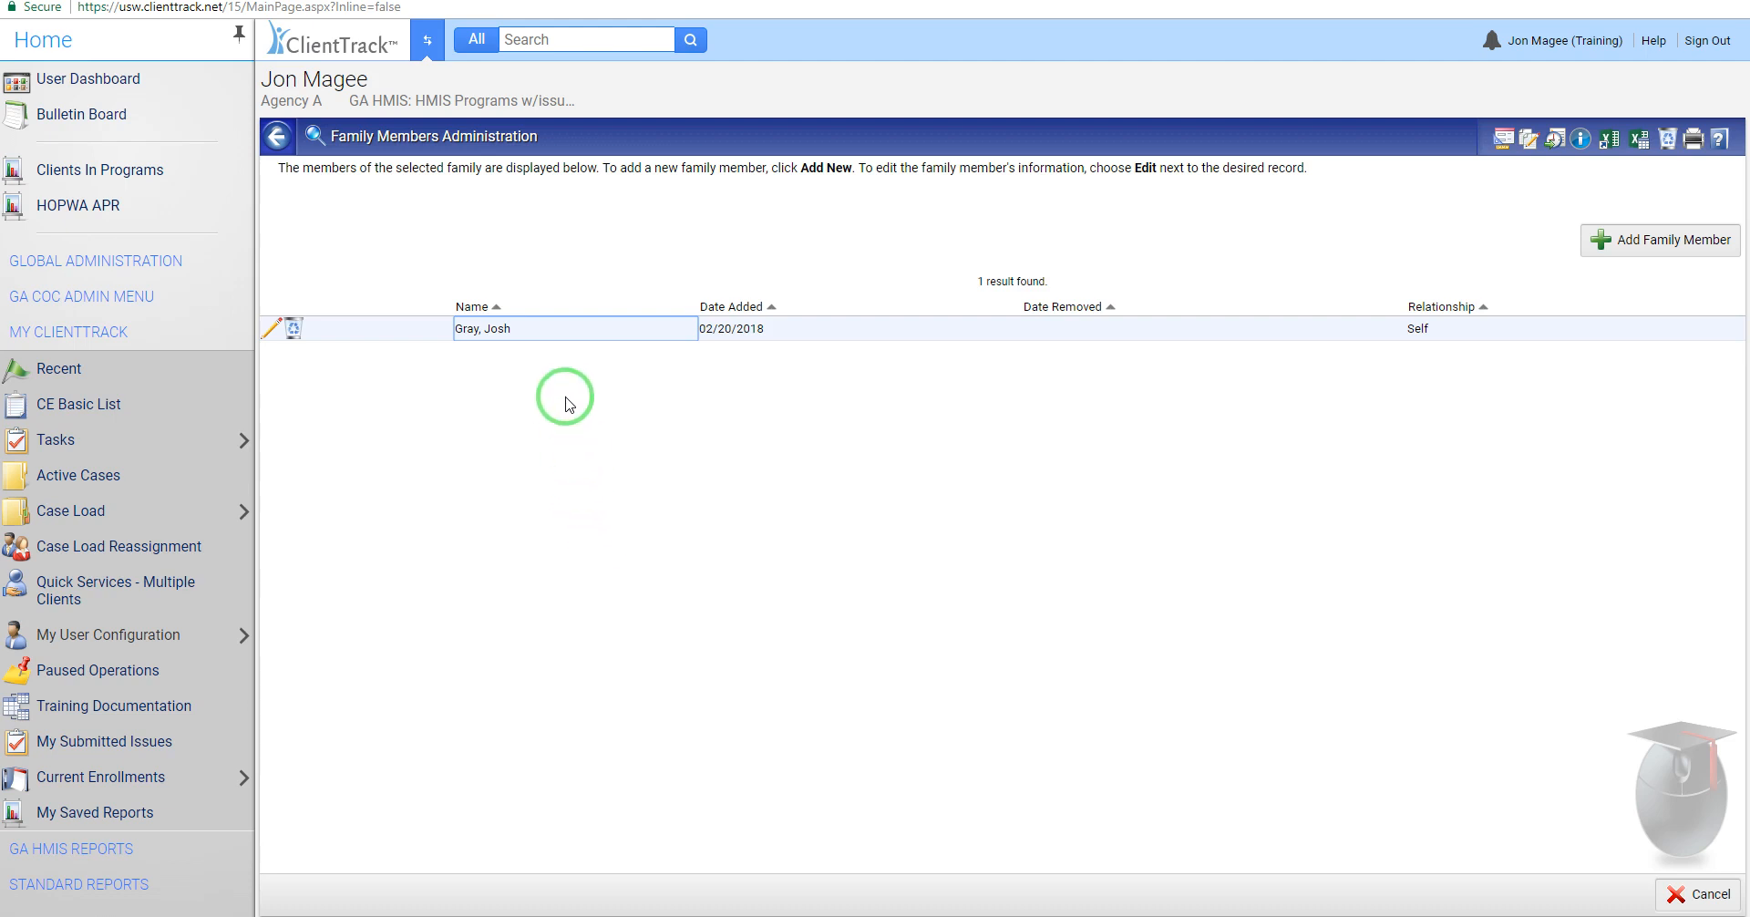
click(427, 40)
click(1198, 450)
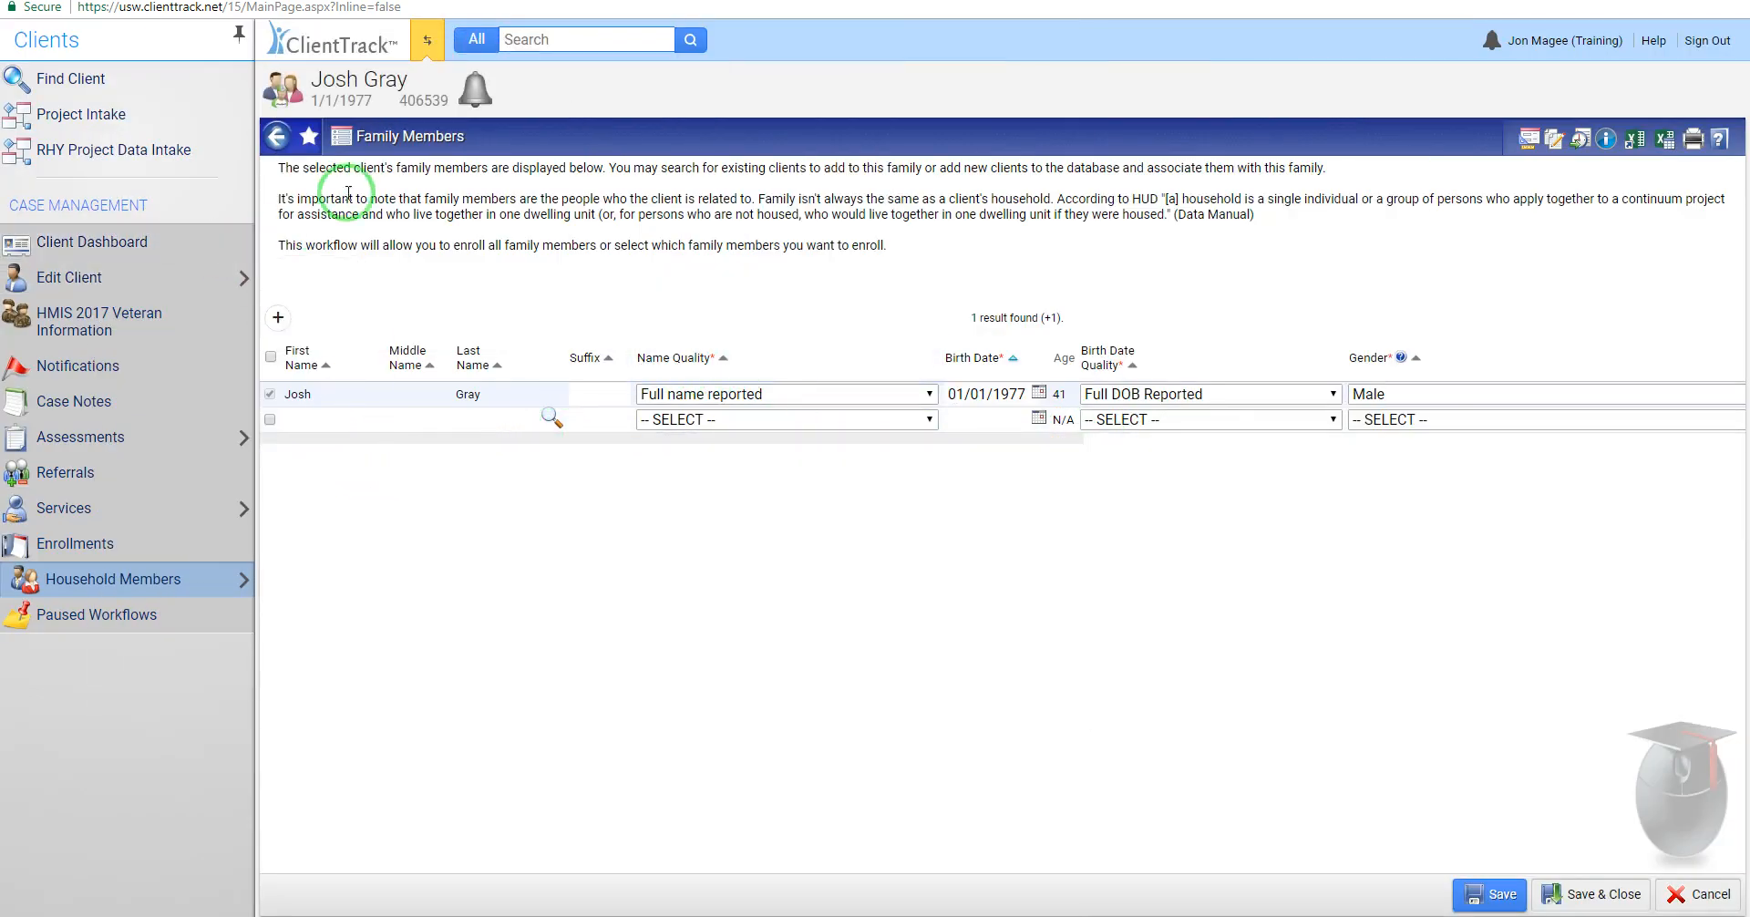
click(427, 41)
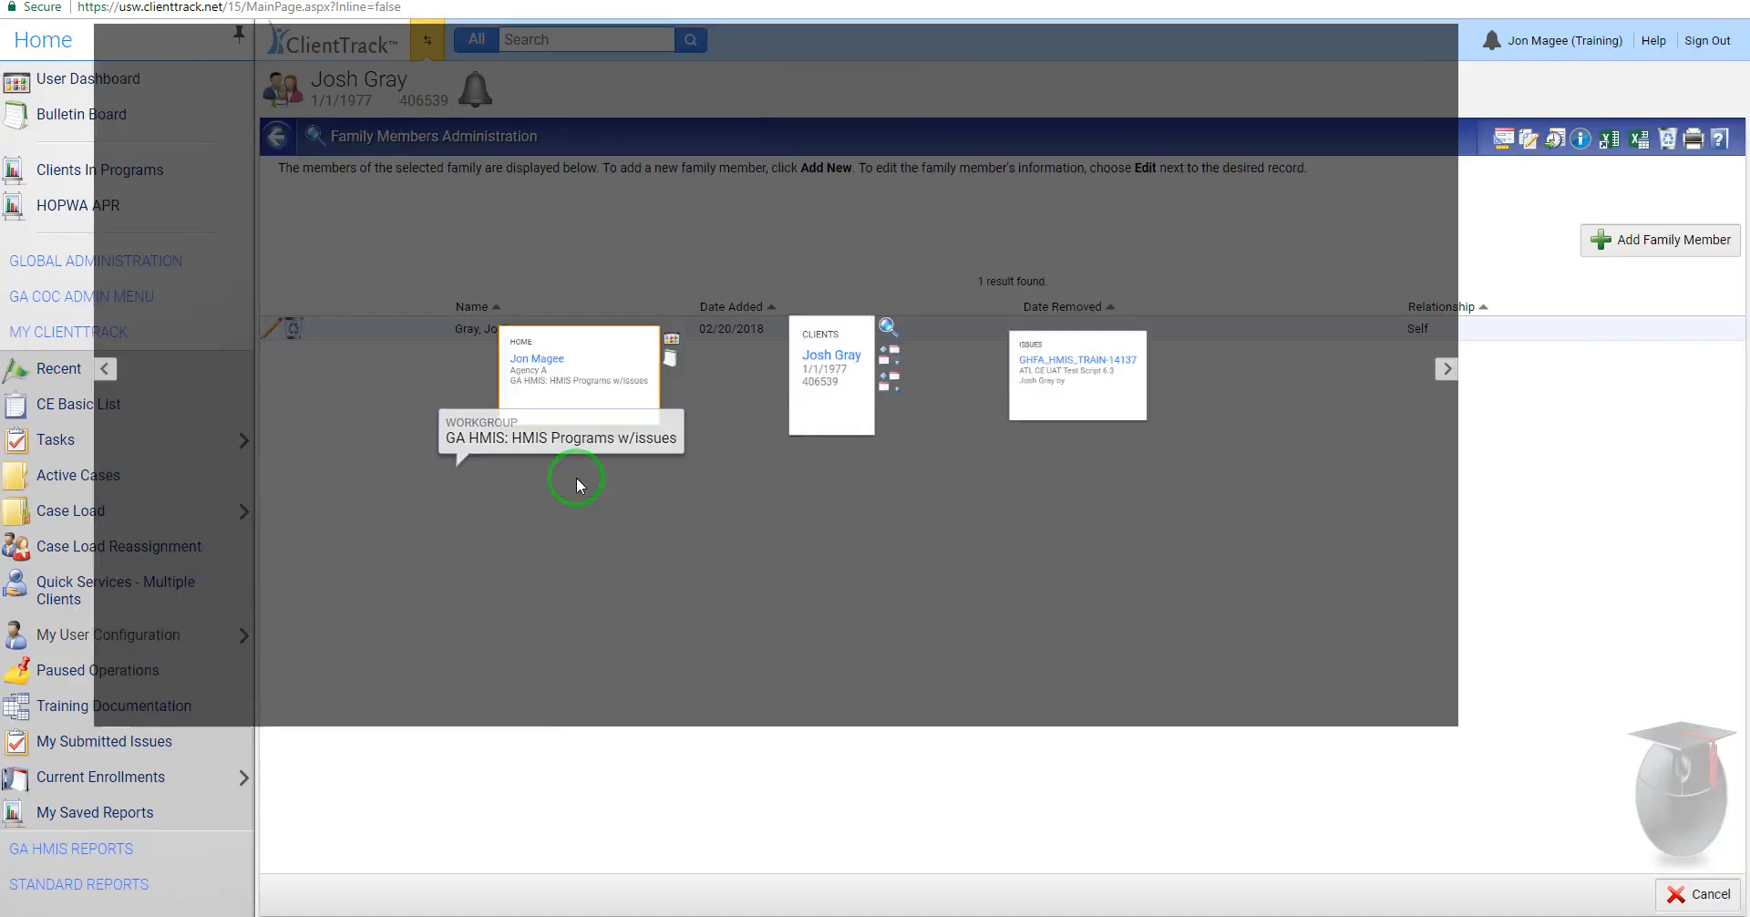
Step: Return to the Clients workspace and start a Project Intake that adds a new client
click(576, 478)
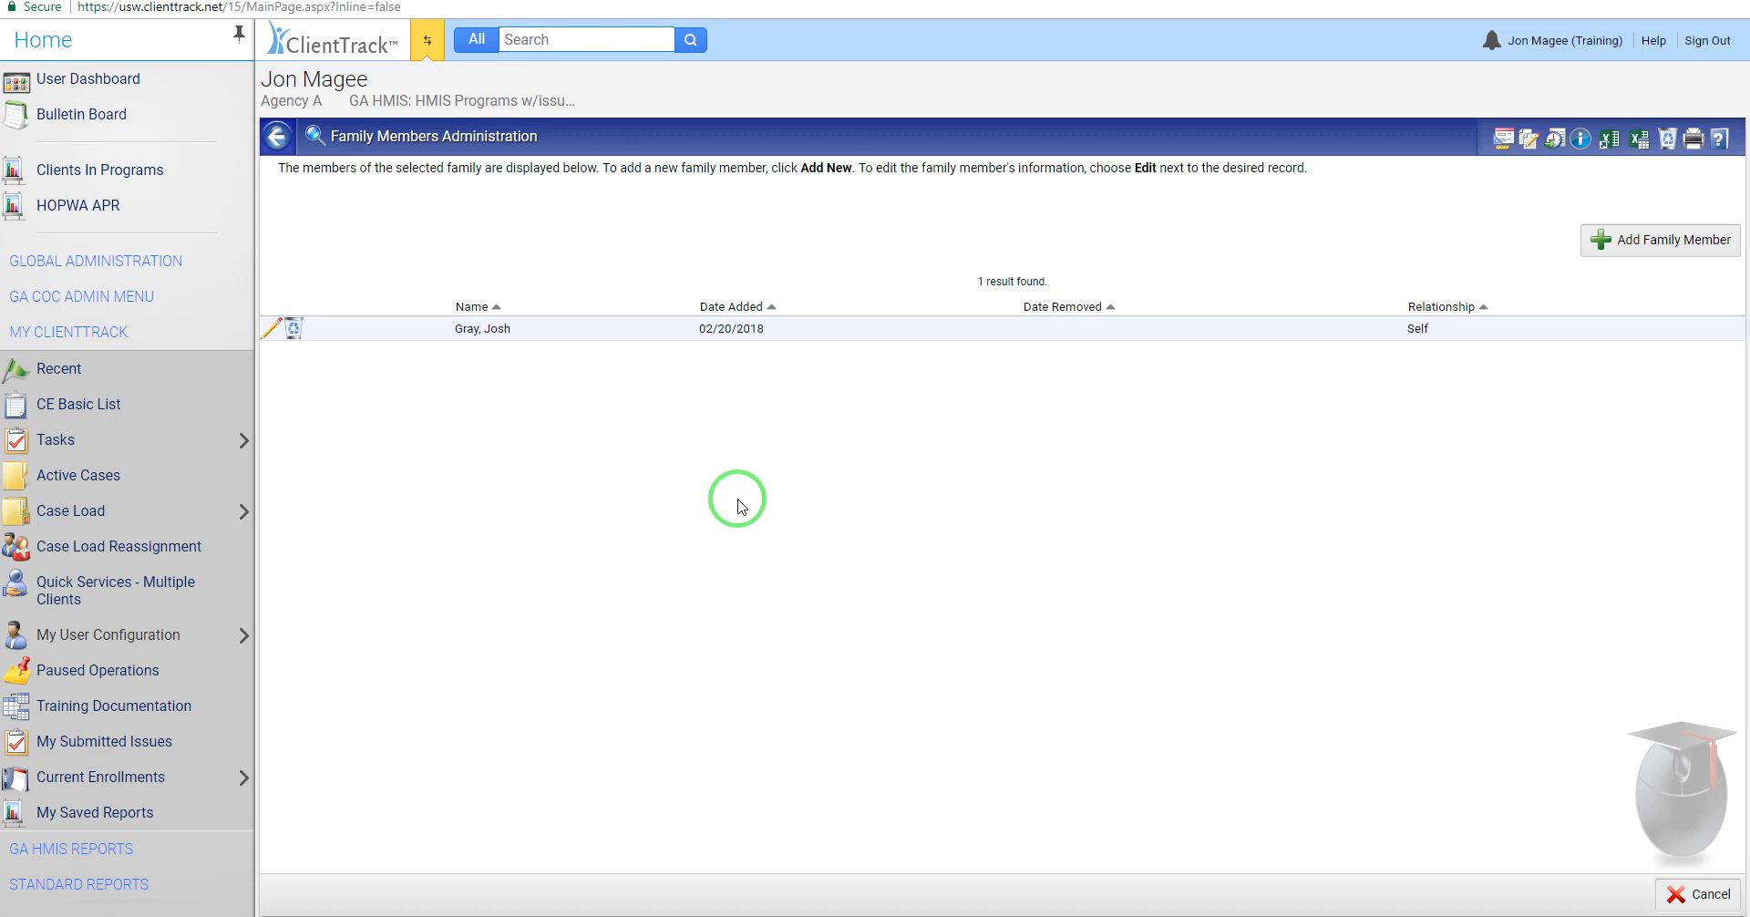
click(428, 40)
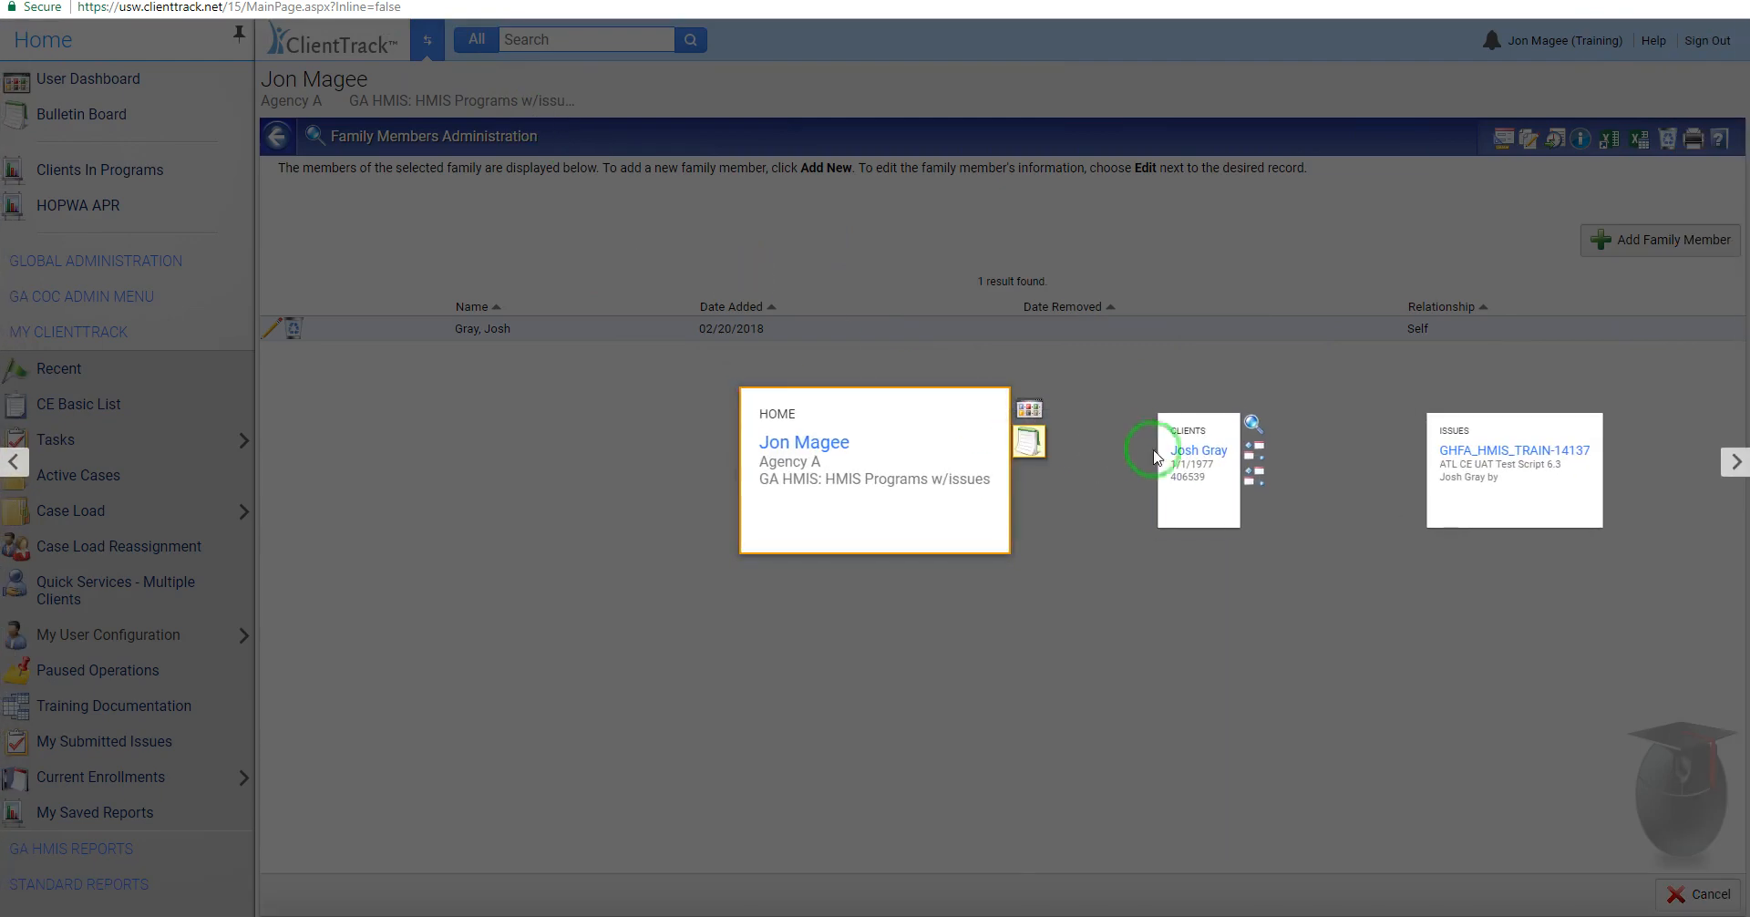
click(1153, 457)
click(120, 117)
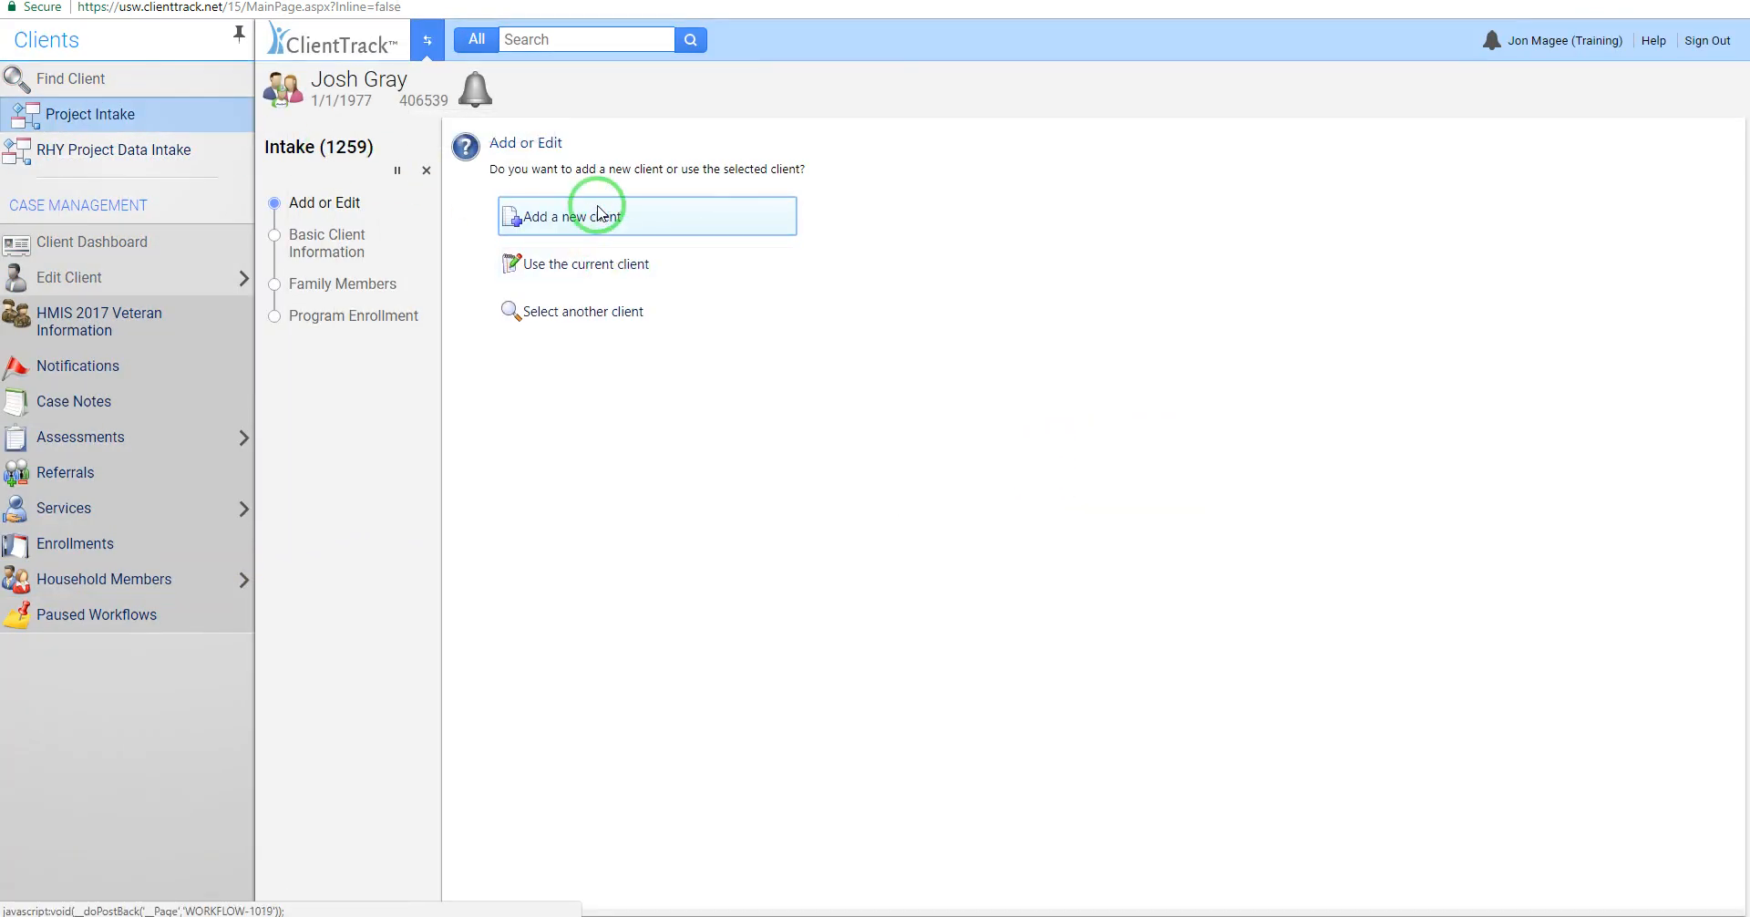
click(599, 214)
Step: Search existing clients with first and last name "test" and continue to the Basic Client Information form
text(test)
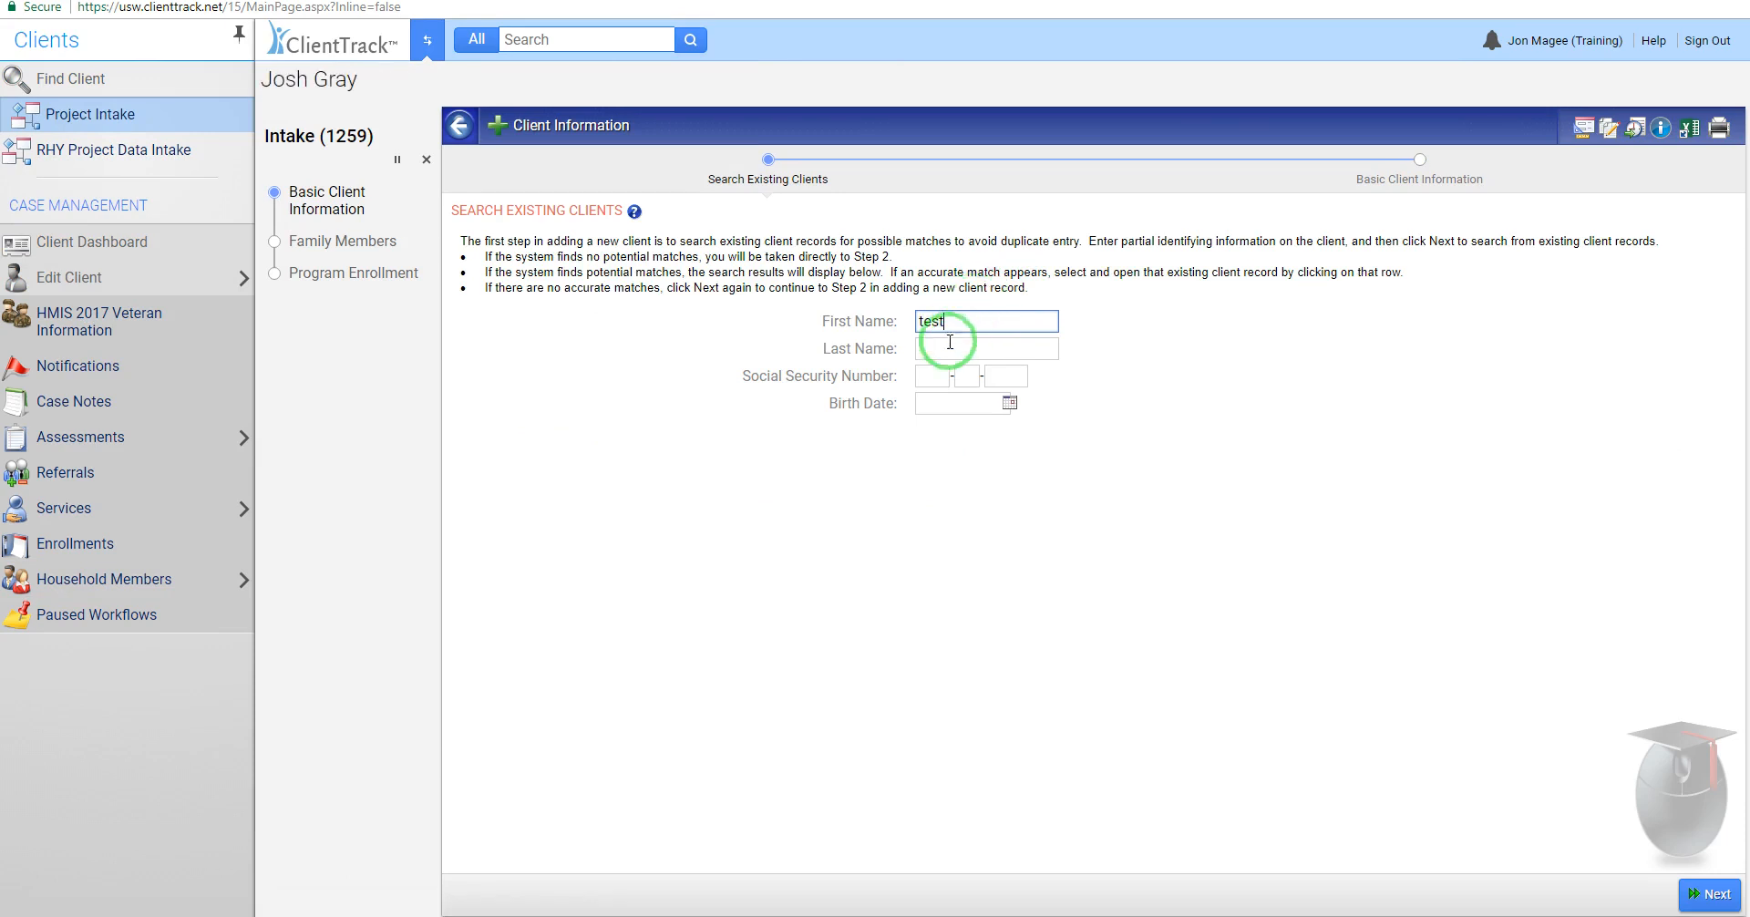
click(950, 342)
text(test)
click(1710, 894)
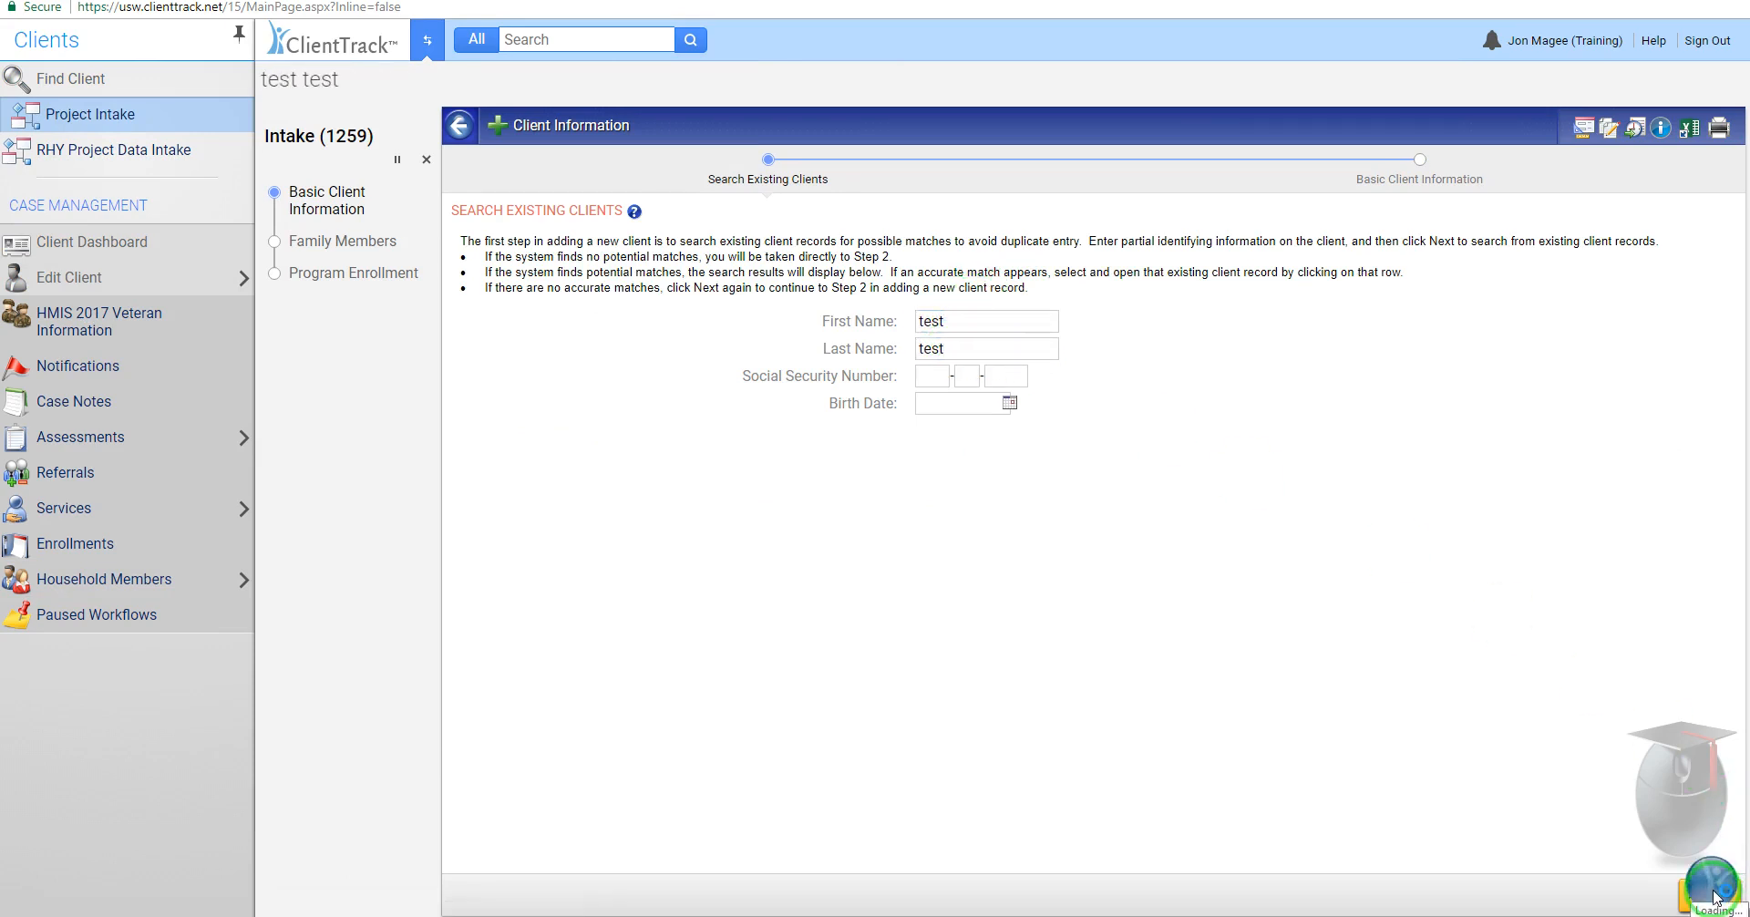
click(1710, 894)
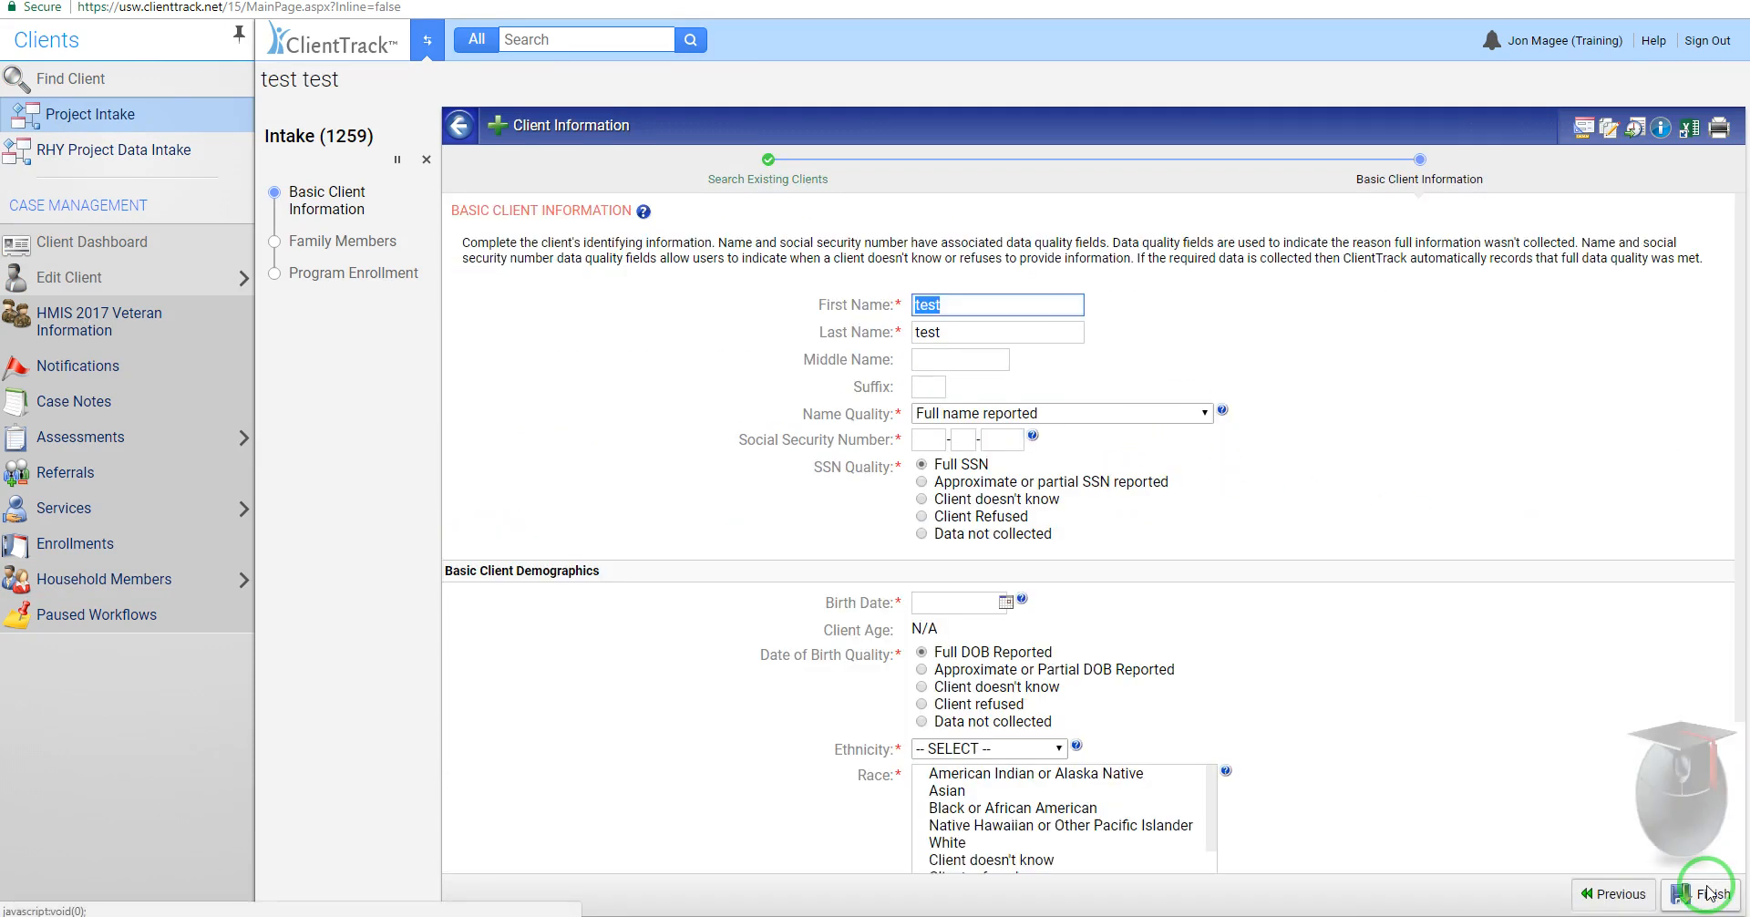
Step: Review the Family Information section of the new client form and cancel the intake workflow
scroll(1269, 429, down, 2)
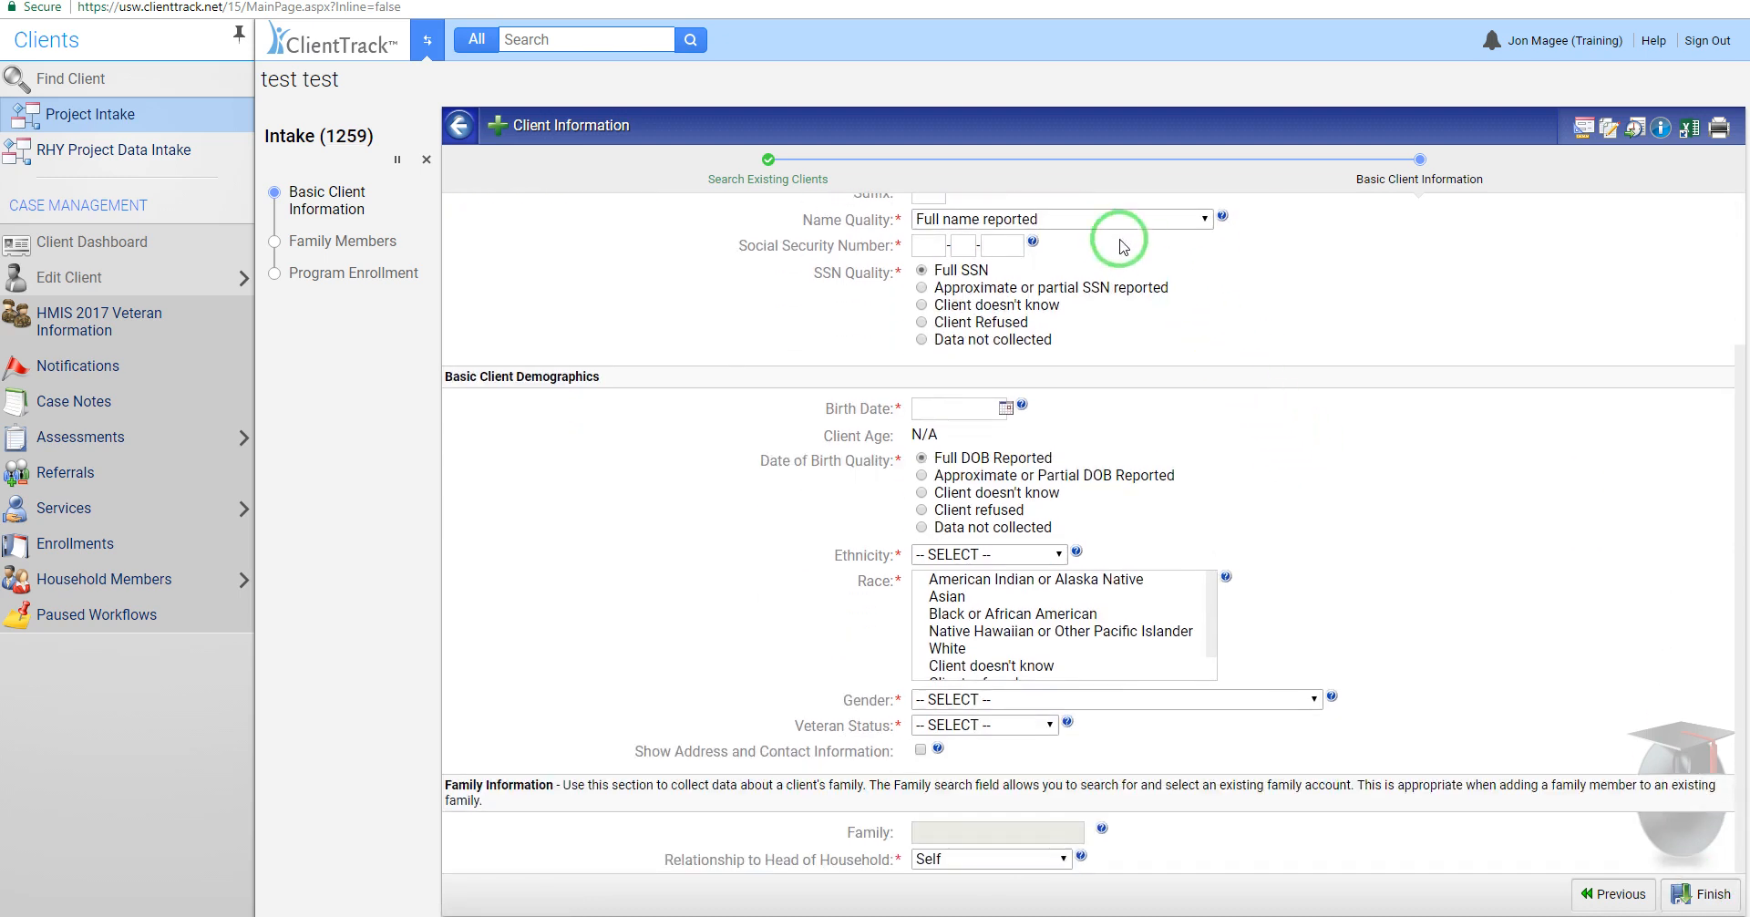
click(940, 837)
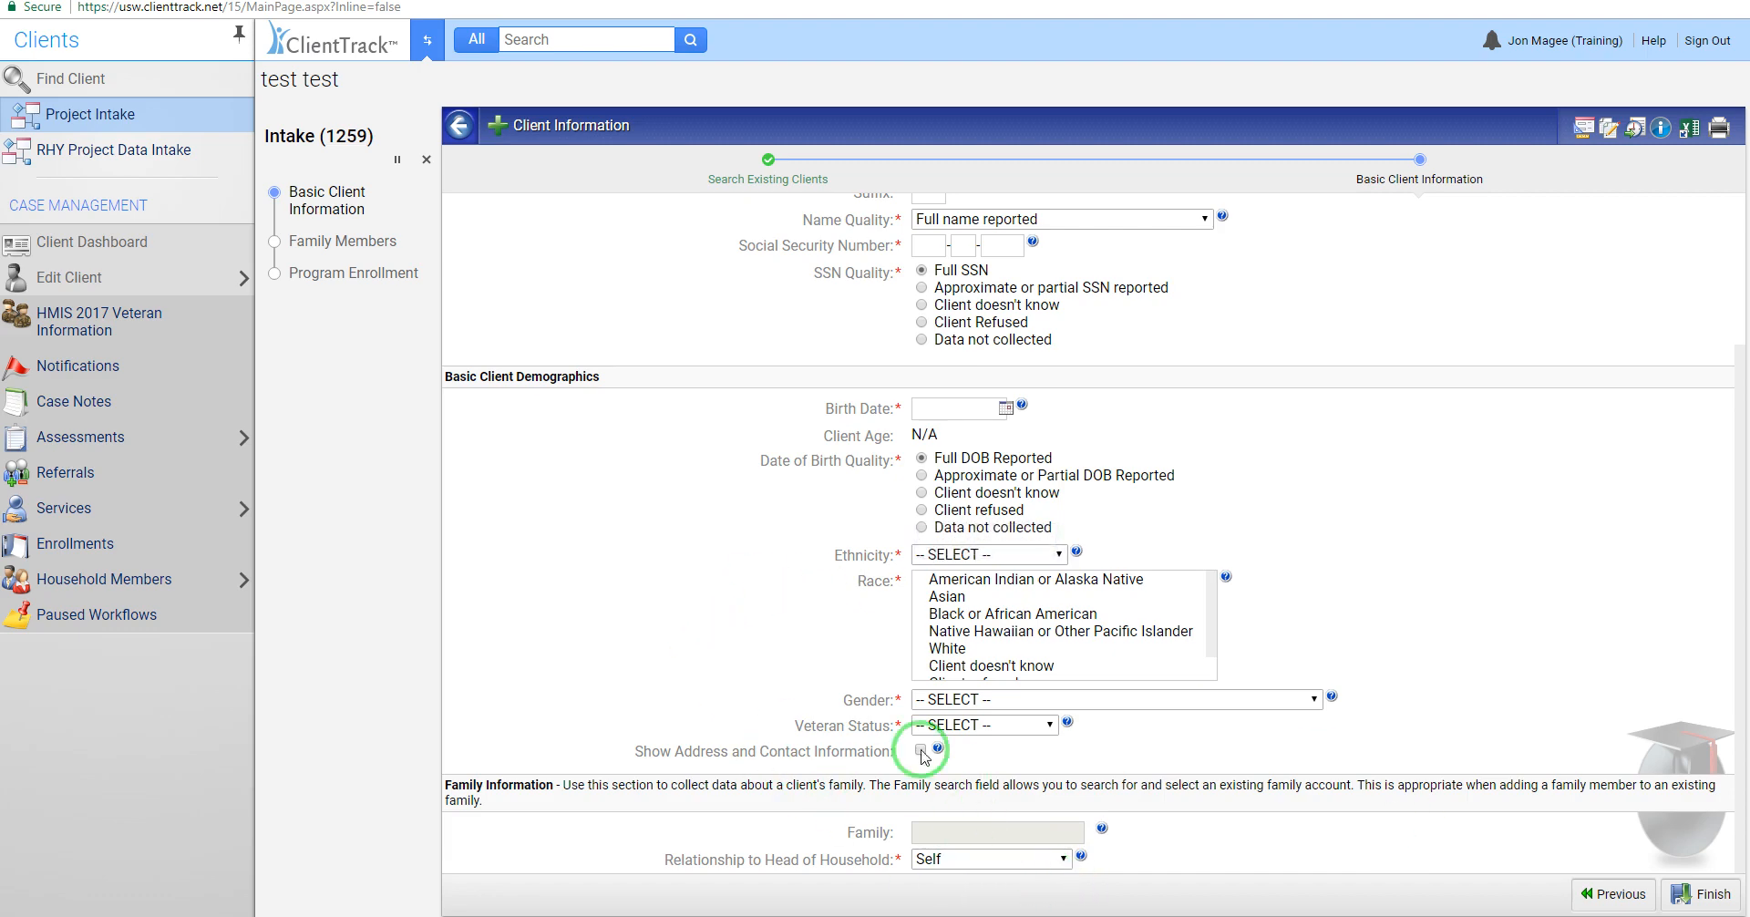
click(426, 160)
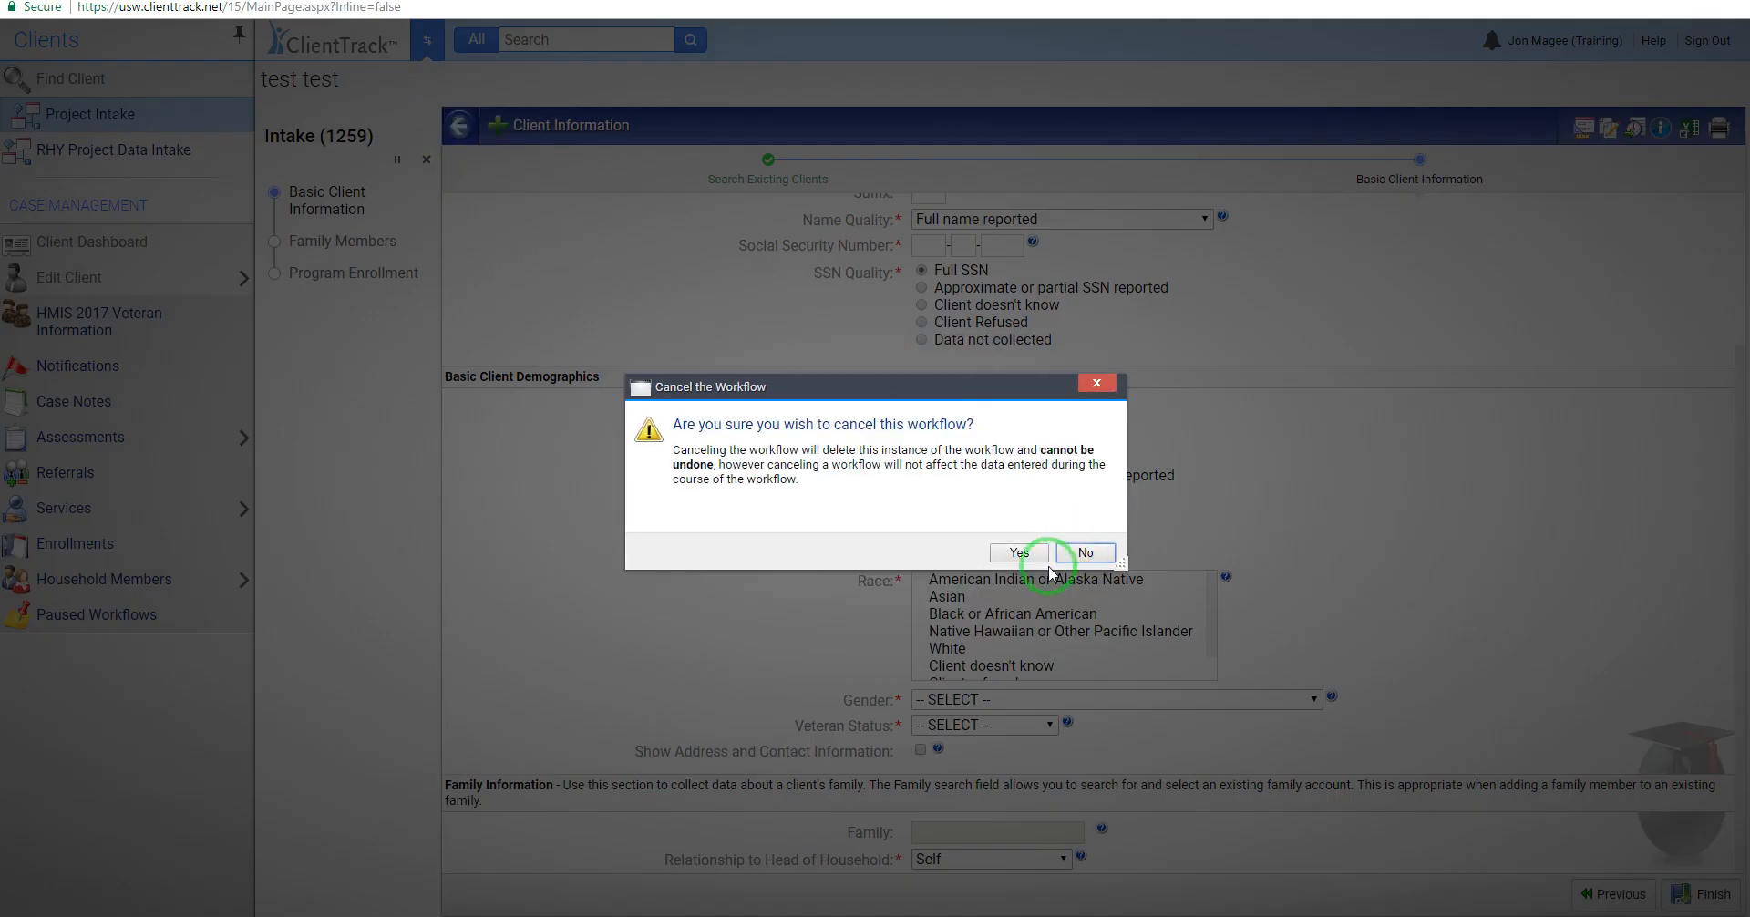
click(1019, 552)
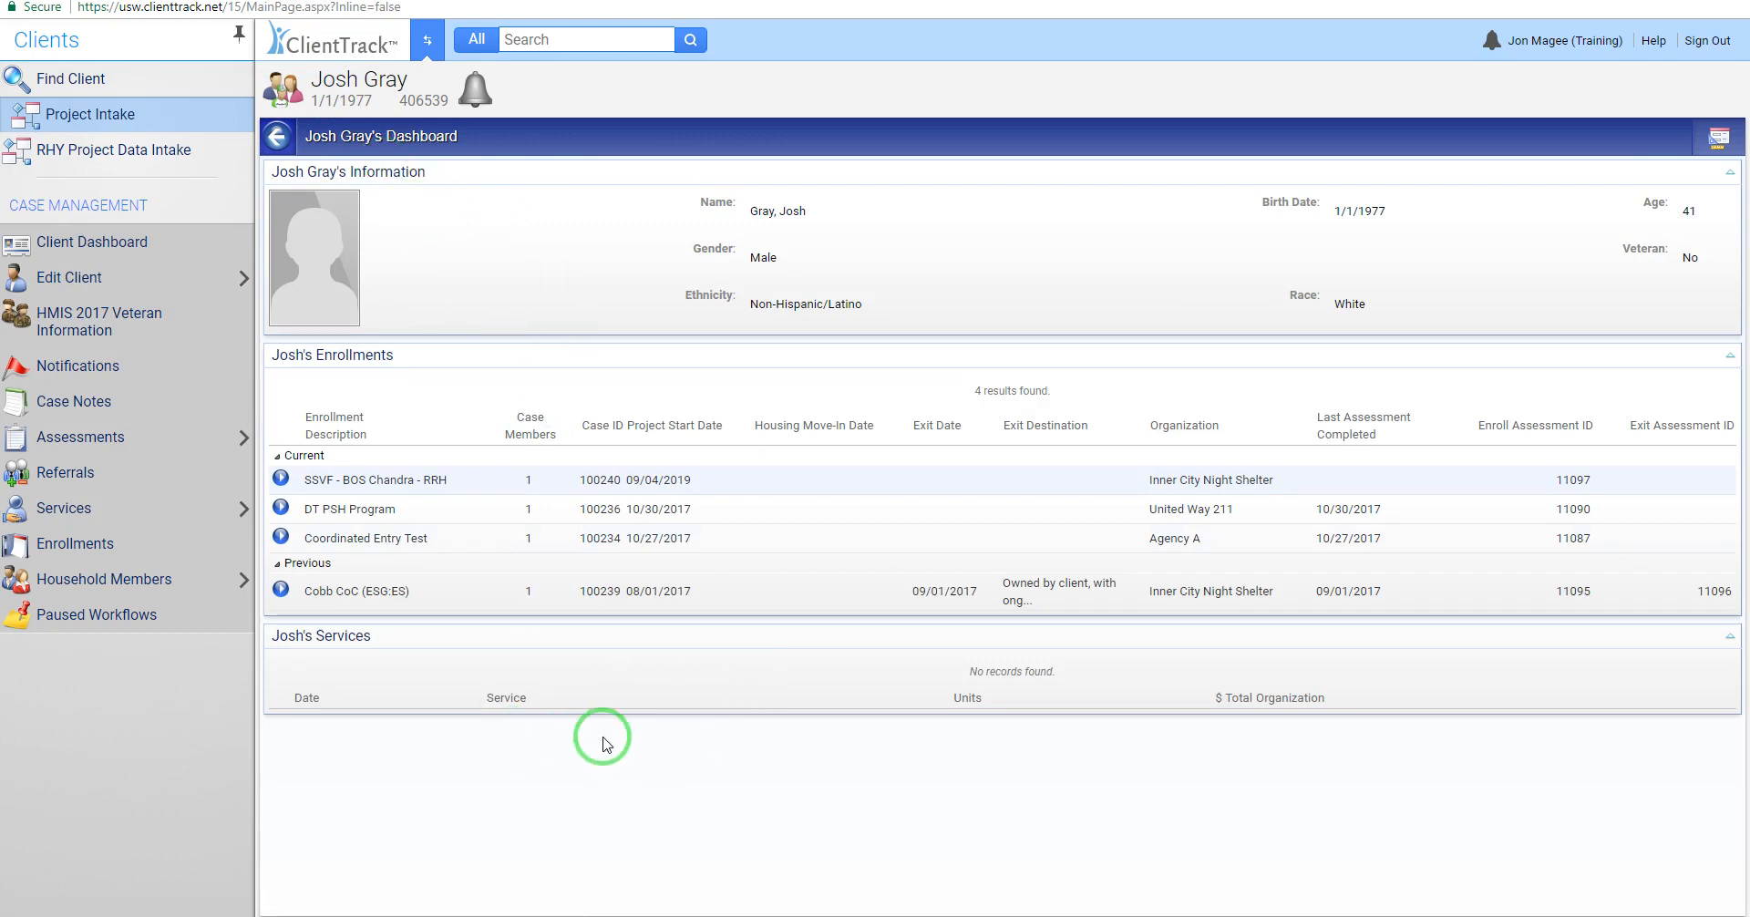
Step: From the household history, try adding the client to another family with Set as Current Family and Remove Client from all Other Families enabled, then leave the form
mouse_move(172, 586)
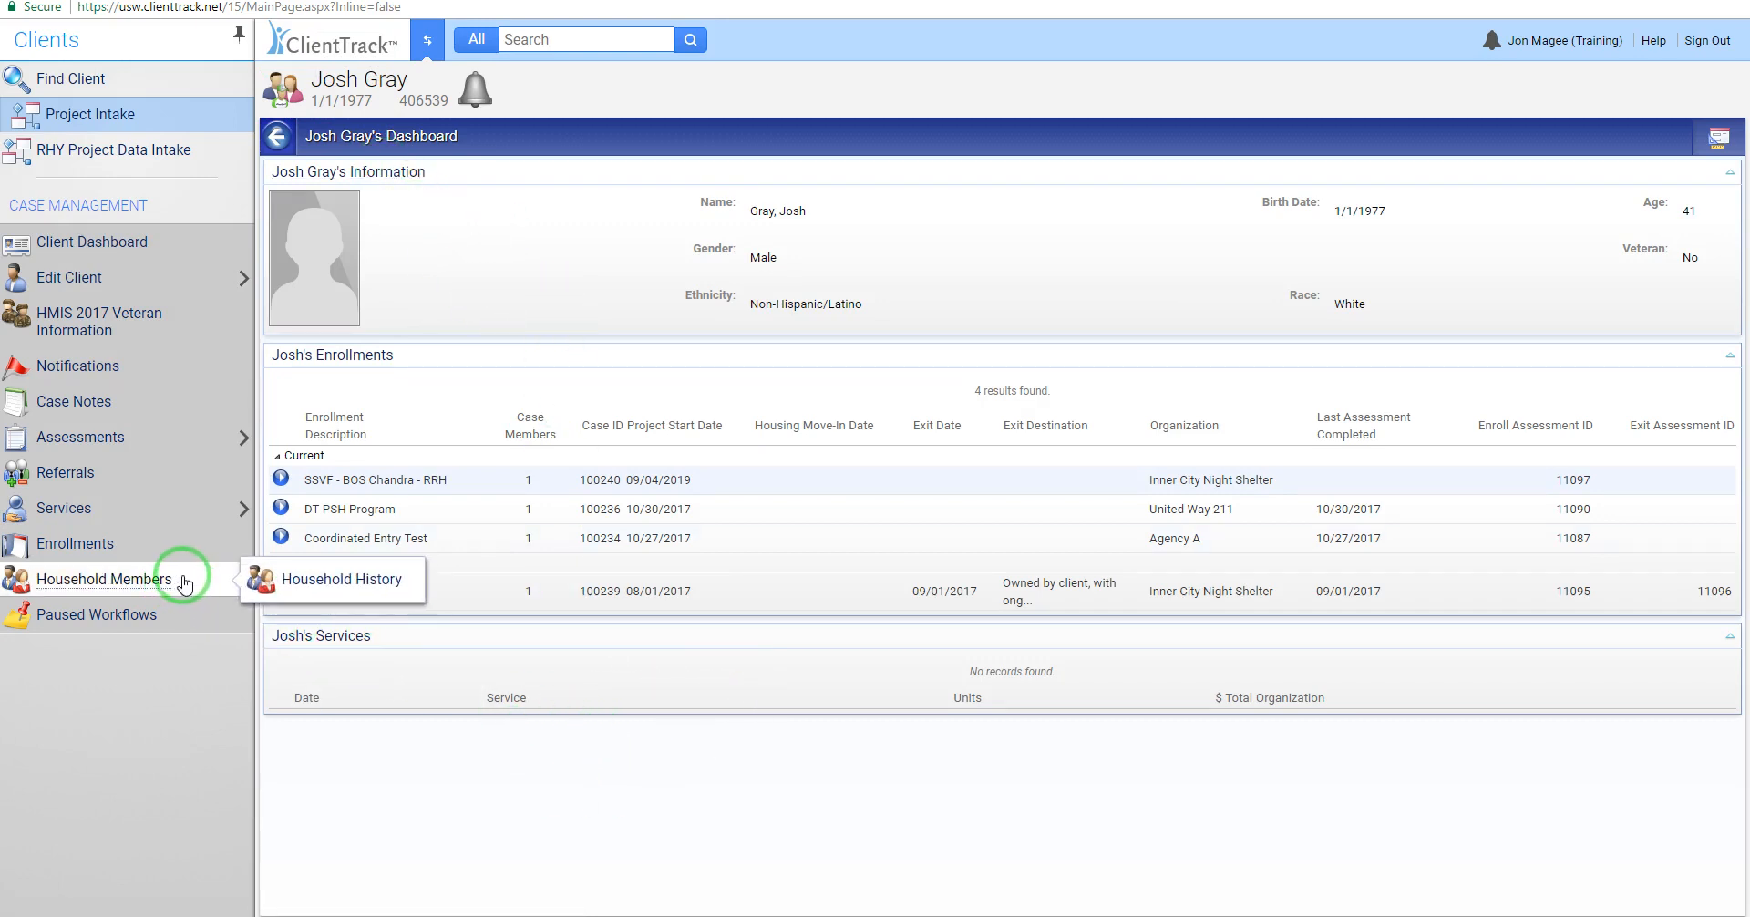
click(343, 588)
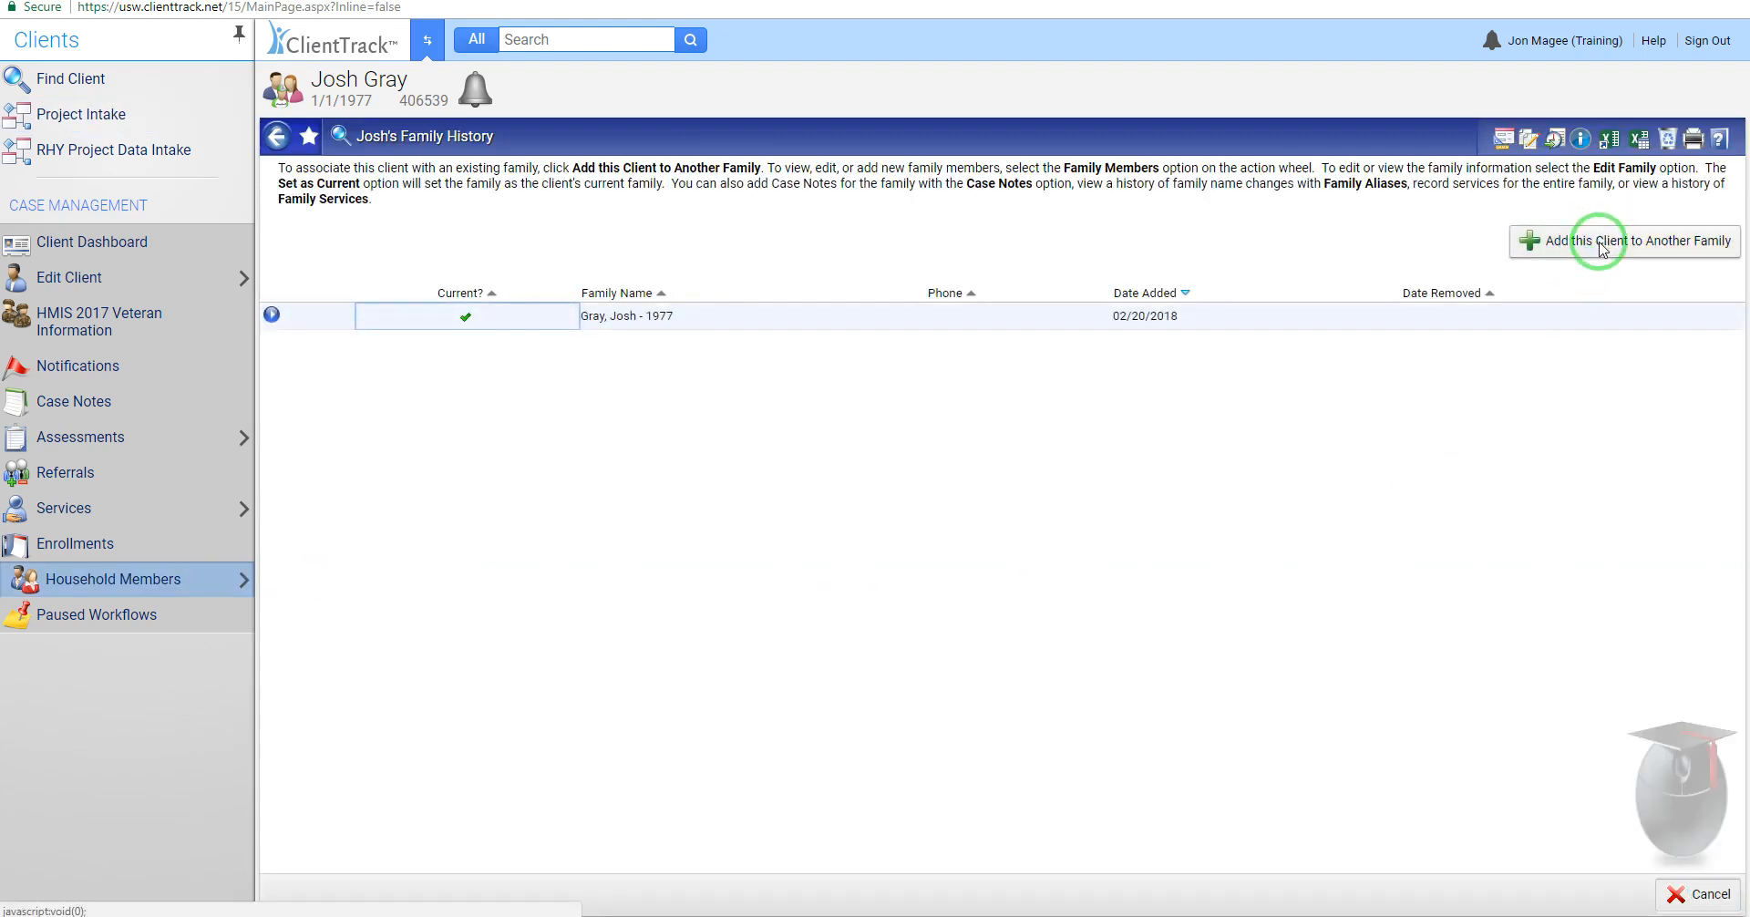
click(1640, 242)
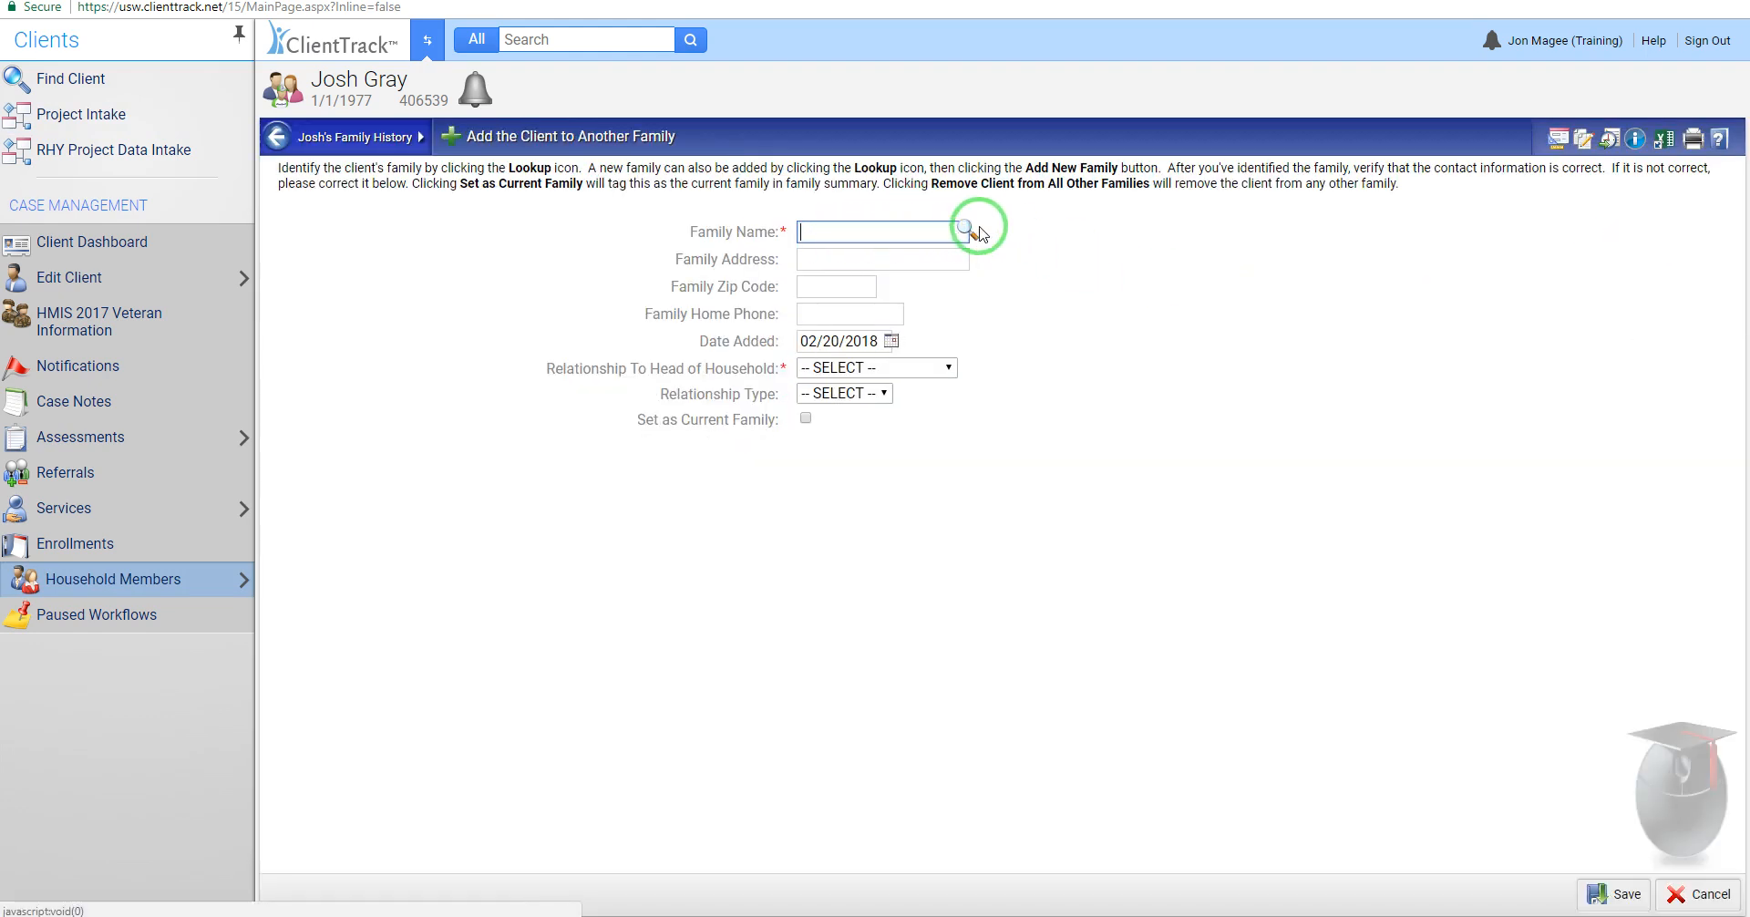
click(805, 419)
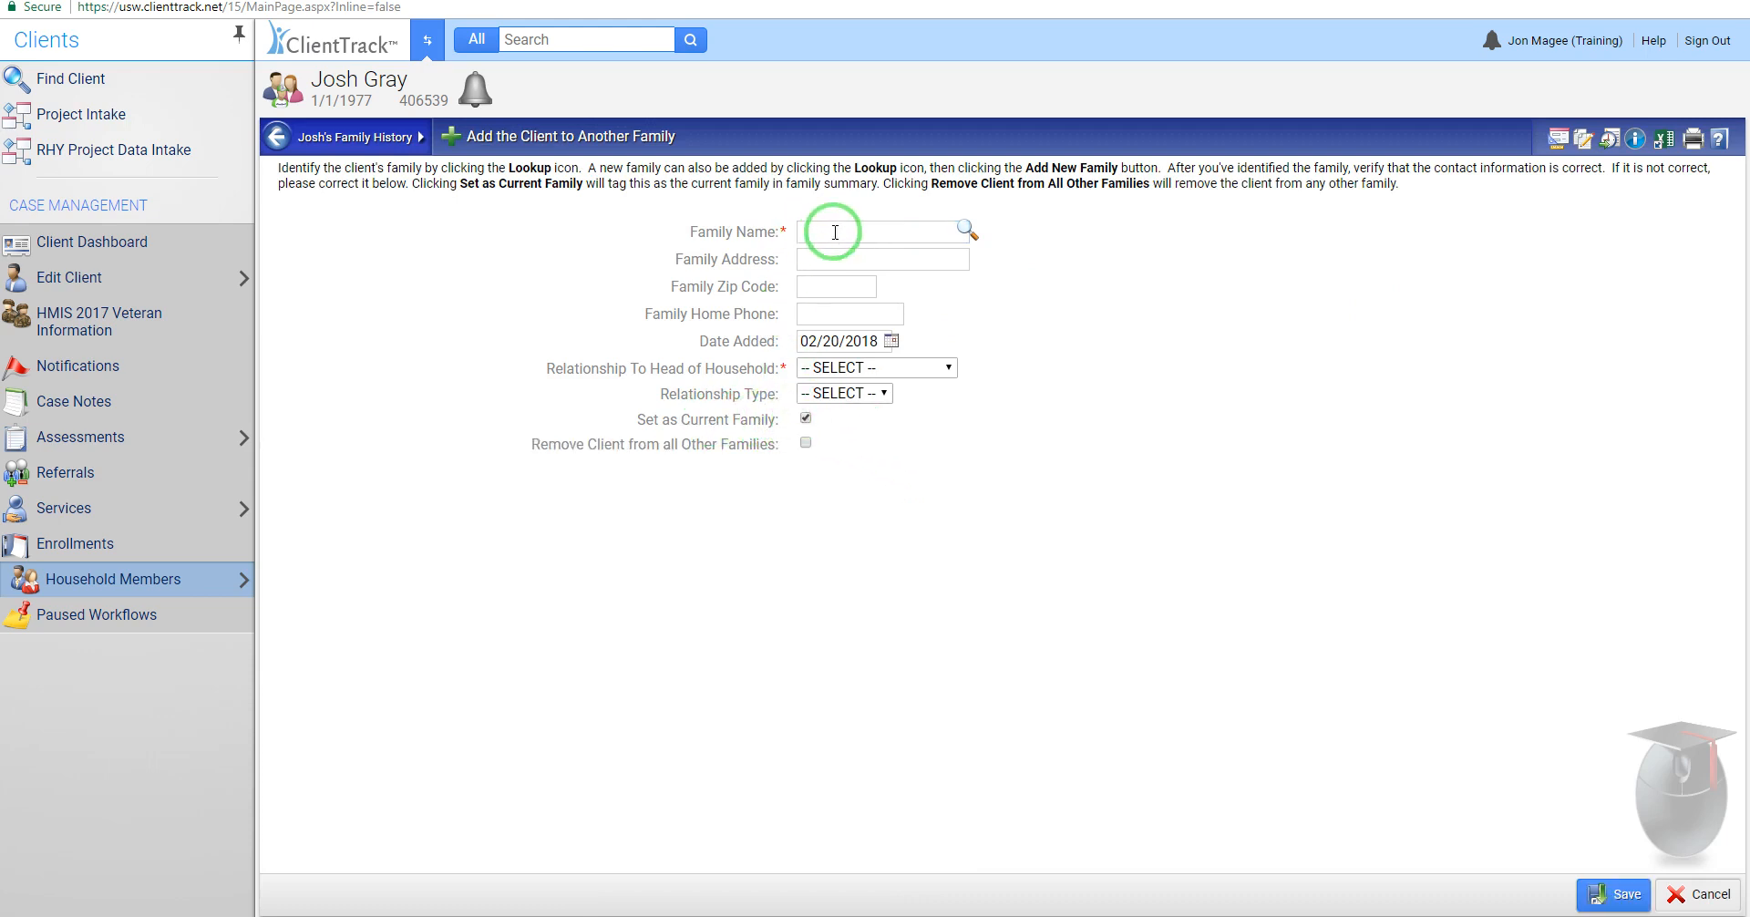
click(806, 443)
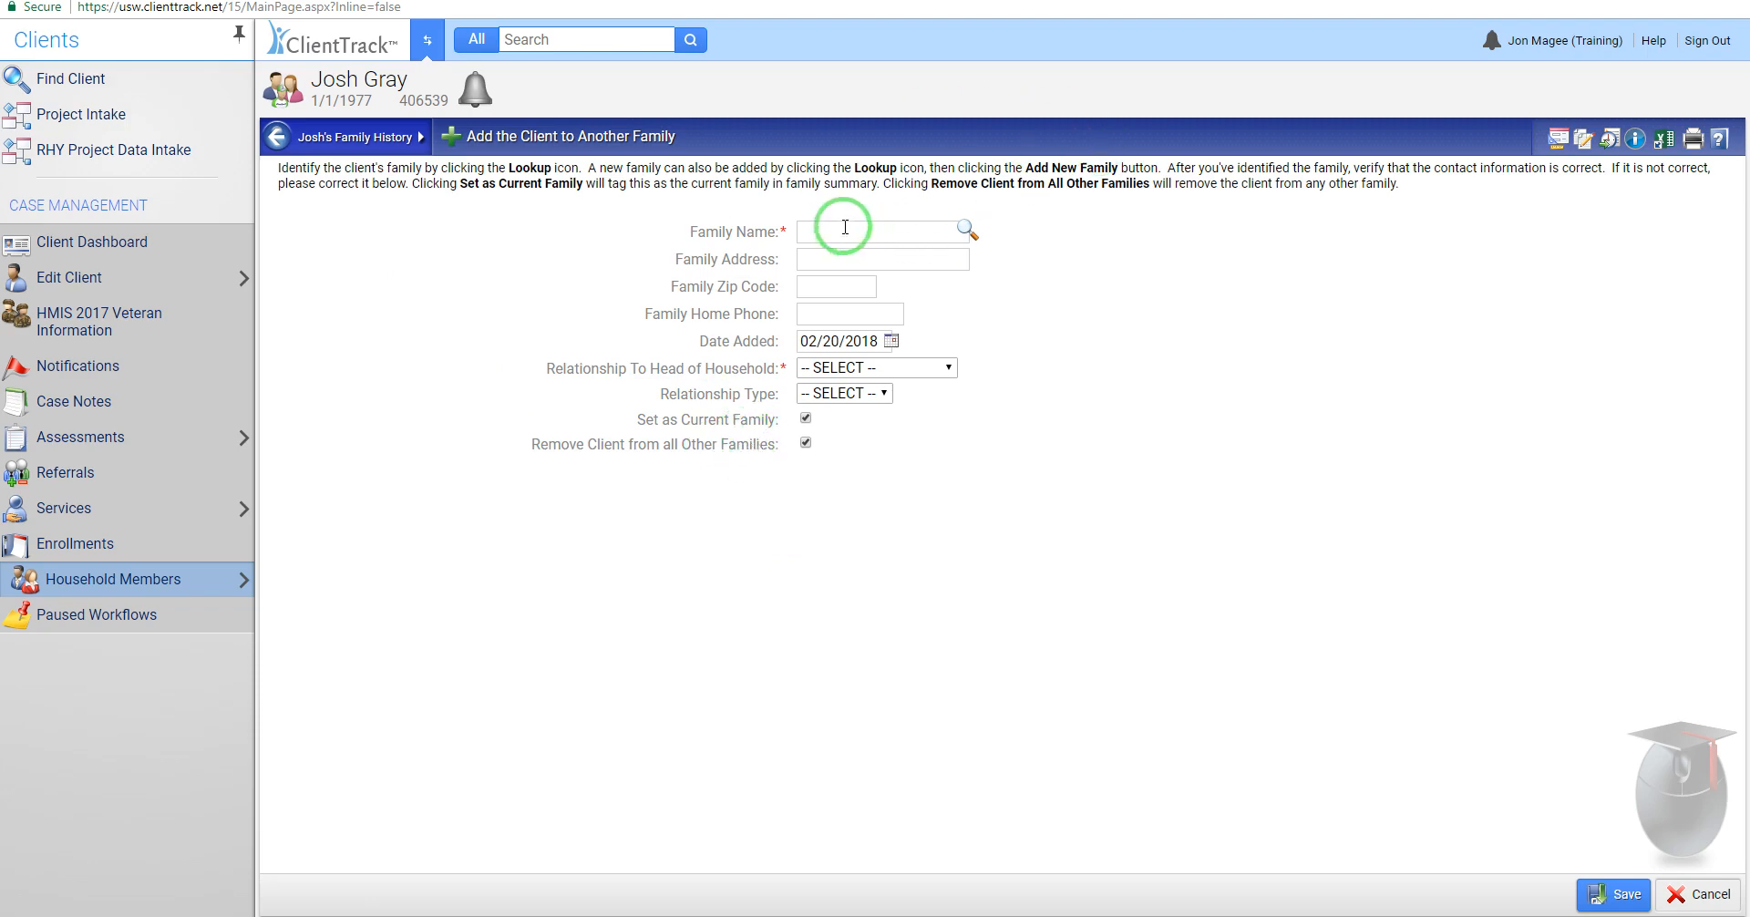
click(187, 242)
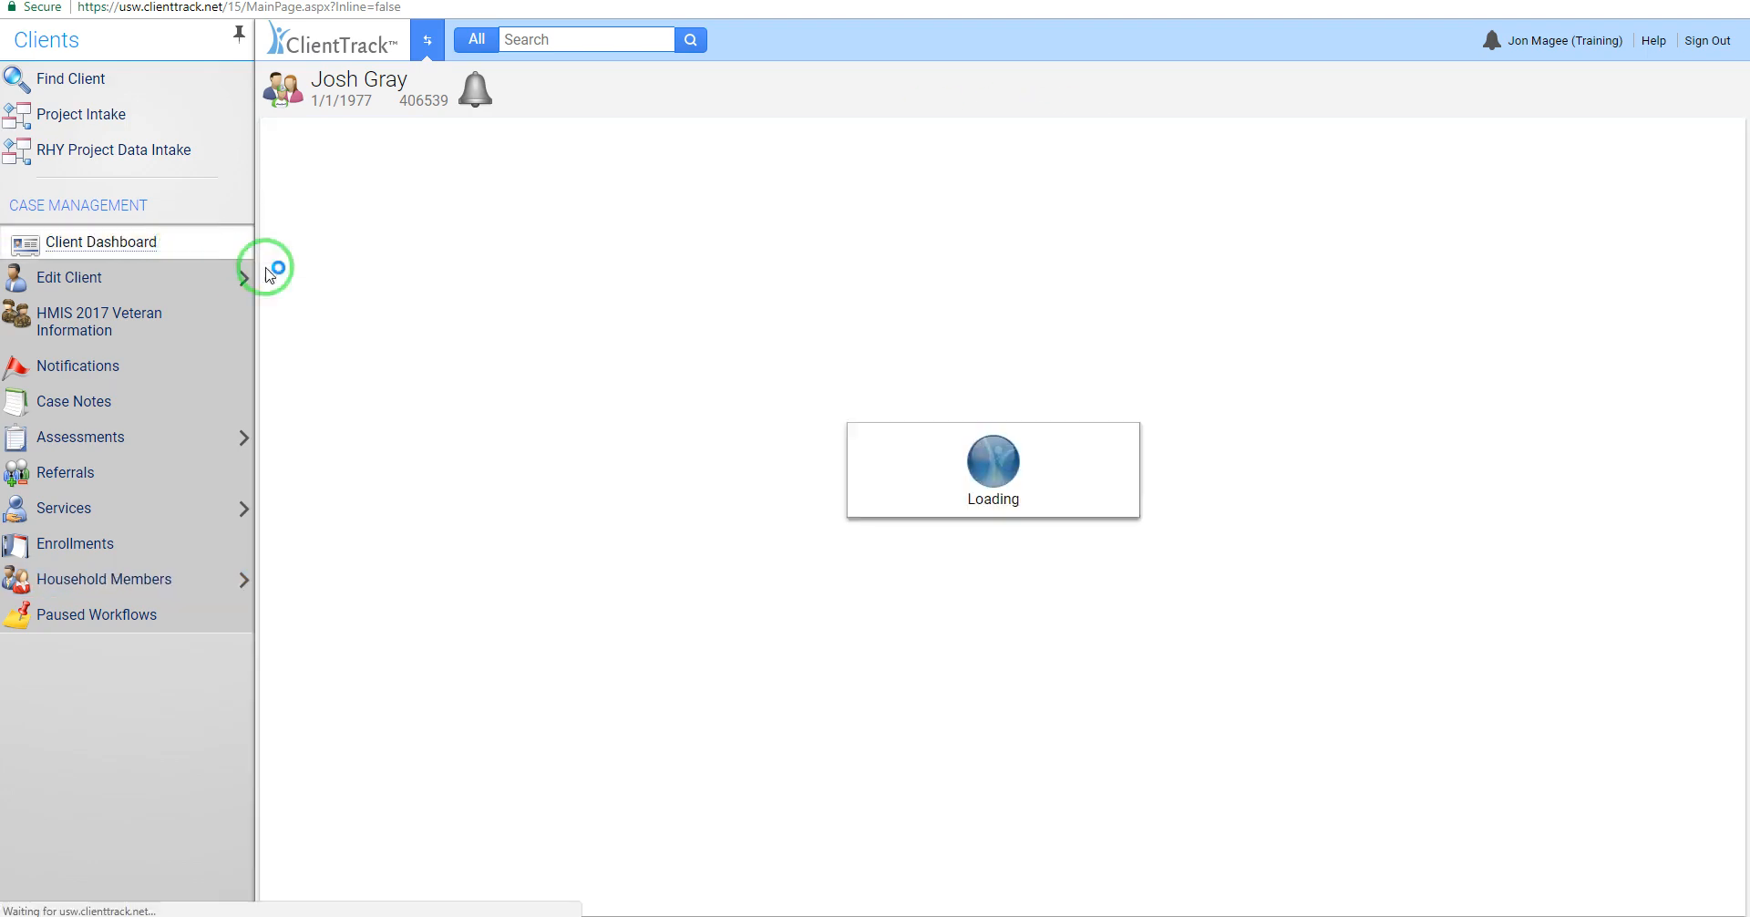
Step: Return to the Home workspace, close the family's member list, and clear the family name in Family Administration
click(428, 41)
click(577, 444)
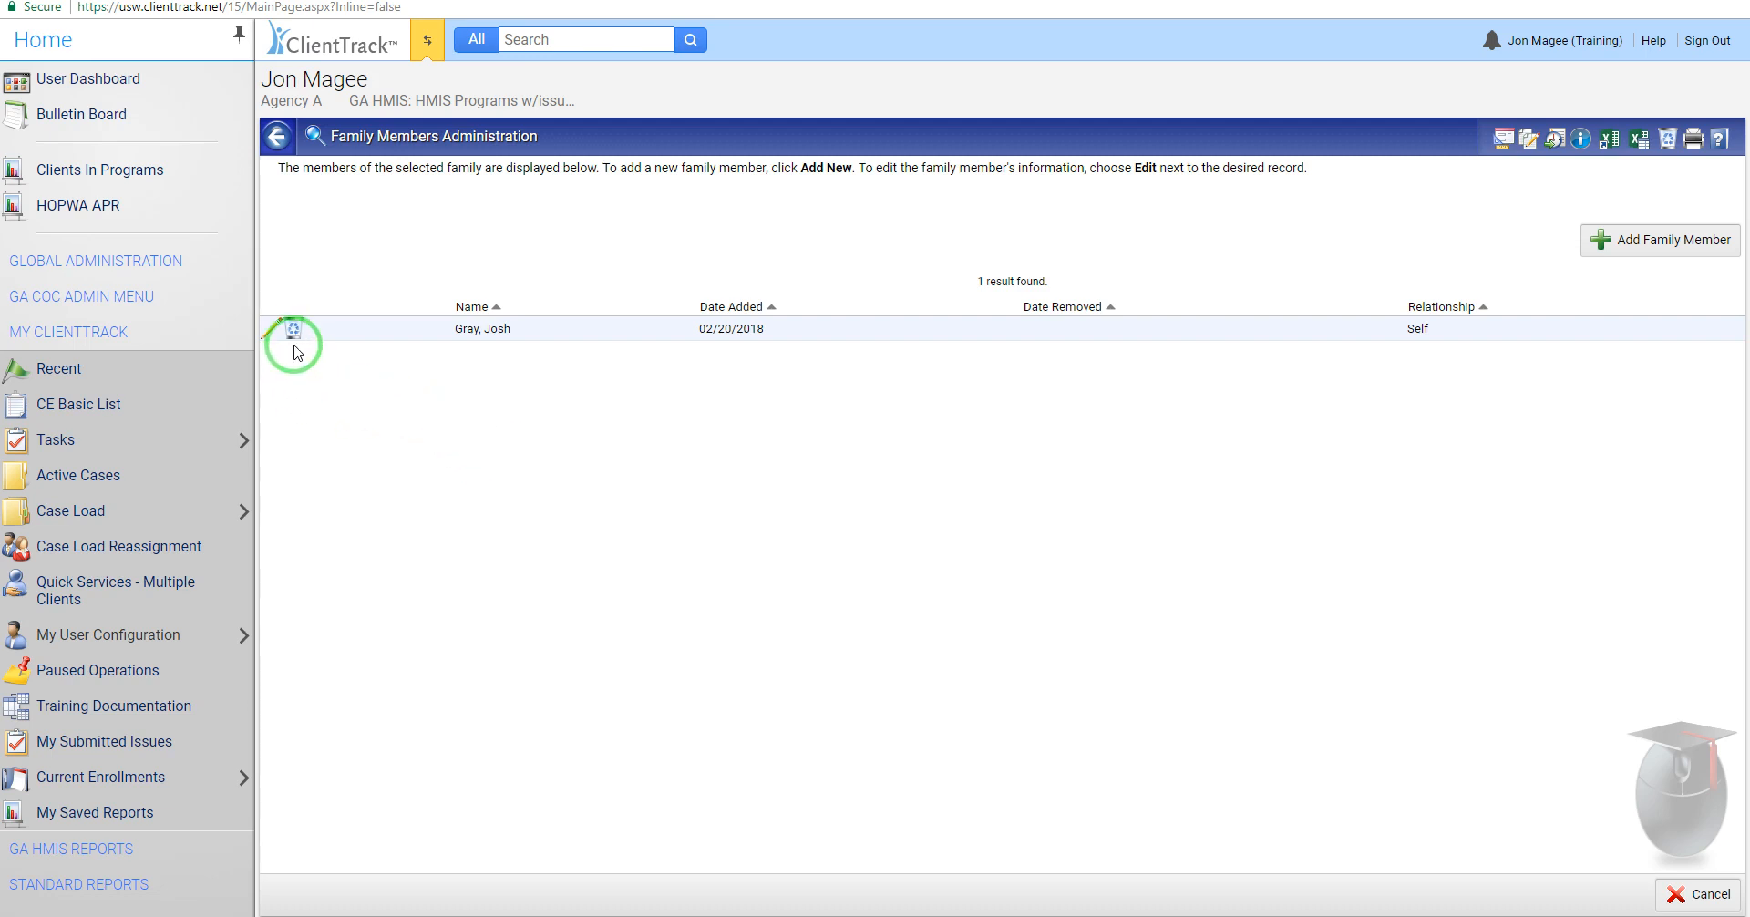
click(1696, 891)
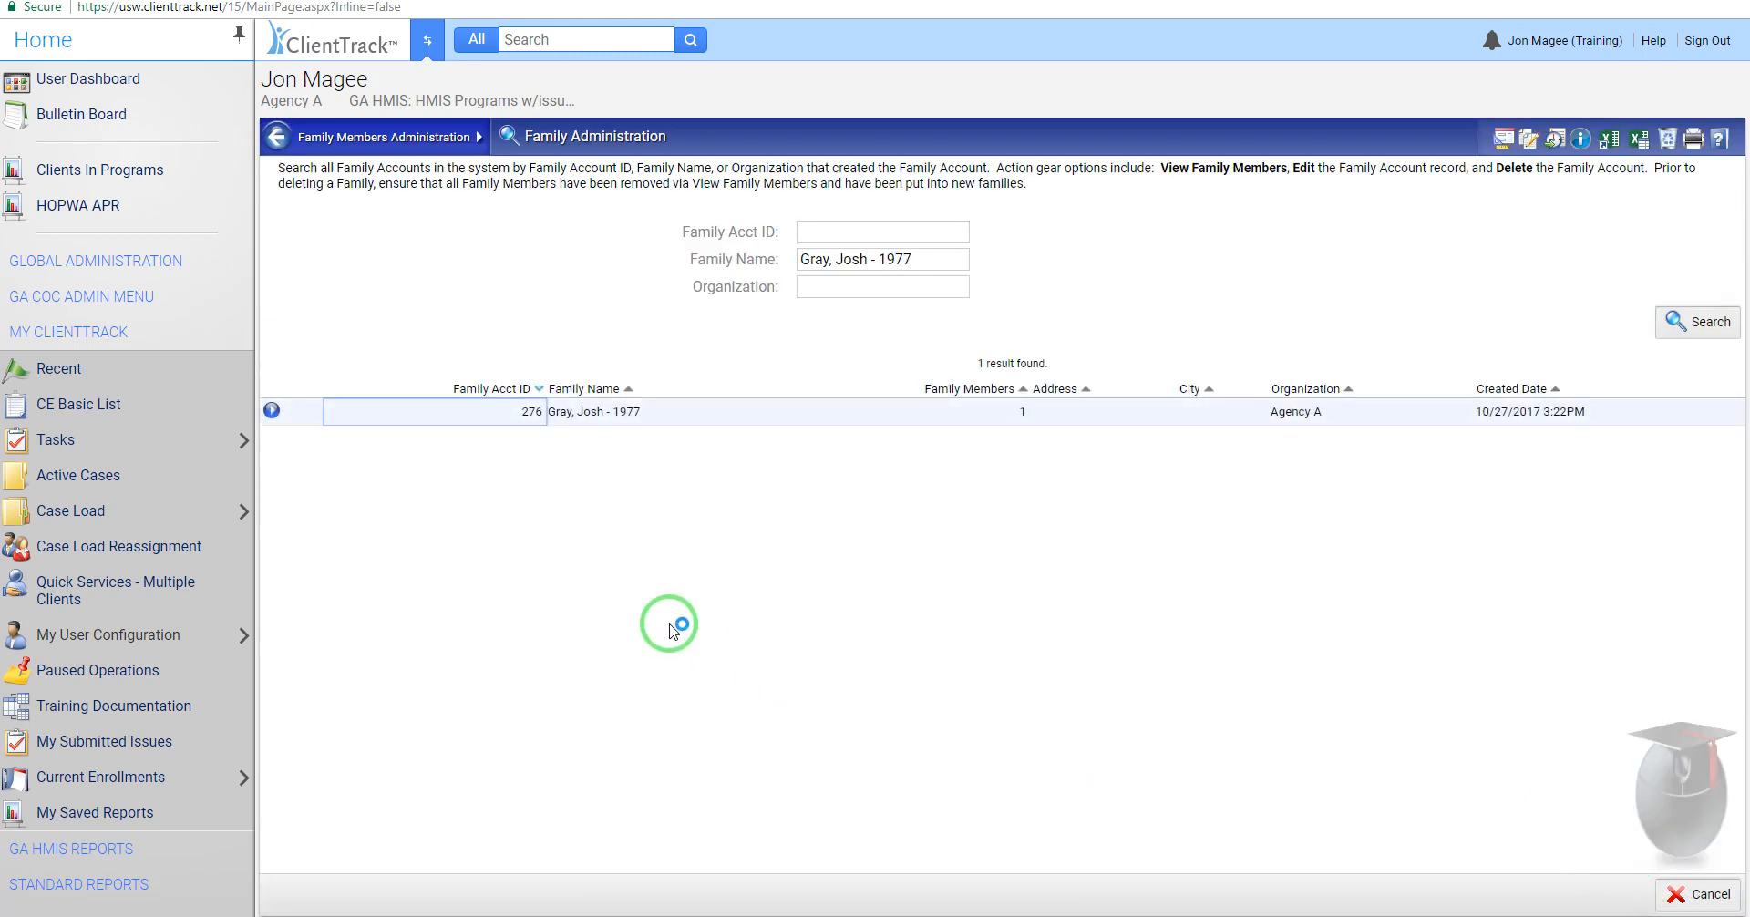
click(888, 261)
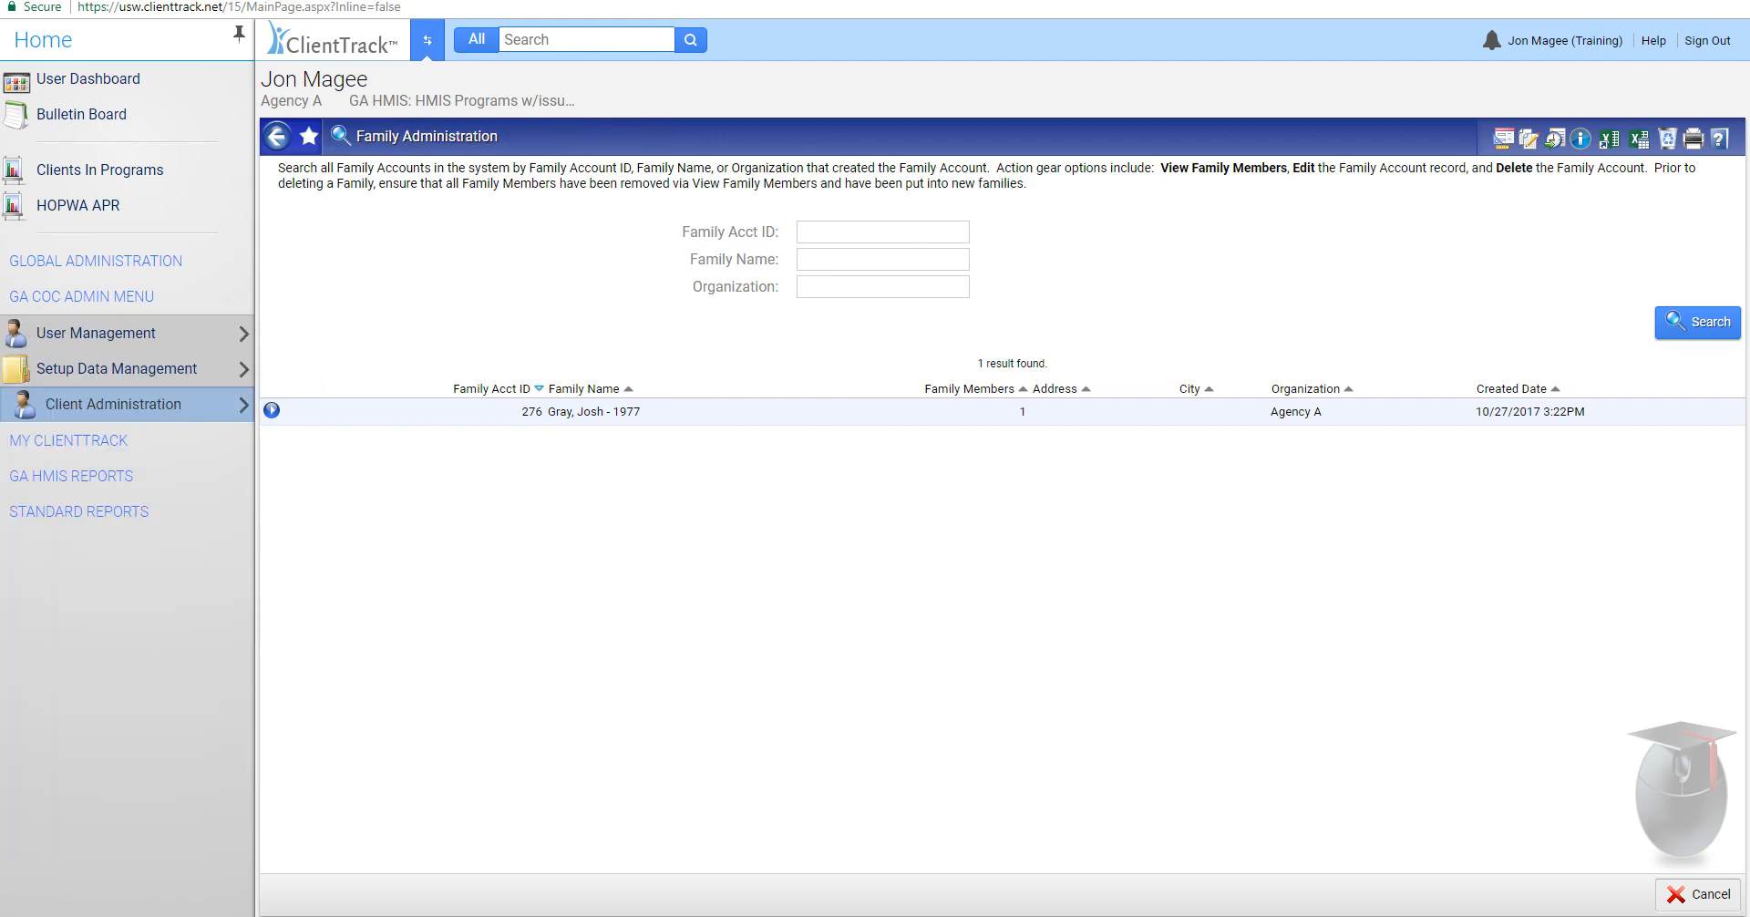
Step: Open the Open Enrollments list under Client Administration and show the enrollments for the ATL-CE program
click(183, 405)
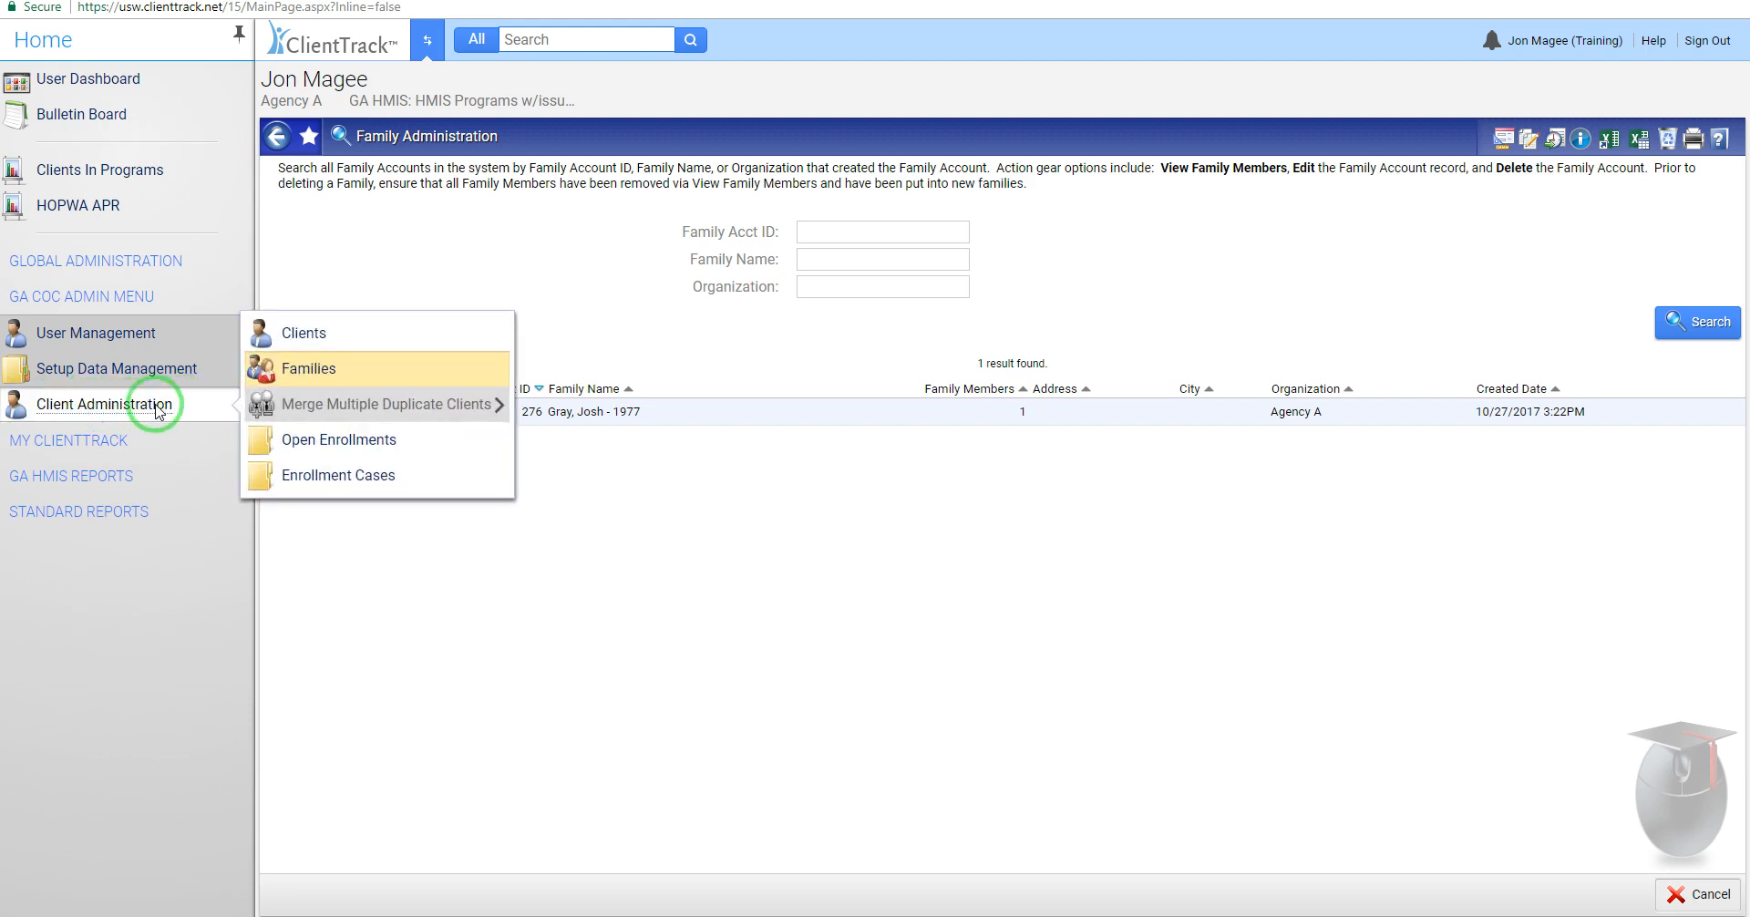
click(390, 444)
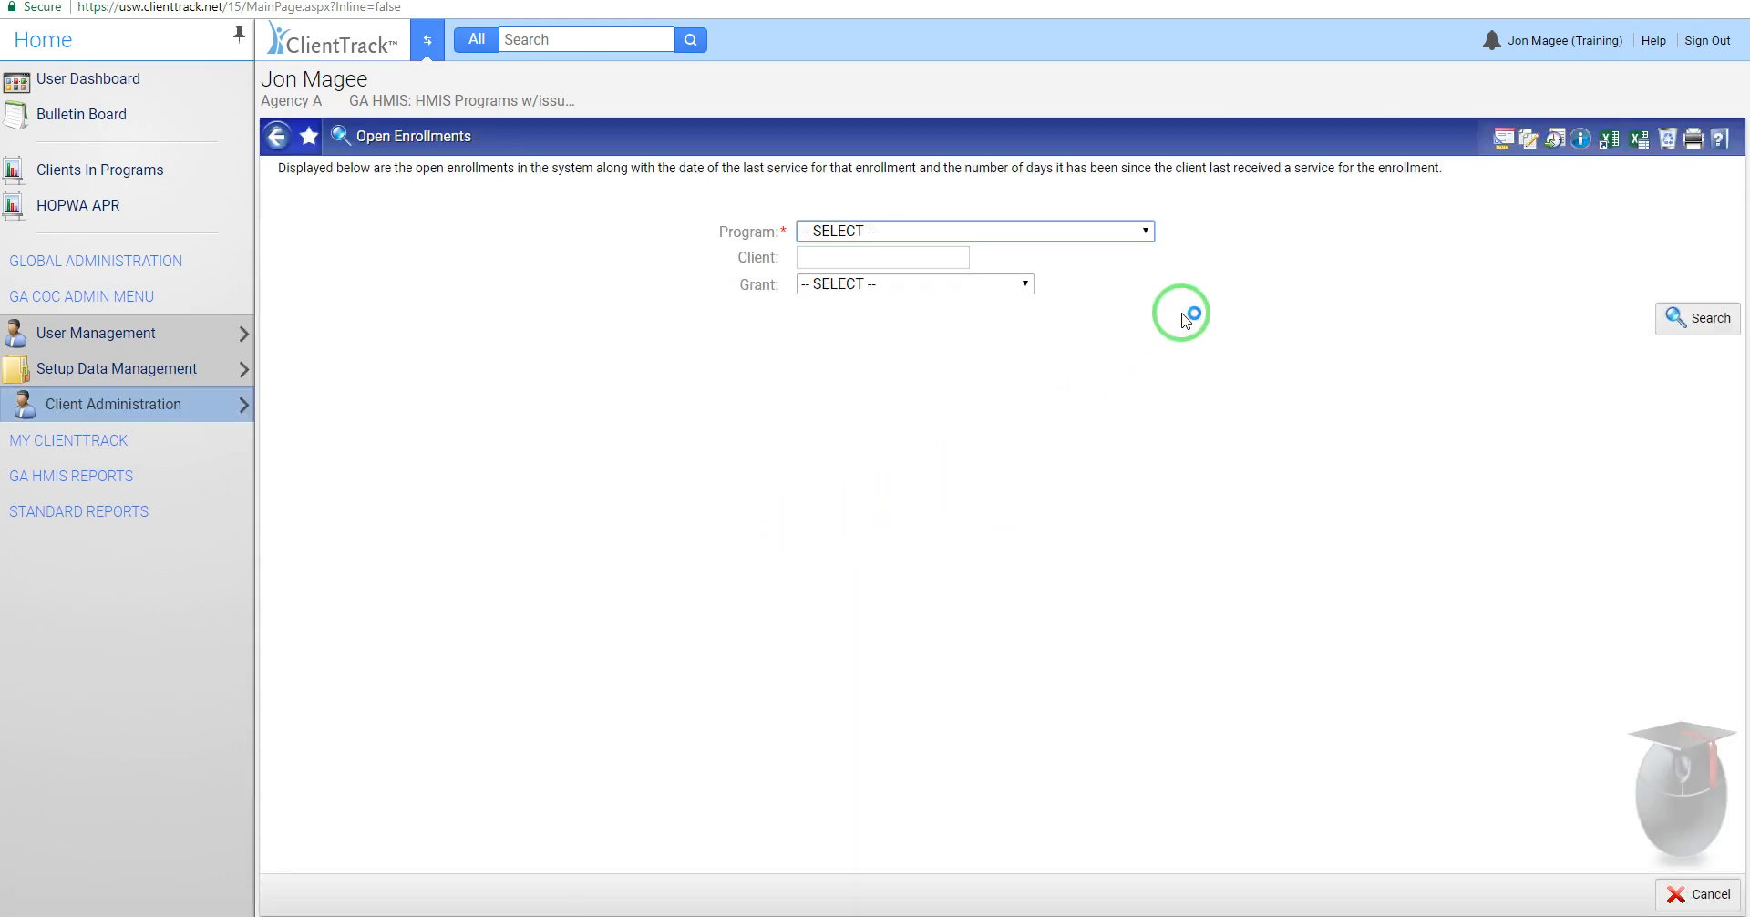
click(1134, 232)
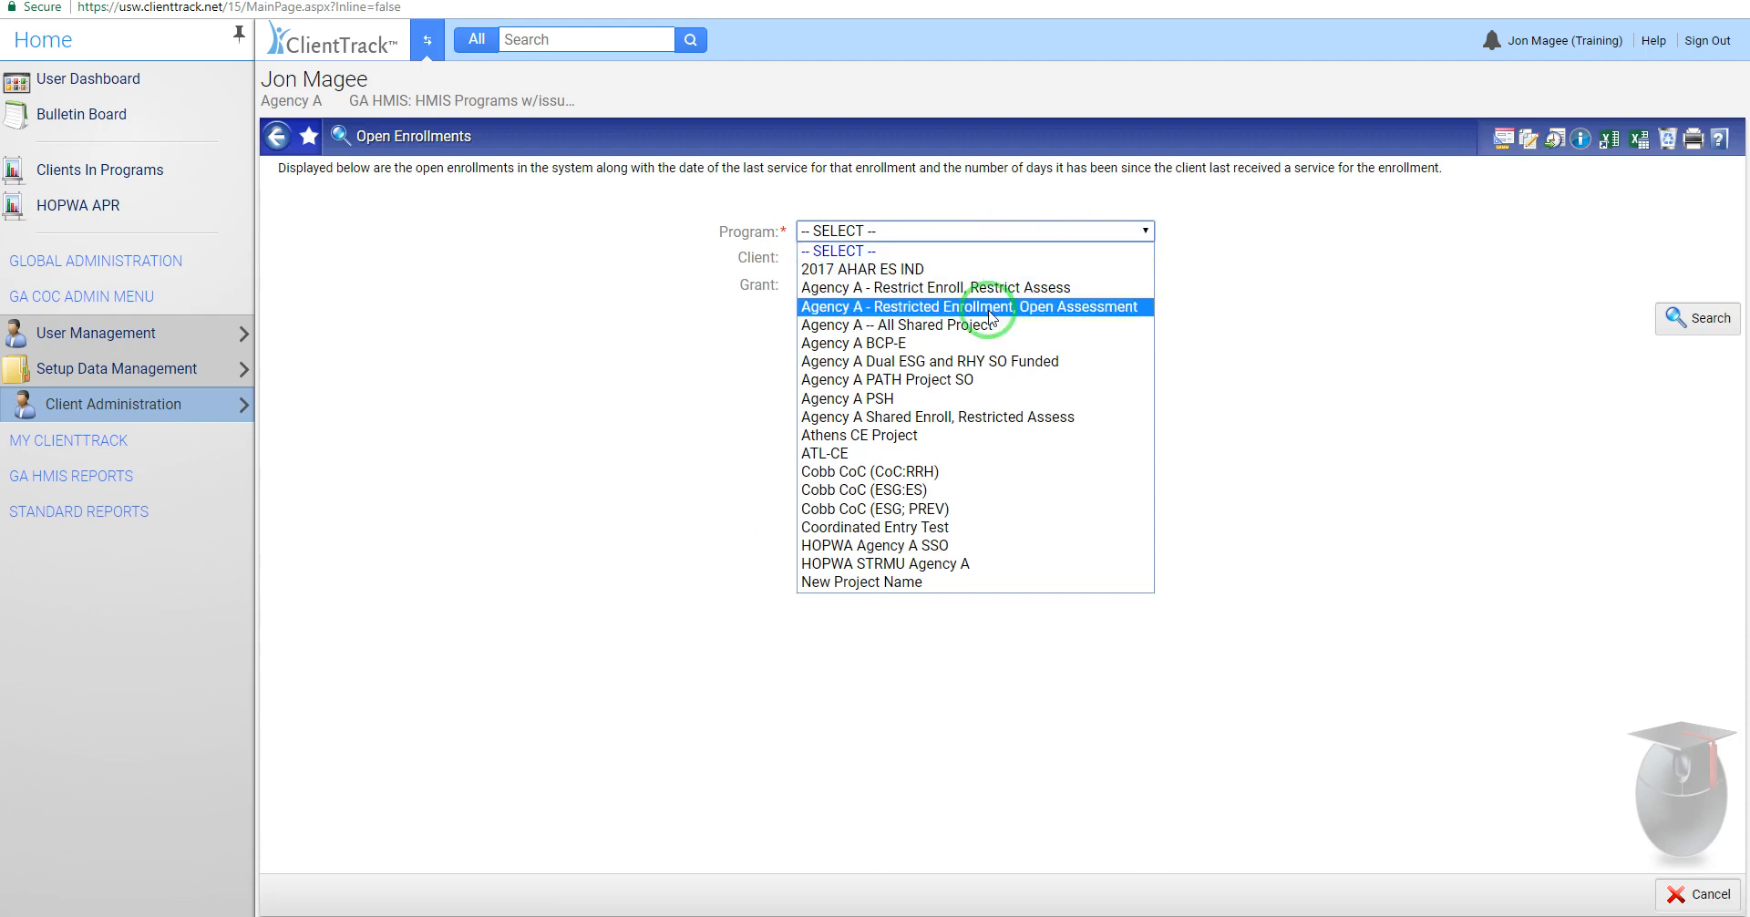
click(881, 461)
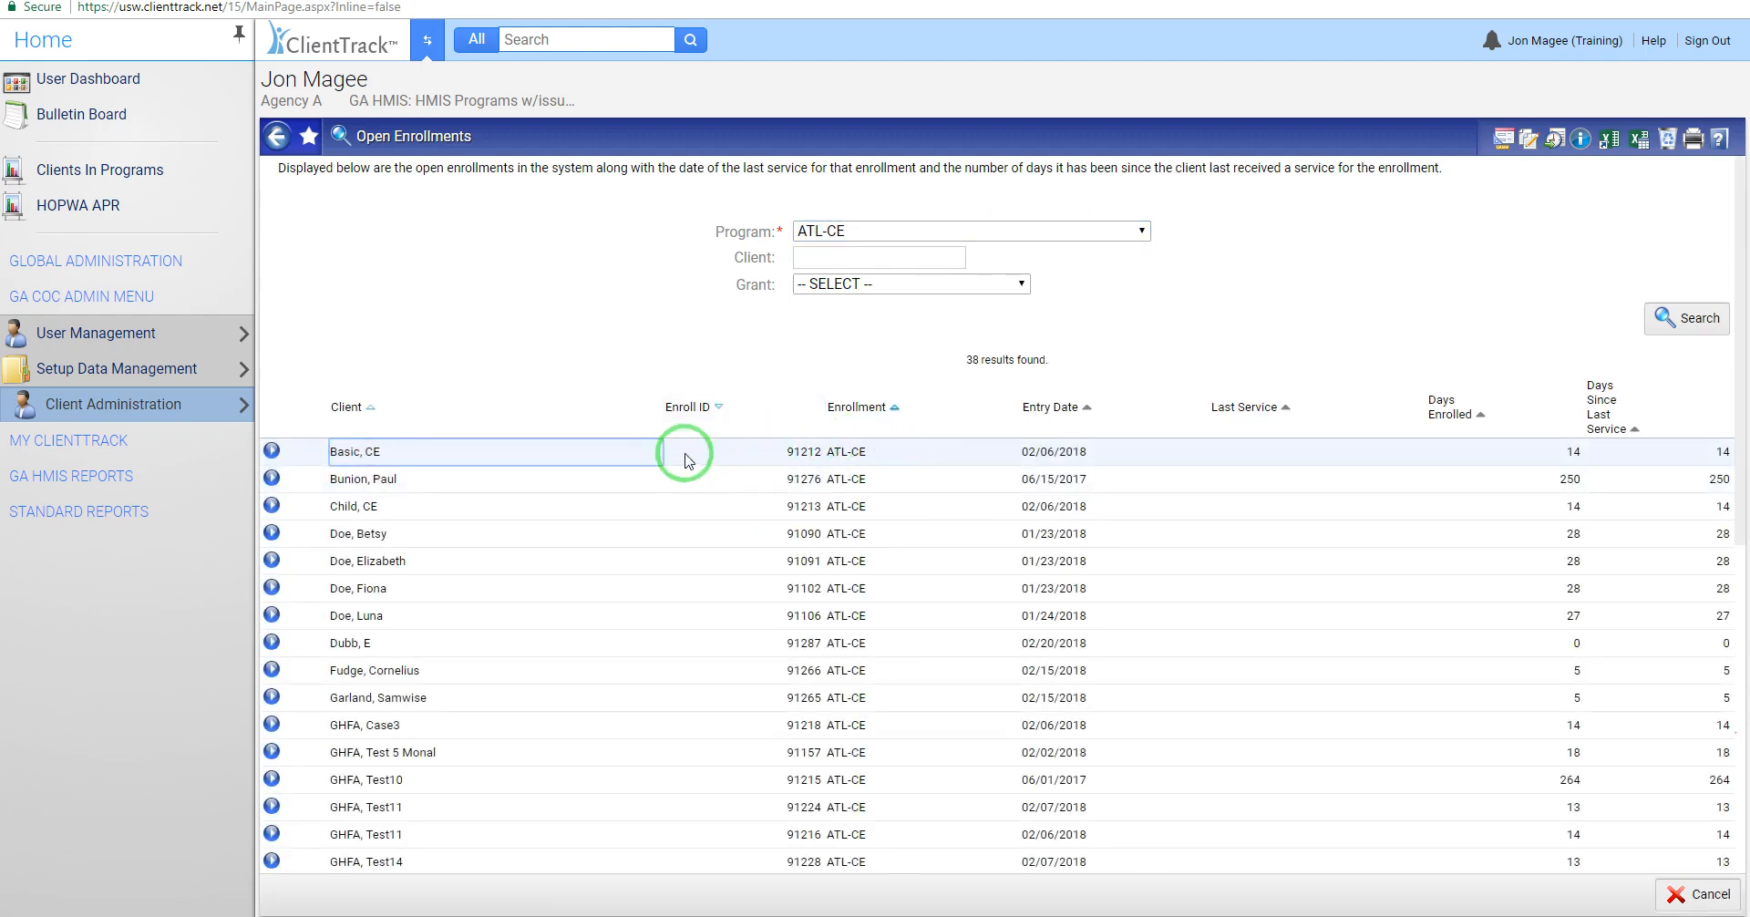
Step: Narrow the ATL-CE open enrollments to the first listed client by searching for that client's name
click(836, 256)
text(b)
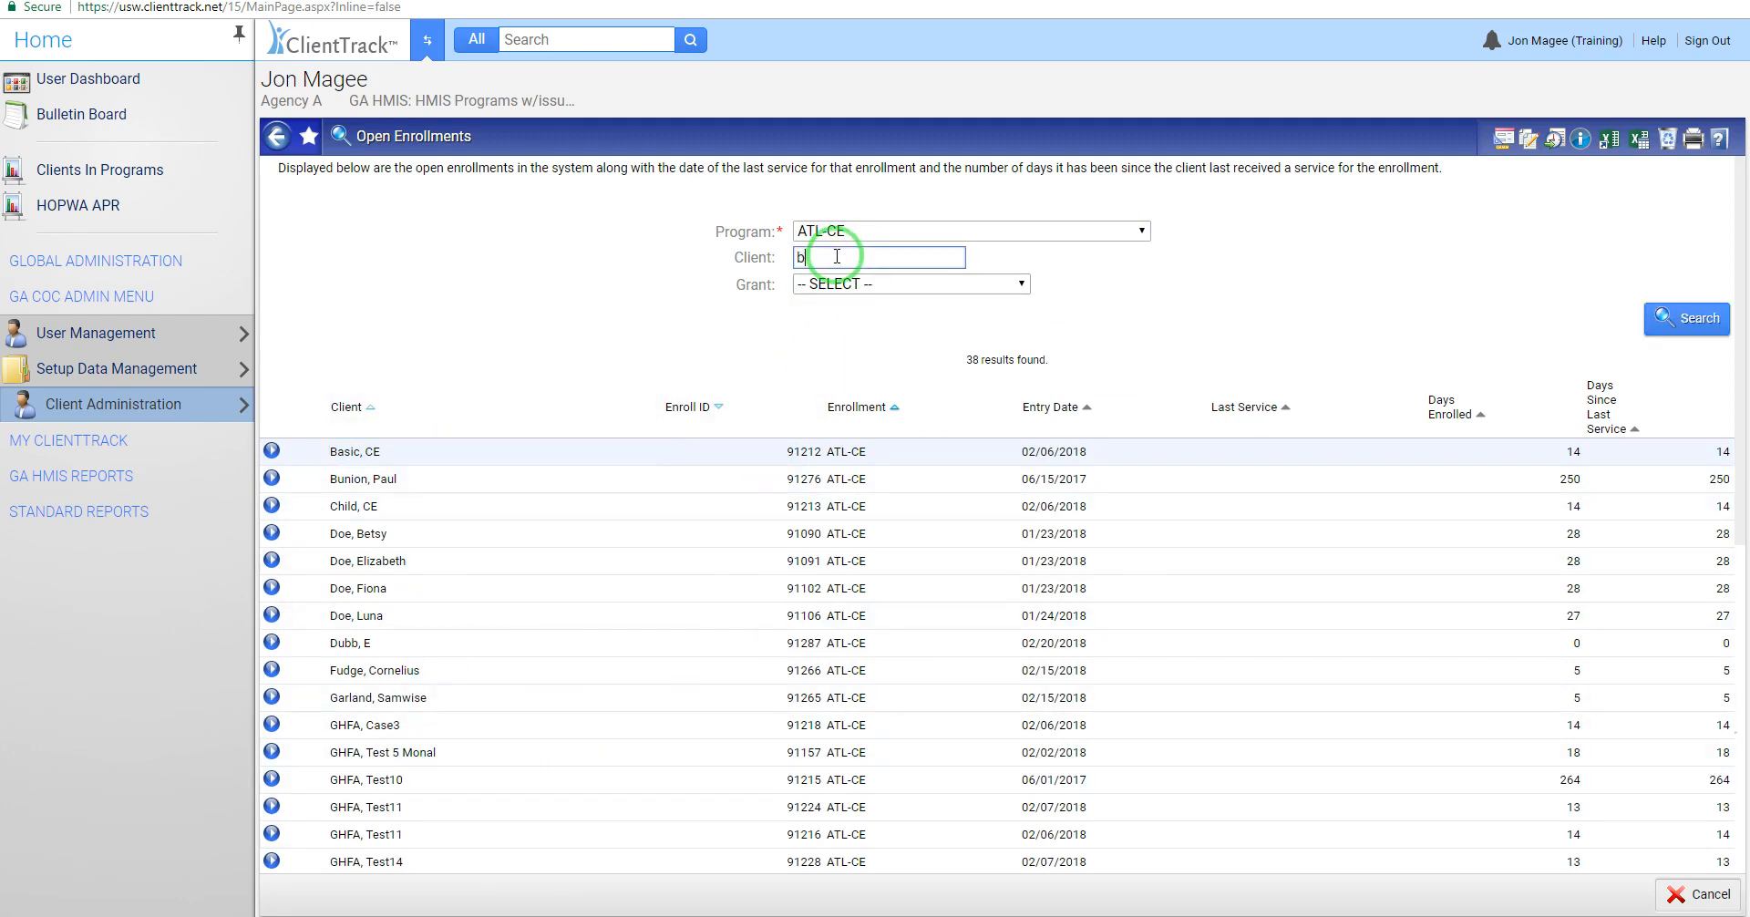
text(asic, ce)
click(1646, 319)
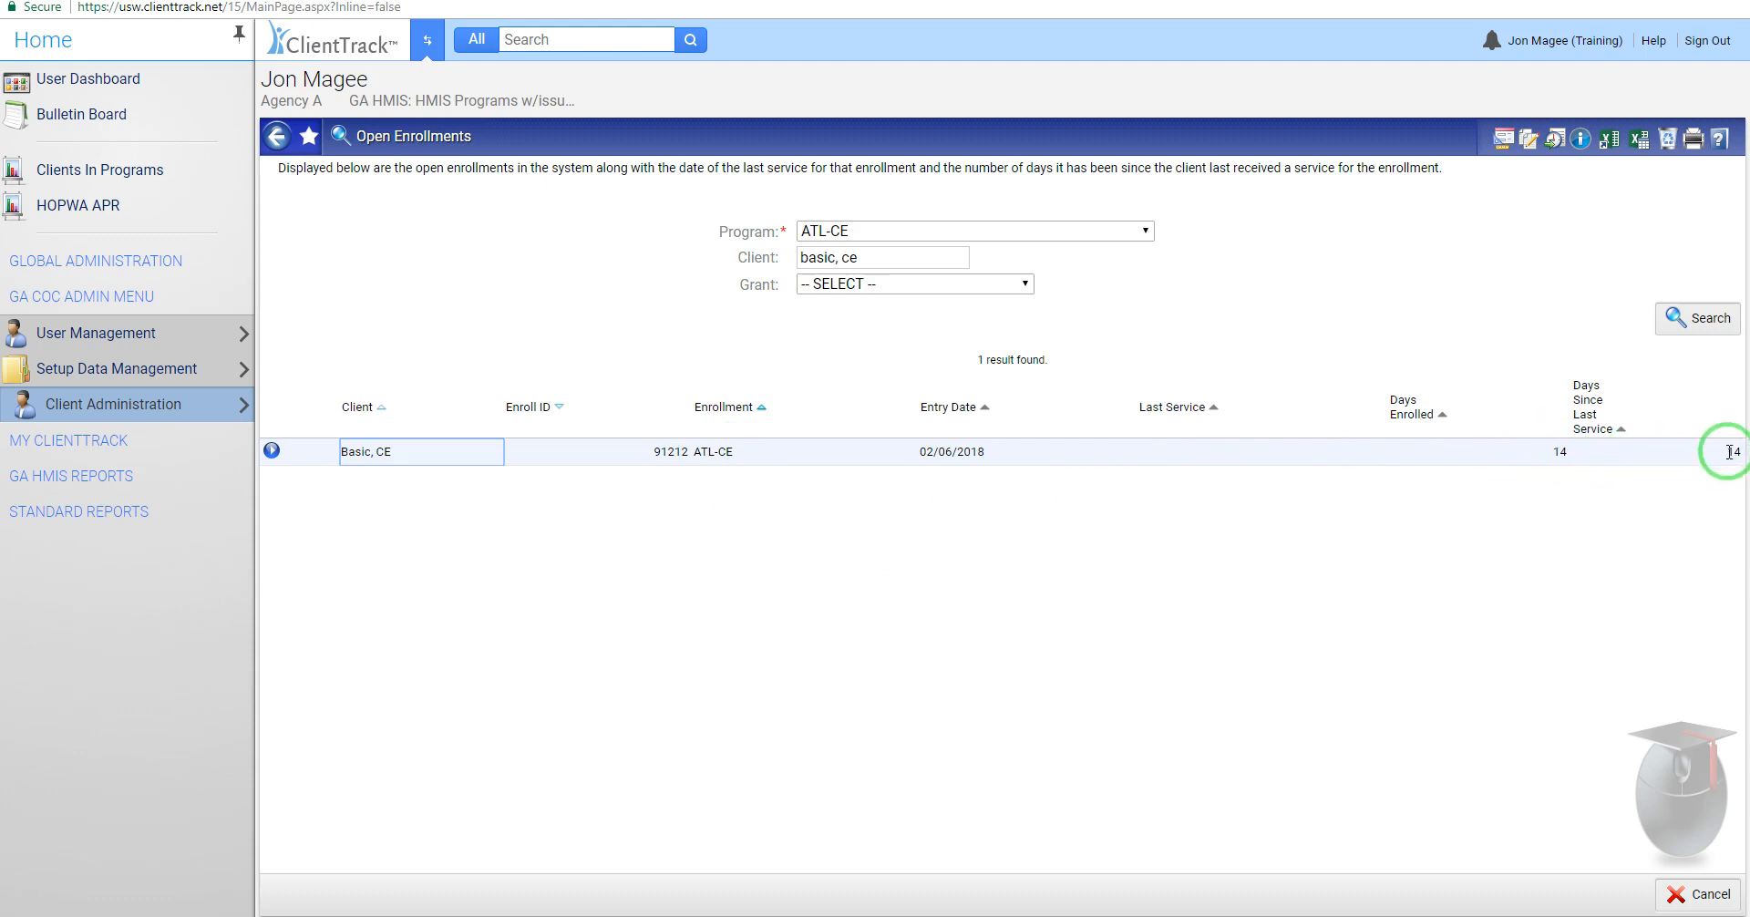
Step: Open the found client's enrollment for editing and review the programs available for the enrollment case
click(272, 451)
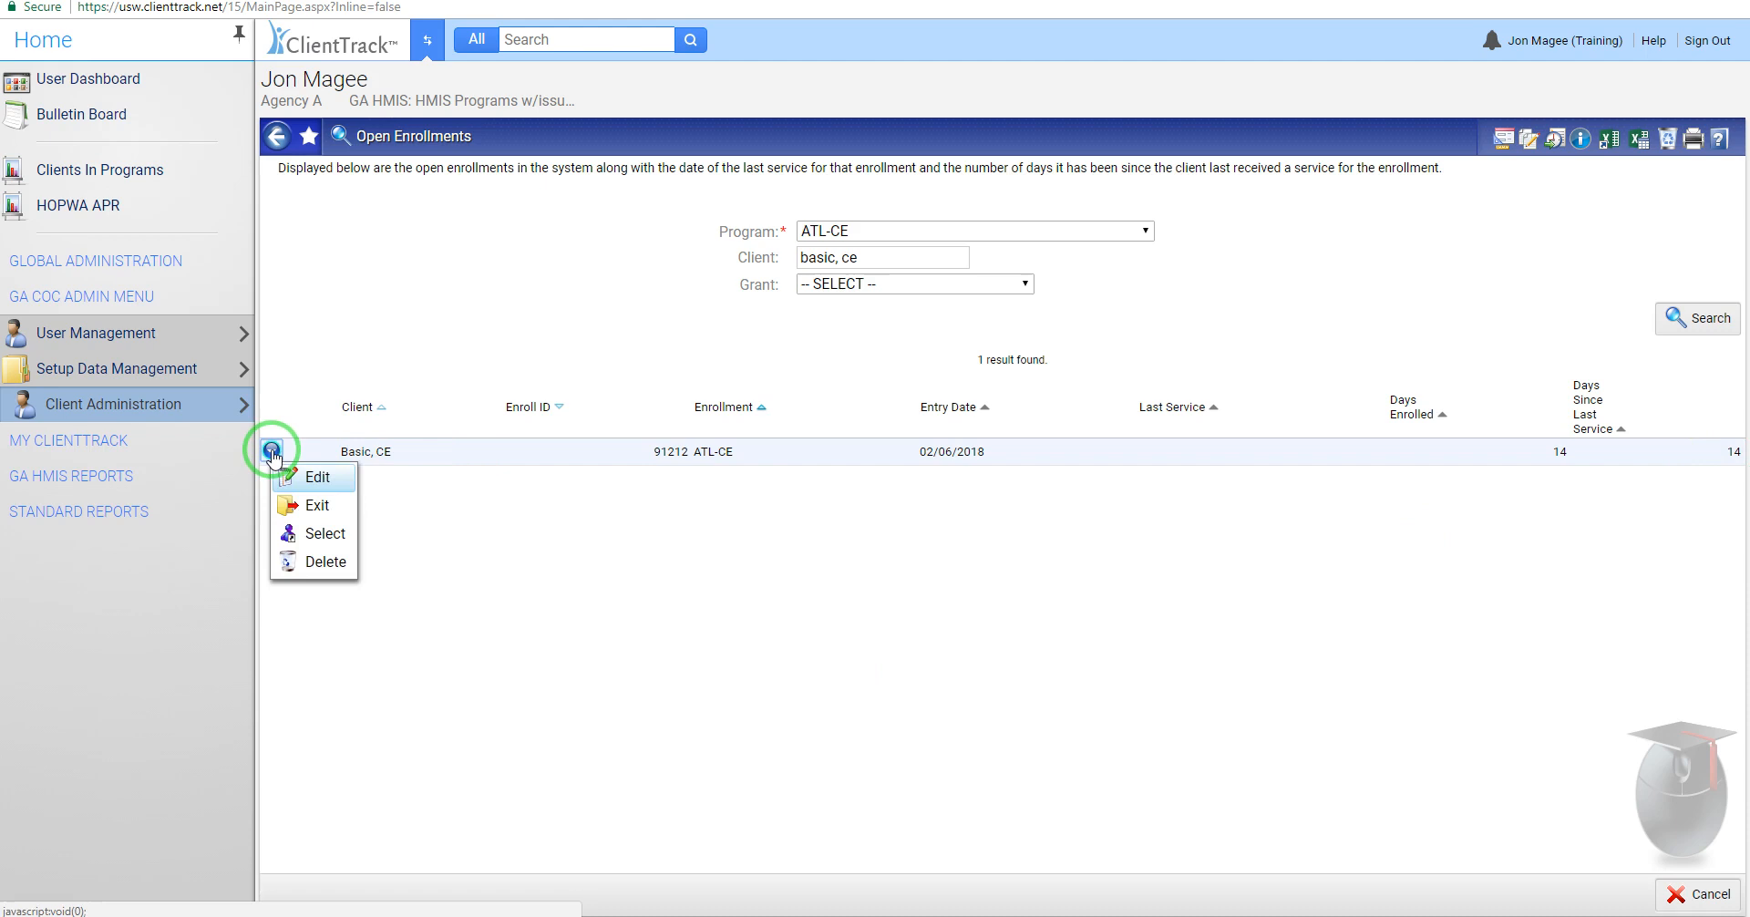
click(311, 477)
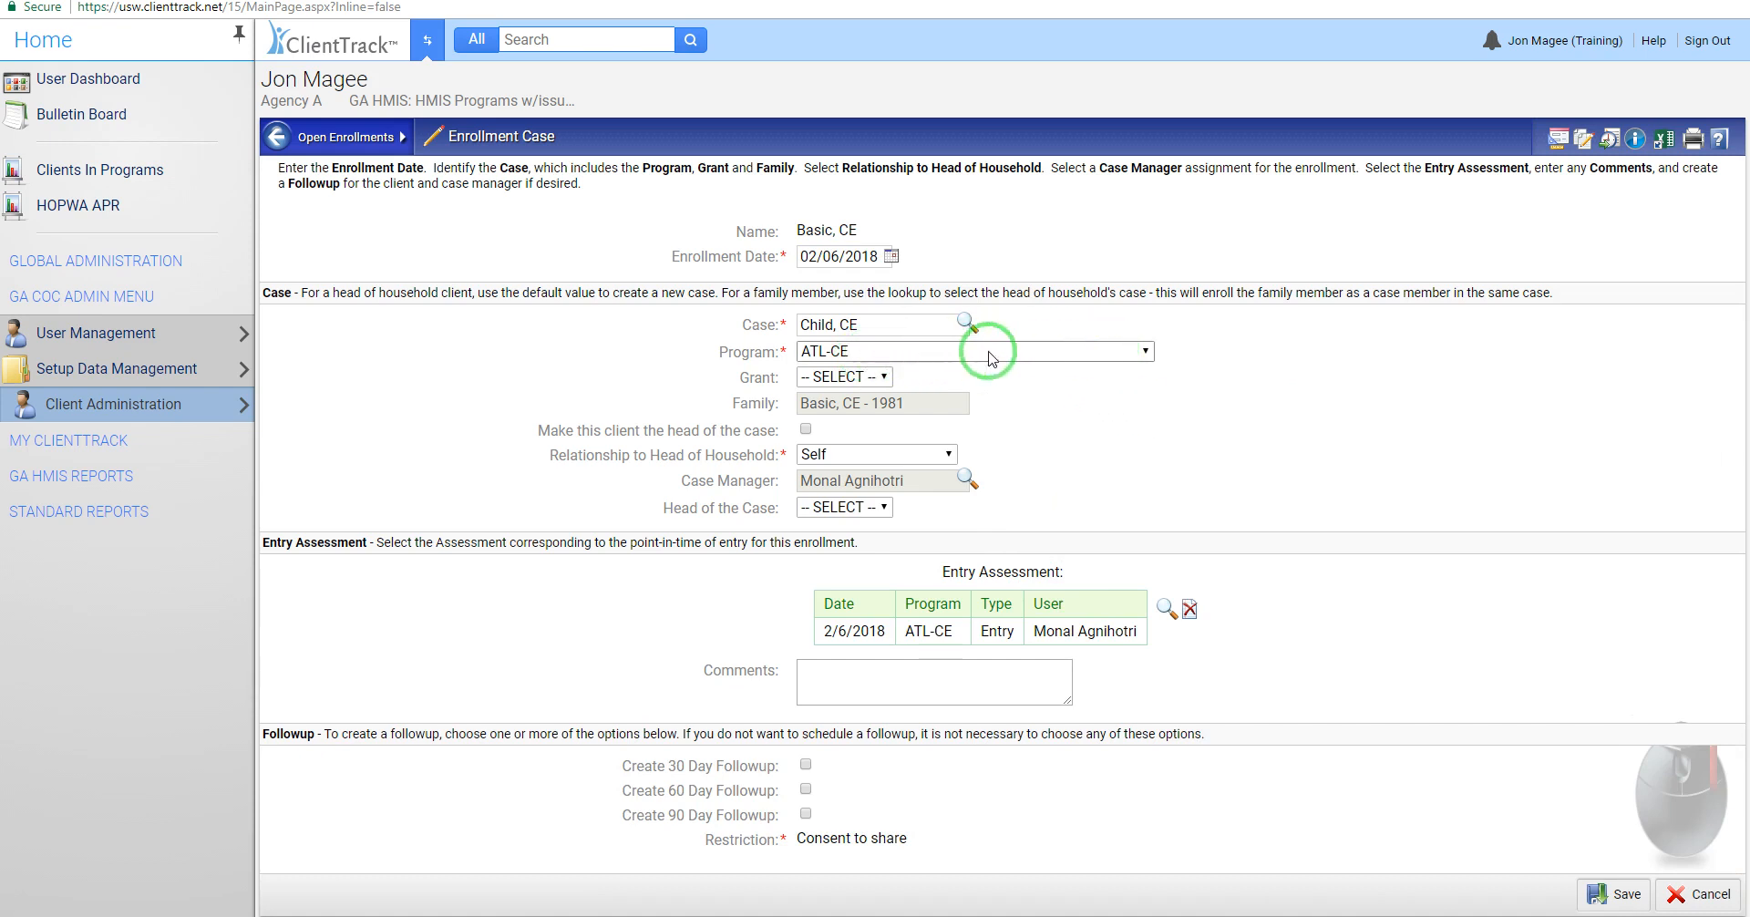
click(1055, 356)
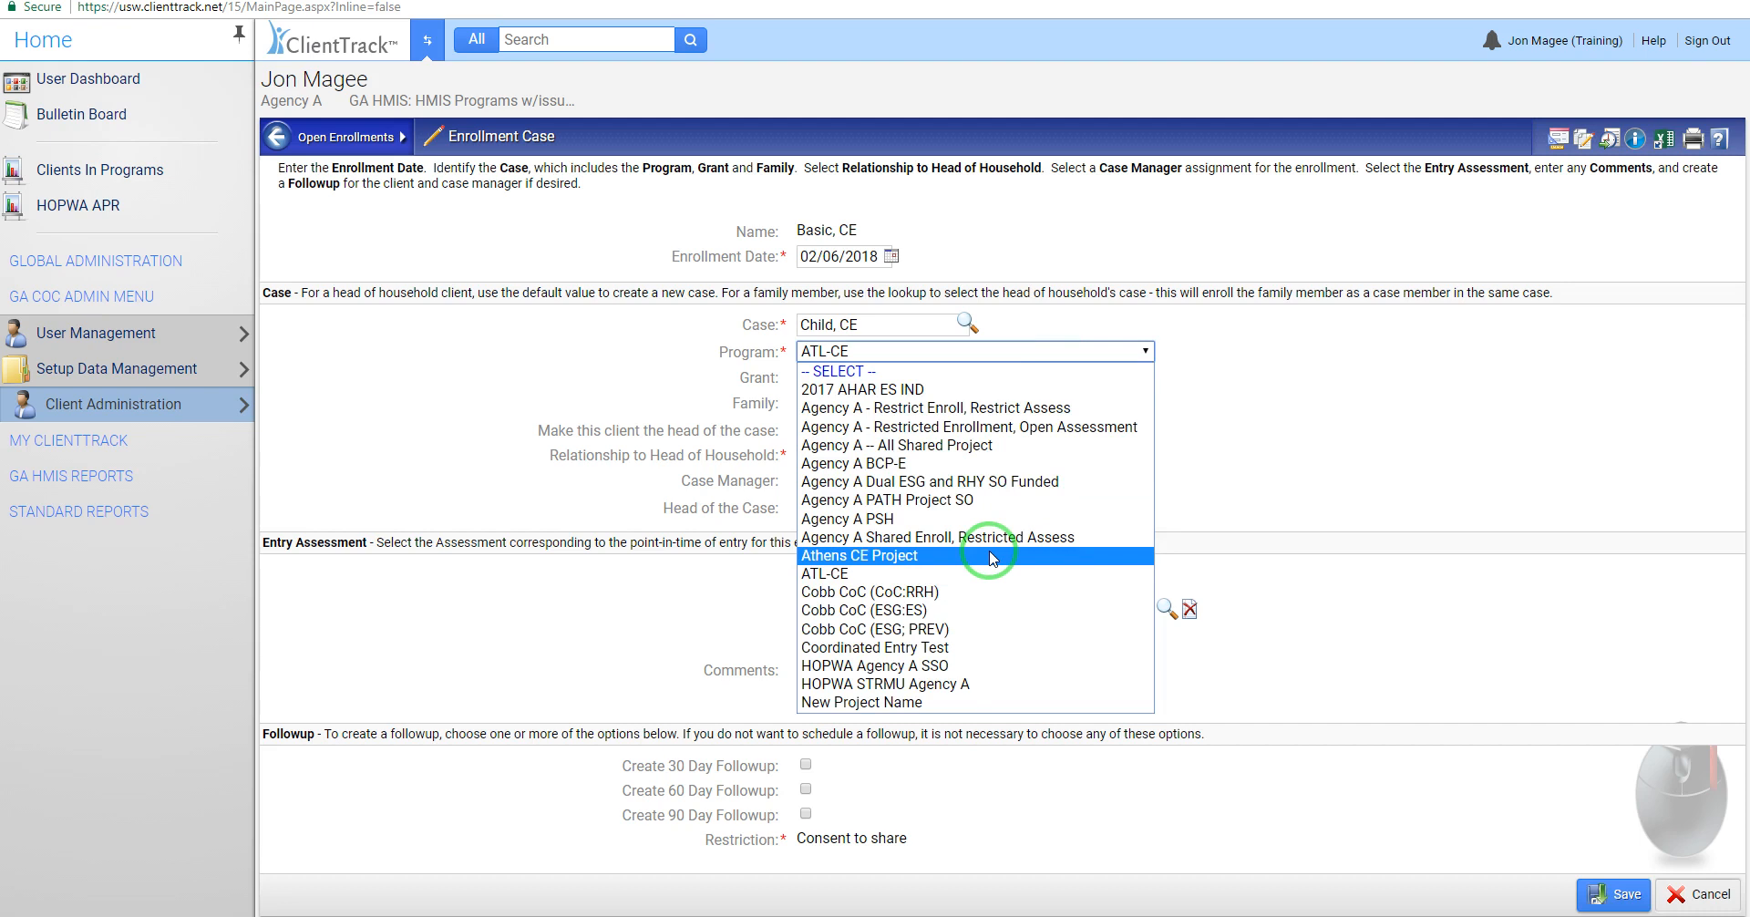
click(1347, 410)
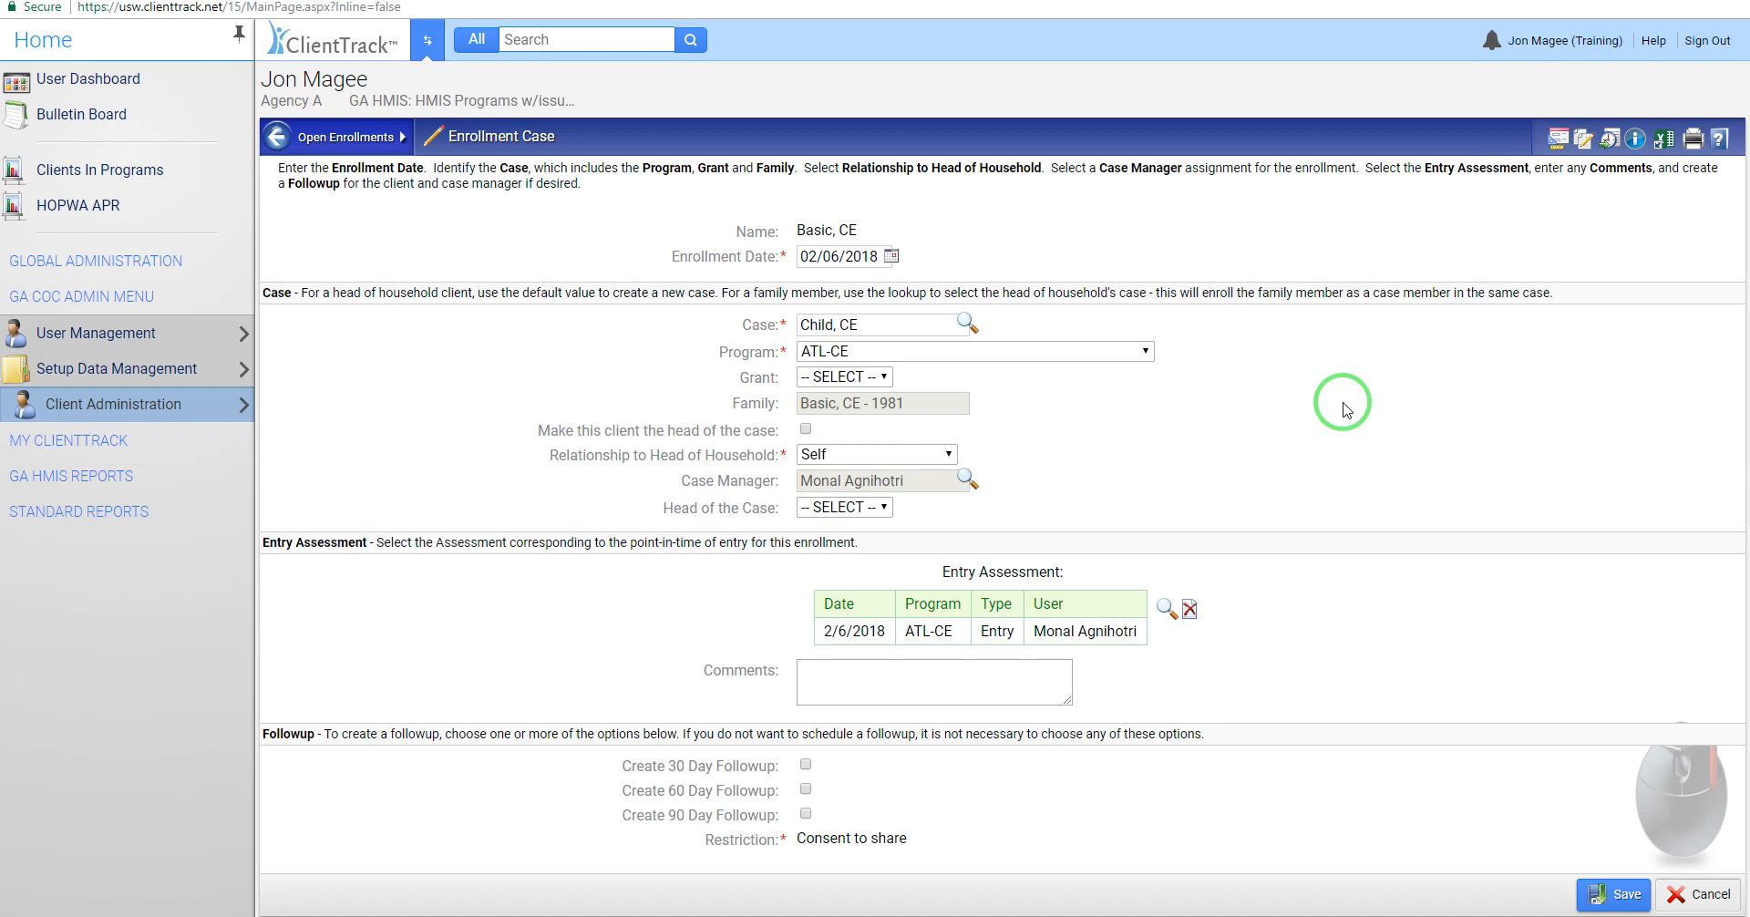
click(1059, 357)
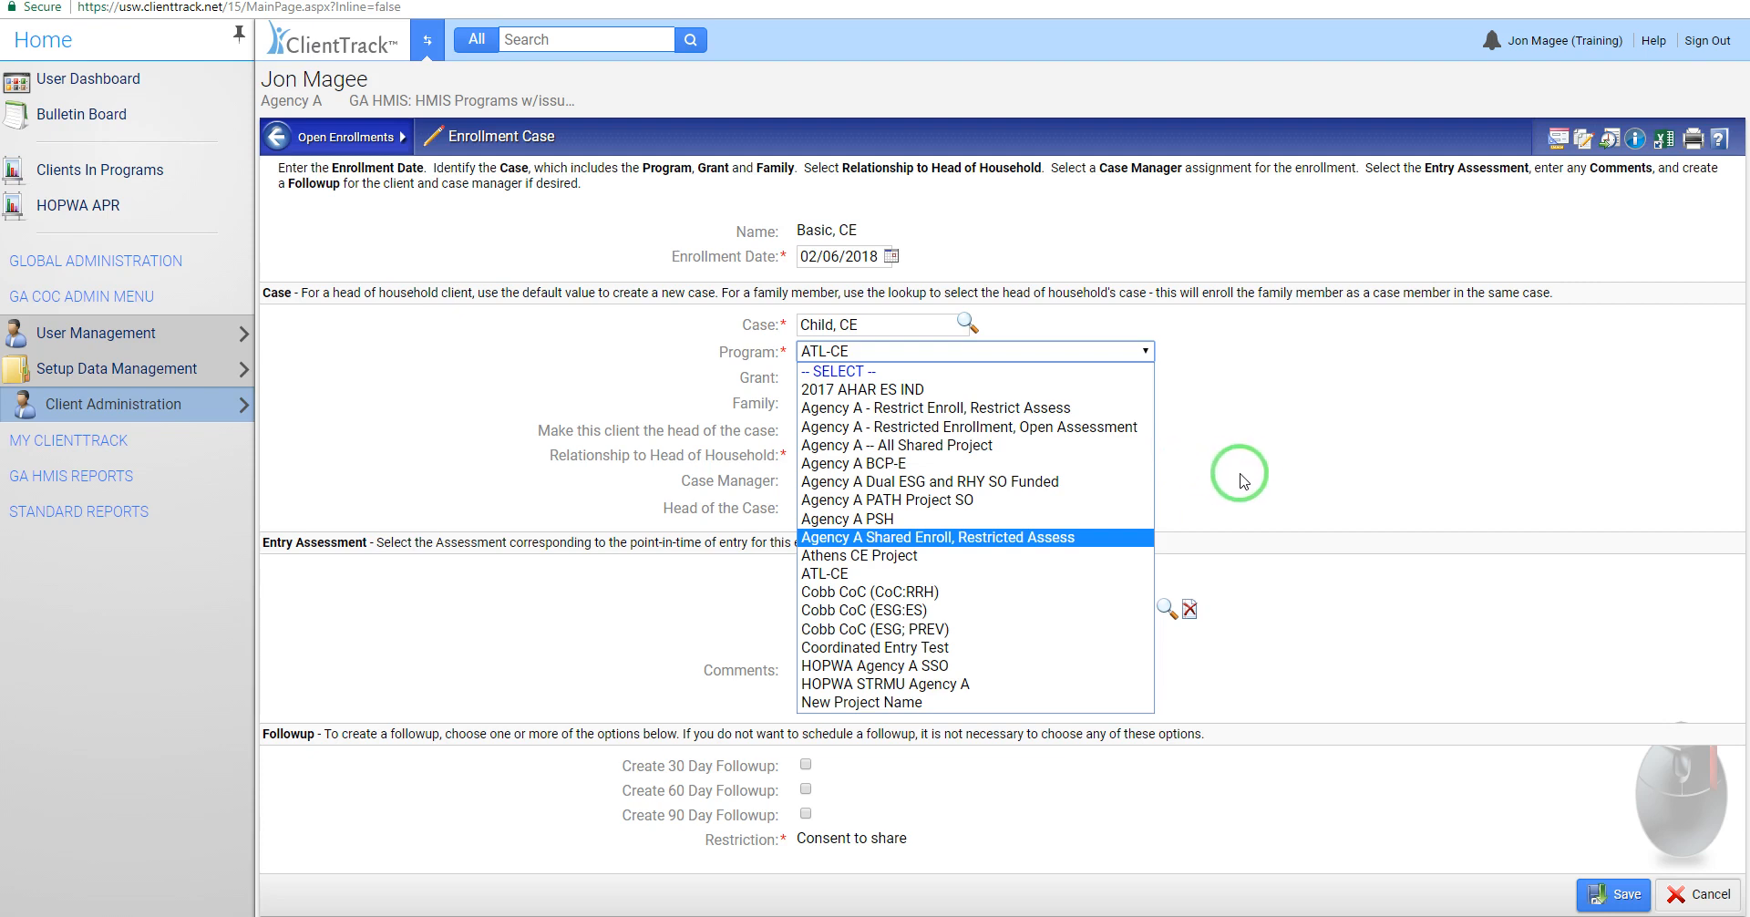
click(1039, 574)
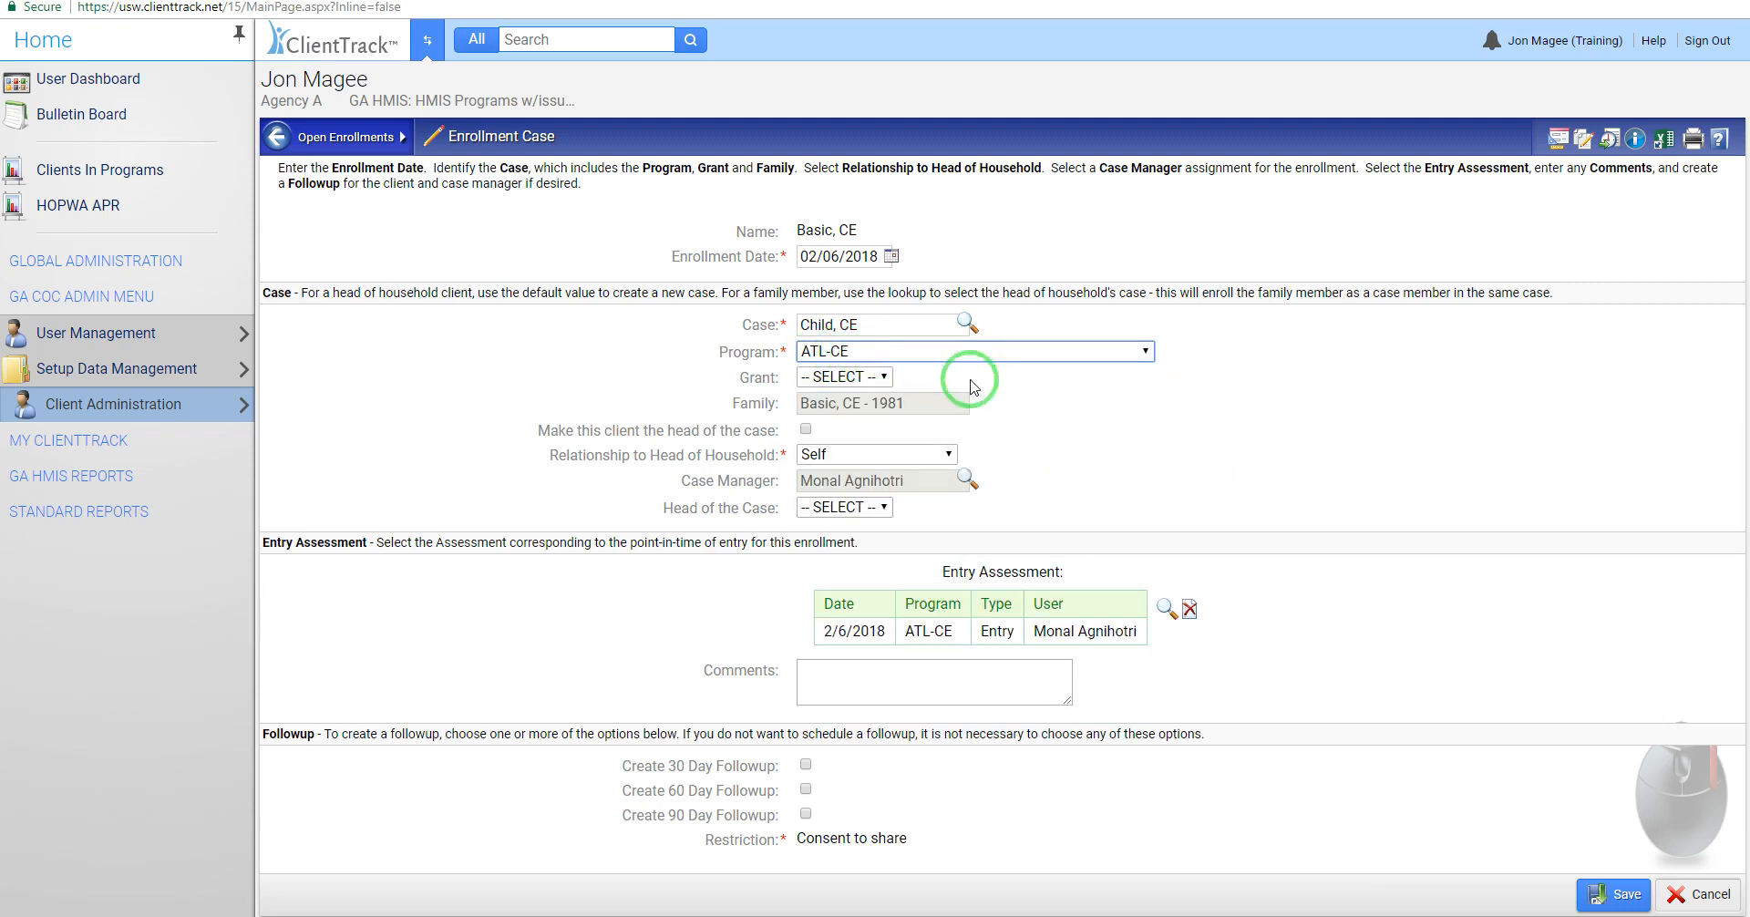
click(1155, 466)
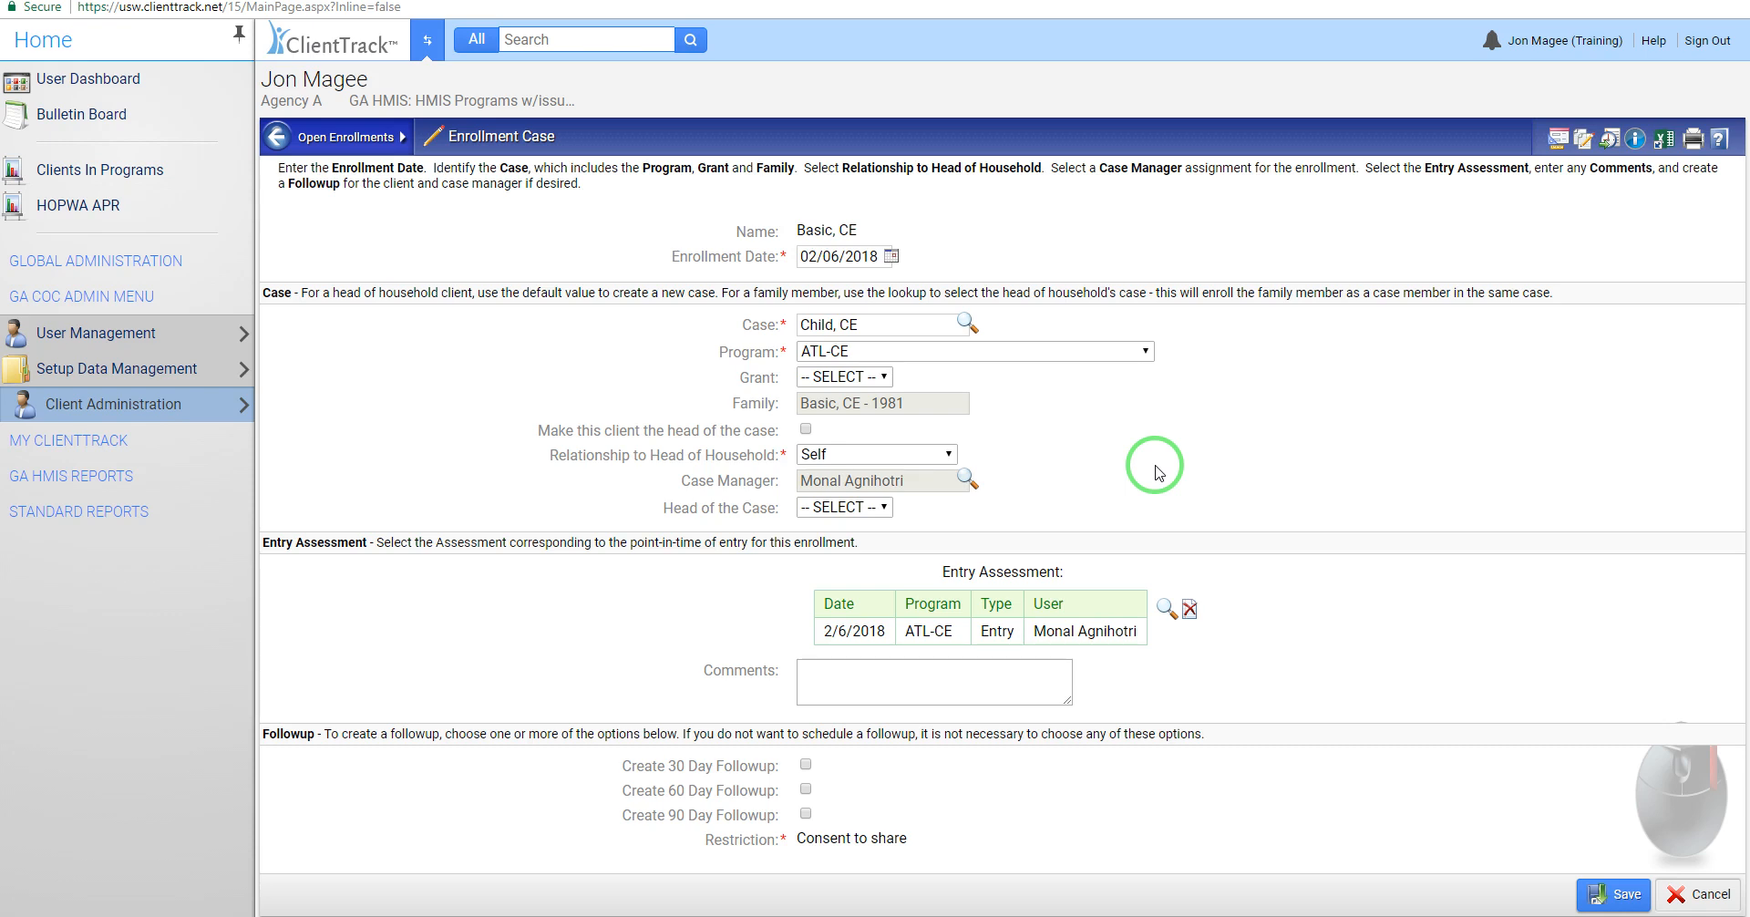
Step: Try the Agency A Dual ESG and RHY SO Funded program on the enrollment case, switch to Athens CE Project, and save
click(1055, 353)
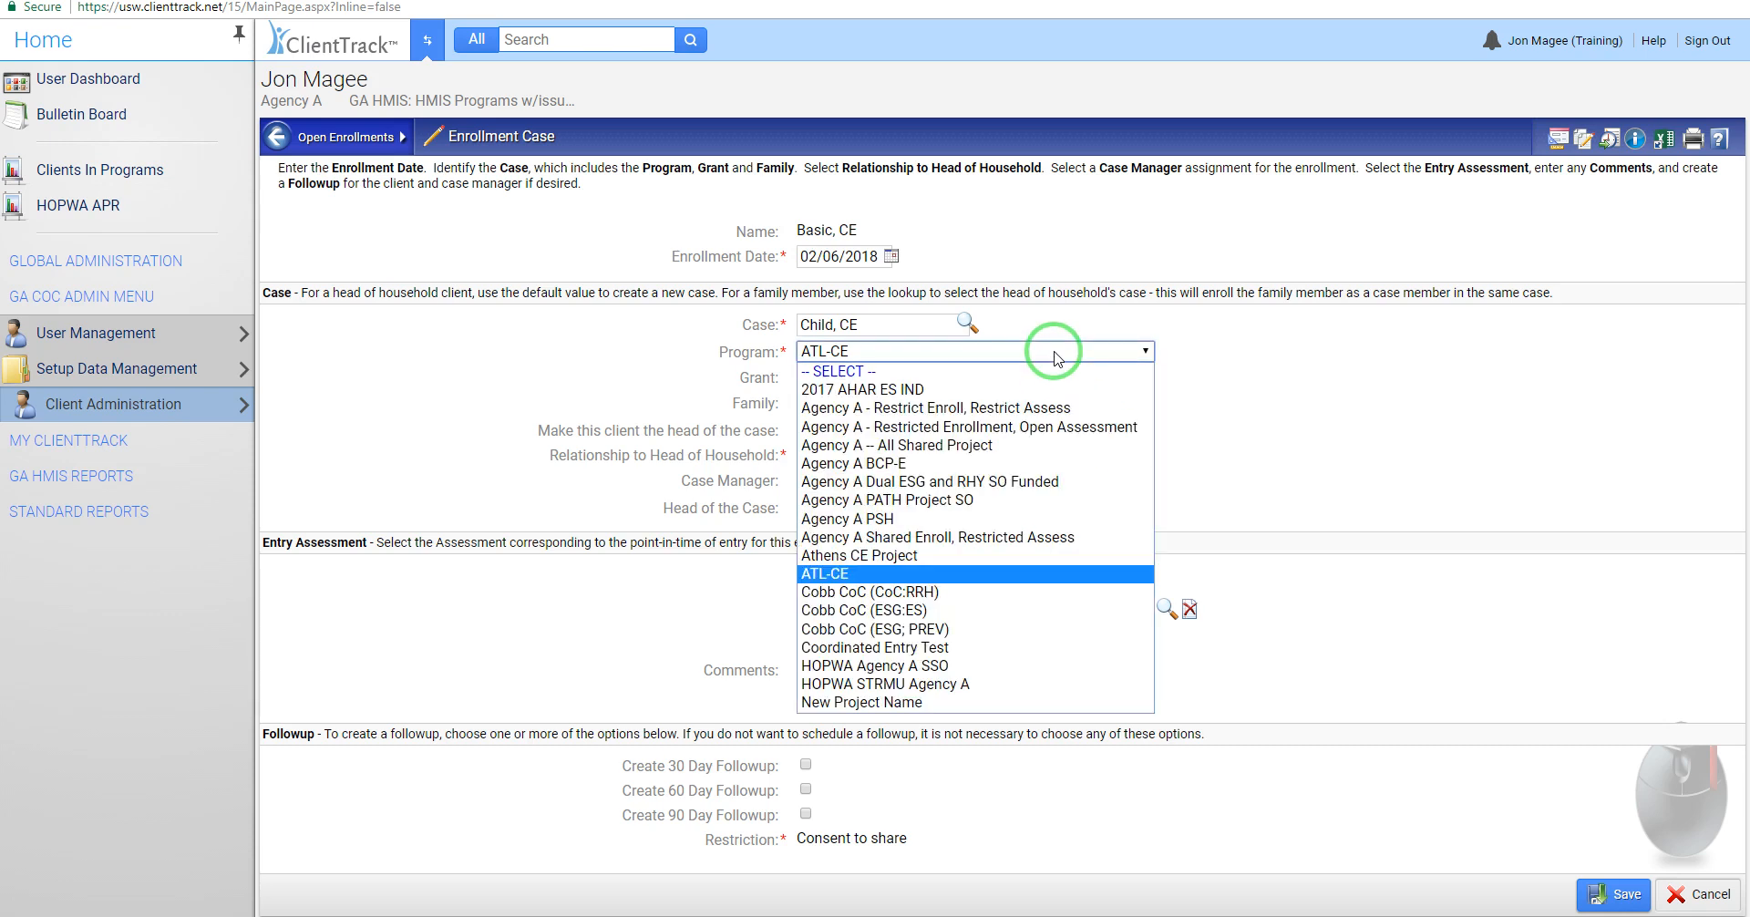
click(1027, 482)
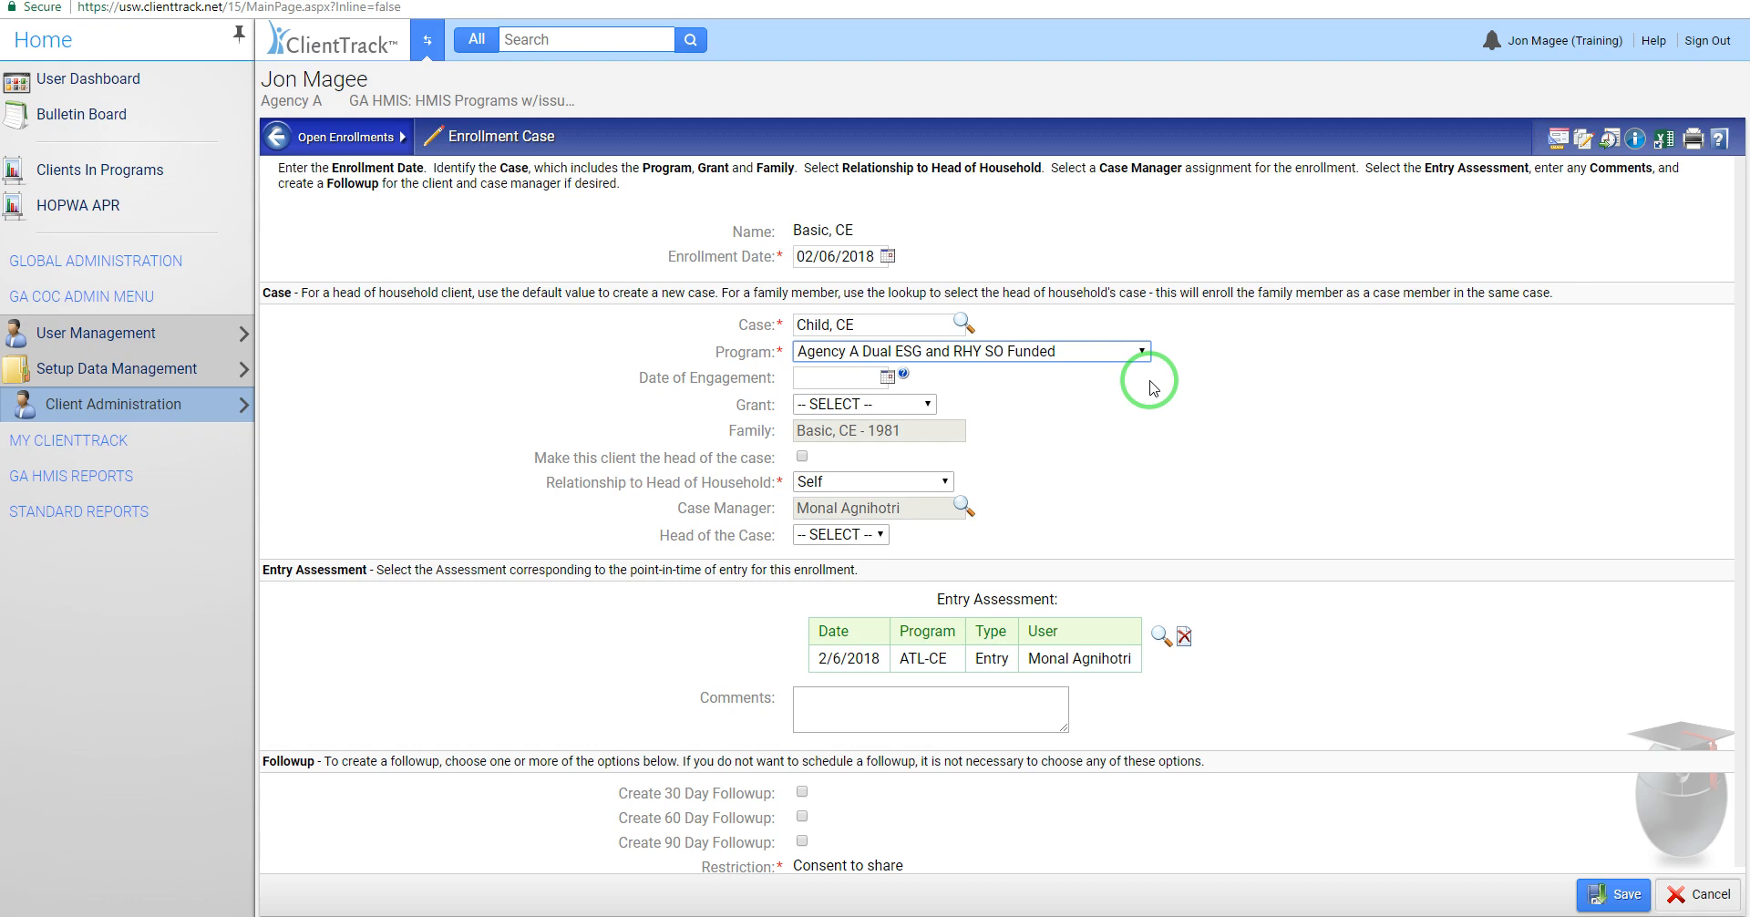
click(1111, 354)
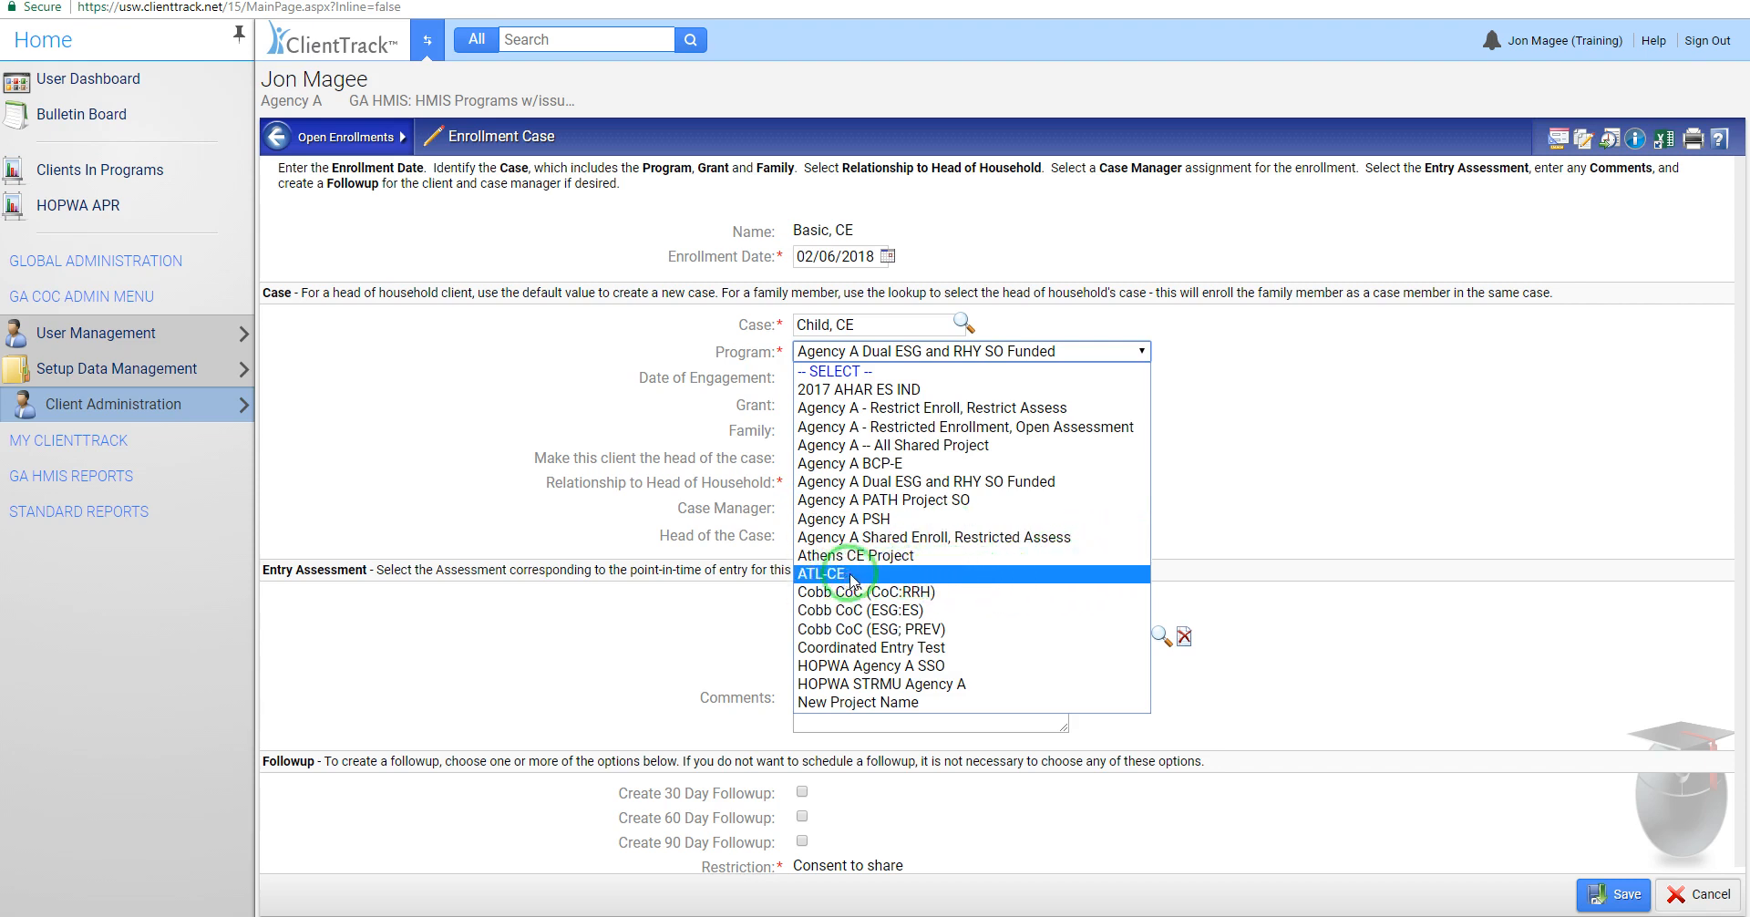
click(900, 558)
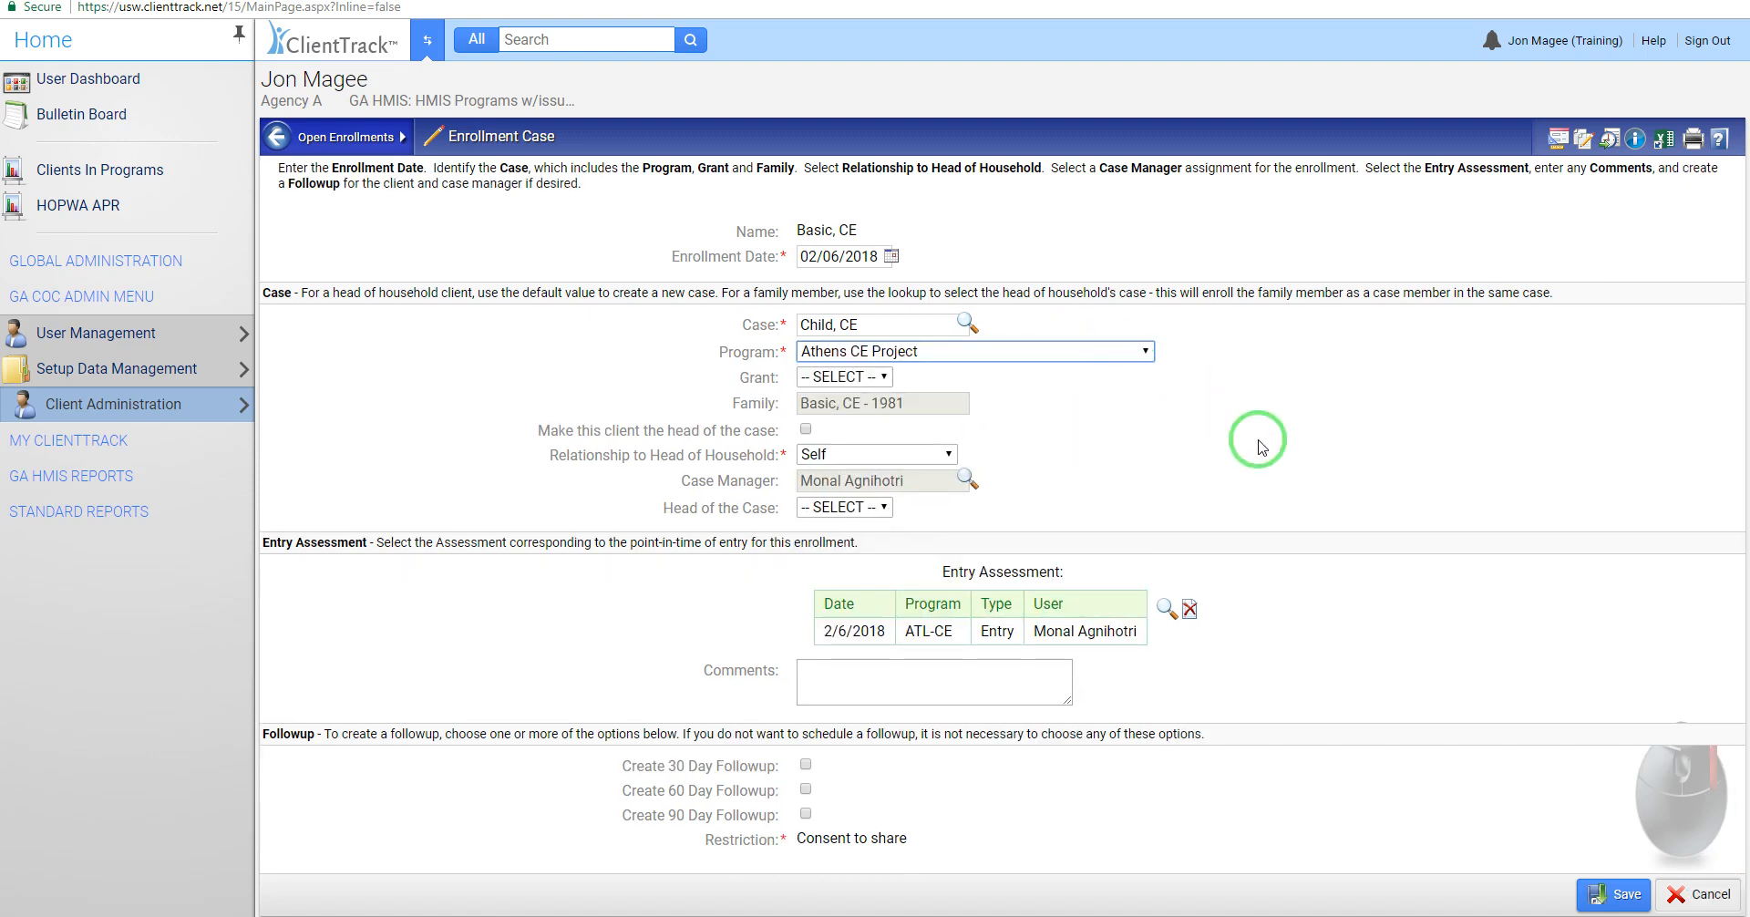
click(1617, 897)
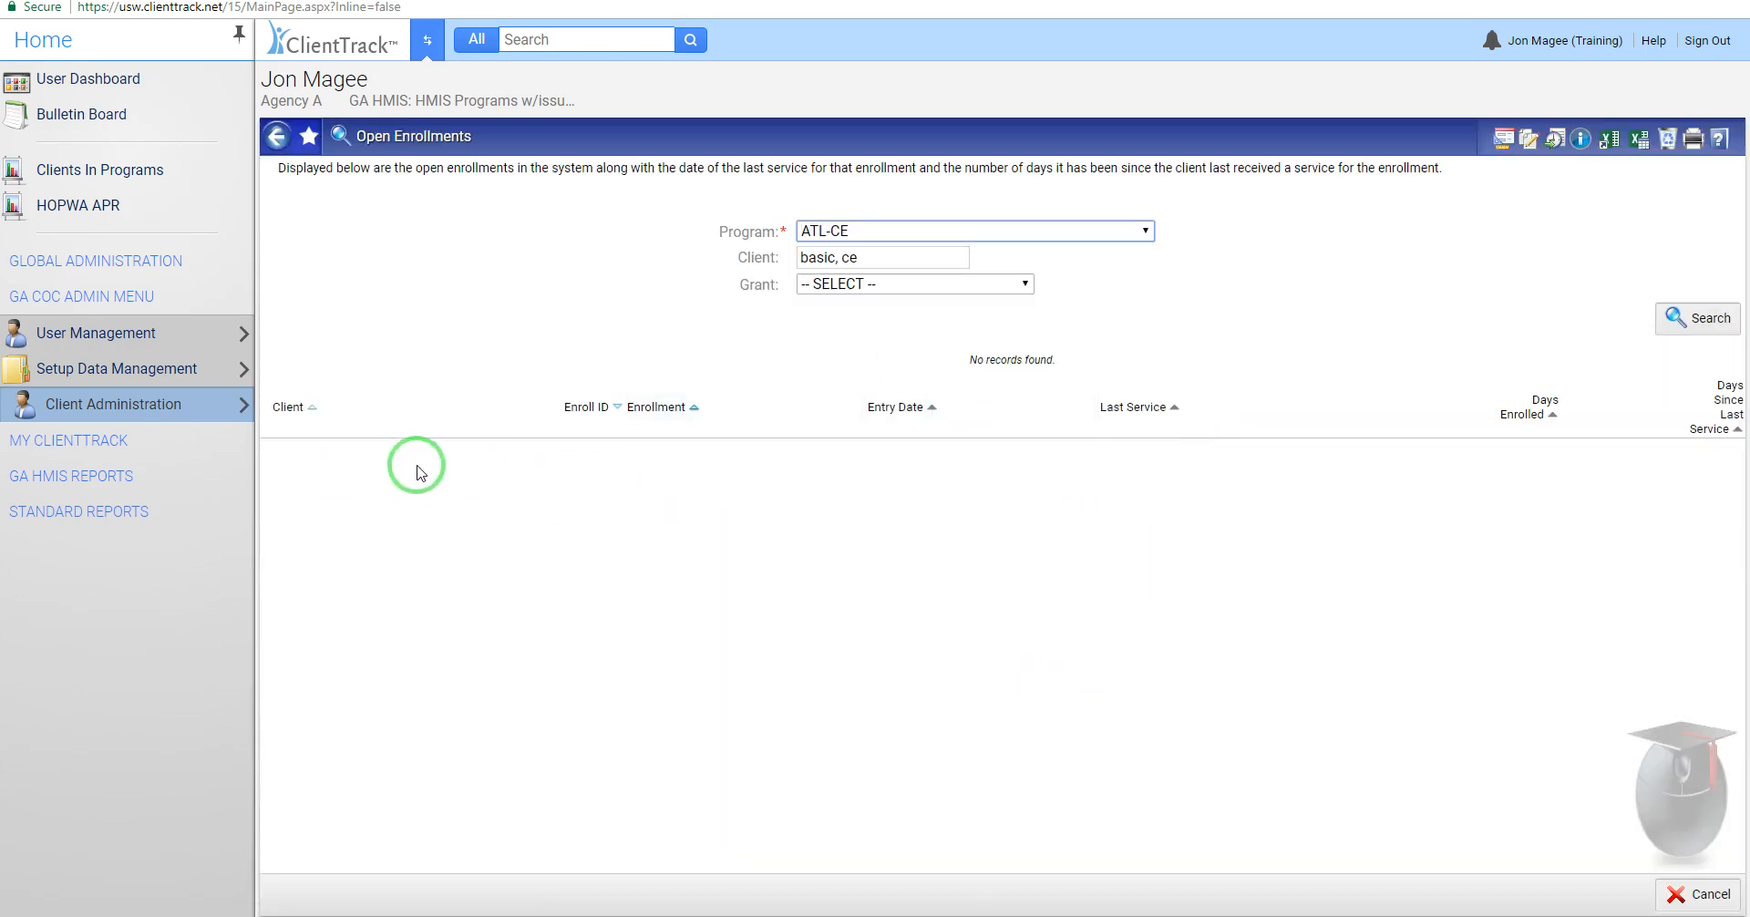
Step: Filter the open enrollments to Athens CE Project, and open the first matching client's dashboard through a search for the client's name
click(884, 233)
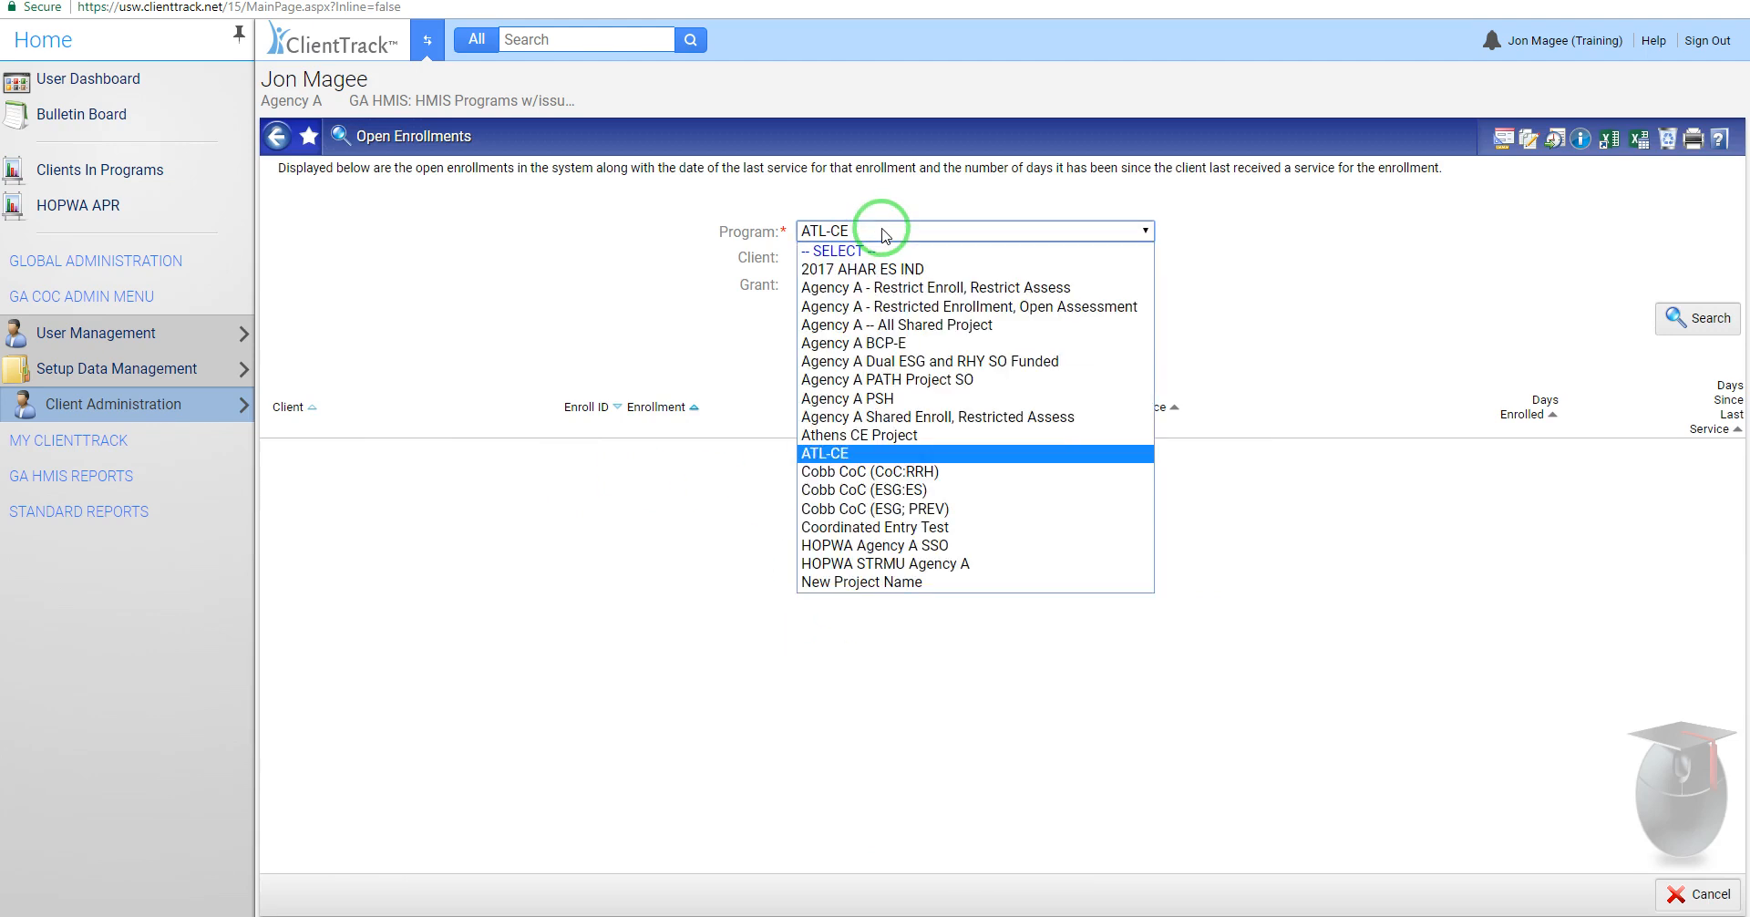
click(886, 436)
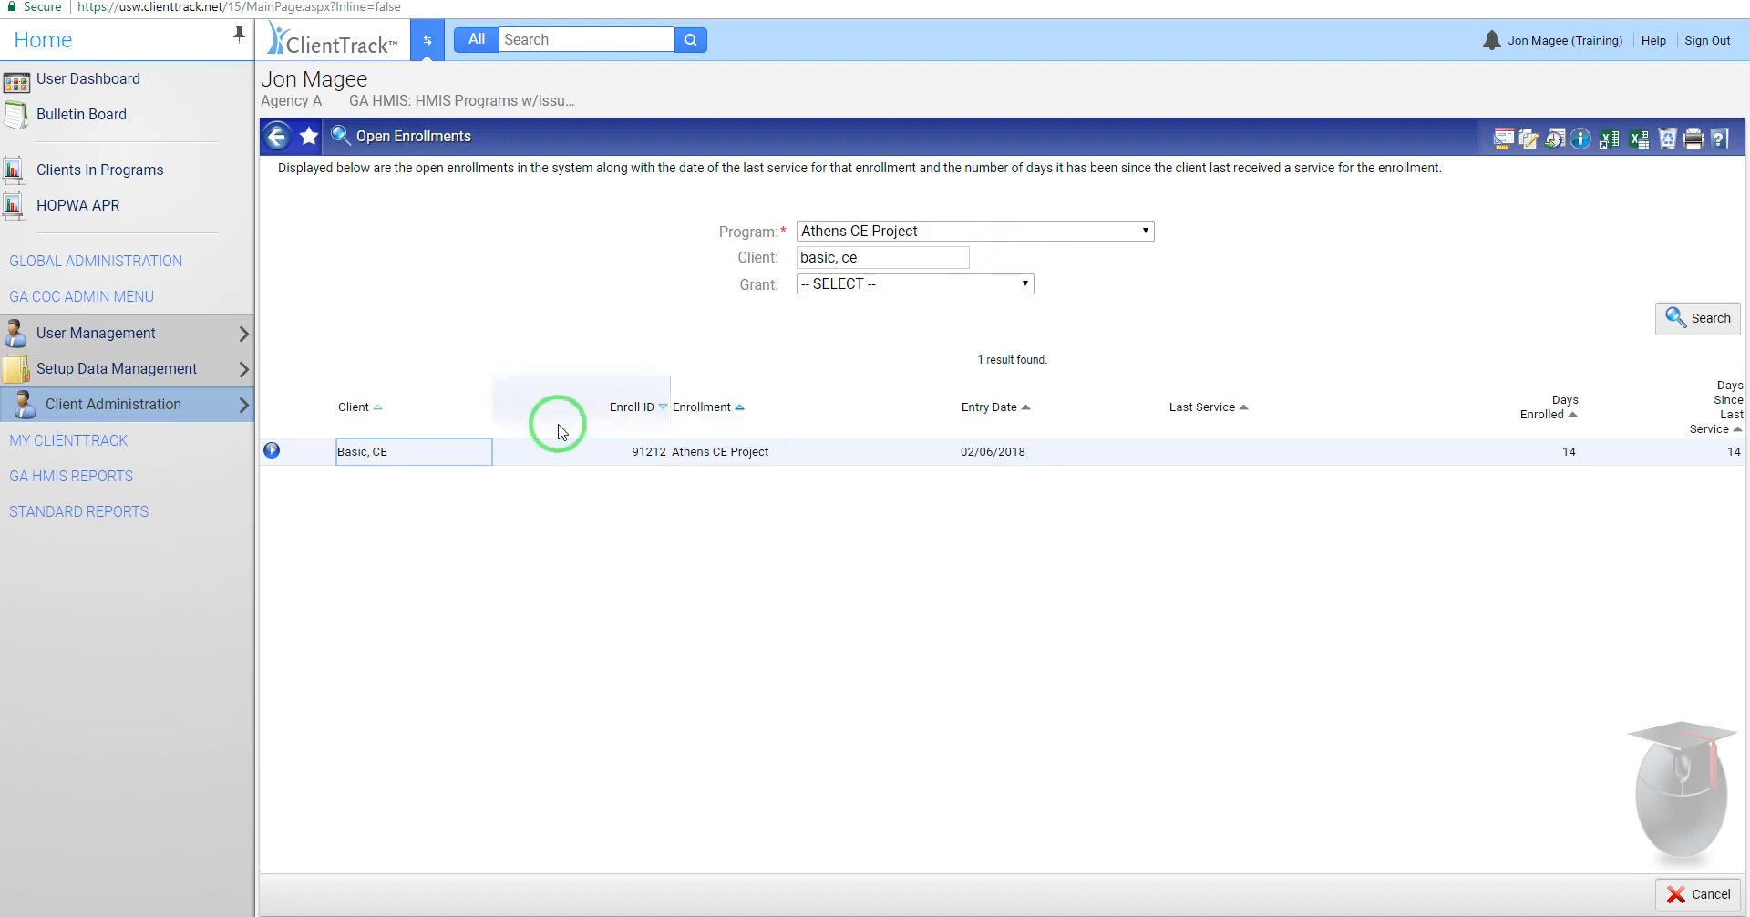
click(563, 40)
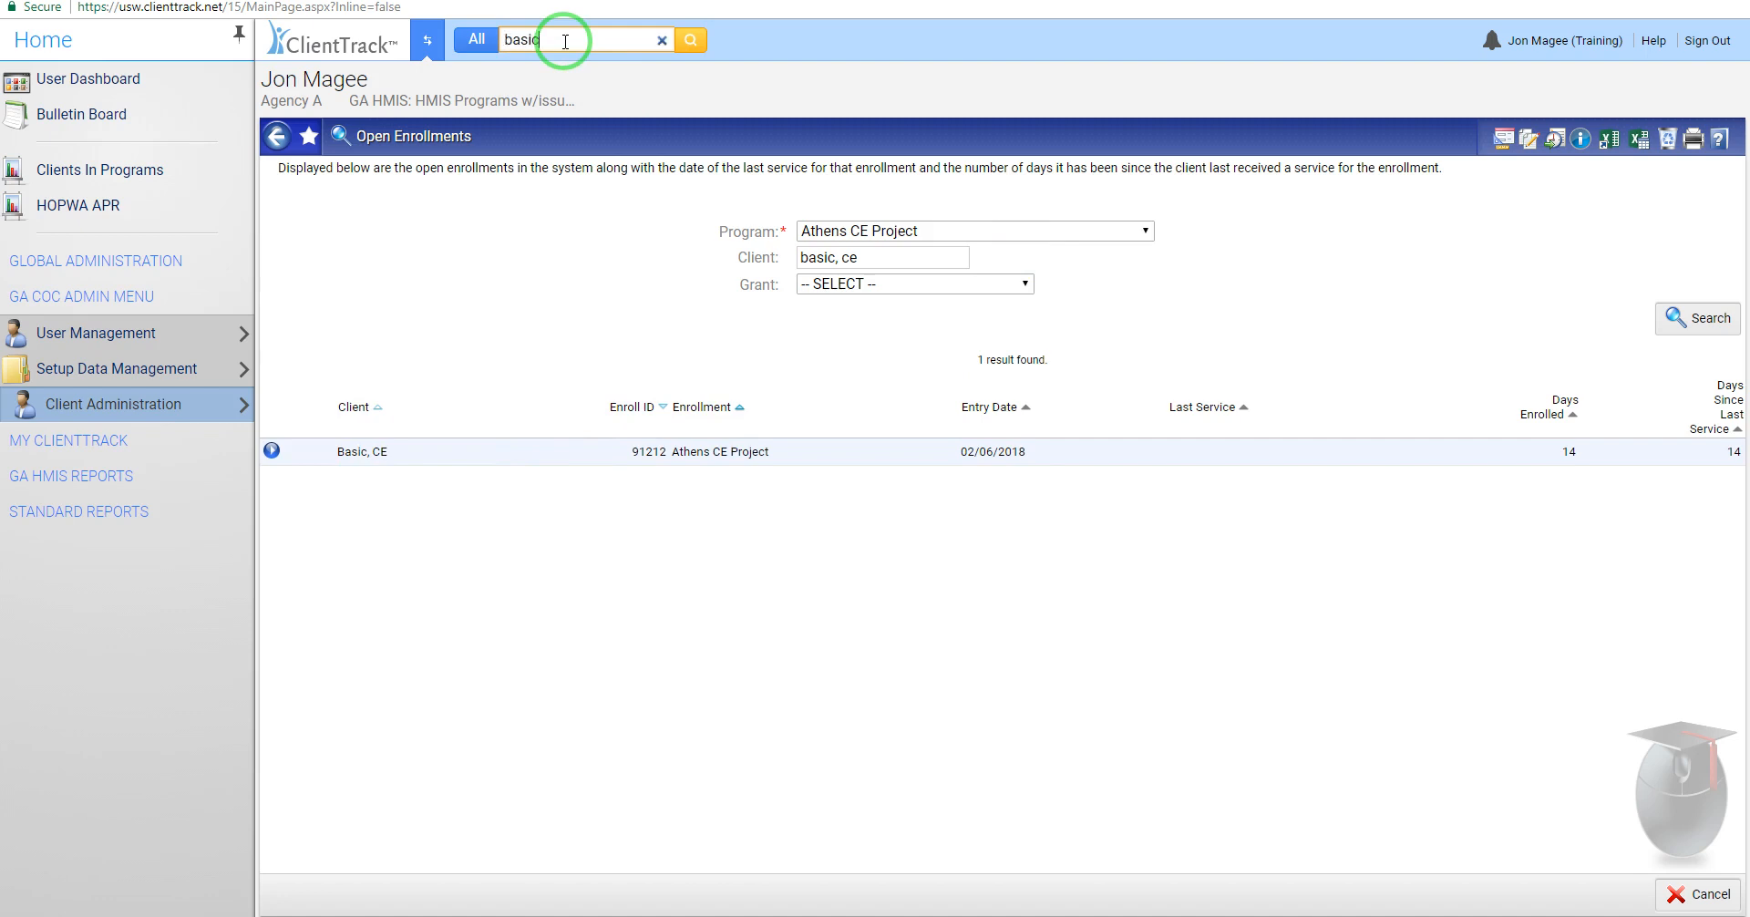
text(basic, CE)
key(Return)
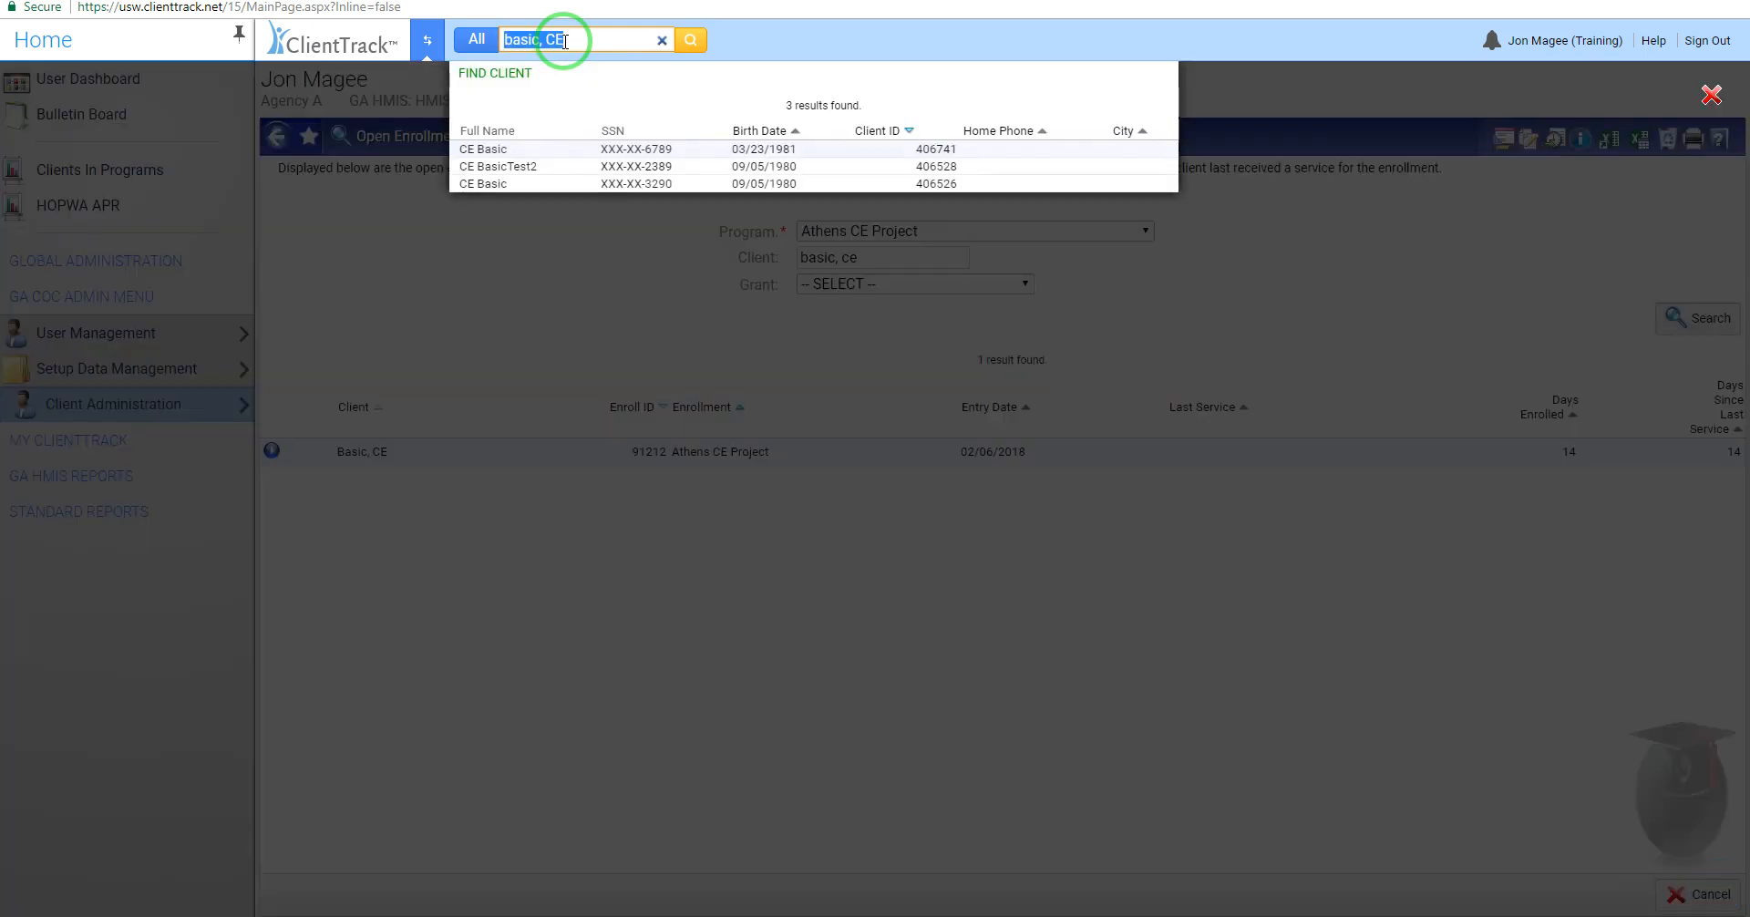
click(564, 147)
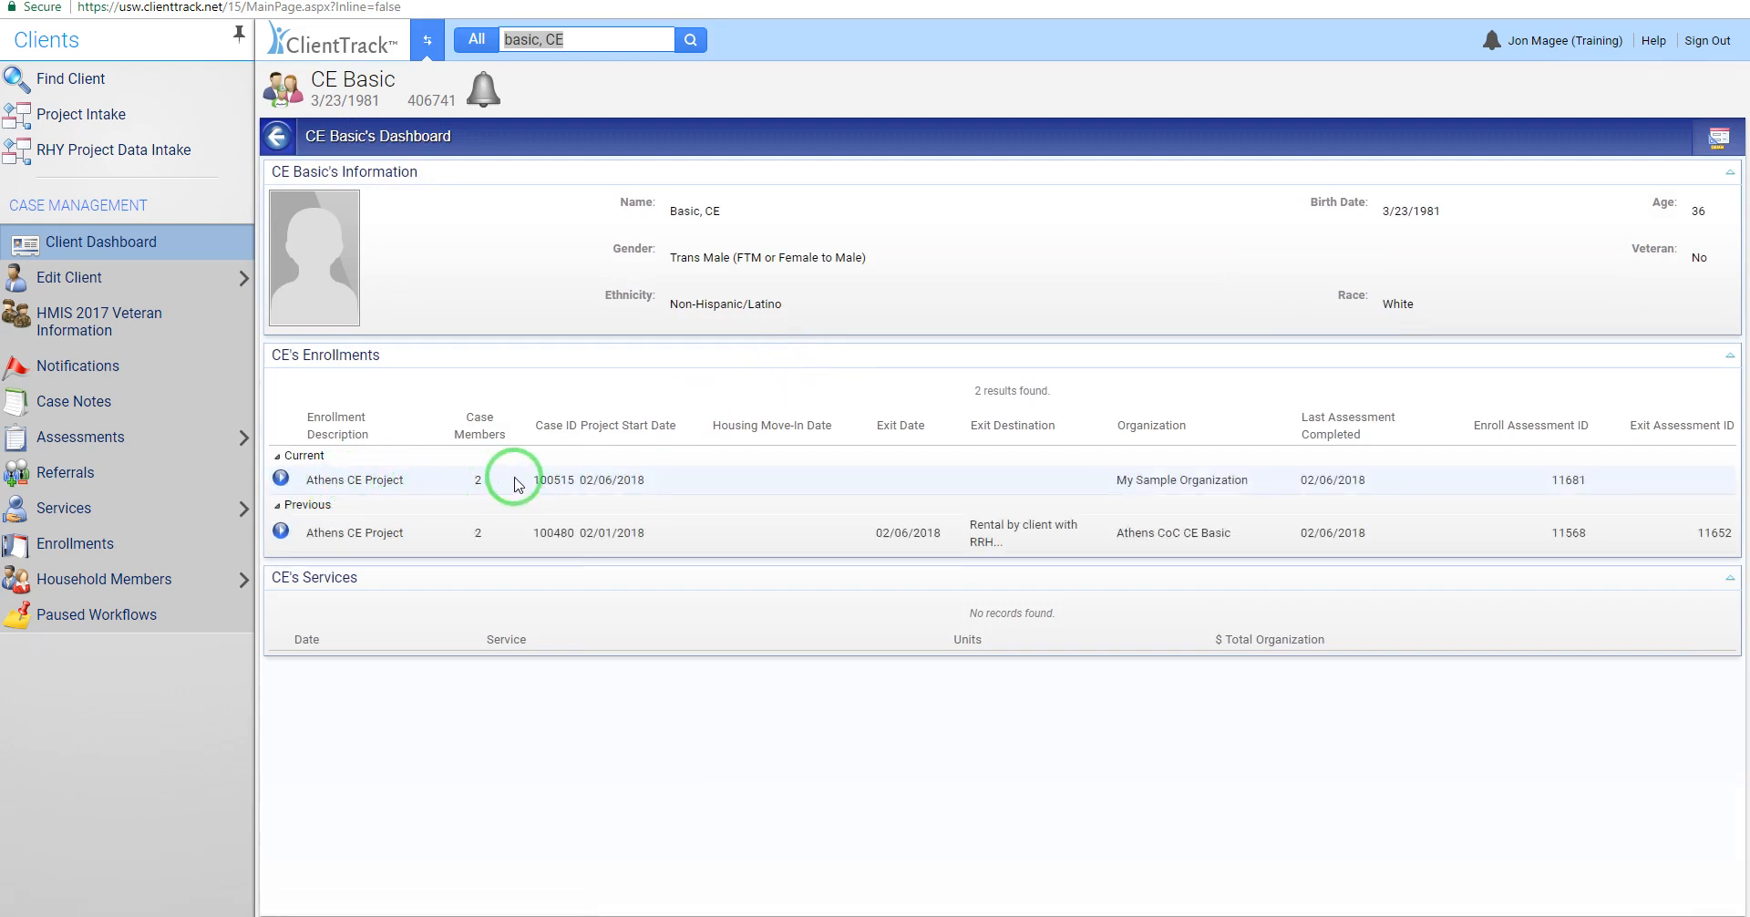
Step: Edit the entry assessment of the client's current enrollment, set its program to Athens CE Project, and save it
click(281, 481)
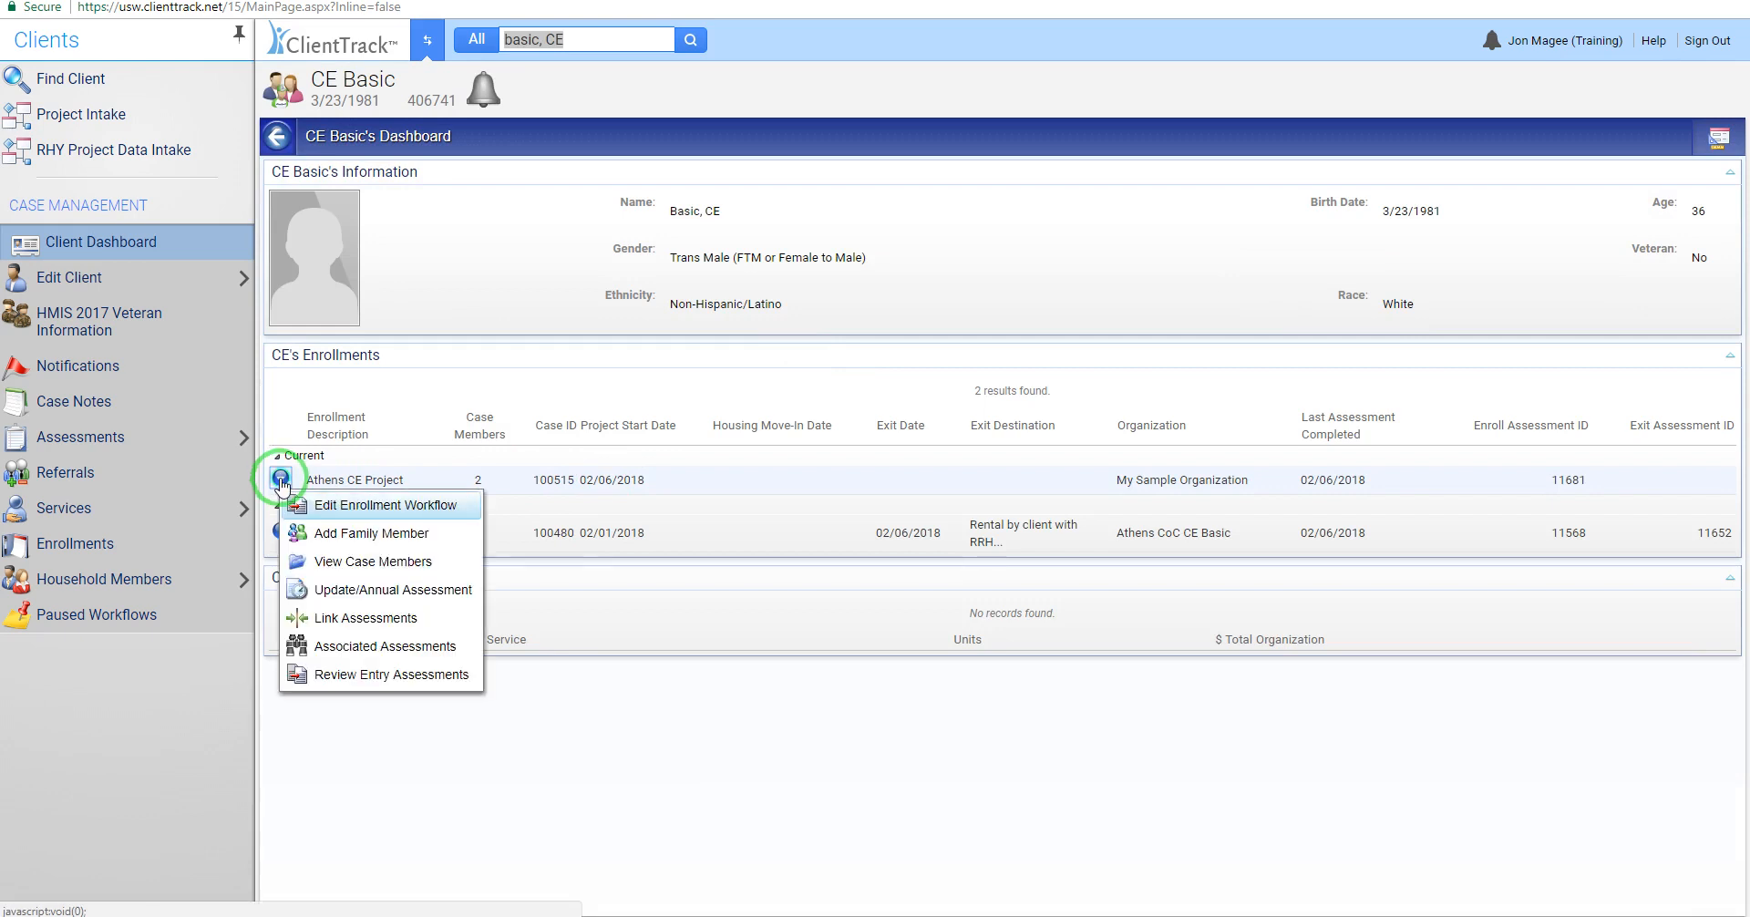
click(397, 675)
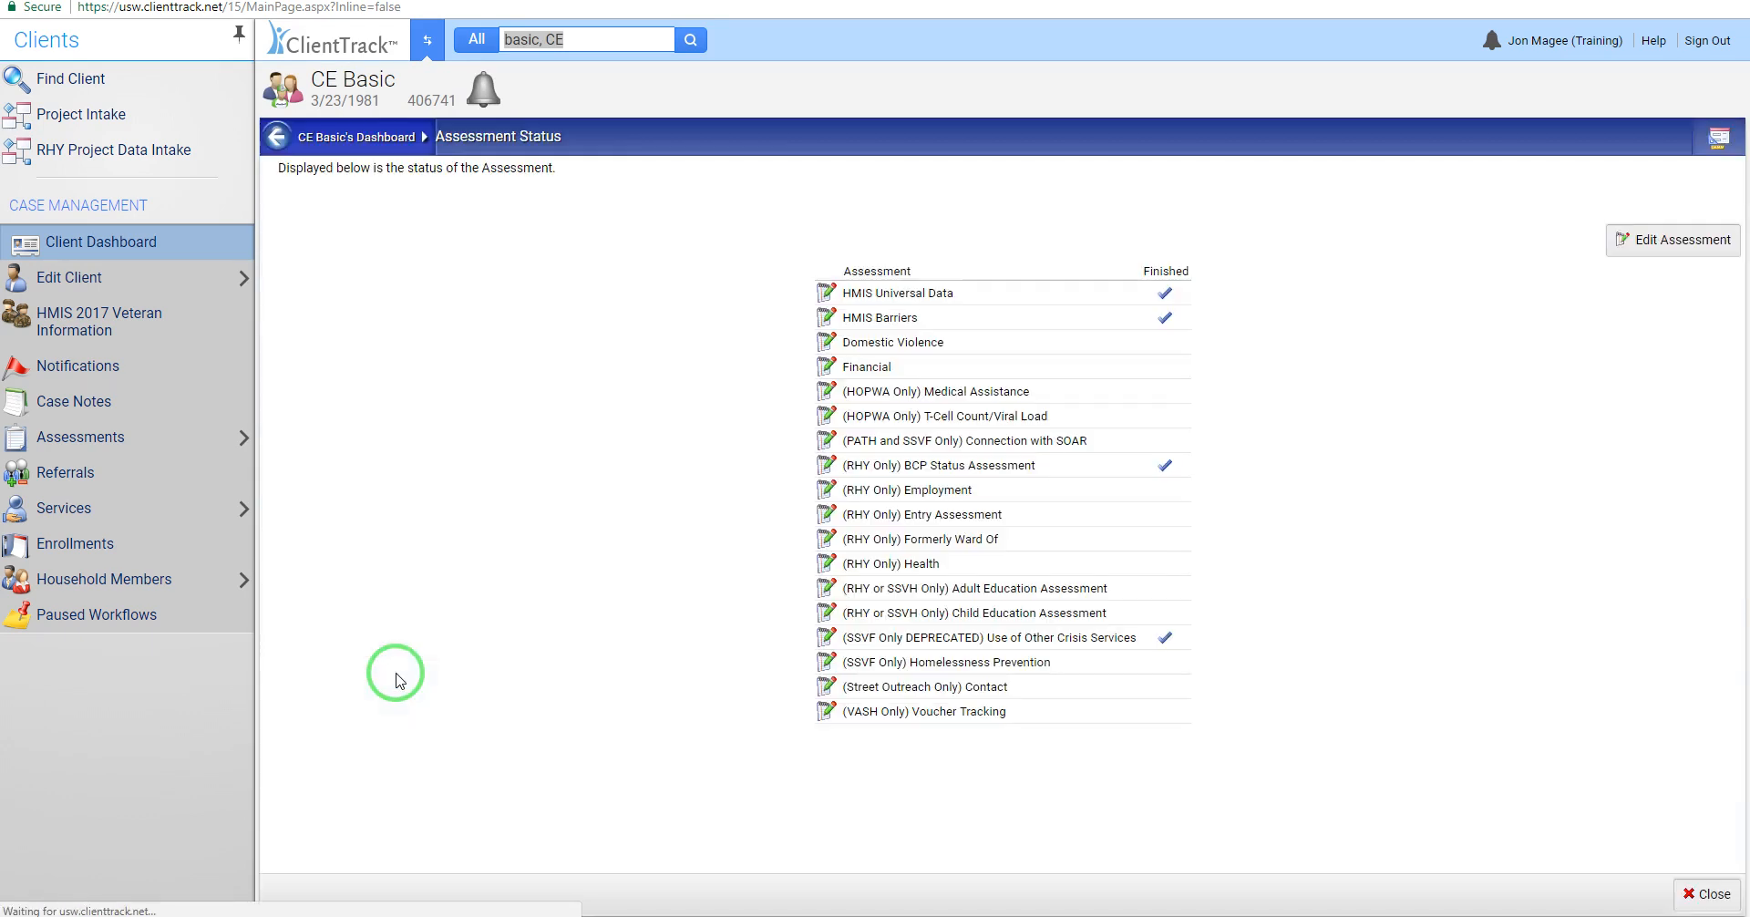
click(1650, 244)
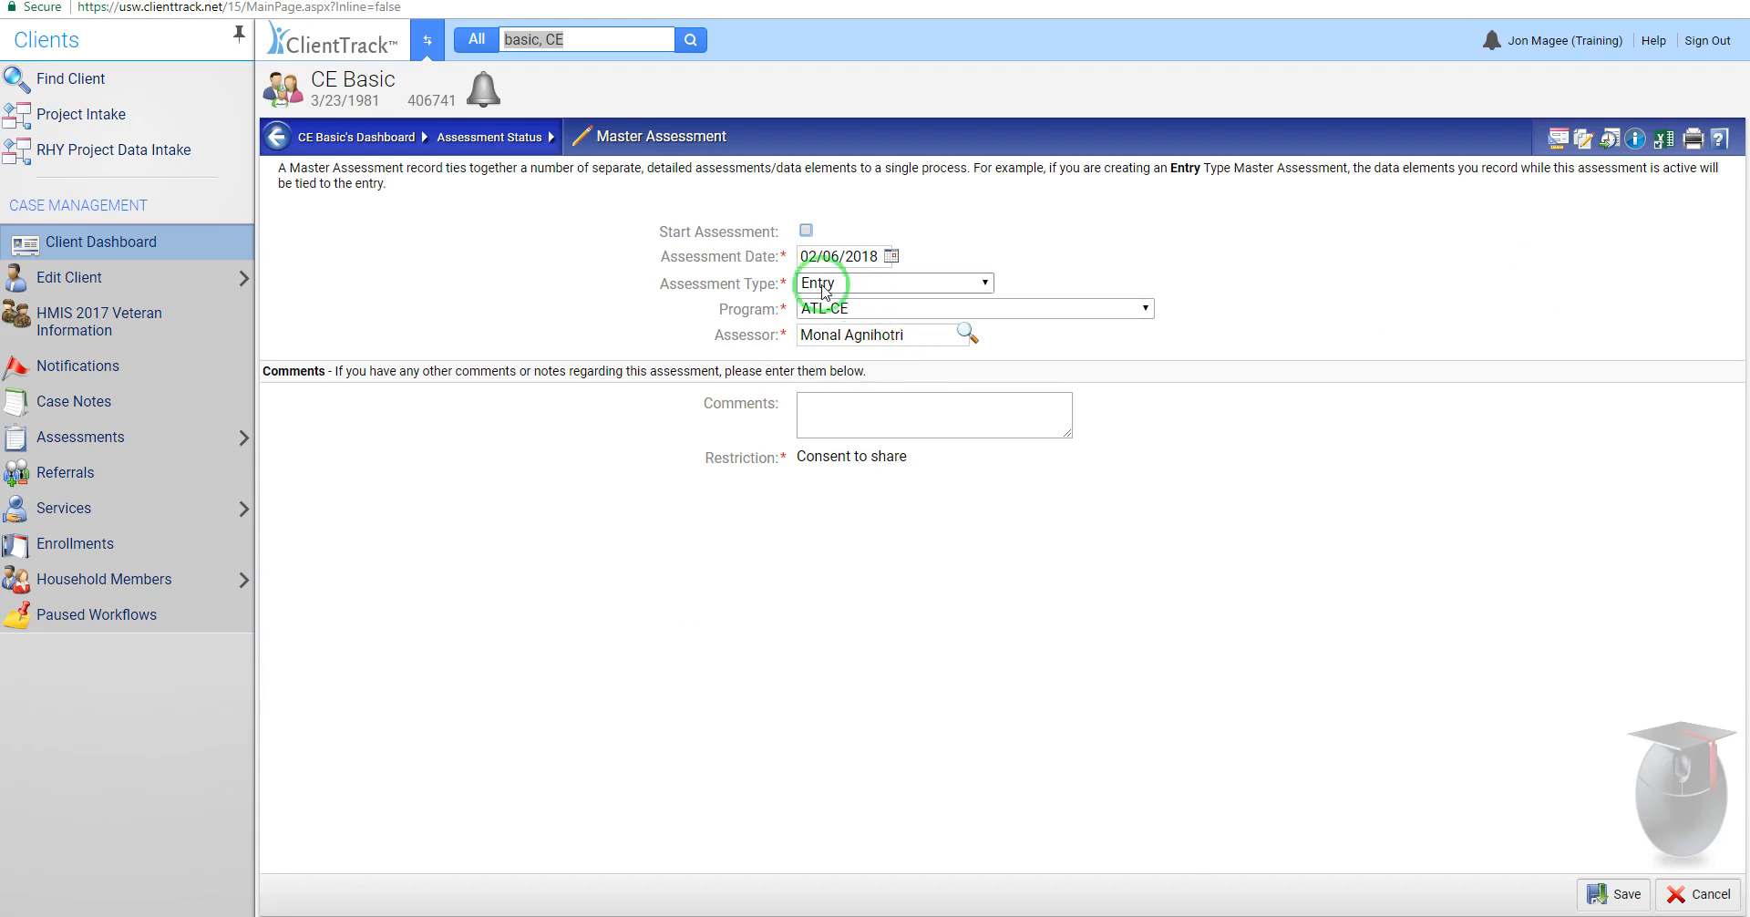
click(917, 313)
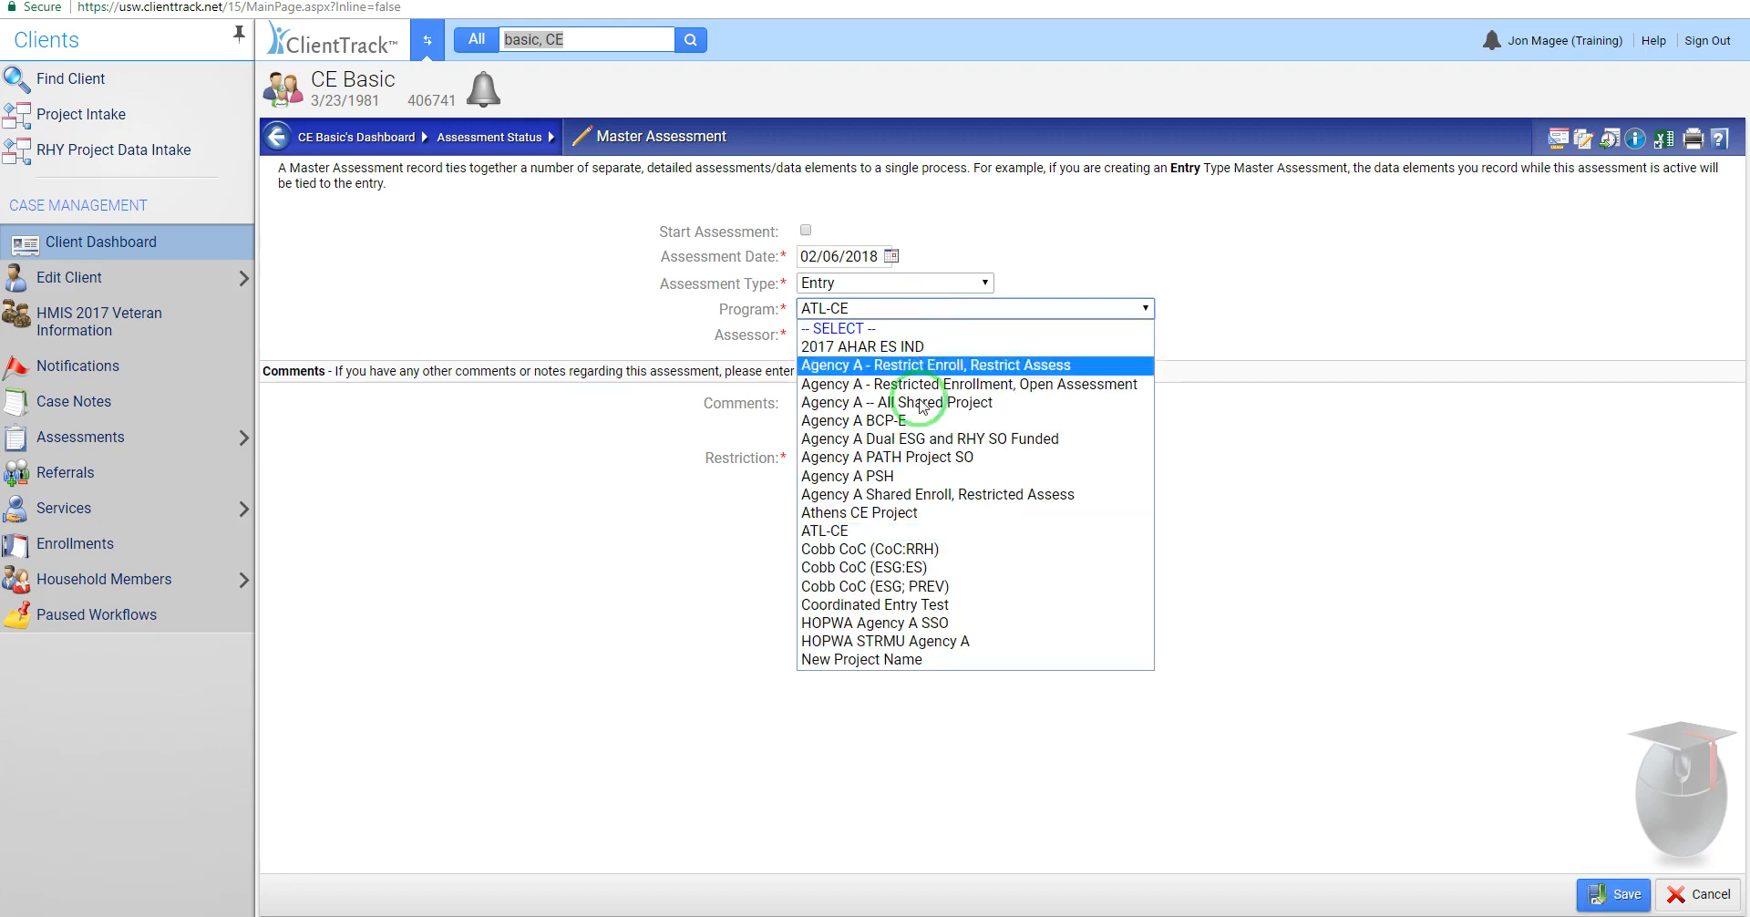
click(894, 512)
click(1613, 888)
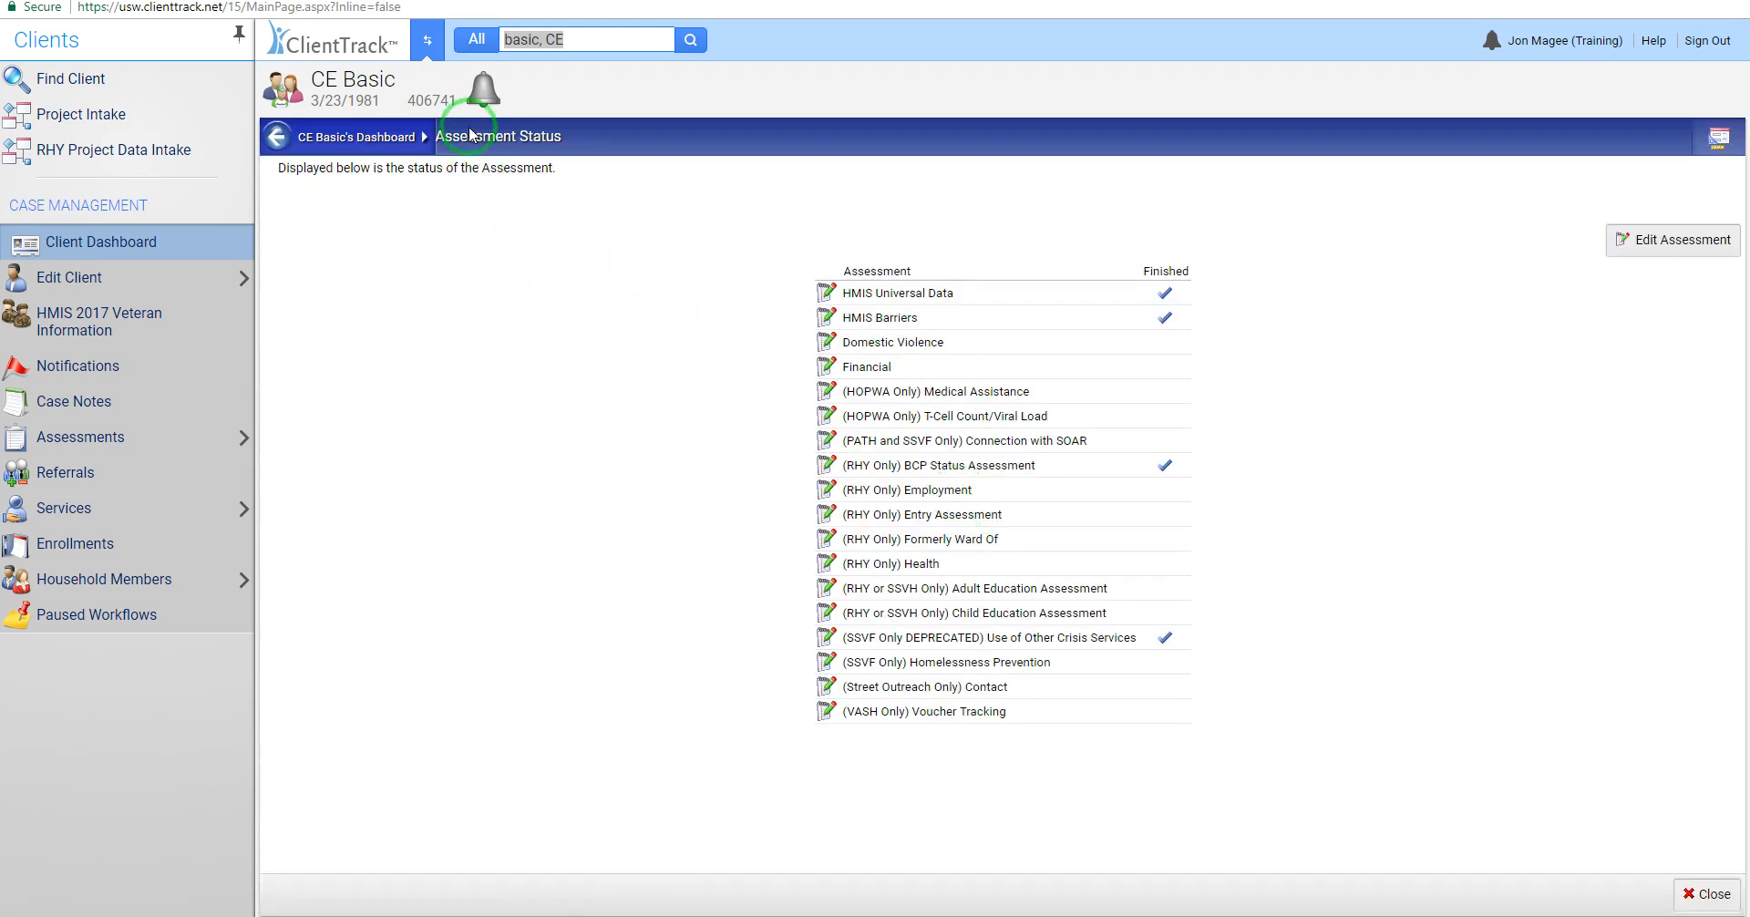
Step: Return to the Home workspace and reopen the client's Athens CE Project enrollment to check the linked entry assessment
click(428, 40)
click(550, 483)
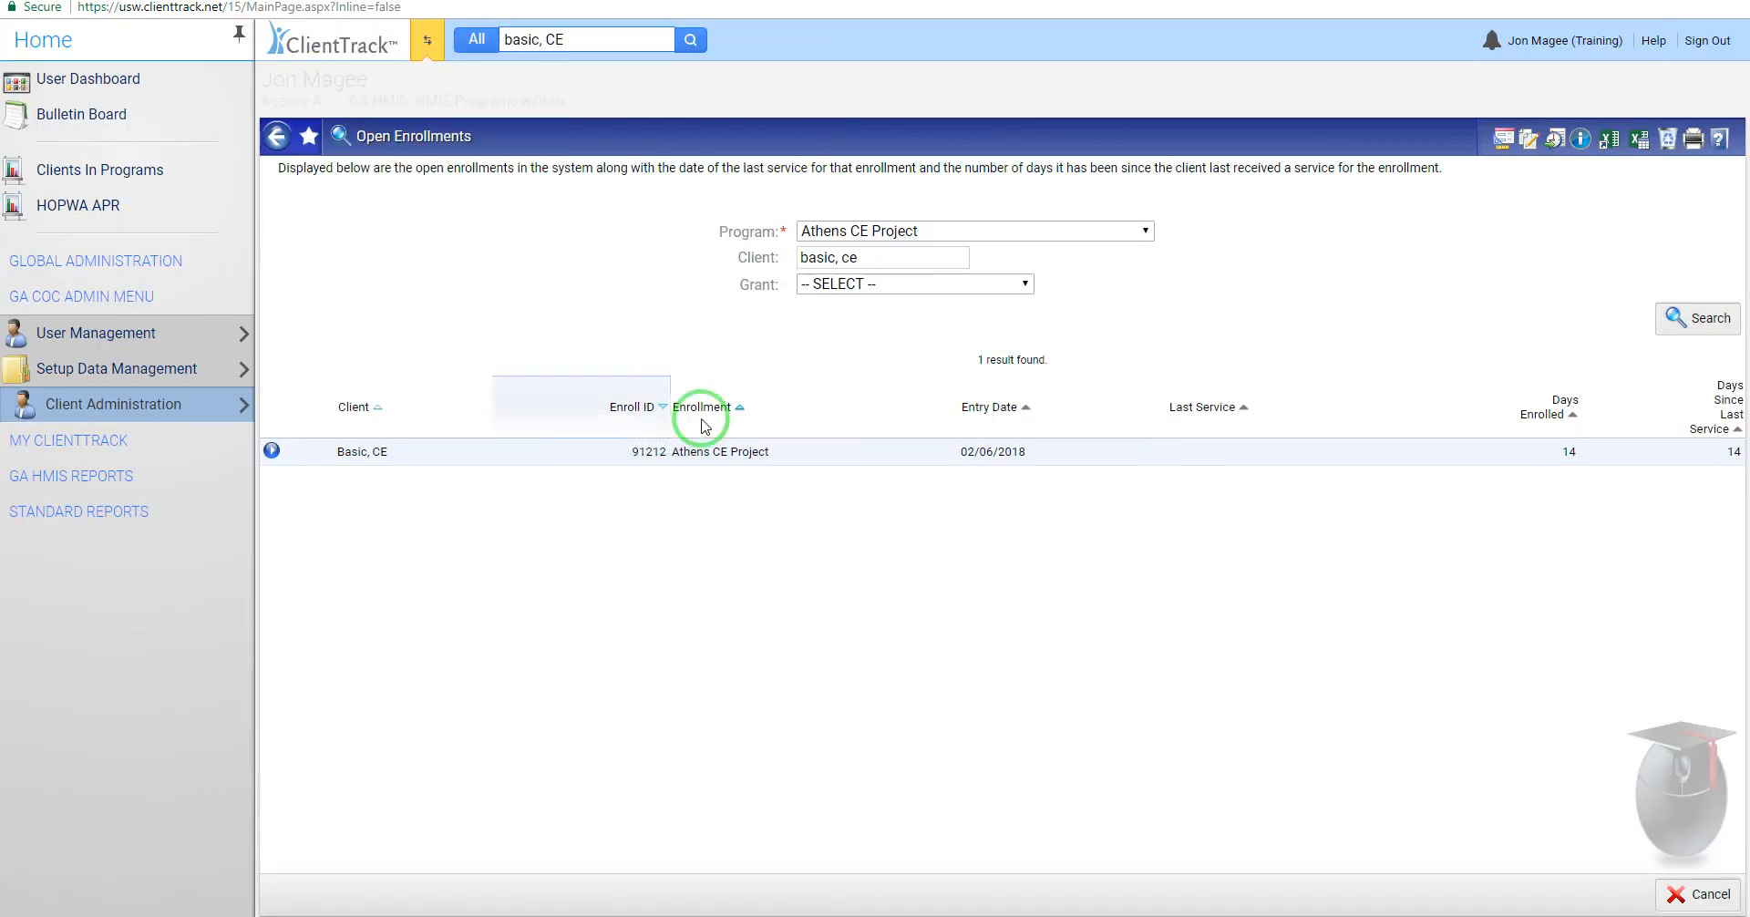
click(270, 450)
click(317, 477)
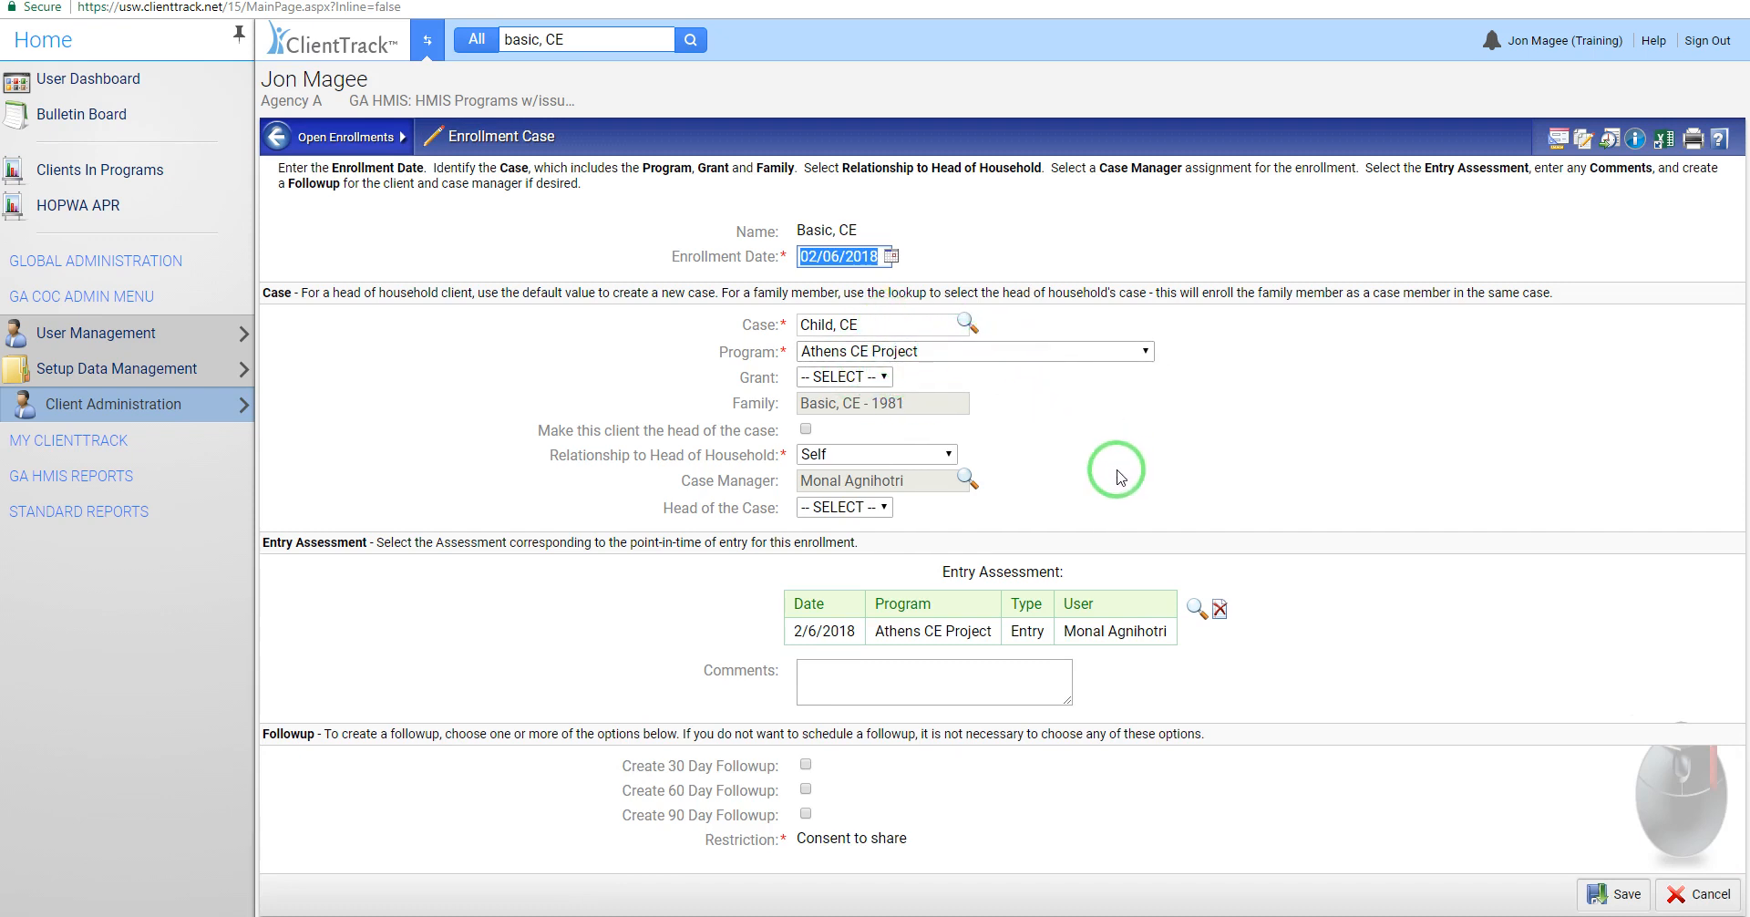
Step: Go back to the Clients workspace and view the case members of the client's current Athens CE Project enrollment
click(427, 40)
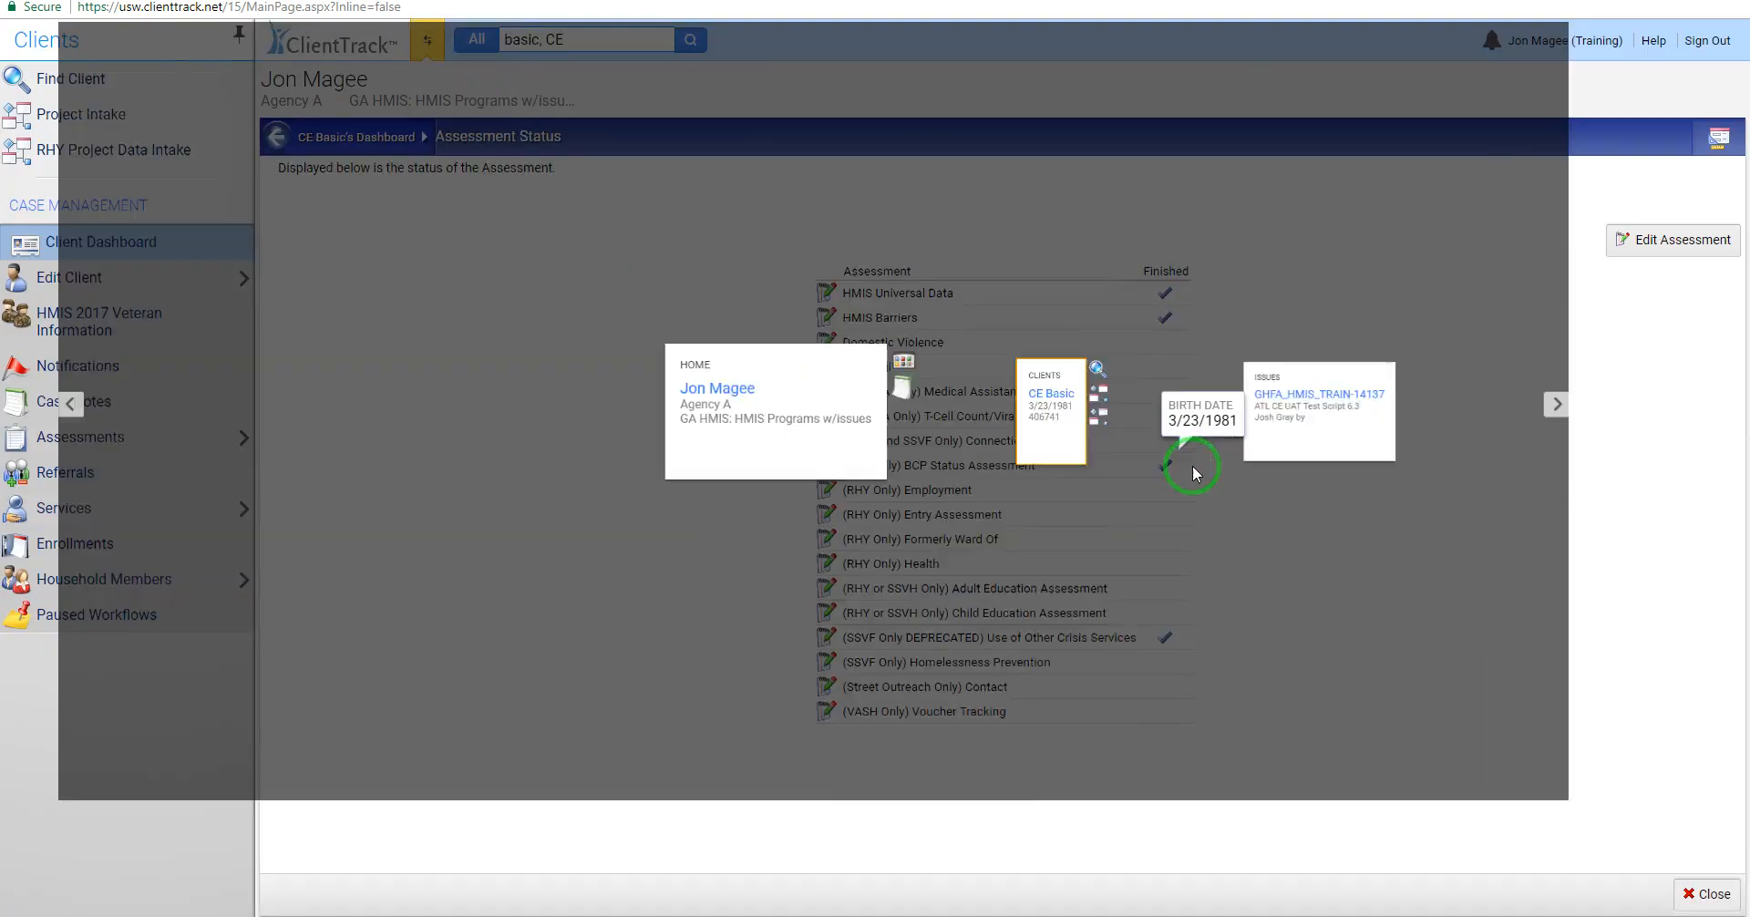
click(1192, 467)
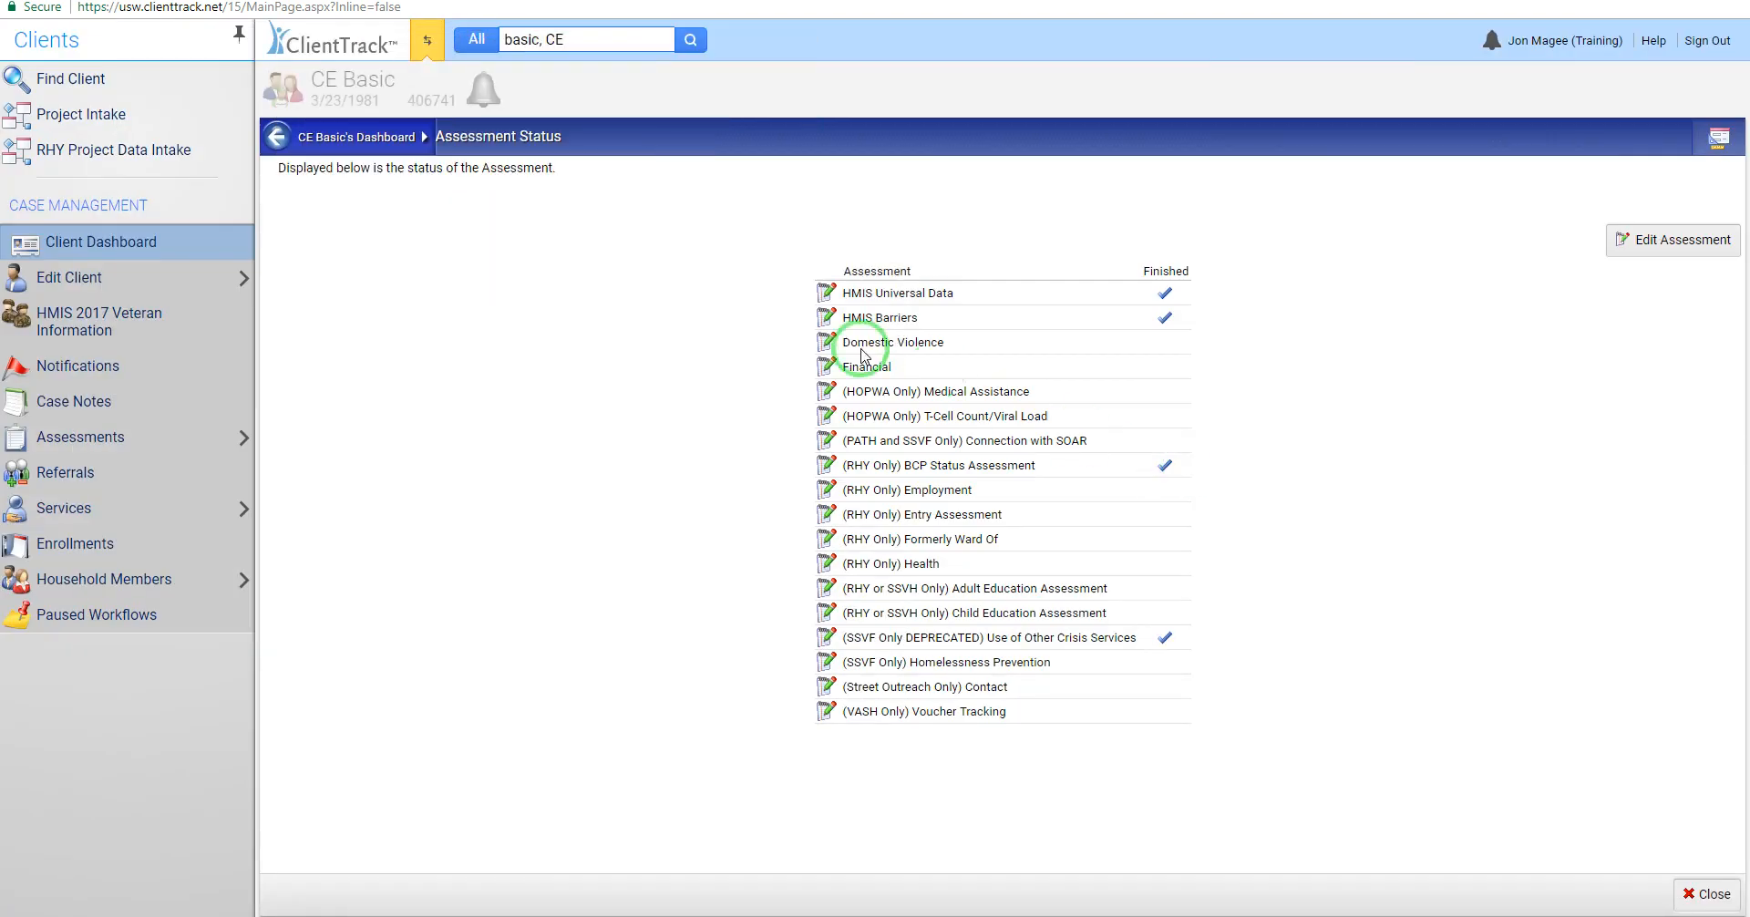
click(191, 259)
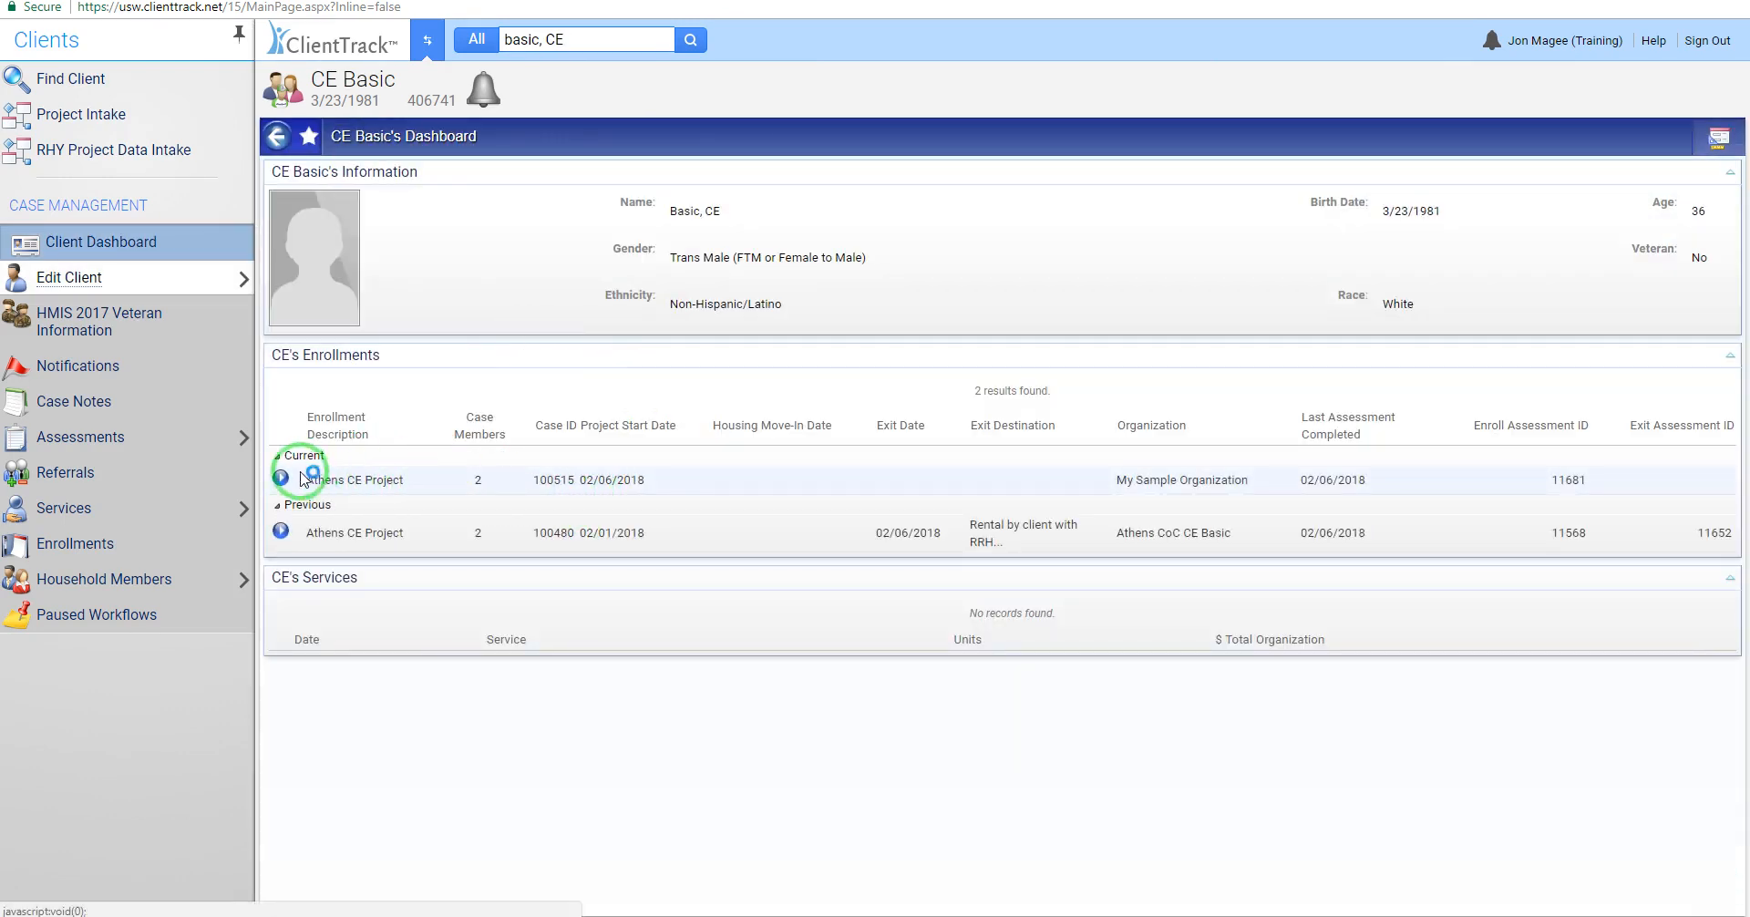
click(281, 480)
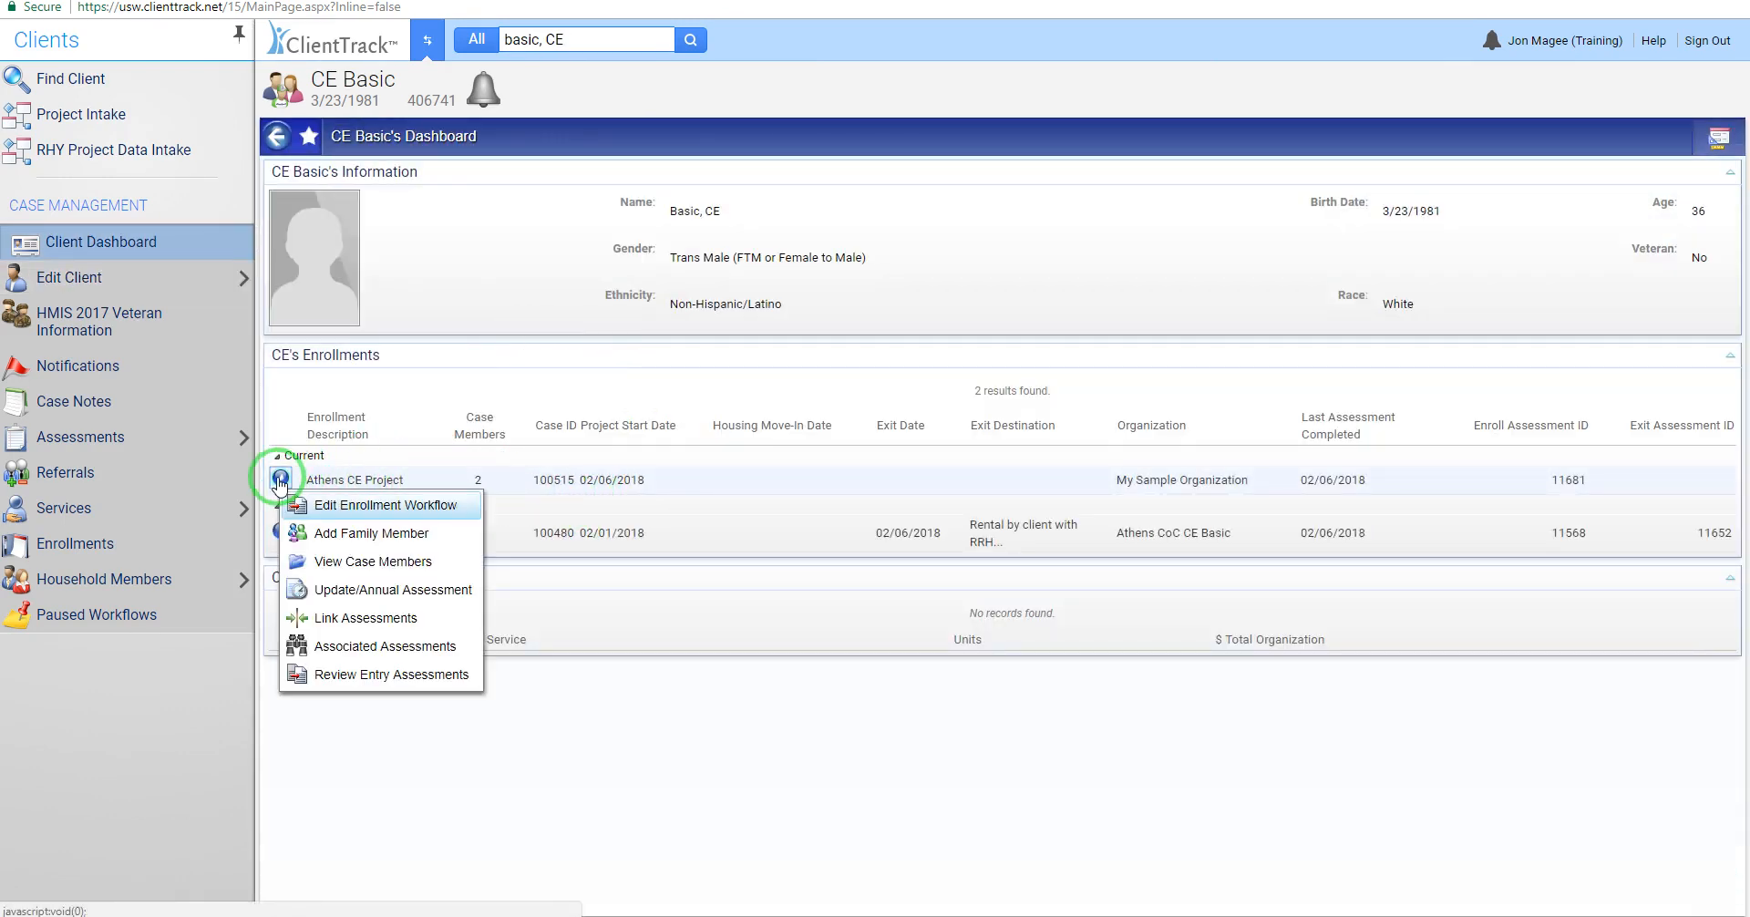
click(354, 558)
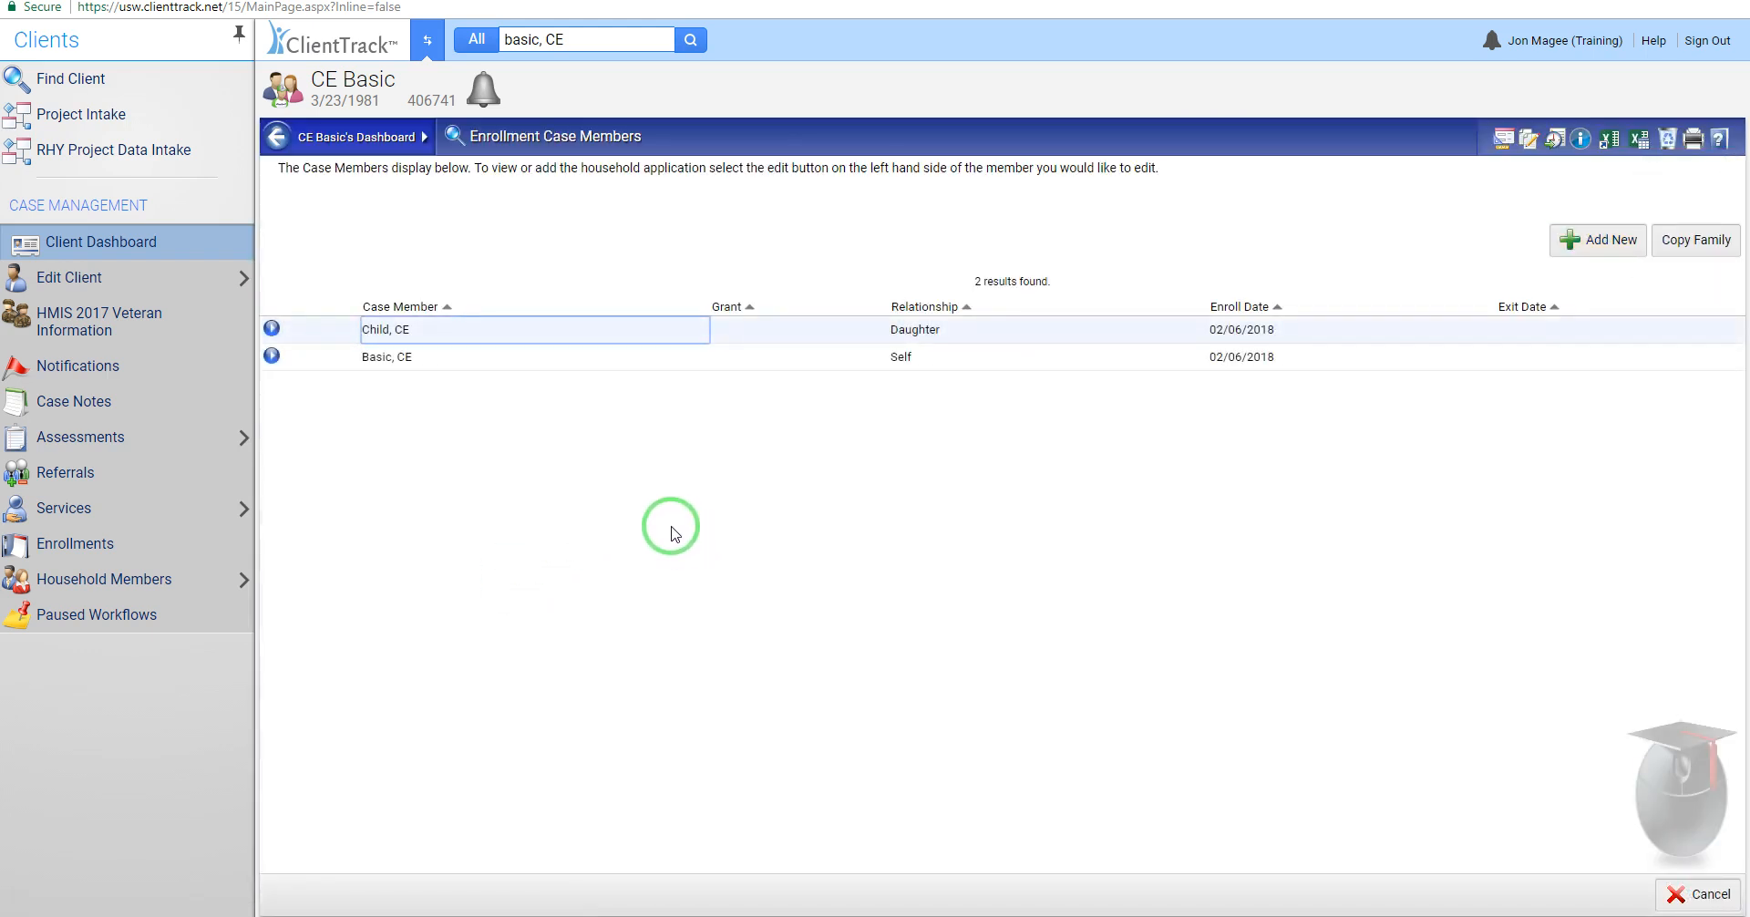
Step: Switch from the head of household to the daughter's dashboard through the client's family list
click(282, 86)
mouse_move(502, 128)
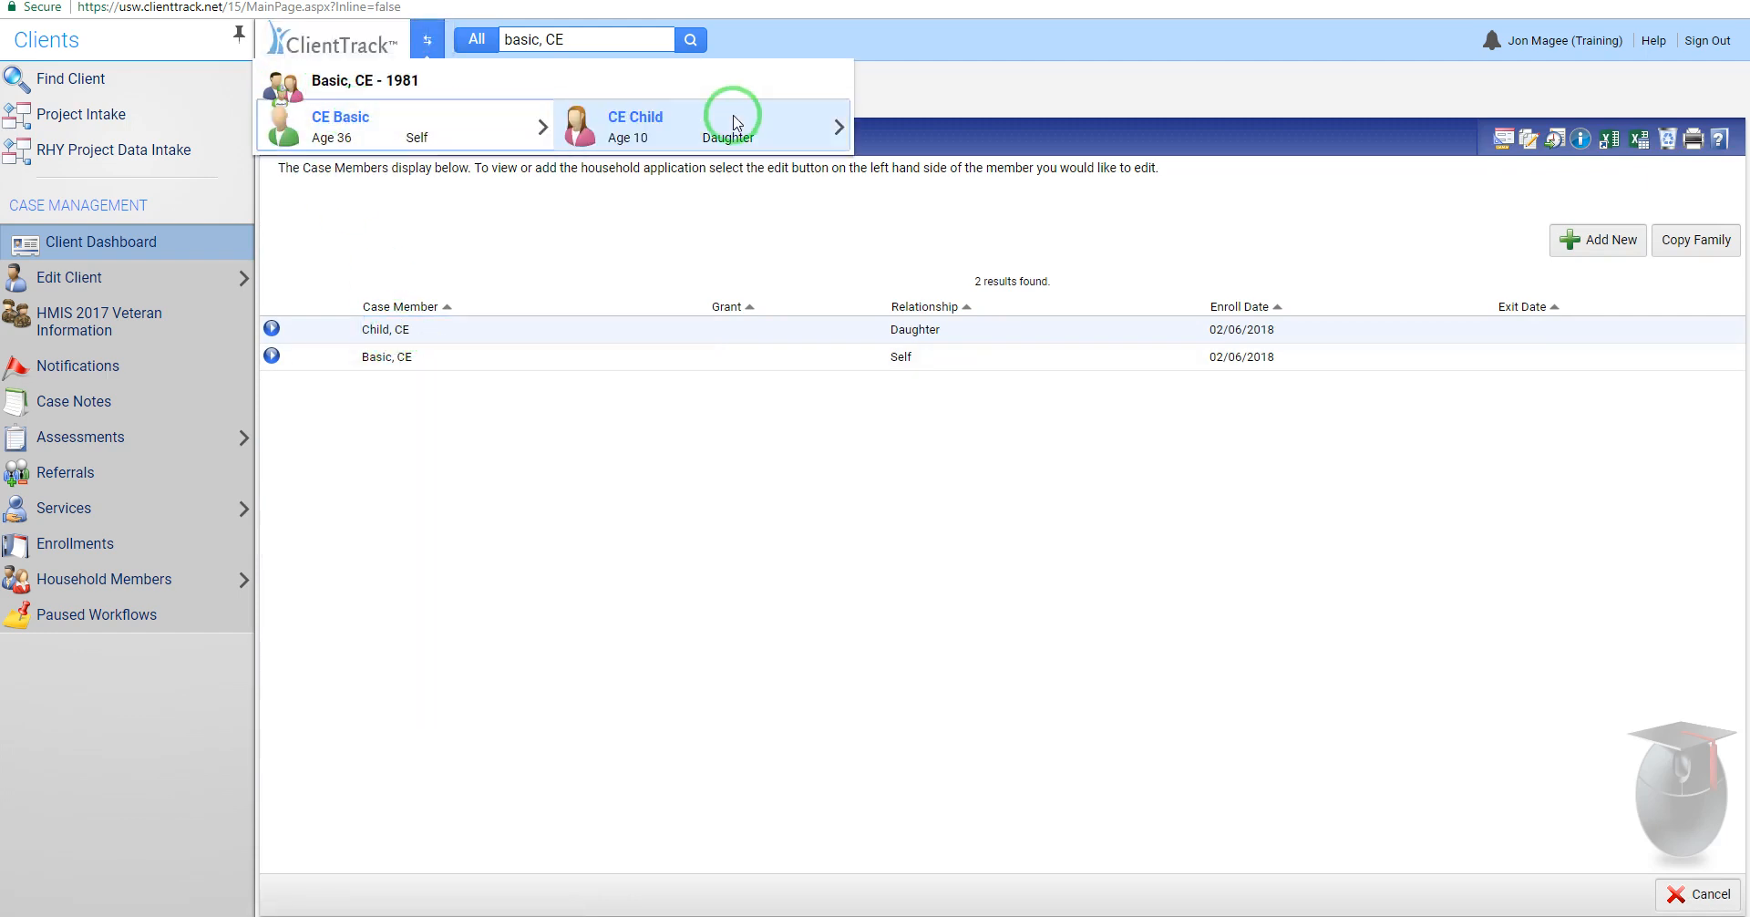
click(627, 113)
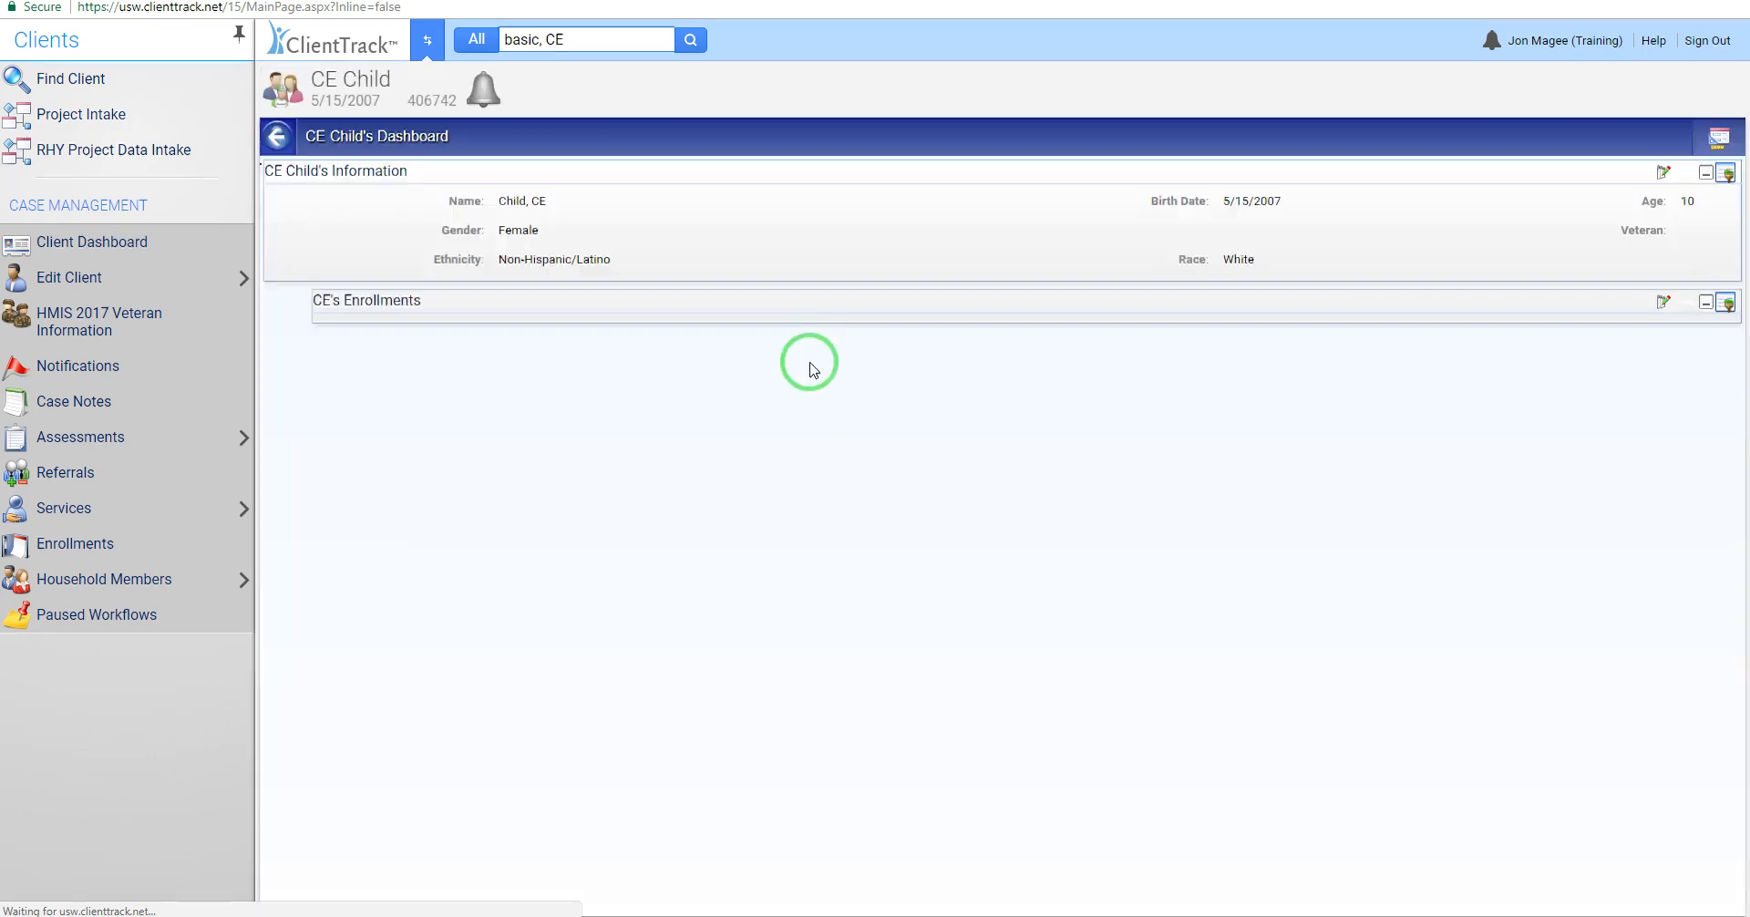
Step: Edit the entry assessment of the daughter's current enrollment, set its program to Athens CE Project, and save it
click(280, 481)
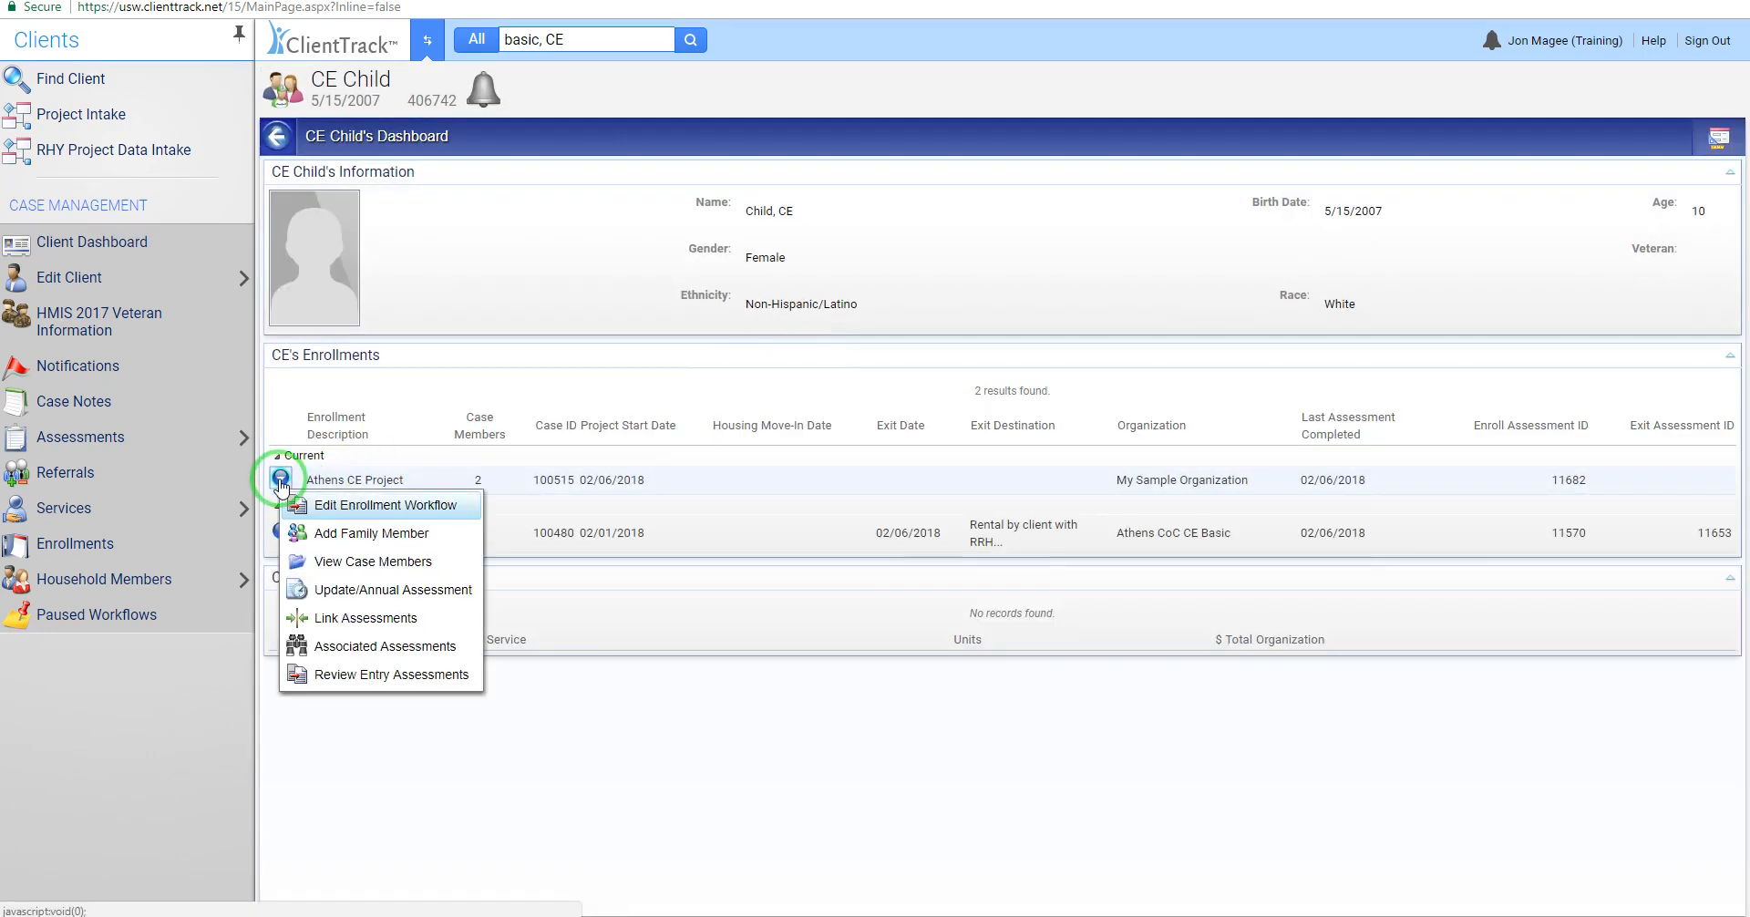
click(384, 675)
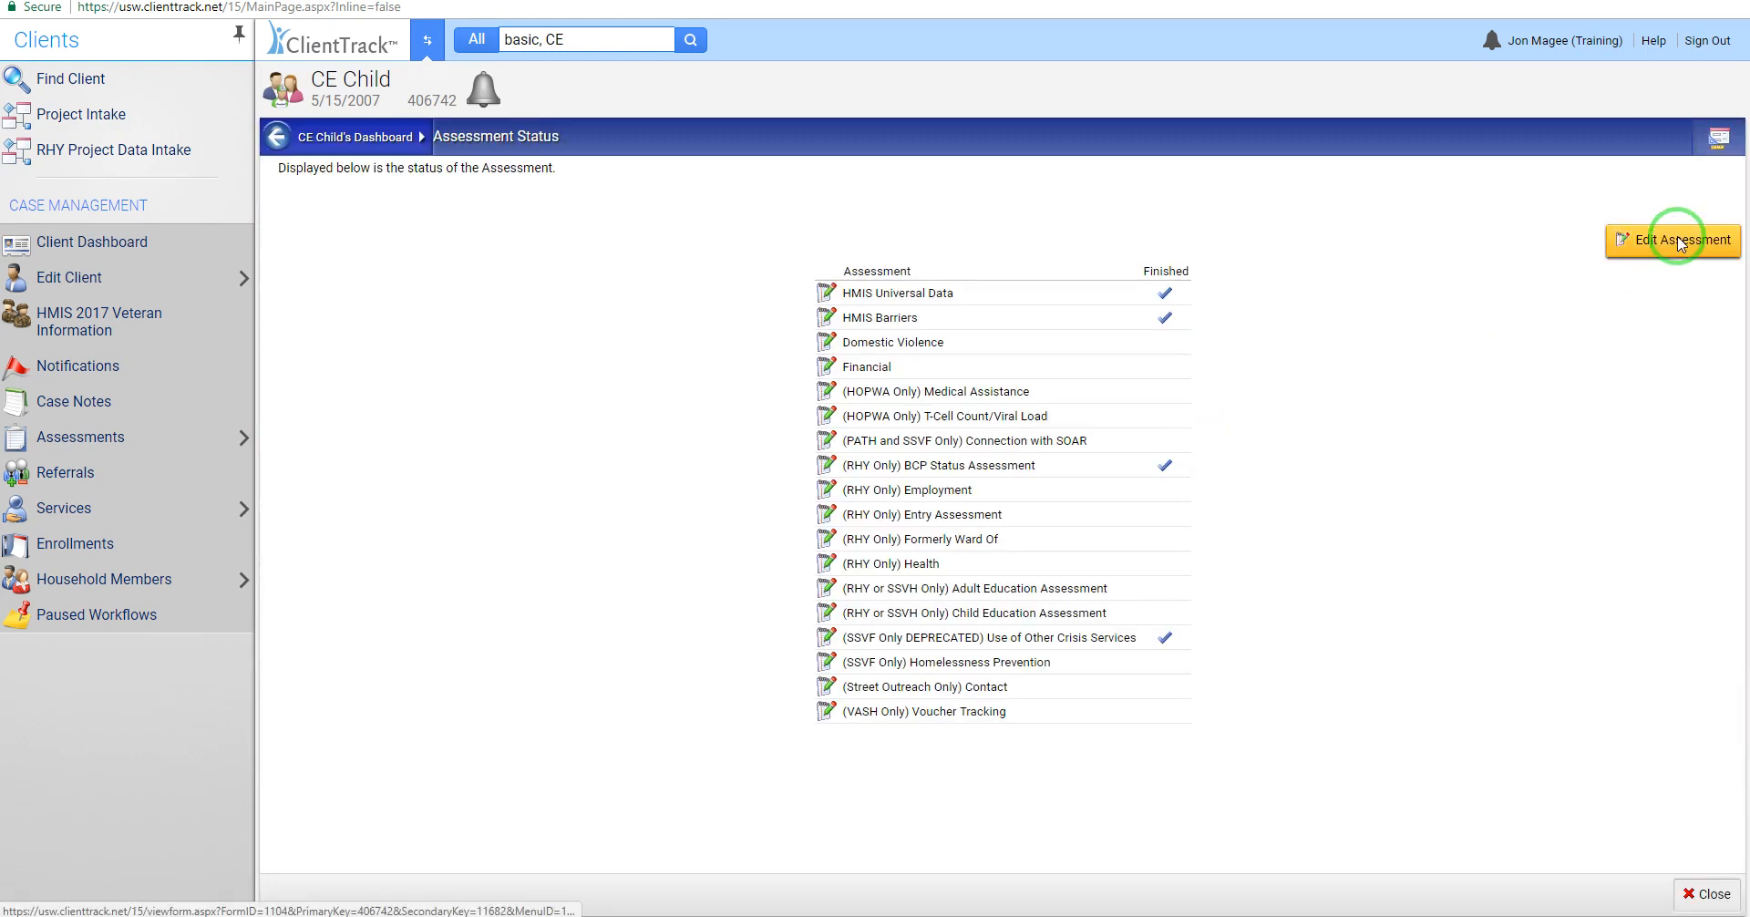
click(1681, 242)
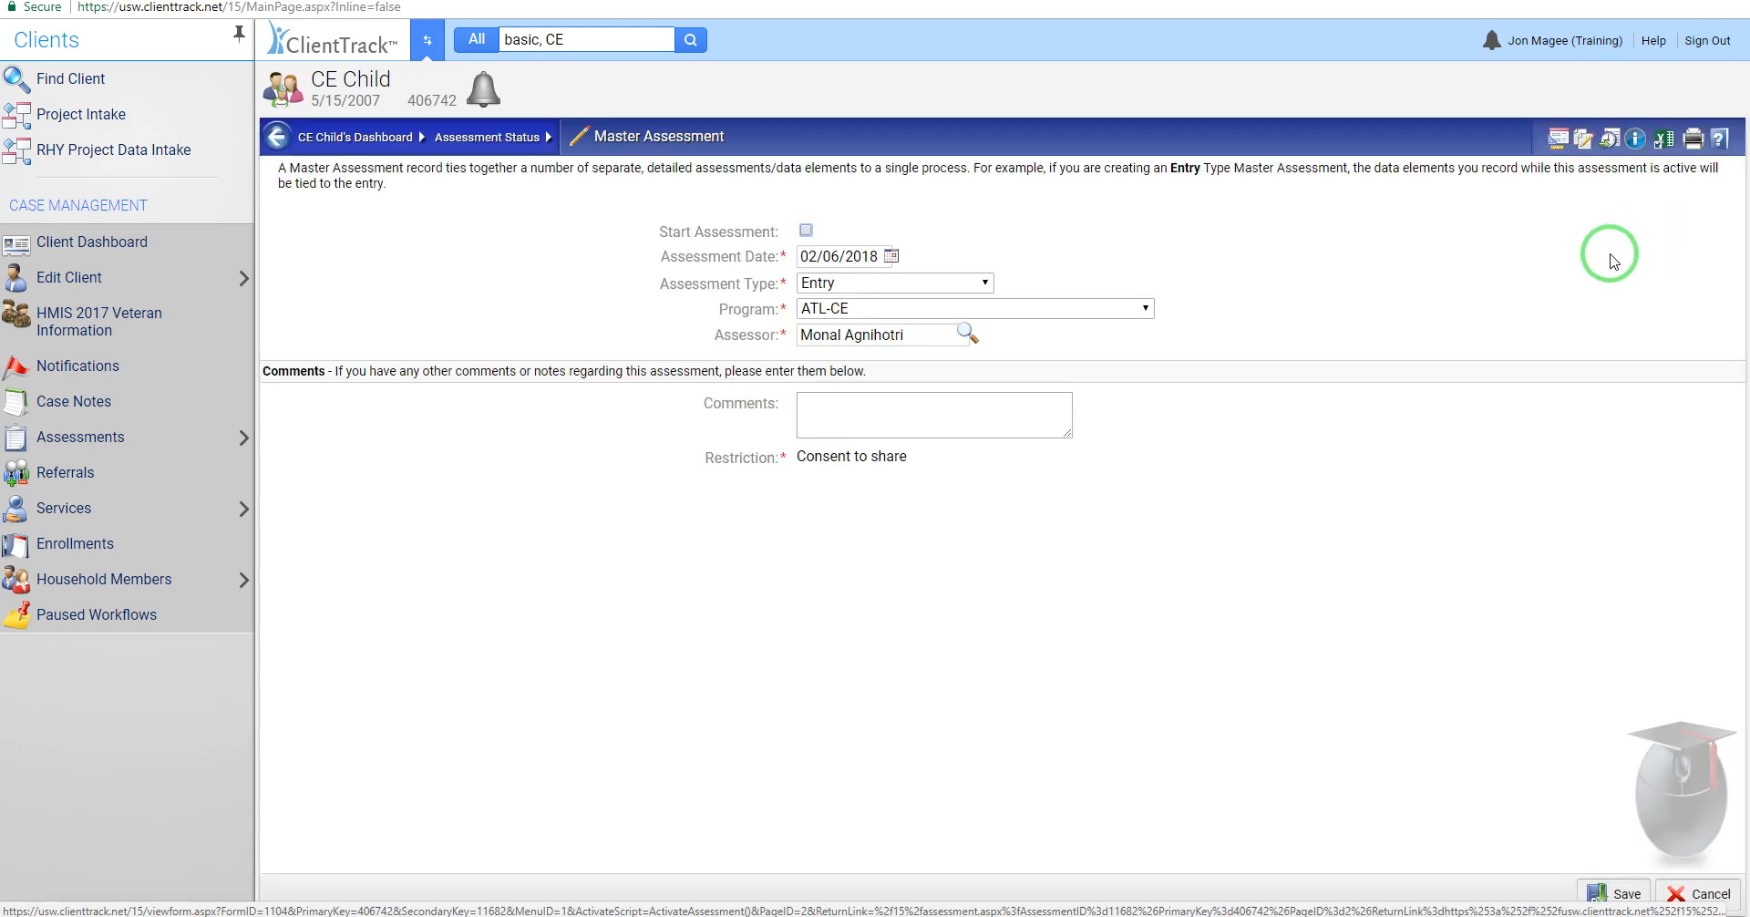
click(840, 309)
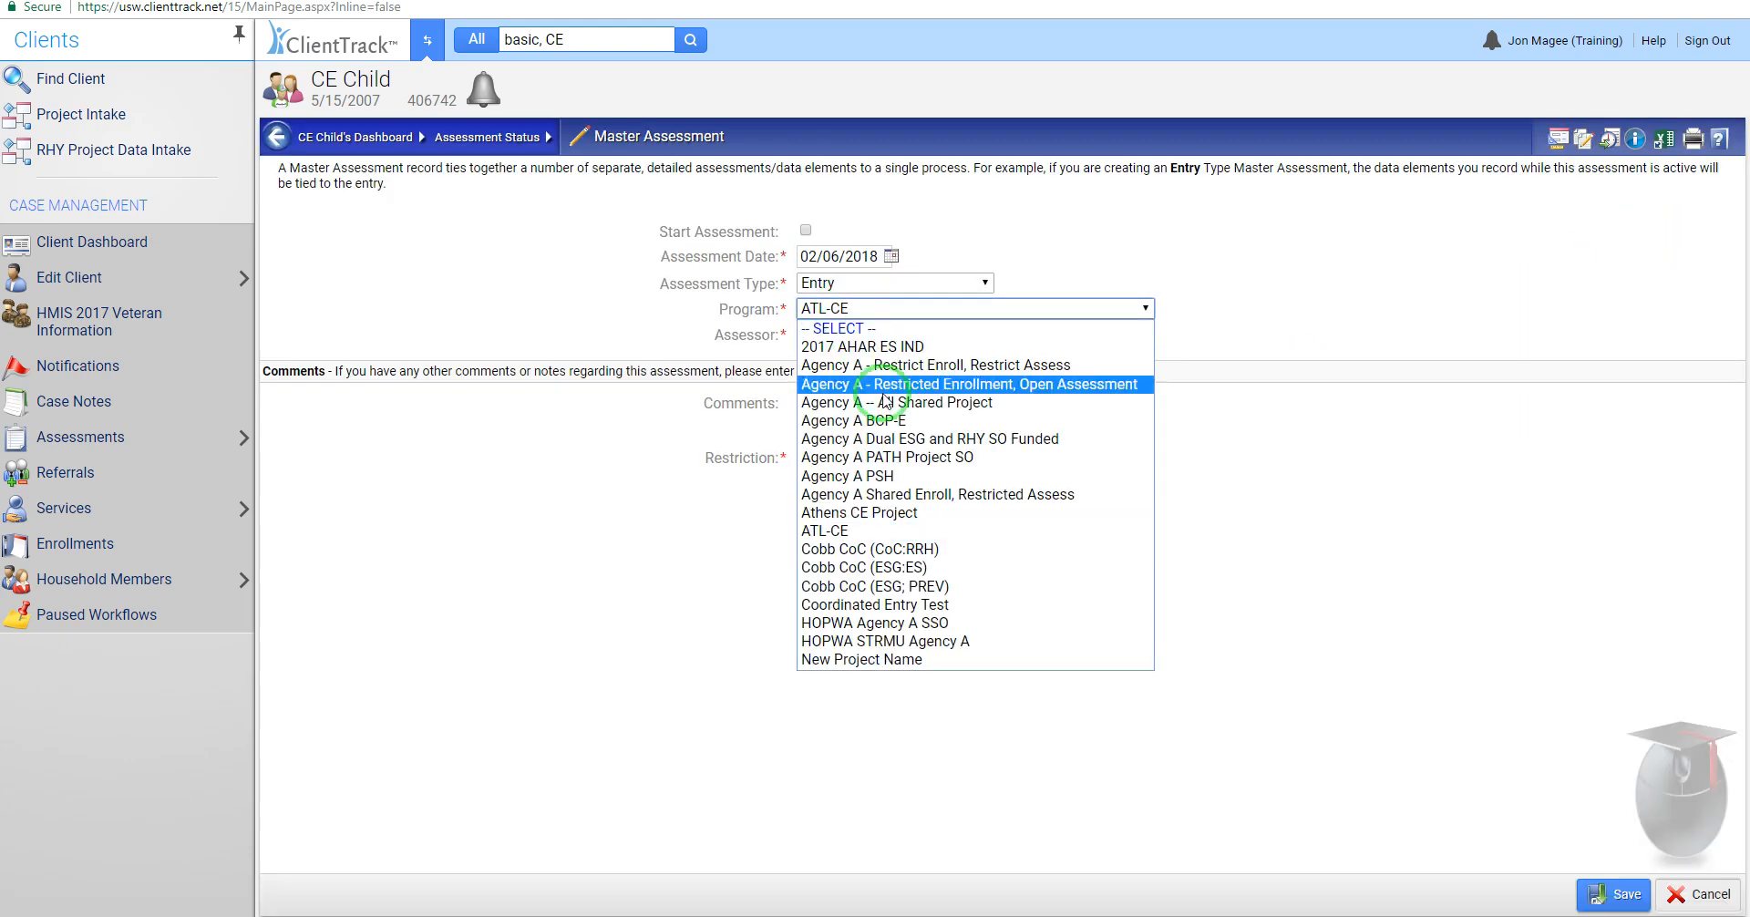
click(886, 512)
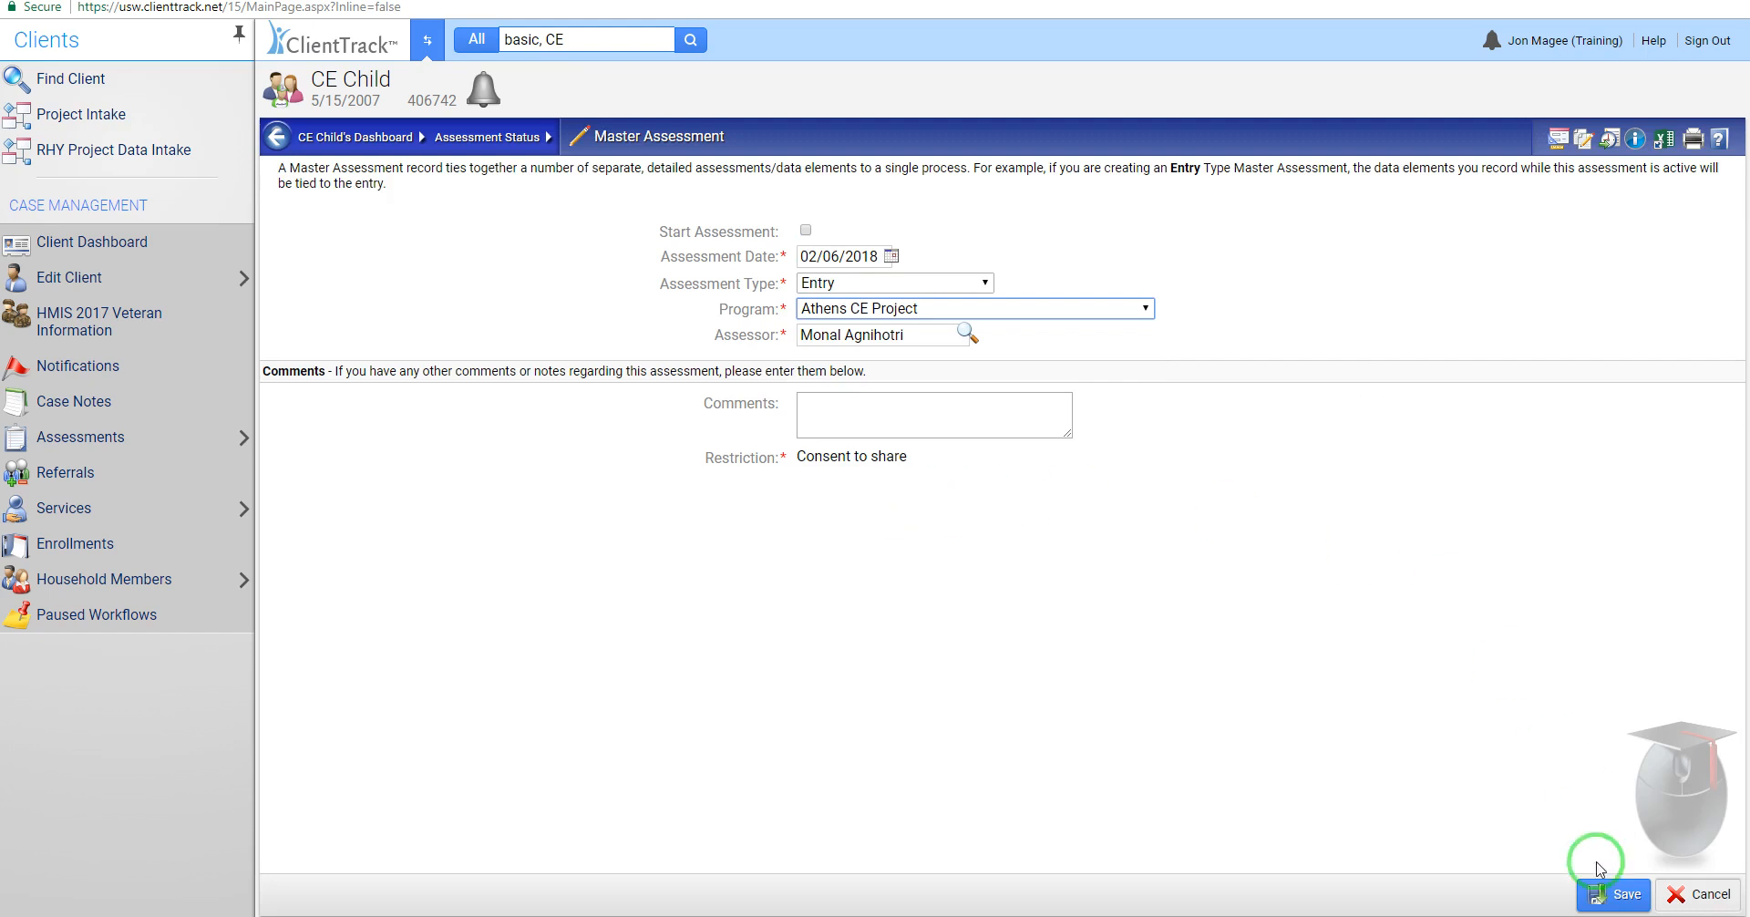
click(1608, 895)
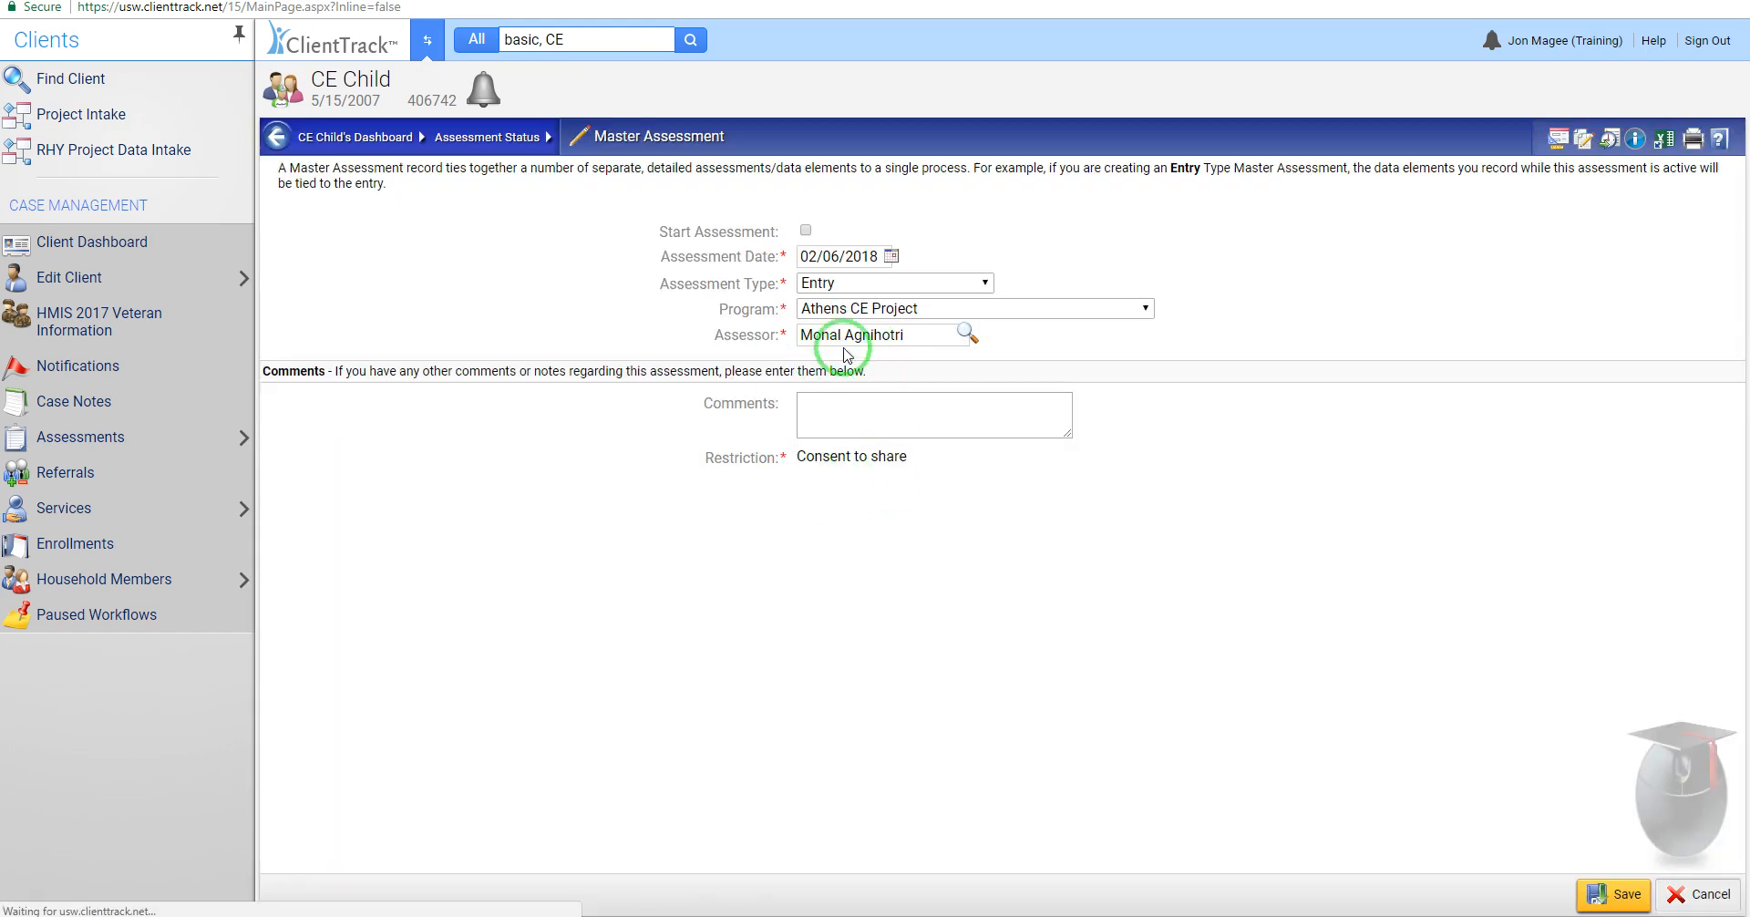
Step: Return to the Home workspace, search for entry assessments dated 02/06/2018 from the enrollment case, and close the assessment search
click(426, 40)
click(586, 461)
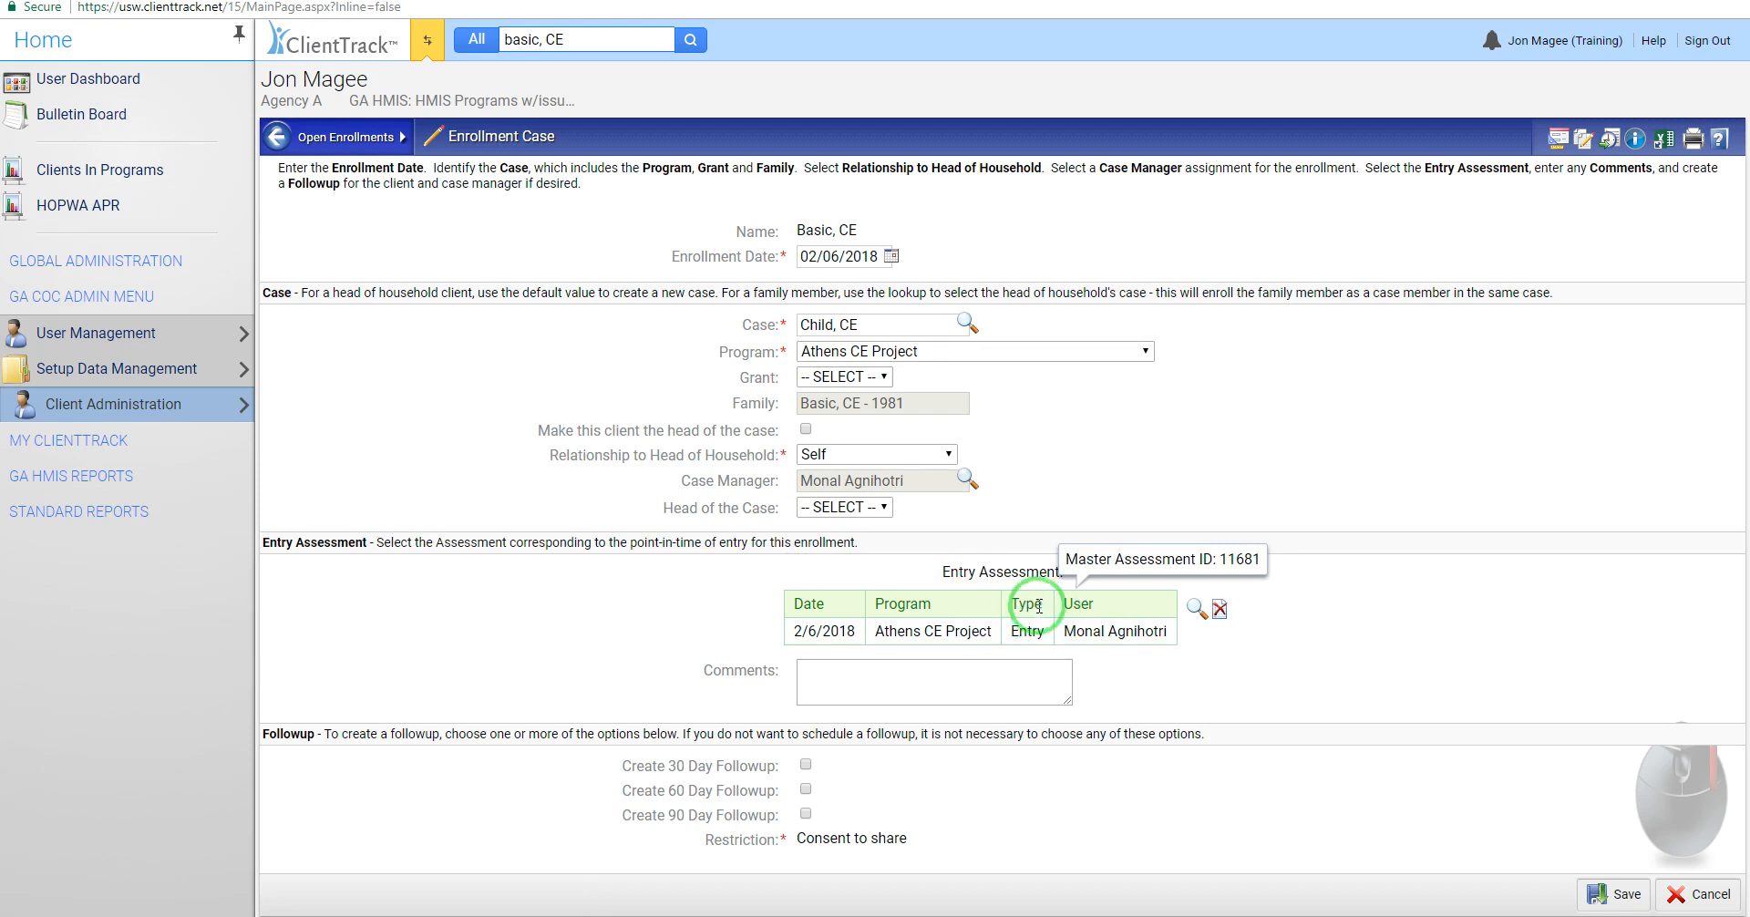
click(1197, 607)
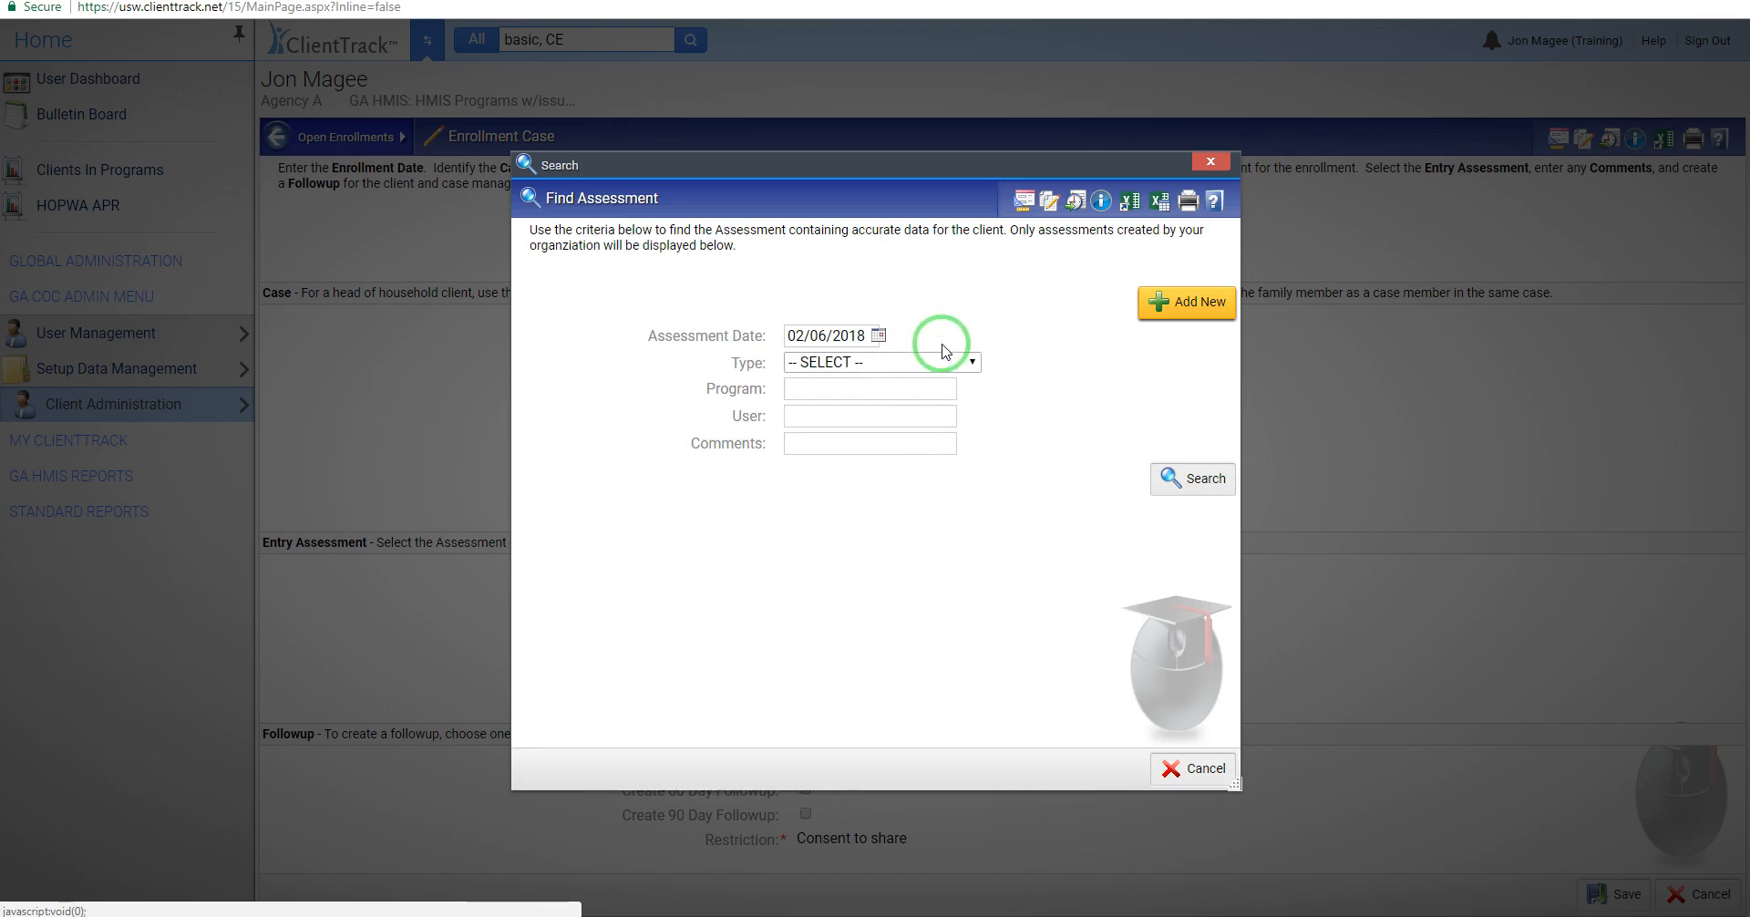
click(1176, 479)
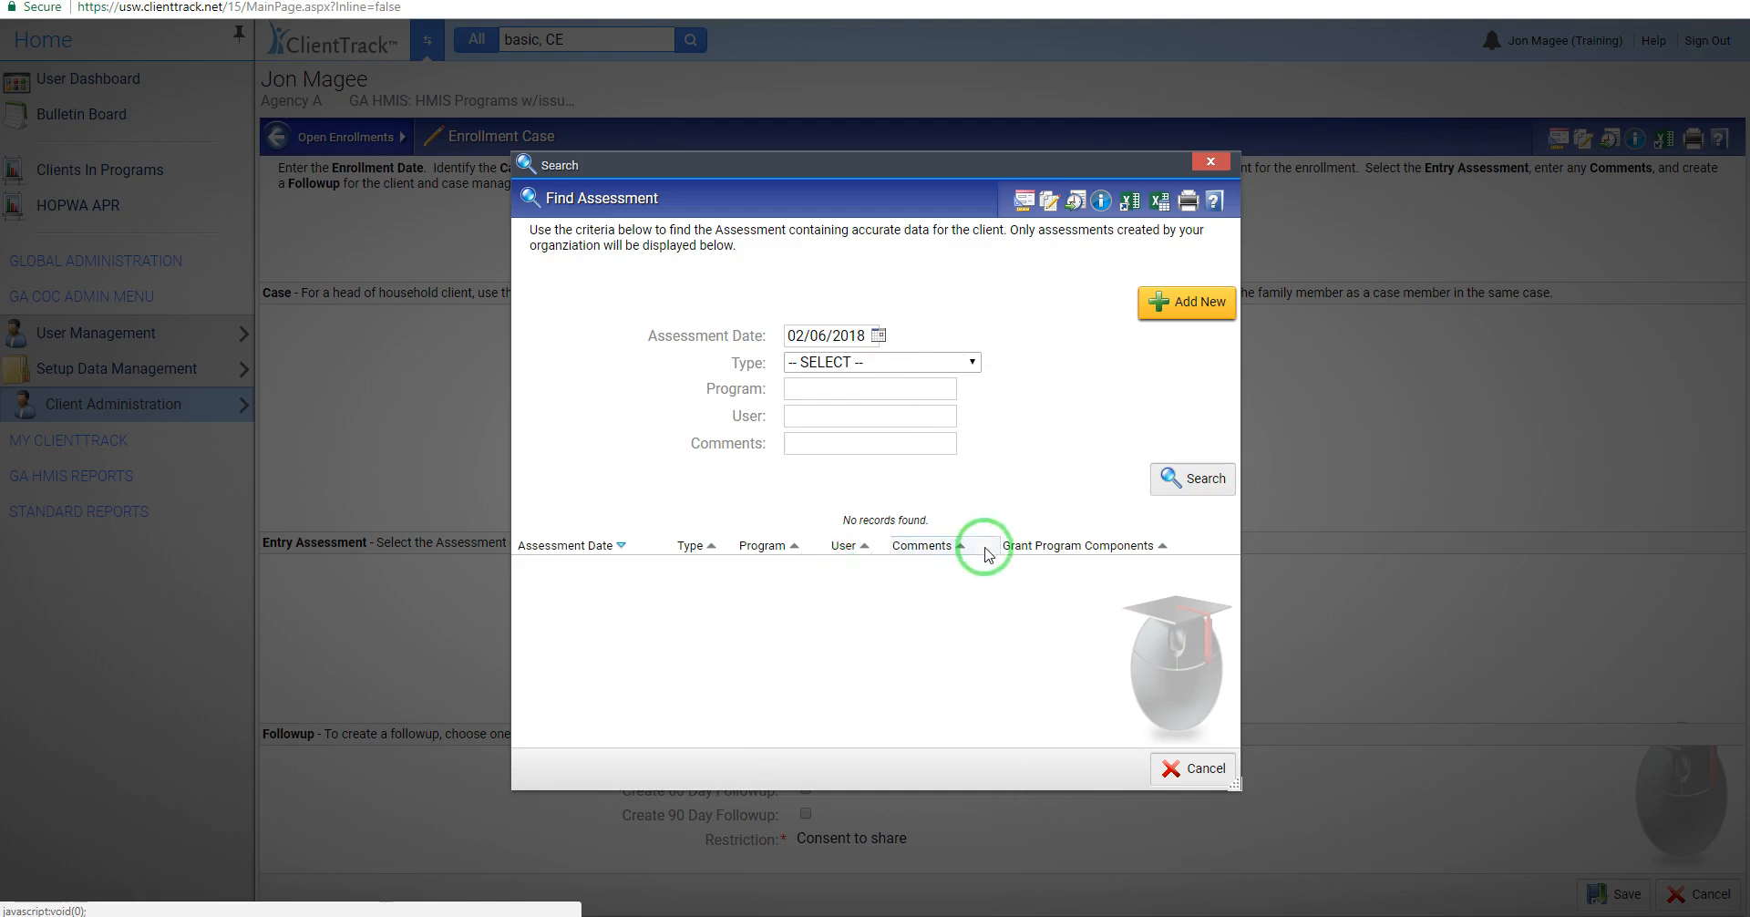
click(1210, 162)
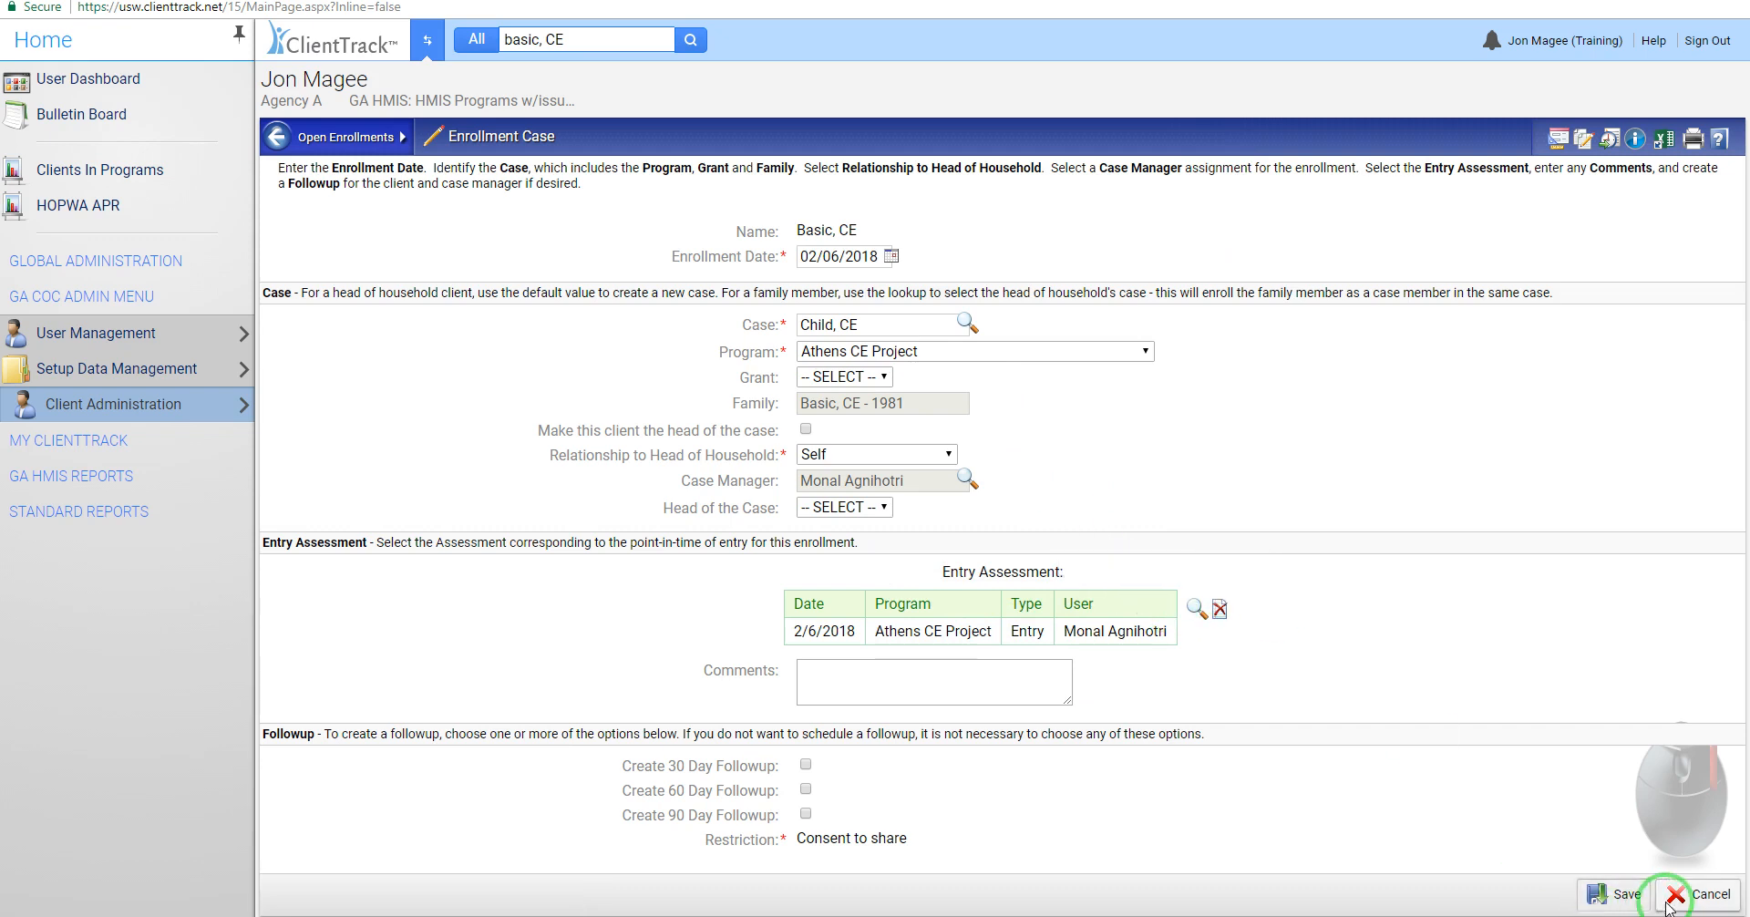
Step: Open the Enrollment Cases administration, and copy the case ID of the child's current Athens CE Project enrollment from the Clients workspace
click(200, 408)
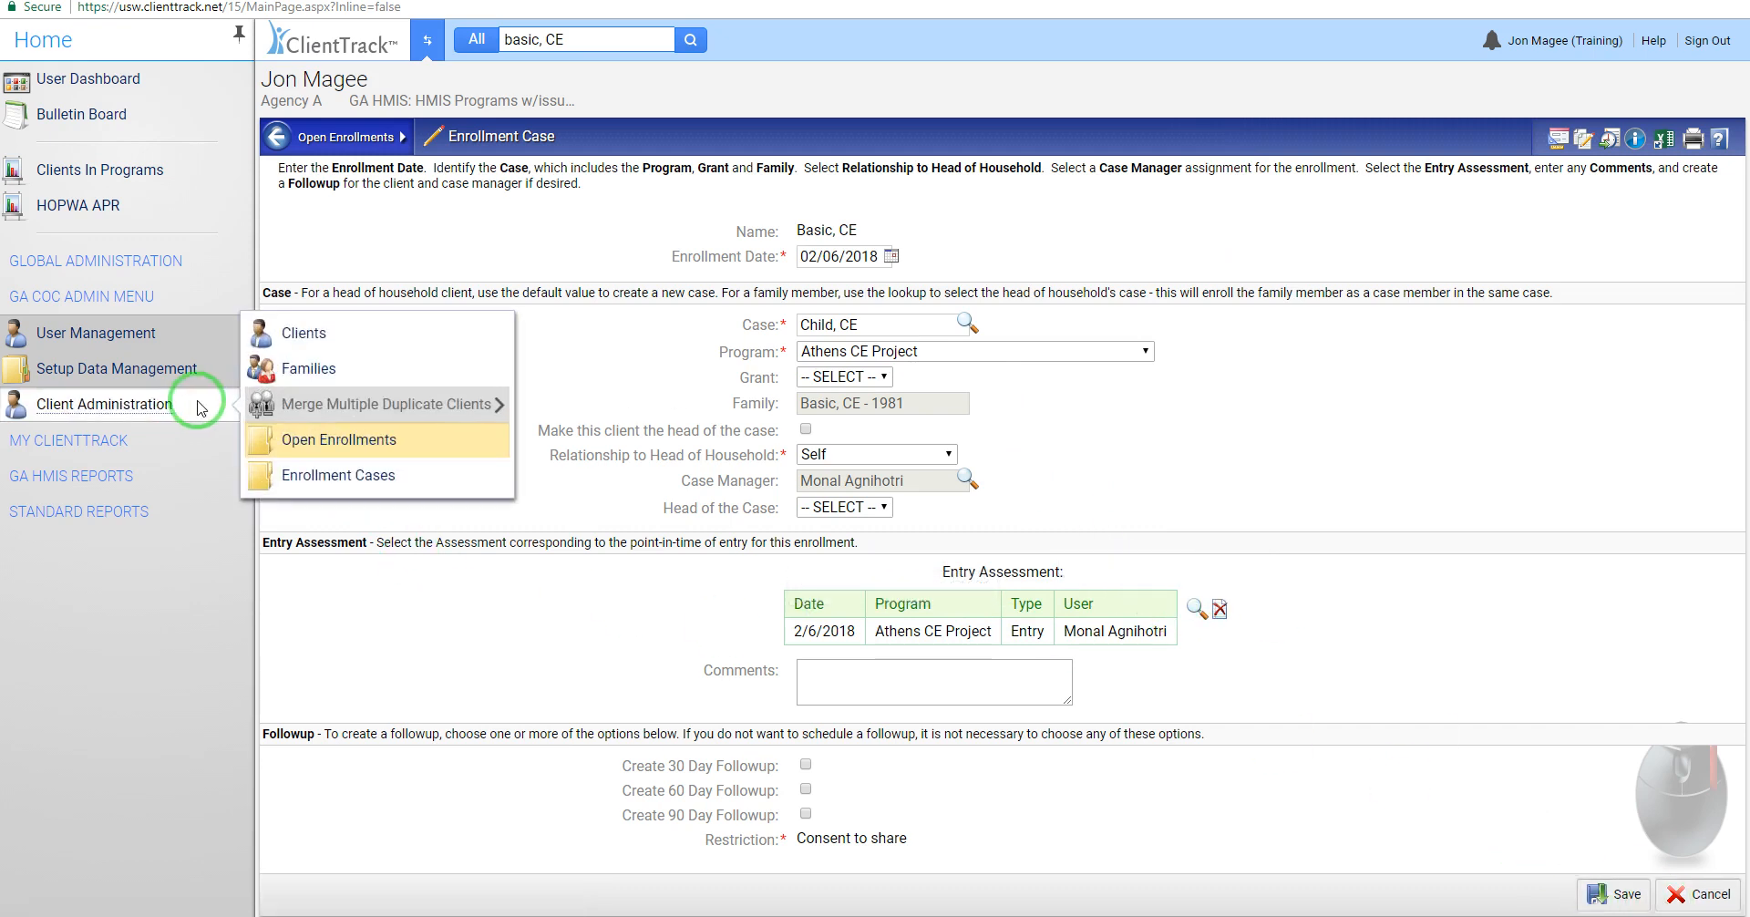
click(363, 476)
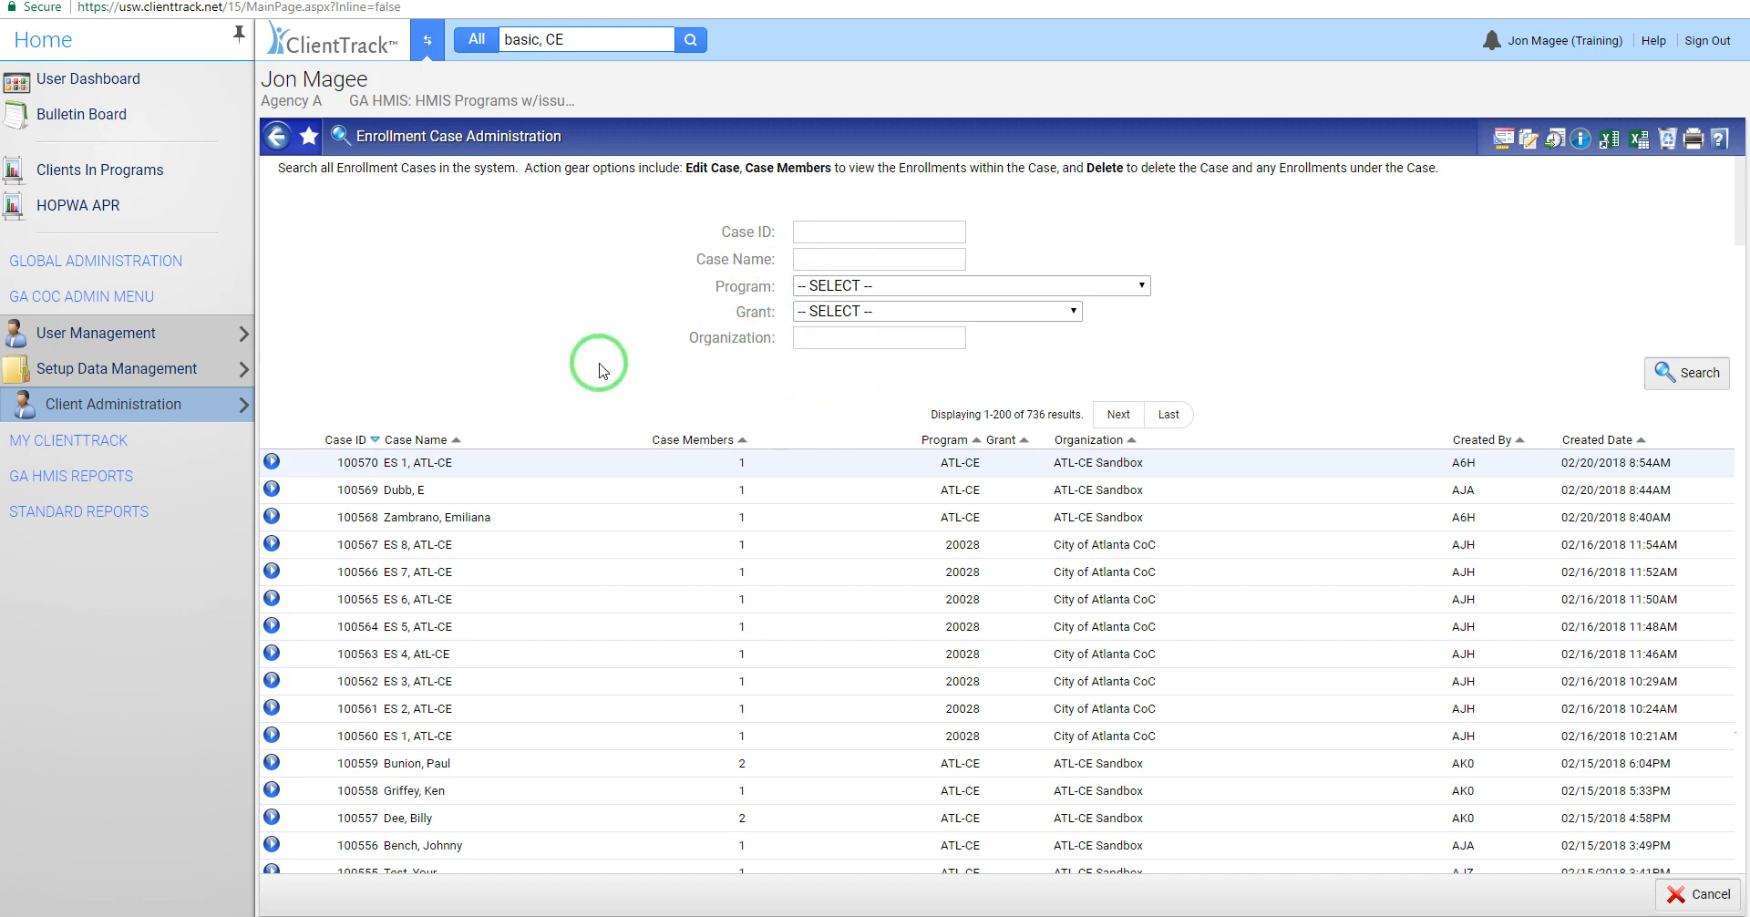
click(426, 40)
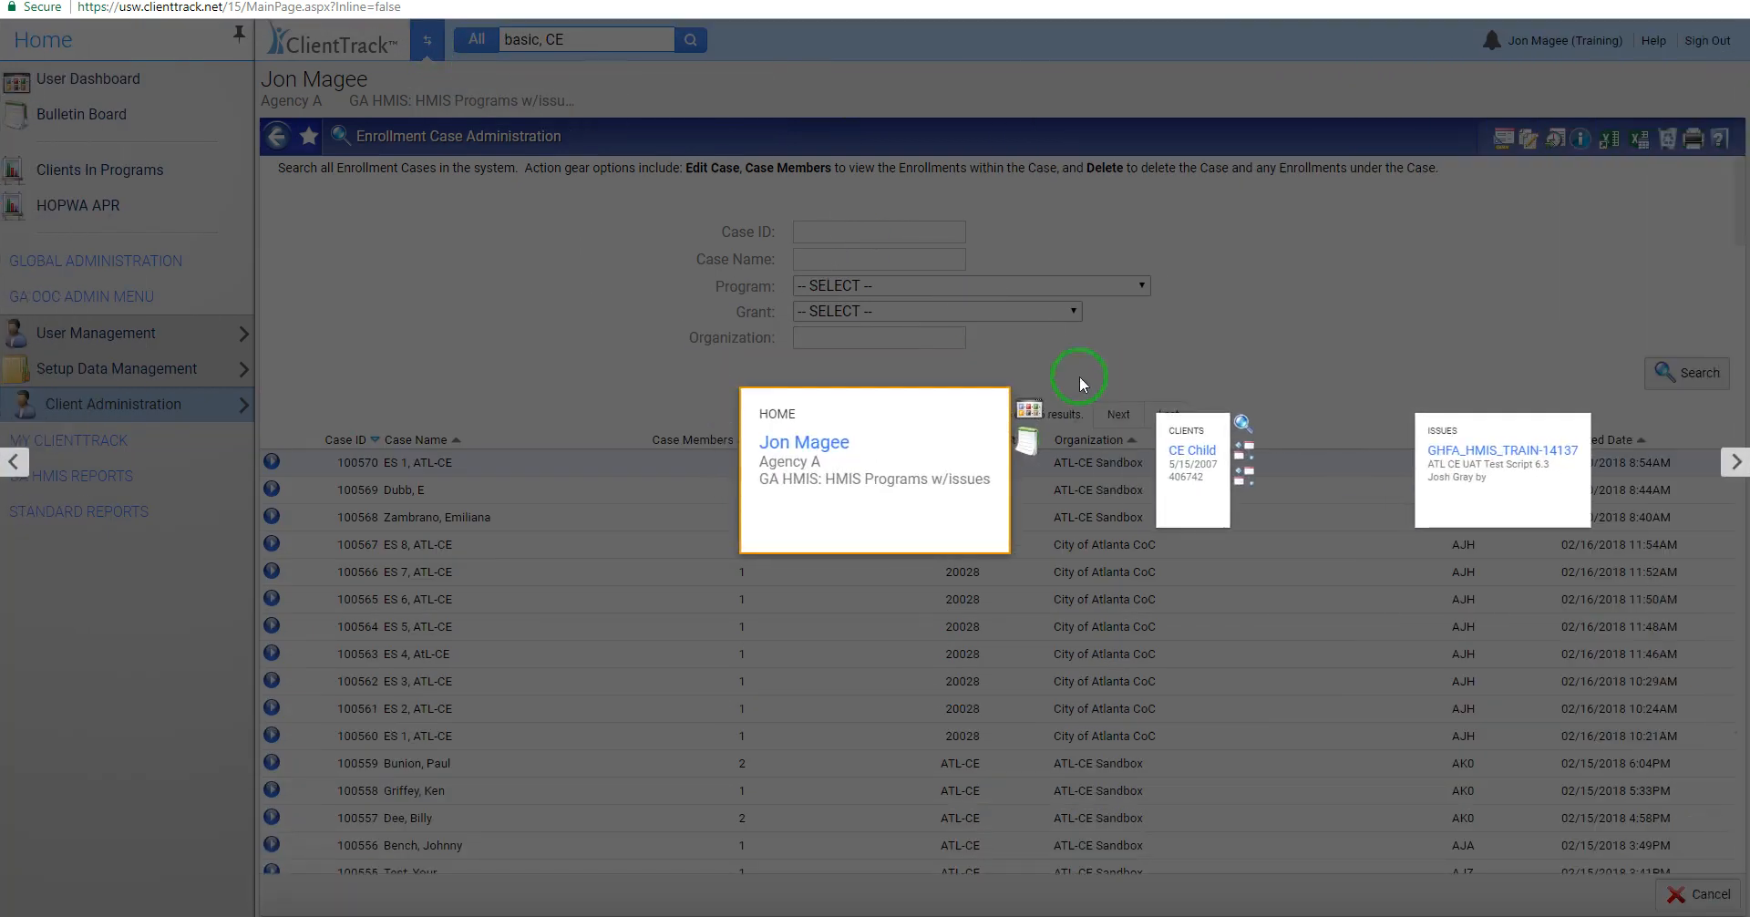
click(1199, 483)
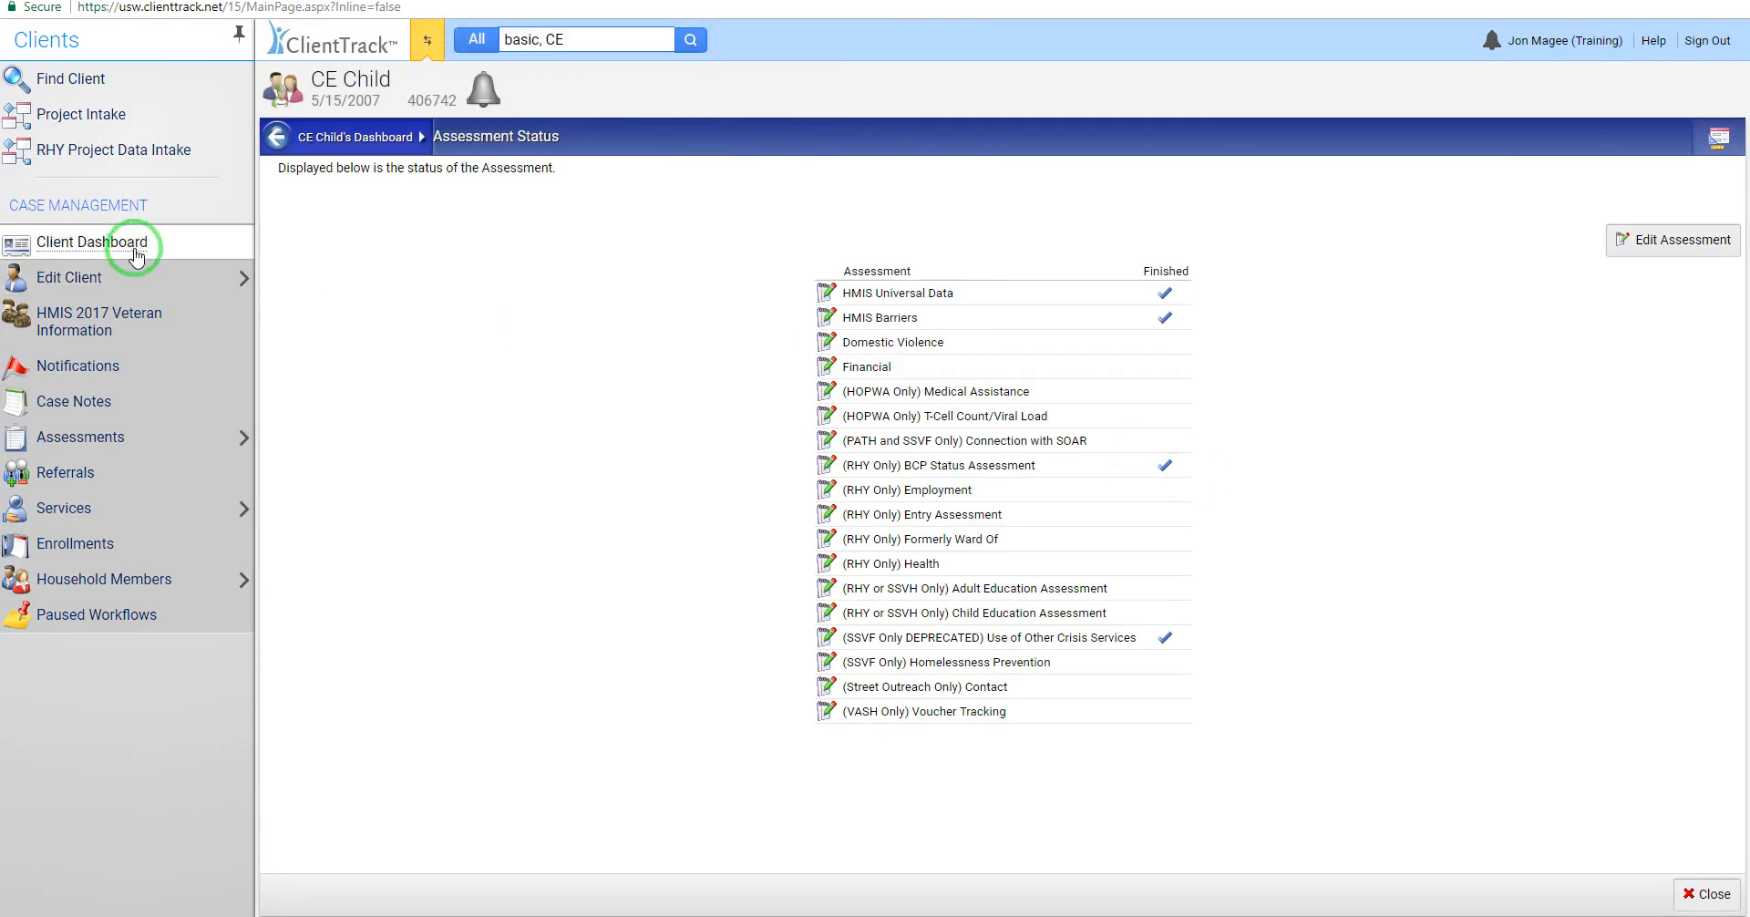
click(137, 255)
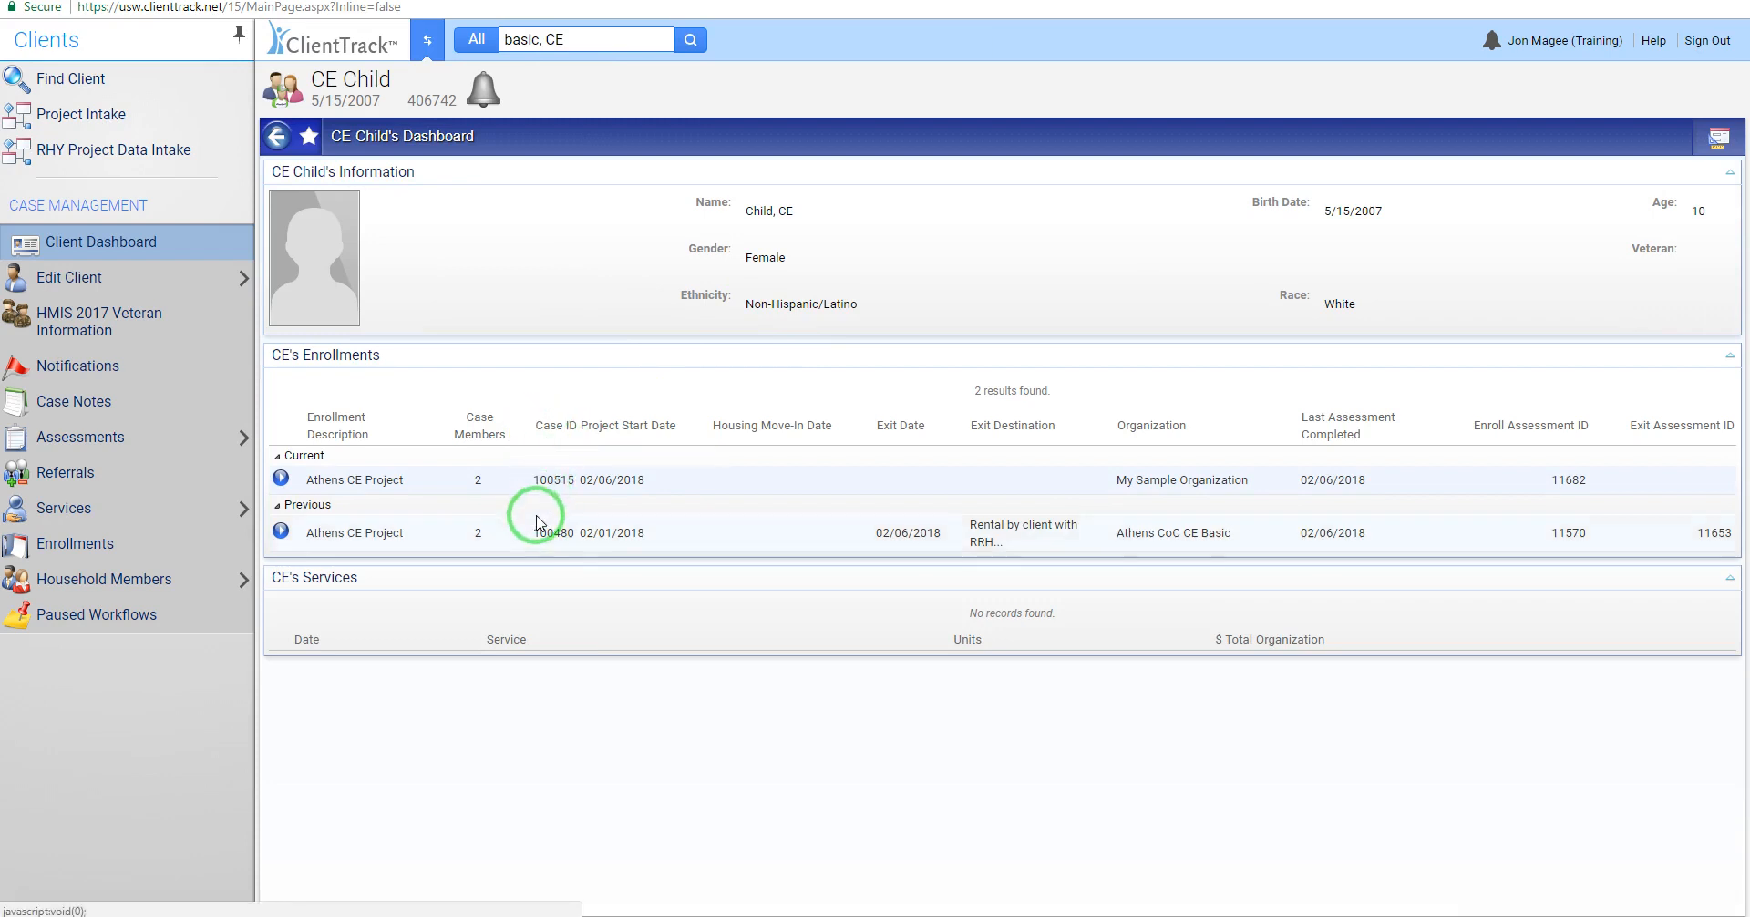
drag(533, 479, 574, 478)
key(ctrl+c)
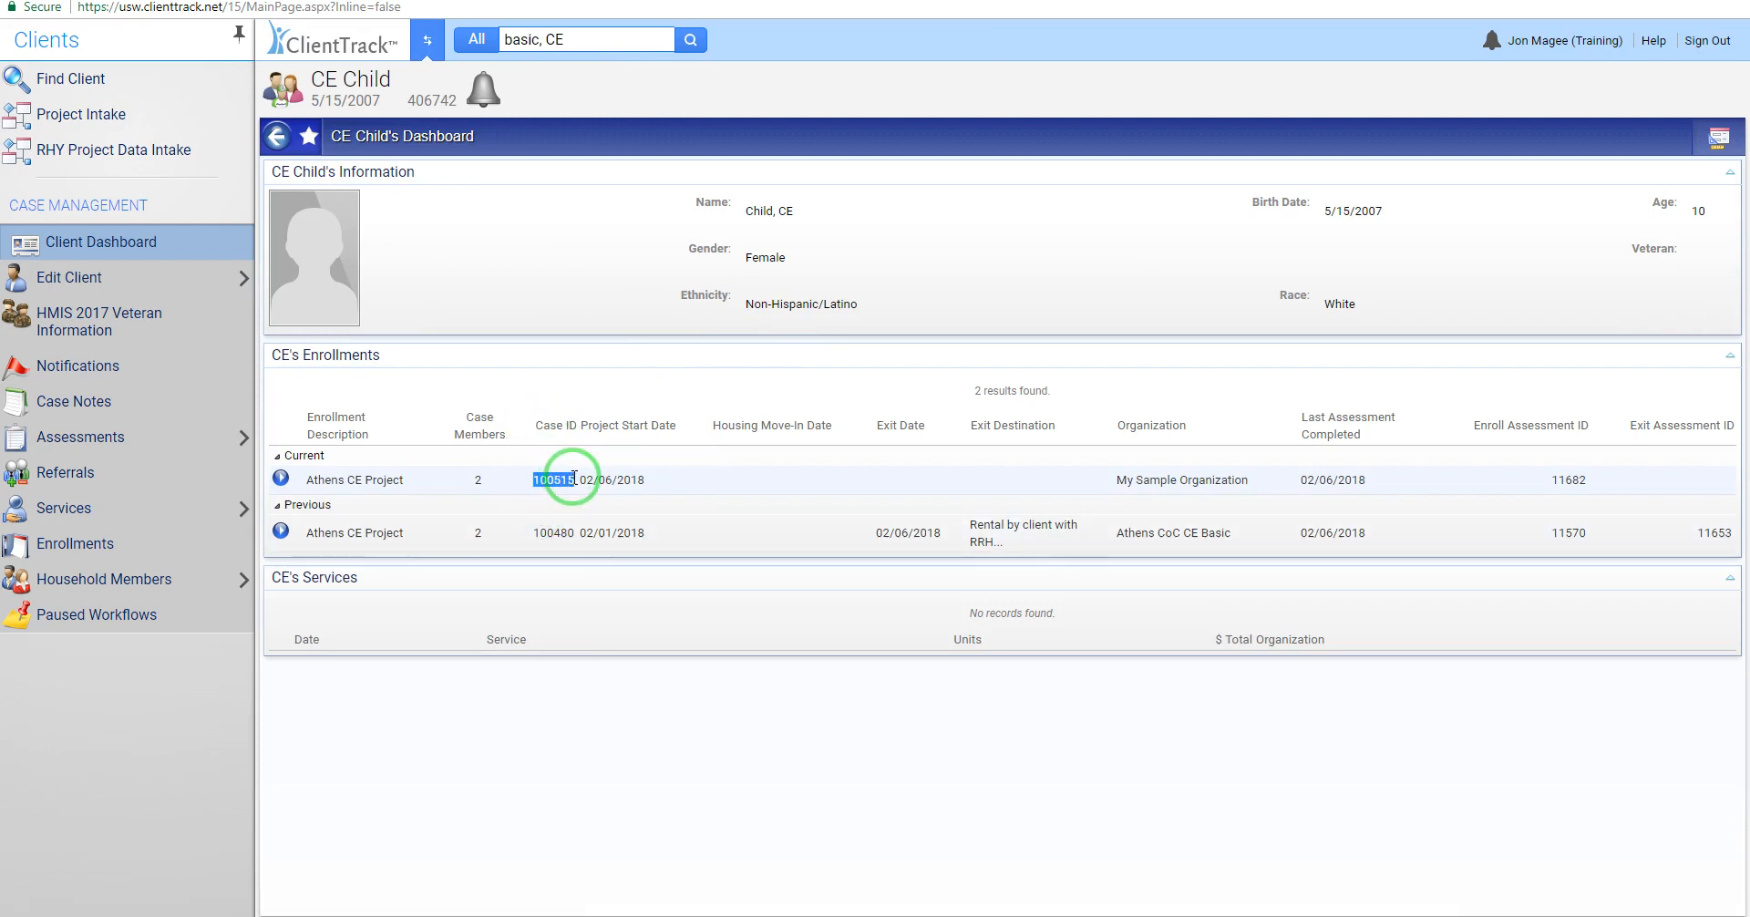
right_click(551, 472)
click(587, 489)
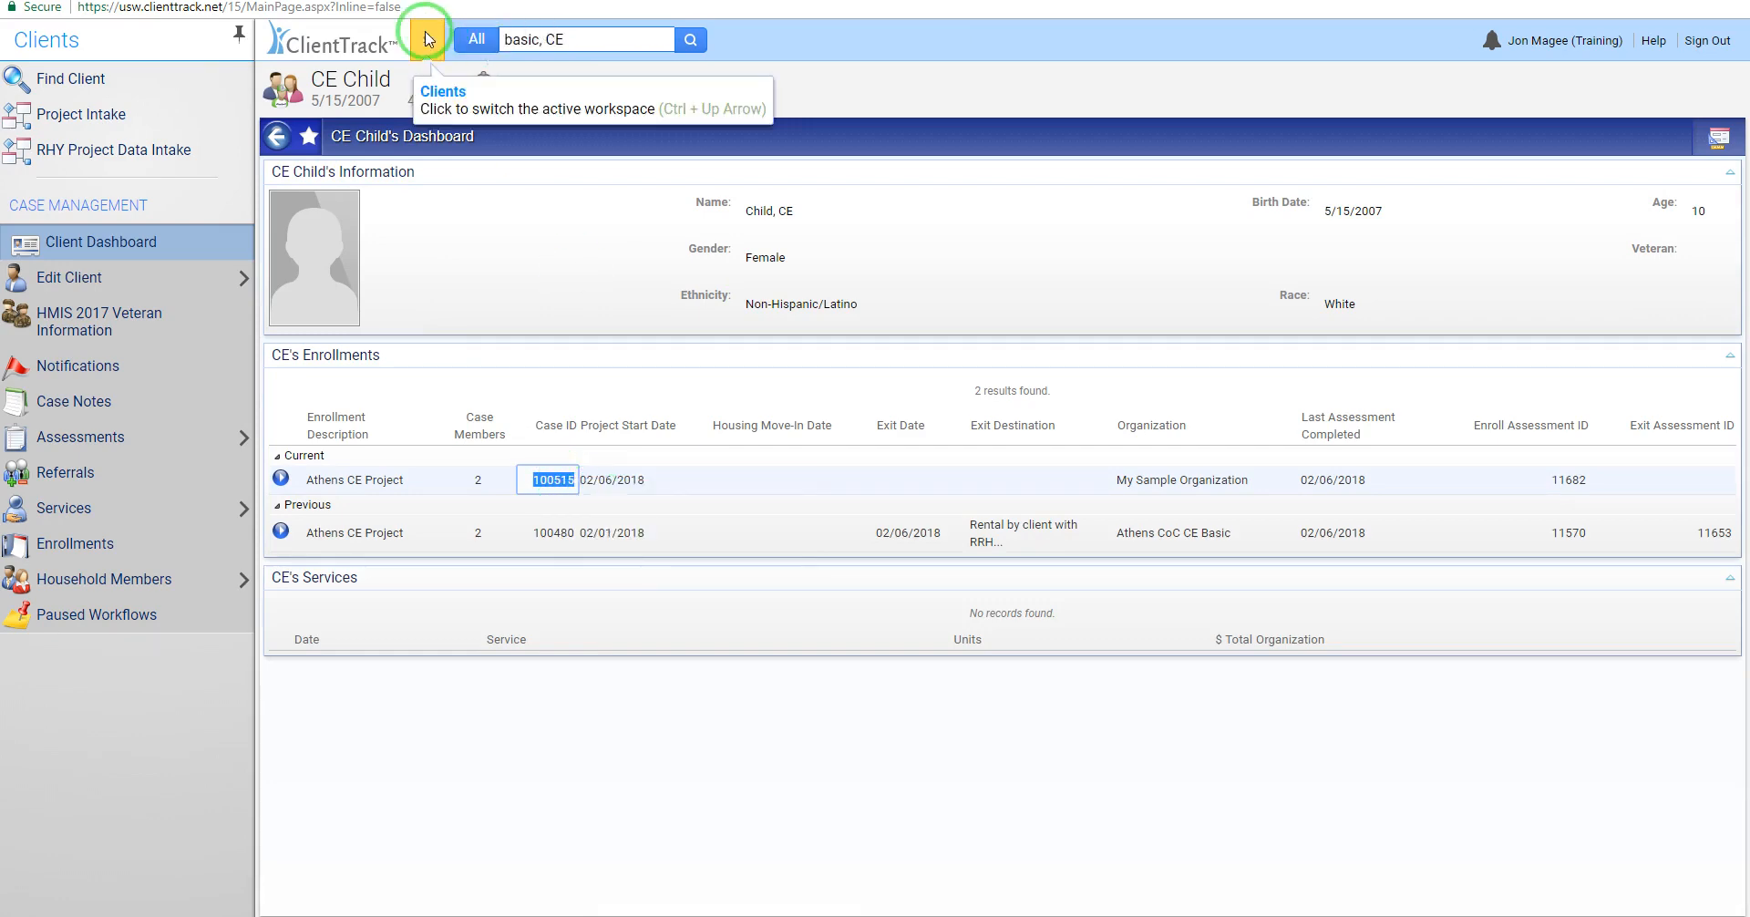
Step: Return to the Home workspace and search the enrollment cases by the copied case ID
click(424, 38)
click(578, 439)
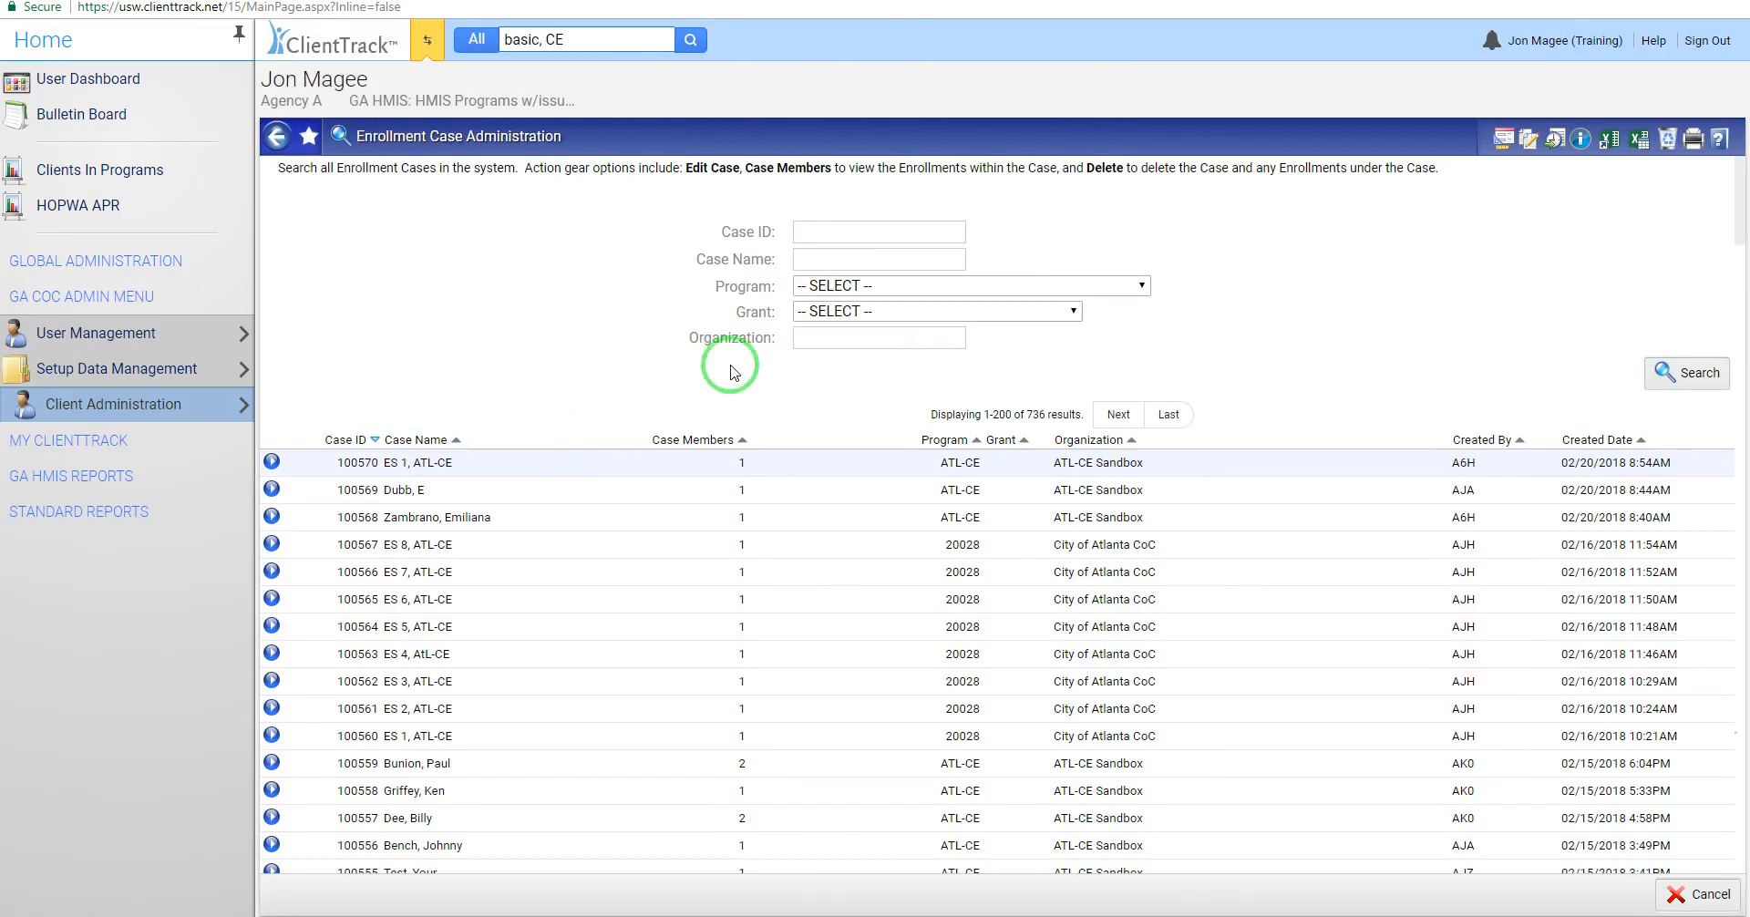
right_click(831, 226)
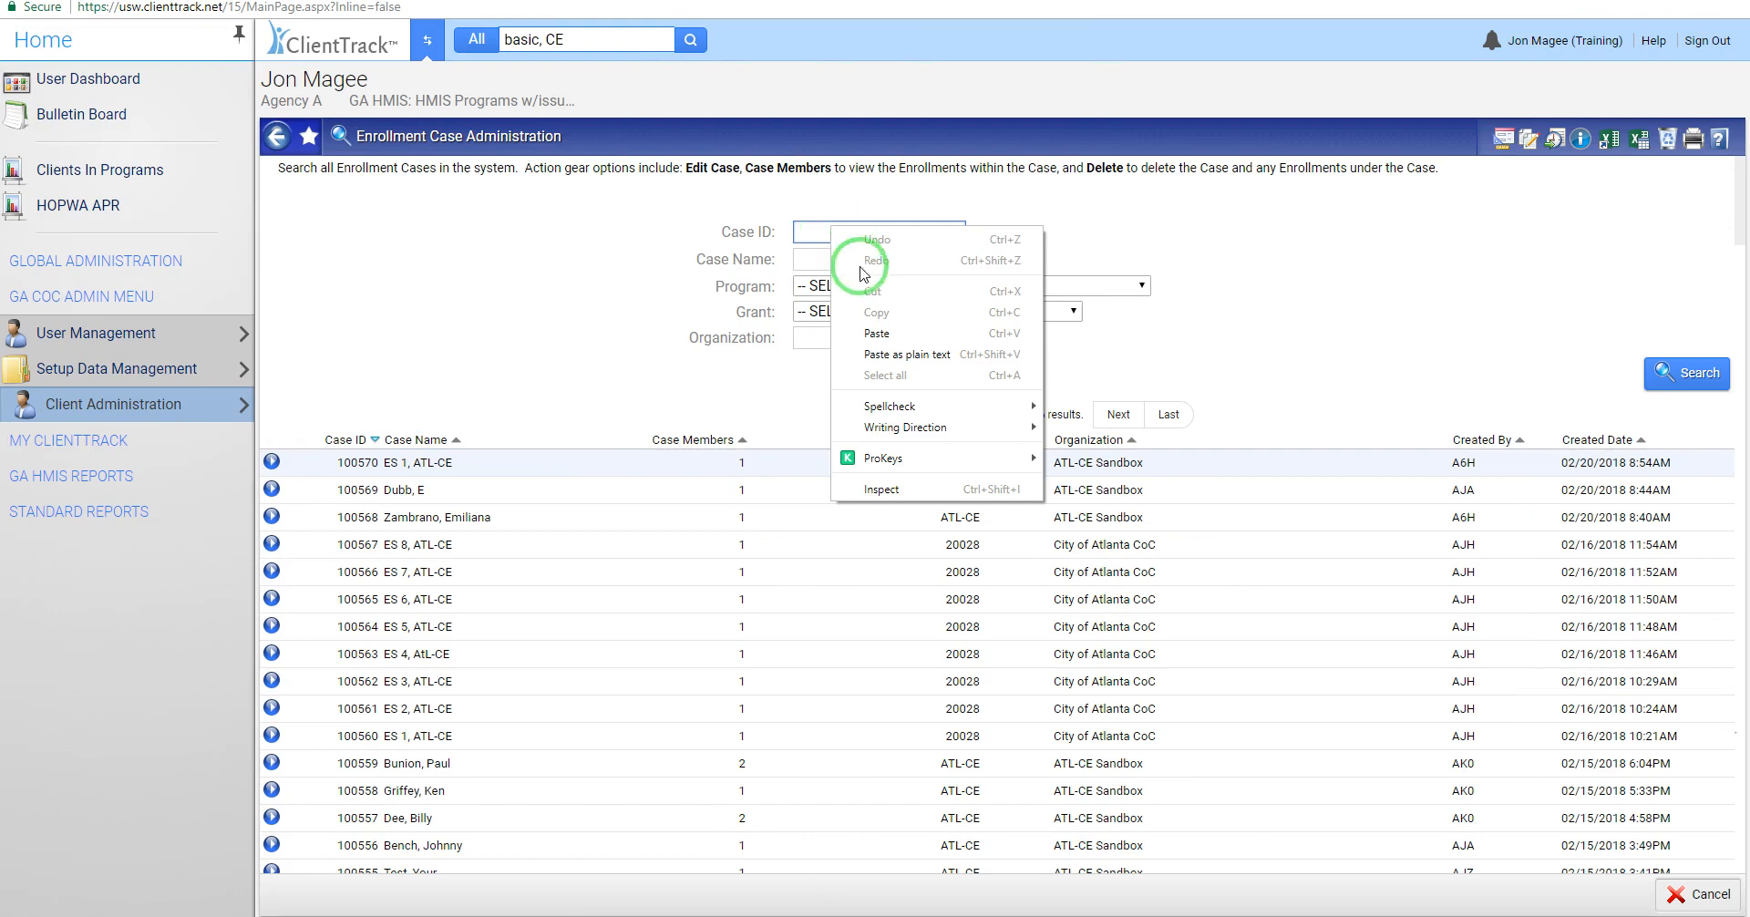
click(877, 333)
click(1689, 377)
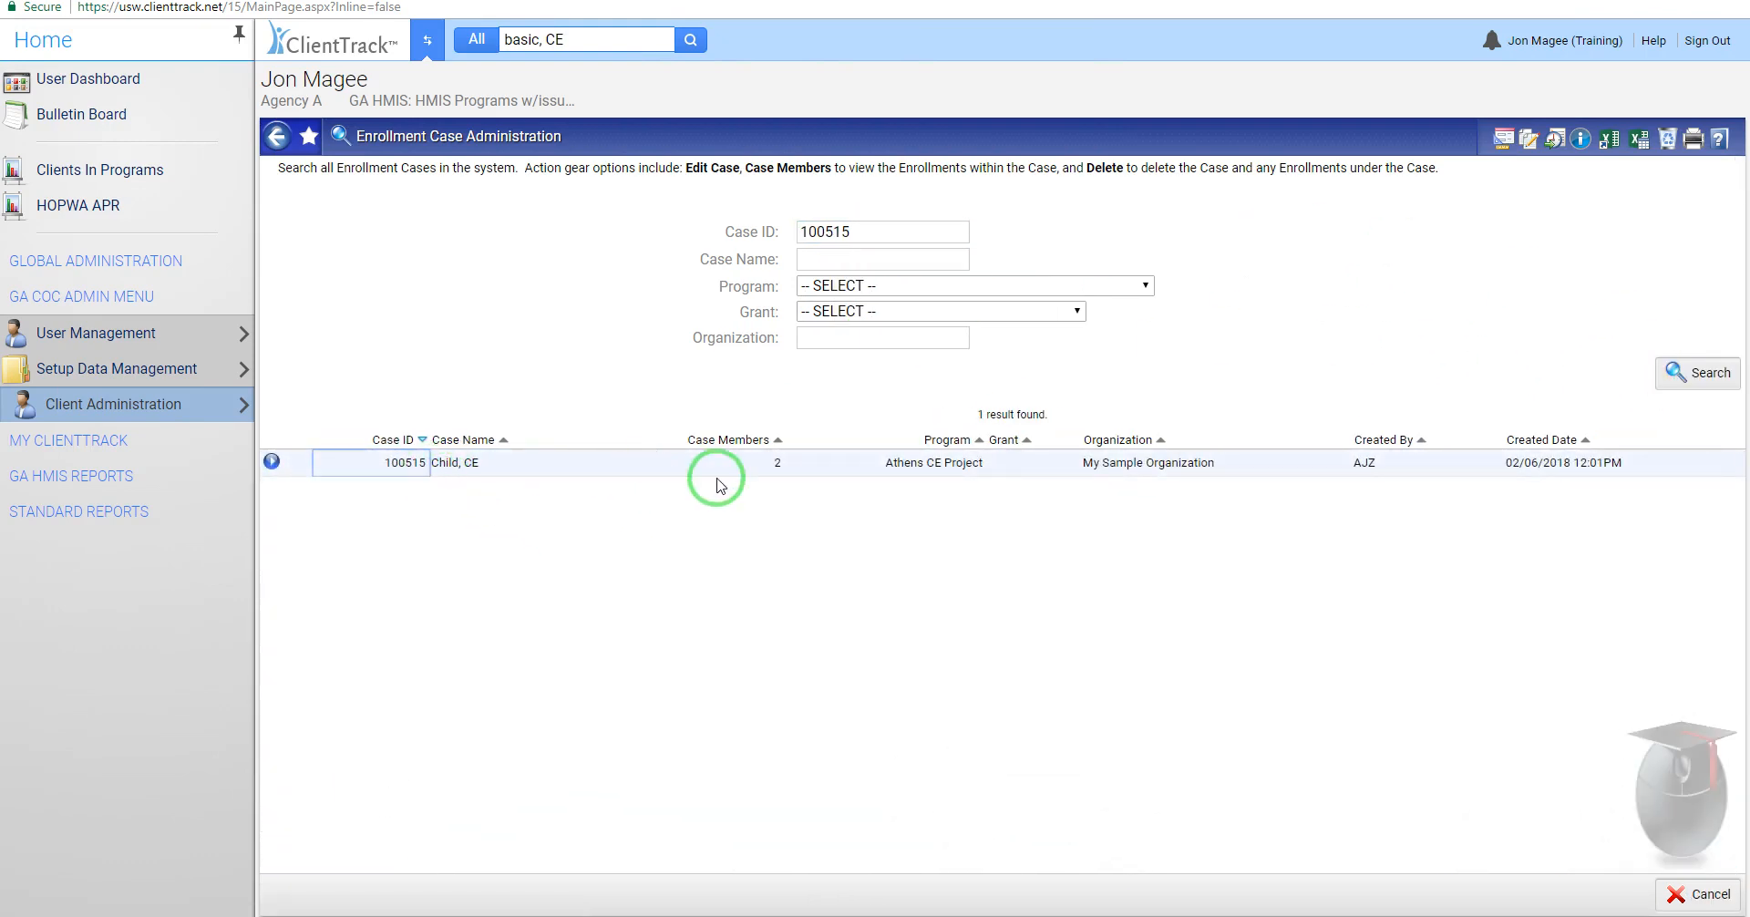
Step: Open the found enrollment case for editing and look through the programs it can be assigned to
click(272, 461)
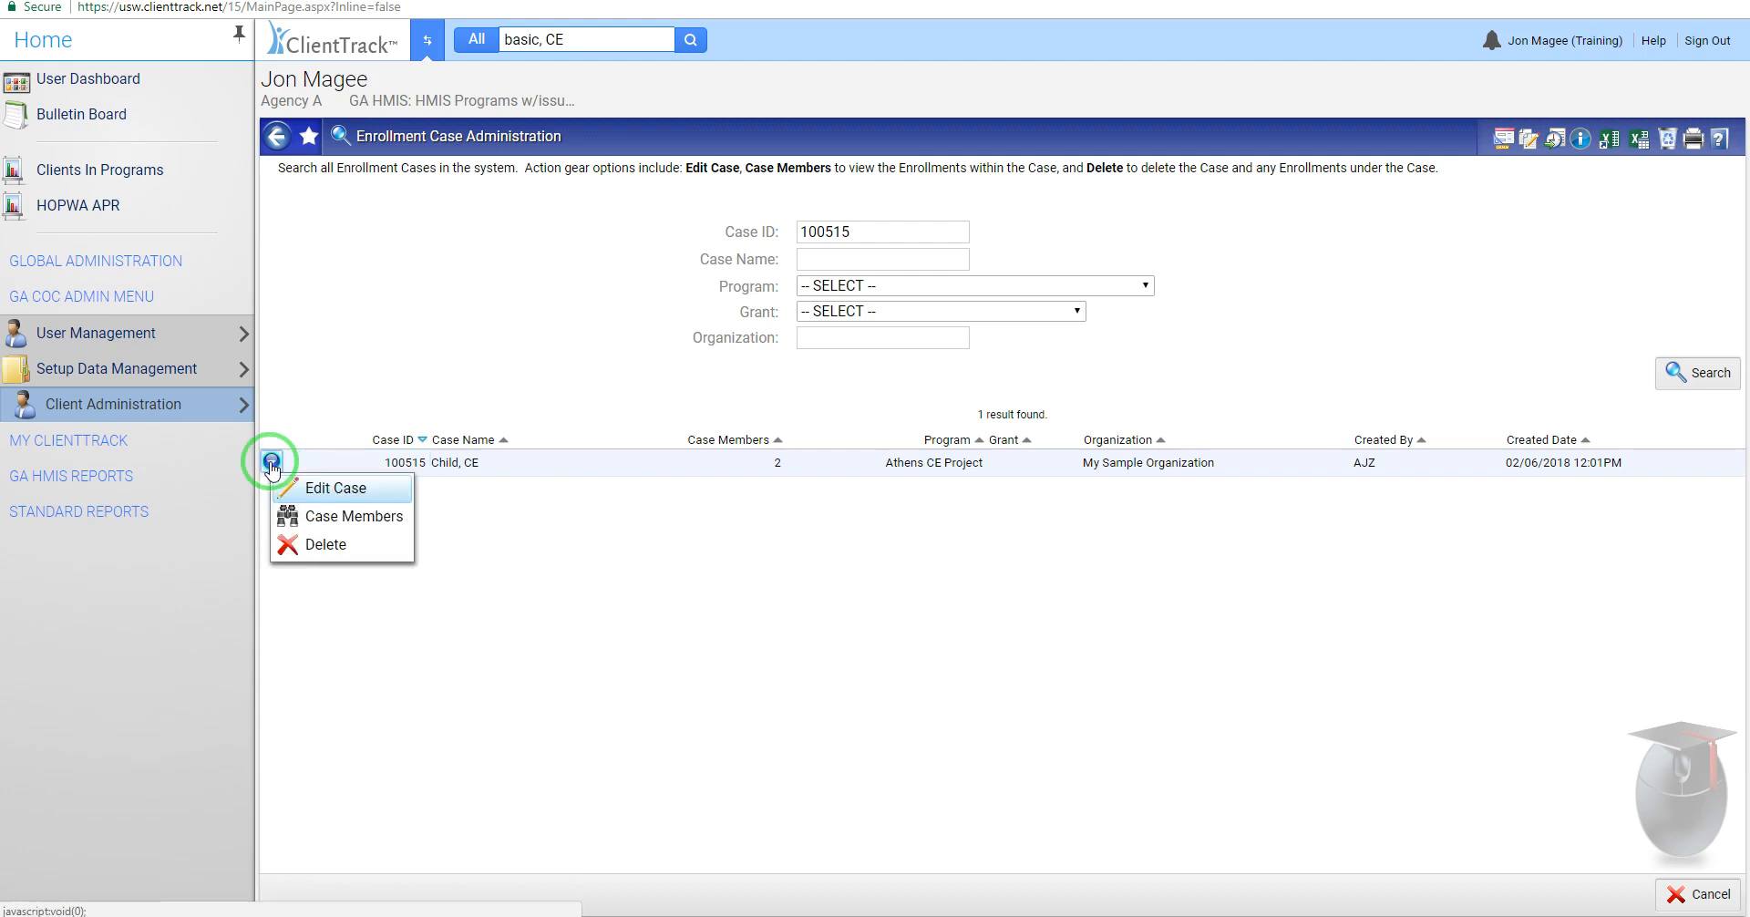
click(337, 490)
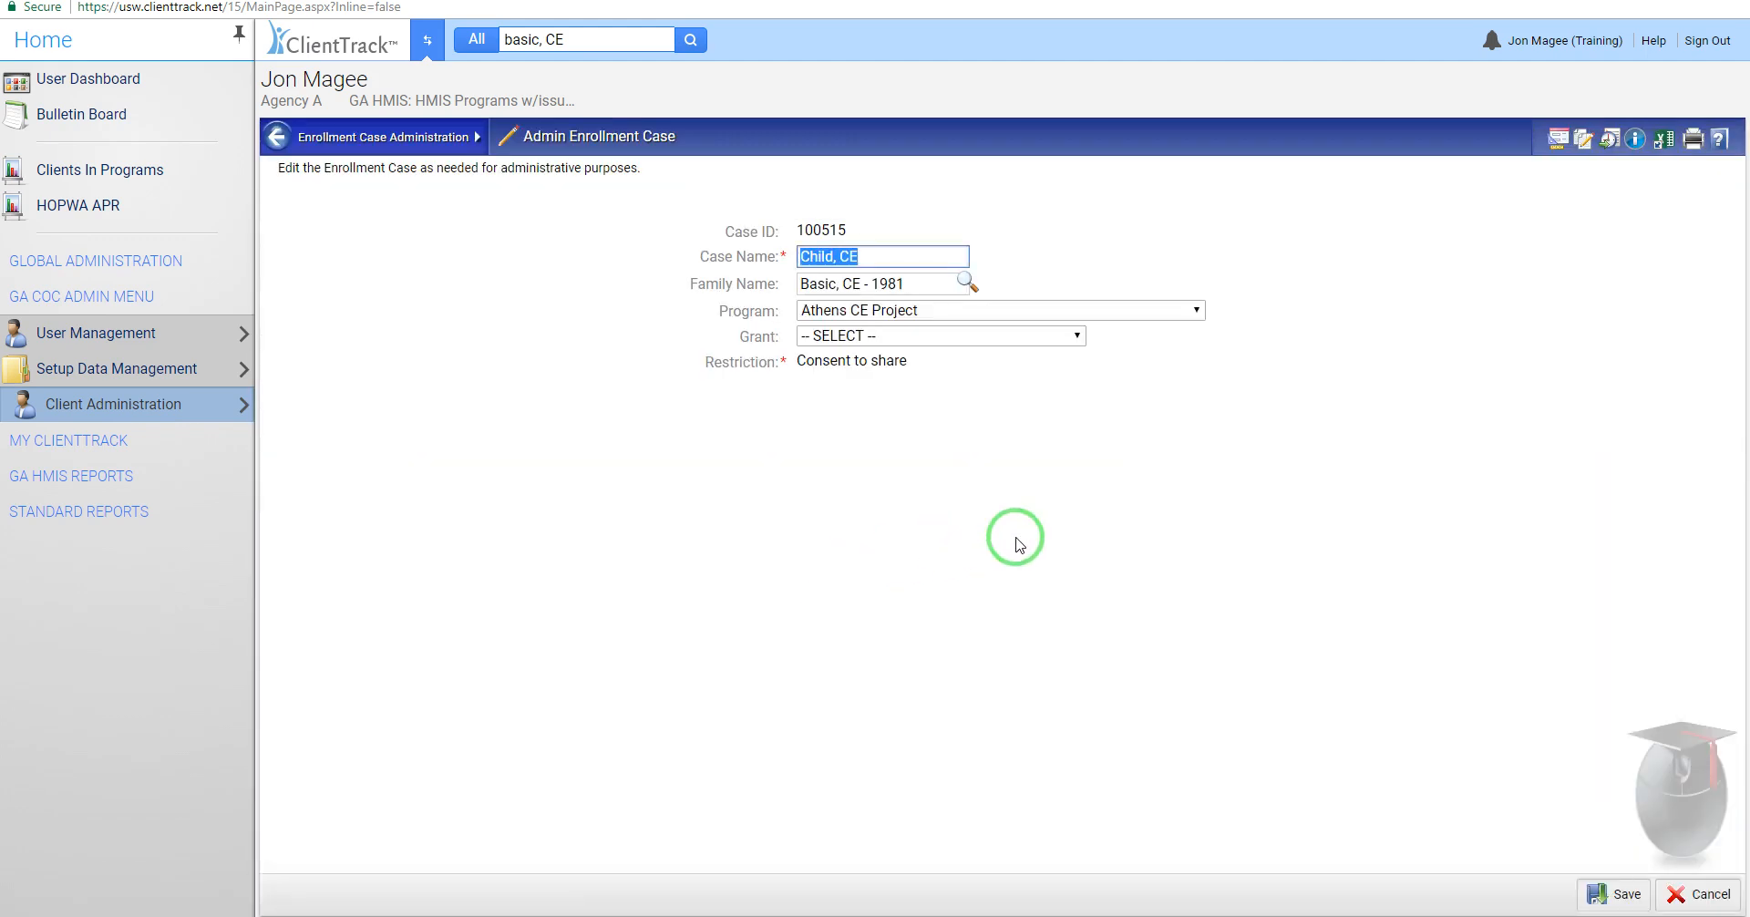
click(952, 315)
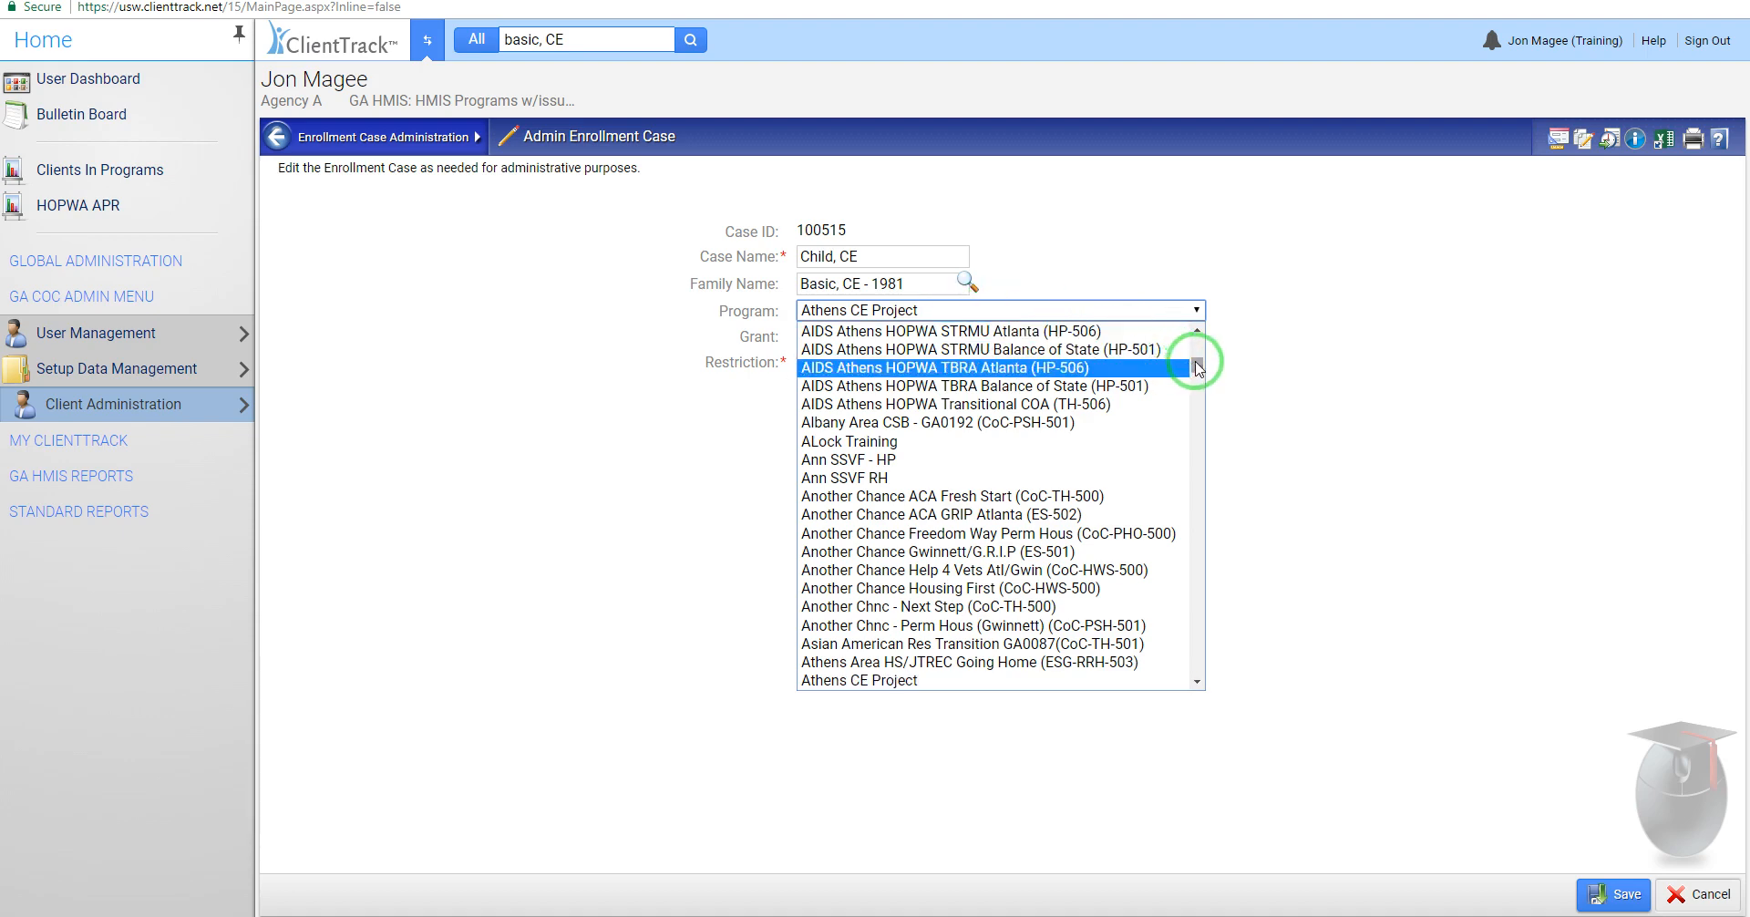
drag(1196, 367, 1201, 364)
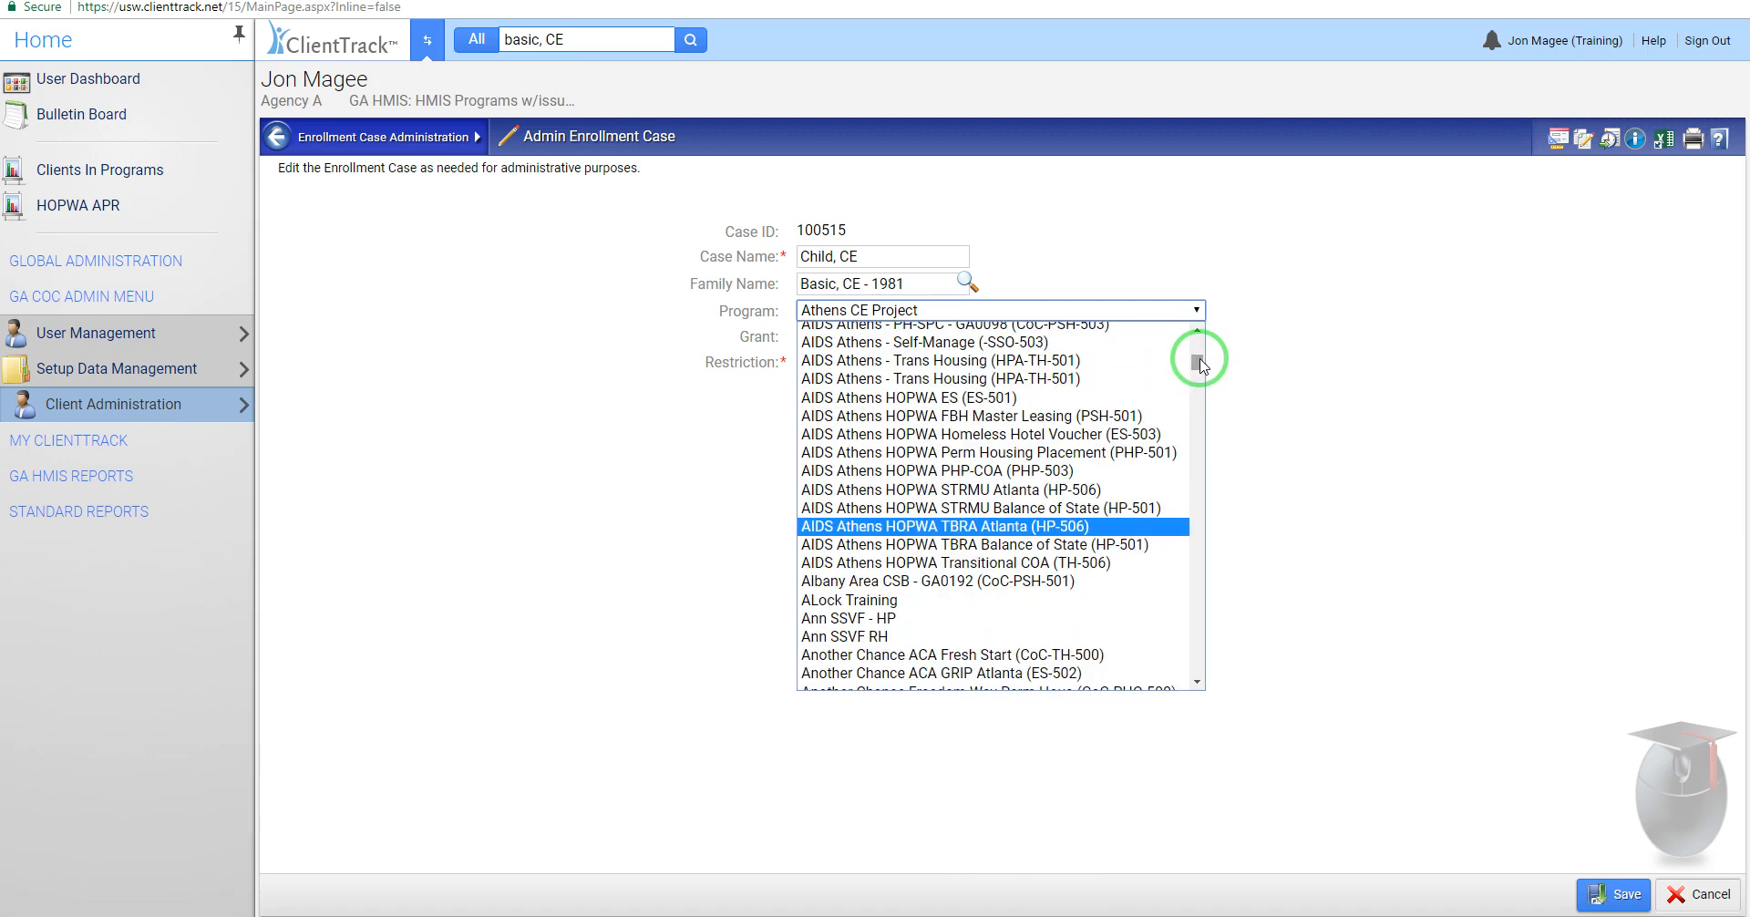
click(899, 528)
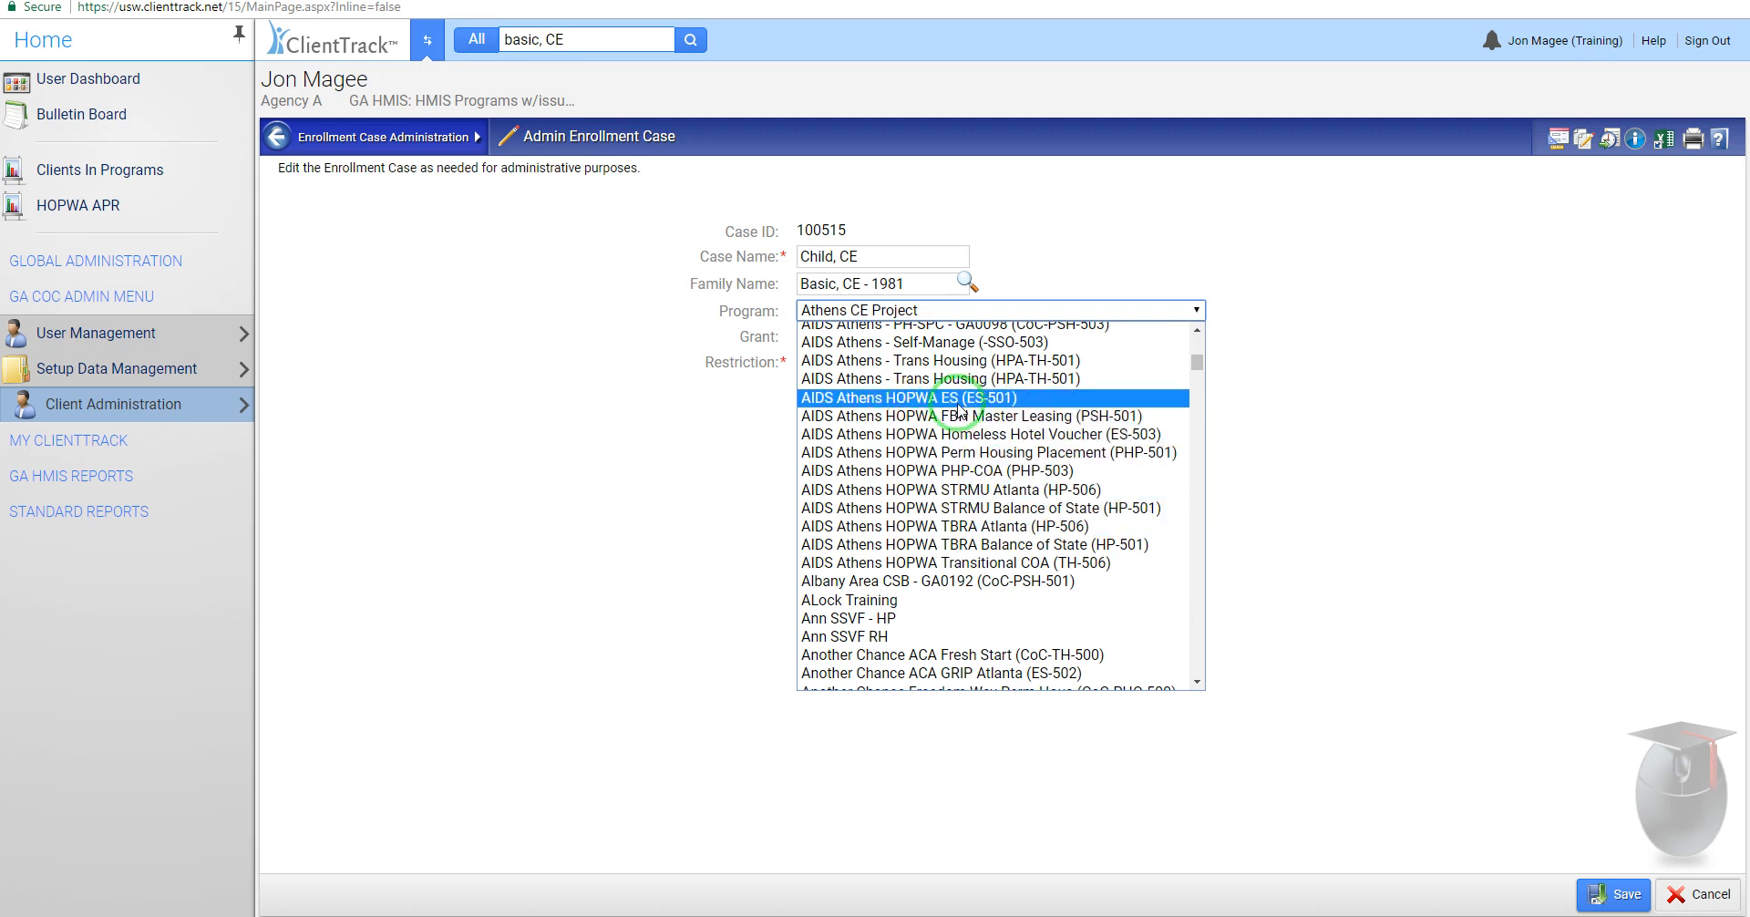
click(1374, 448)
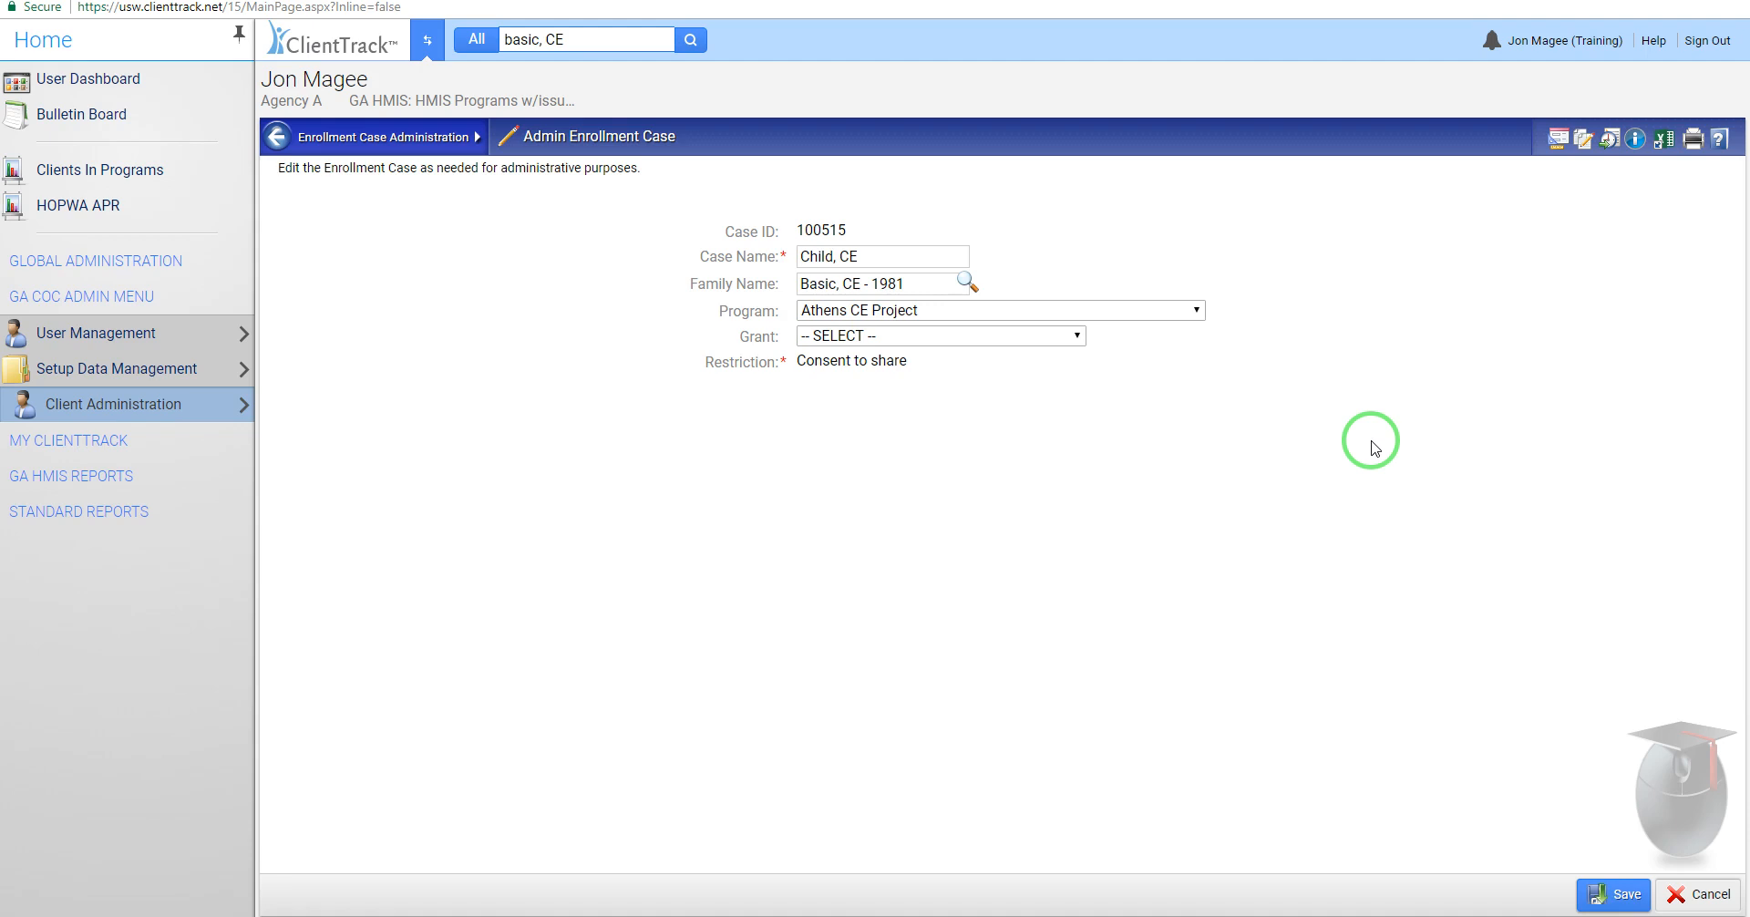
click(1194, 310)
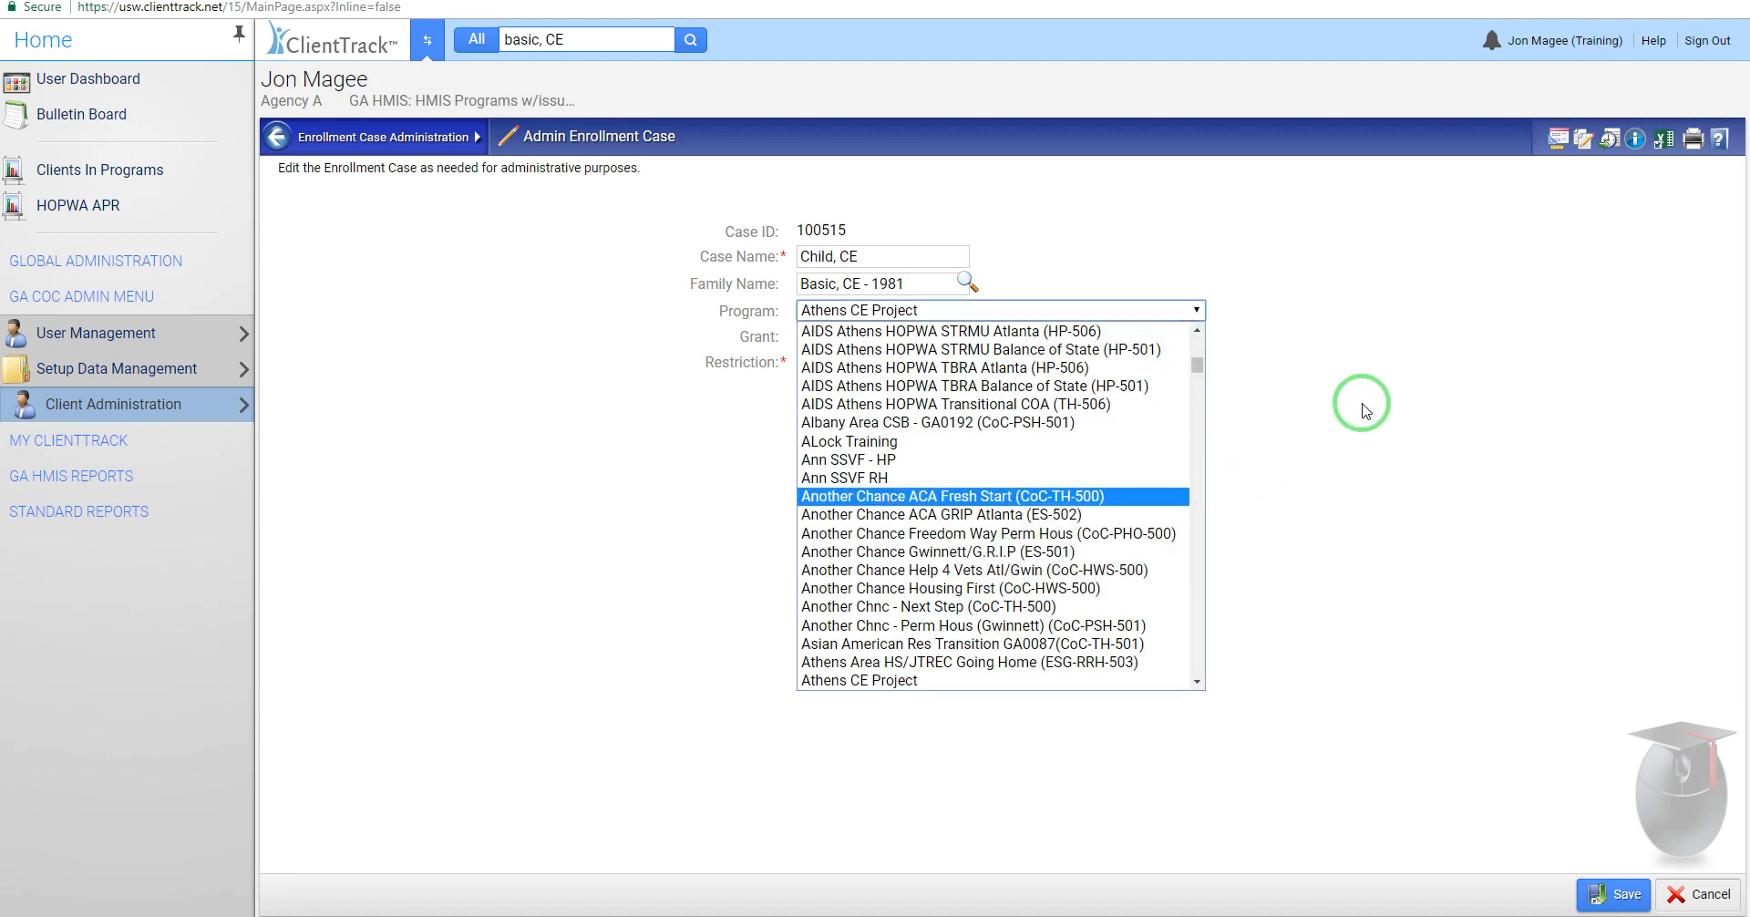
click(1404, 435)
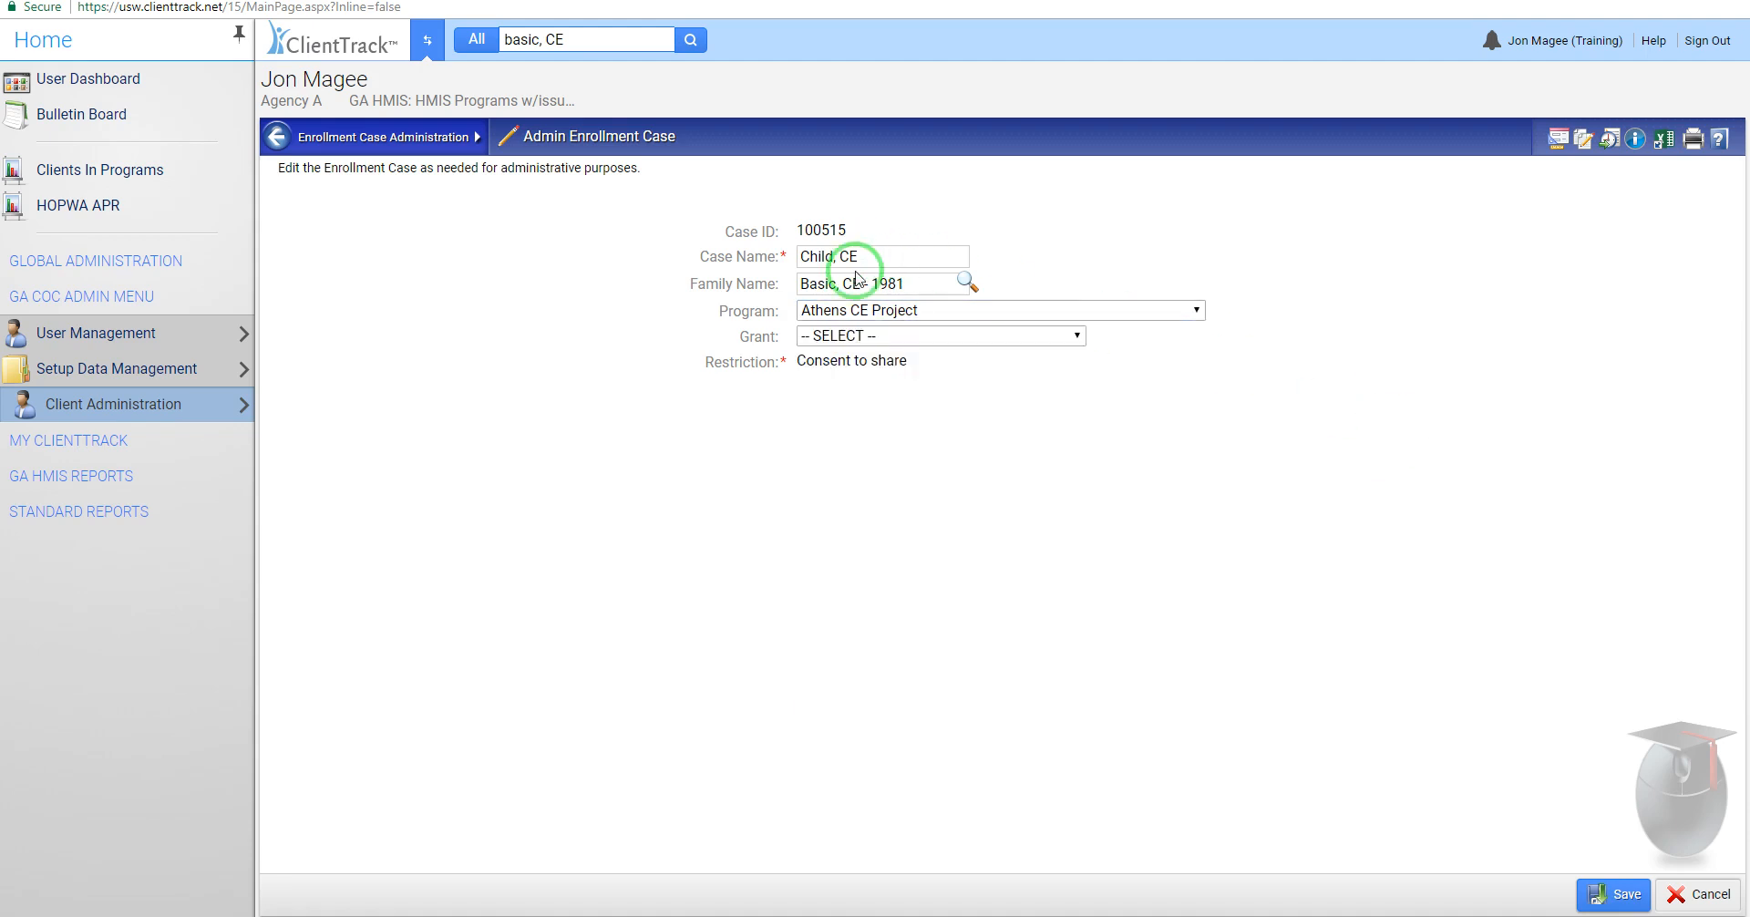
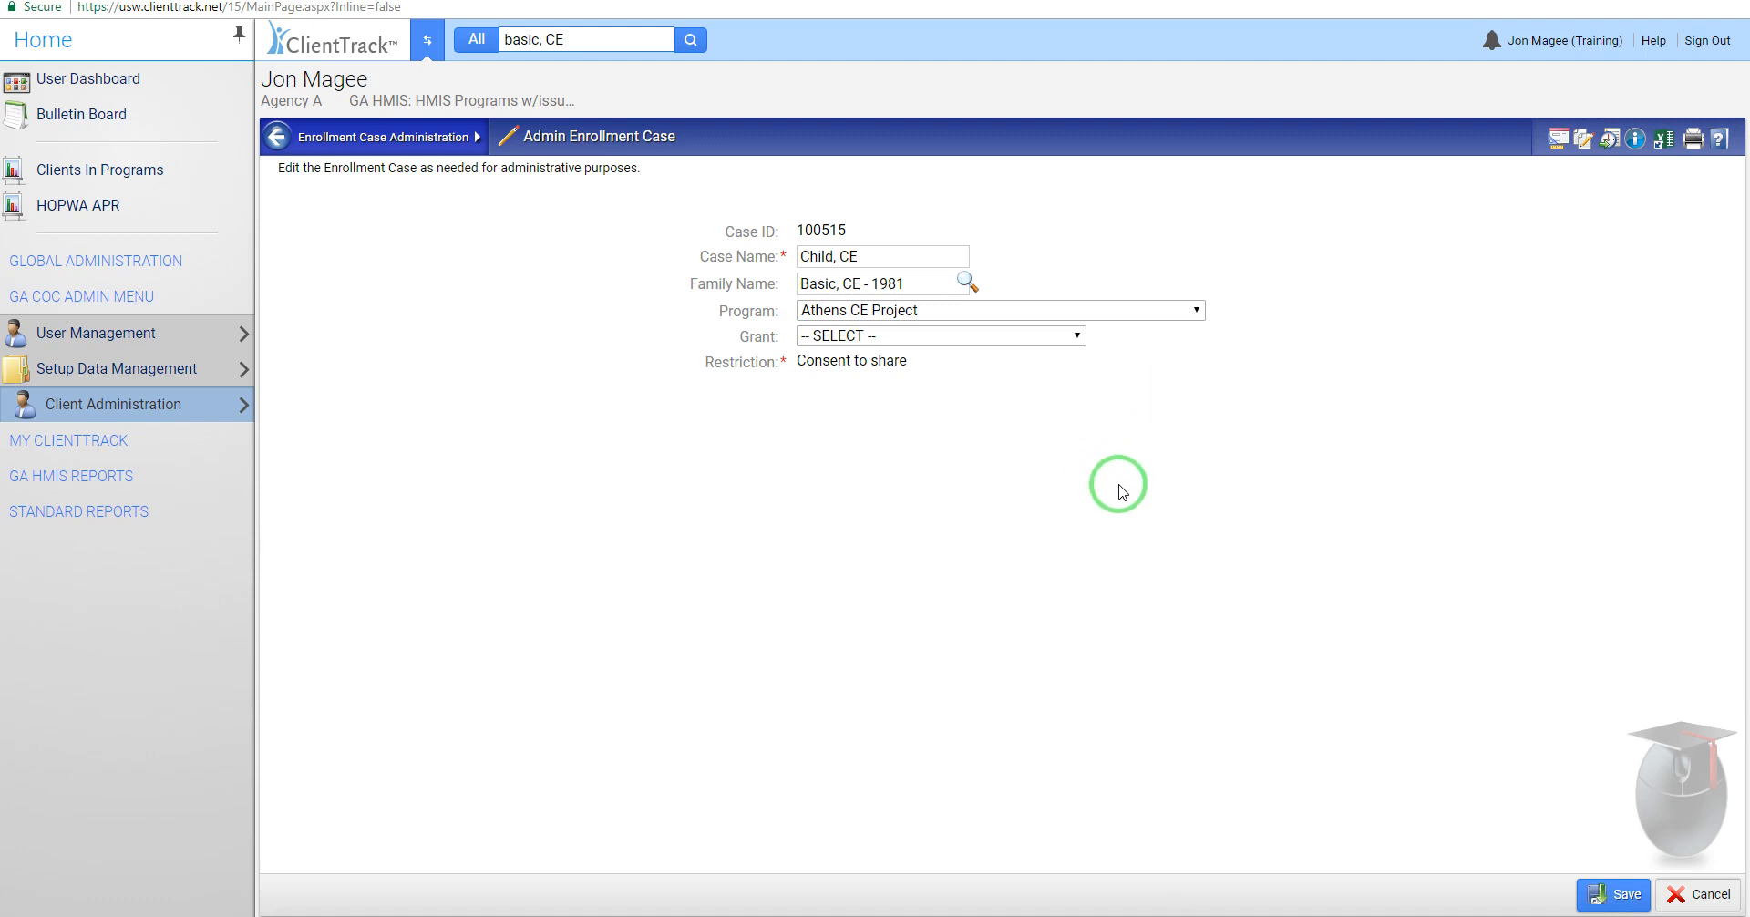
mouse_move(241, 403)
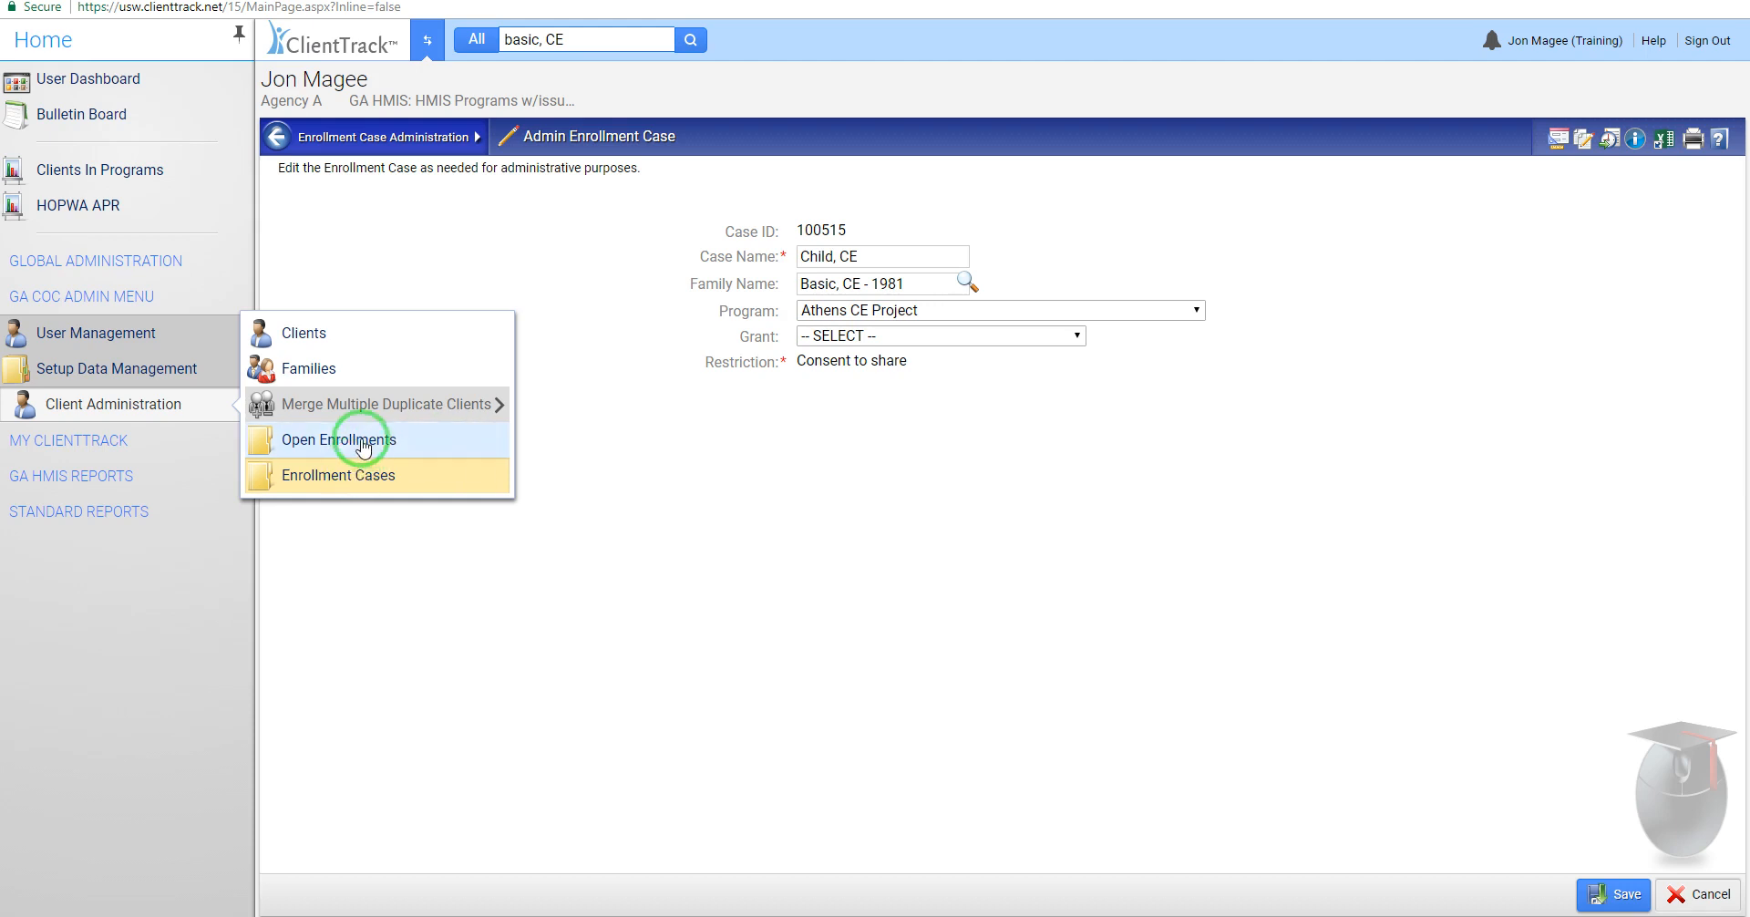
click(369, 538)
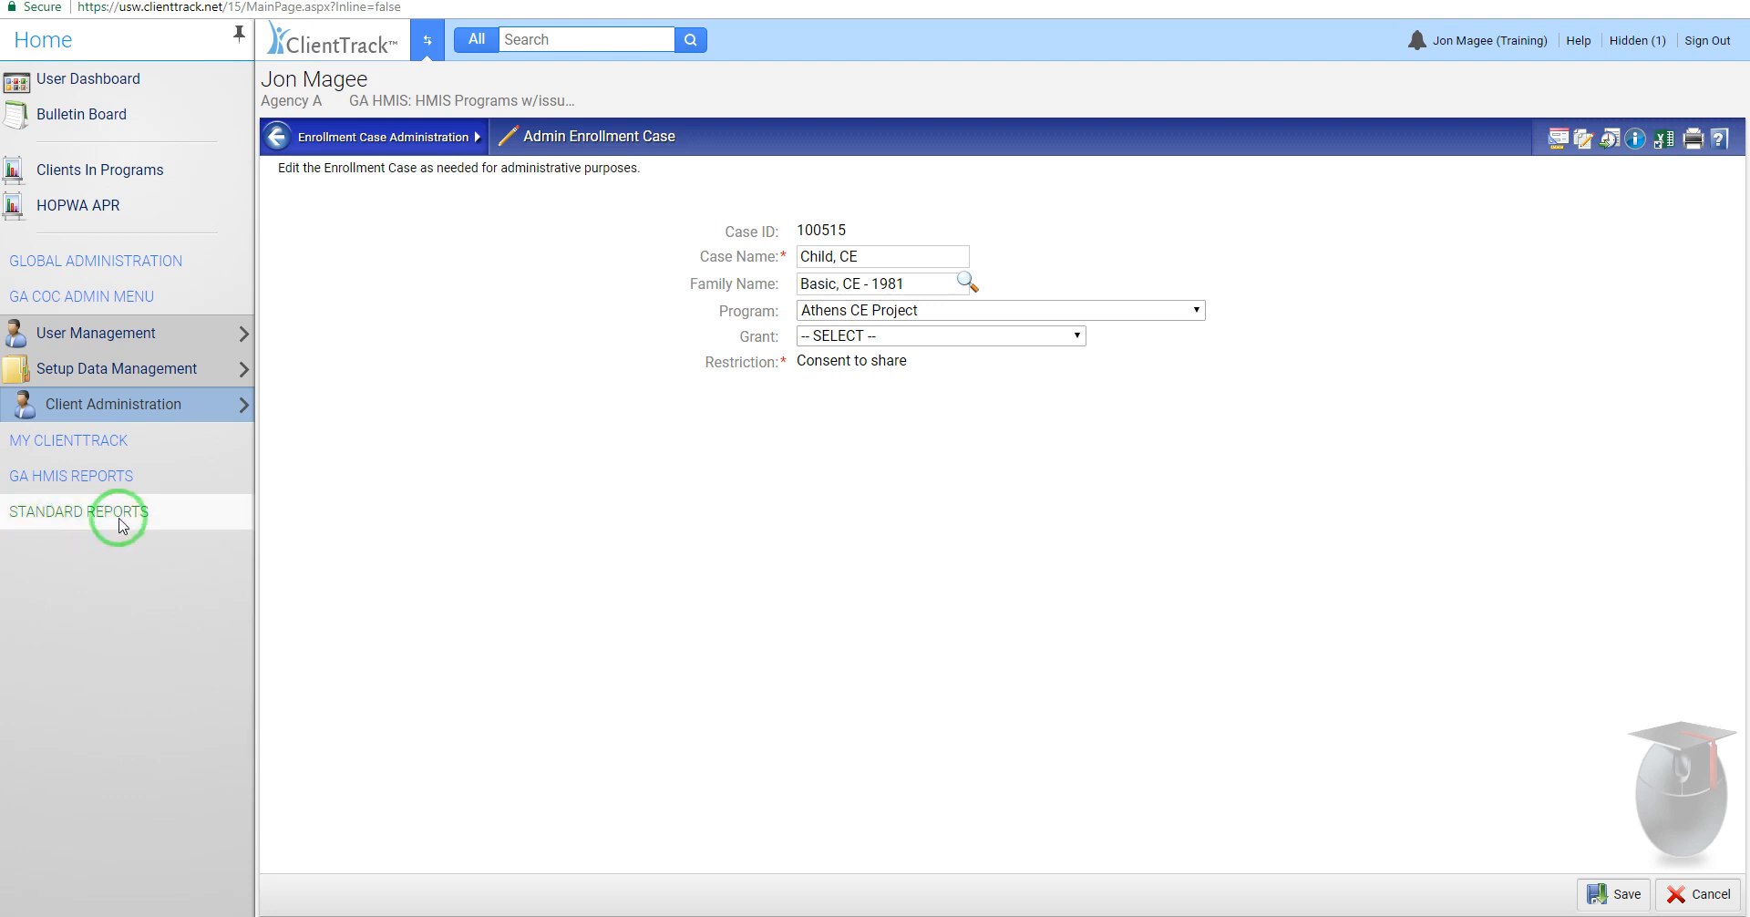
Step: Run the Paused Operations Report from User Management for My Training Organization, with the date range Since This Date, Last Year
mouse_move(165, 343)
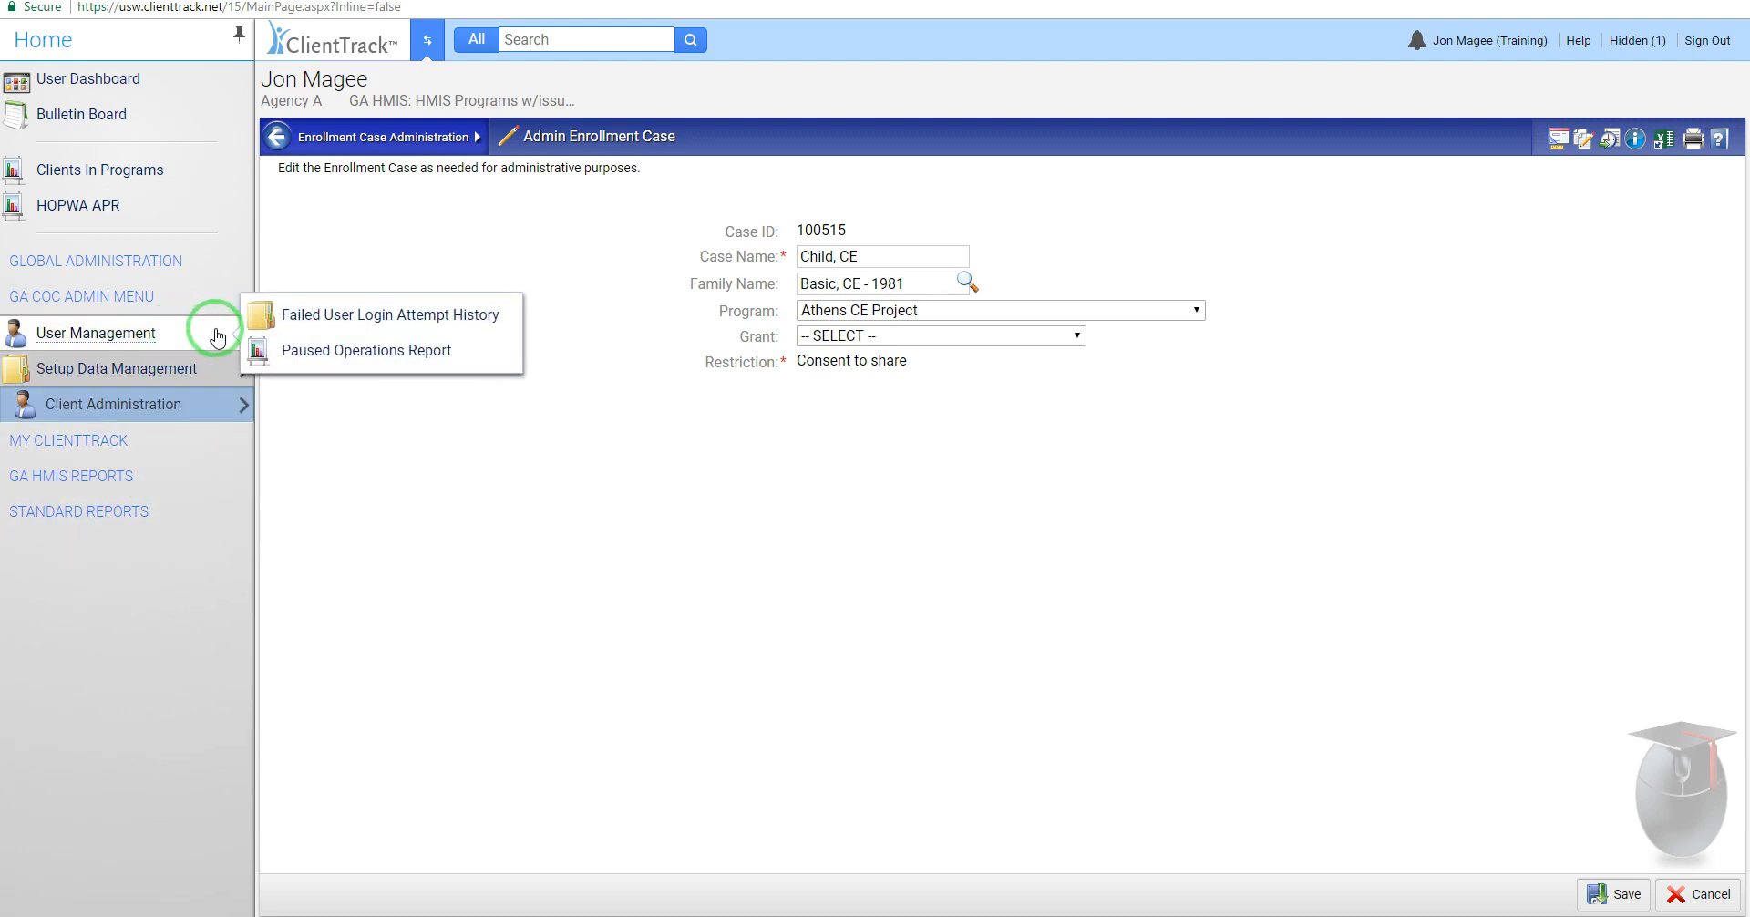
click(387, 355)
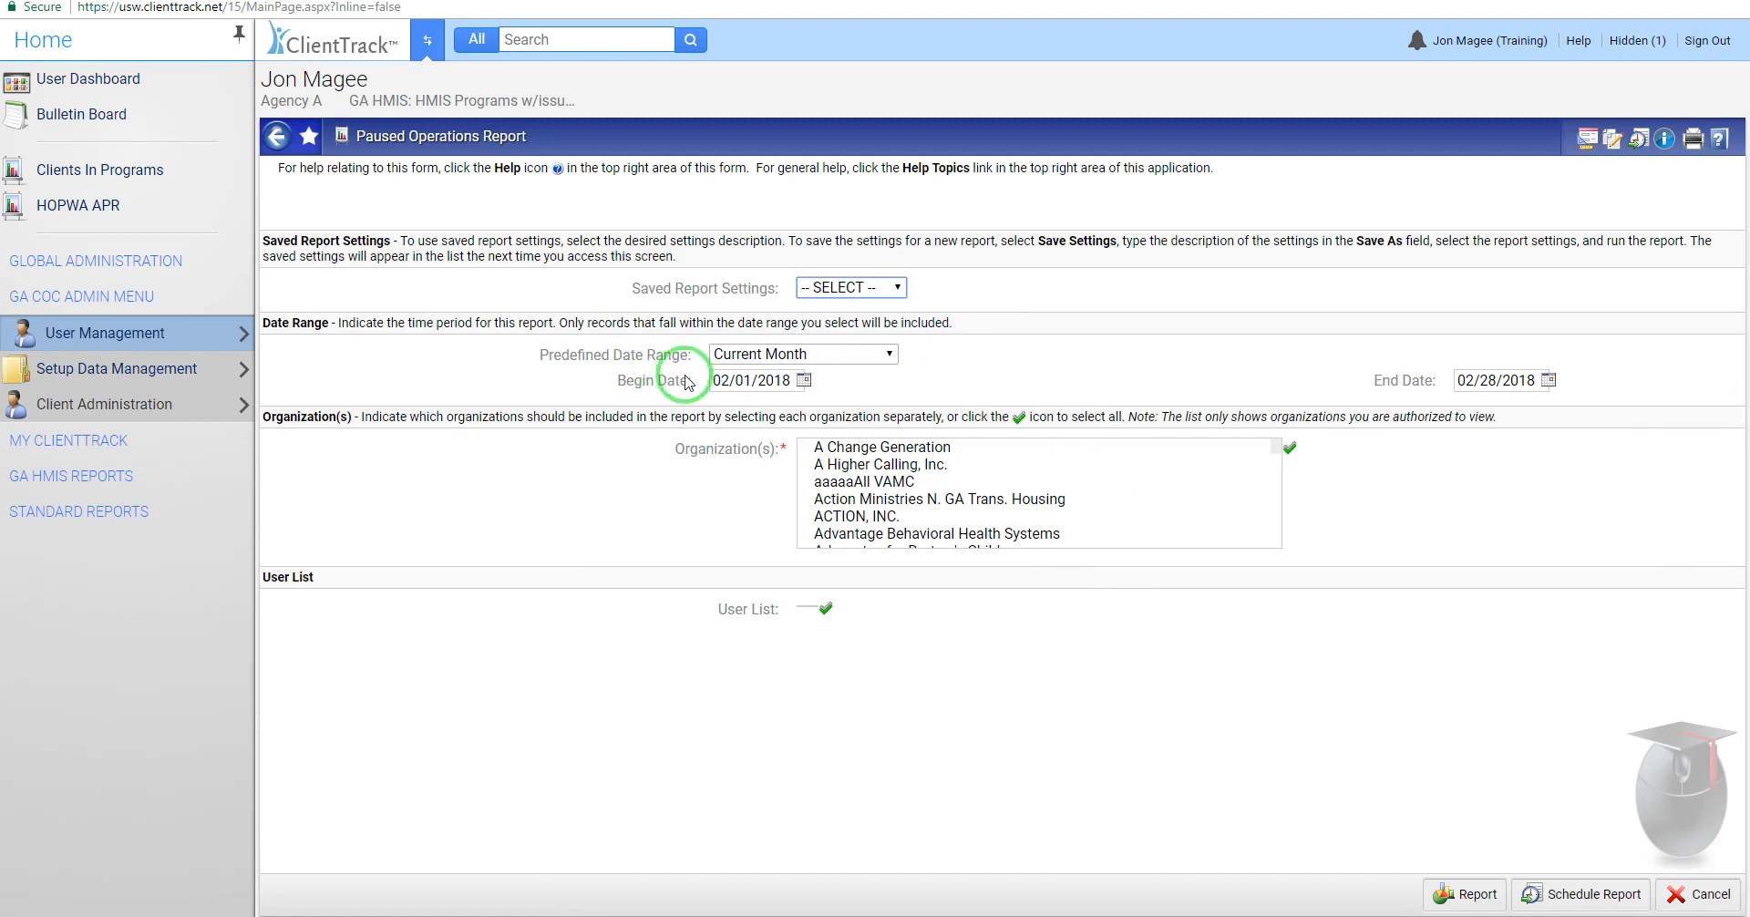
click(842, 356)
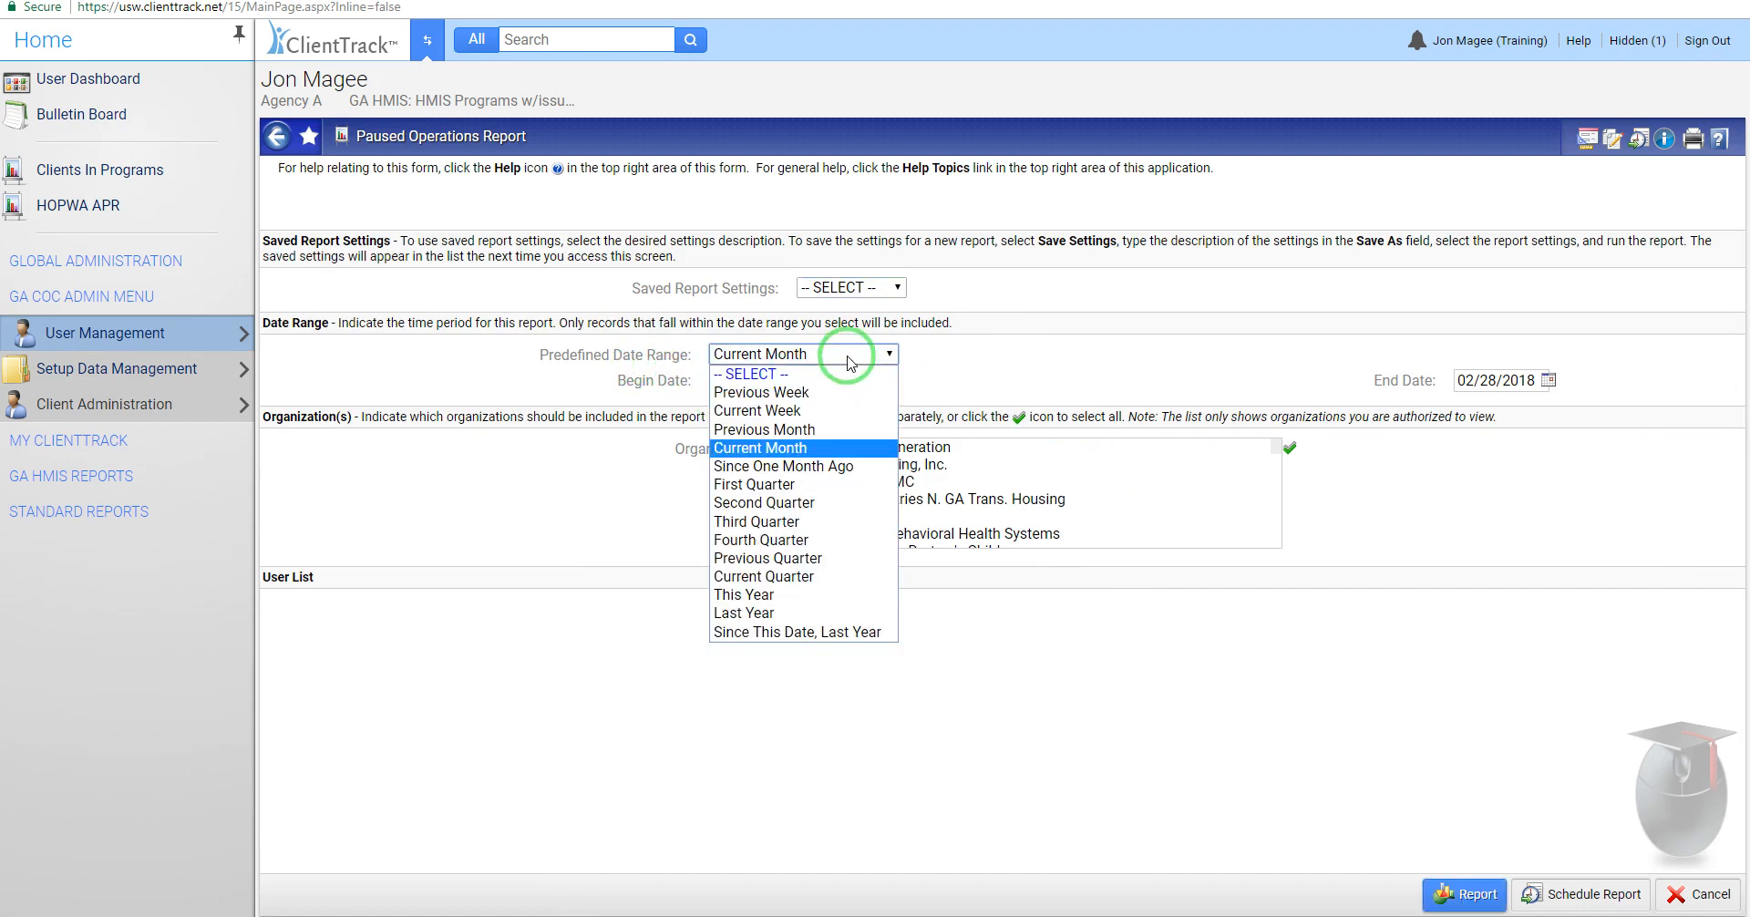
click(806, 631)
drag(1276, 449, 1266, 498)
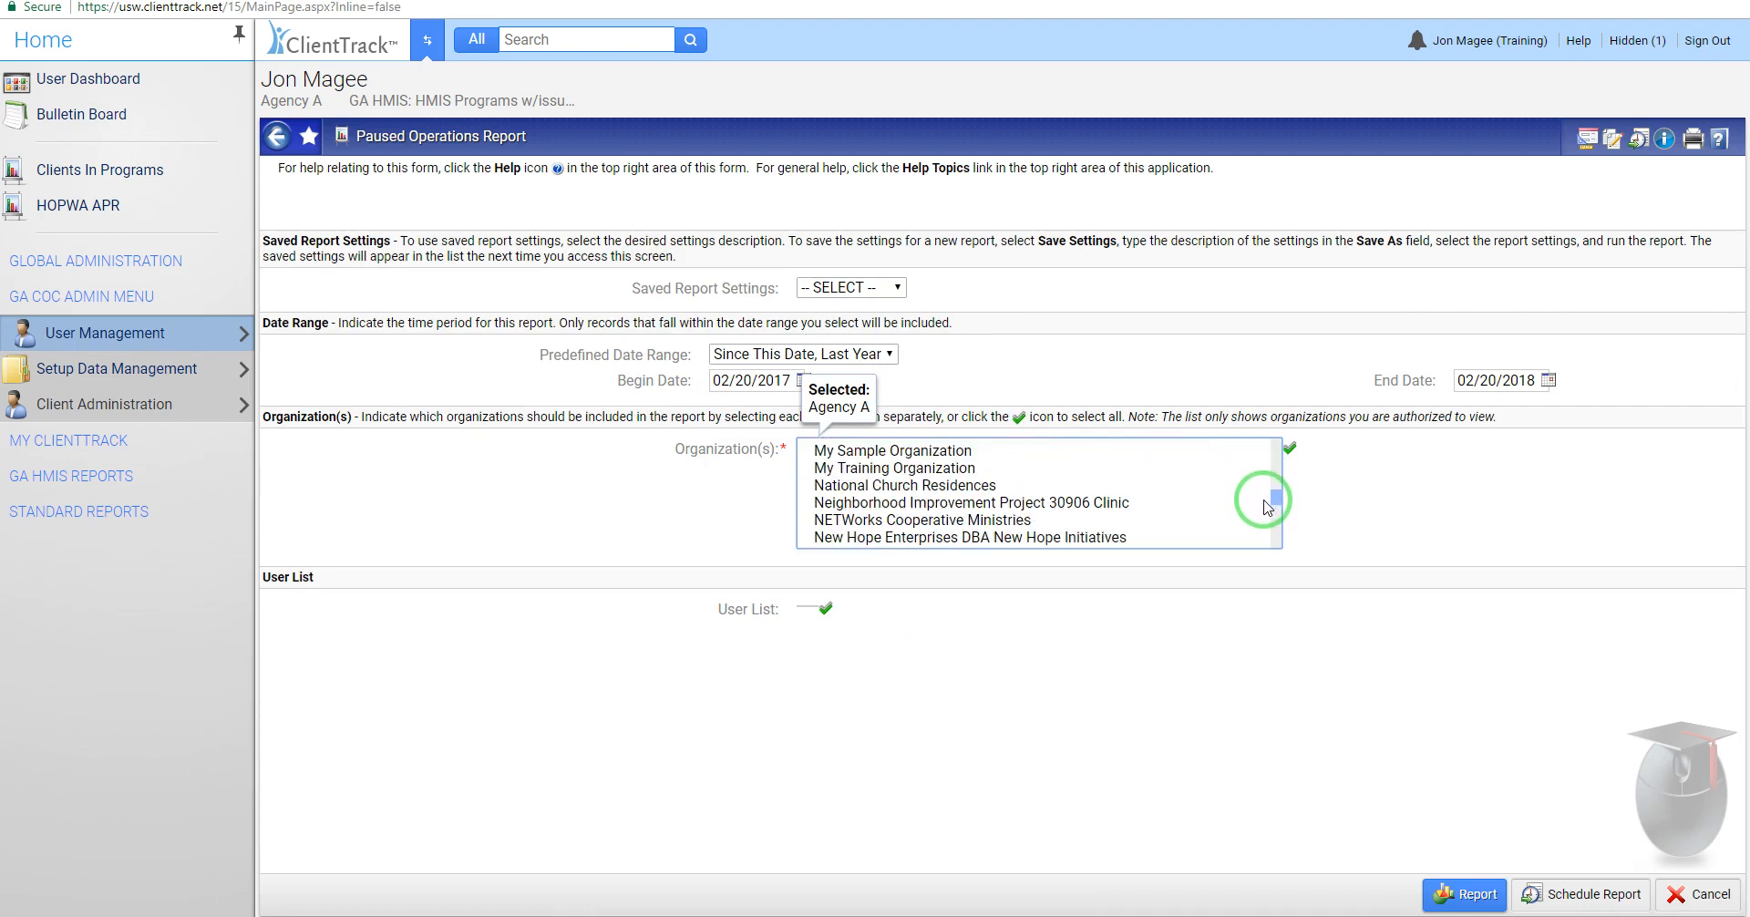
click(908, 470)
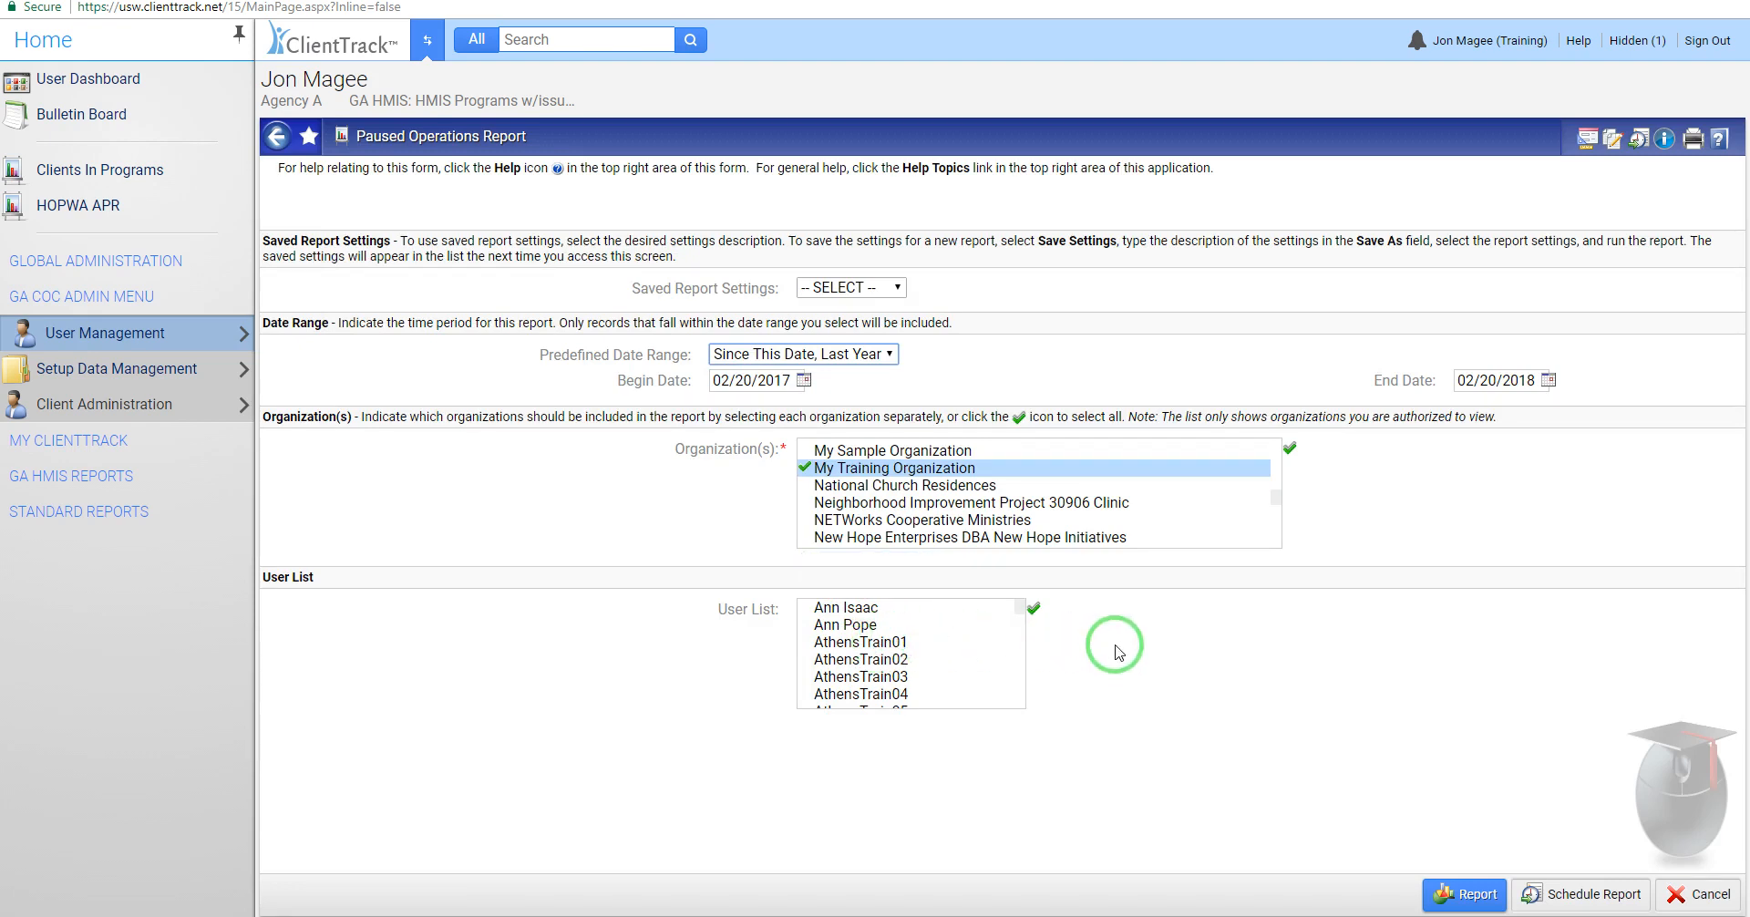
click(1461, 891)
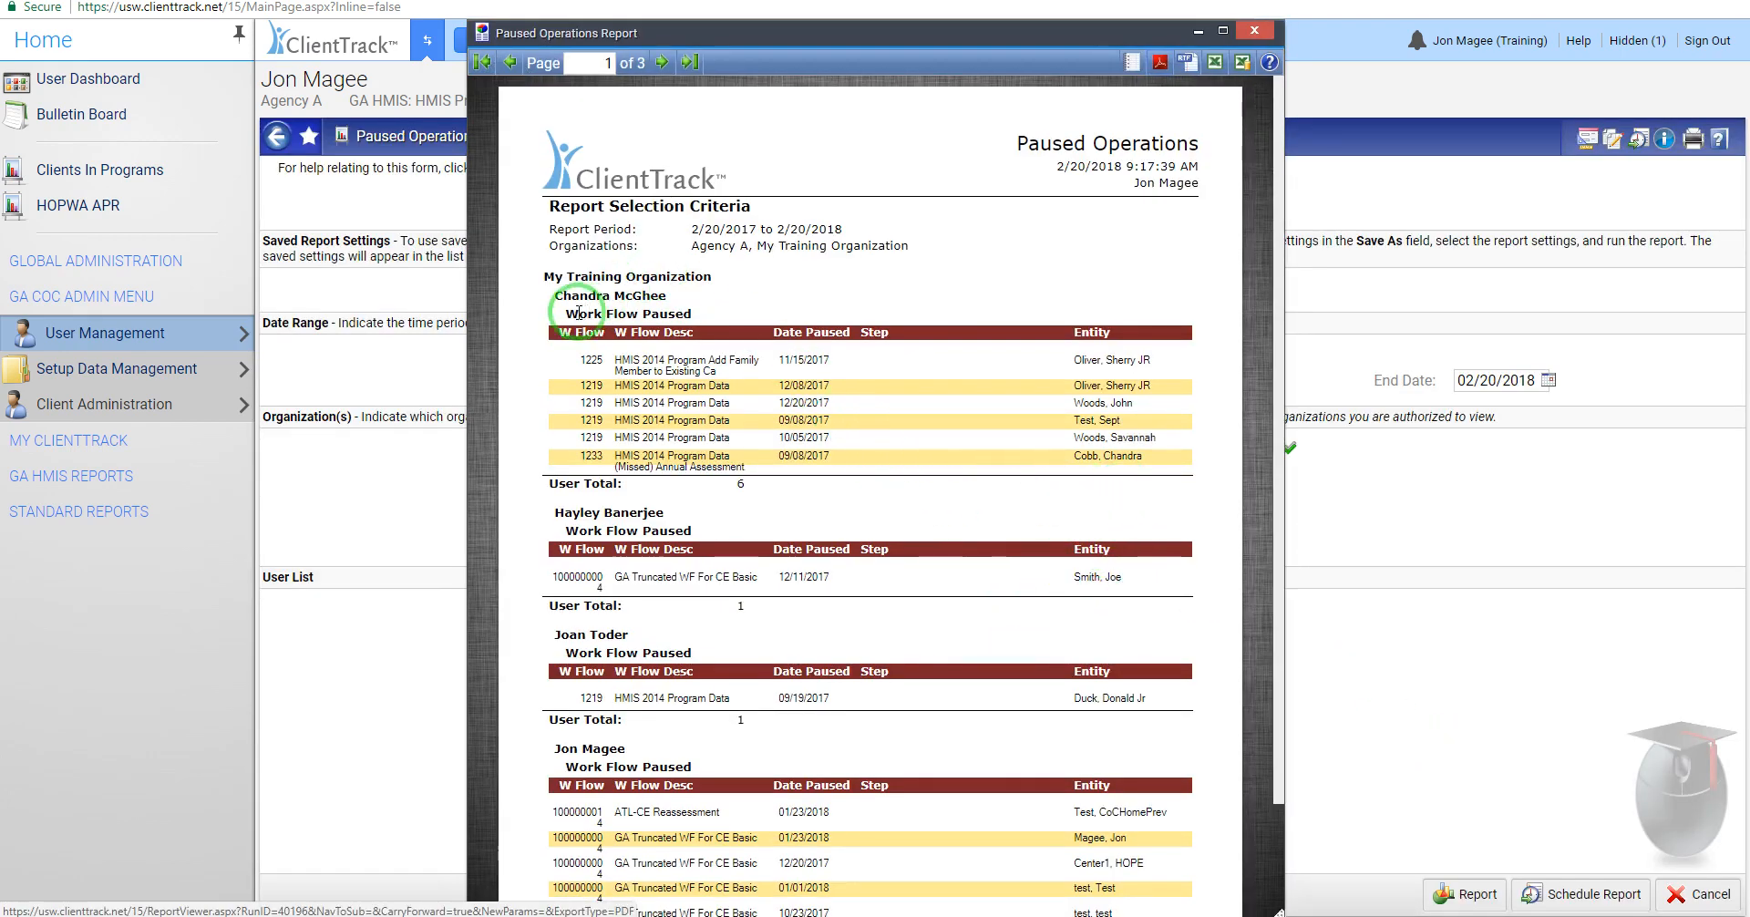
Step: Examine the paused workflows listed under each user in the report, and close the report window
drag(558, 299, 671, 301)
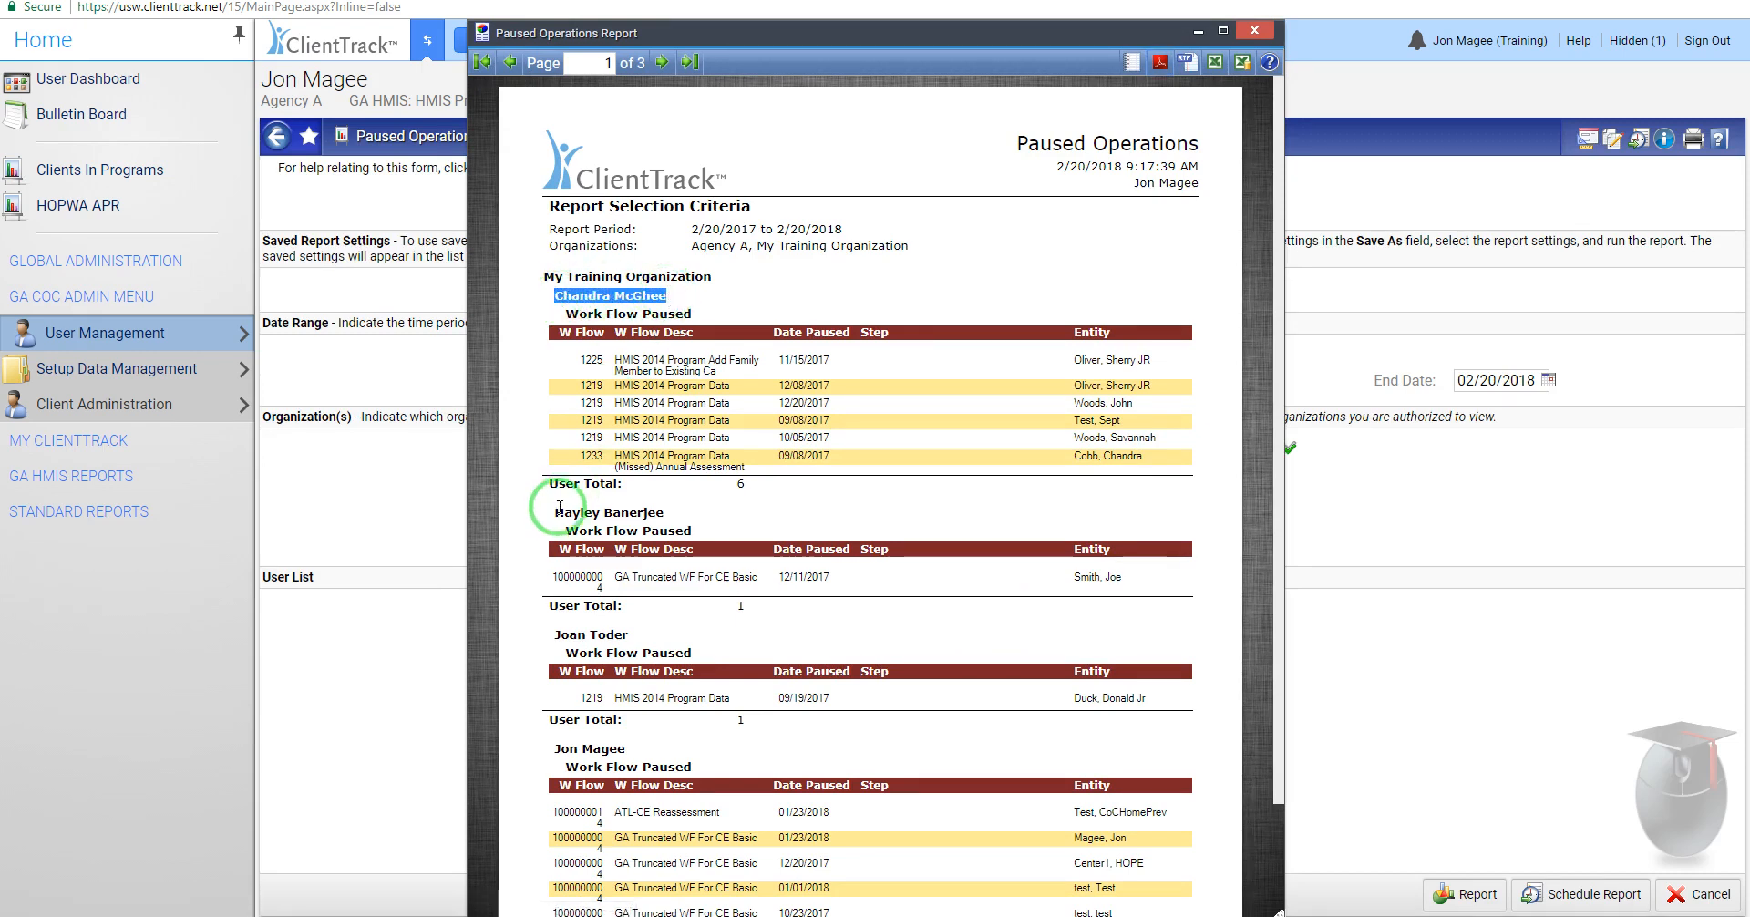
drag(558, 511, 661, 510)
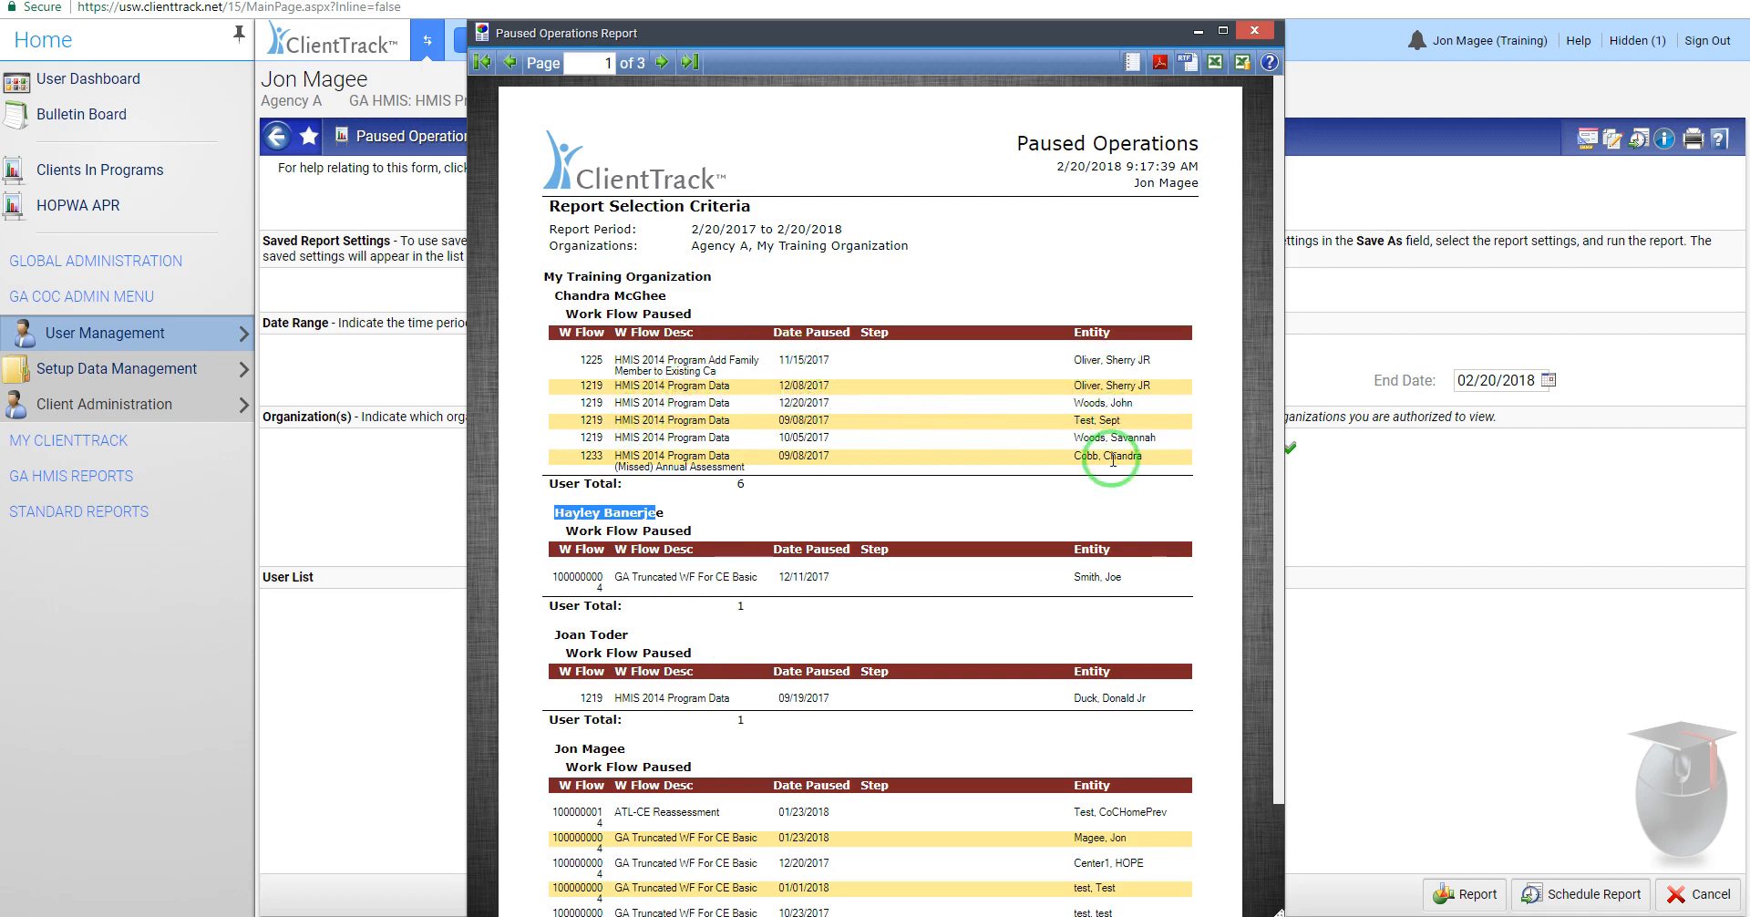
scroll(1255, 556, down, 2)
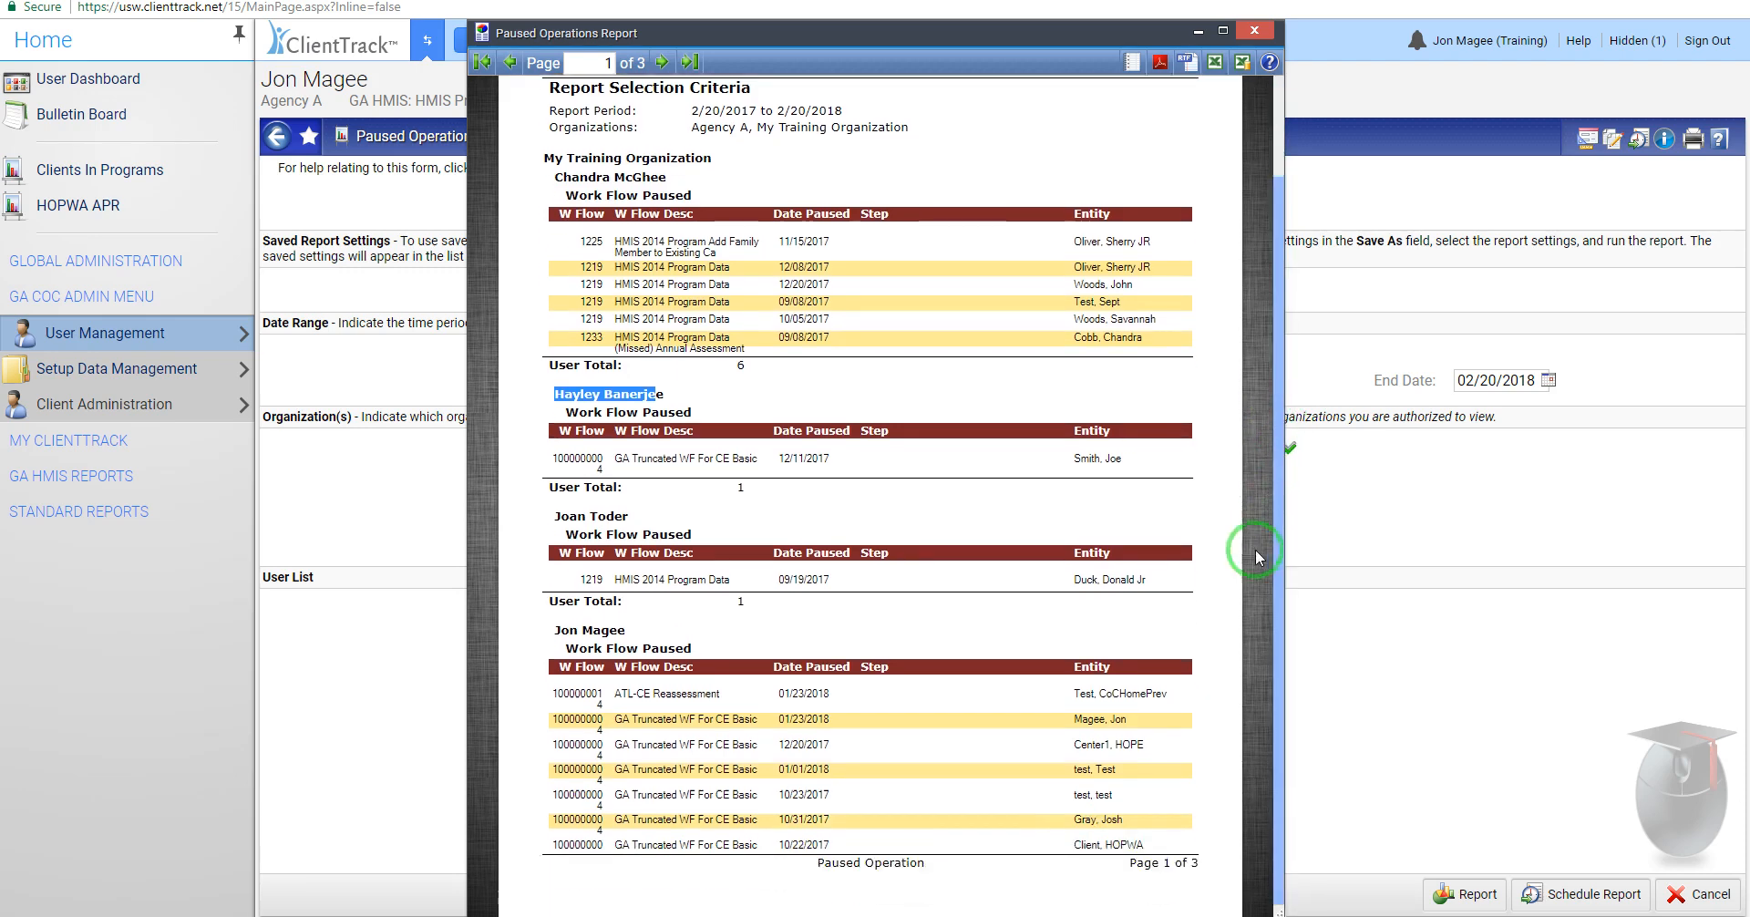
scroll(1239, 597, up, 1)
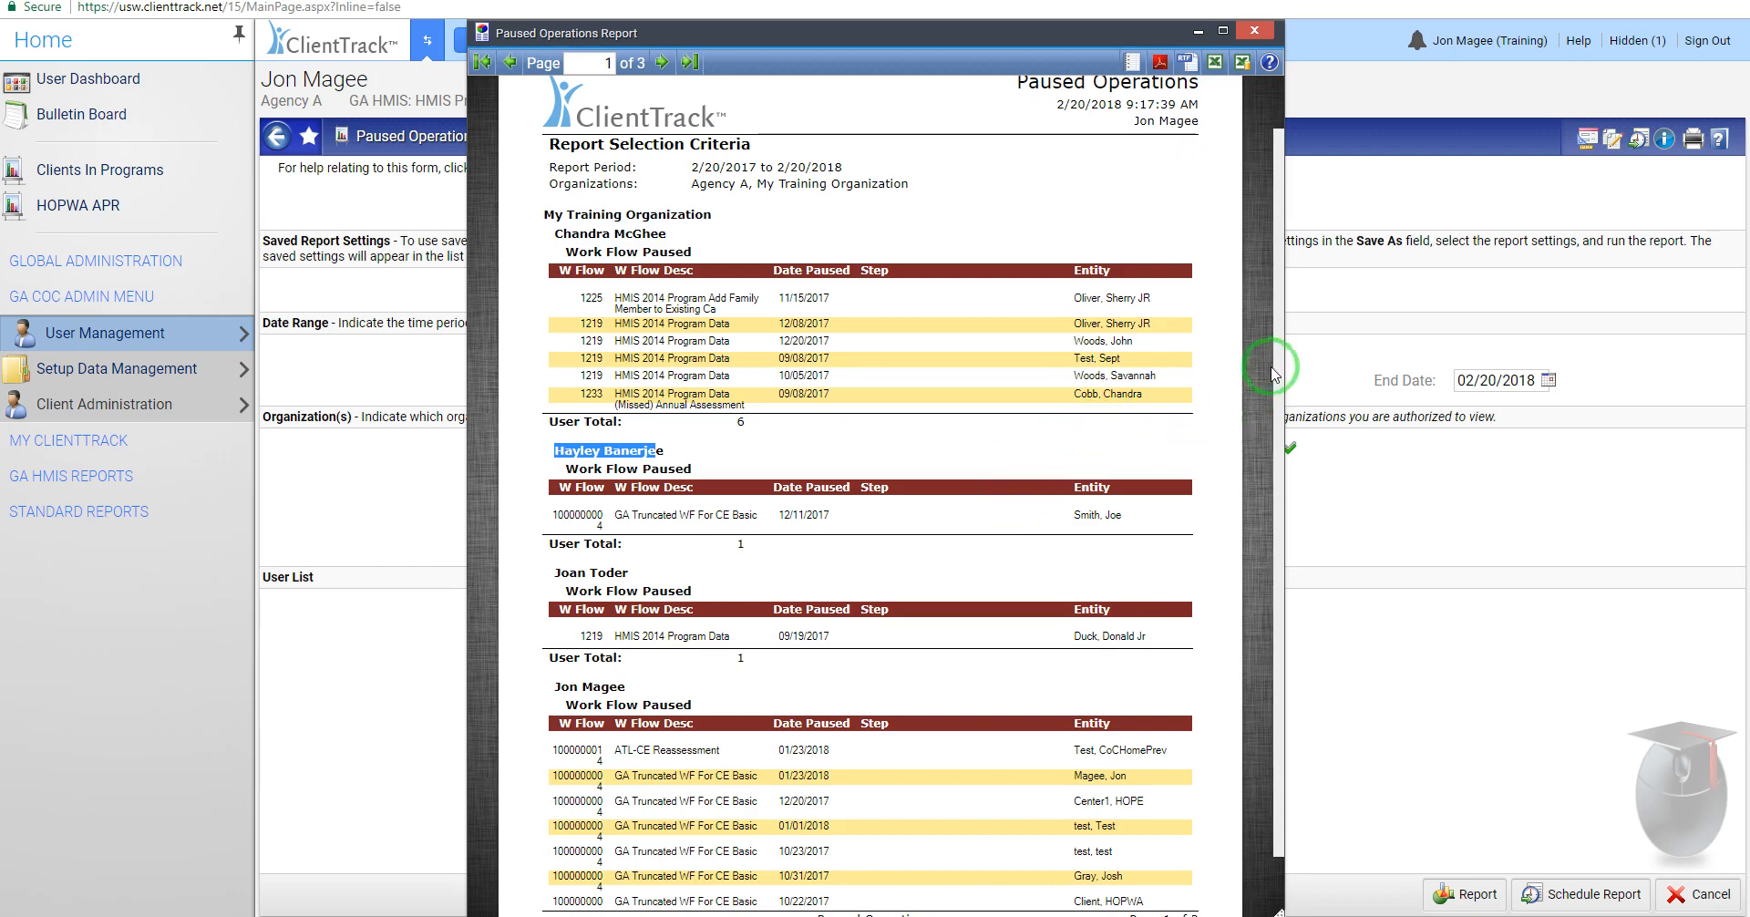
drag(1278, 336, 1277, 260)
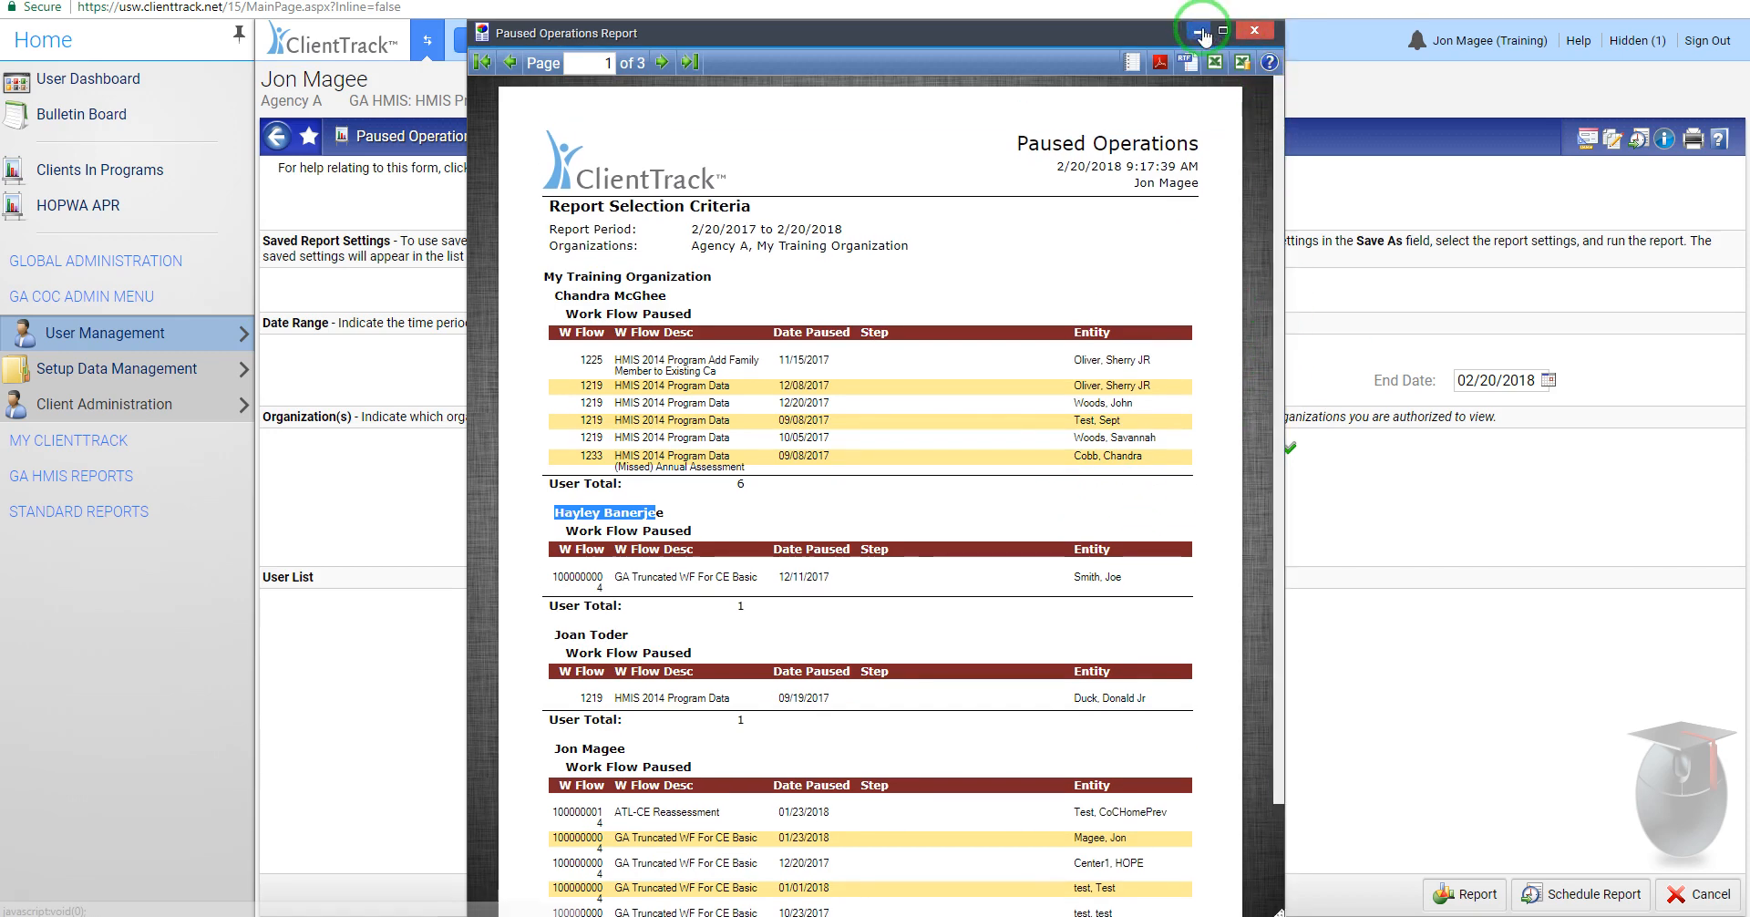
click(1254, 30)
Step: Switch to the Clients workspace and start a Project Intake workflow from the CE Basic client record
click(408, 38)
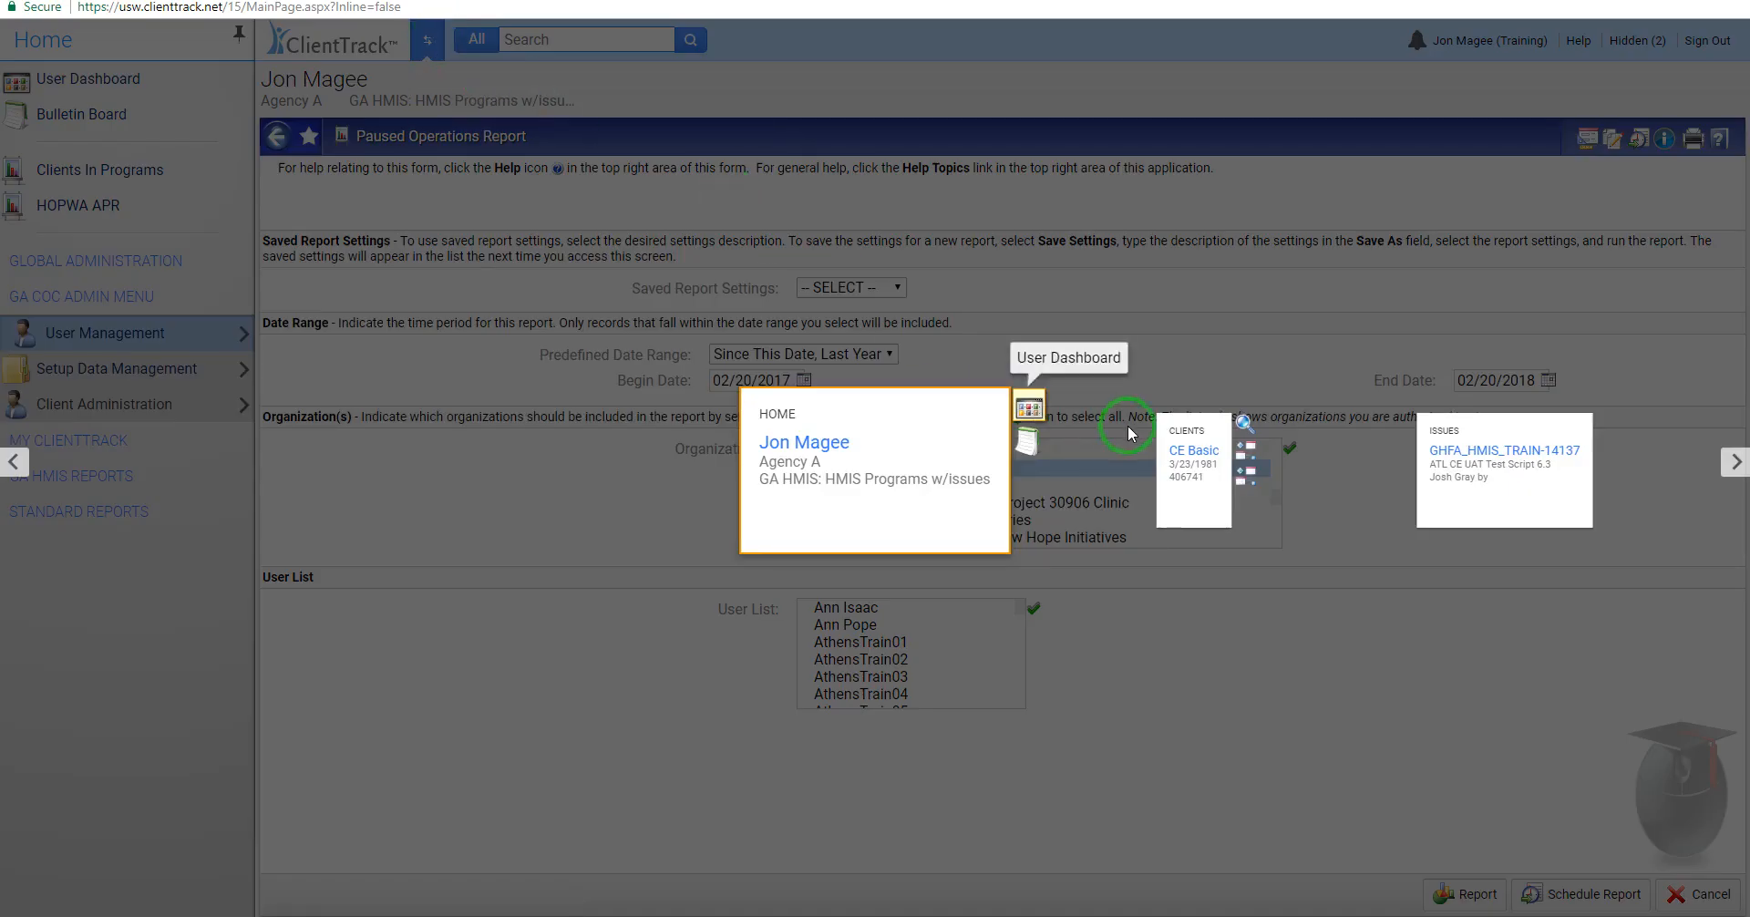
click(1187, 492)
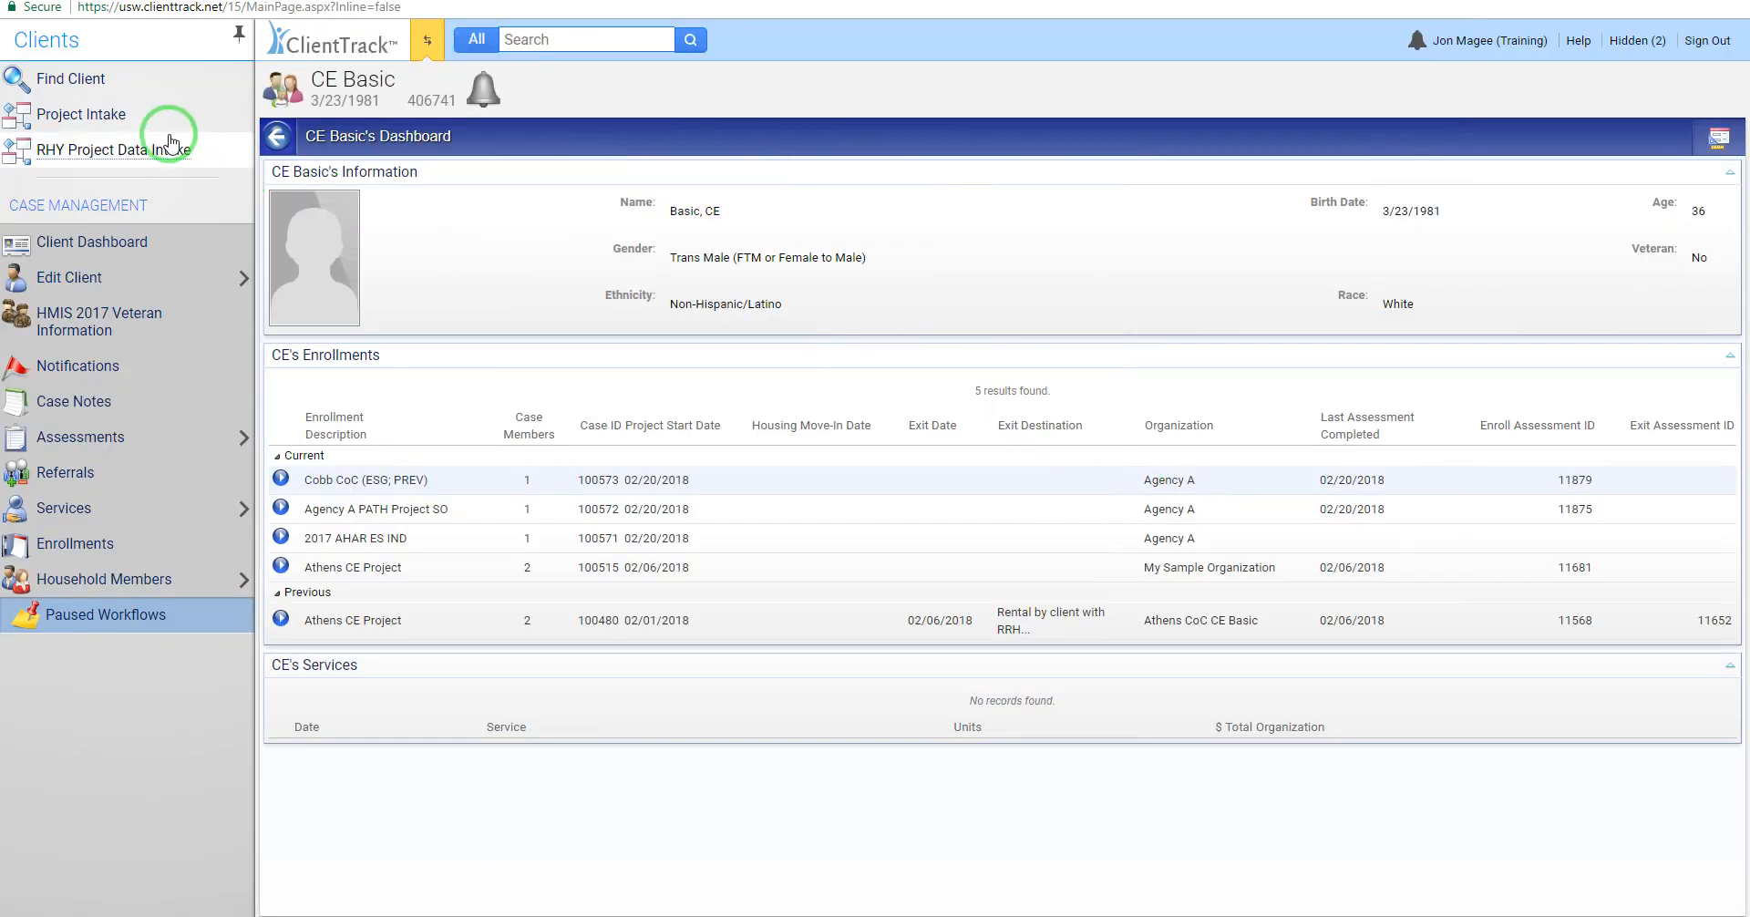
click(118, 116)
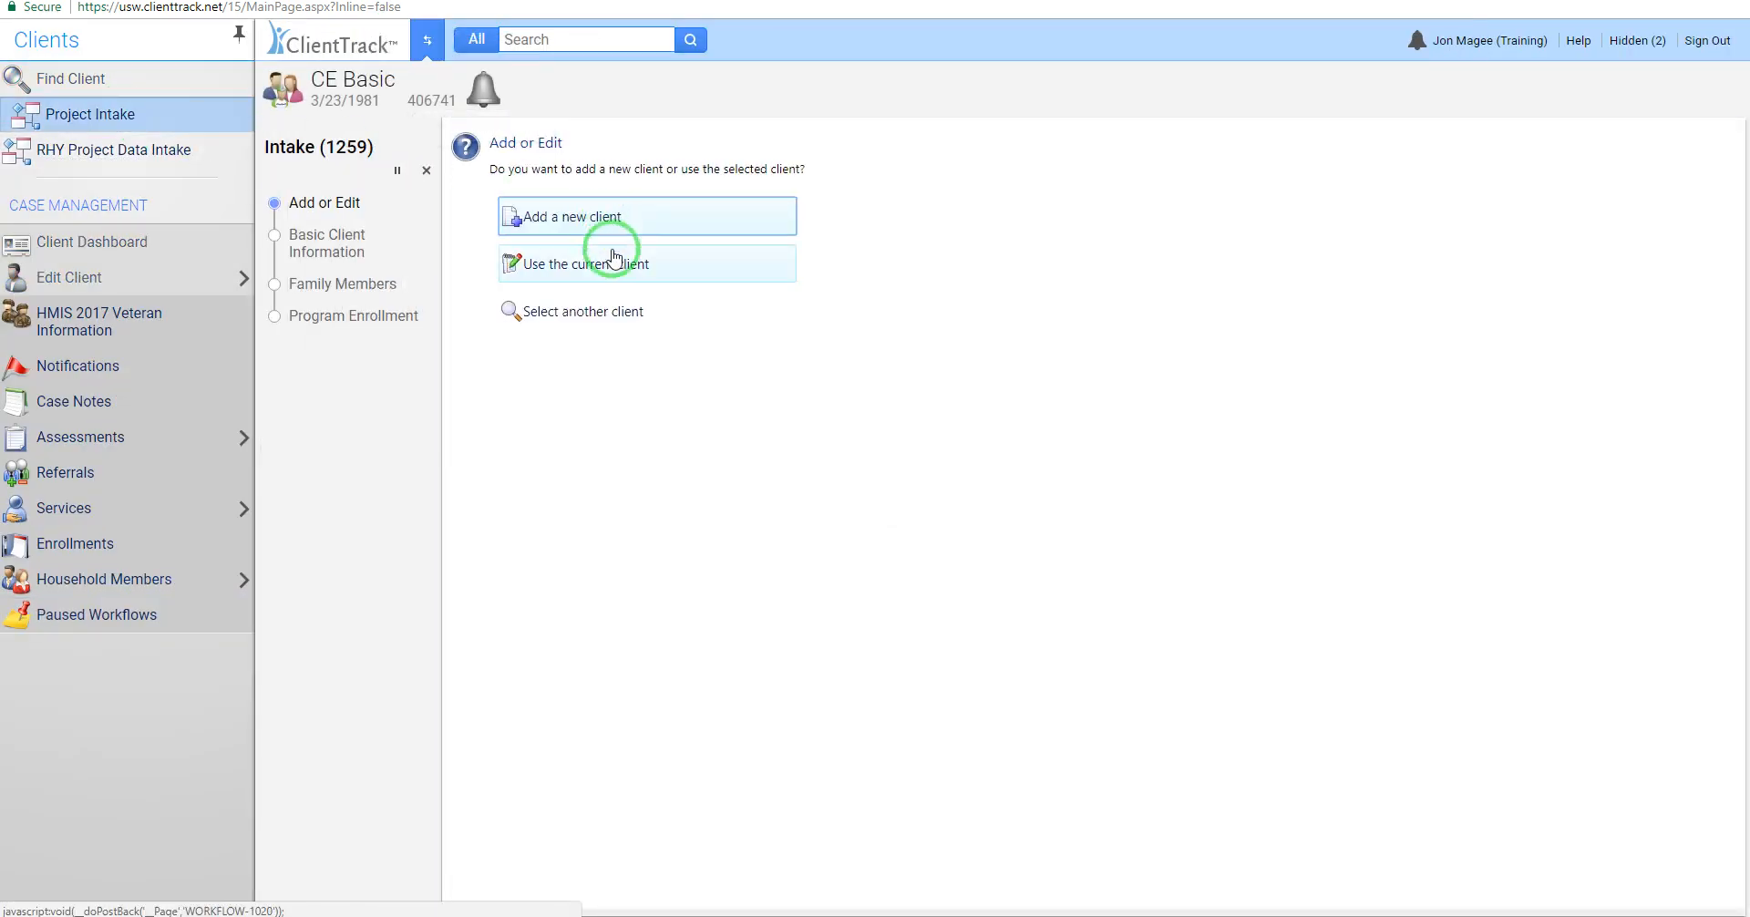
Step: Use the current client for the intake, then complete its basic client information and family members steps
click(624, 276)
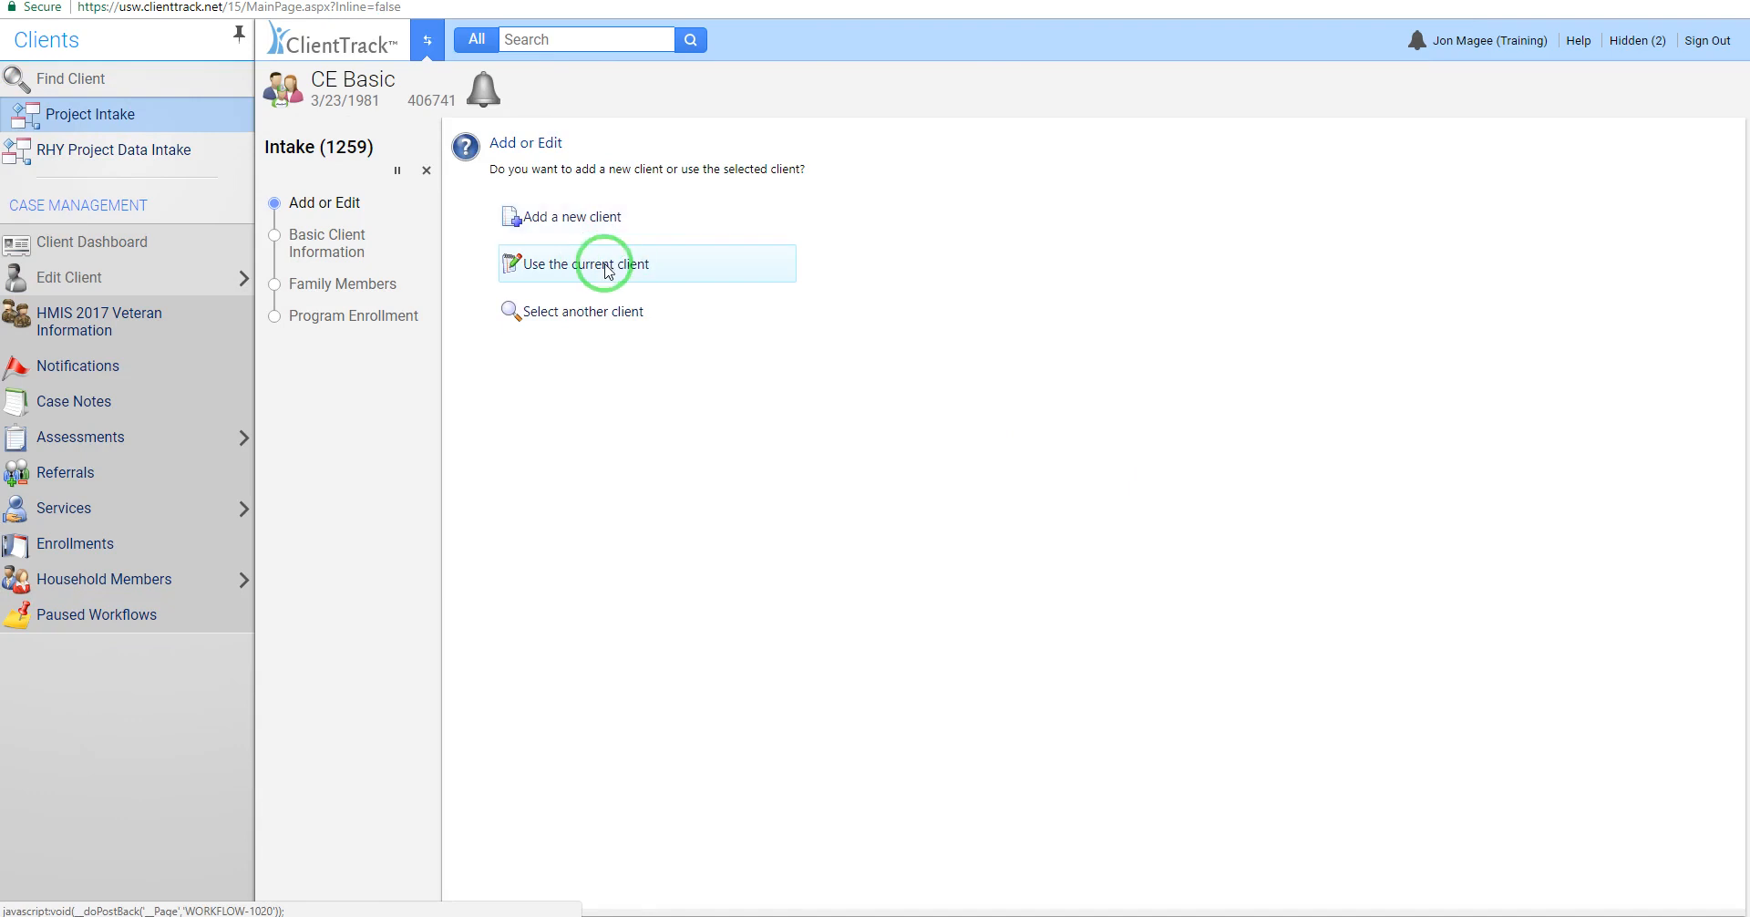
click(1700, 893)
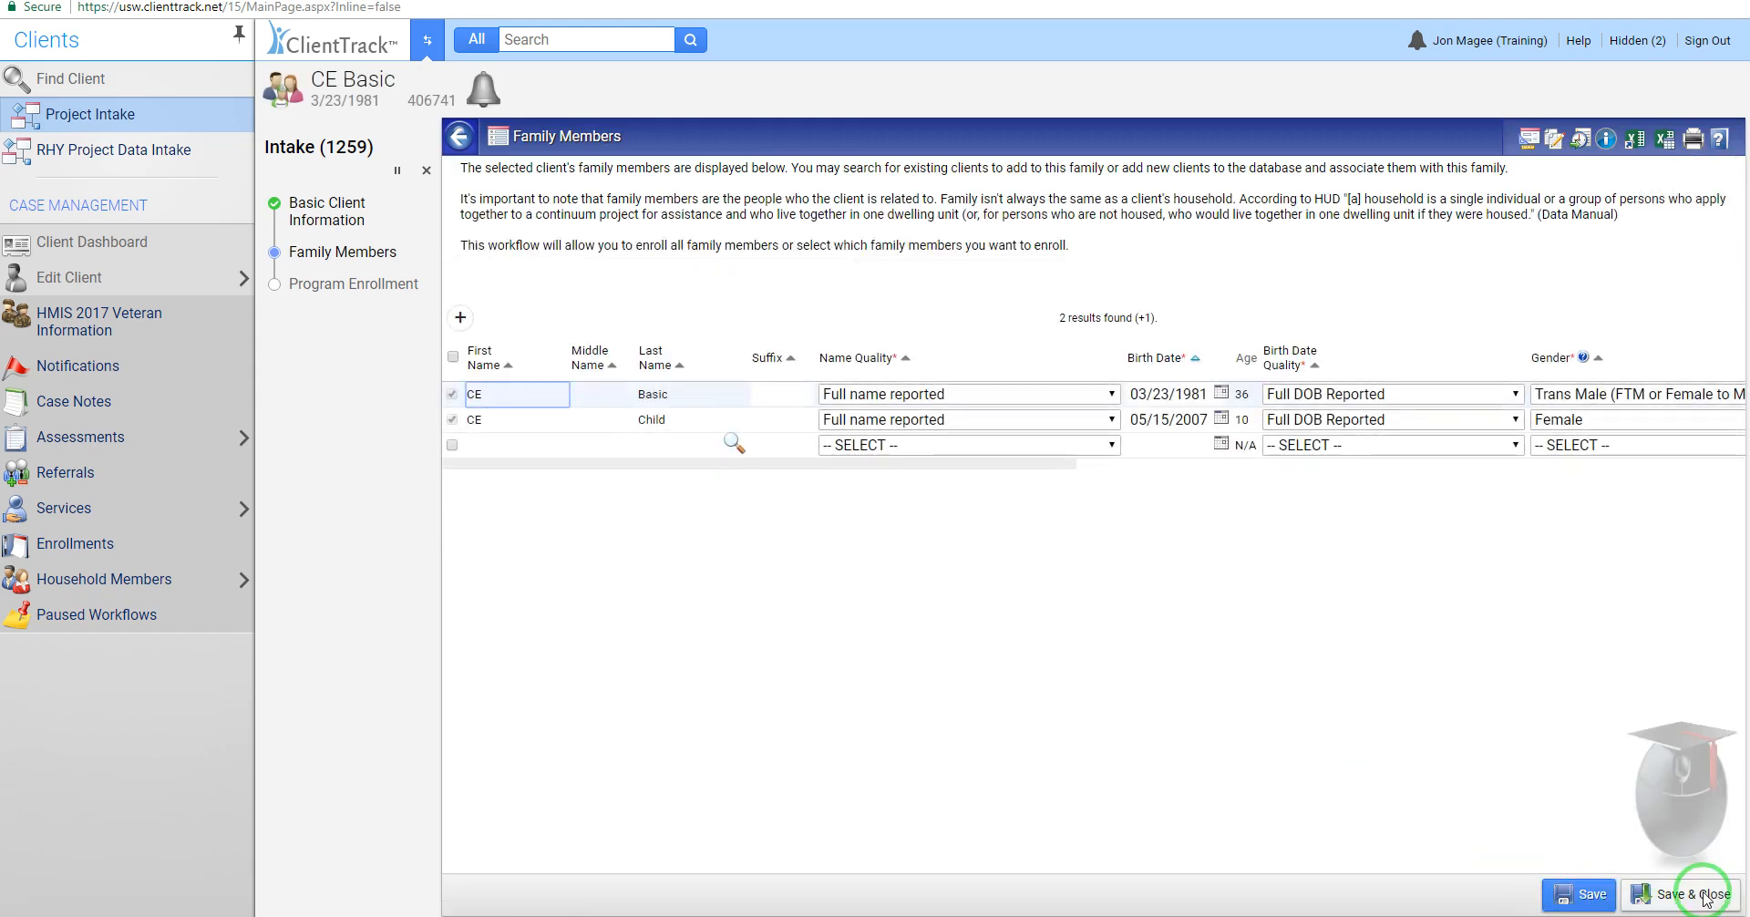
click(1705, 895)
Step: Try to enroll the current client, without the child, in the Cobb CoC (ESG; PREV) project
click(1057, 418)
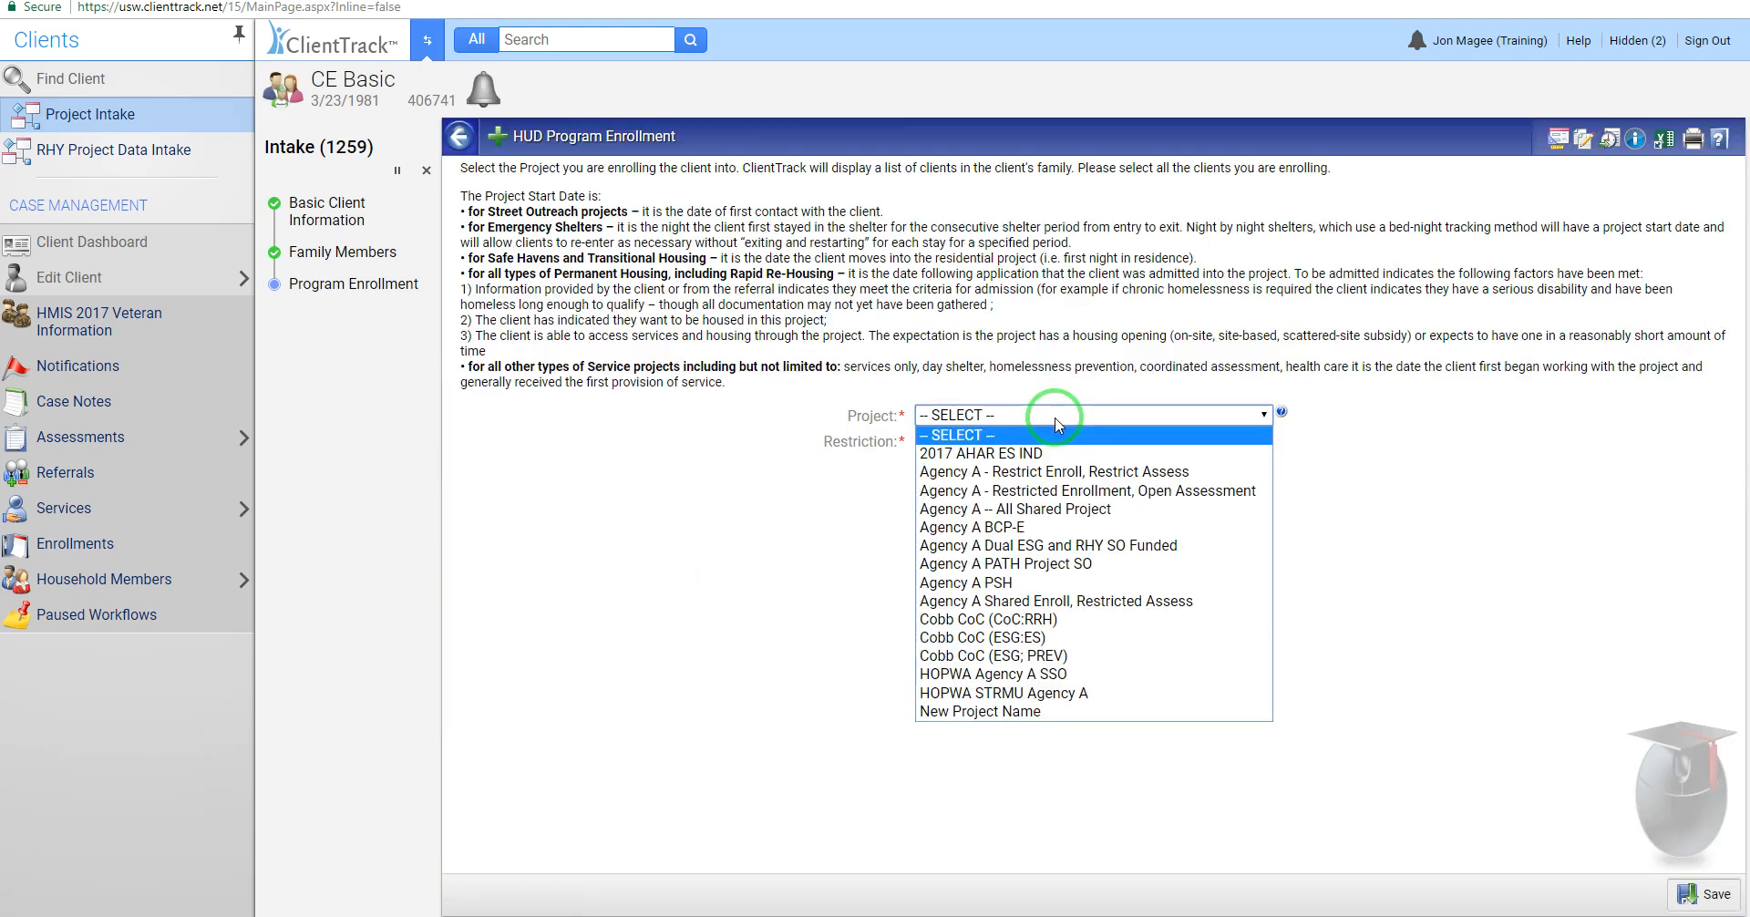
click(1057, 656)
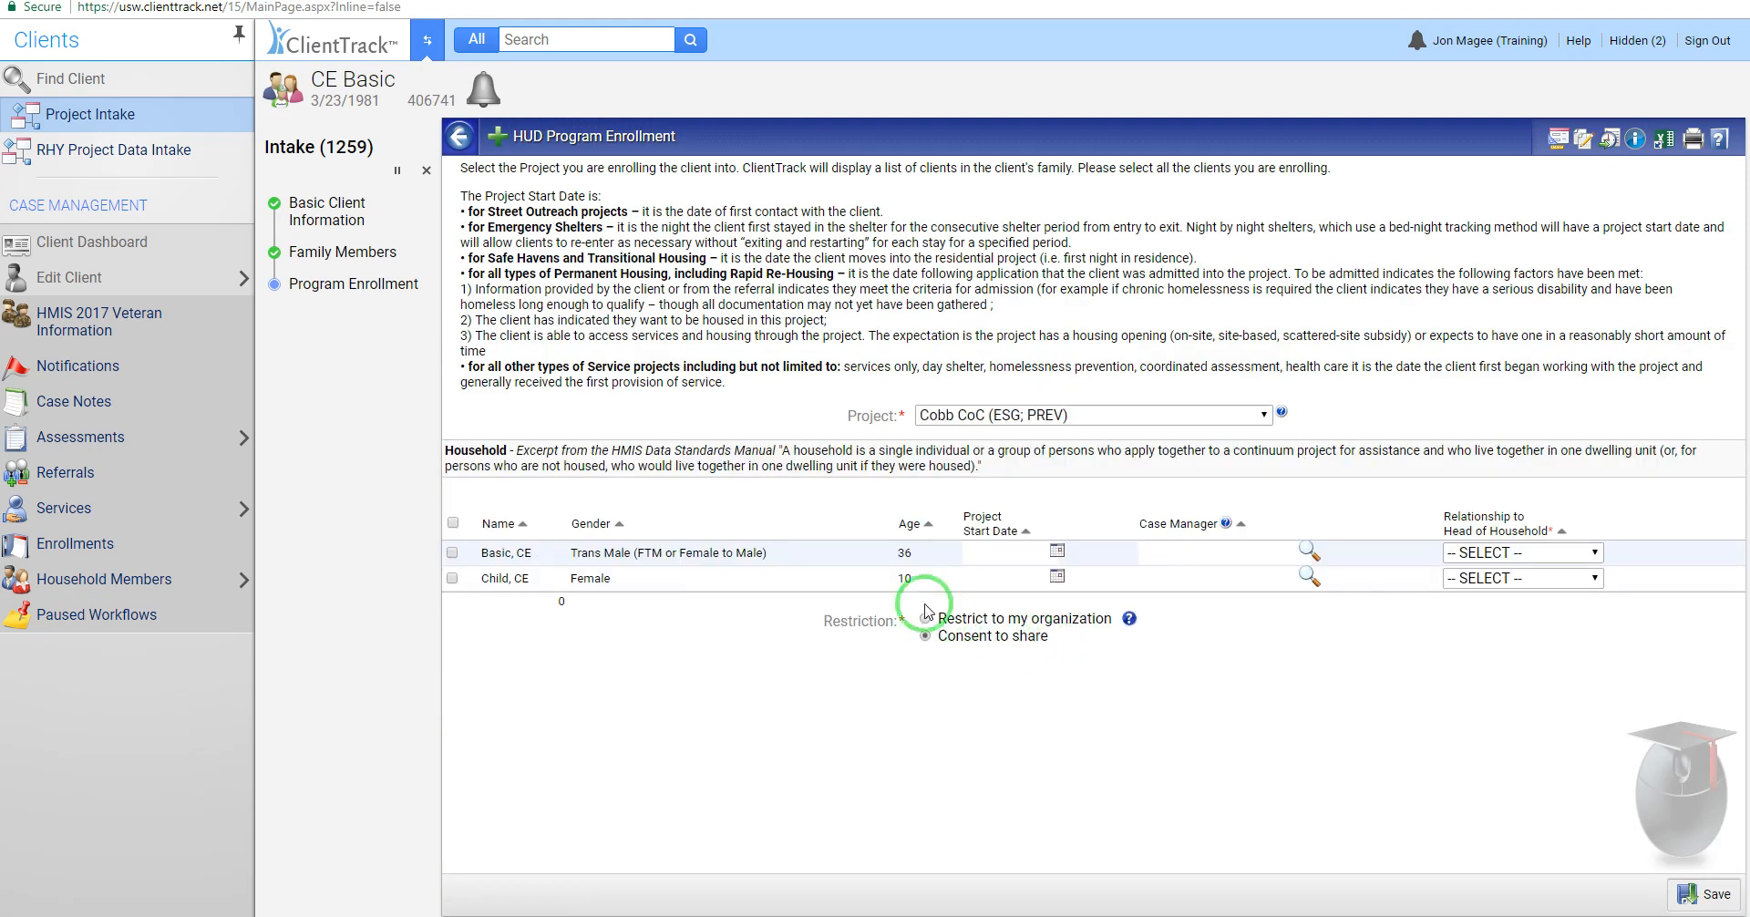
click(452, 553)
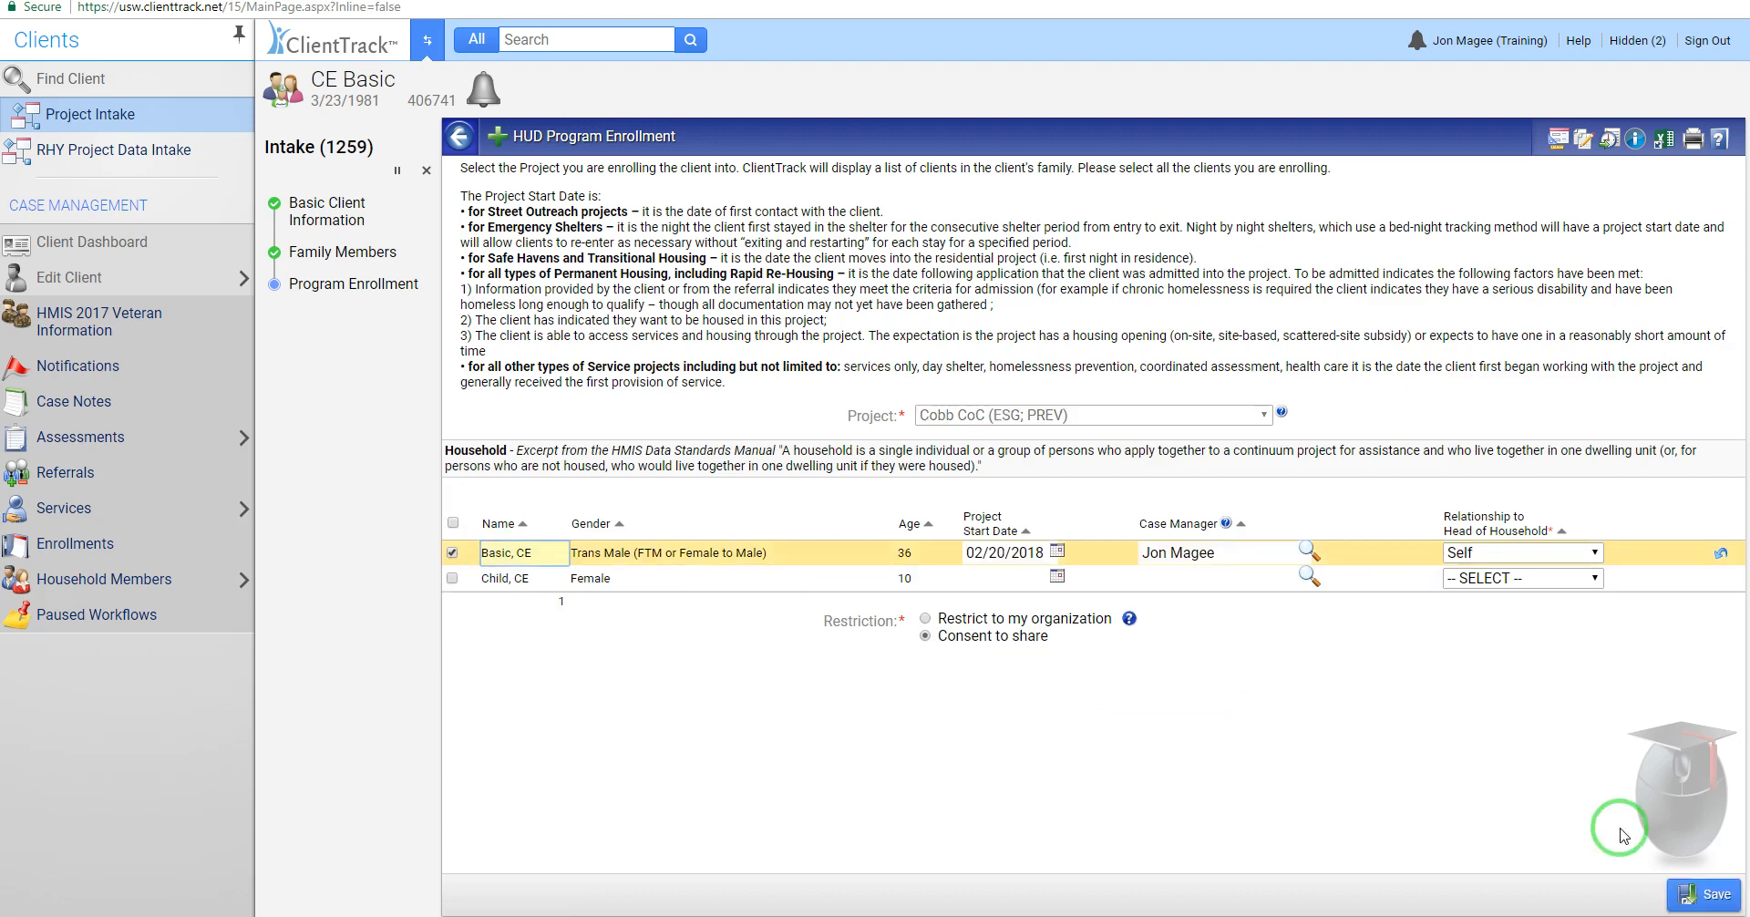
click(1702, 893)
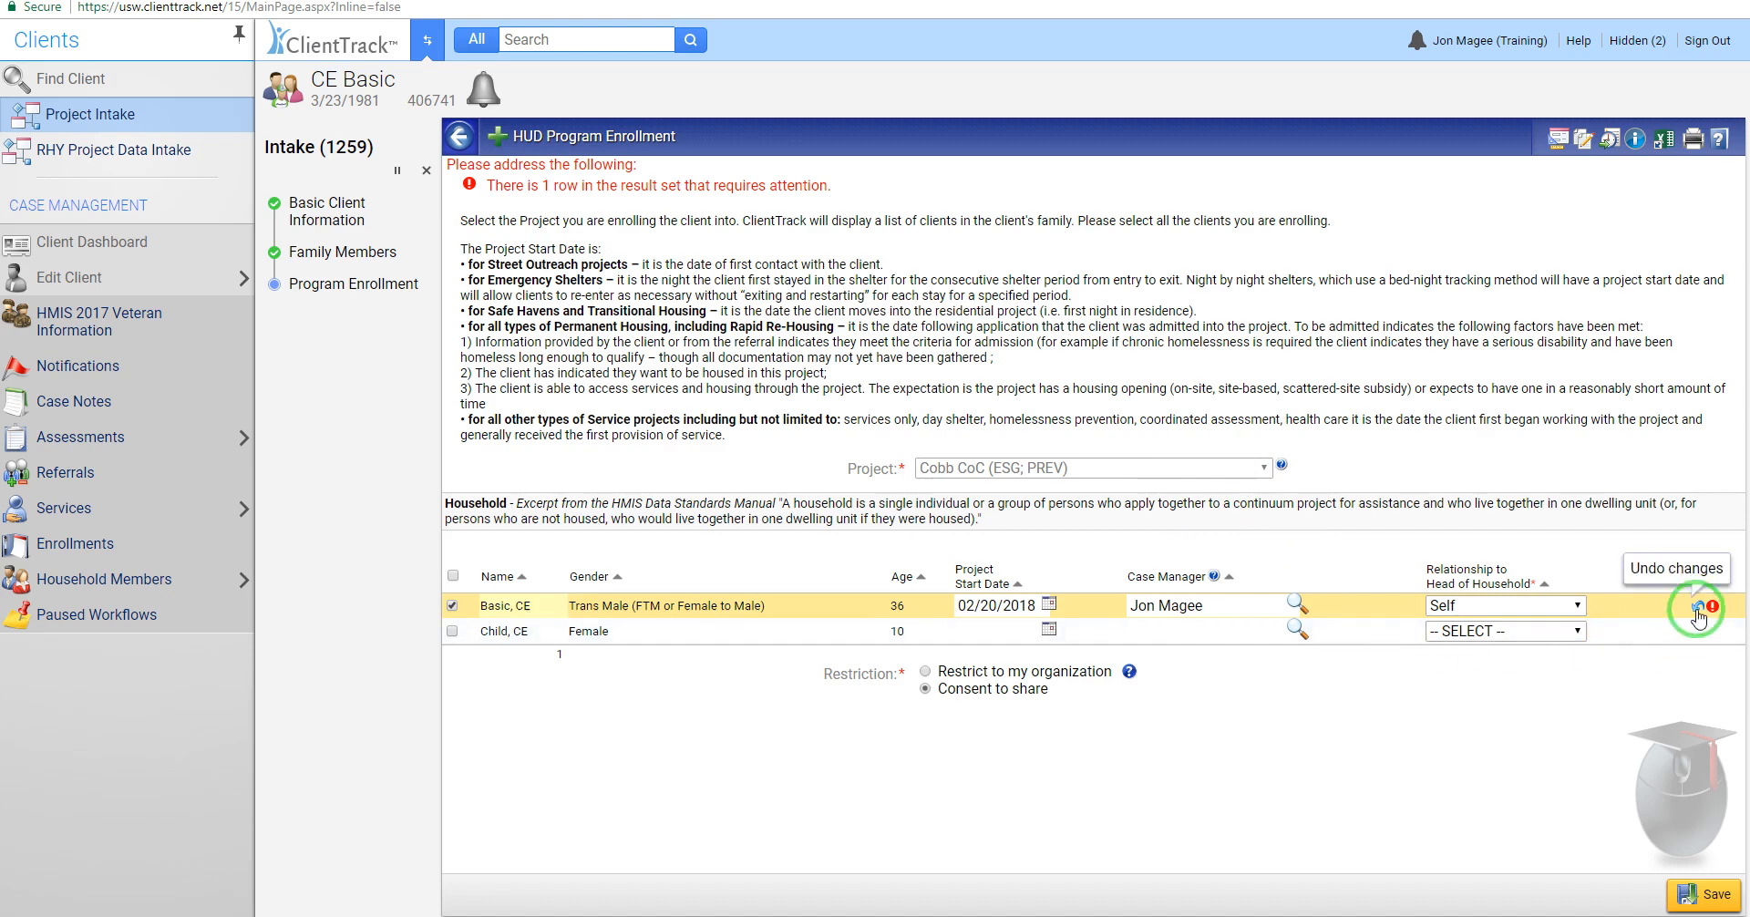
mouse_move(1716, 608)
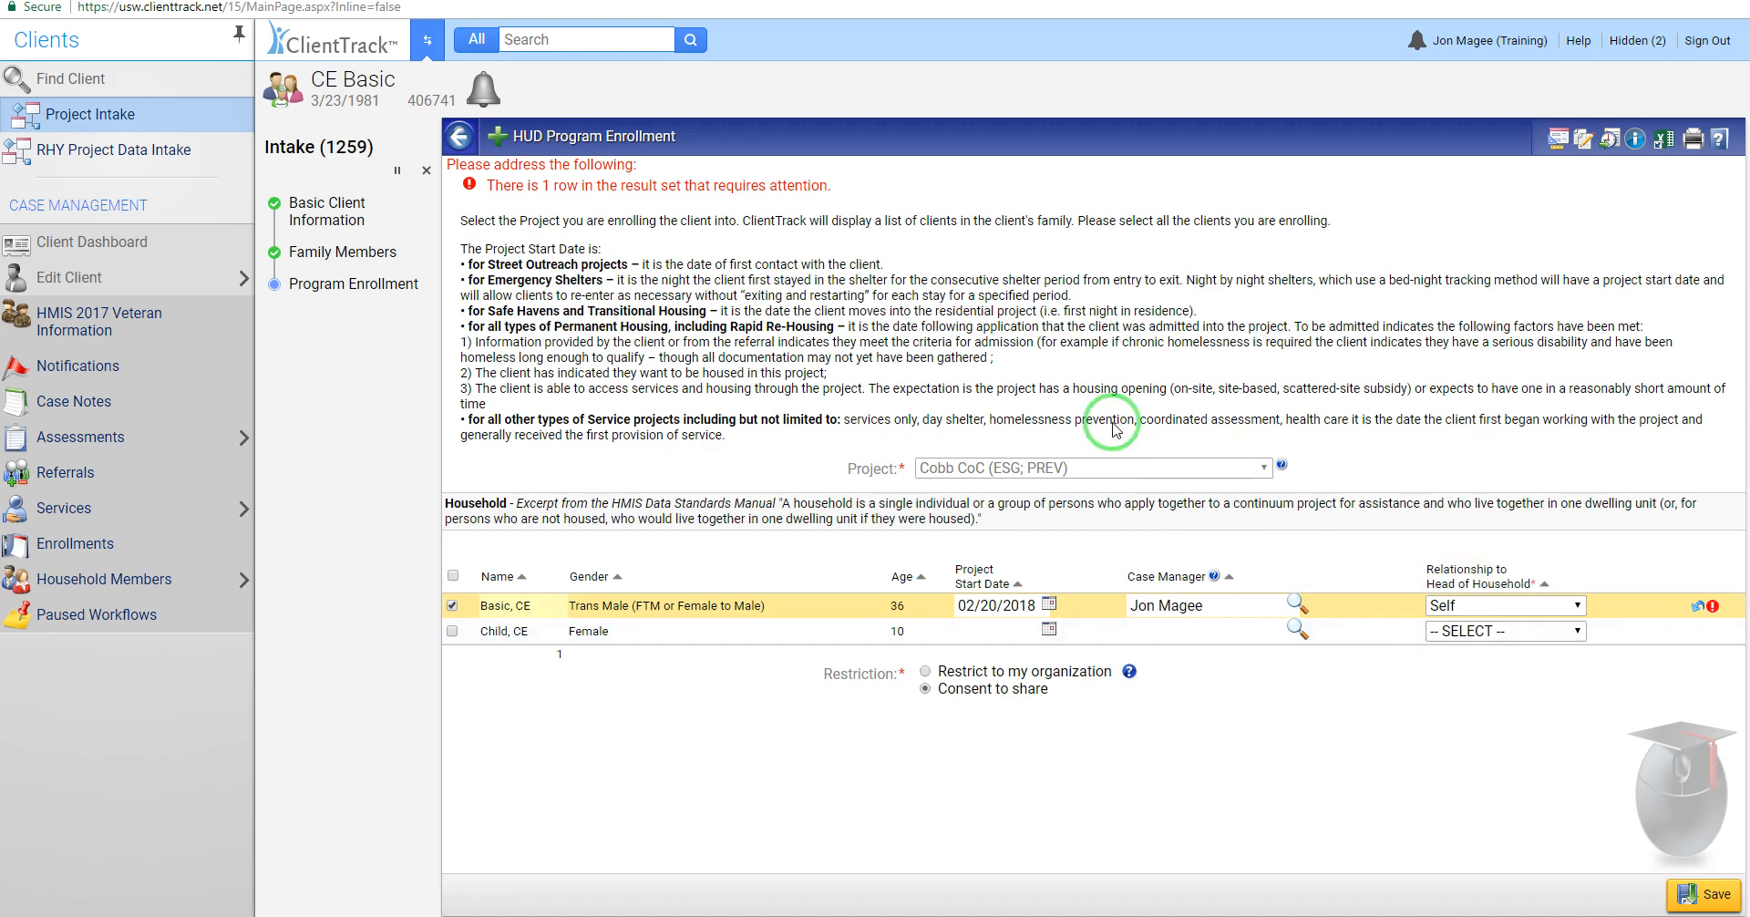
Step: Change the enrollment project to Cobb CoC (CoC:RRH), select only the current client as the household member, and save the enrollment
click(452, 606)
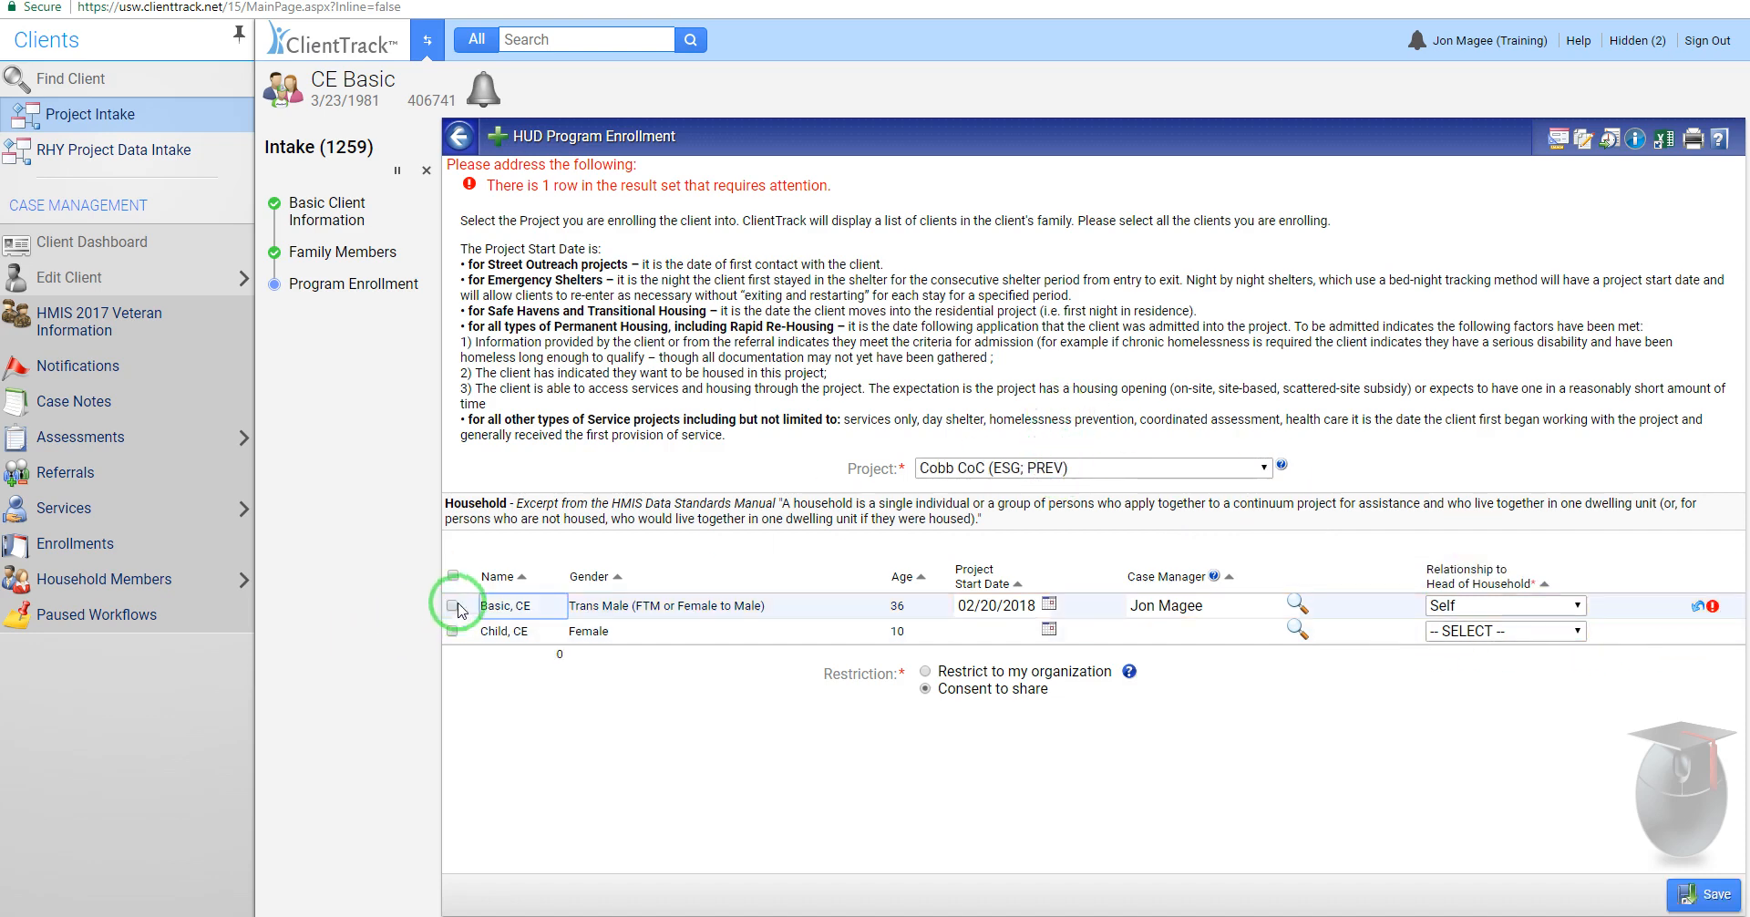
click(1139, 468)
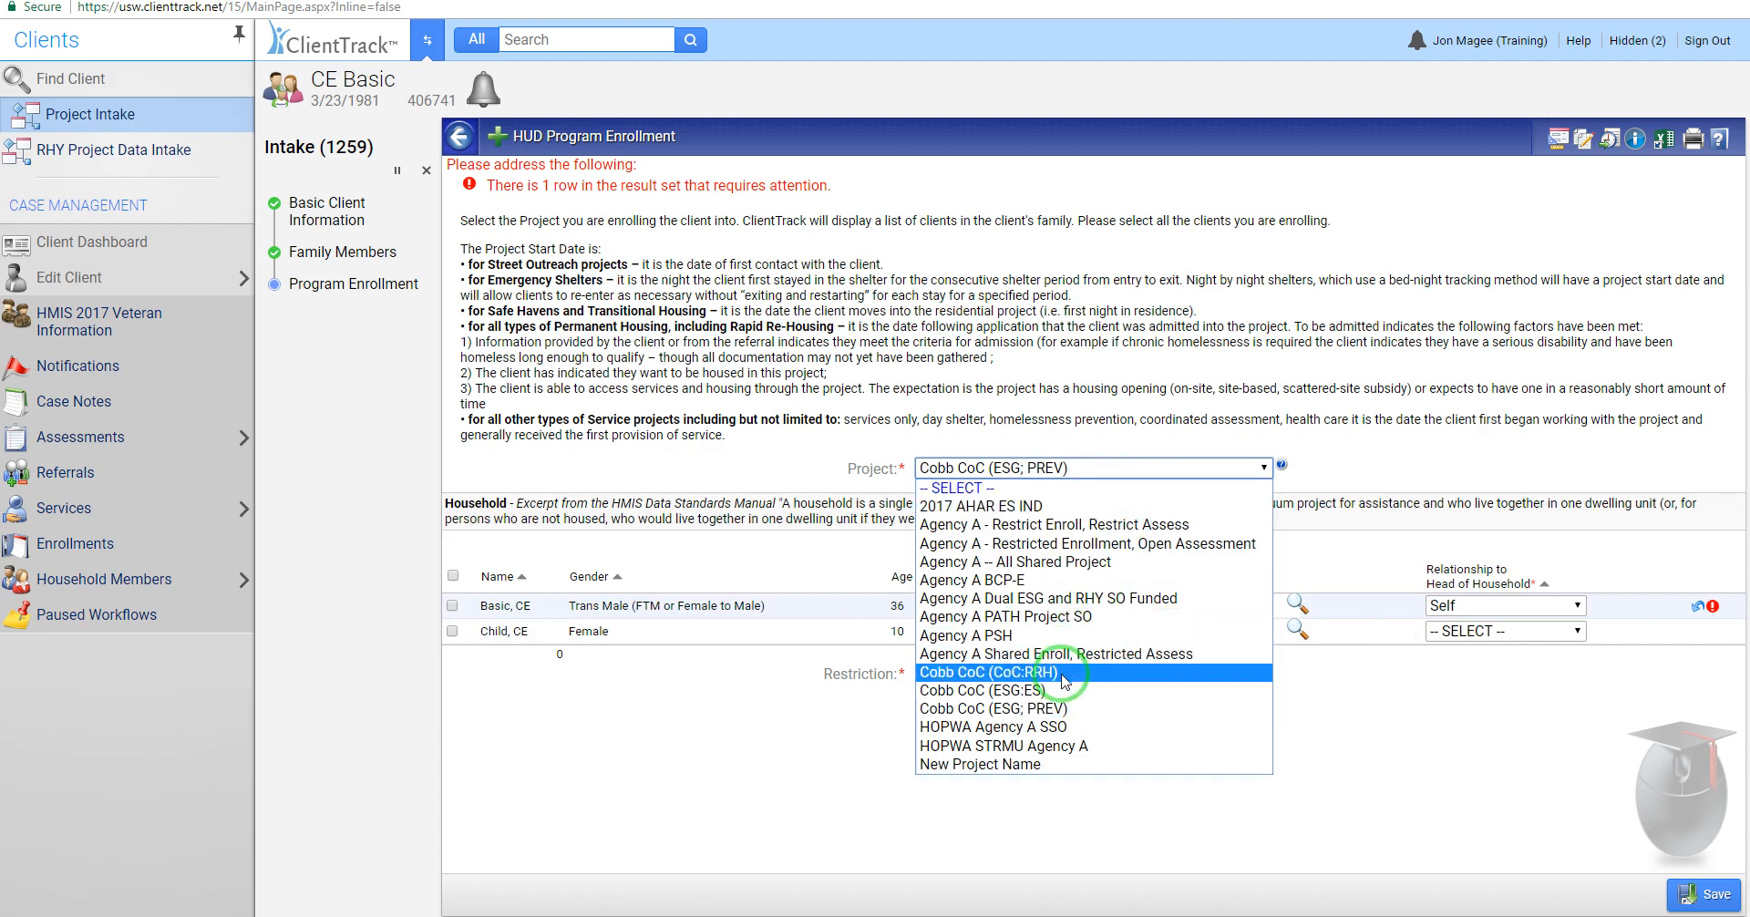
click(1062, 673)
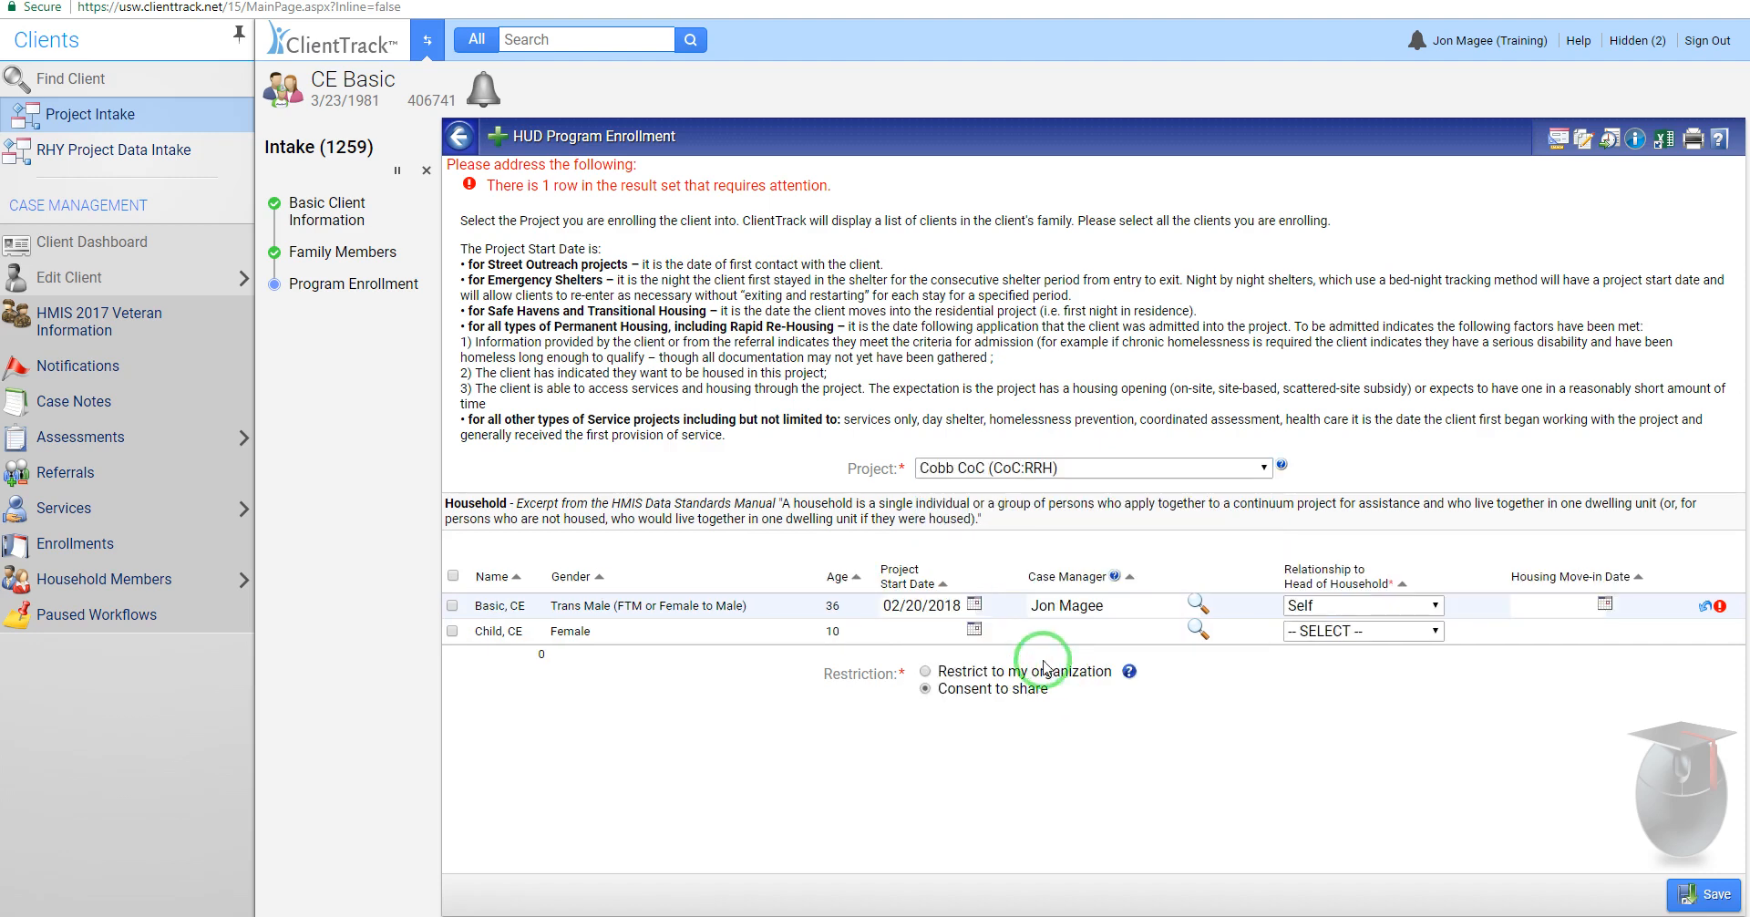
click(452, 605)
click(1693, 889)
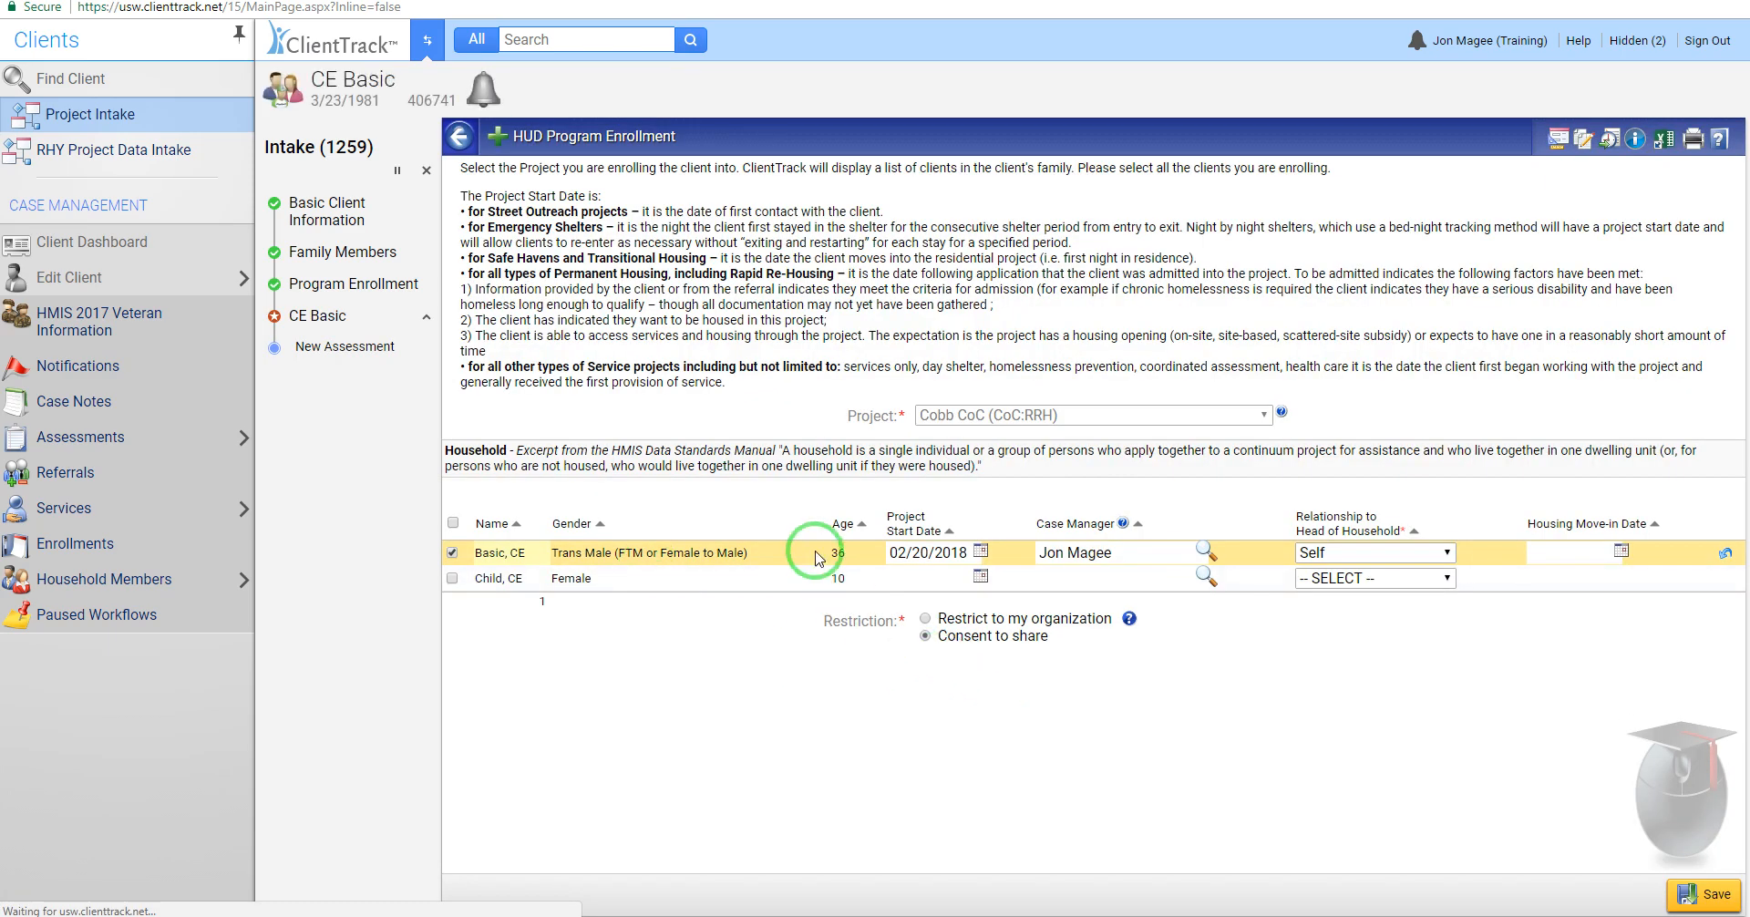
Step: Set Disabling Condition to No, residence to Jail, prison or juvenile detention facility, stay under 90 days to No, and length to One year or longer
click(984, 495)
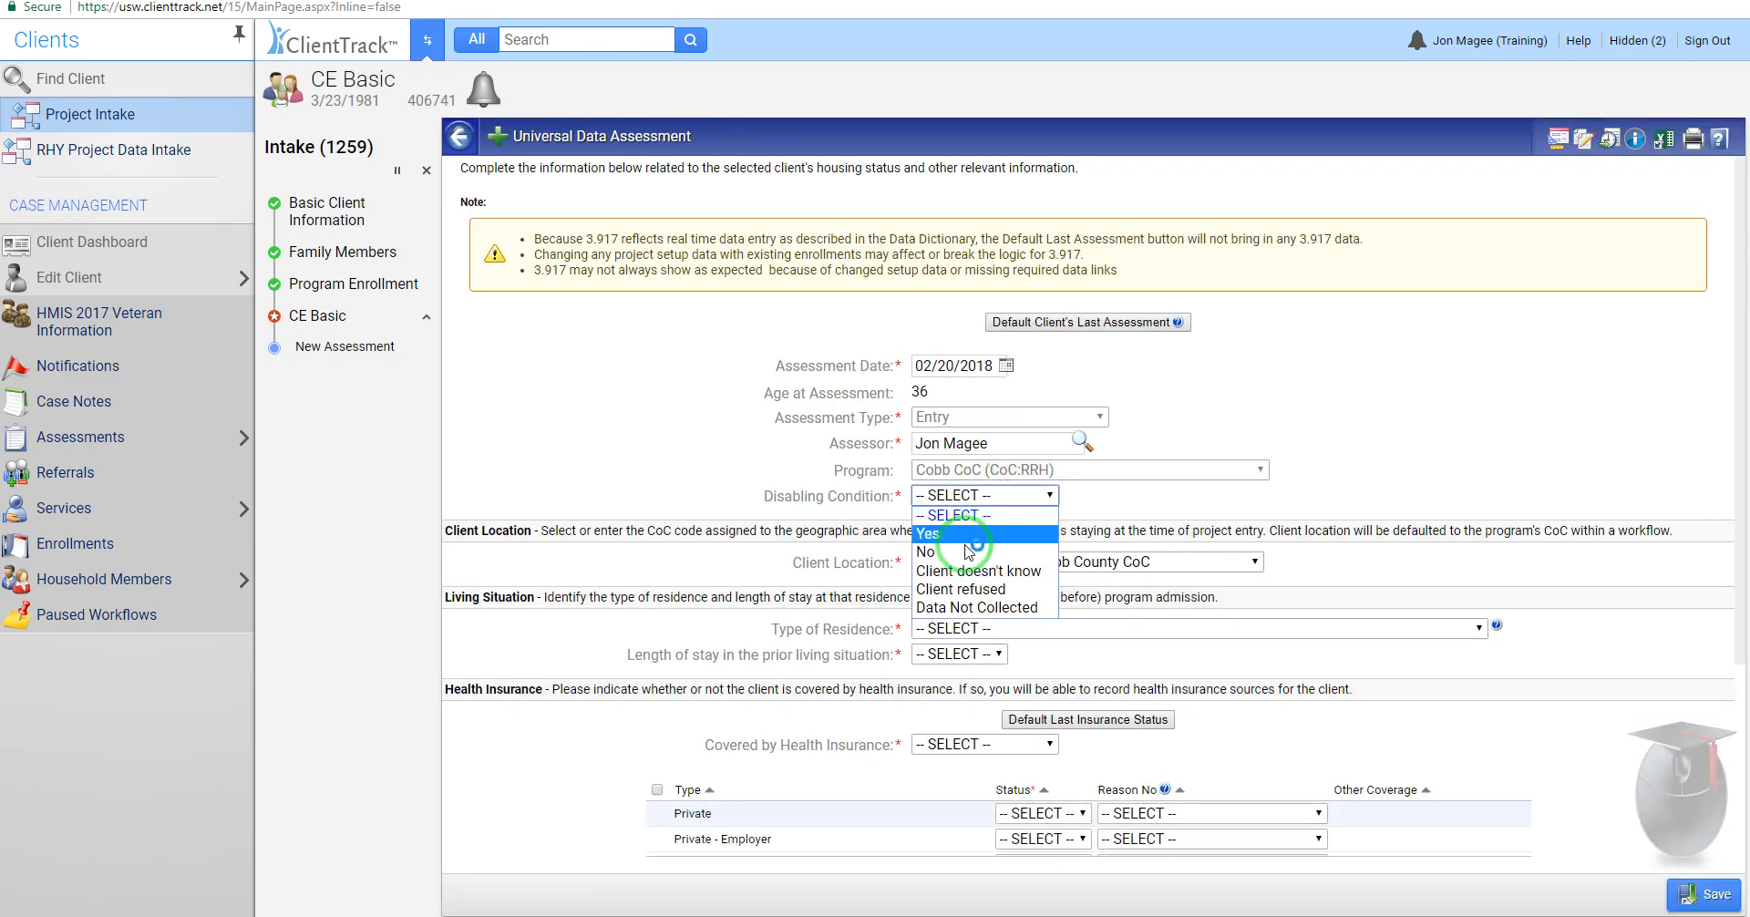
click(984, 544)
click(1053, 628)
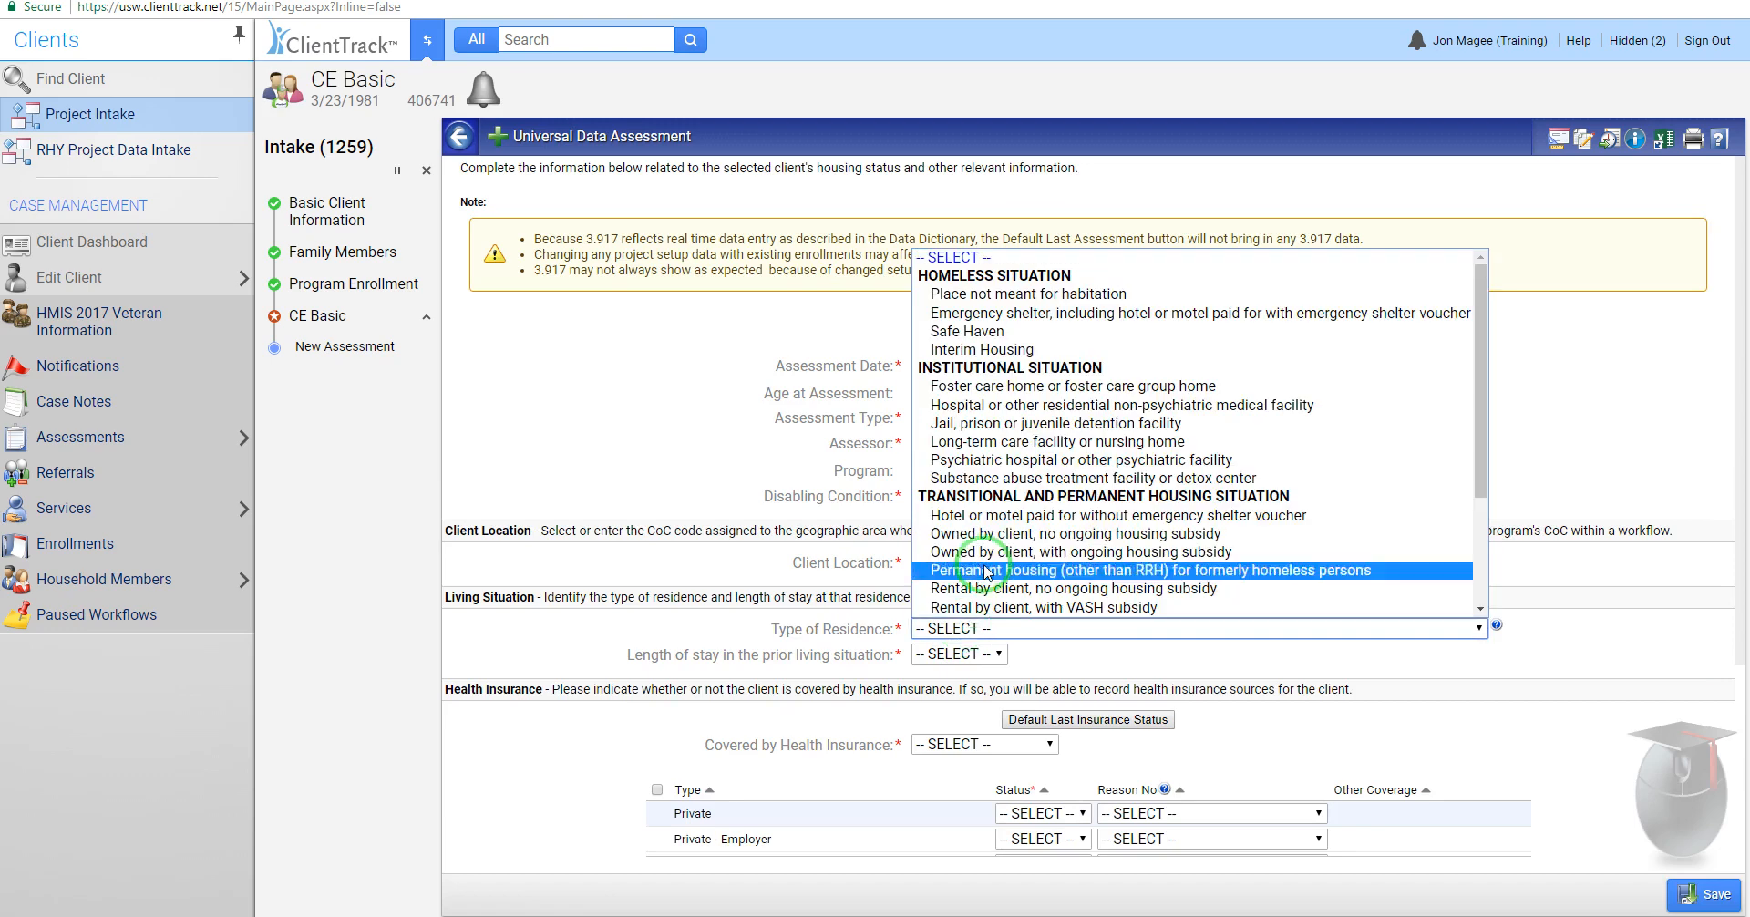
click(1002, 423)
click(953, 654)
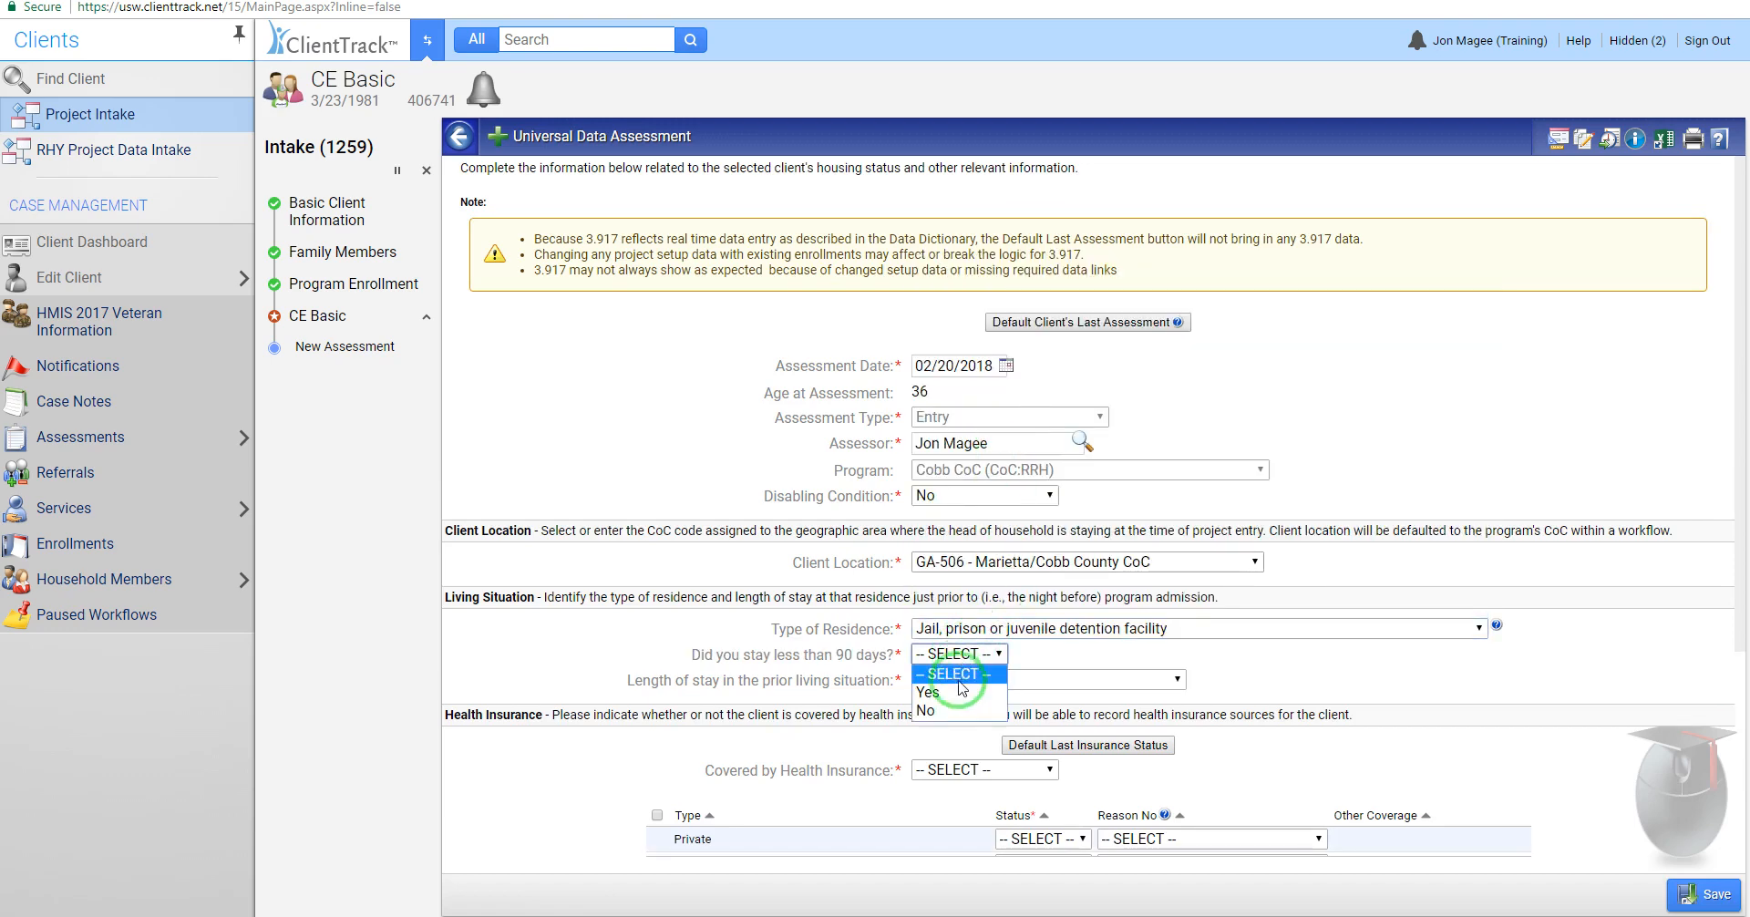
click(943, 691)
click(948, 681)
click(957, 735)
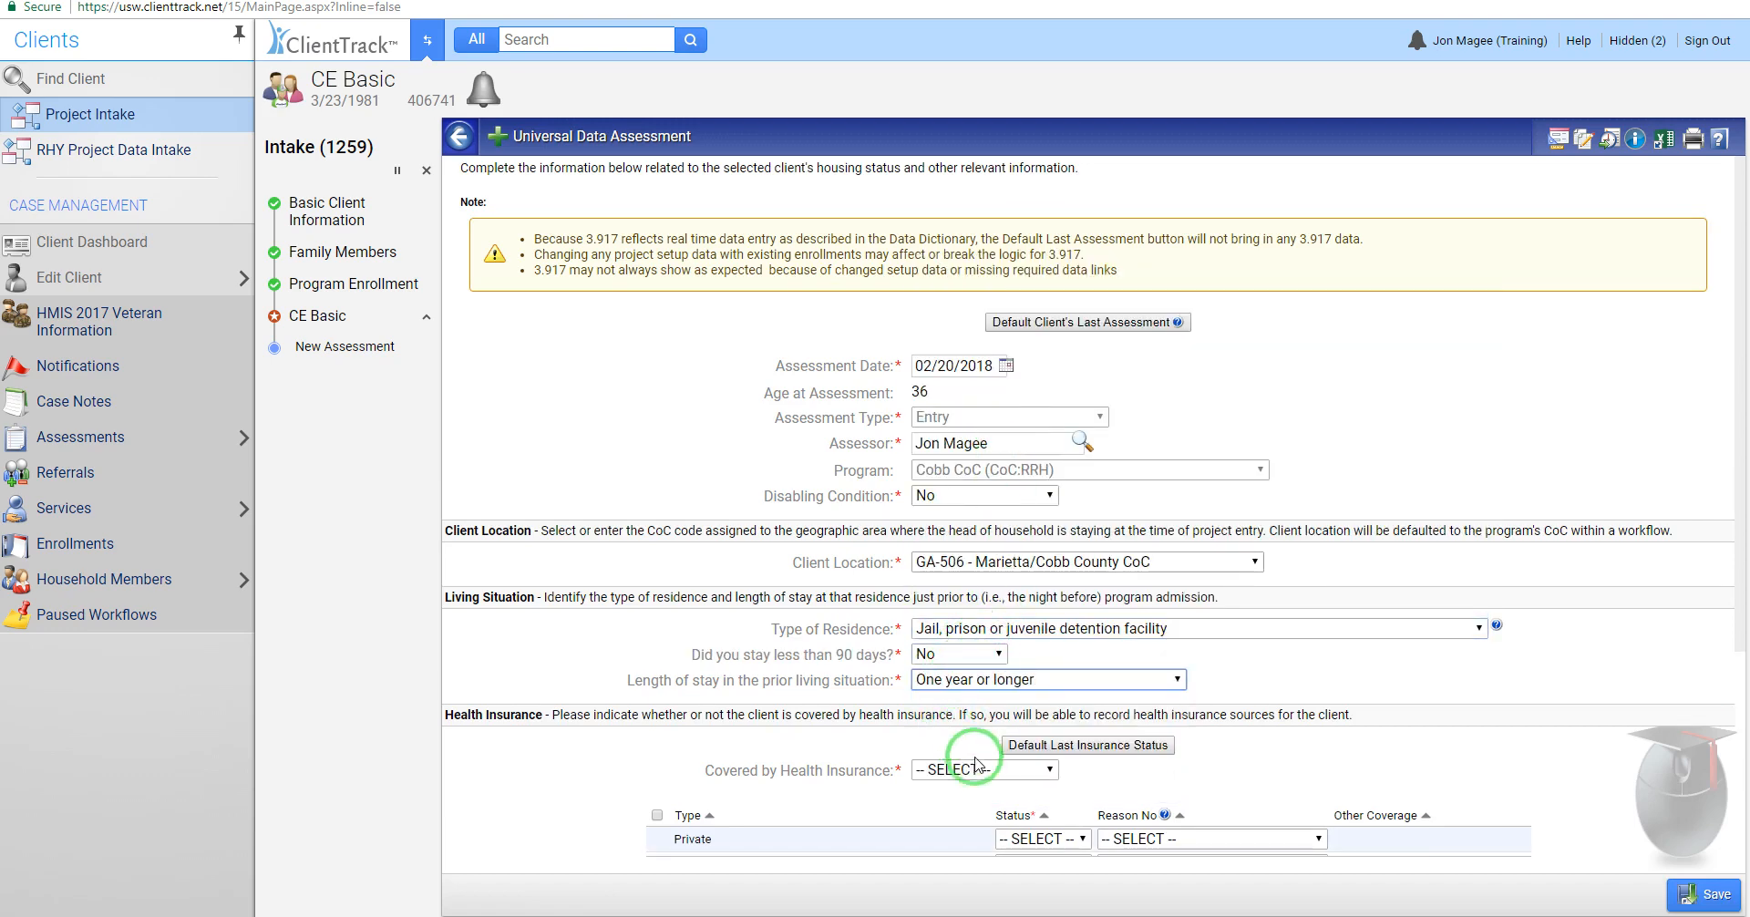
Step: Answer whether the client is covered by health insurance and save the Universal Data Assessment
click(977, 772)
click(929, 825)
click(1702, 893)
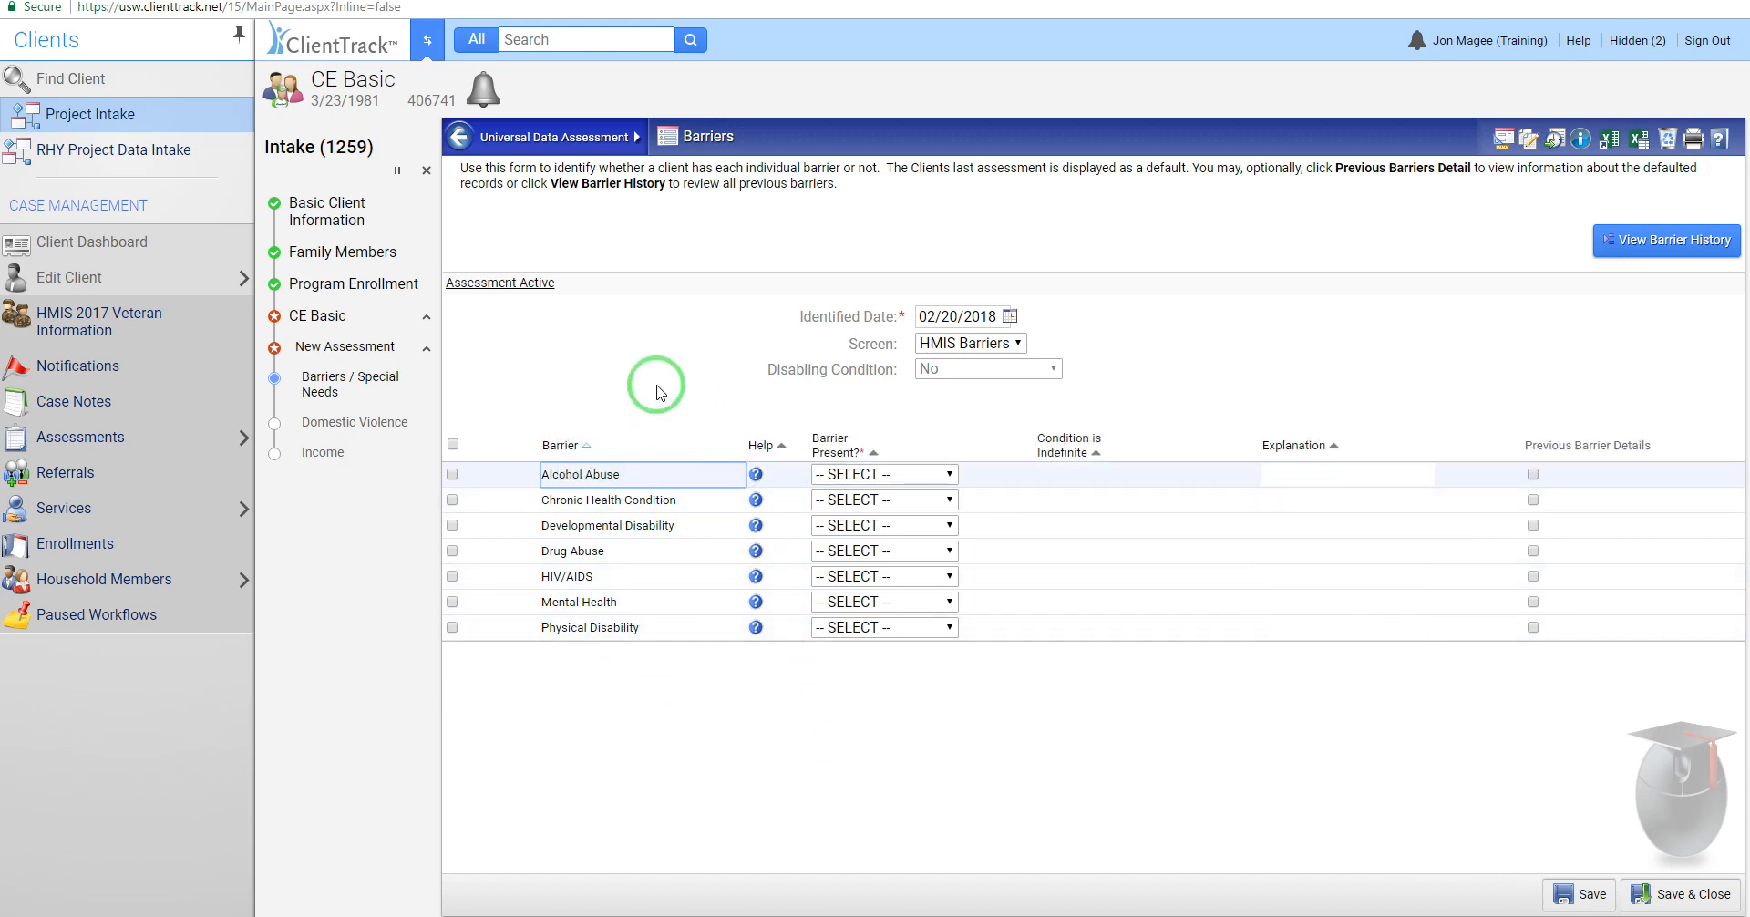
Step: Pause the intake workflow at Barriers / Special Needs and resume it from the client's paused workflows
click(398, 173)
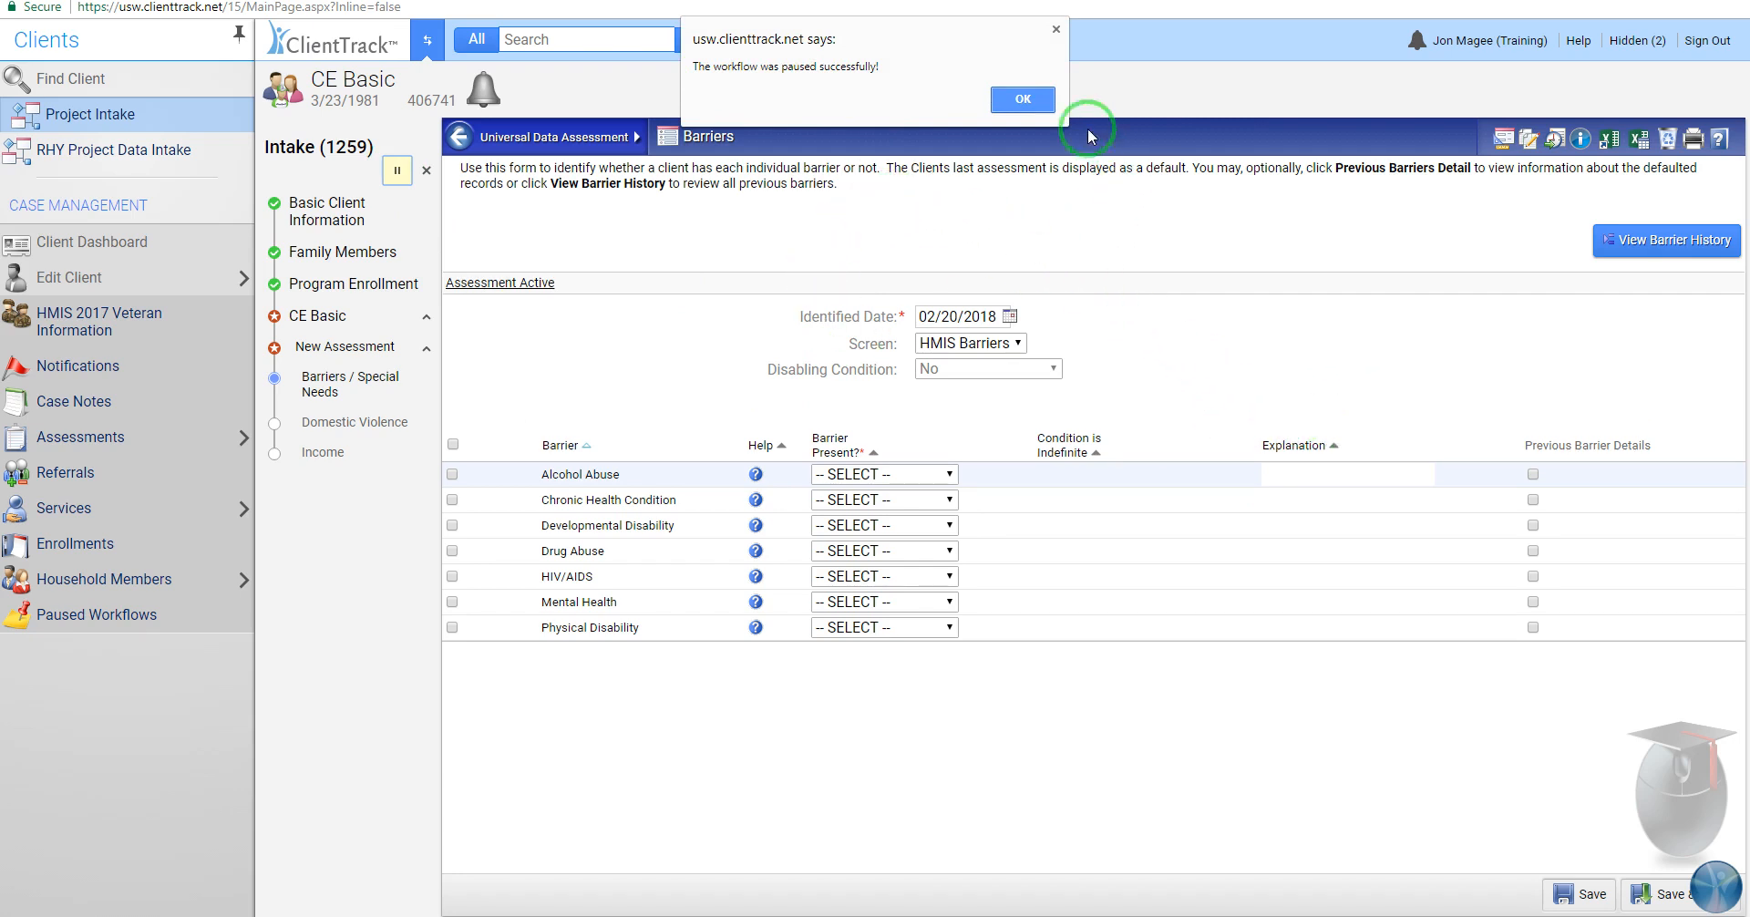
click(1039, 108)
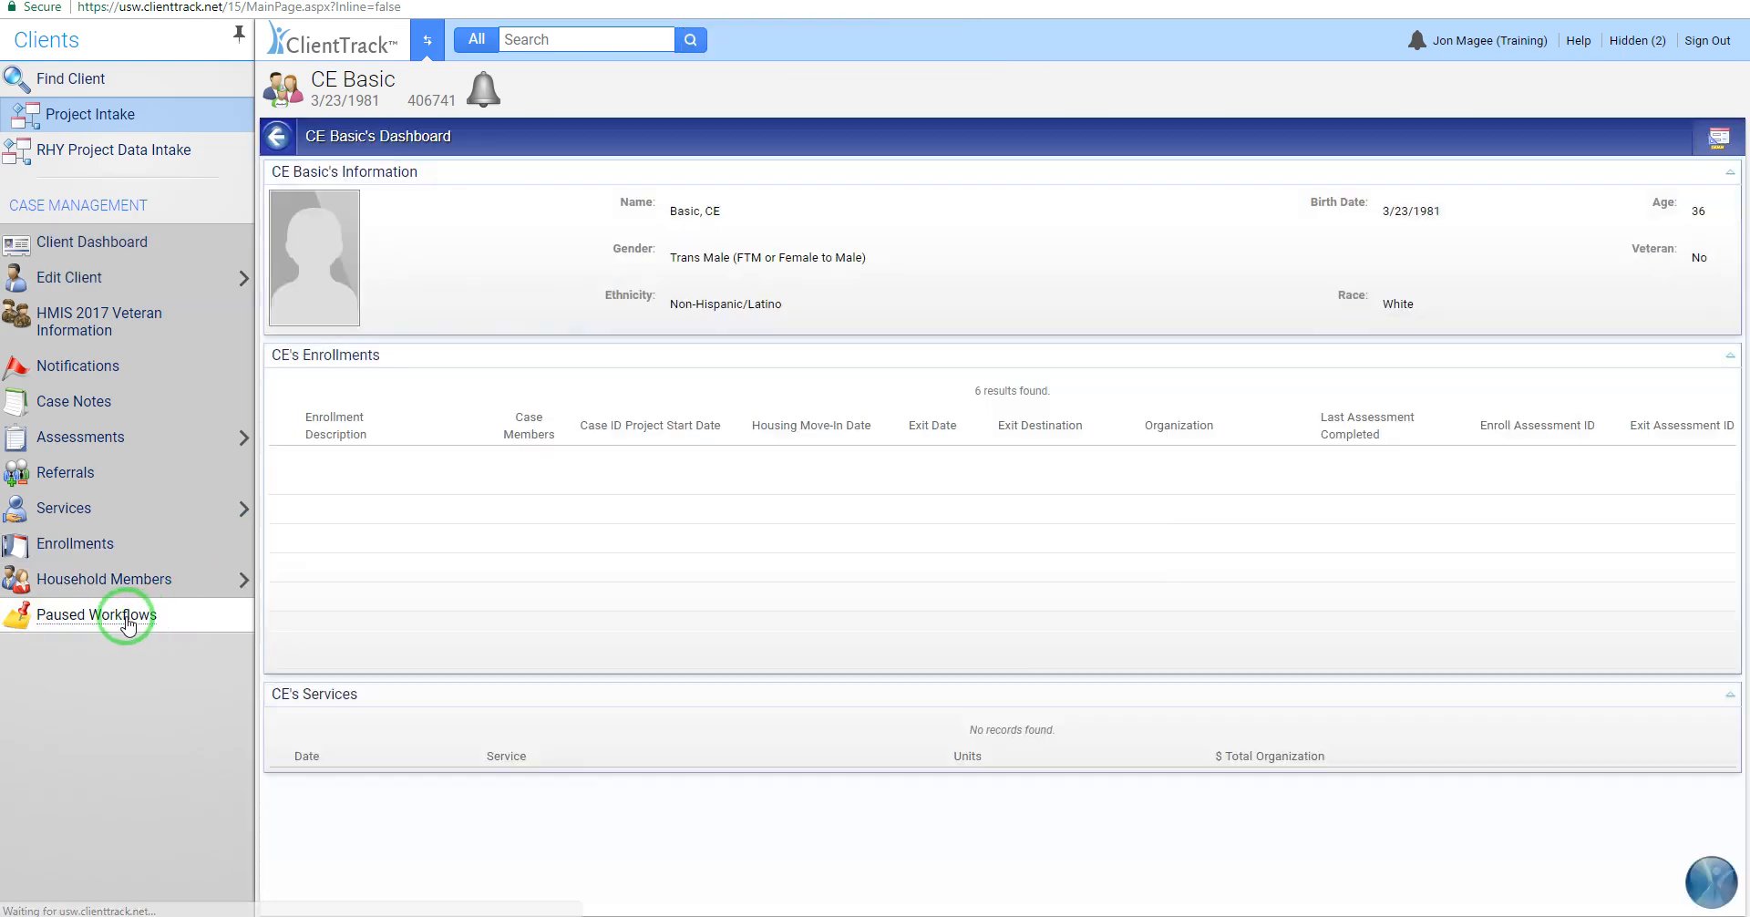
click(128, 622)
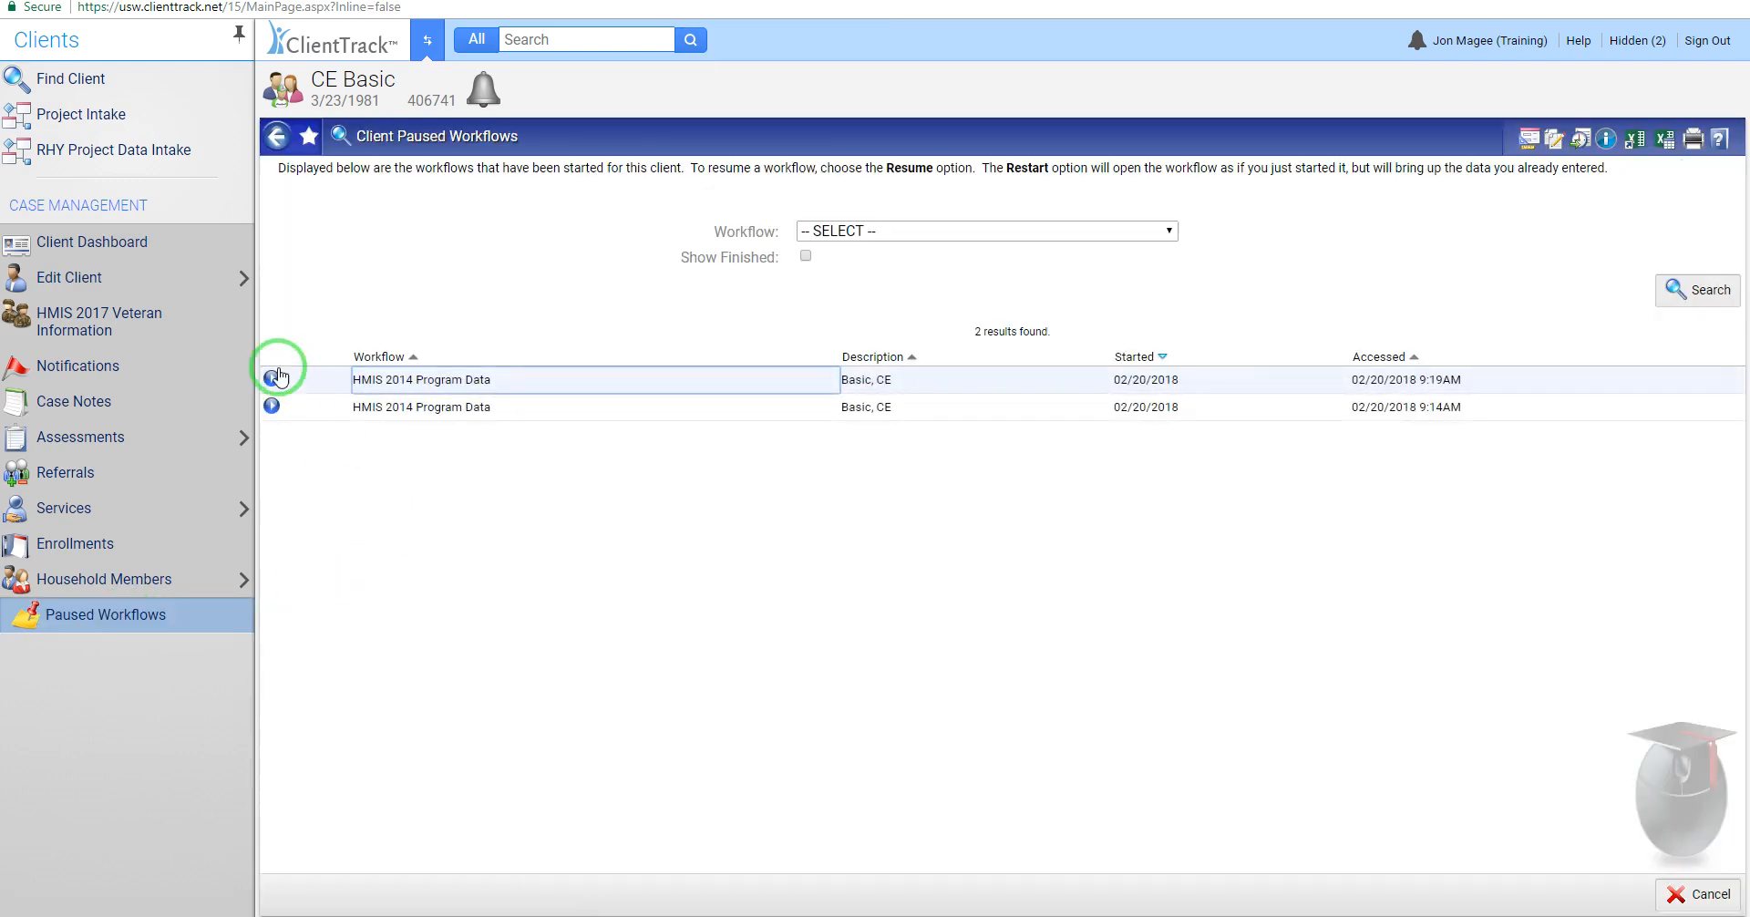
click(270, 380)
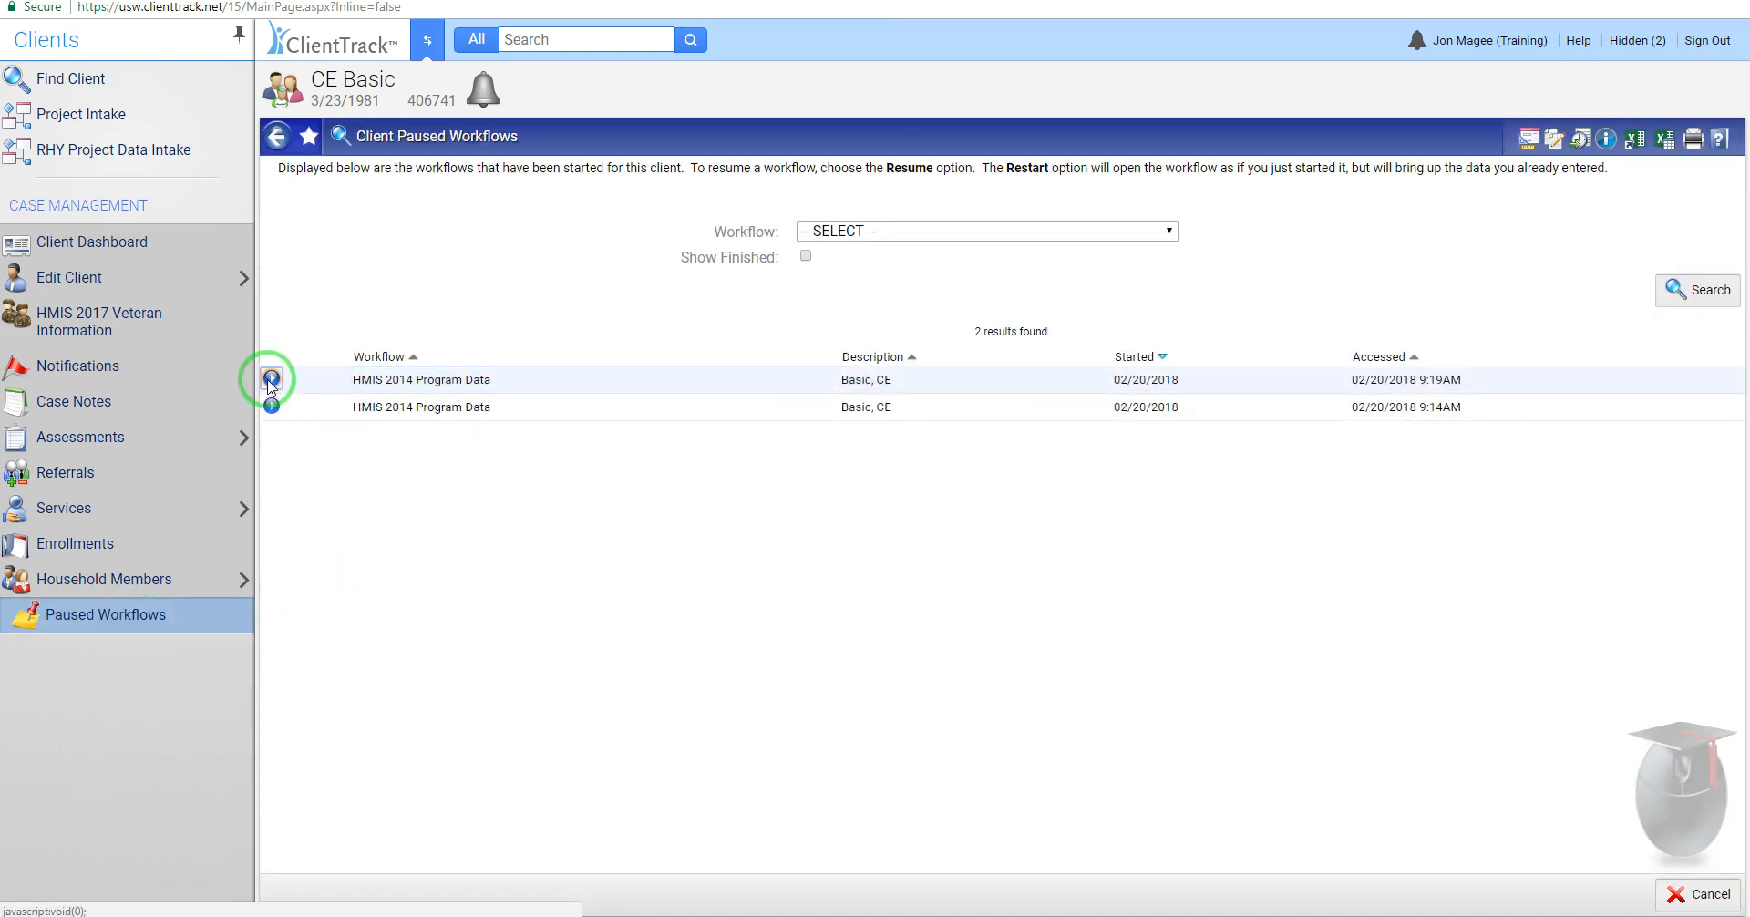
click(351, 409)
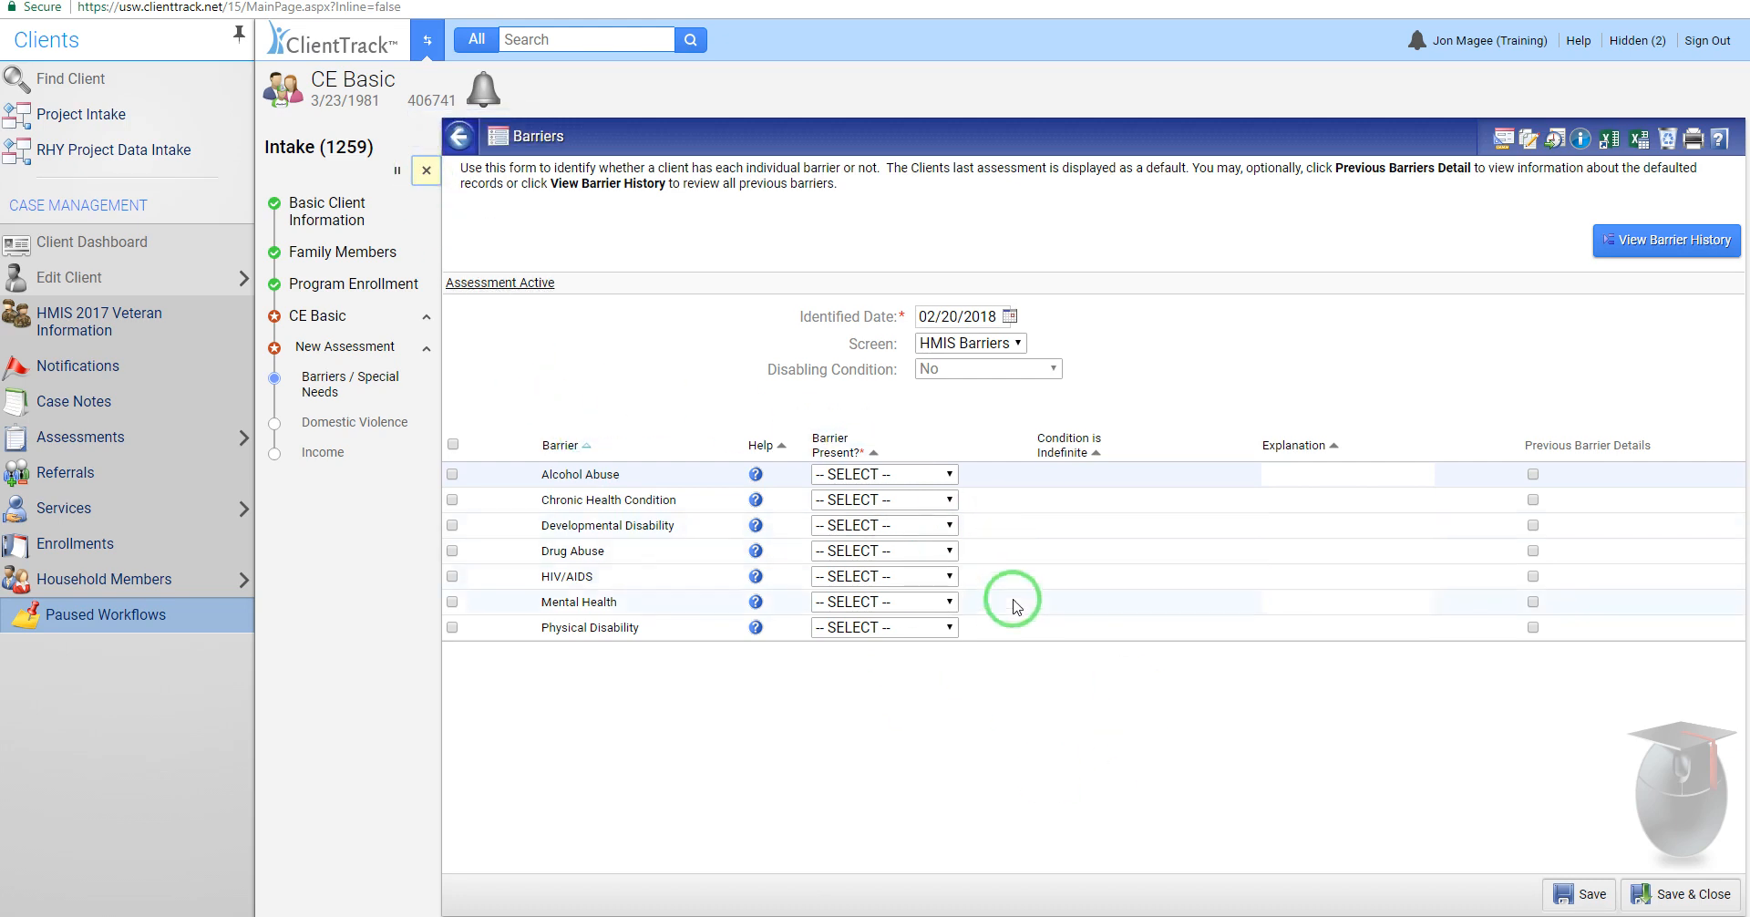
Step: Cancel the resumed intake workflow and open the client's dashboard
click(426, 171)
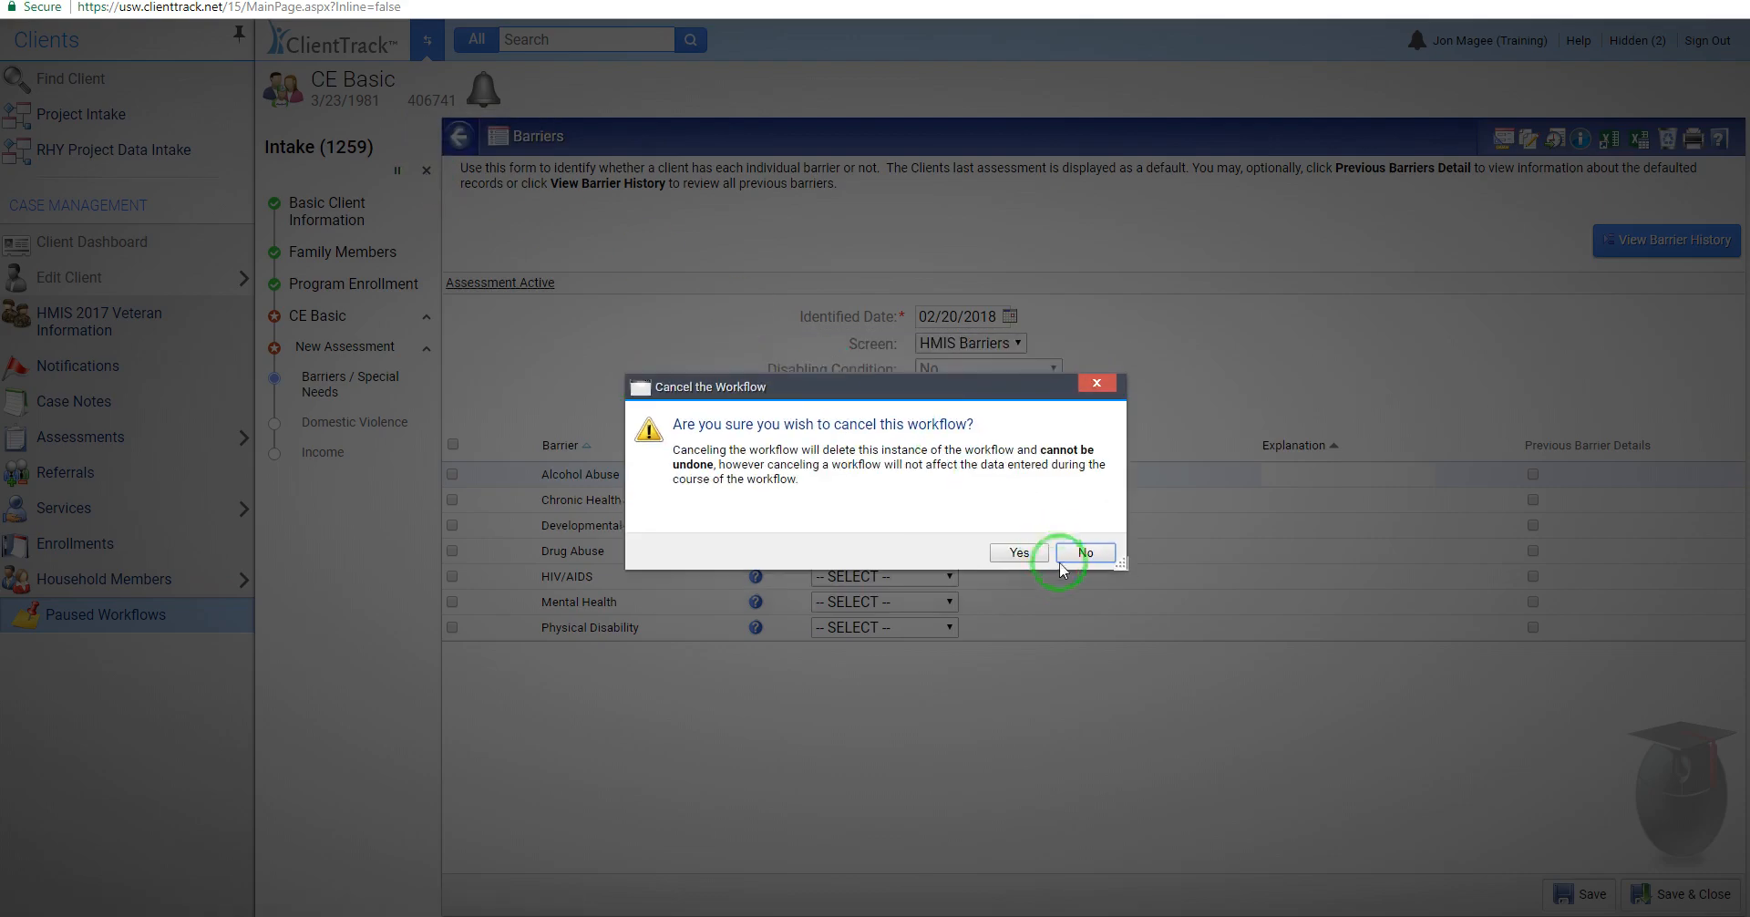
click(1019, 553)
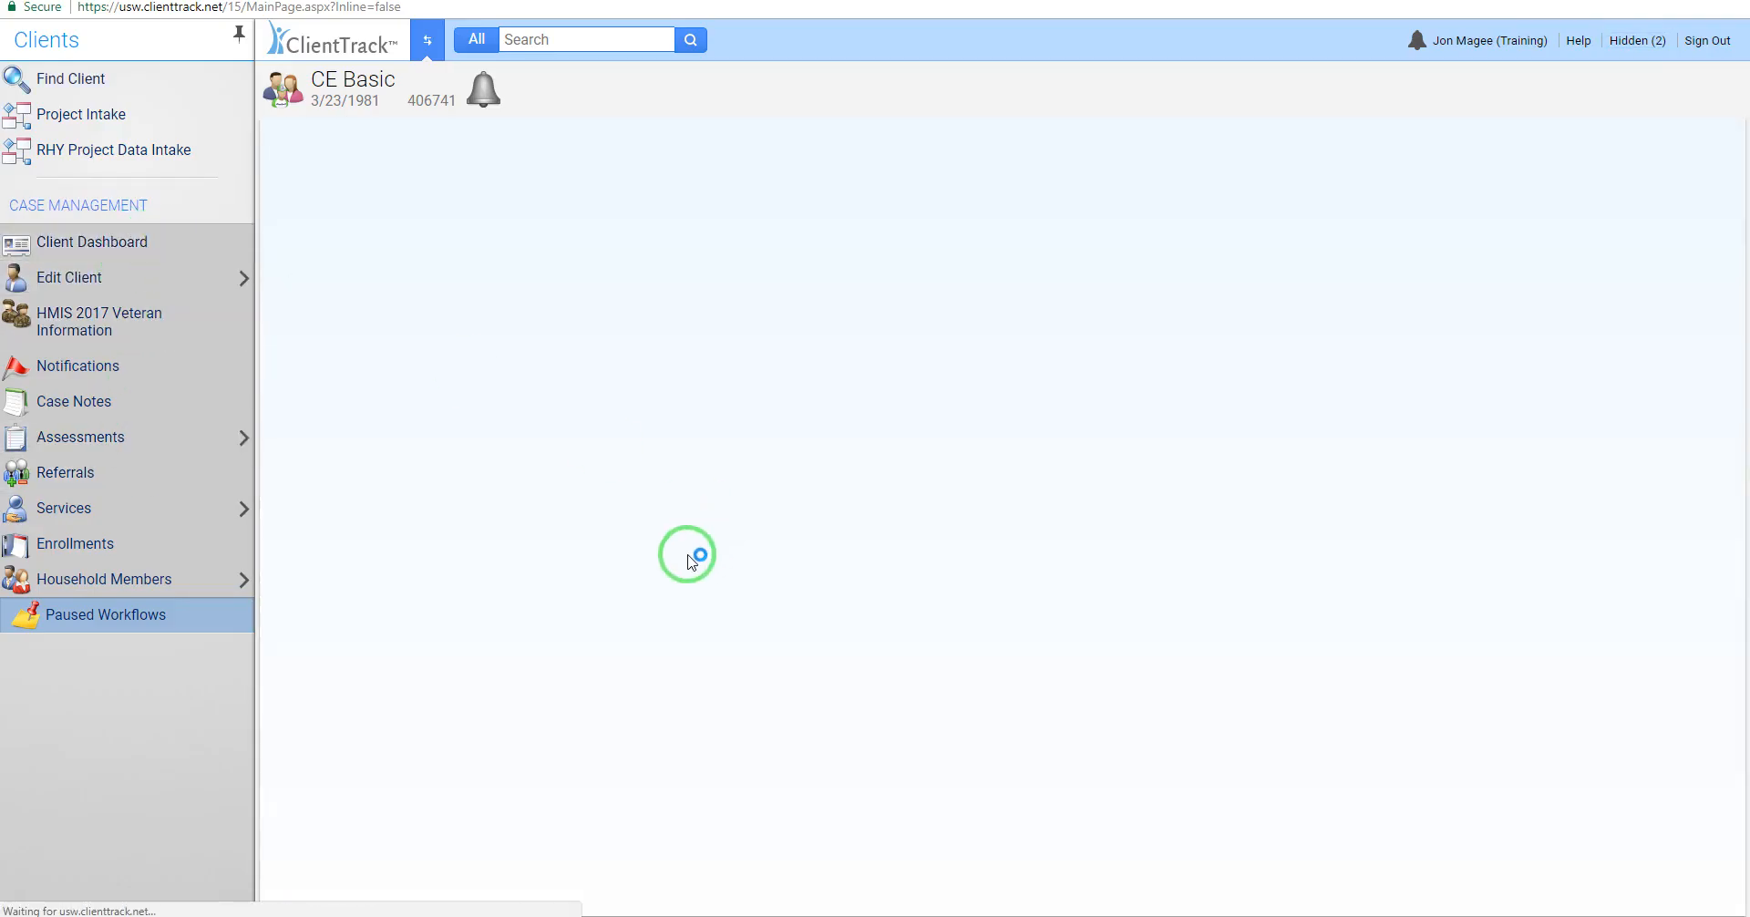
click(156, 248)
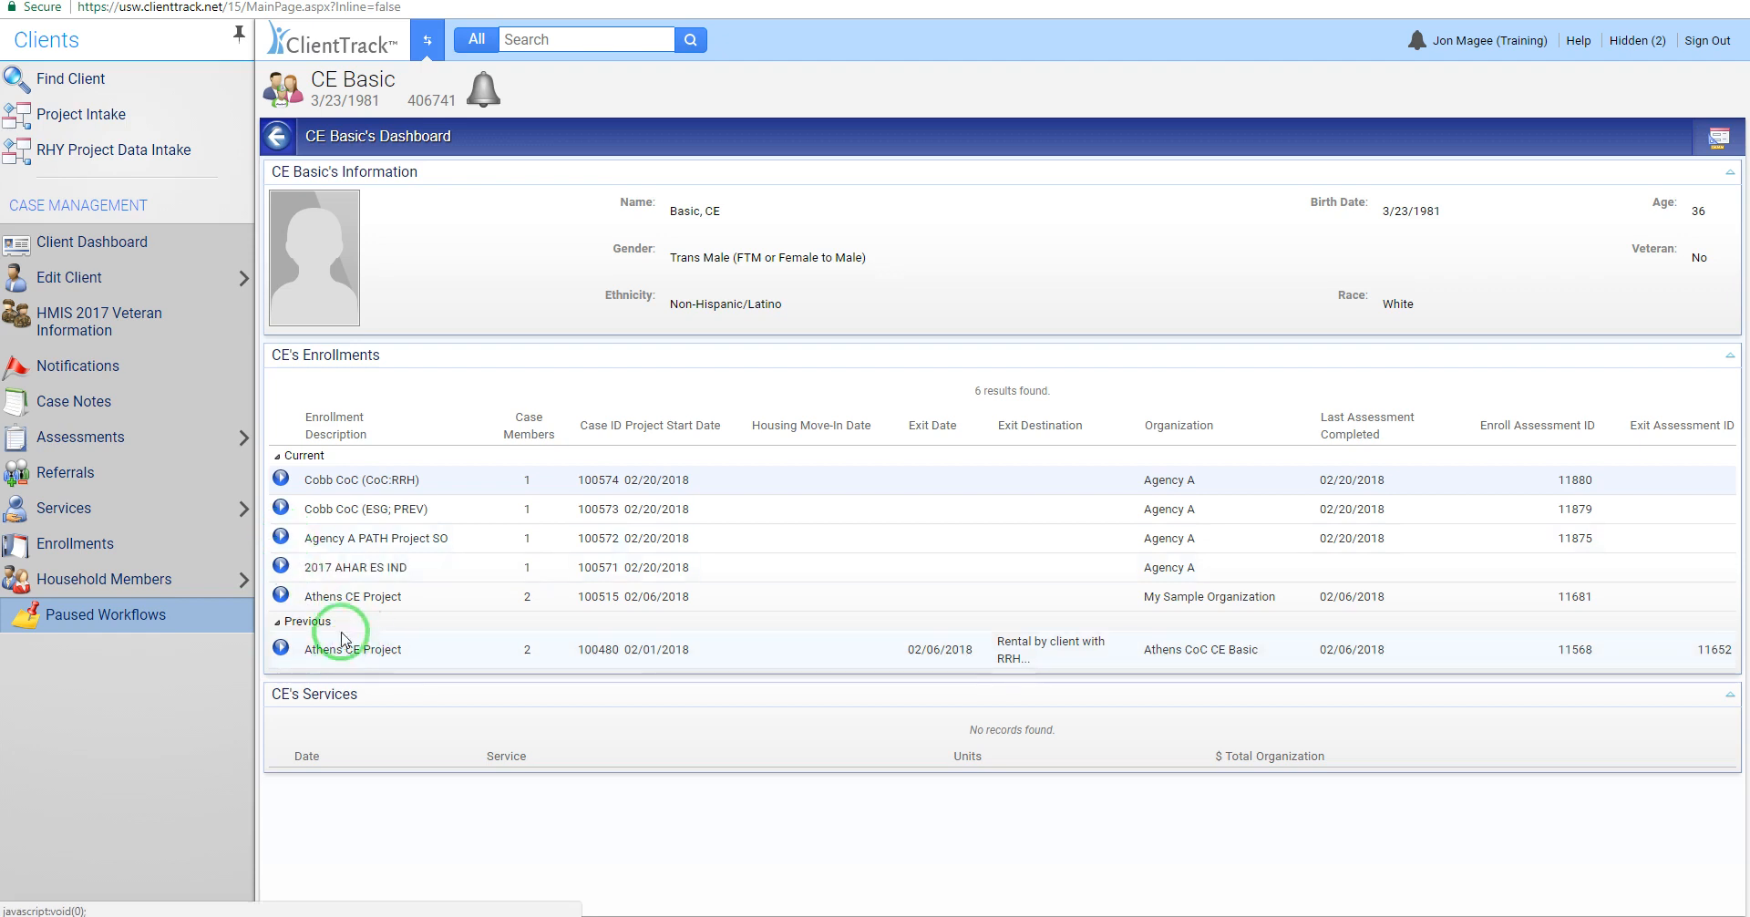
Step: Reopen the intake workflow from the 2017 AHAR ES IND enrollment, continue to Family Members without changes, and cancel the workflow
click(280, 565)
click(387, 593)
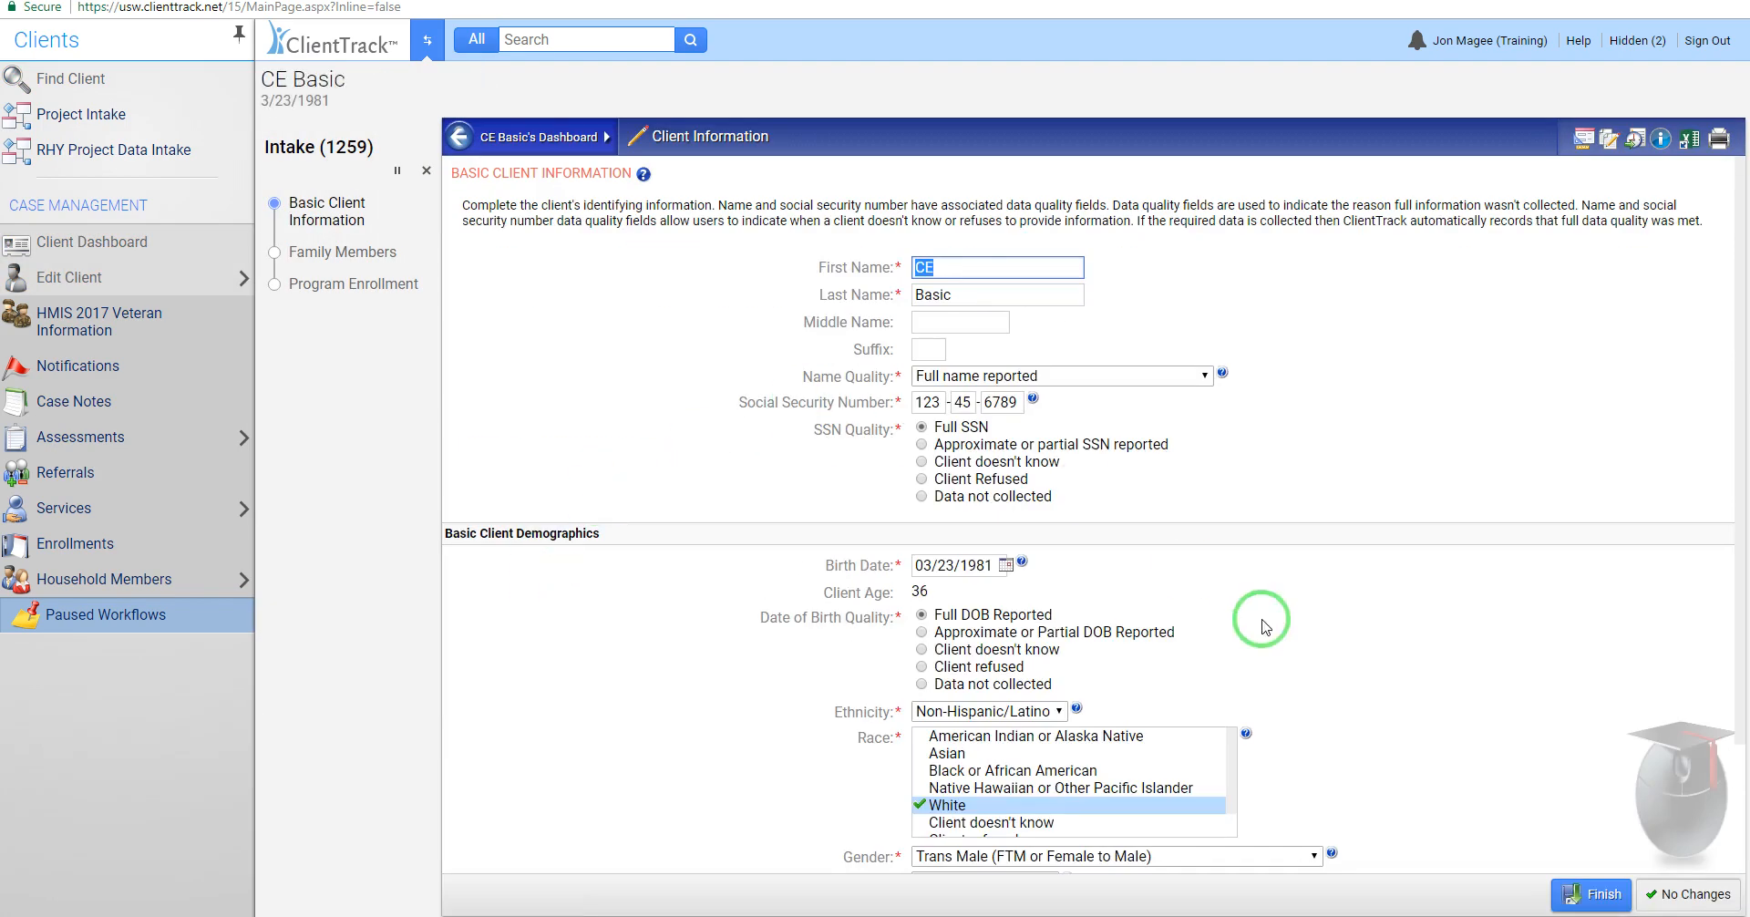
click(1646, 891)
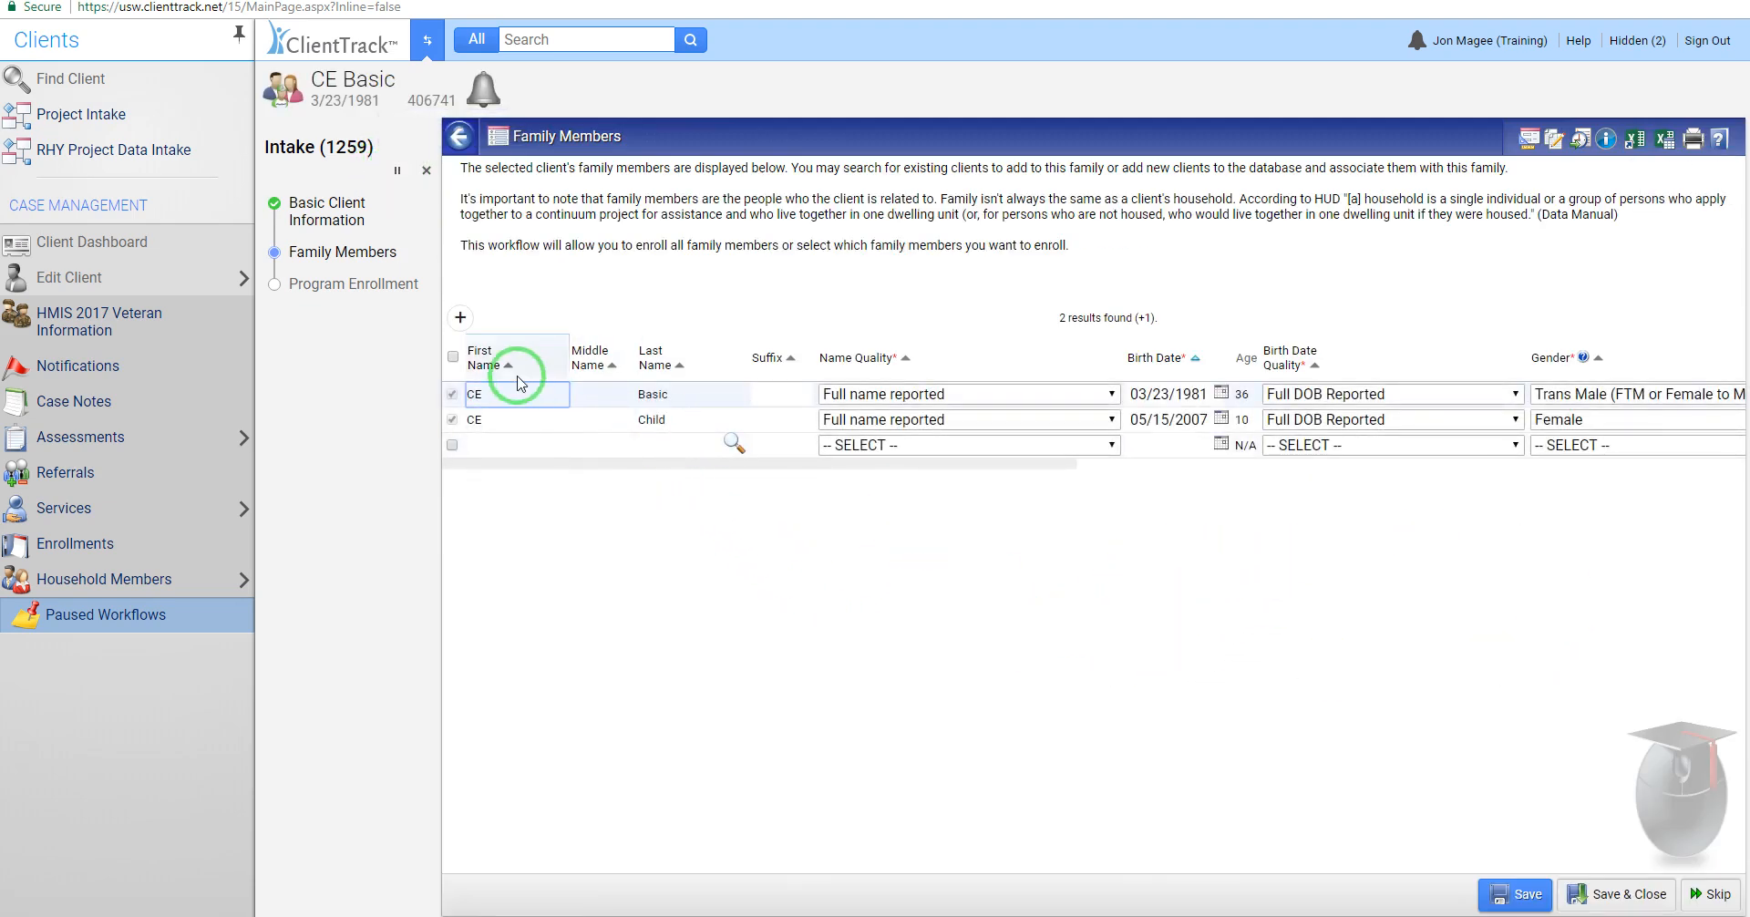
click(426, 171)
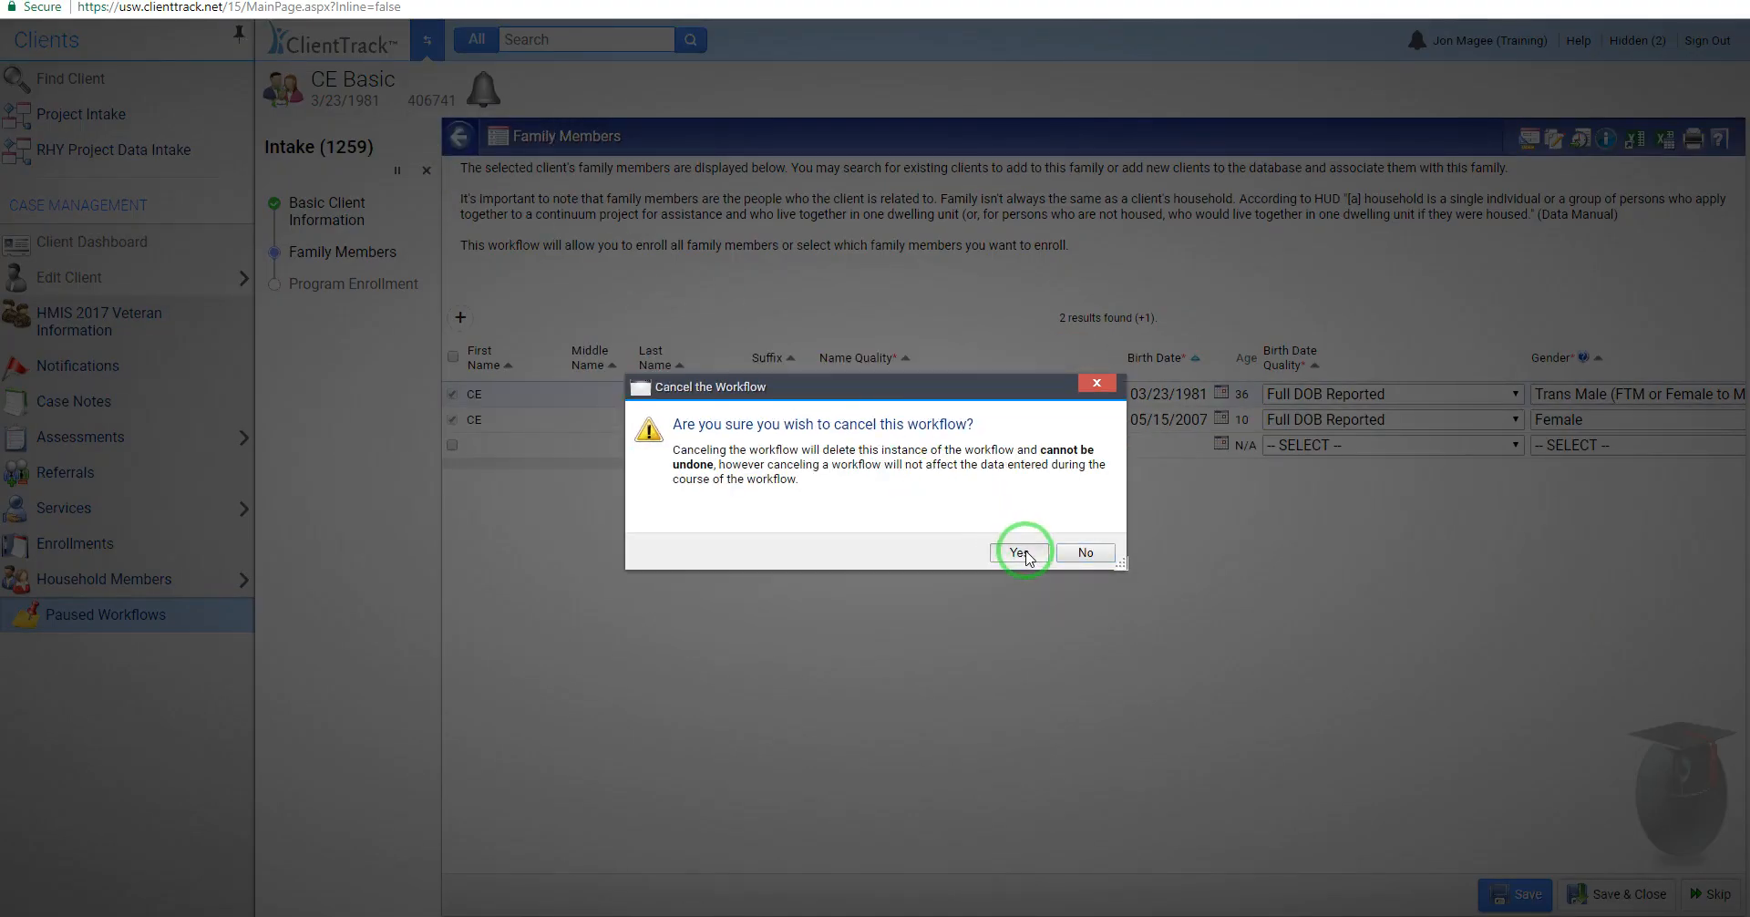
click(1019, 552)
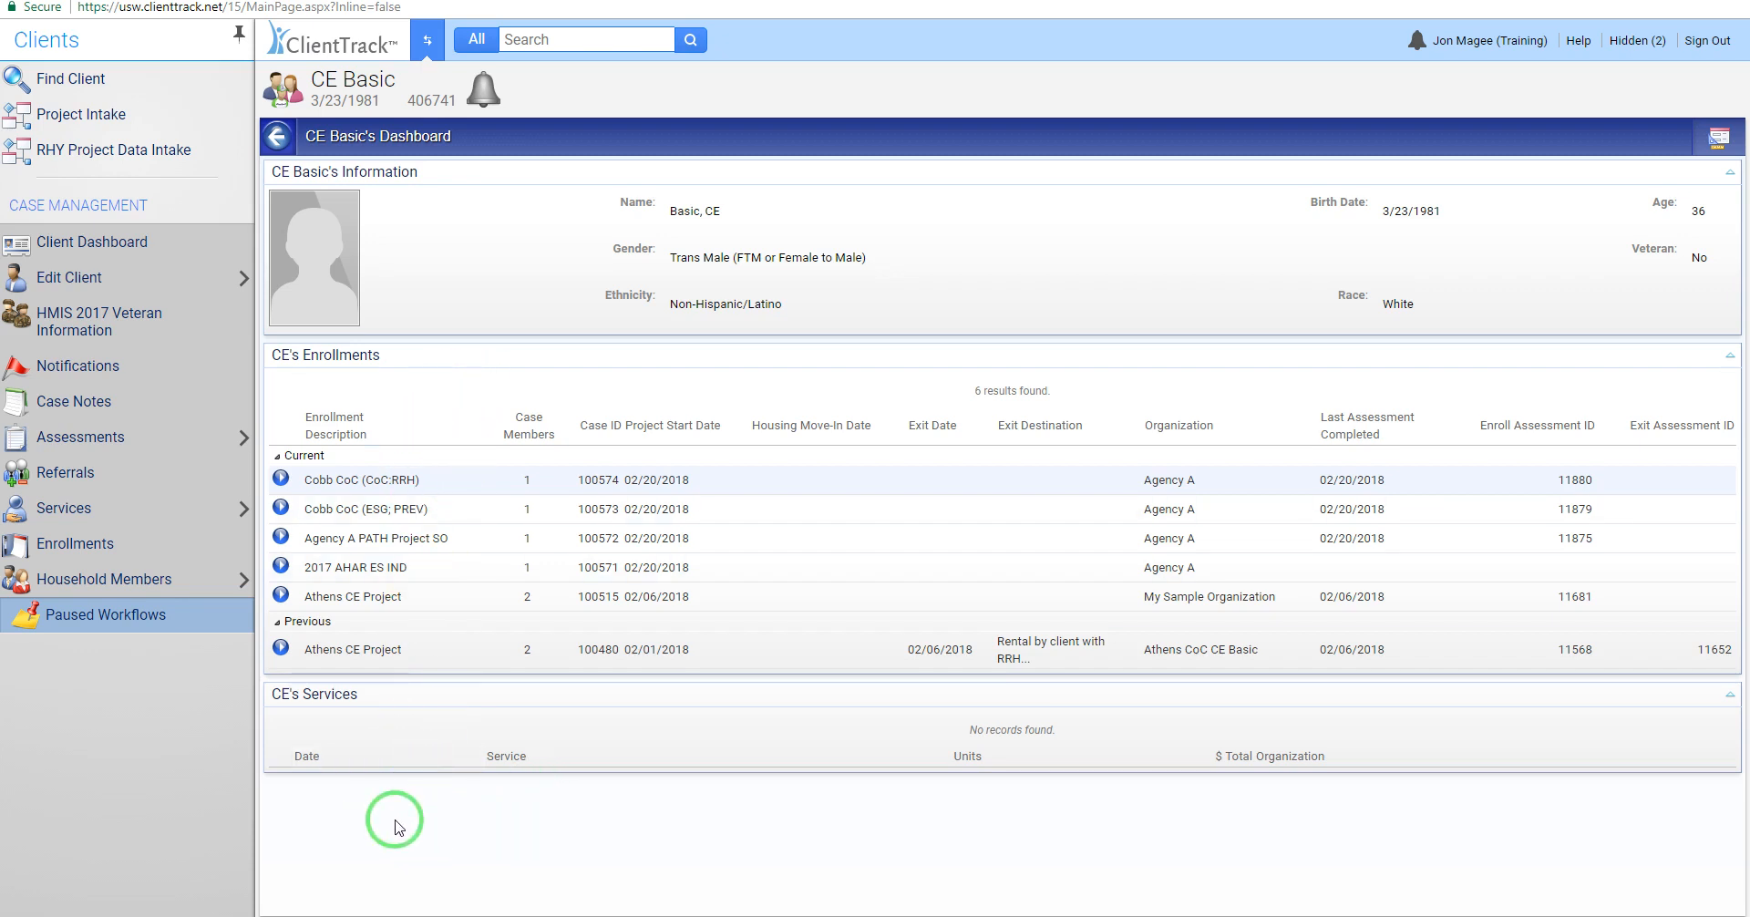
Step: Open the client's paused workflows and look at the actions available for the HMIS 2014 Program Data workflow
click(86, 617)
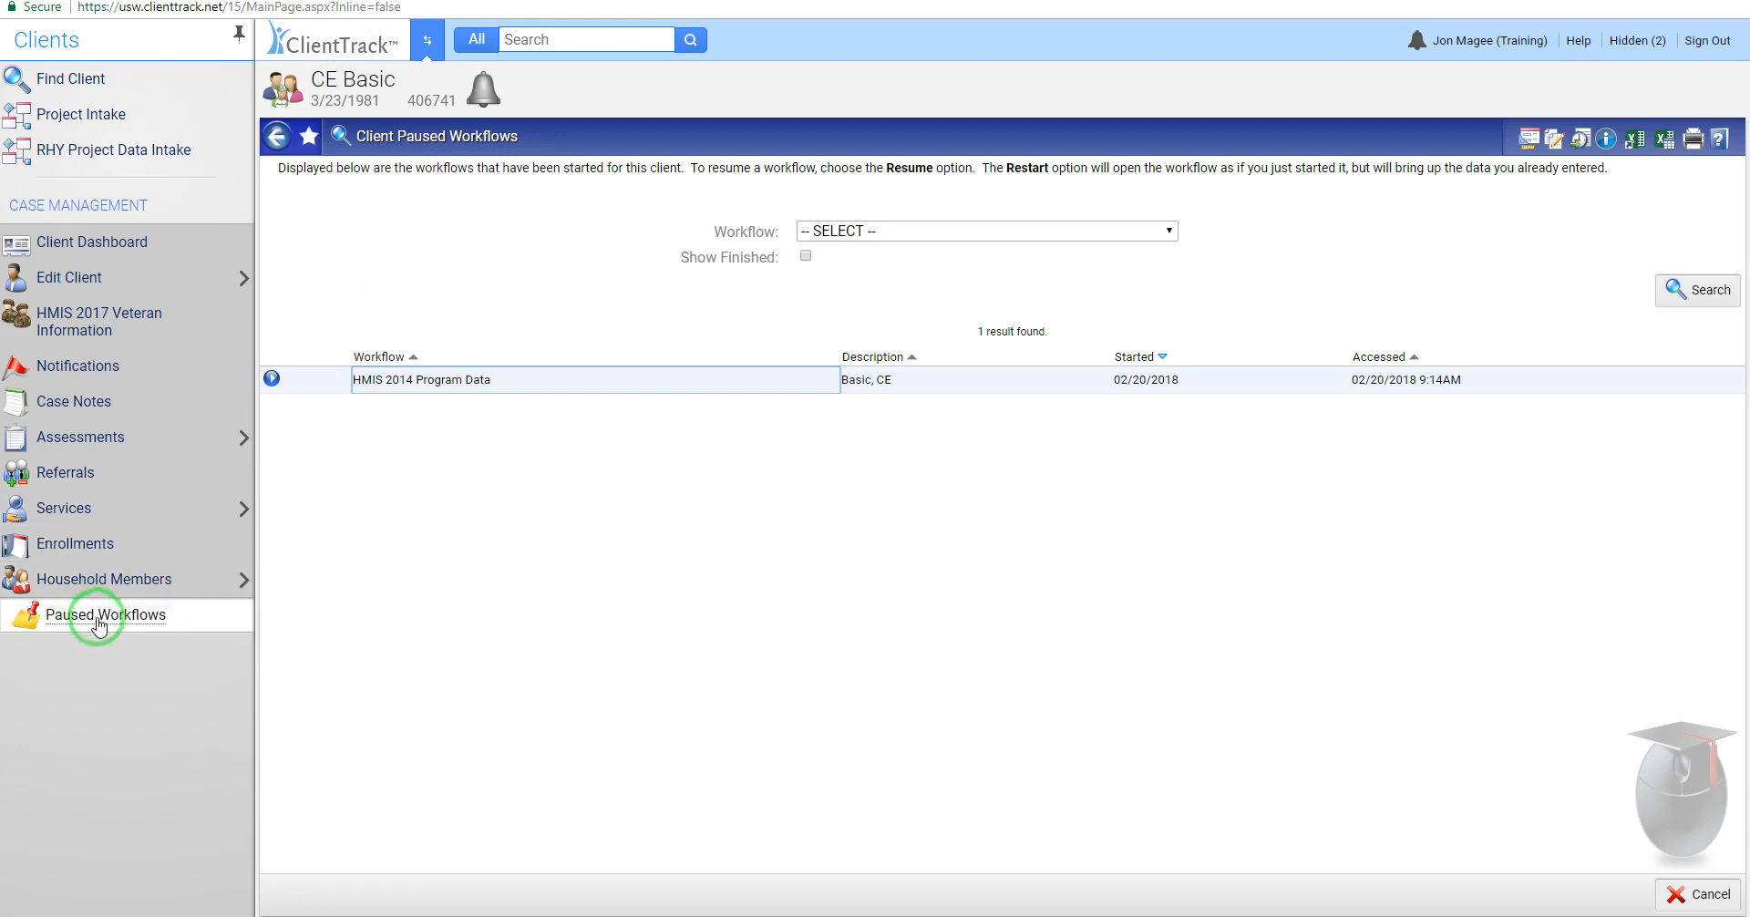
click(271, 378)
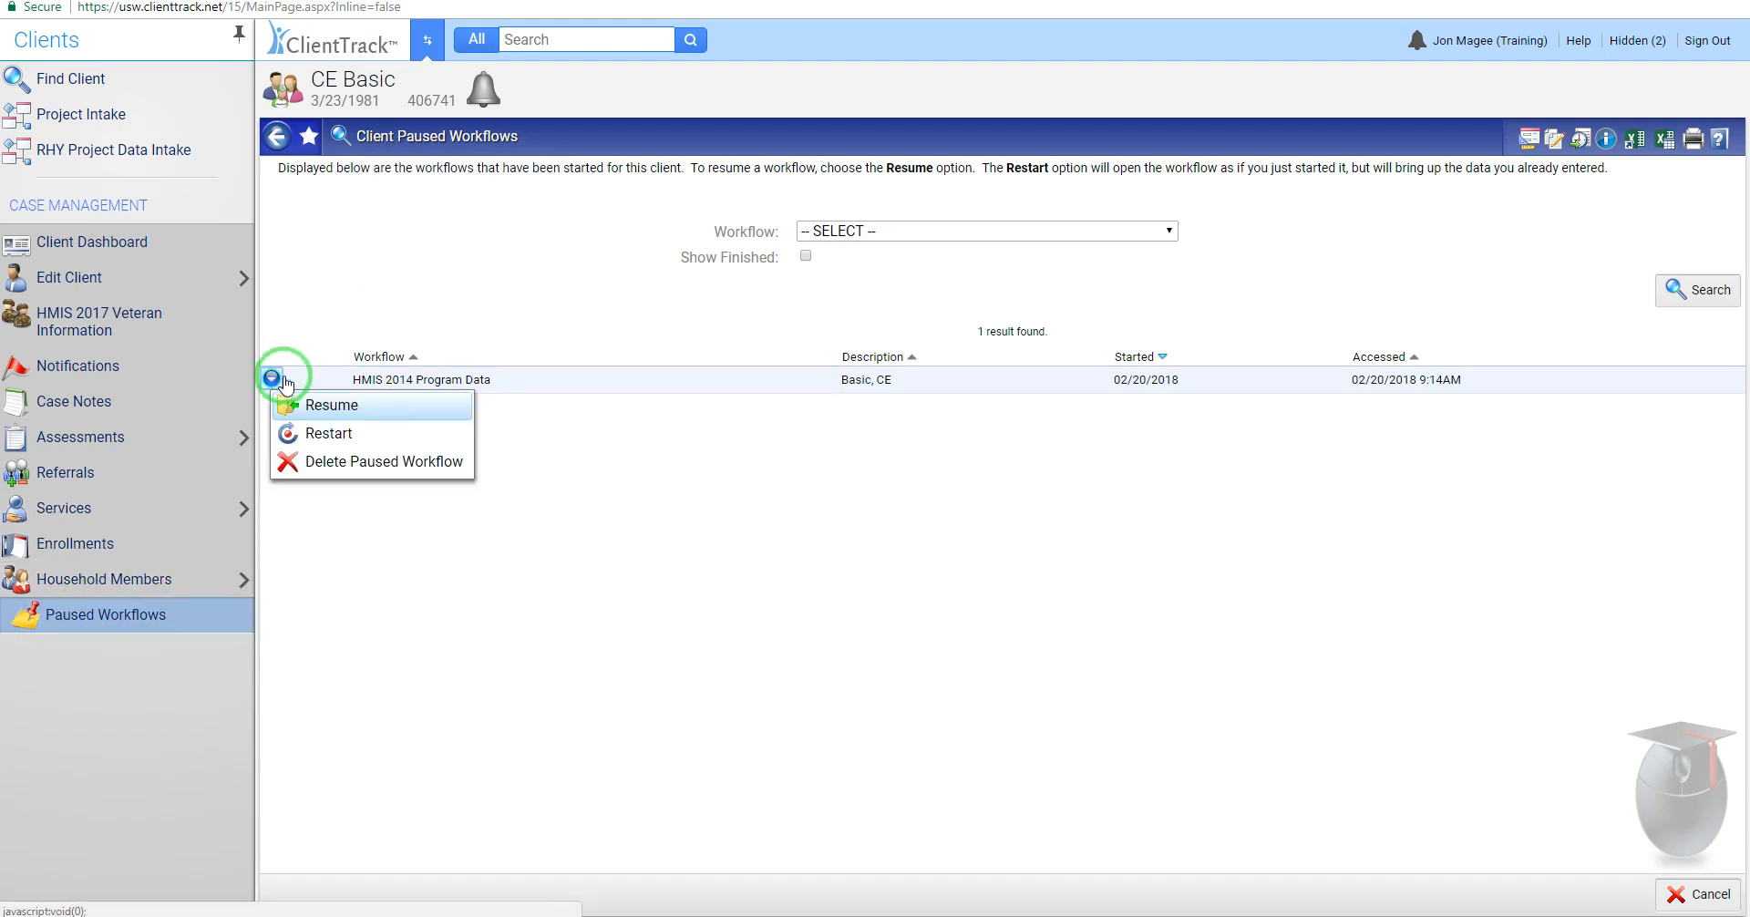
click(347, 465)
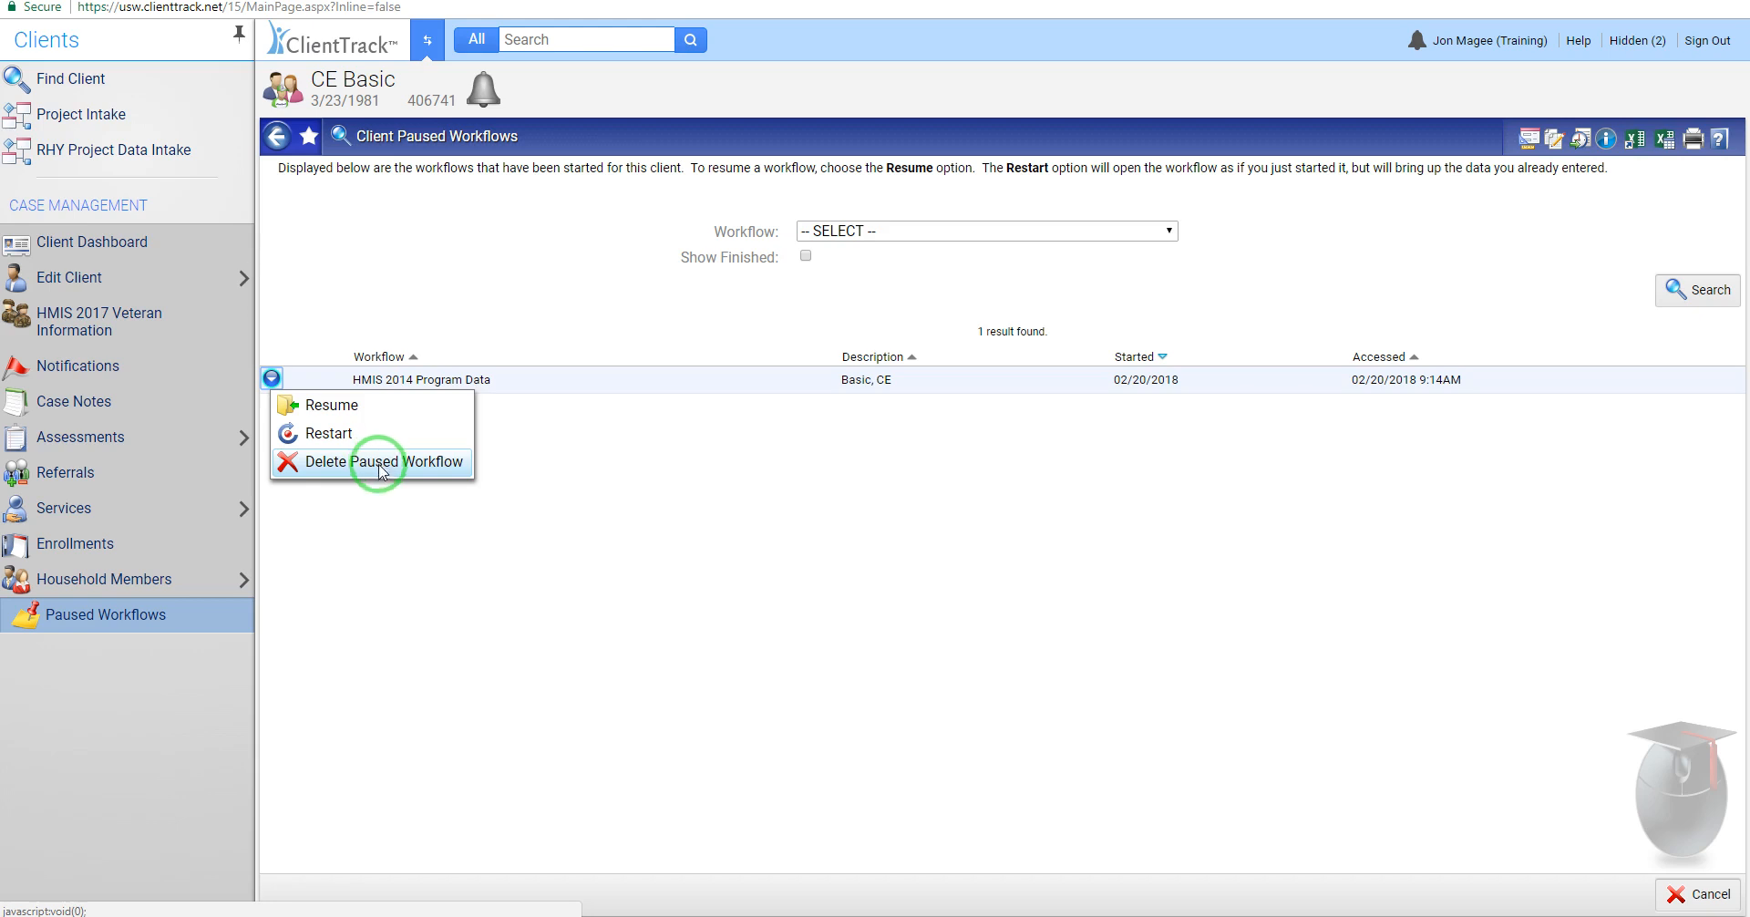
Step: Switch to the Home workspace and review your own paused workflows under Paused Operations in My ClientTrack
click(428, 41)
click(597, 484)
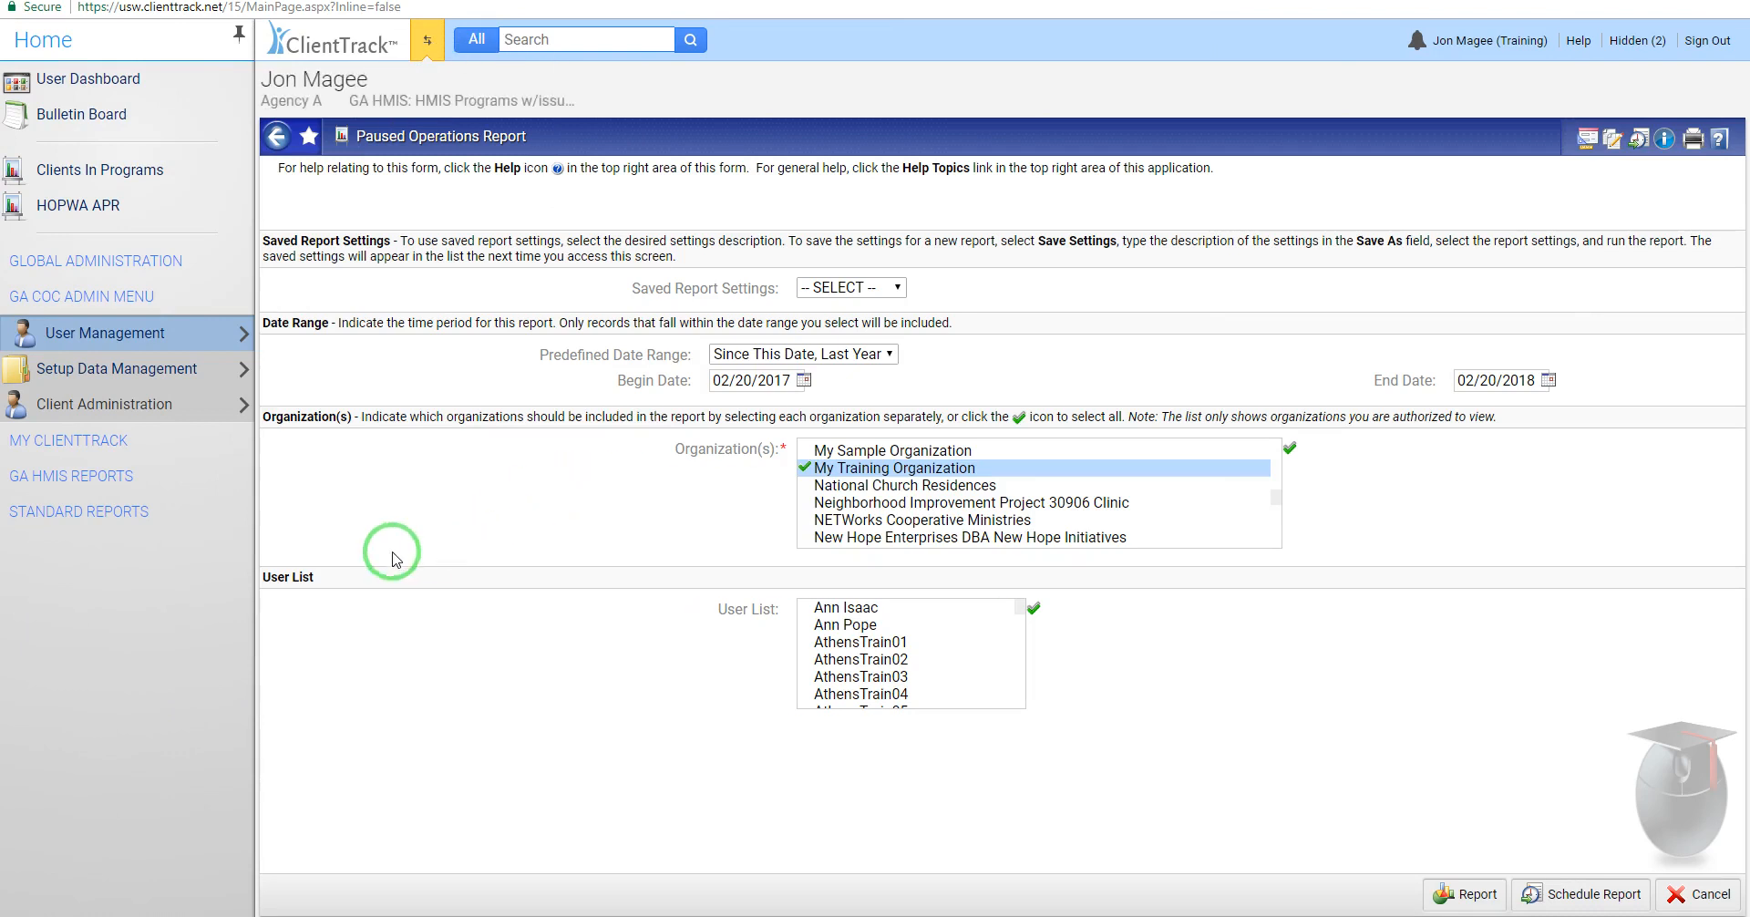
click(88, 448)
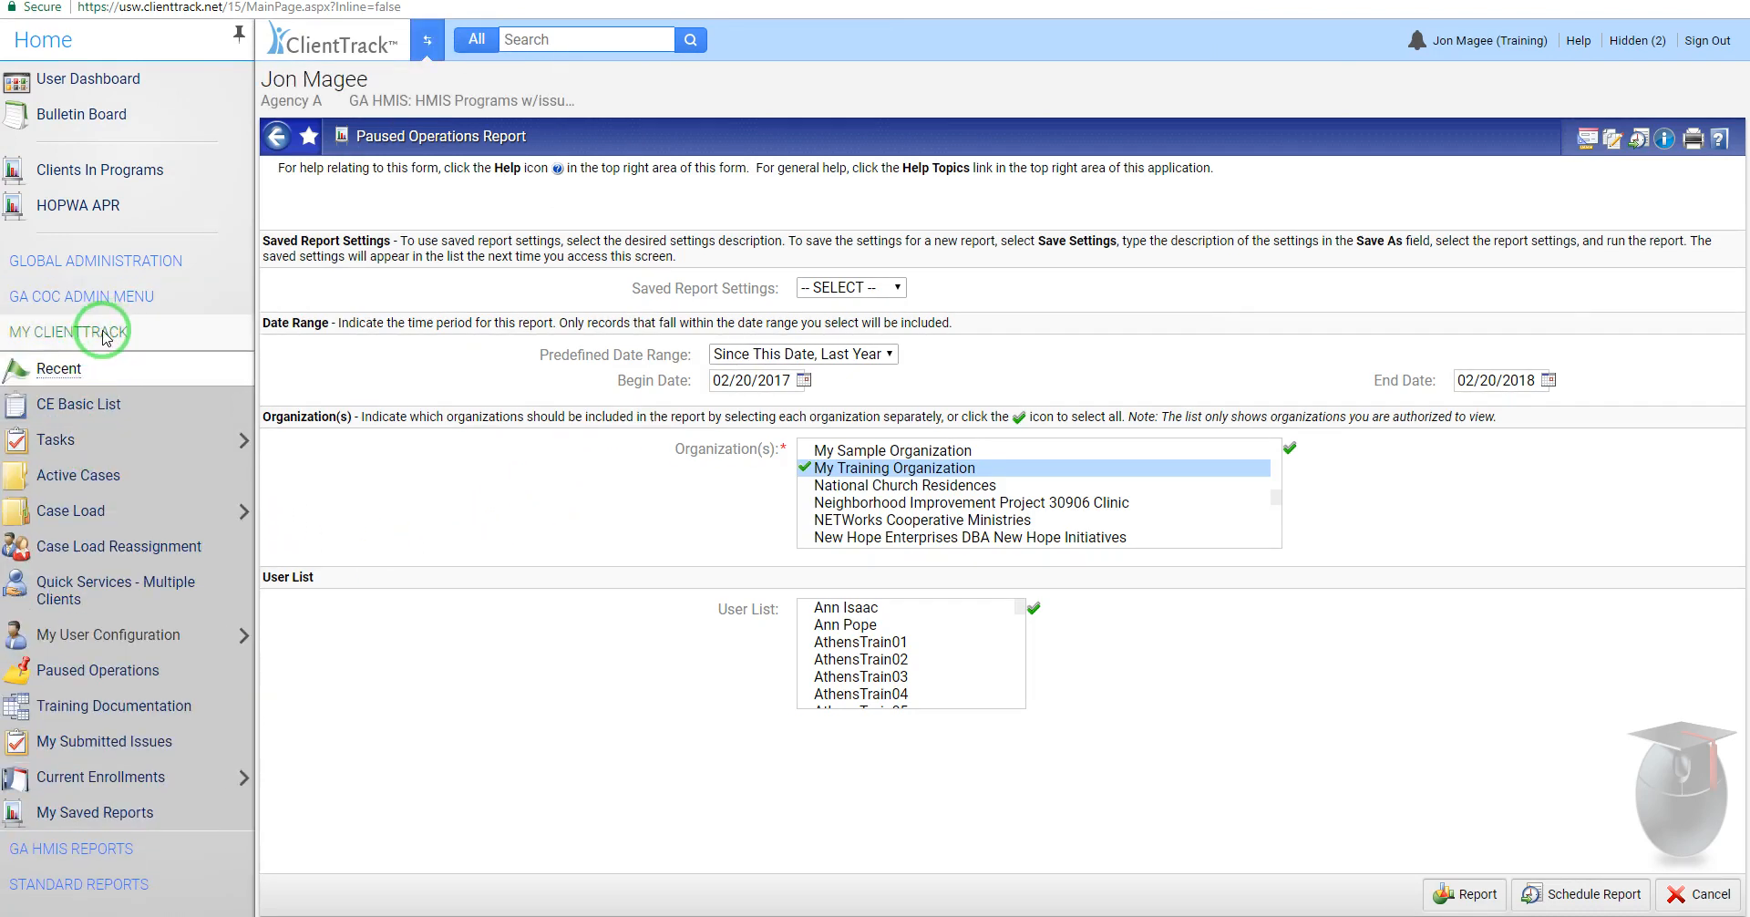
click(114, 674)
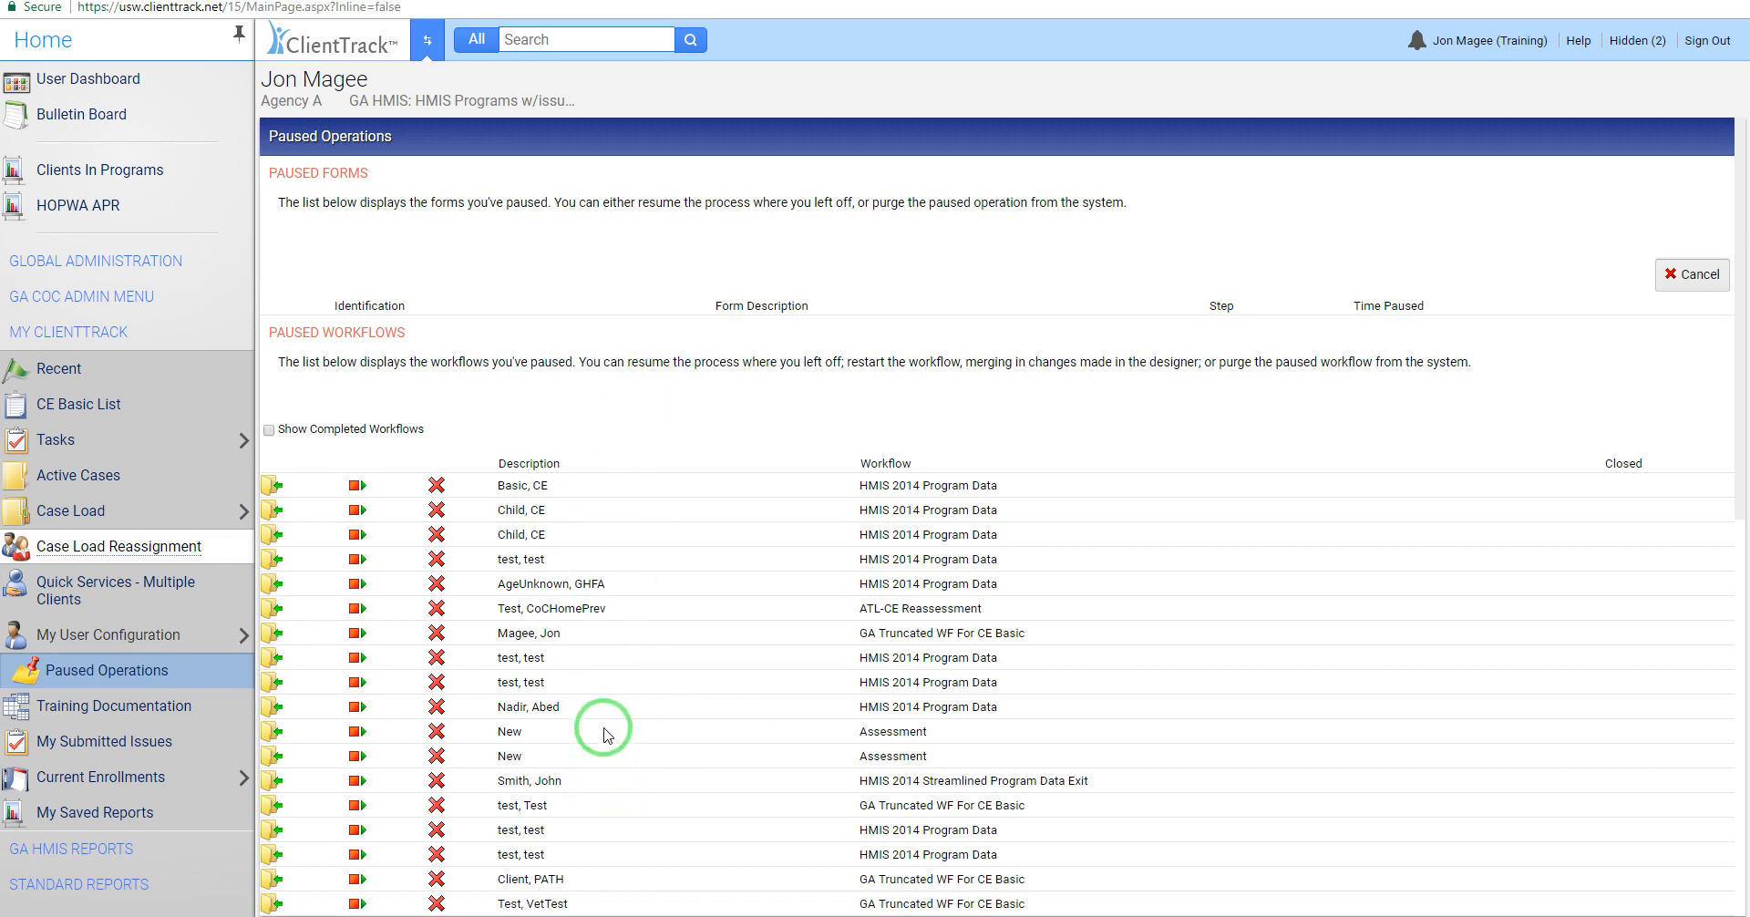
scroll(637, 711, down, 2)
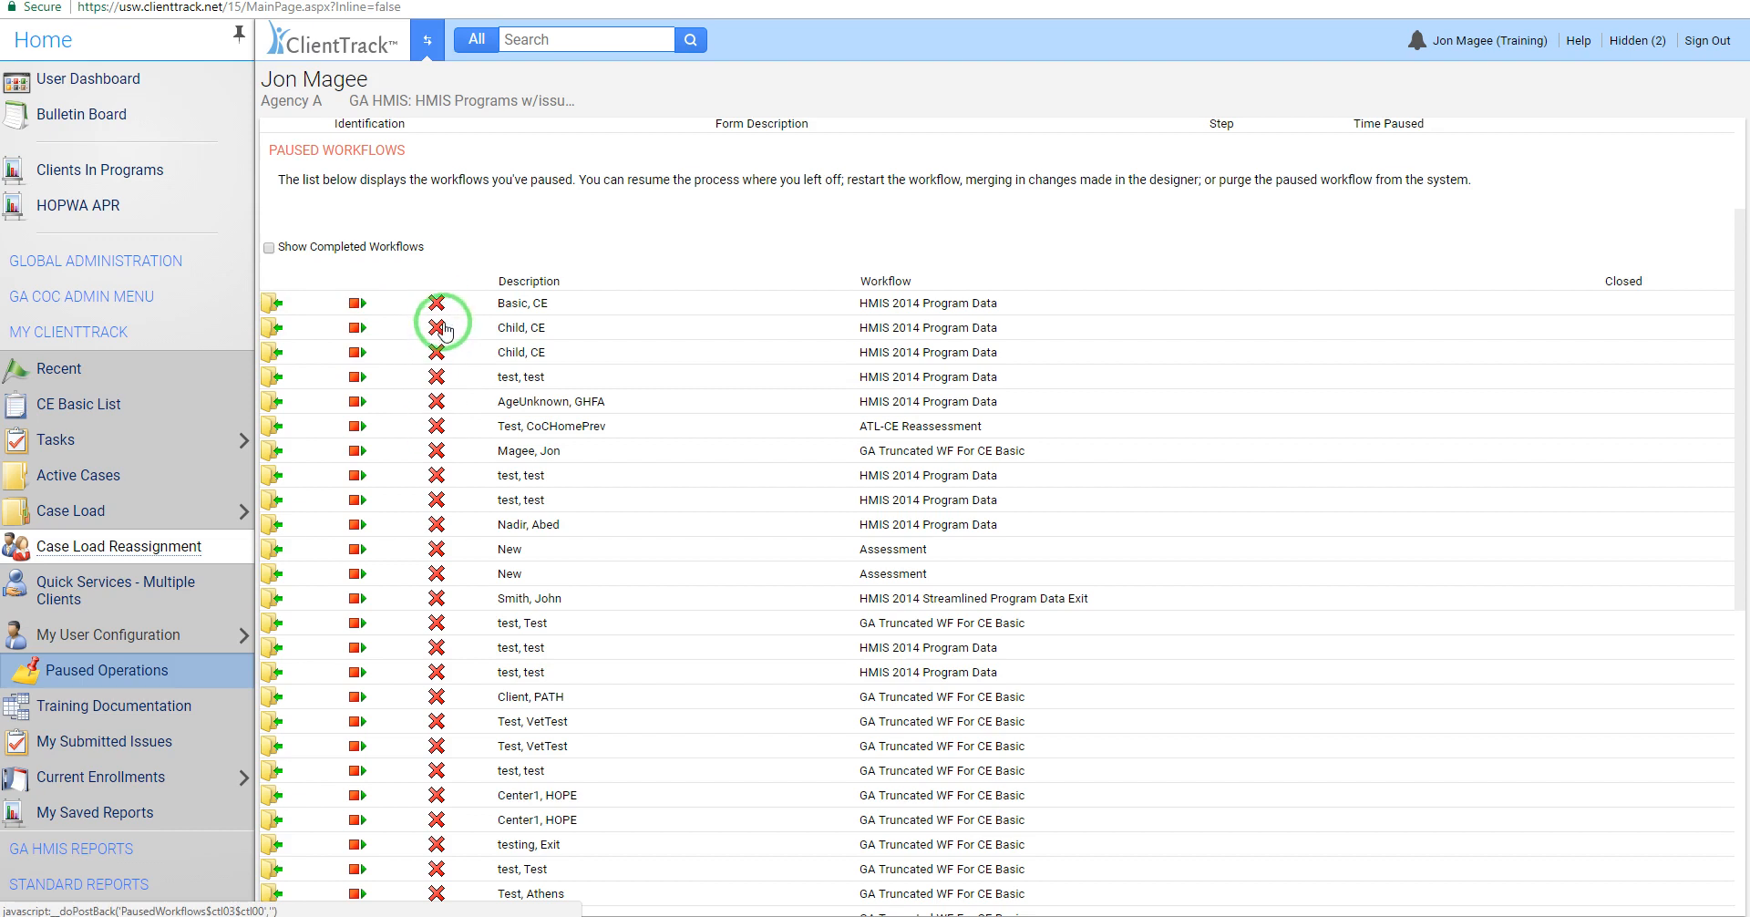
Step: Stay in the Home workspace and open a User Management page from the GA CoC administration options
click(427, 39)
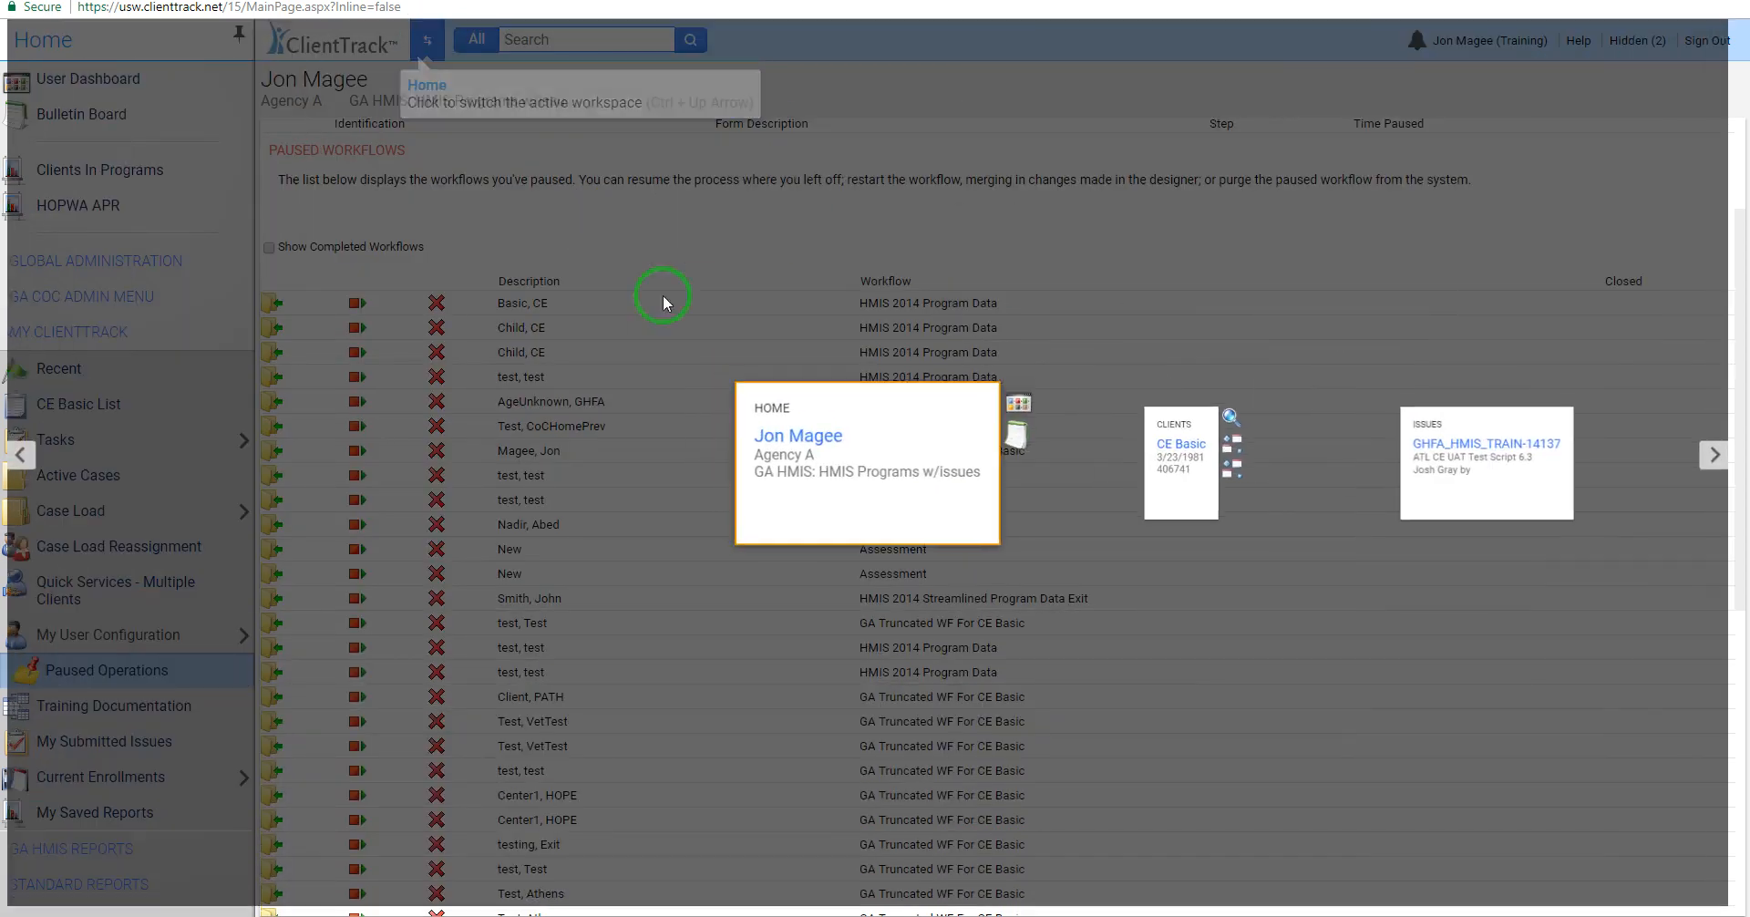
click(875, 478)
click(136, 297)
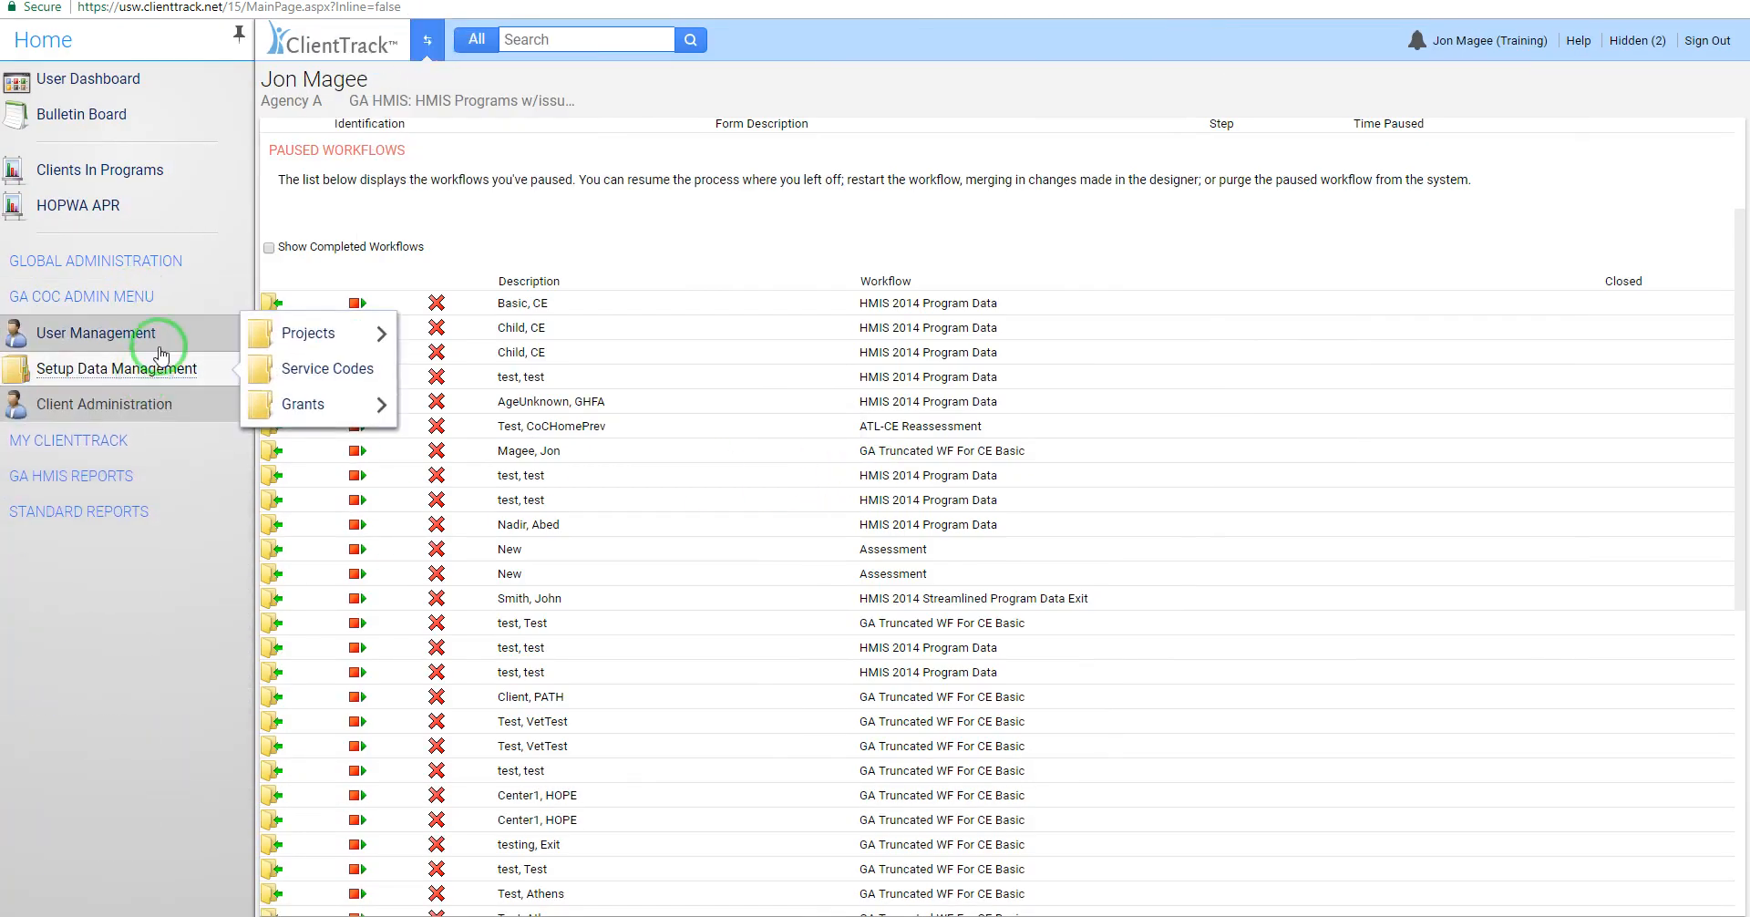
mouse_move(173, 340)
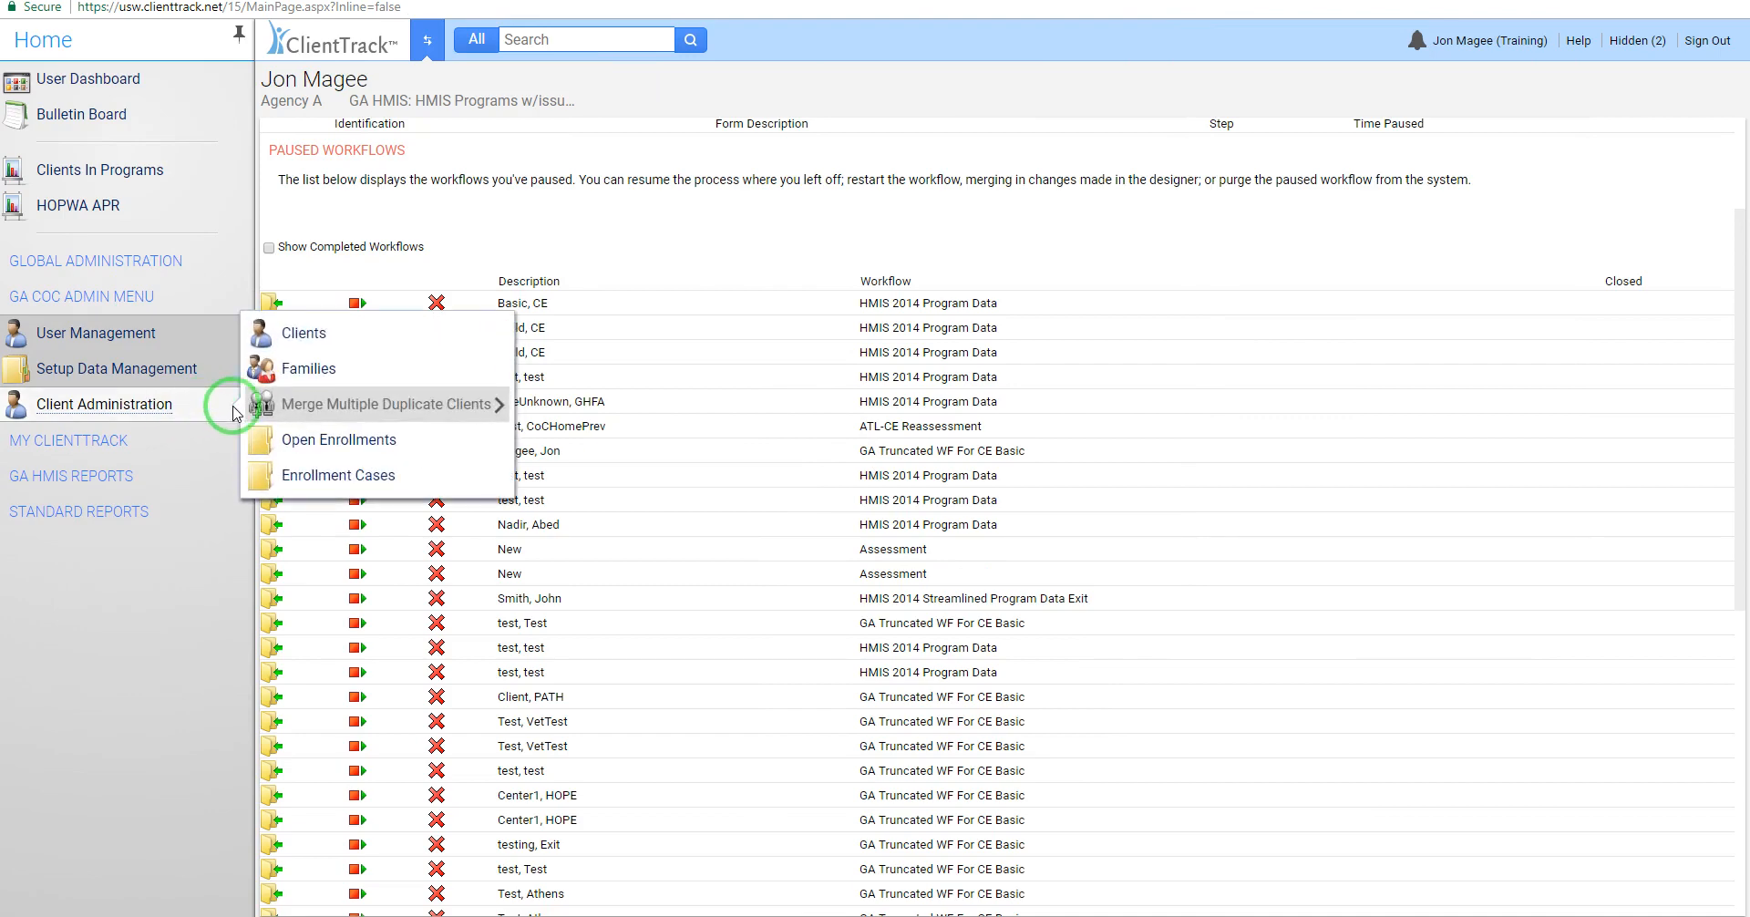
click(439, 363)
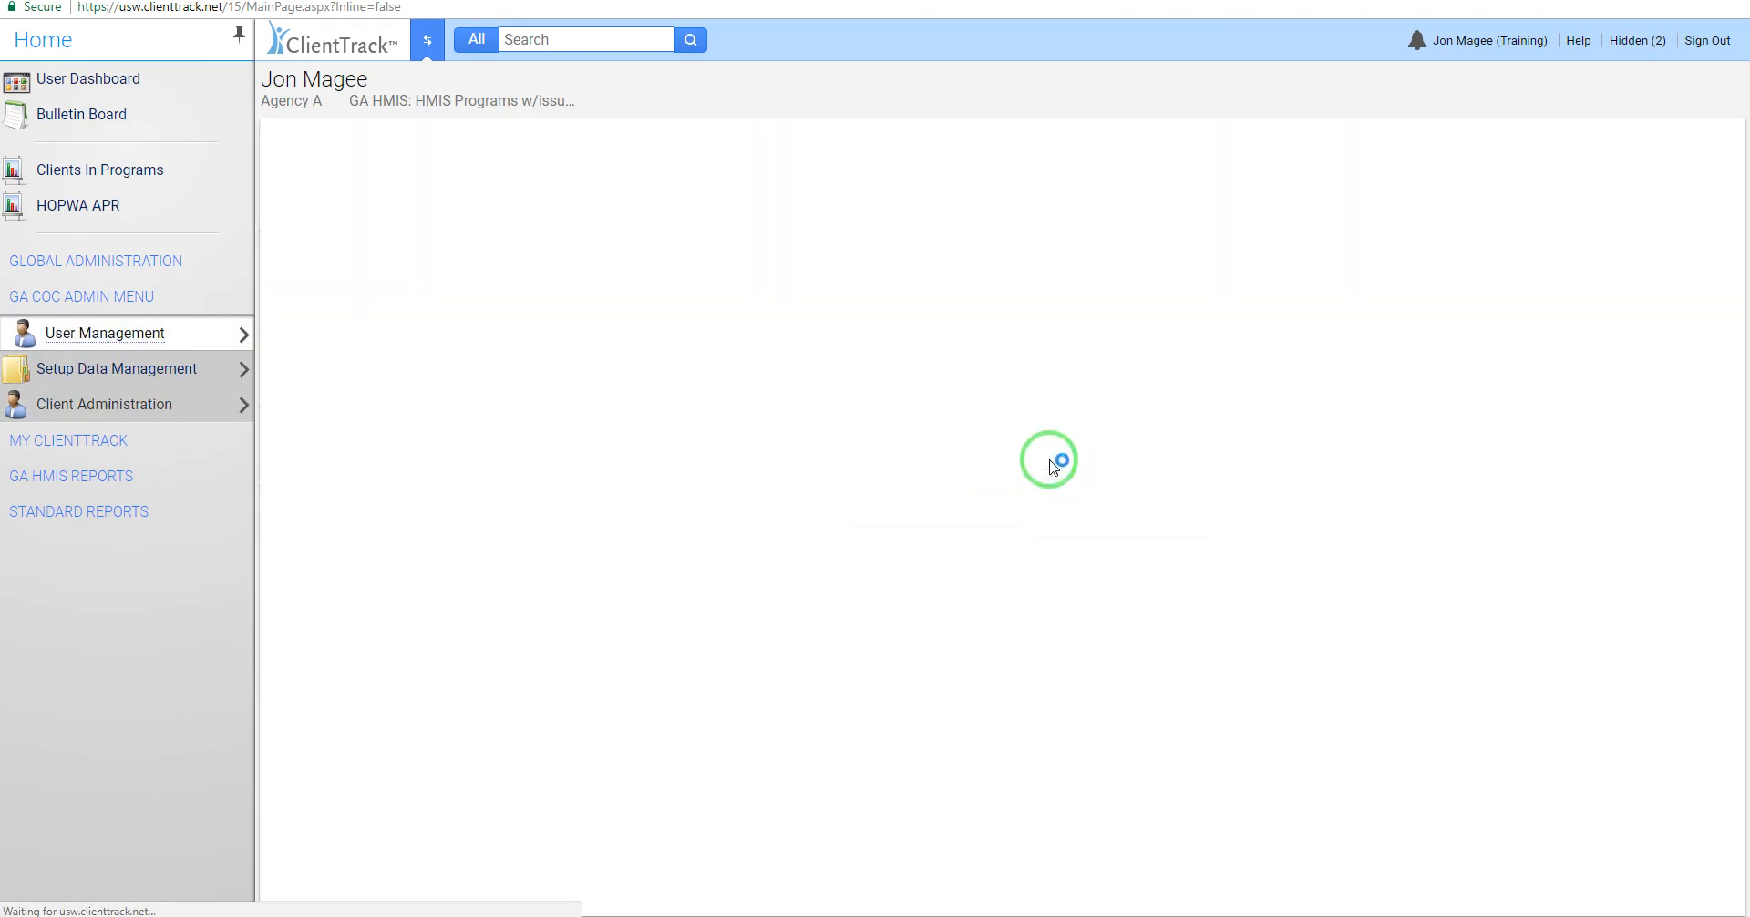